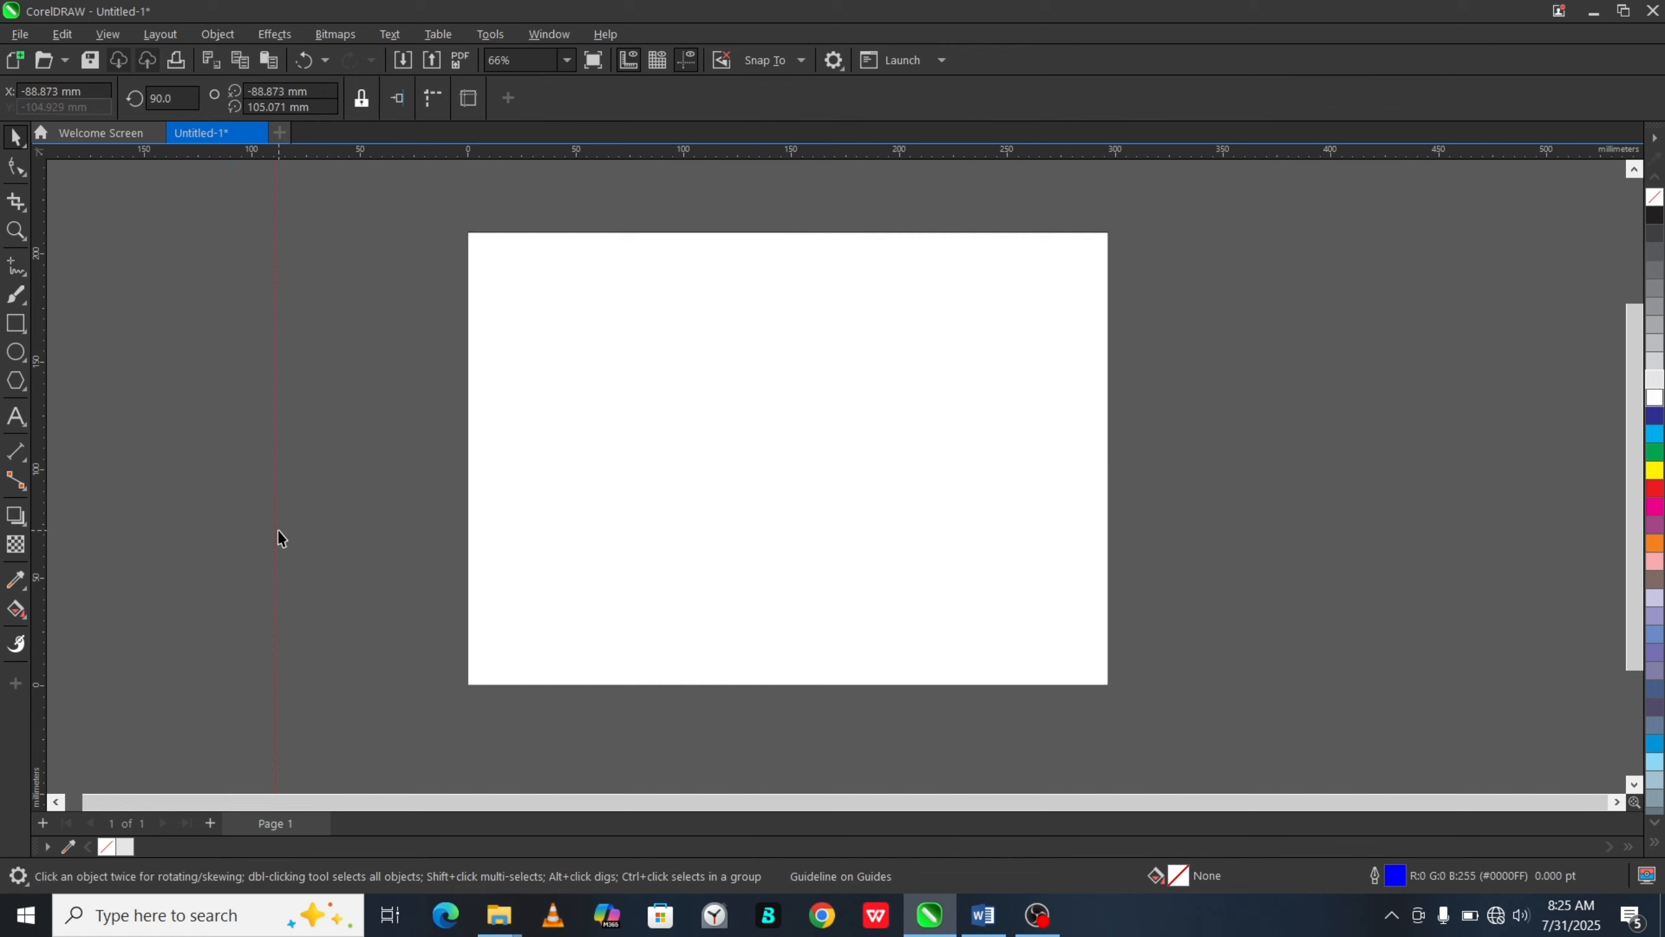
Step: Centre the vertical guideline on the page and remove the outline from the page-sized rectangle
key("p")
left_click(589, 353)
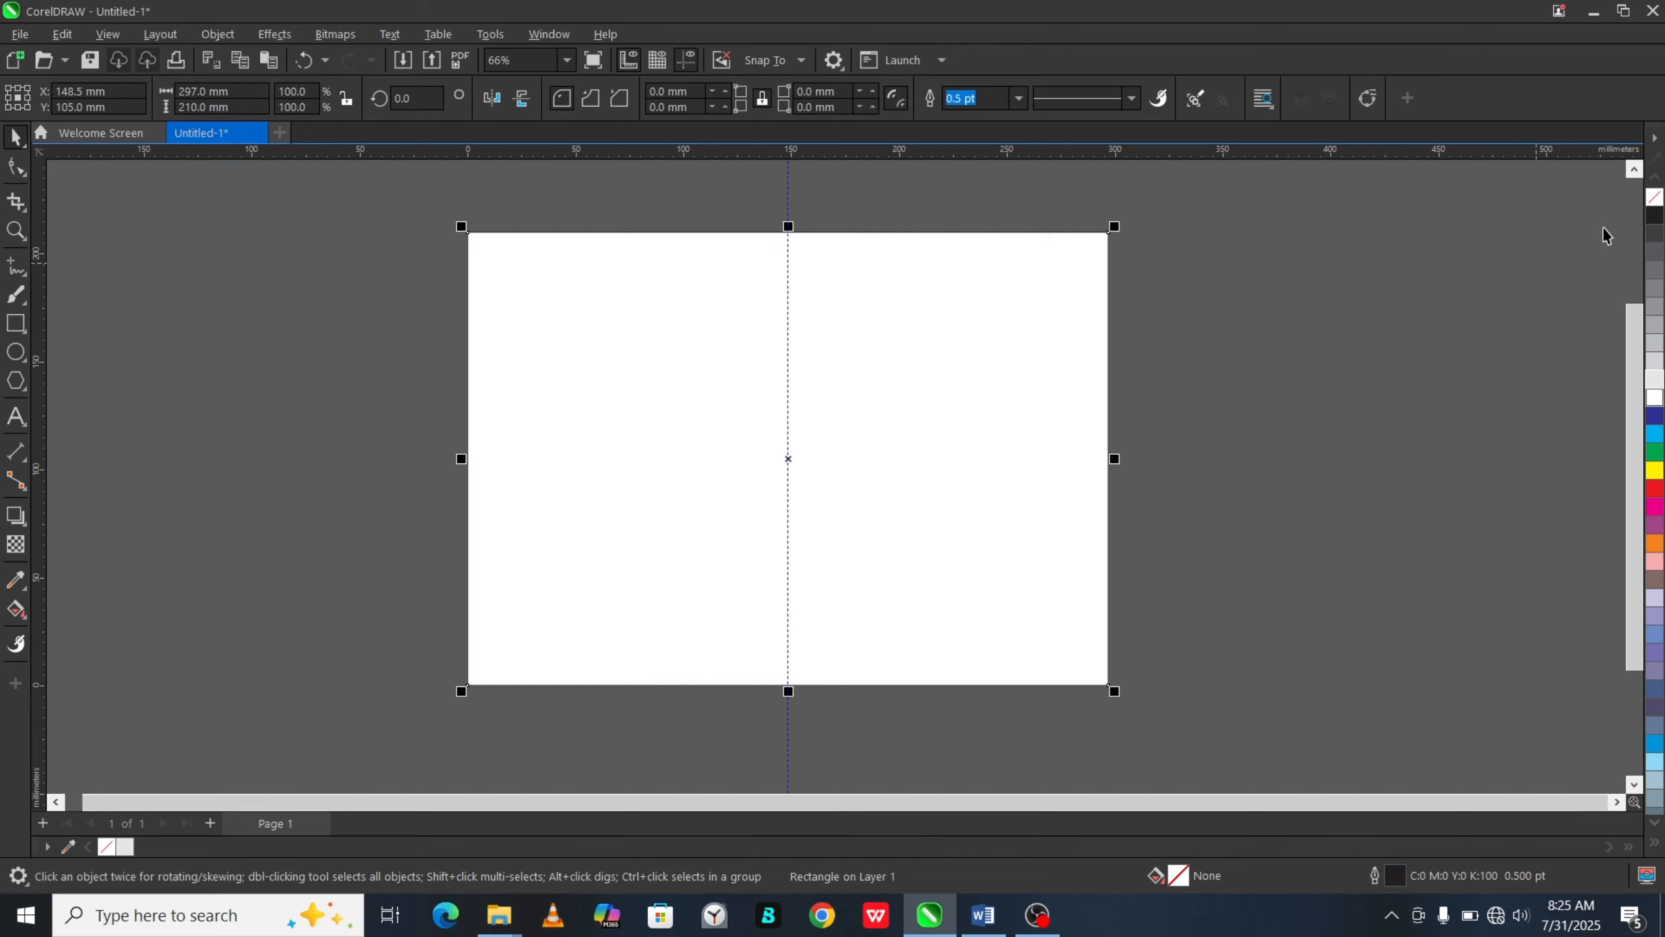
right_click(1653, 203)
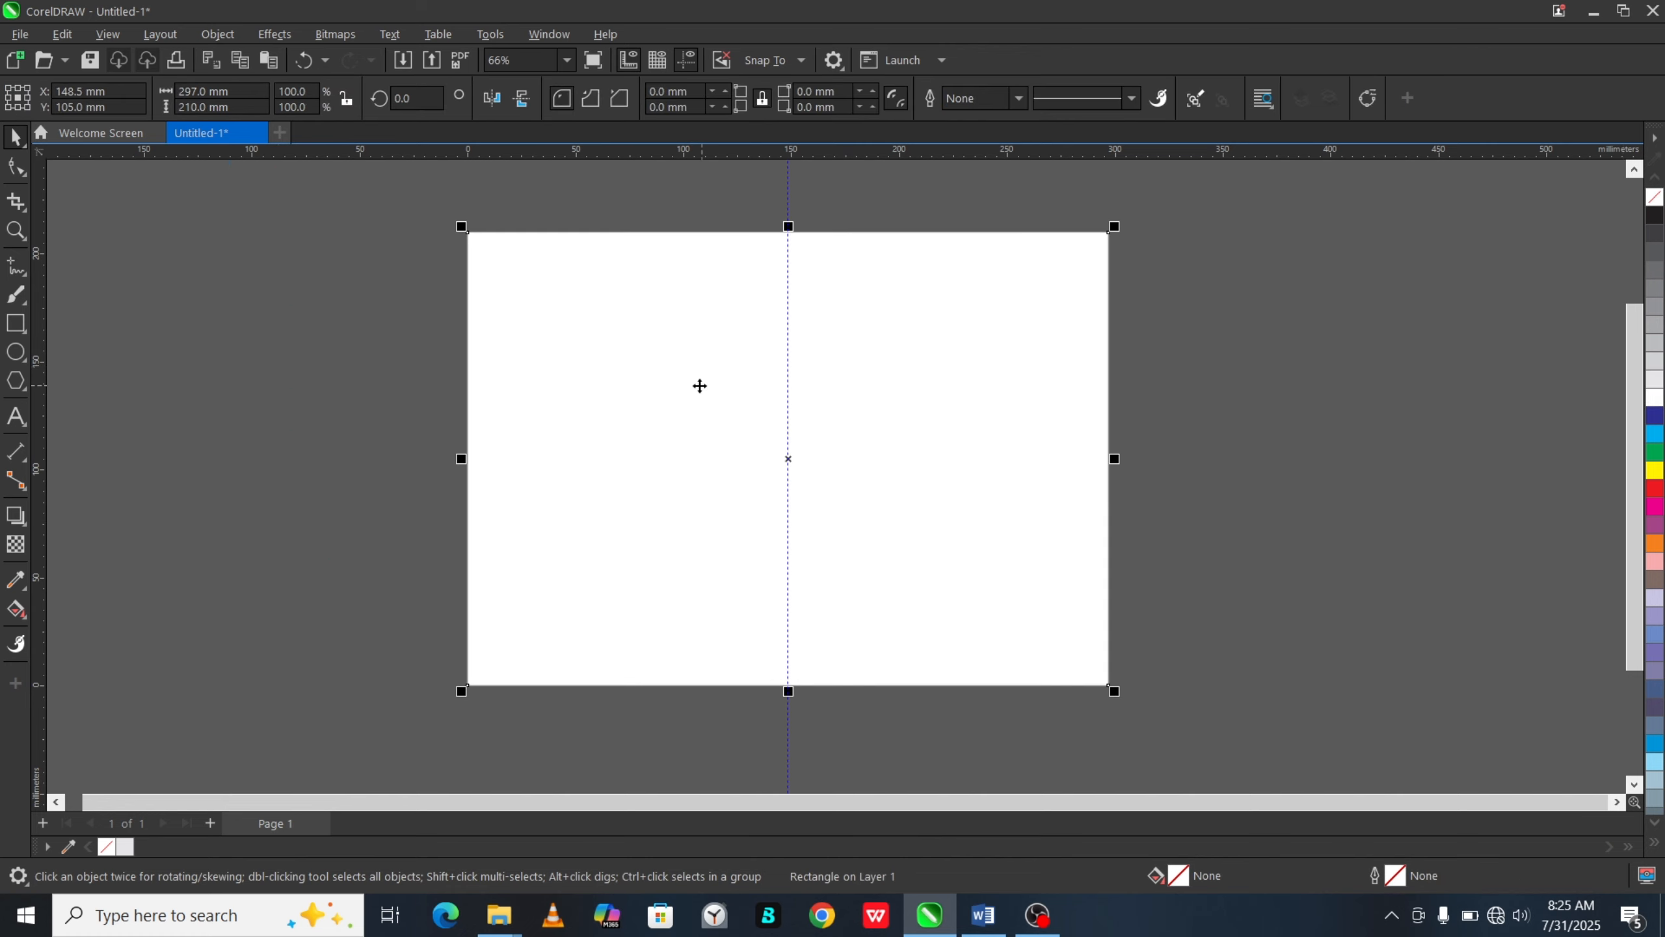
Step: Fill the rectangle with 20% black and narrow it to about 141 mm wide, leaving a small gap beside the centre guideline
left_click_drag(456, 458, 777, 487)
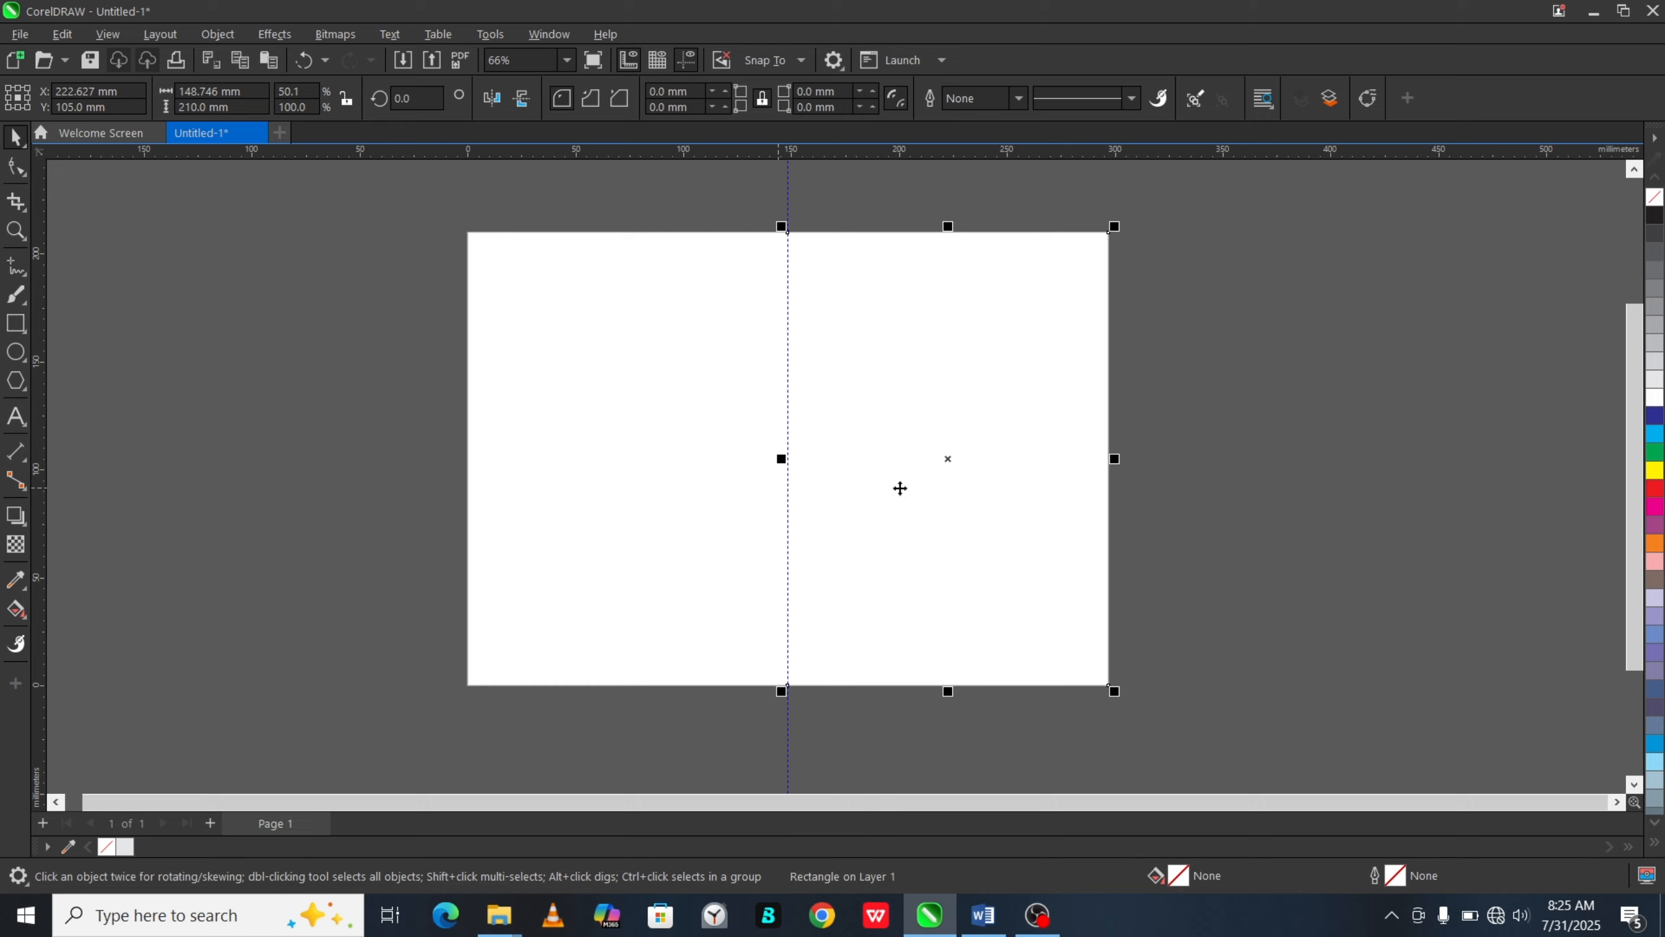
left_click(1654, 363)
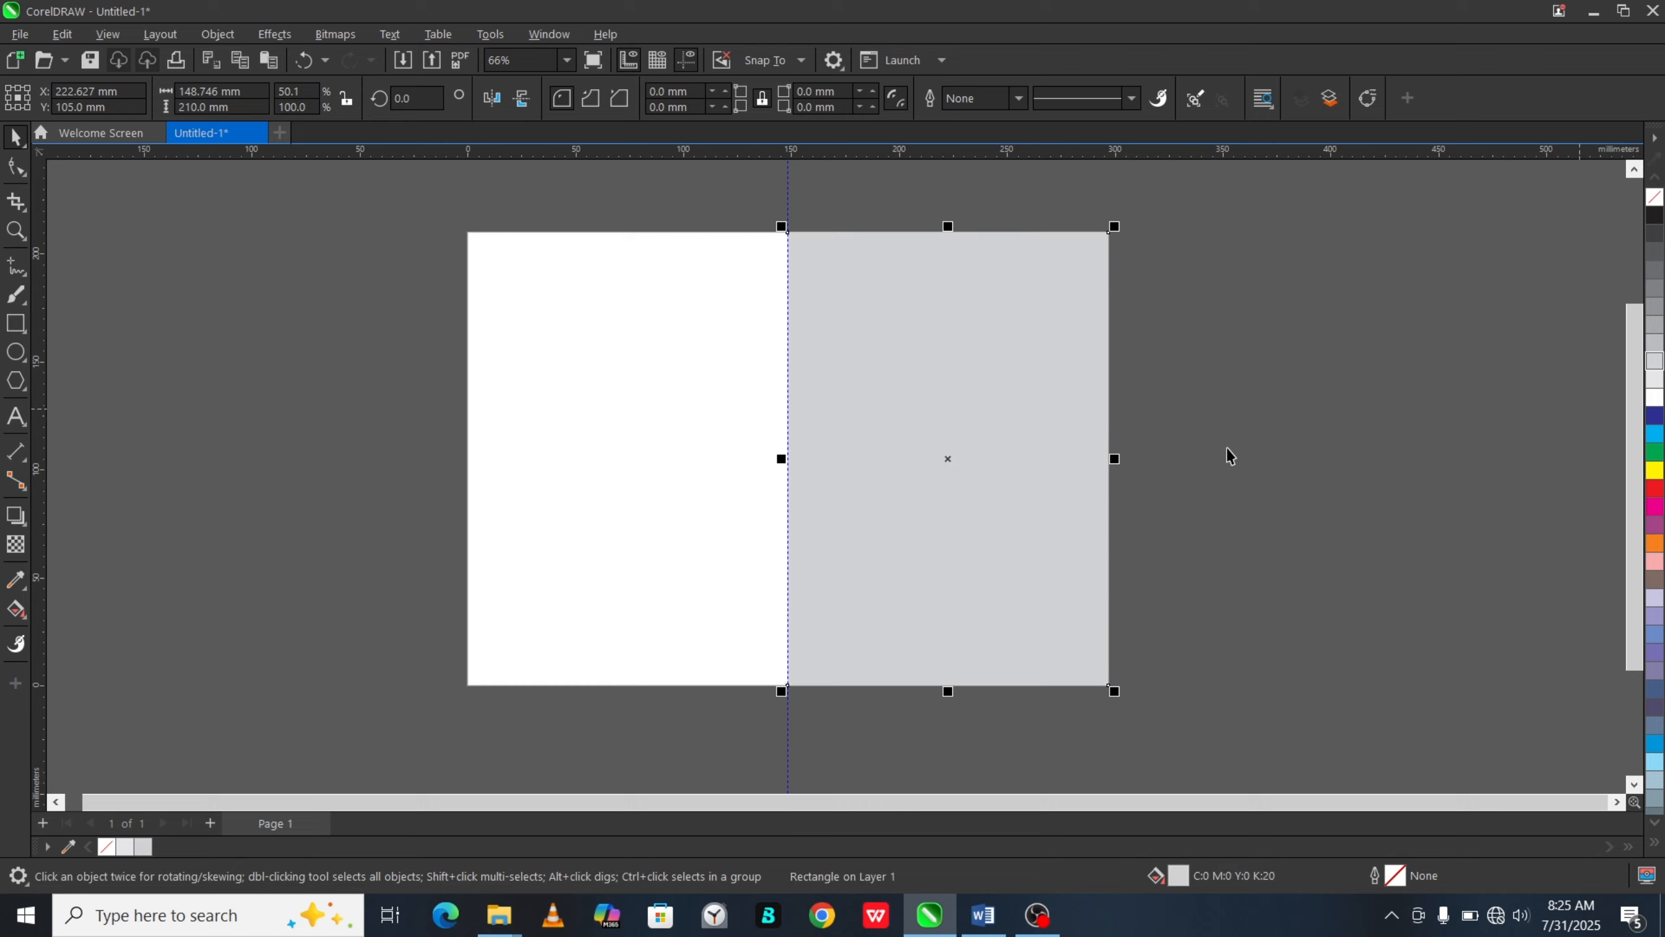
left_click(1189, 443)
left_click(799, 401)
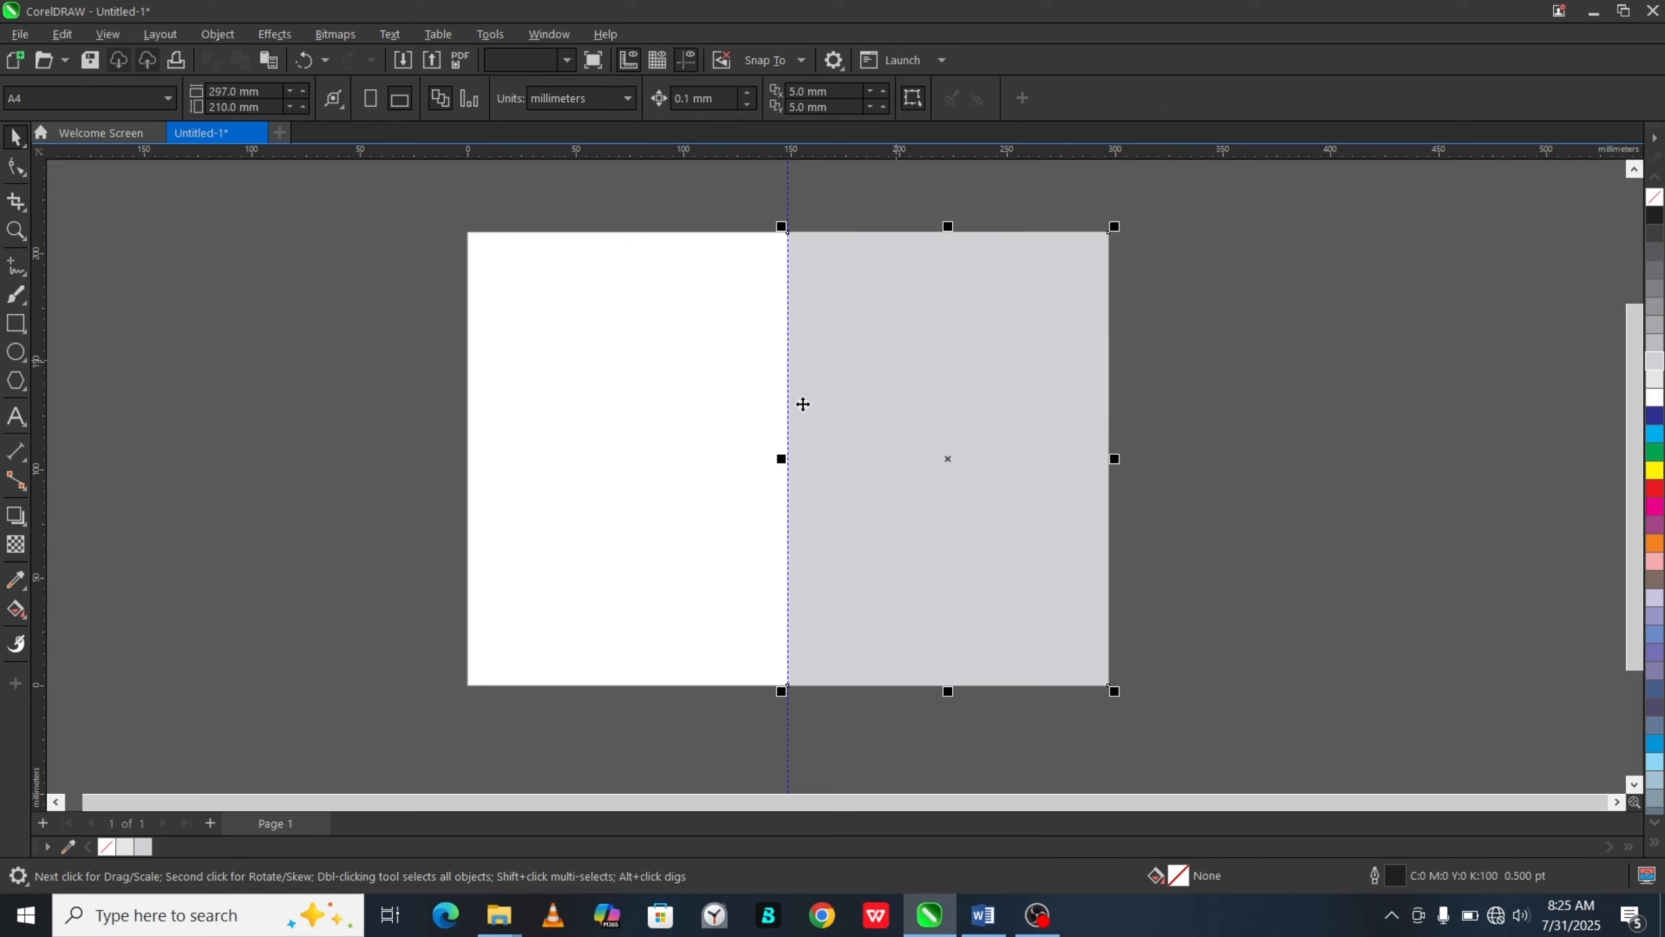
scroll(799, 402, "up", 2)
left_click_drag(781, 506, 813, 536)
scroll(909, 443, "down", 2)
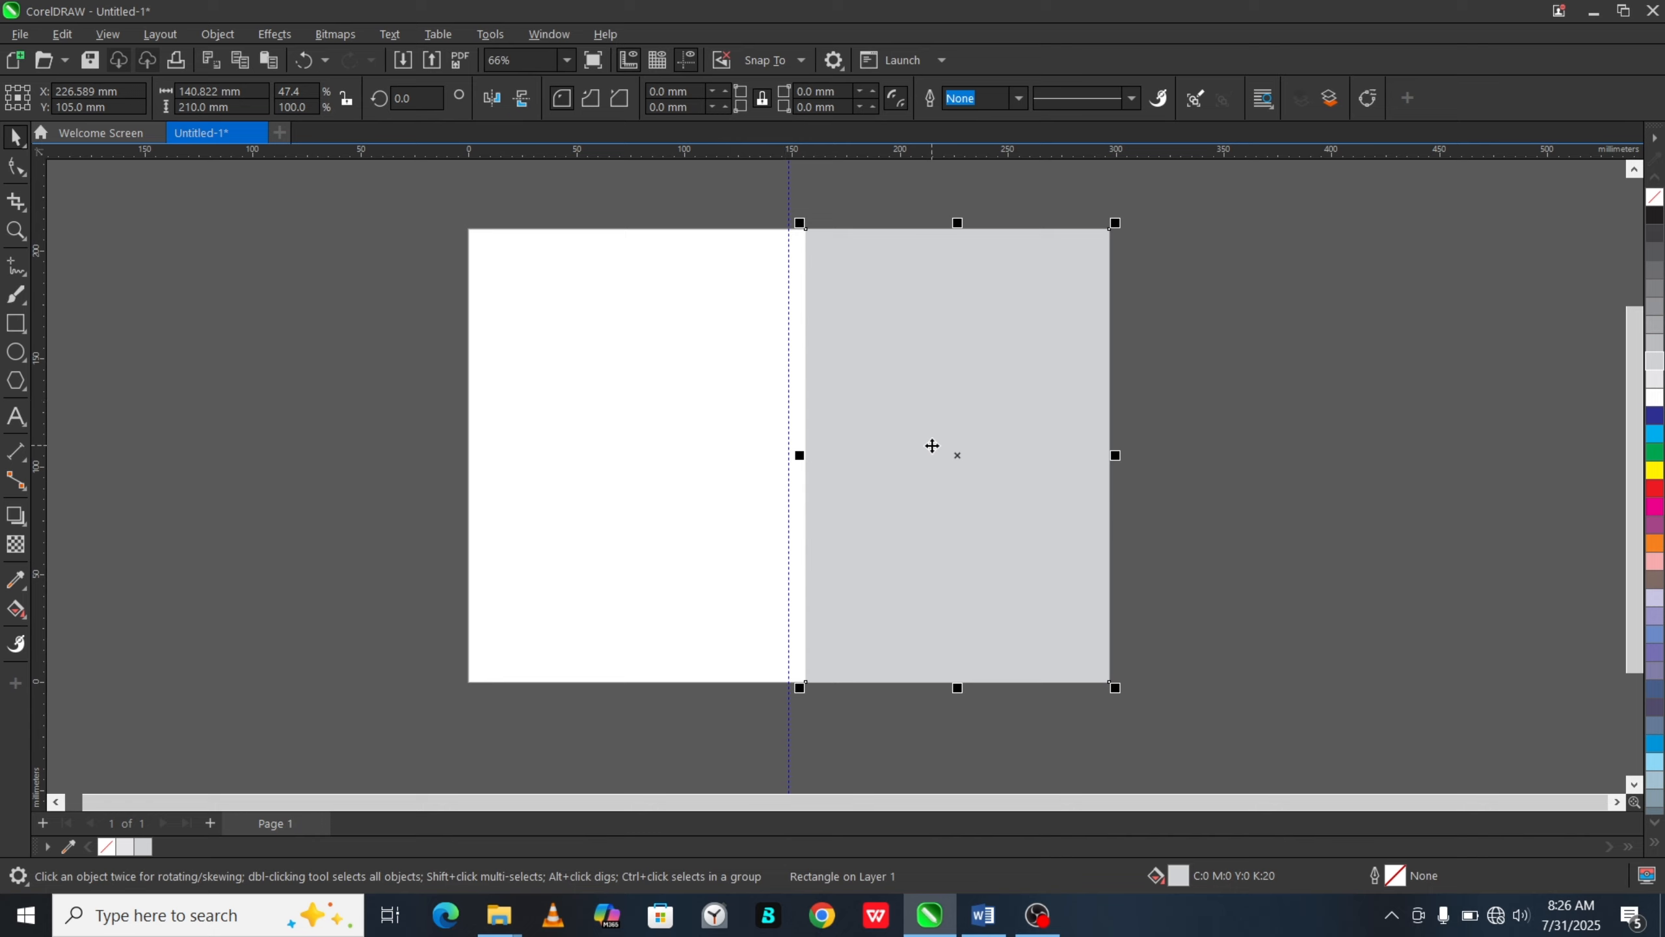
Step: Duplicate the grey rectangle and align the copy to the left edge of the page, leaving a white strip in the middle
left_click_drag(931, 446, 883, 459)
left_click(670, 455, "shift")
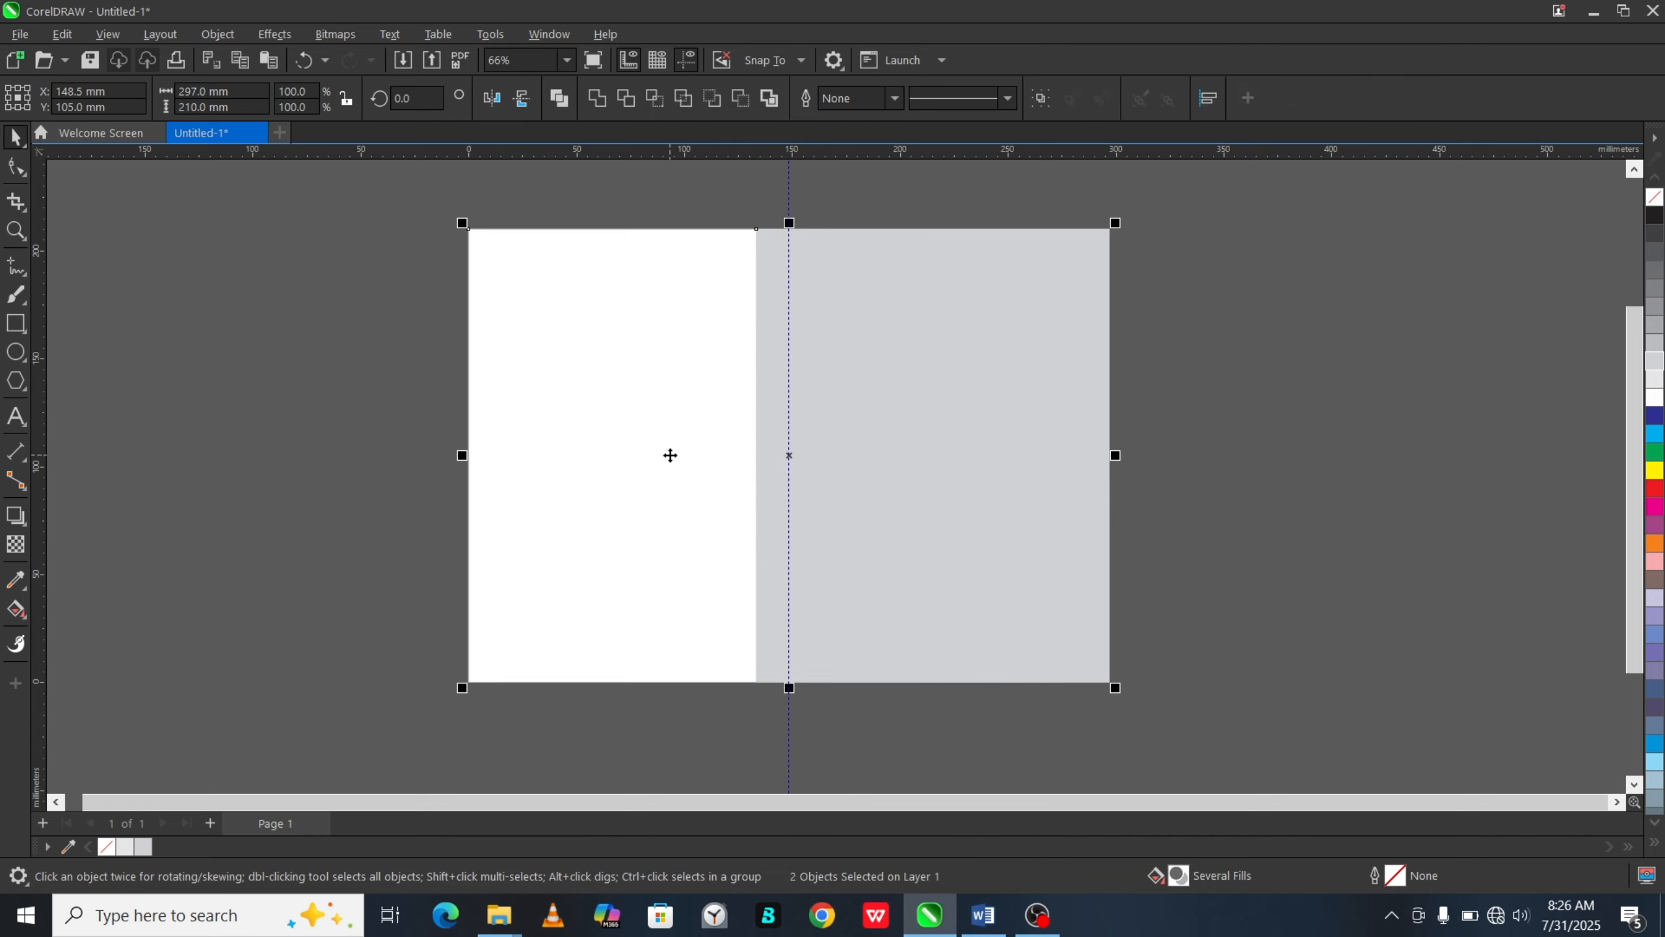
key("l")
left_click(1295, 421)
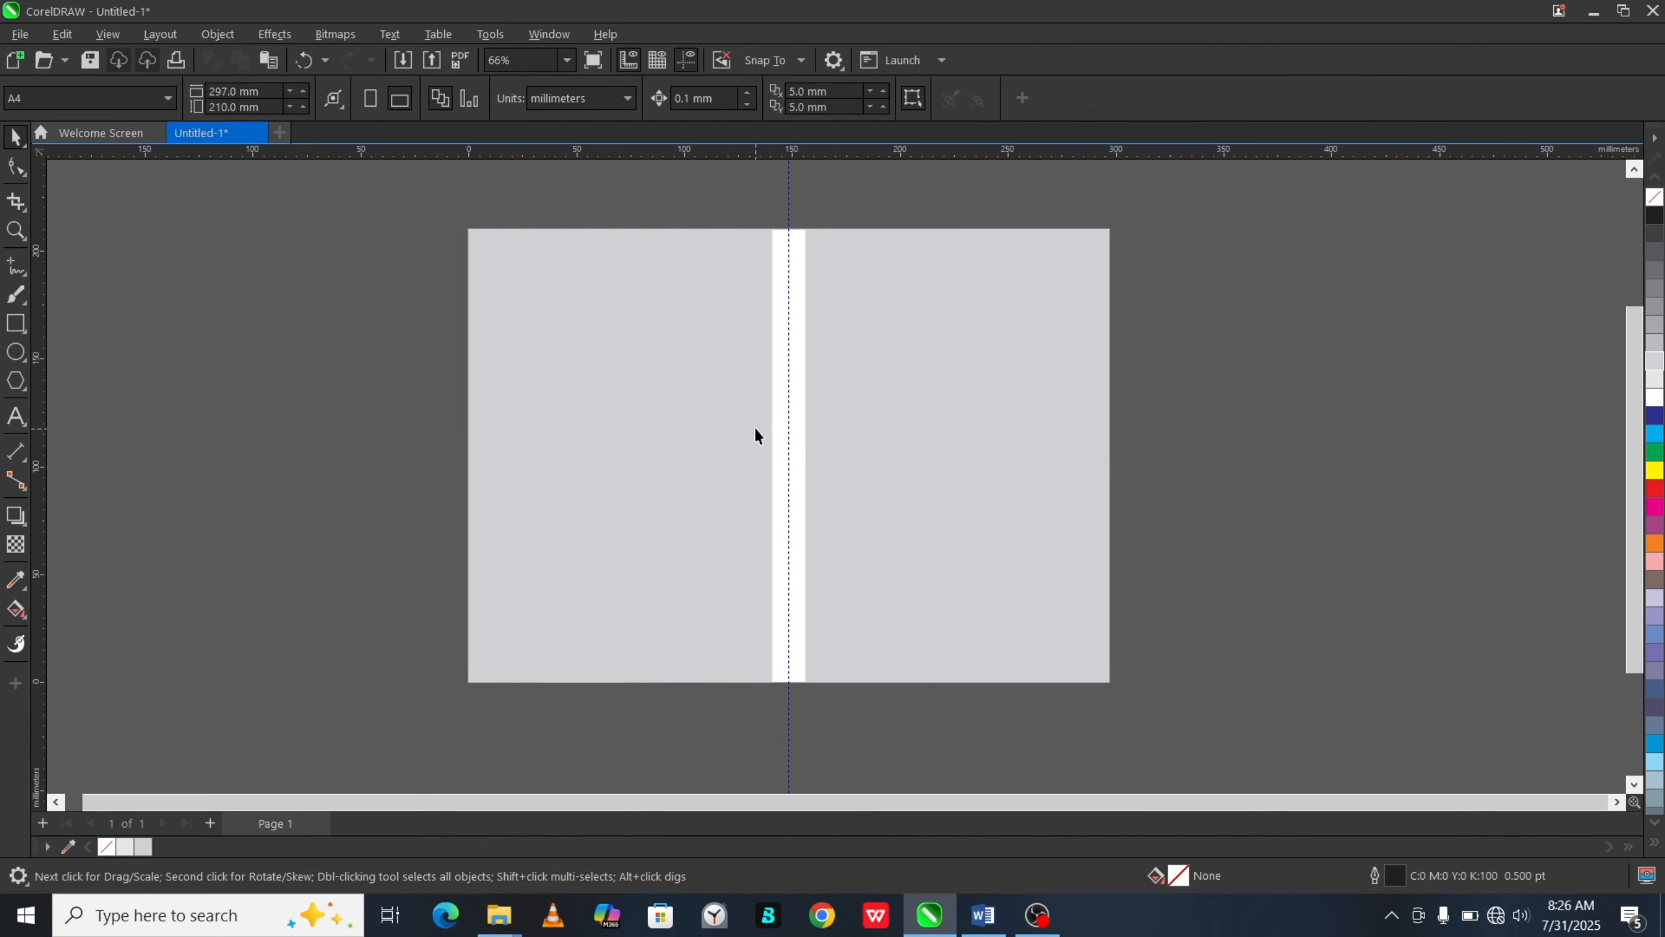
Step: Draw a square of about 26 mm against the inner edge of the right grey panel, near its upper end
scroll(762, 409, "up", 1)
scroll(763, 415, "up", 1)
scroll(763, 415, "down", 3)
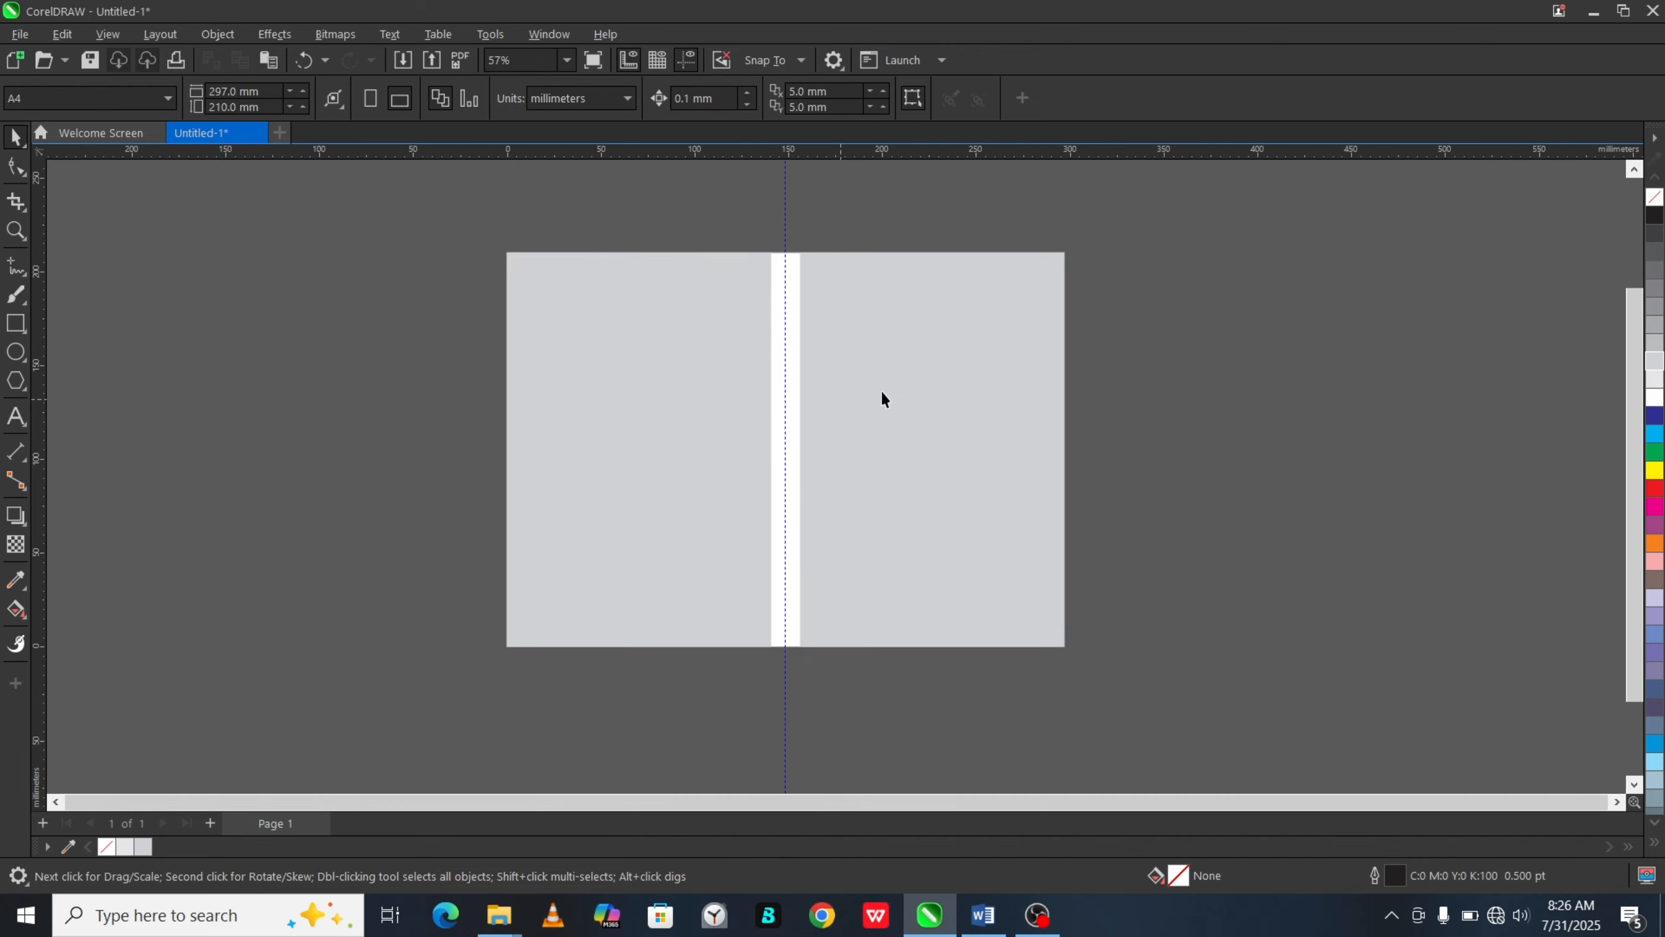
scroll(1043, 363, "up", 1)
left_click(964, 365)
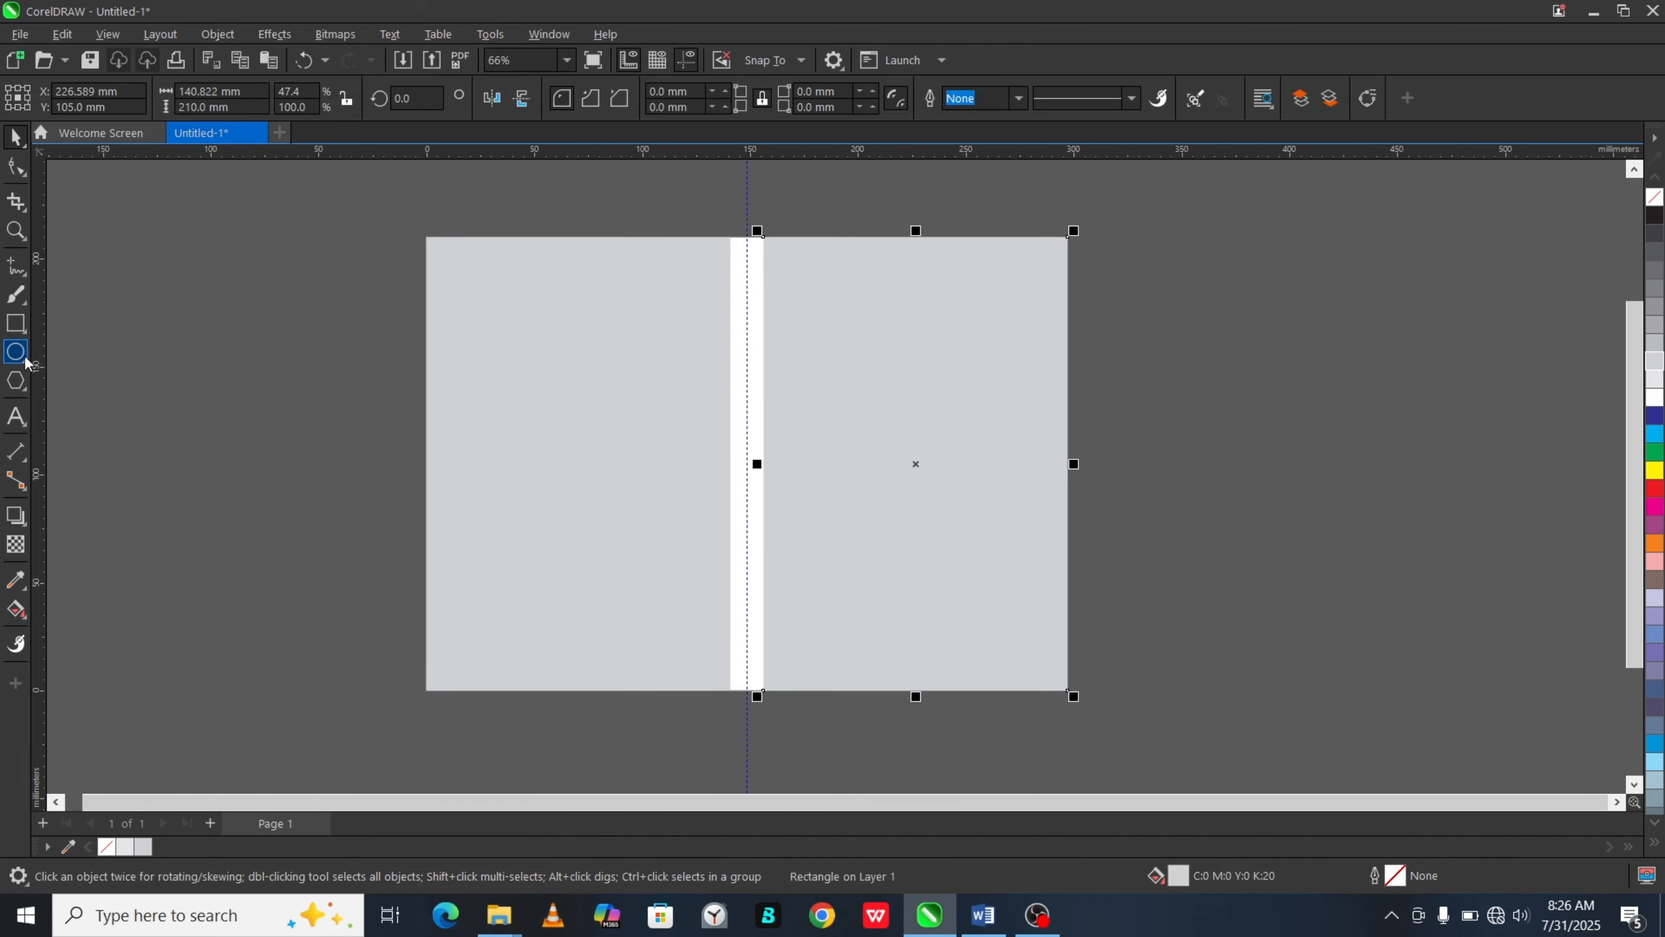
left_click(16, 325)
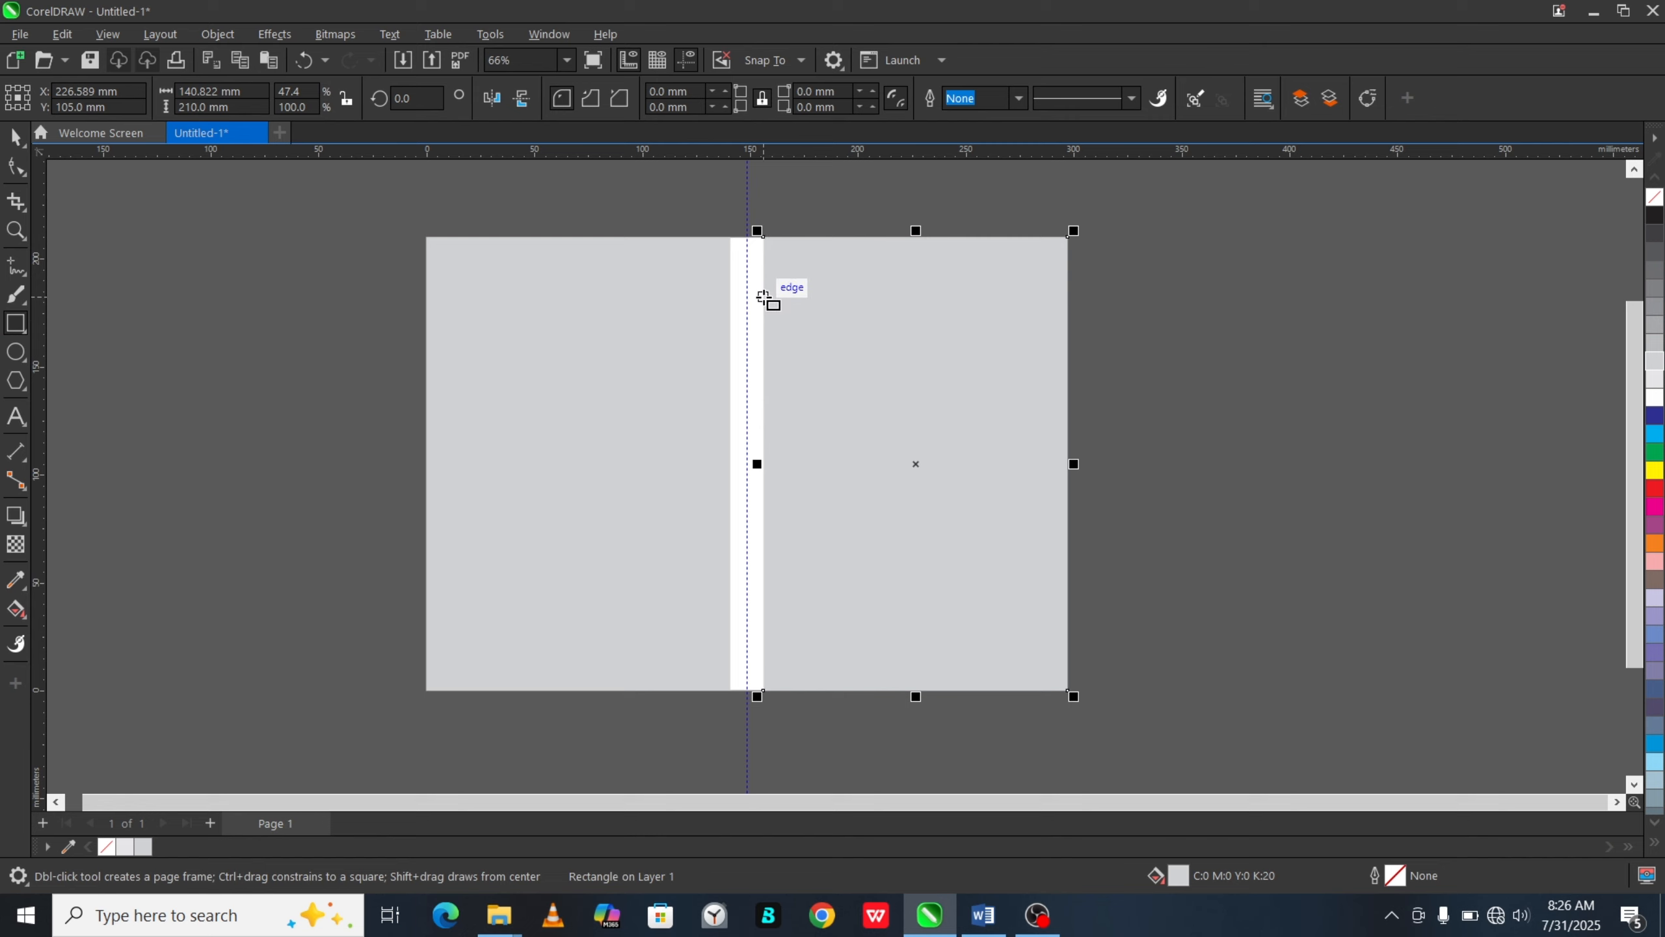
left_click_drag(764, 298, 895, 378)
Step: Copy the square into a two-by-two grid and add a third square at the right end of the second row
key("space")
scroll(806, 320, "up", 4)
scroll(805, 282, "down", 3)
left_click(796, 322, "shift")
left_click(869, 353)
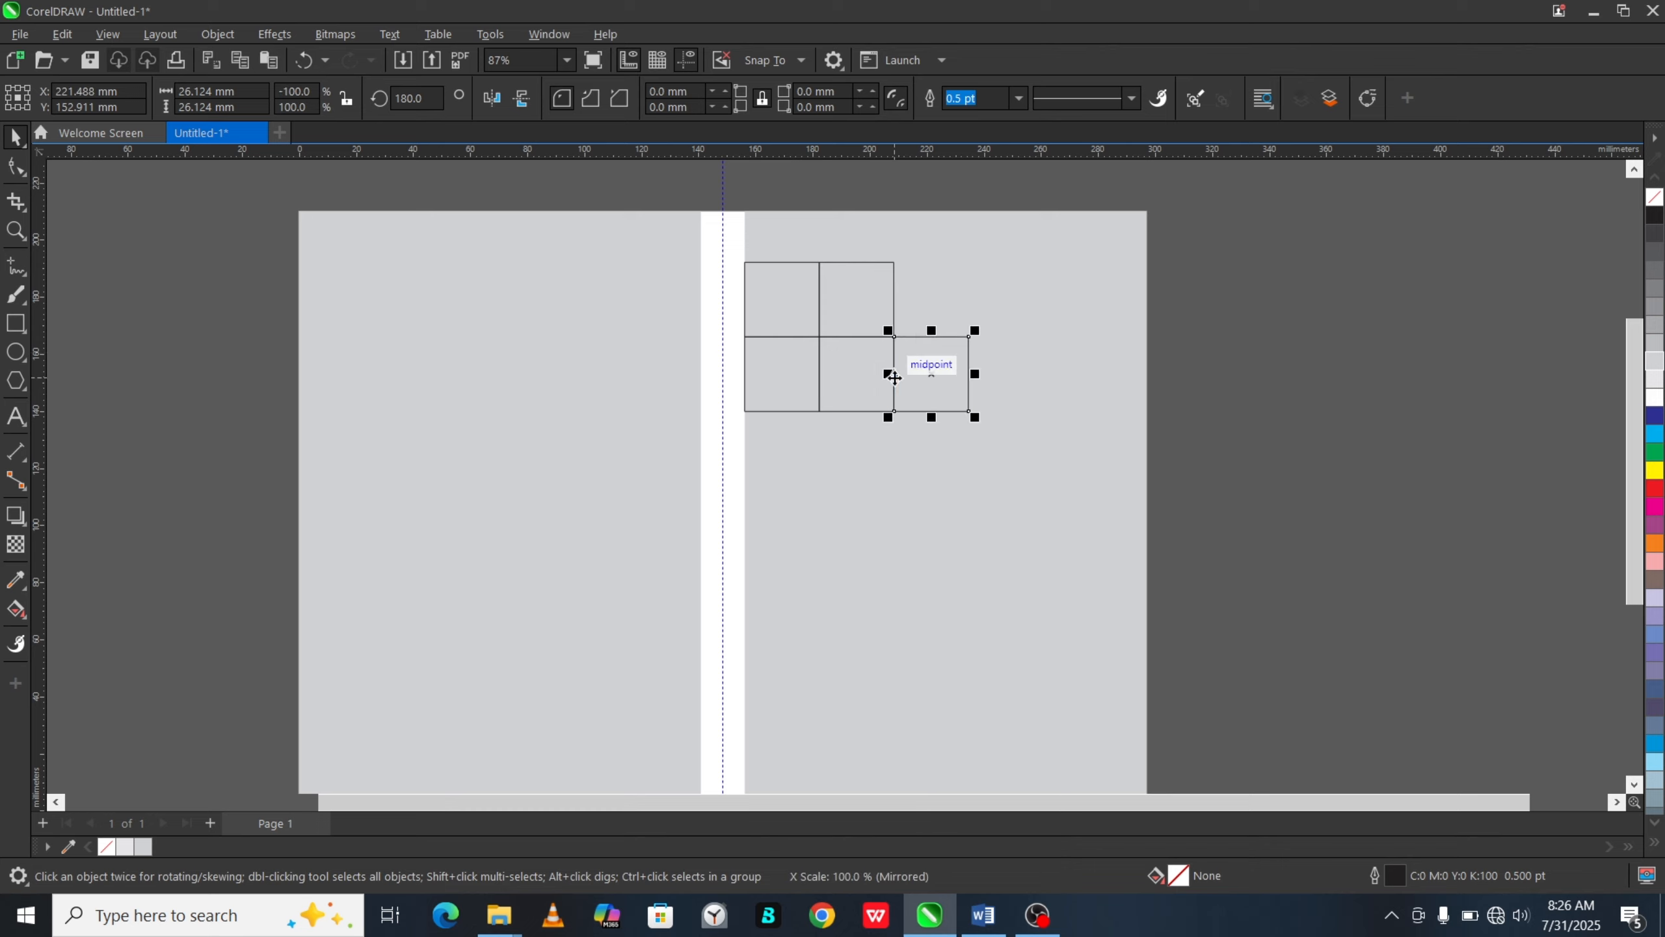
Step: Copy the three squares of the second row directly below to form a third row
left_click(793, 393)
left_click(849, 383, "shift")
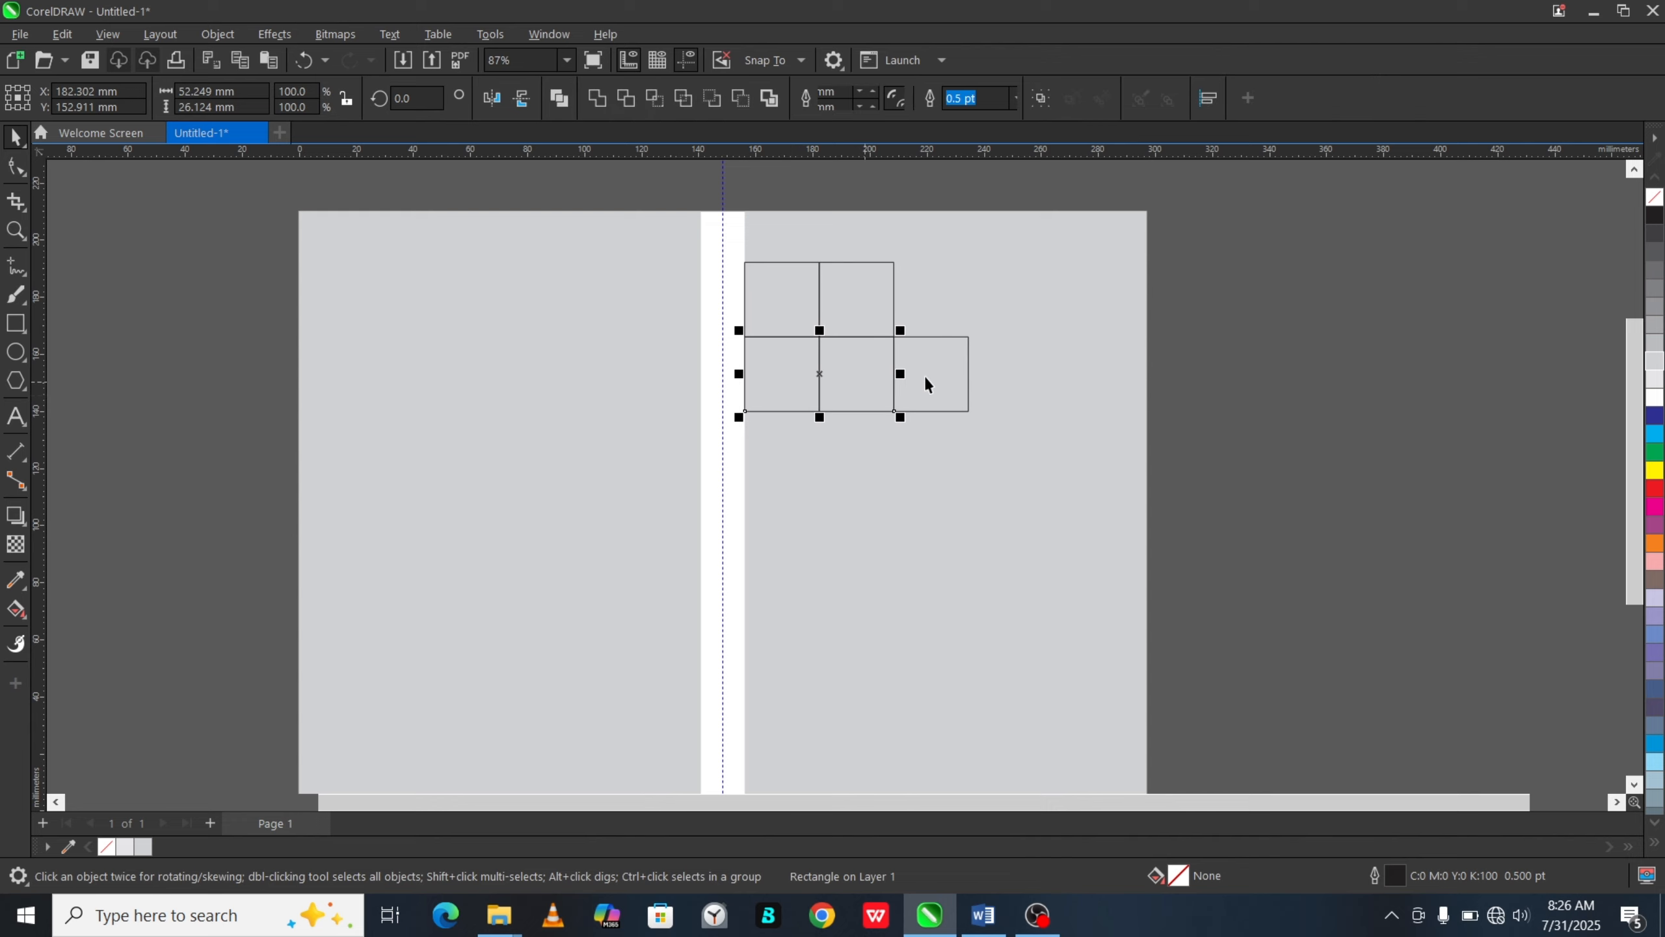
left_click(924, 375, "shift")
left_click_drag(856, 333, 849, 436)
scroll(852, 394, "down", 2)
scroll(865, 417, "up", 3)
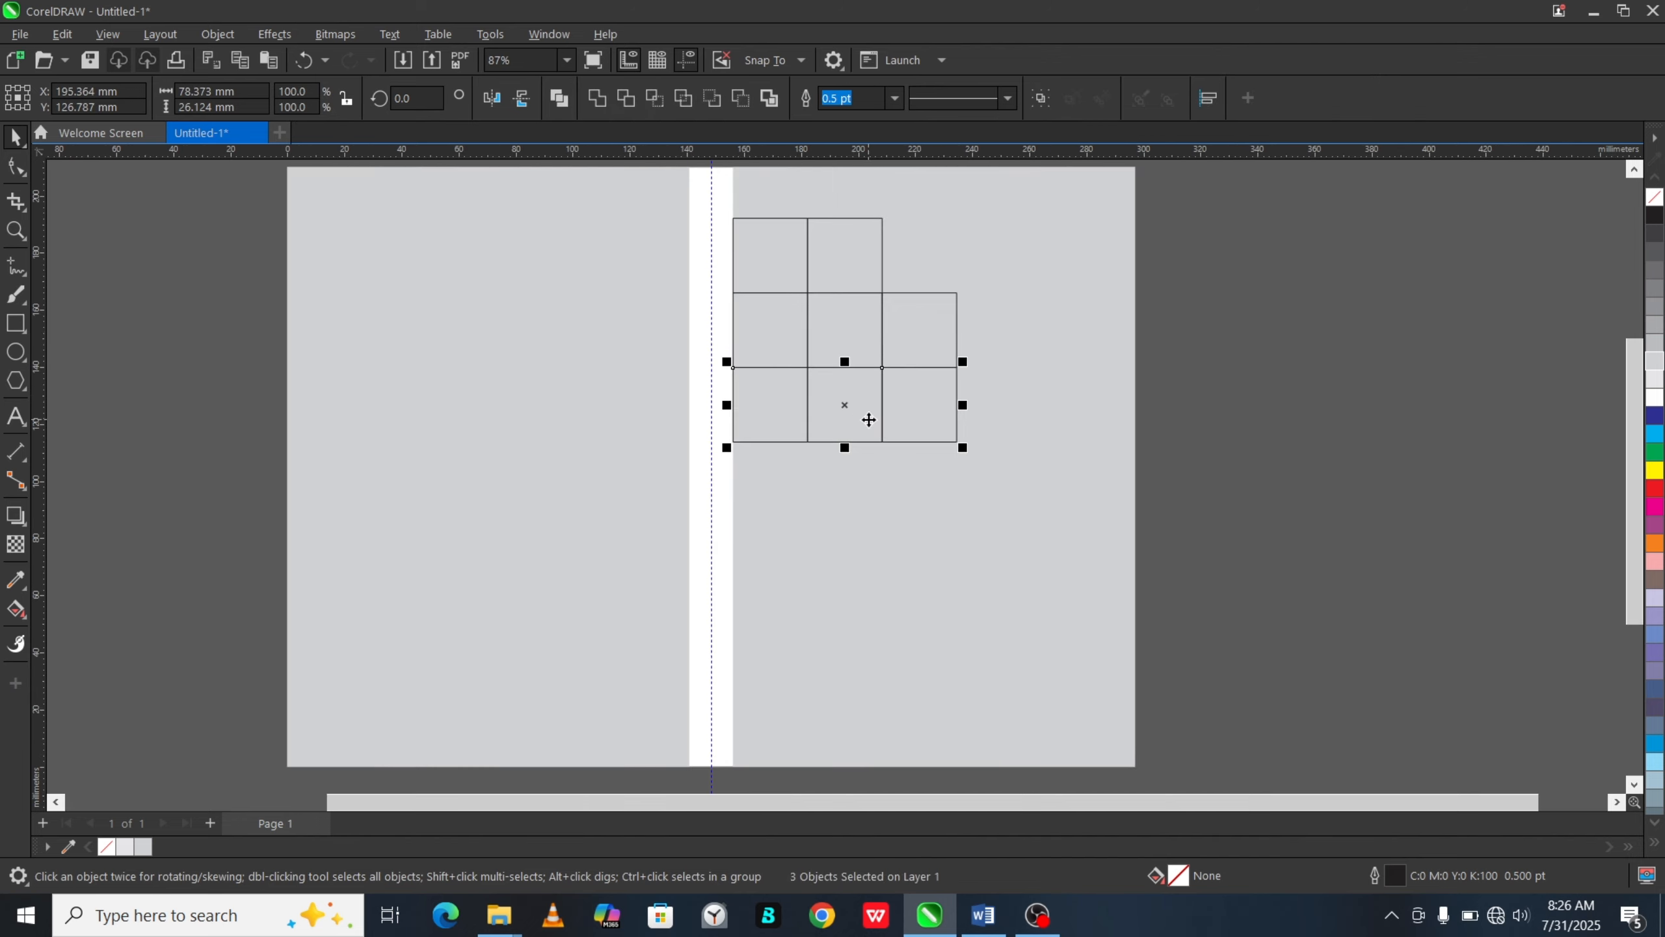
Step: Copy the three squares of the third row directly below to form a fourth row
scroll(919, 394, "up", 1)
left_click(914, 383)
left_click(823, 412, "shift")
left_click(747, 420, "shift")
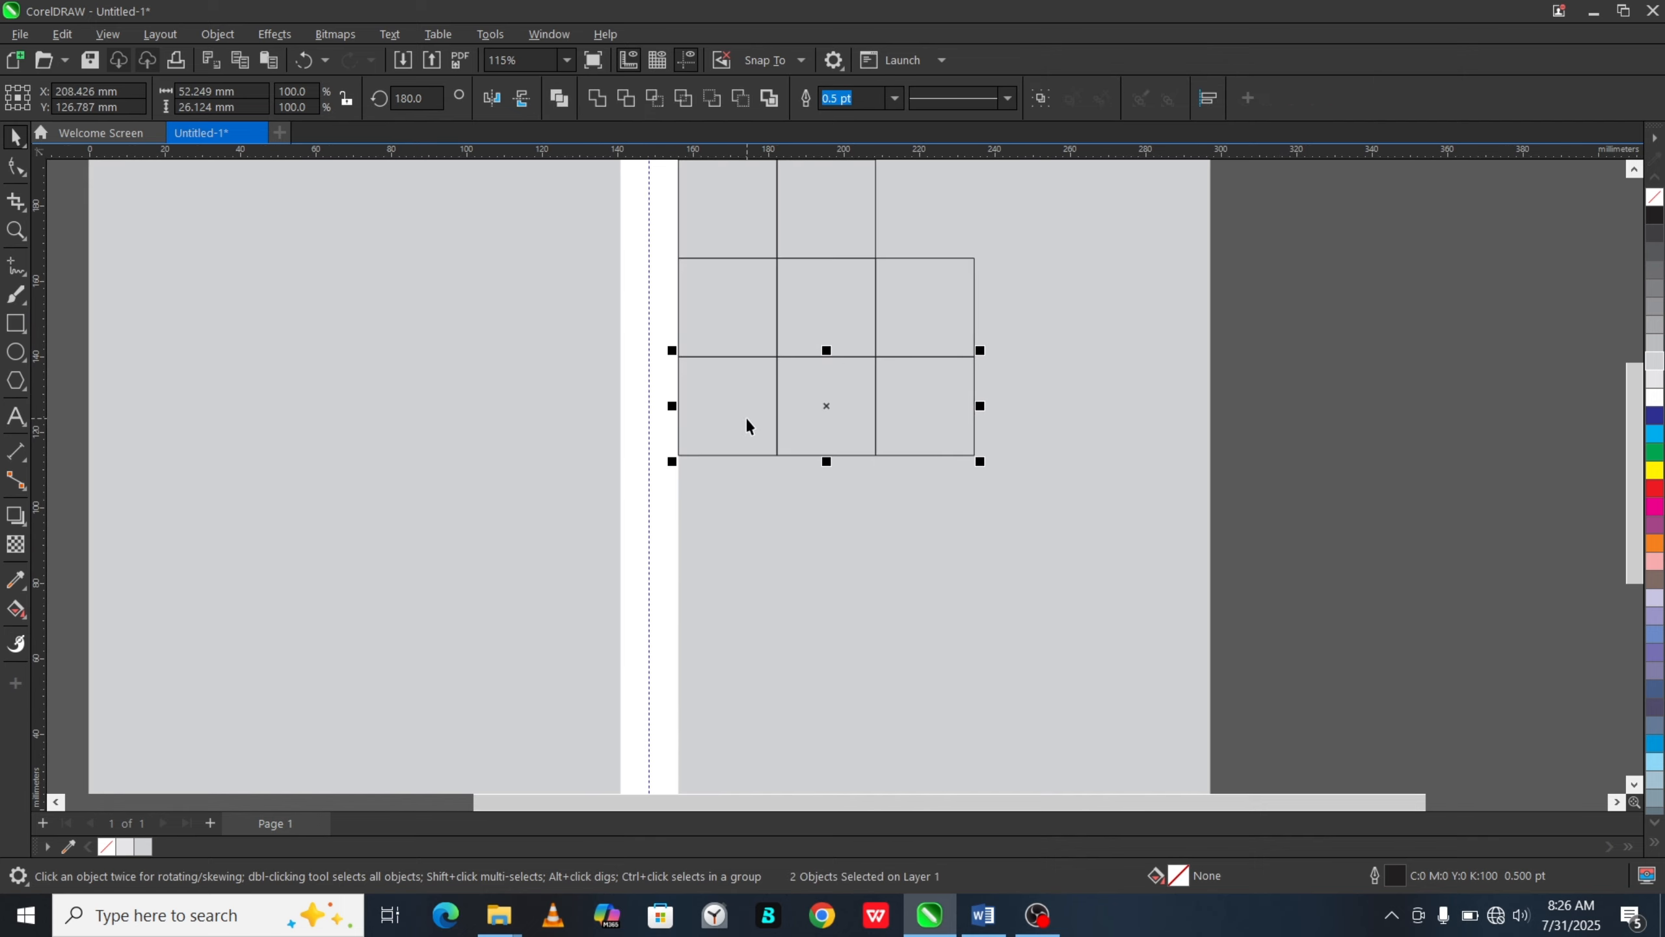
left_click_drag(826, 353, 825, 450)
scroll(828, 383, "down", 3)
scroll(829, 491, "up", 2)
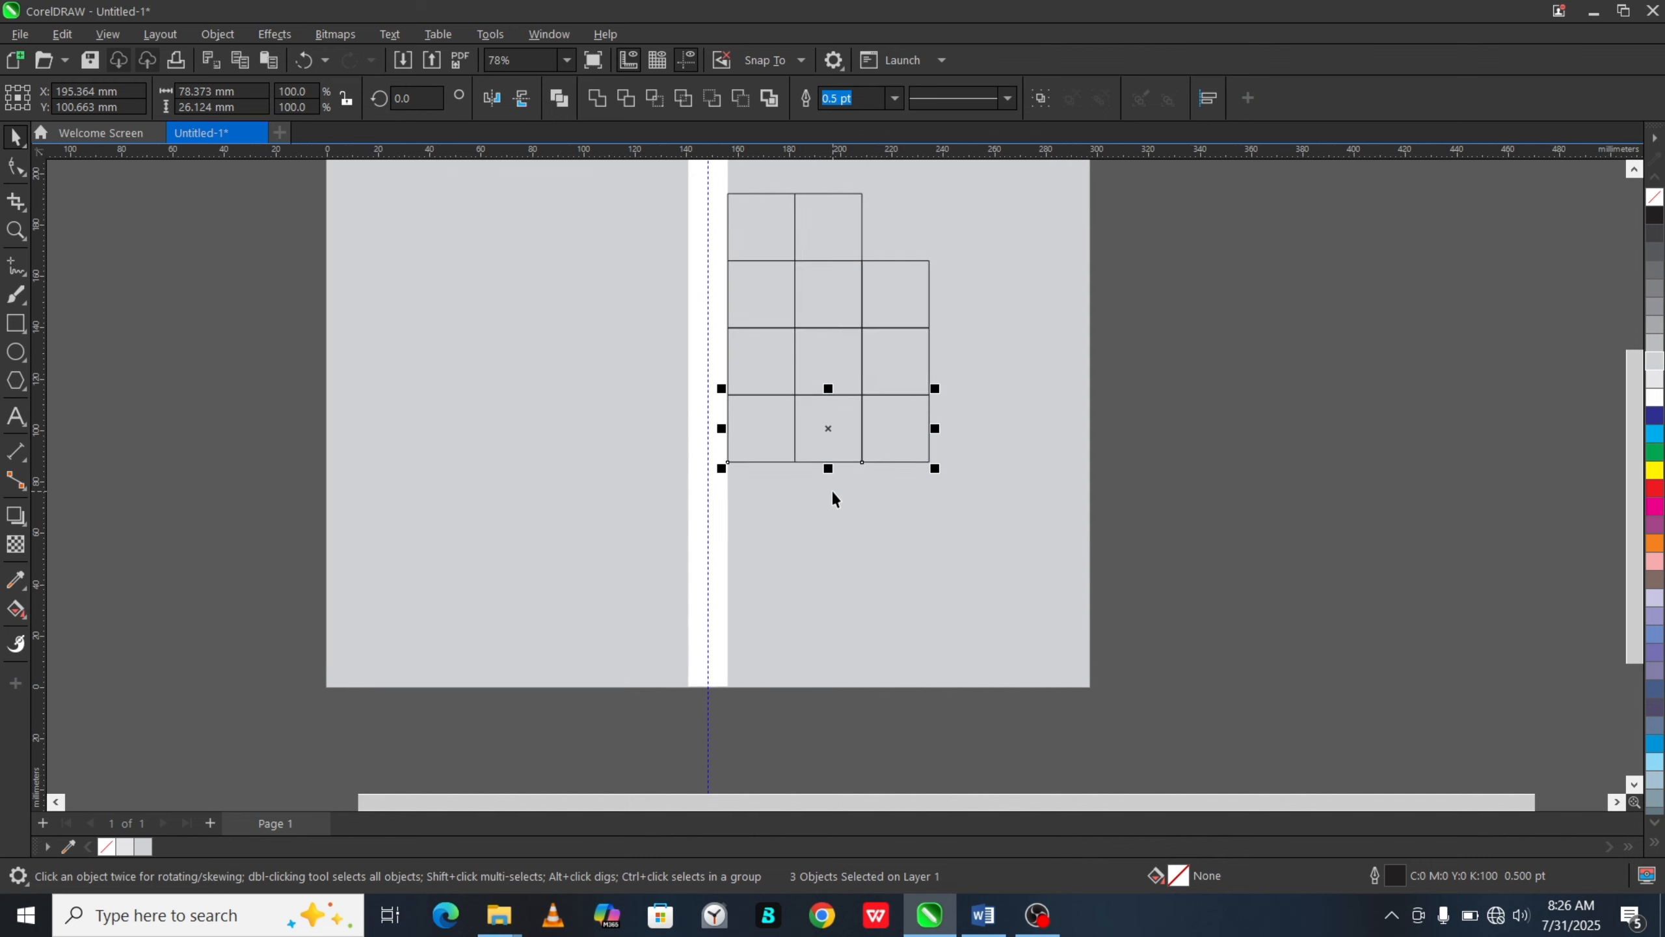
Step: Extend the fourth row with a copy of its last square on the right side
left_click(896, 426)
key("Escape")
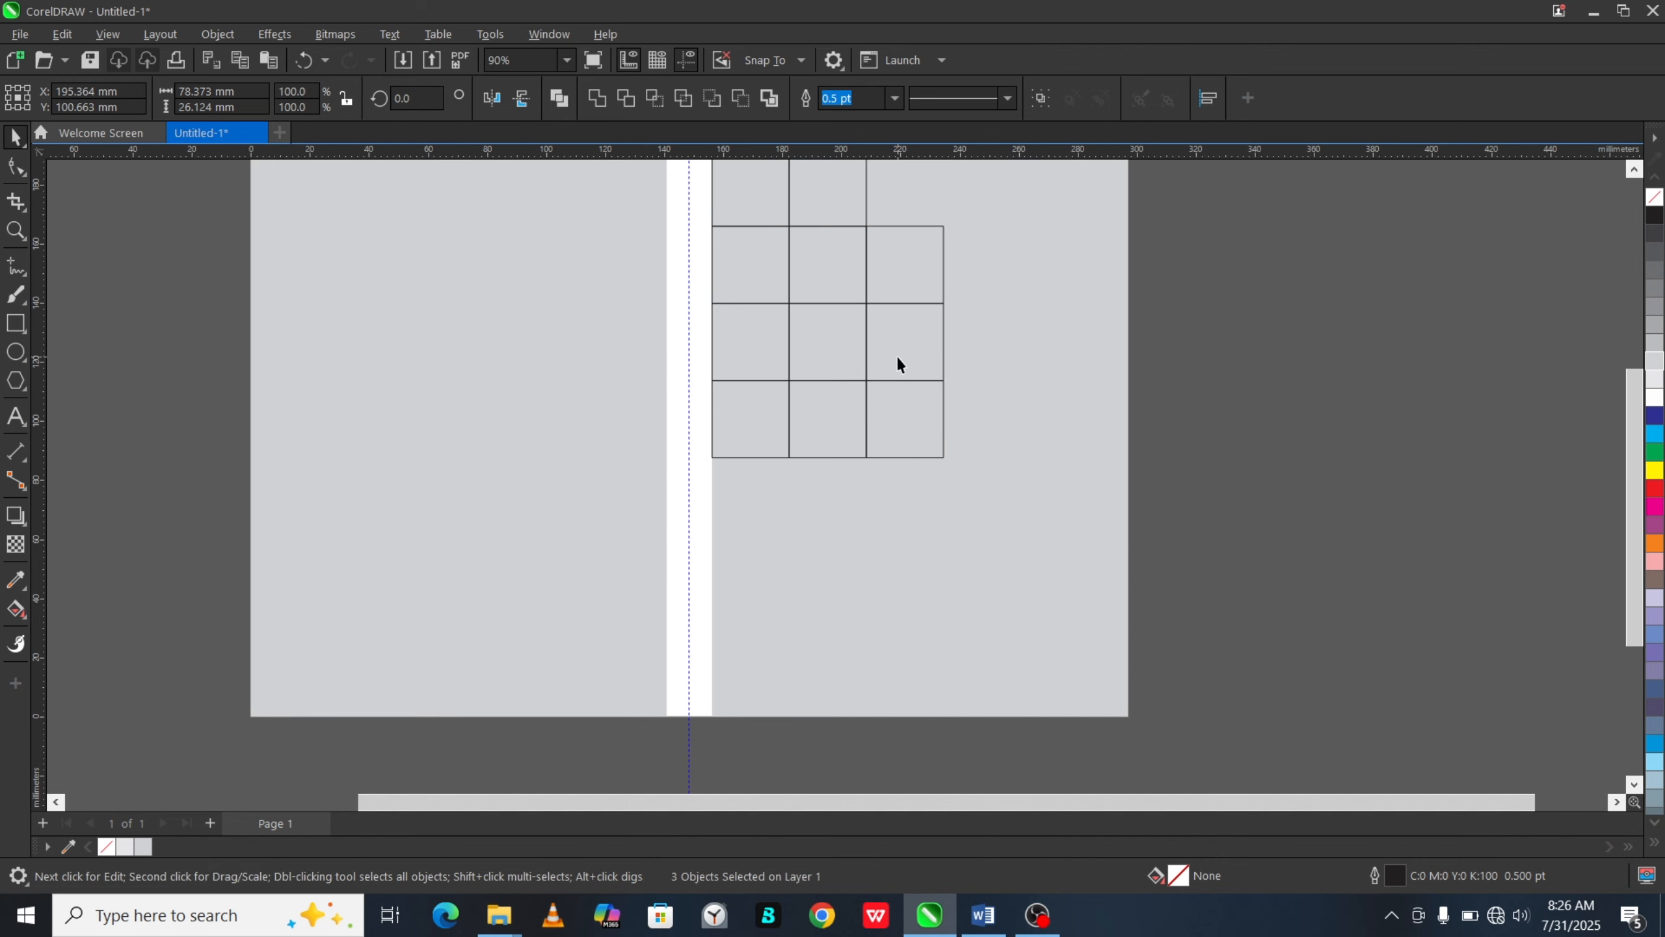
left_click(900, 414)
left_click_drag(893, 425, 953, 427)
Step: Copy the four-square row directly below twice to form the fifth and sixth rows
left_click(887, 440, "shift")
left_click(846, 439, "shift")
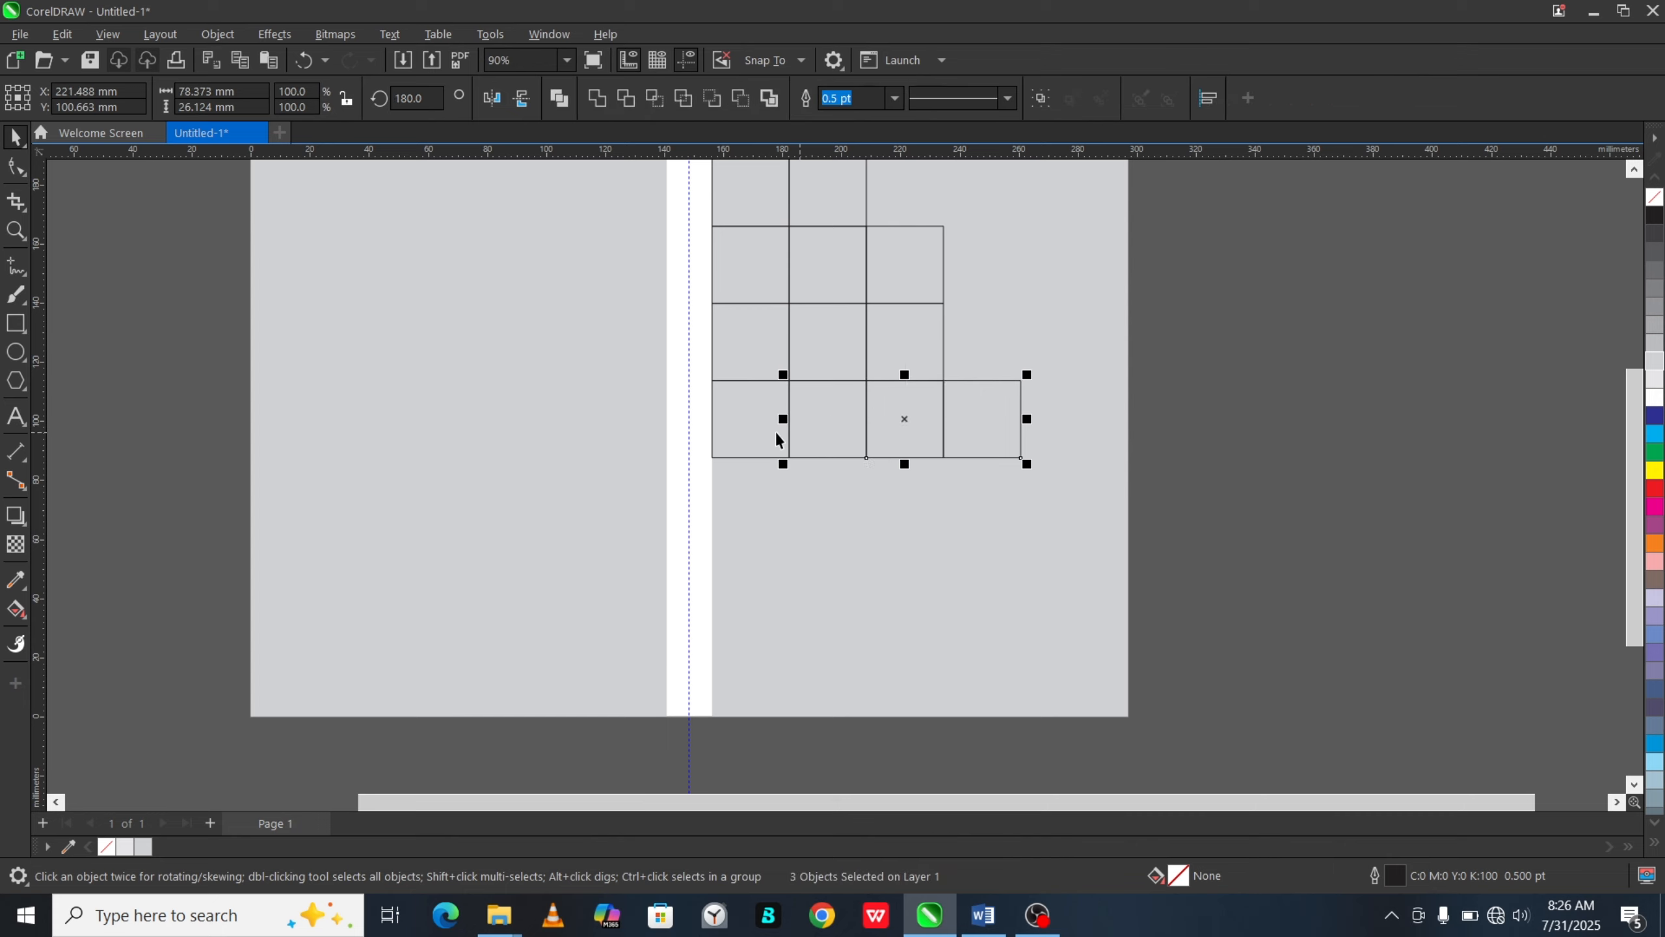
left_click(747, 441, "shift")
left_click_drag(866, 376, 861, 557)
scroll(858, 450, "down", 2)
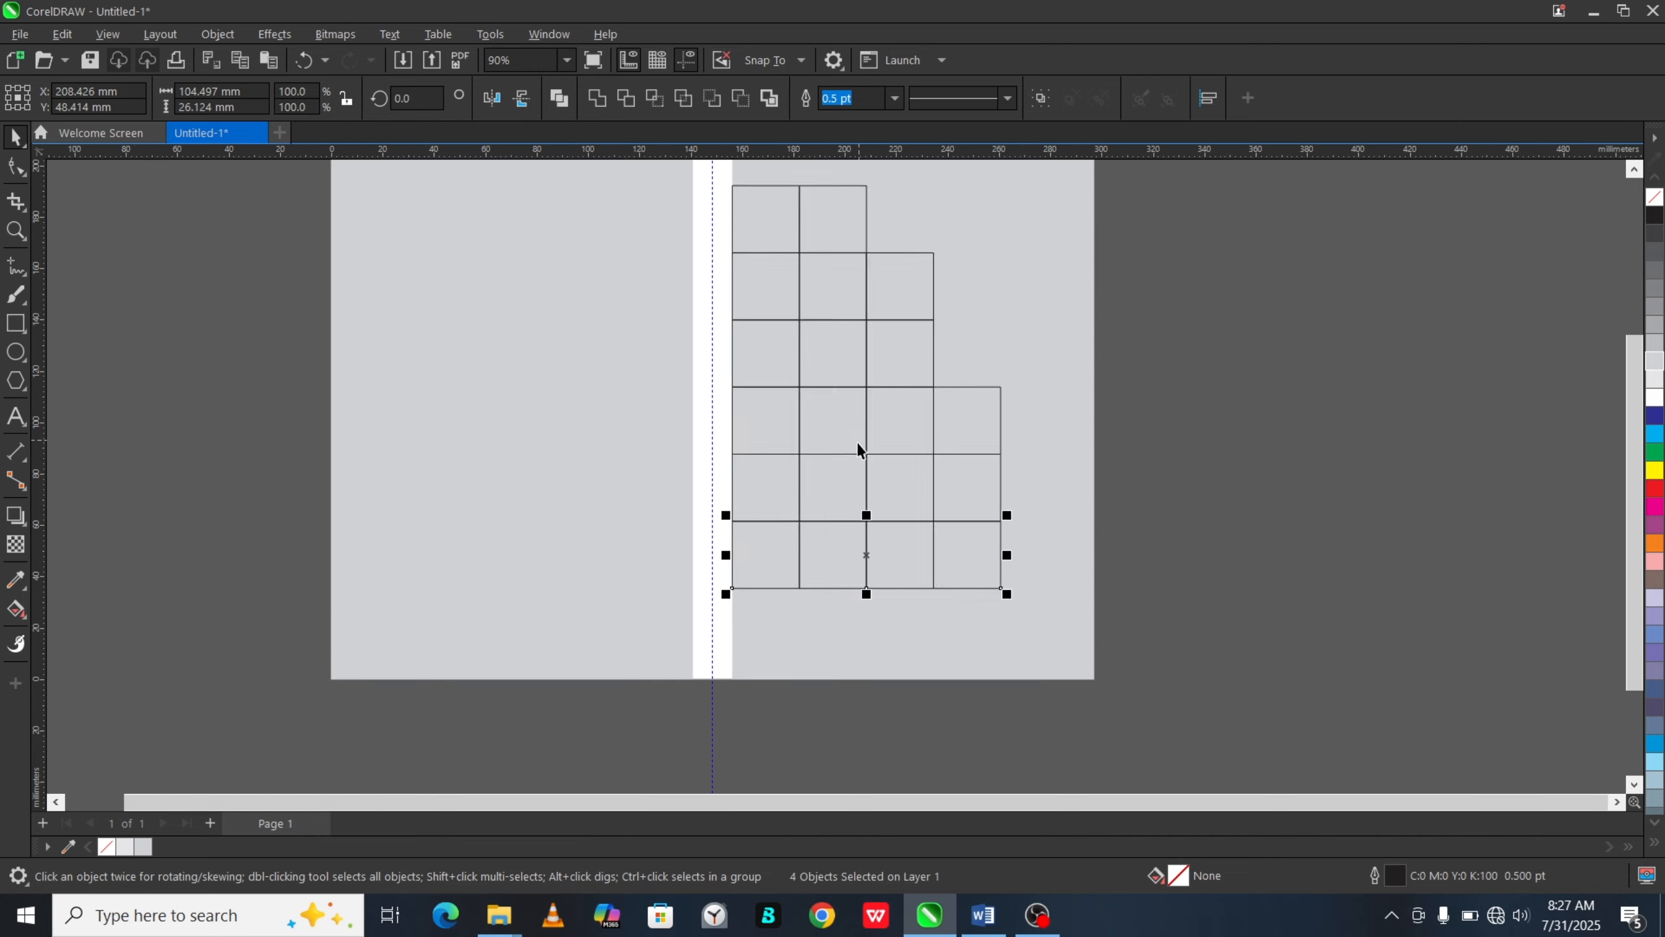
scroll(865, 554, "down", 1)
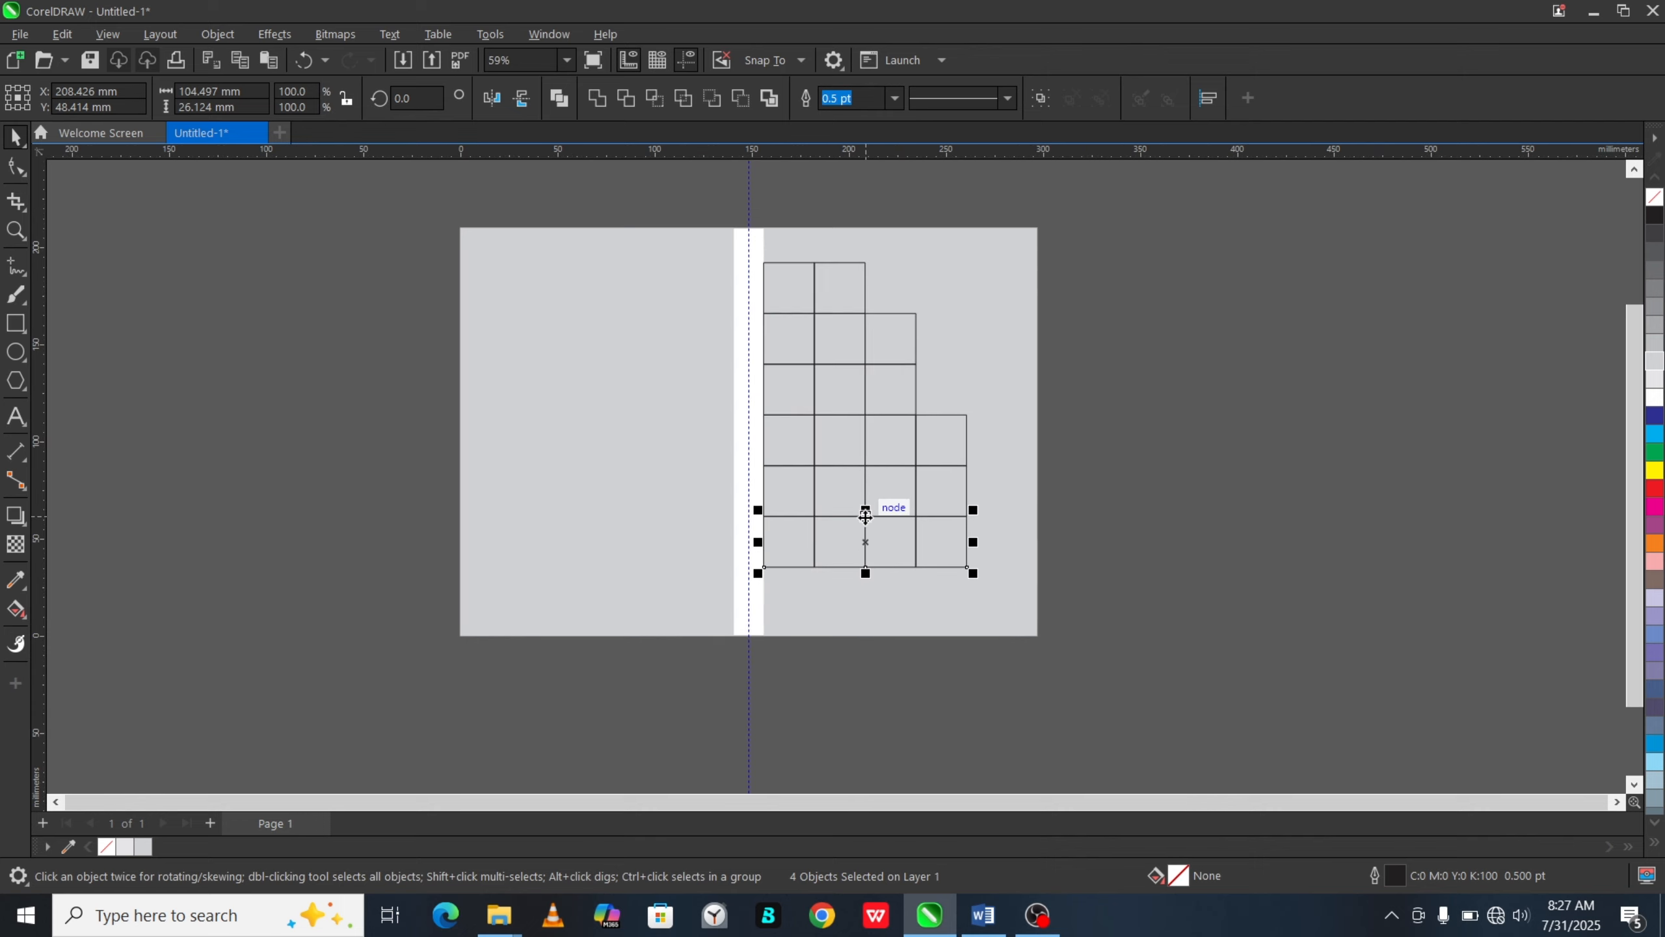
Step: Select all the squares of the stepped grid and resize them together to about 102 mm wide and 141 mm high
scroll(865, 516, "up", 1)
scroll(915, 500, "down", 1)
left_click_drag(1099, 245, 769, 498)
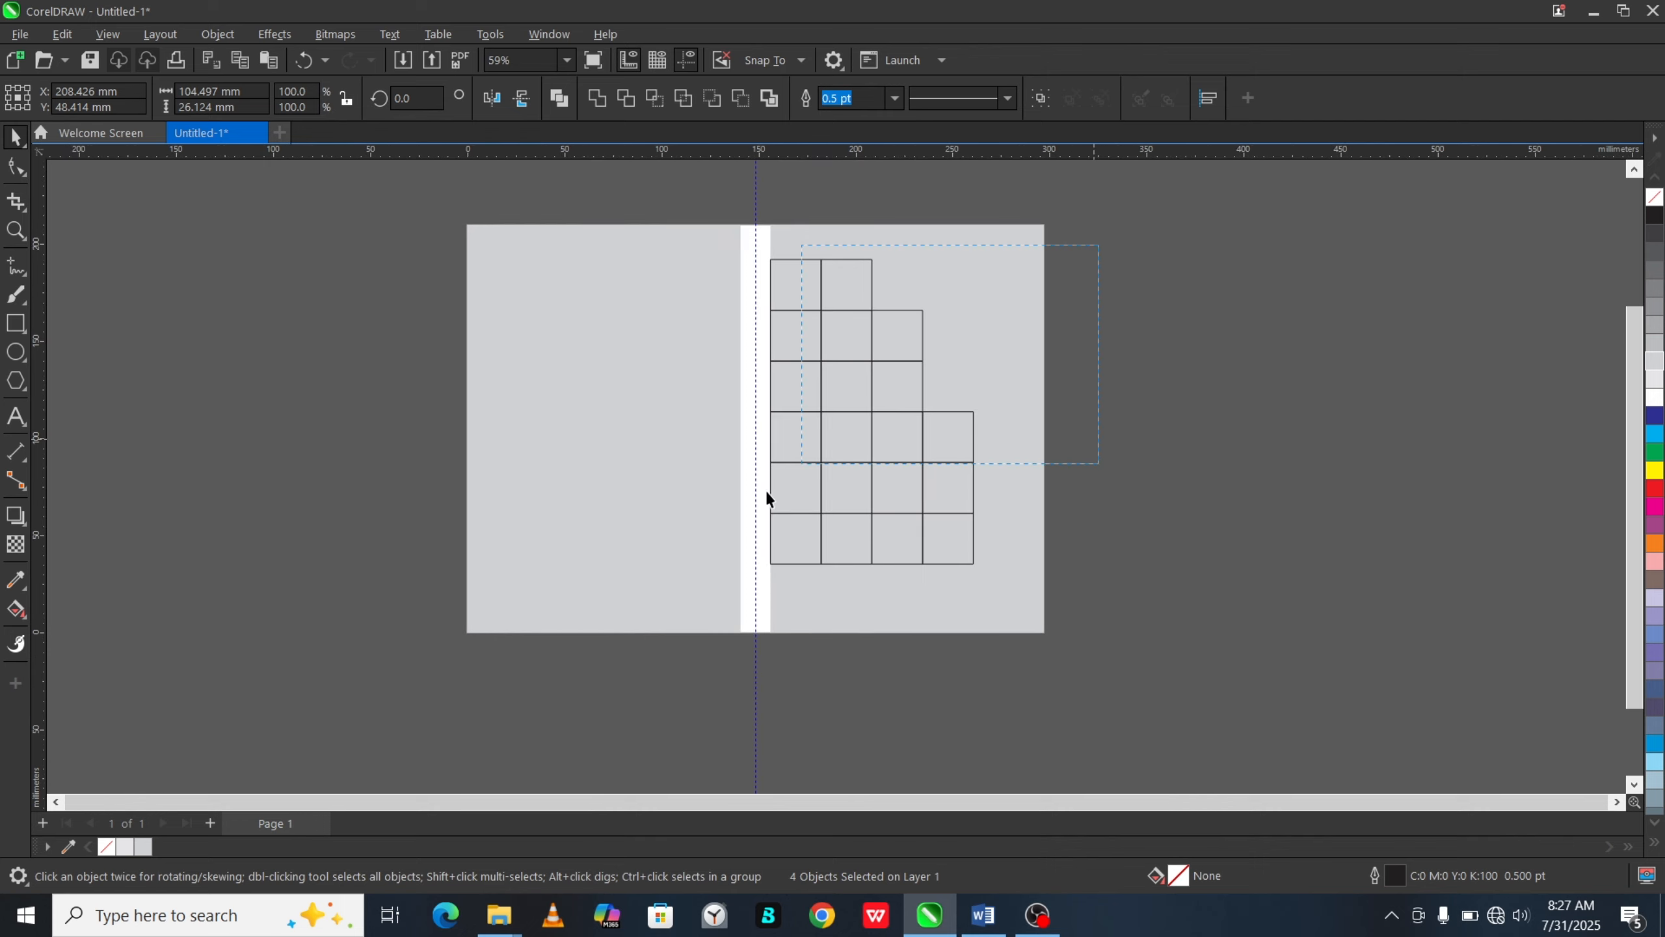
left_click_drag(731, 564, 732, 576)
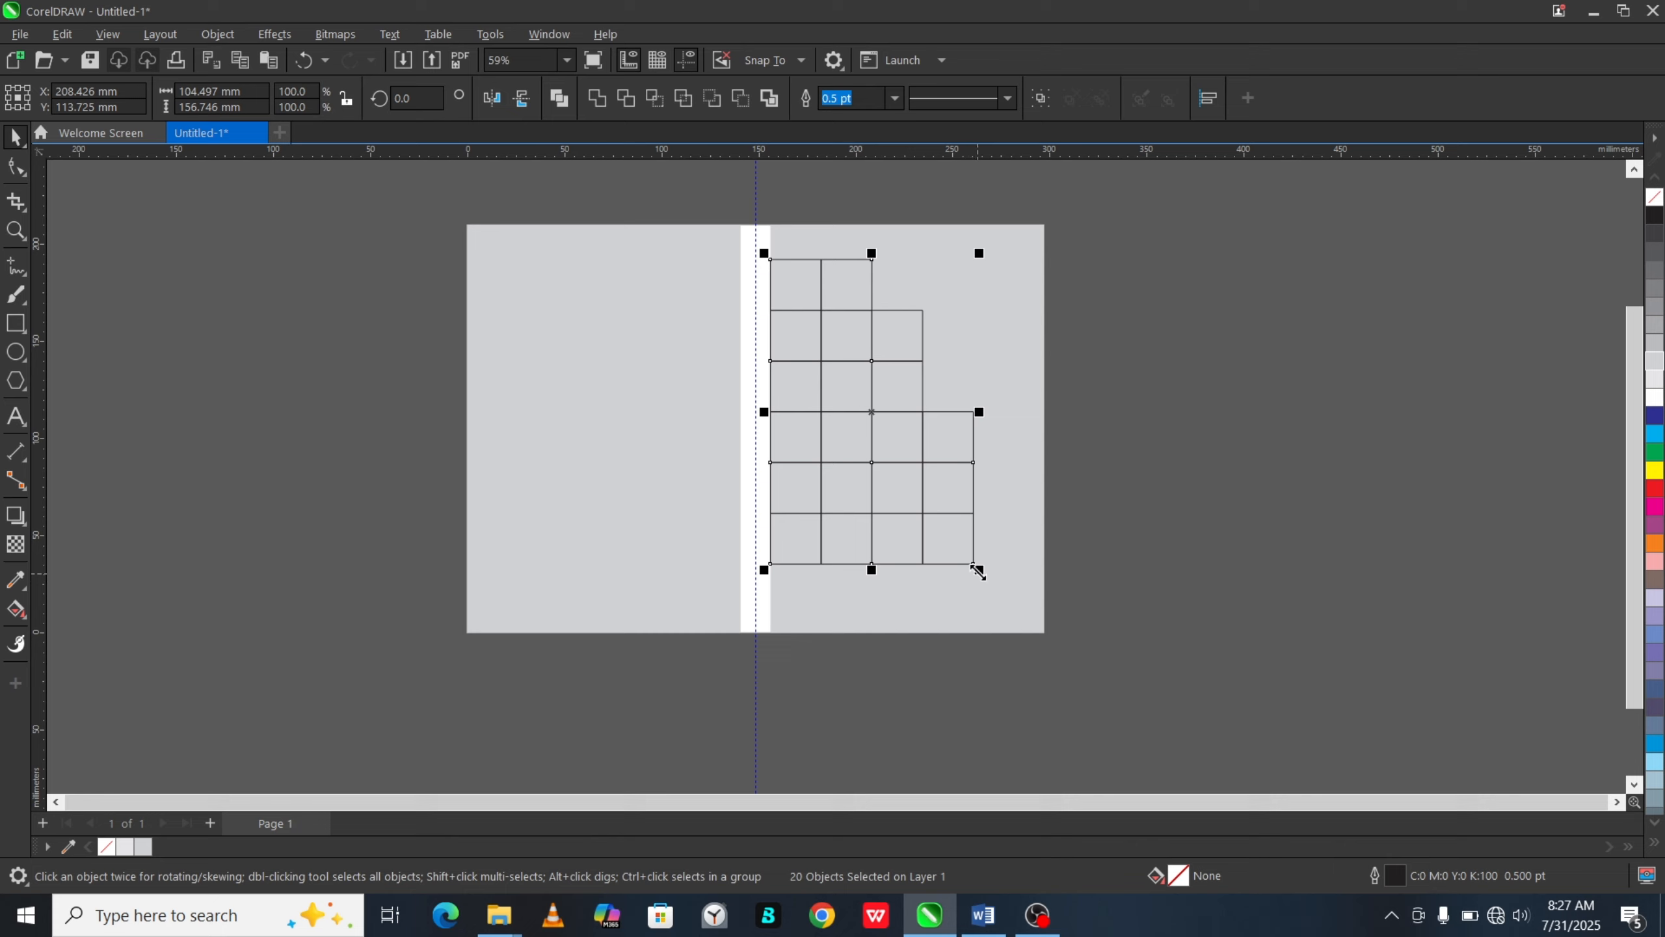
left_click_drag(978, 568, 955, 542)
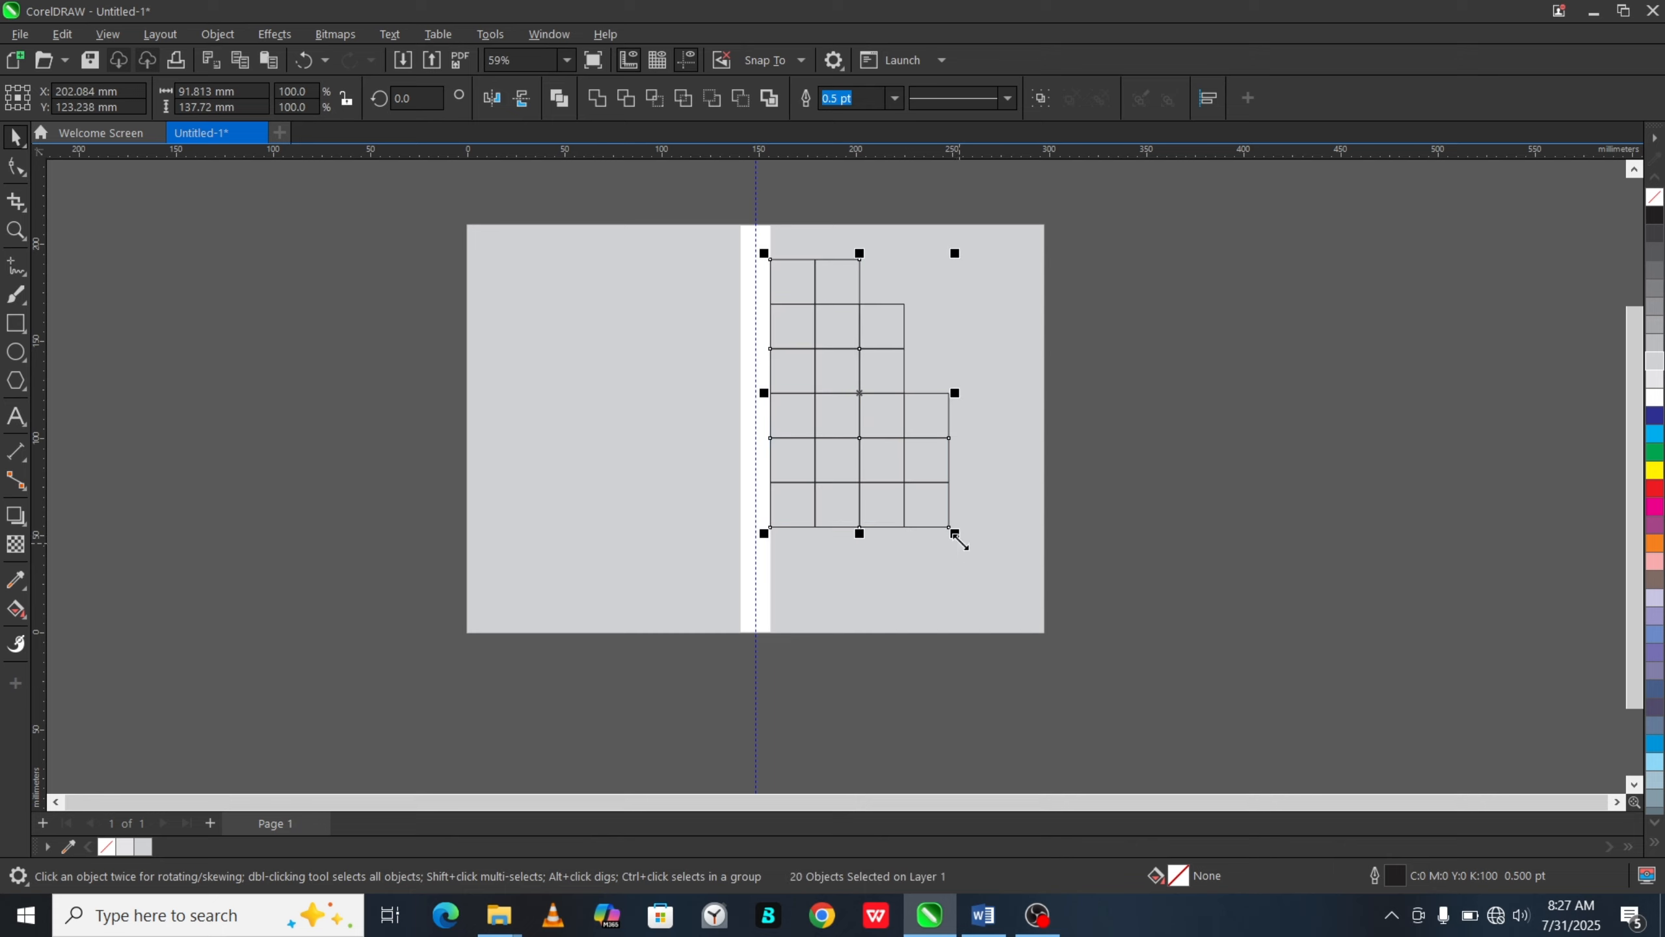
left_click_drag(955, 393, 981, 399)
left_click_drag(873, 538, 862, 550)
scroll(899, 406, "up", 1)
scroll(899, 406, "down", 2)
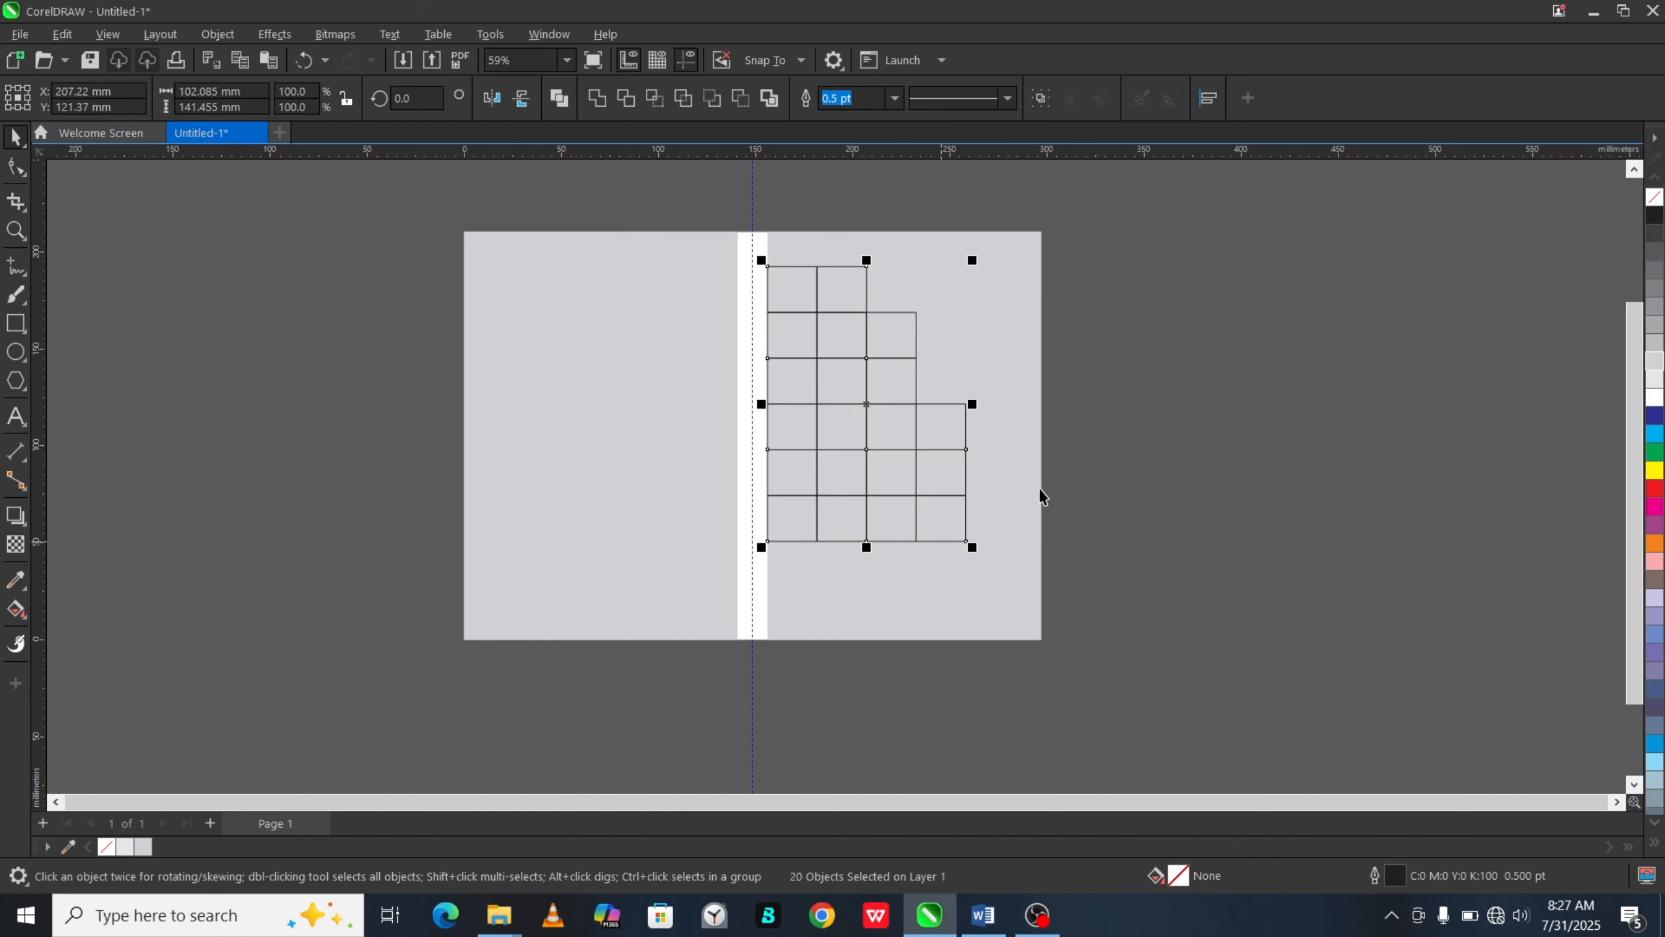
Step: Deselect the grid and delete the vertical guideline in the white centre strip
left_click(1122, 422)
scroll(779, 253, "up", 2)
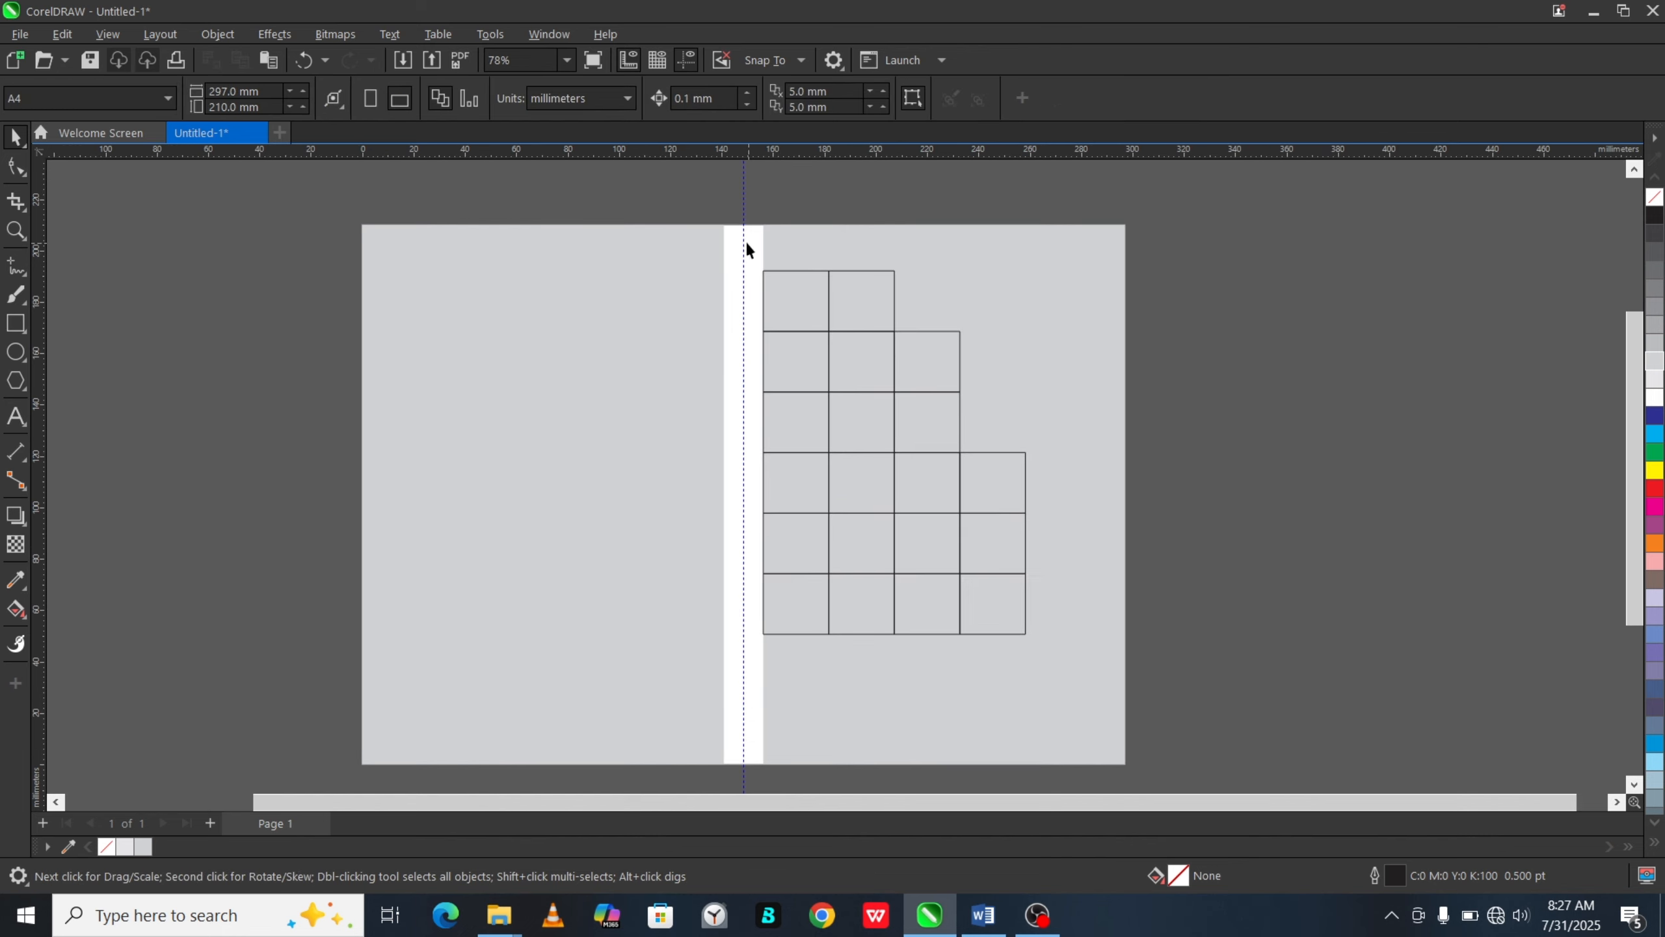
left_click(742, 243)
left_click(745, 246)
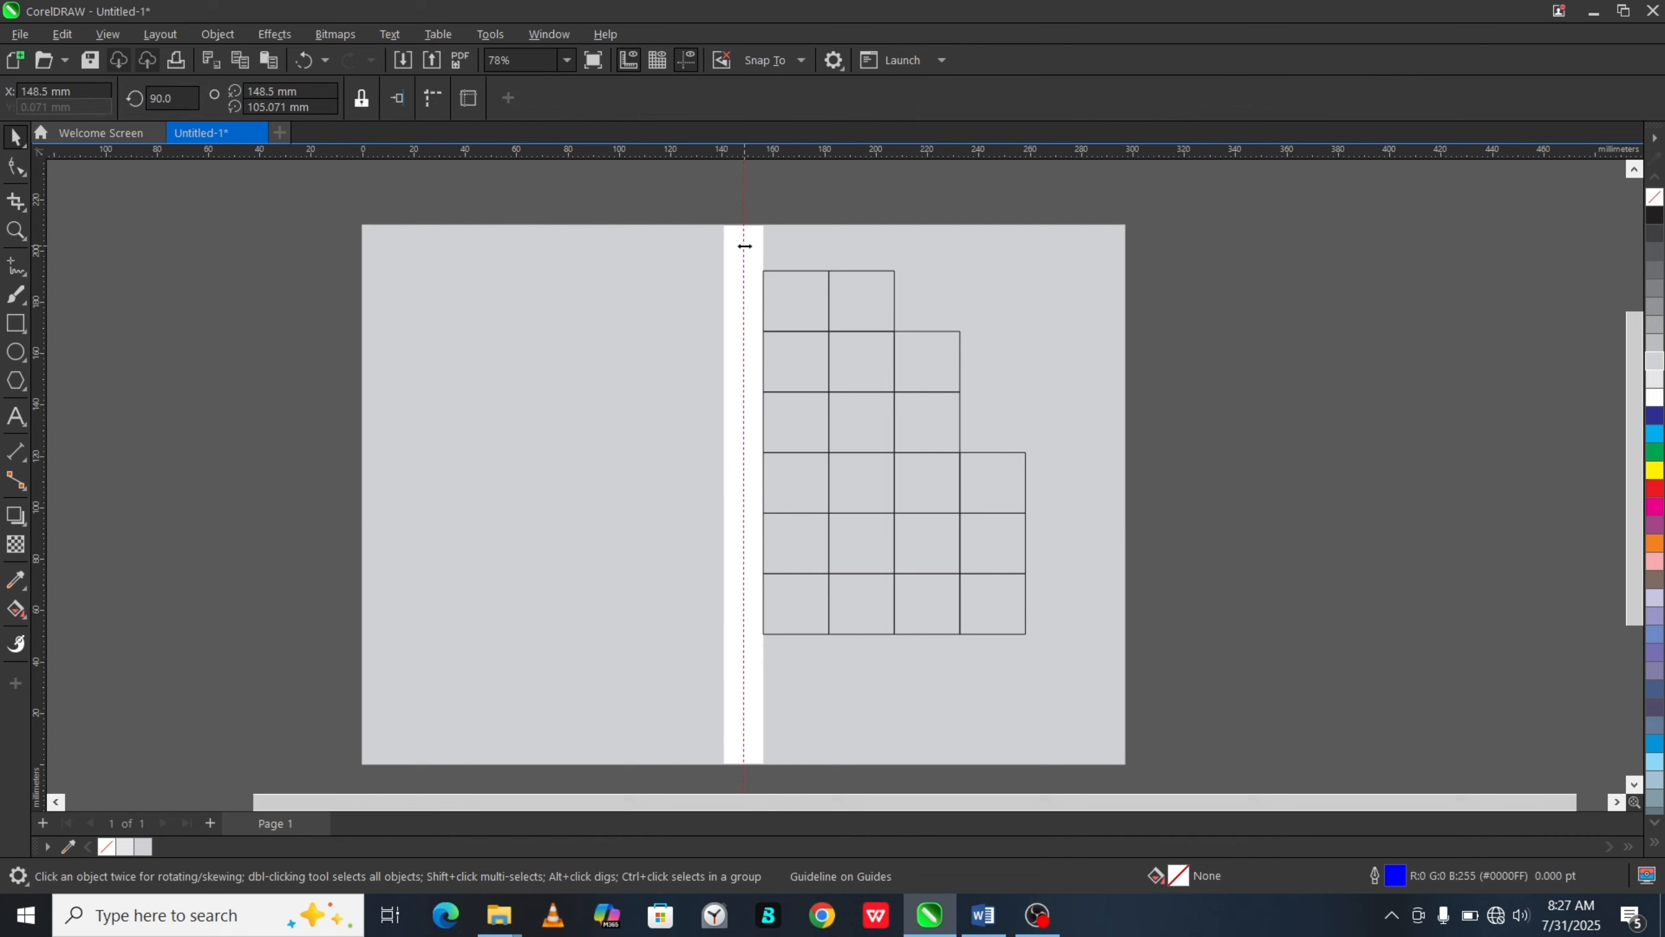
key("Delete")
Step: Fill the first square of the grid's top row with purple (C60 M60 Y0 K0)
scroll(744, 255, "down", 2)
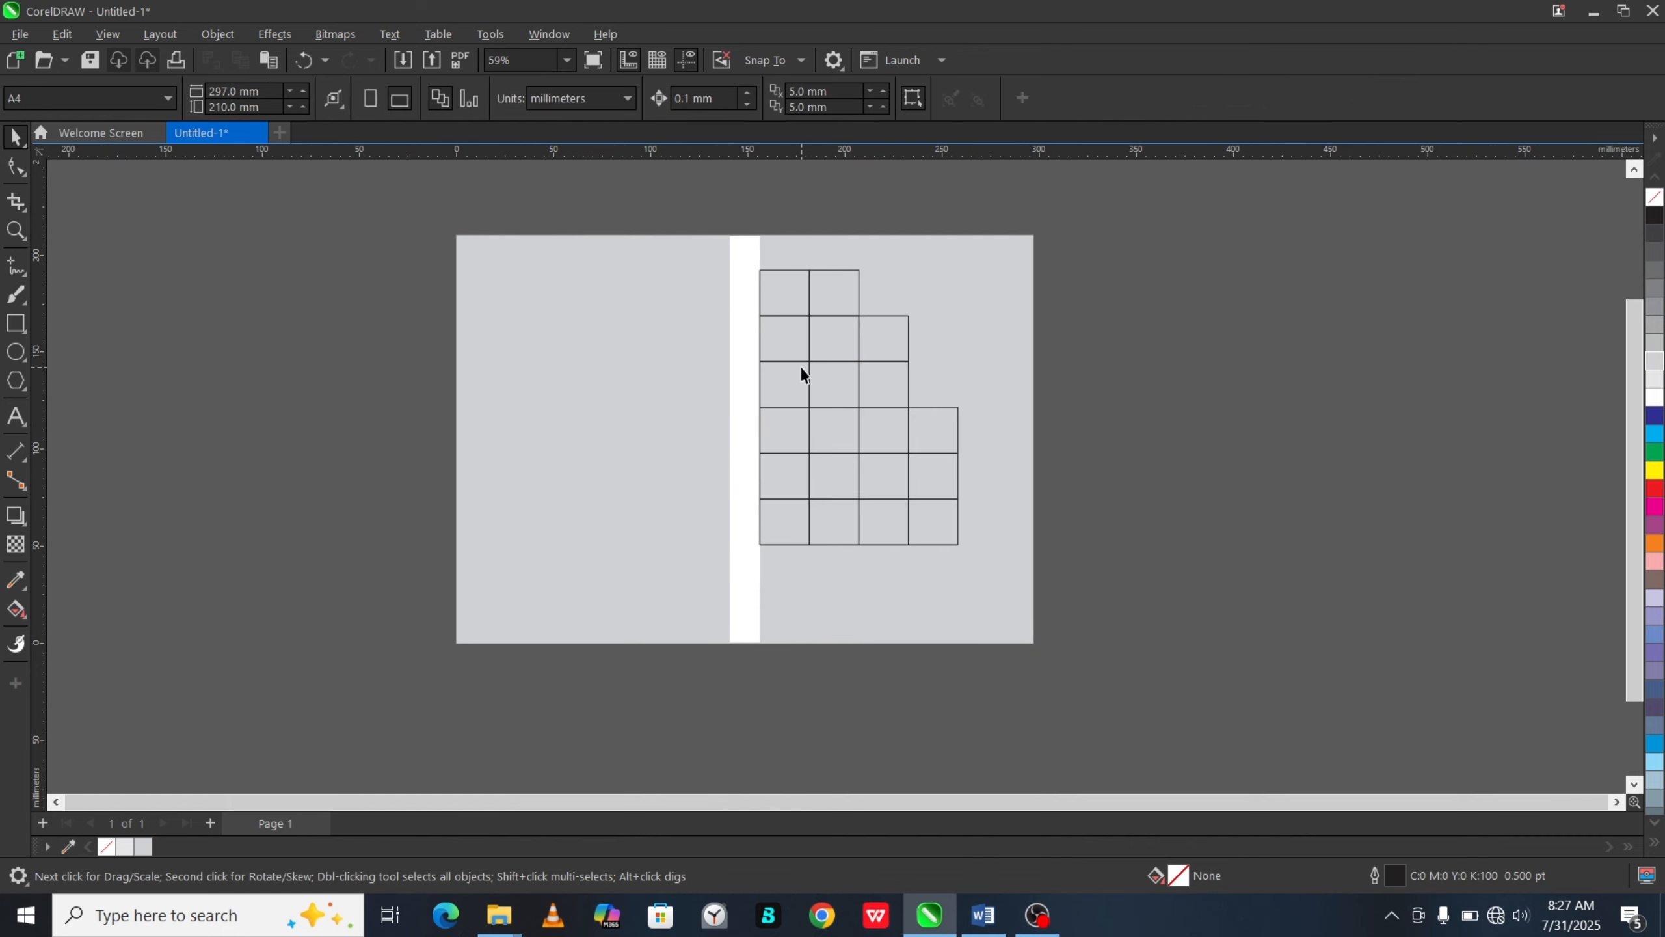
scroll(914, 534, "up", 1)
scroll(845, 502, "down", 1)
scroll(977, 413, "up", 1)
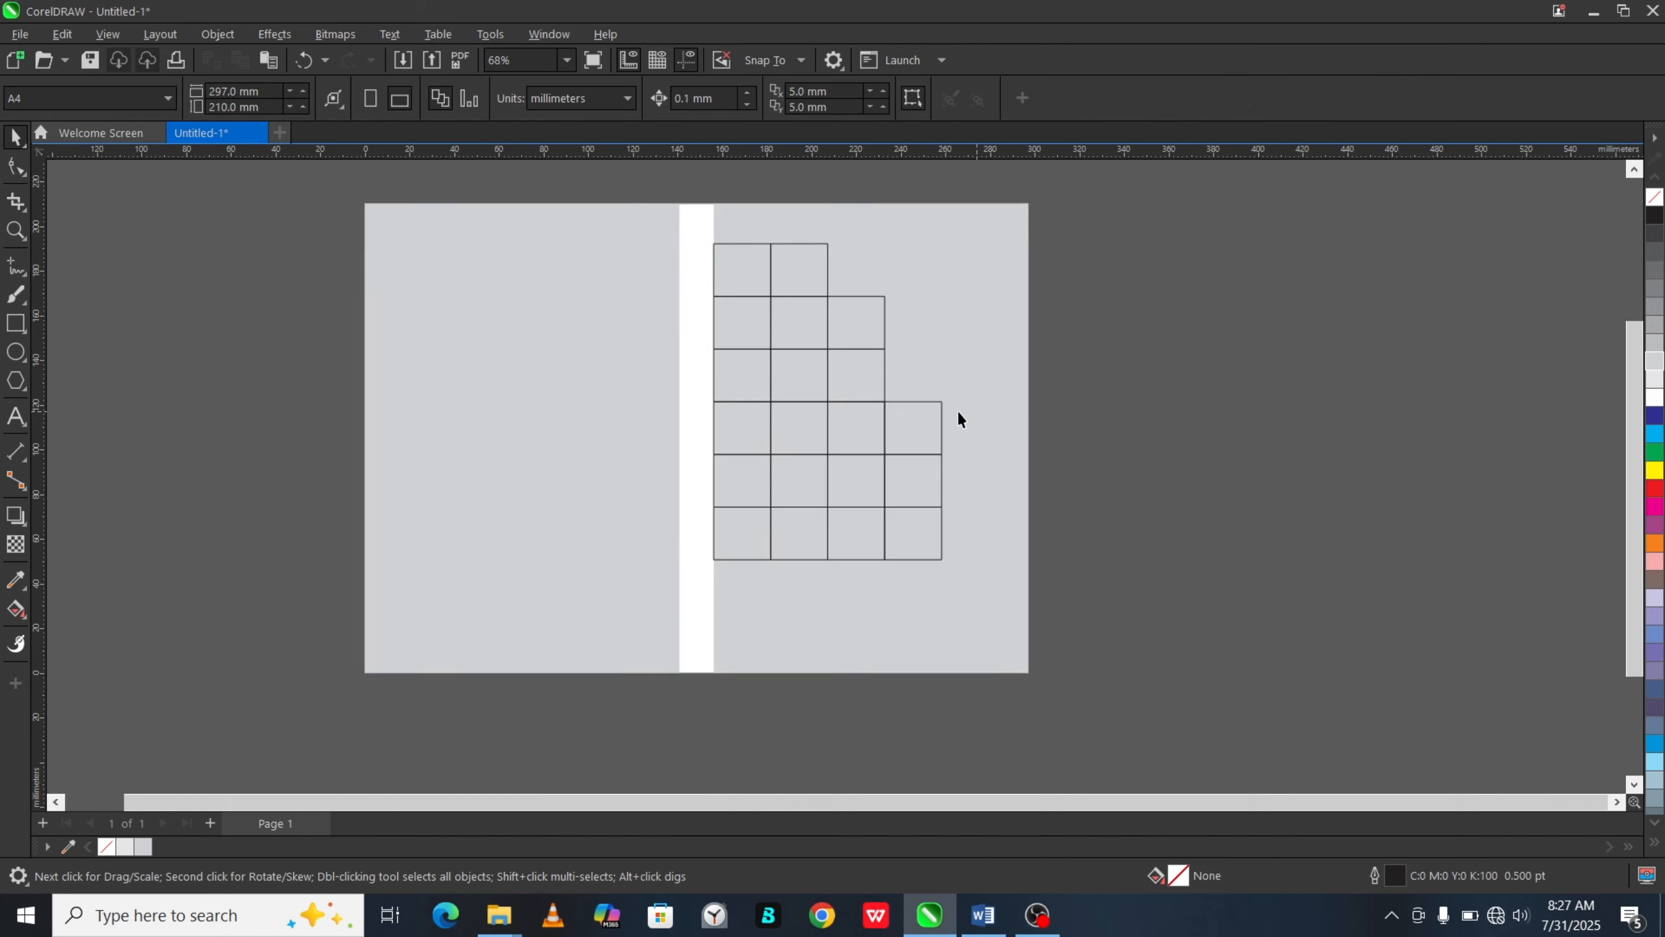
left_click(860, 411)
left_click(860, 549)
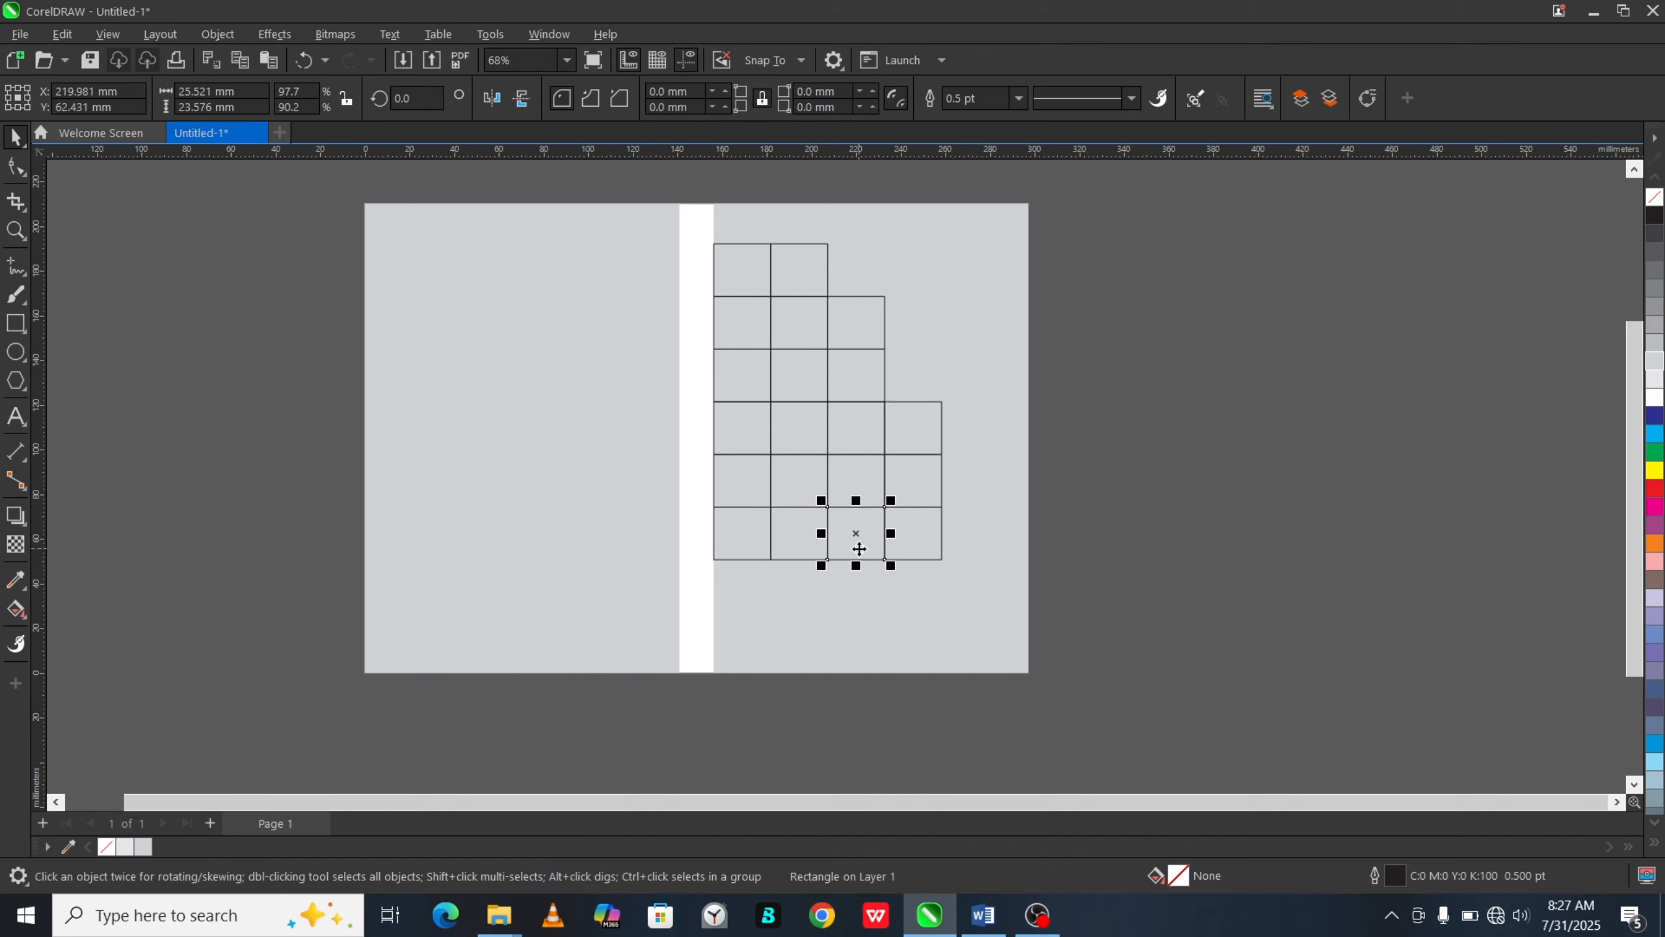
left_click(742, 284)
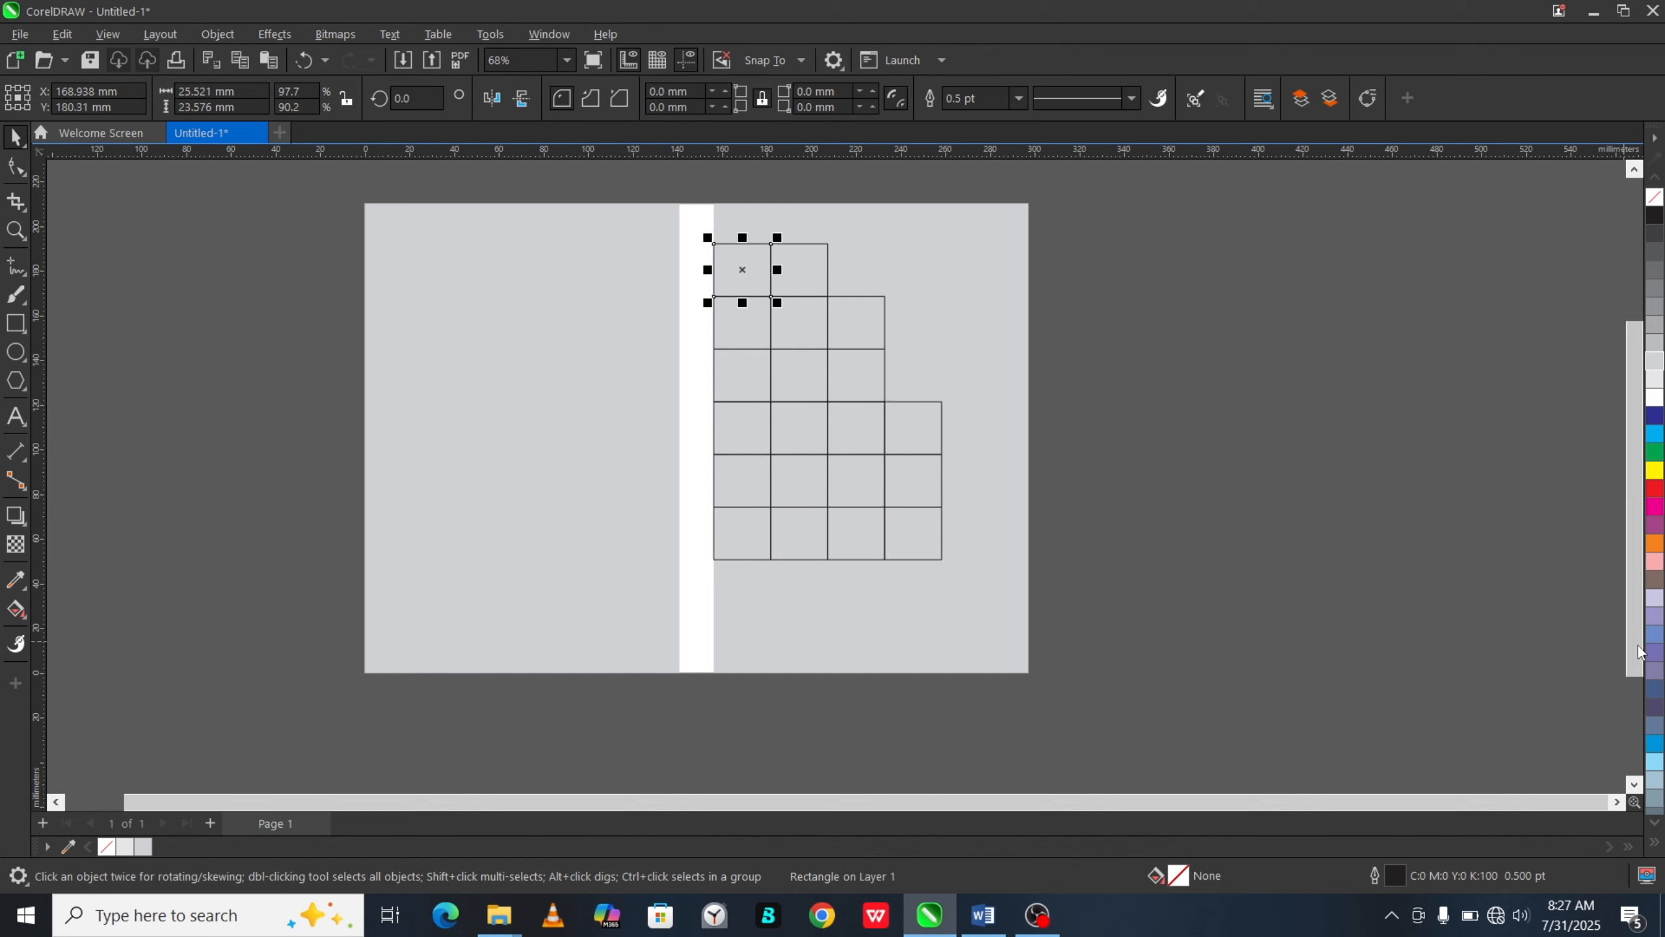
left_click(1653, 666)
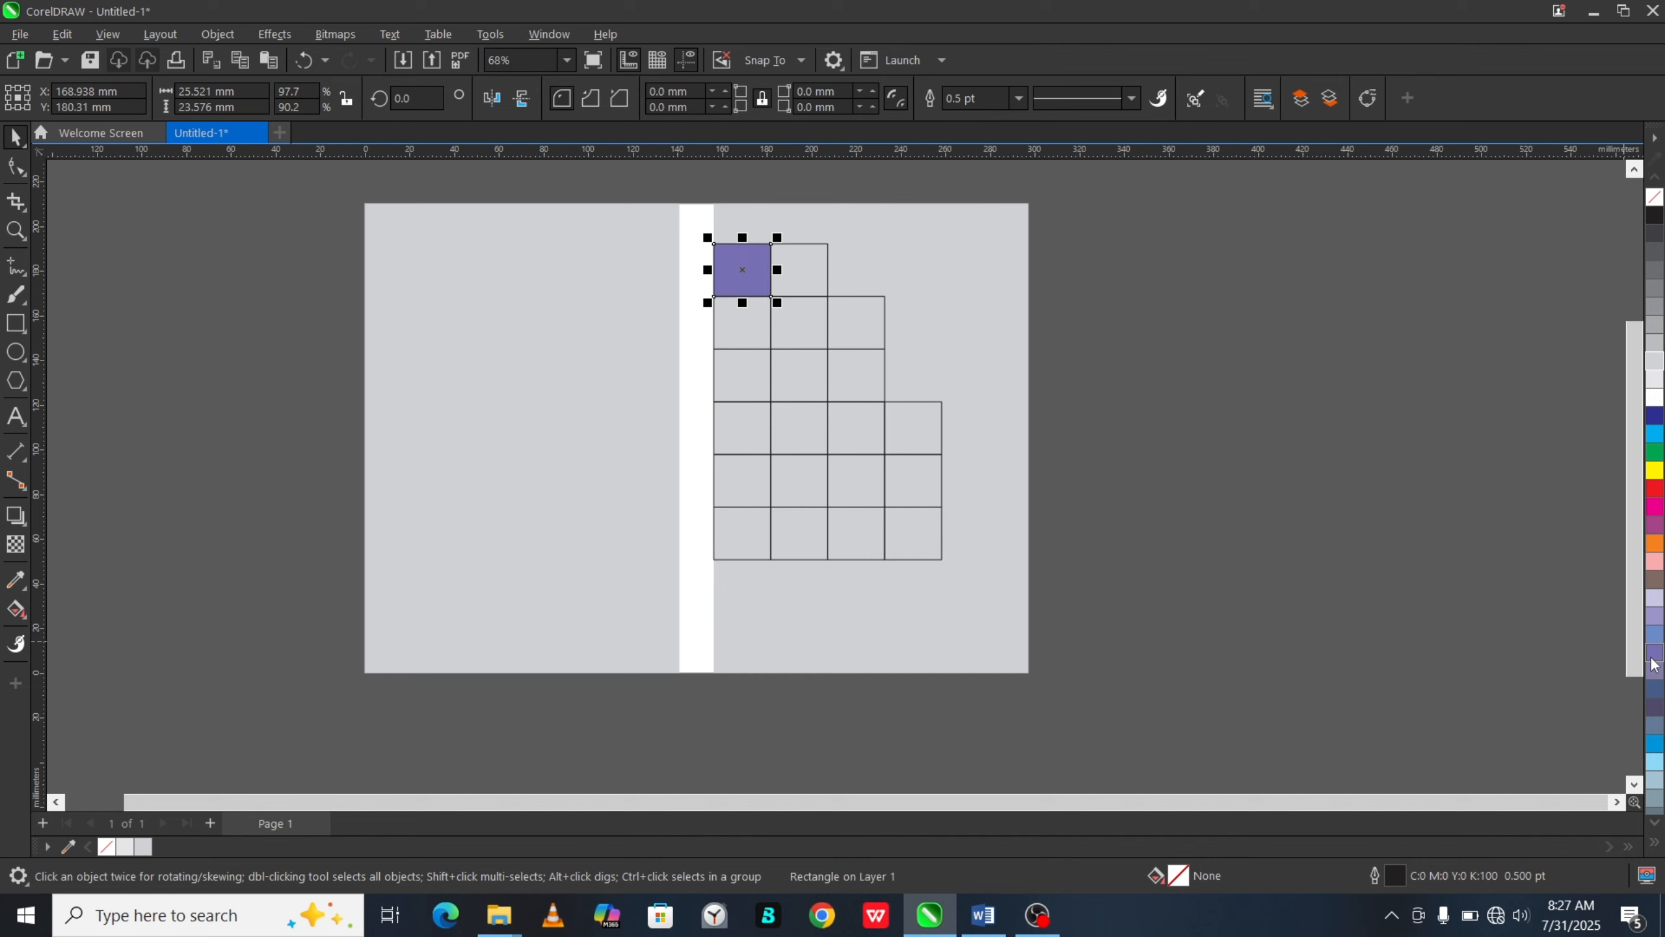
Step: Apply a linear fountain fill to the purple square, fading to pale lavender toward its left side with a slight upward tilt
scroll(741, 265, "up", 2)
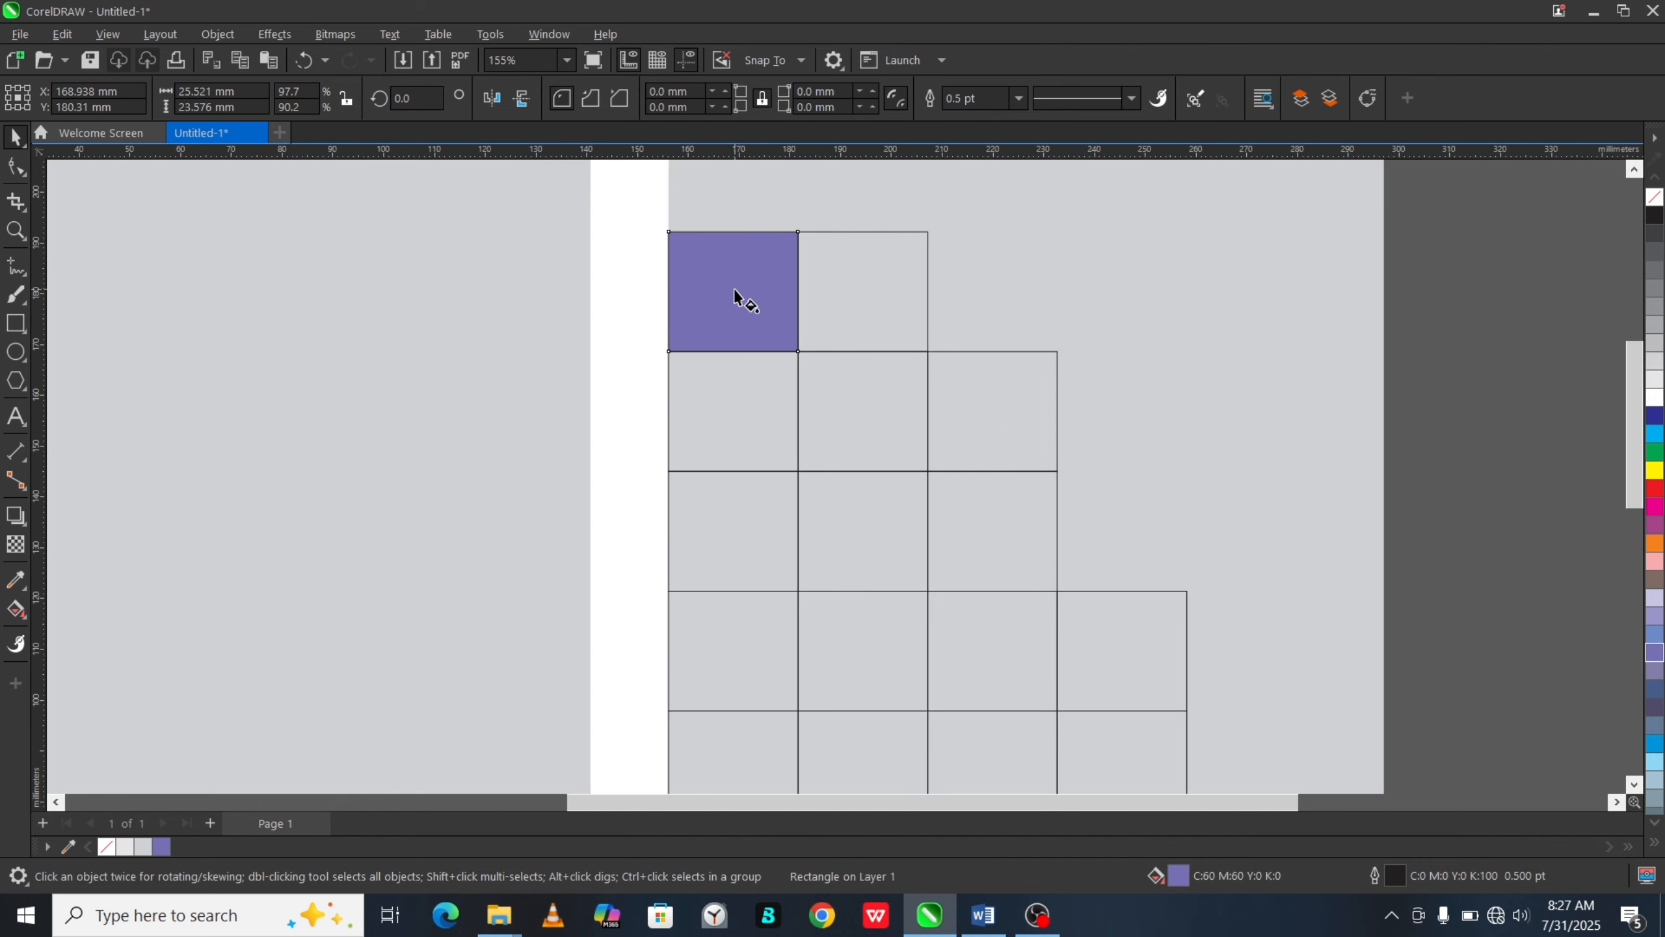
key("g")
left_click_drag(735, 296, 633, 295)
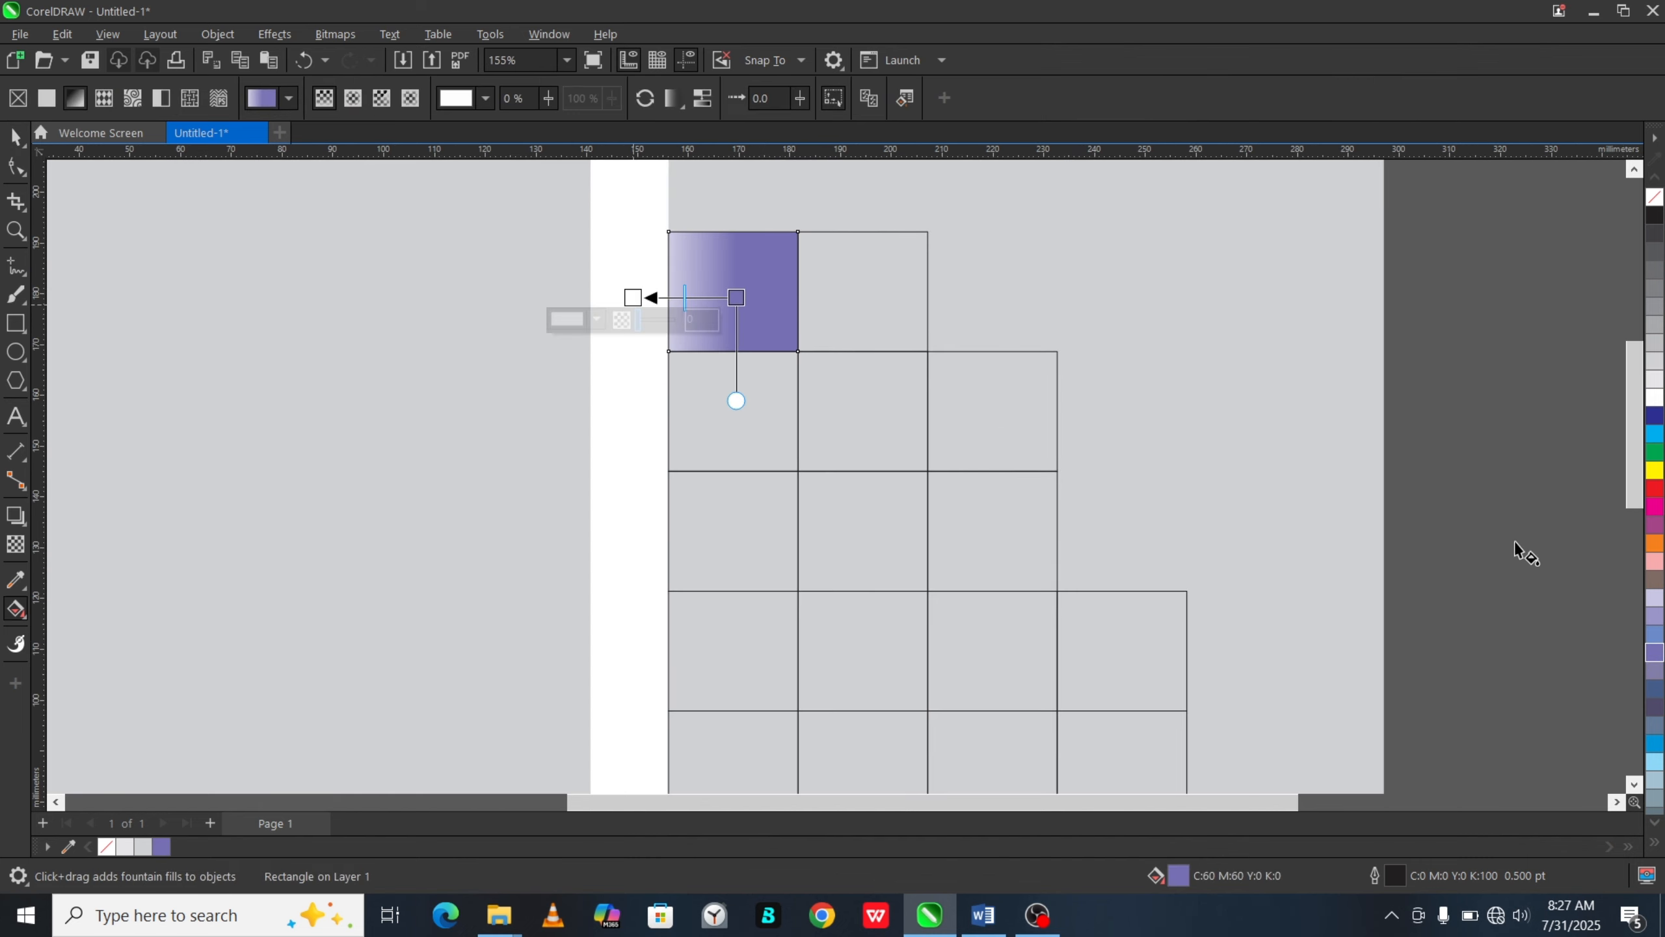
left_click(1655, 612)
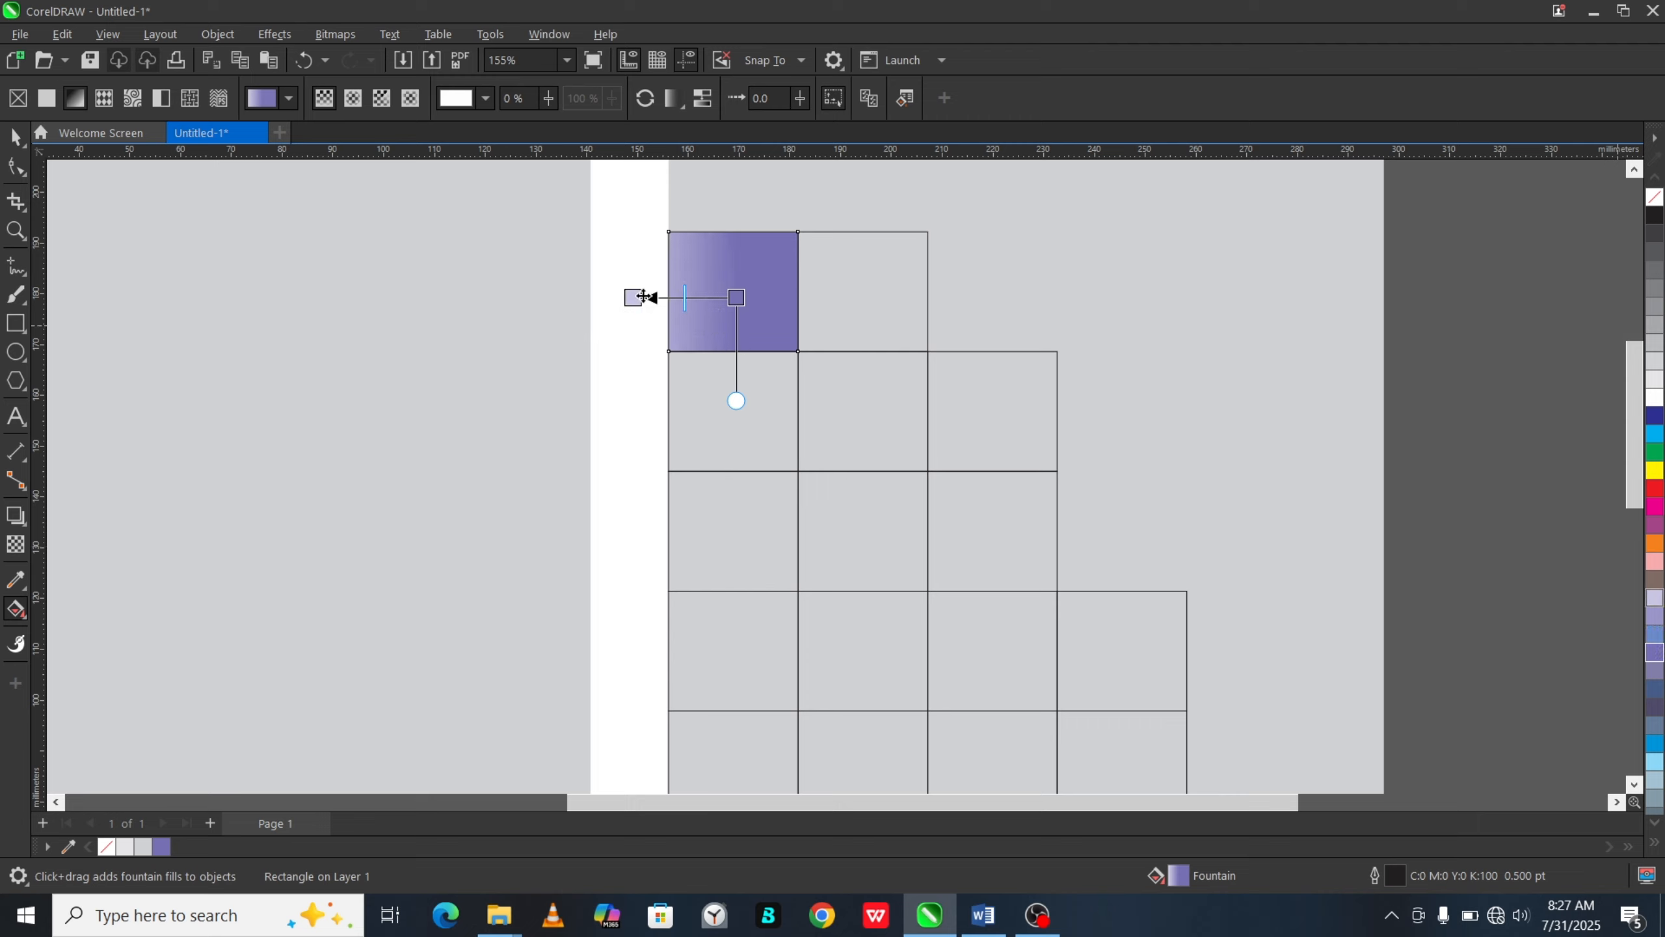
left_click_drag(643, 296, 643, 272)
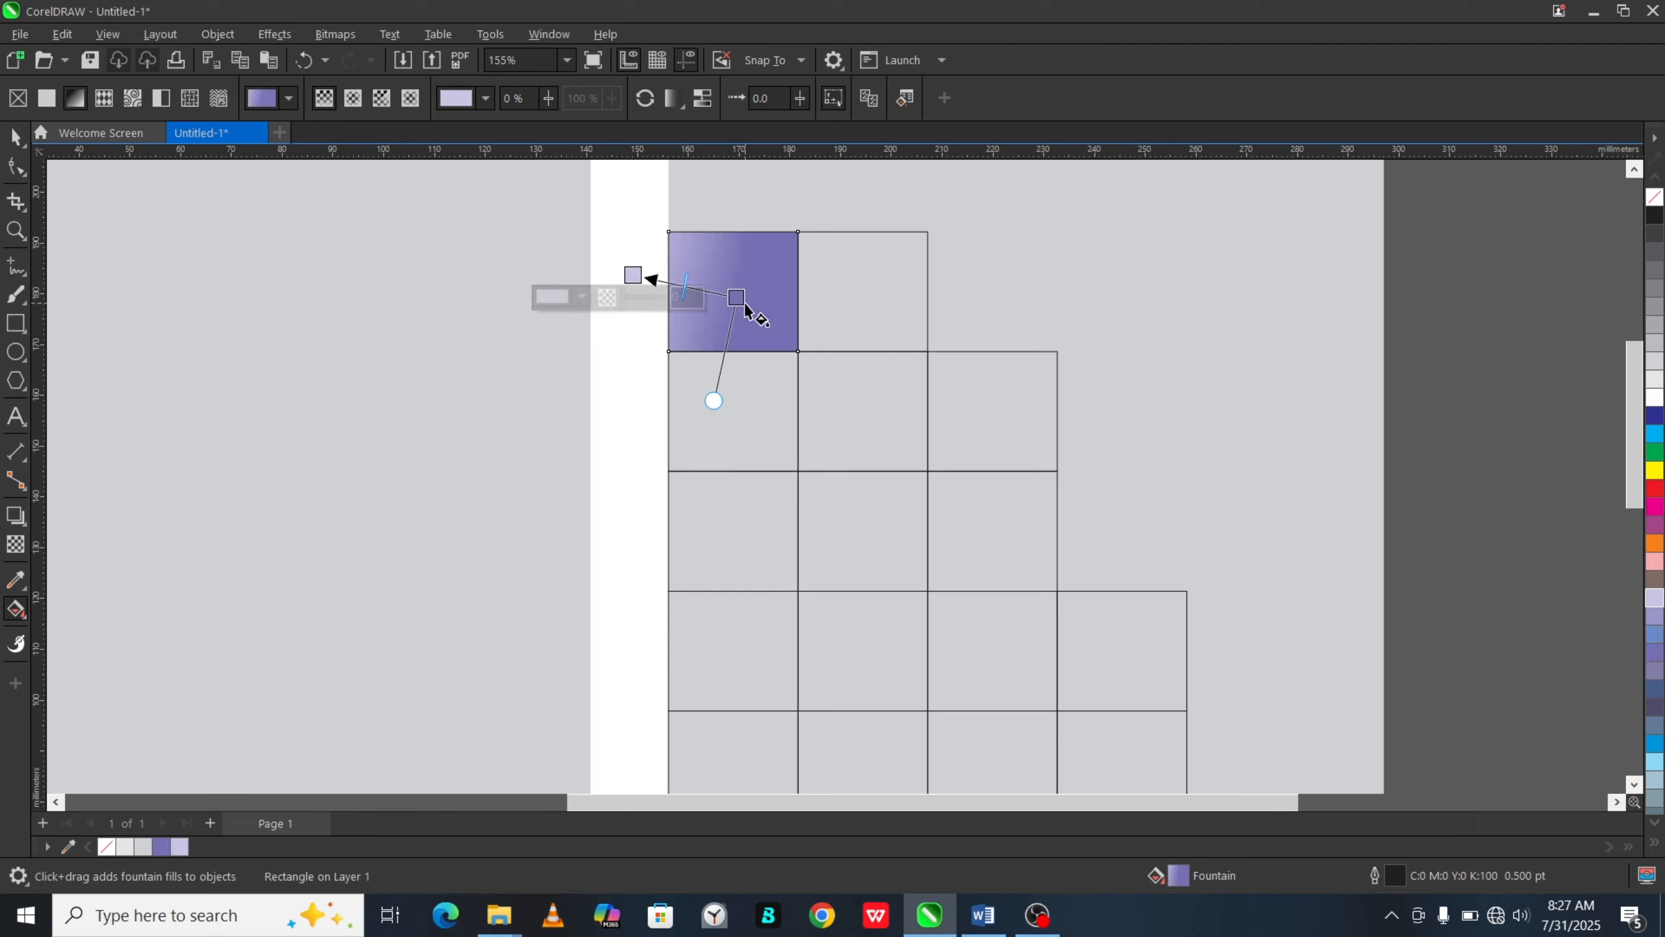
Step: Readjust the first square's linear fountain fill so the purple-to-lavender blend runs wider across it at a slight upward tilt
left_click_drag(746, 308, 706, 289)
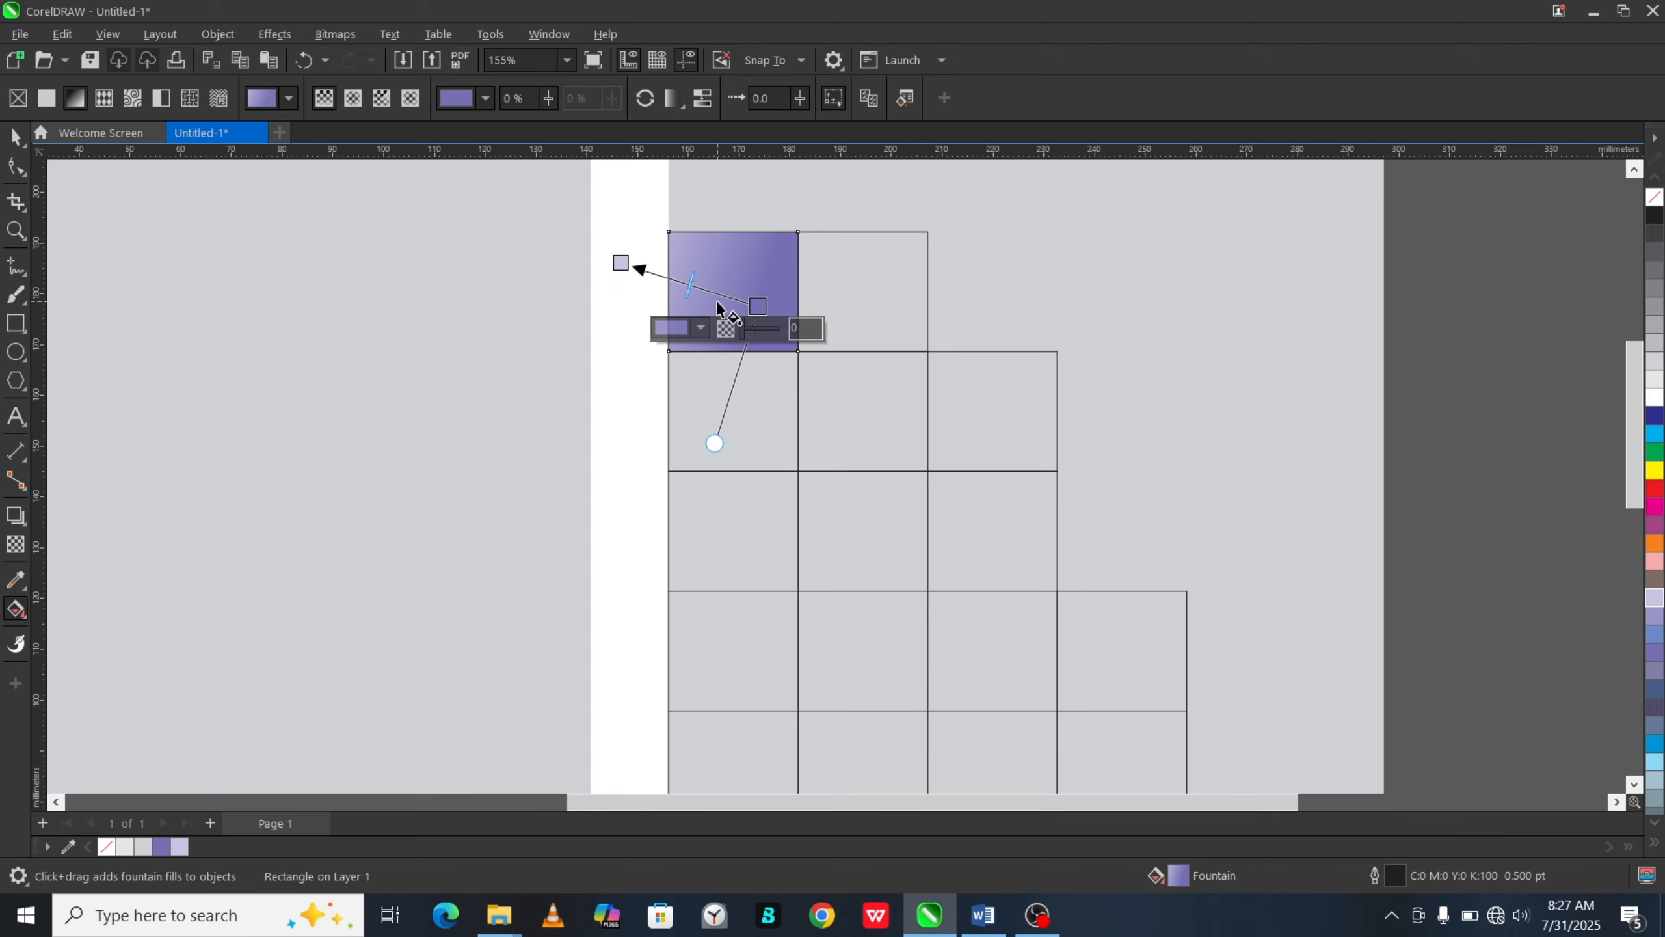
key("space")
scroll(691, 321, "down", 2)
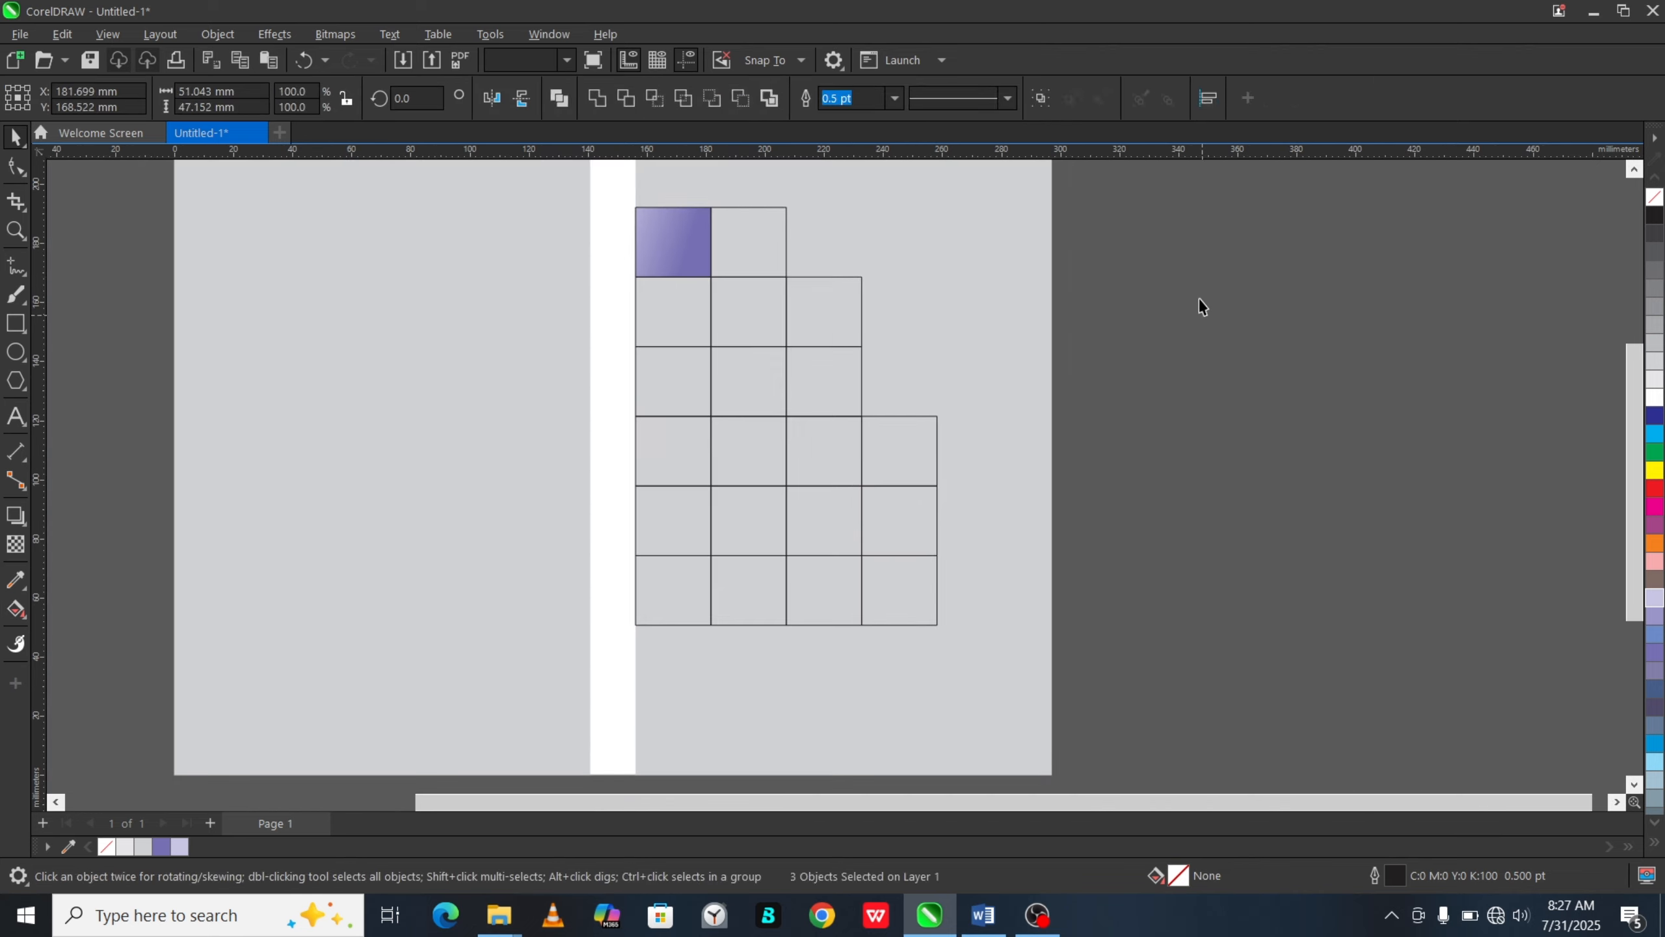
Step: Copy only the fill of the purple gradient square to all the other squares of the stepped grid
left_click_drag(1193, 275, 599, 674)
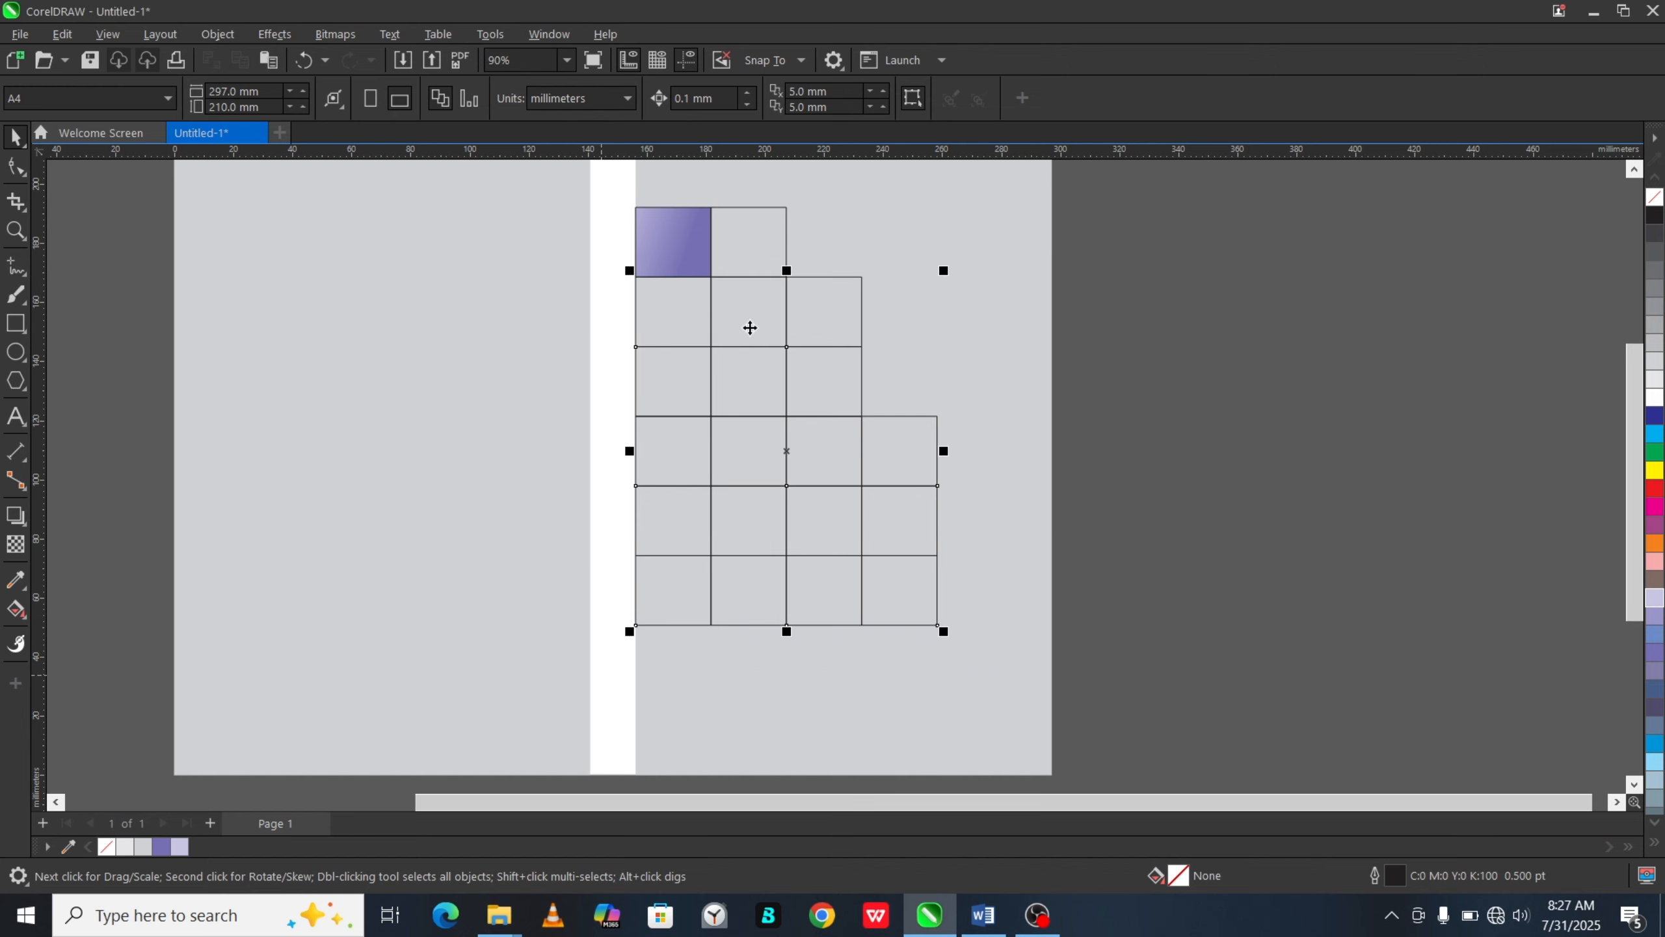
left_click(754, 252, "shift")
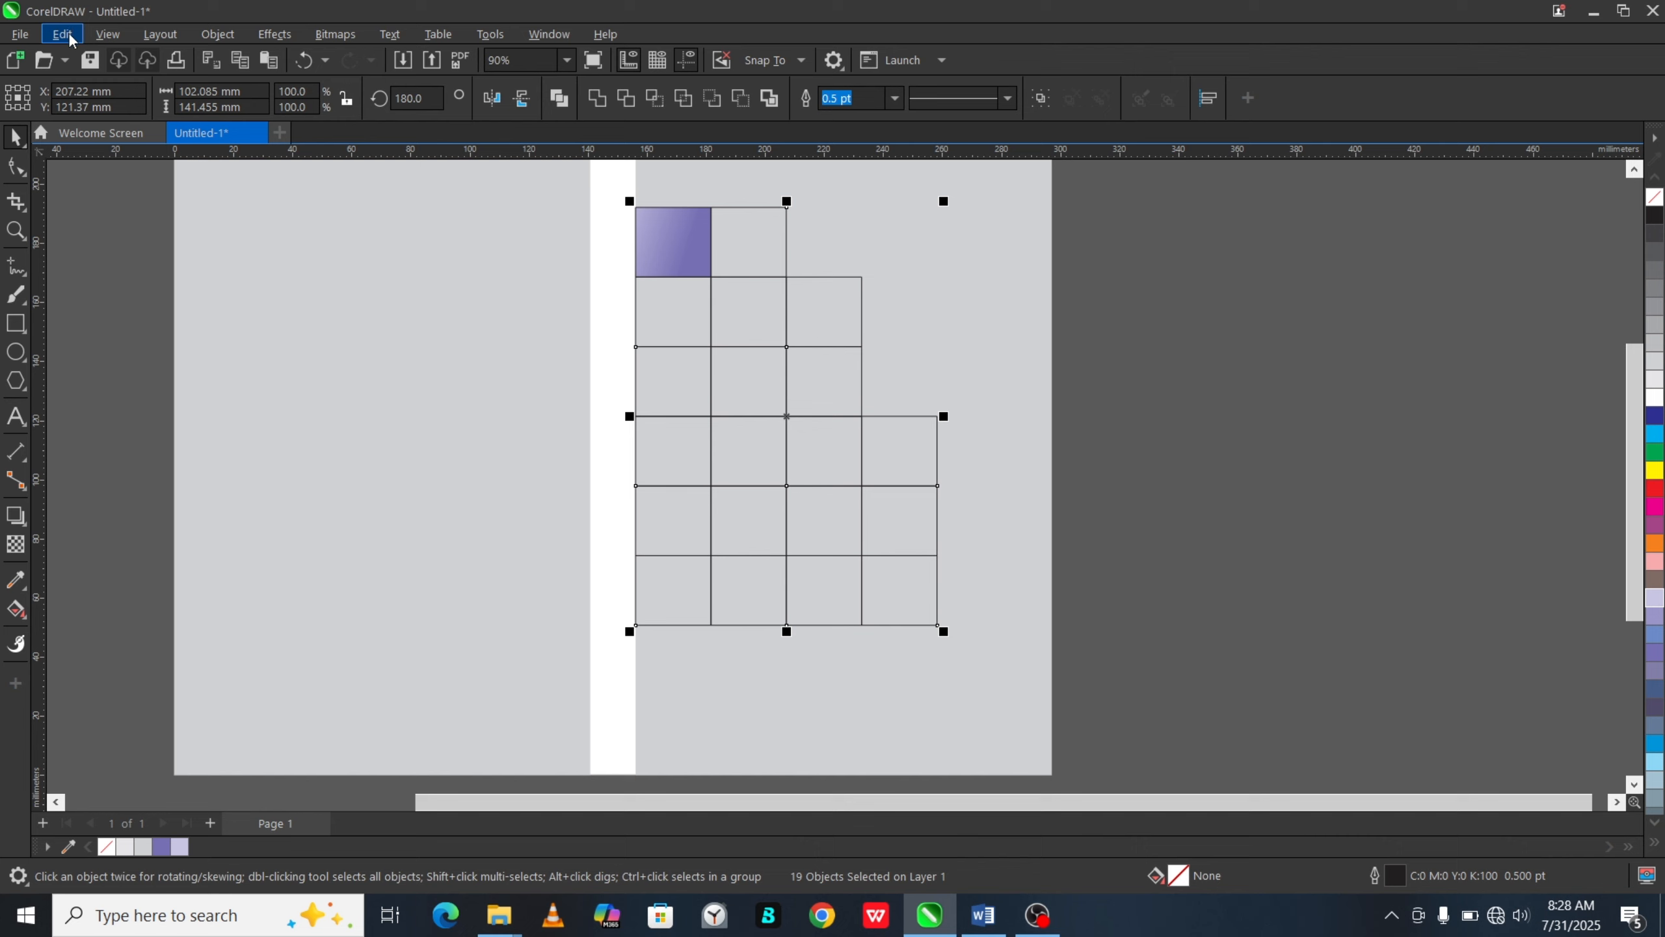
left_click(63, 34)
left_click(135, 230)
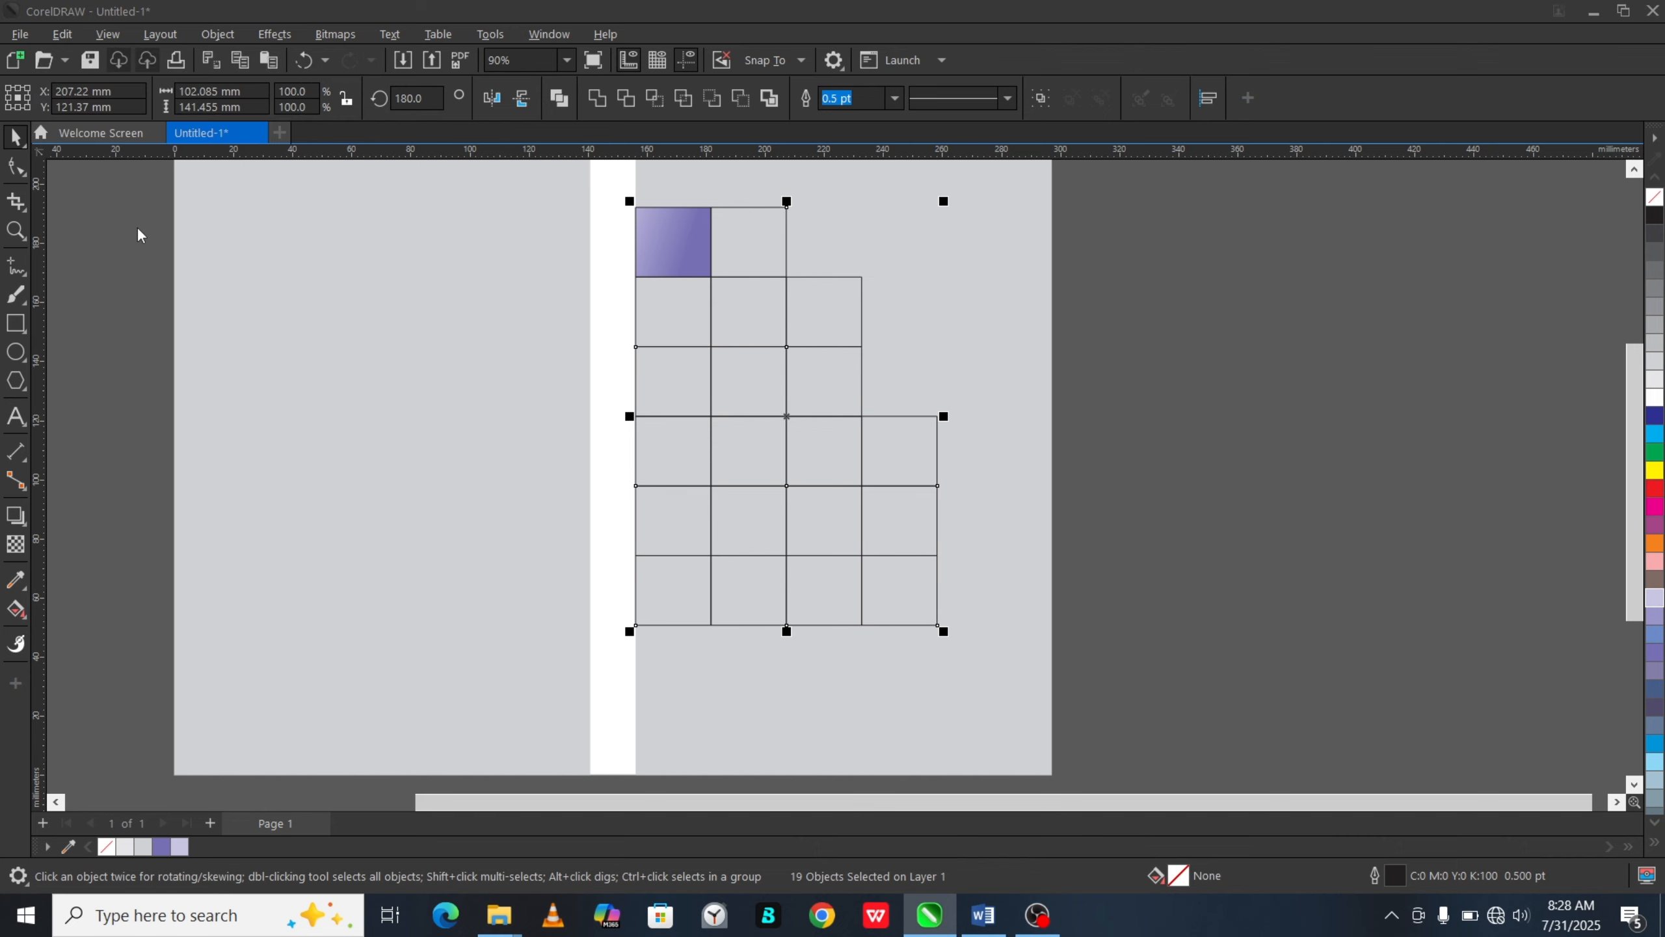
left_click(636, 434)
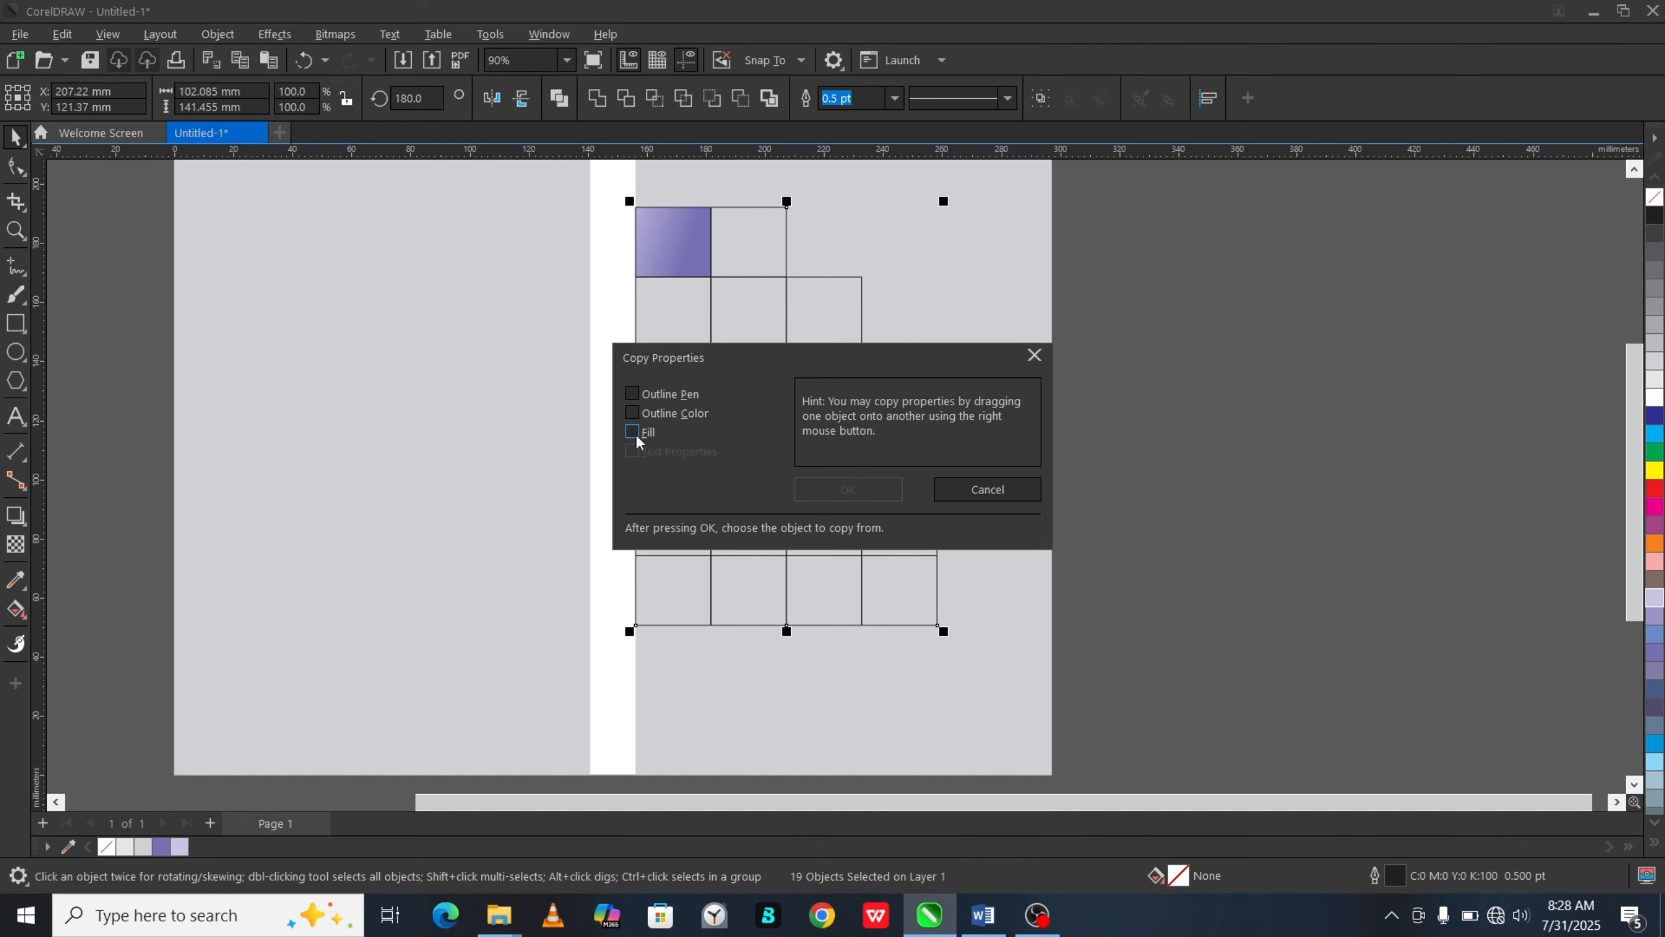
left_click(635, 434)
left_click(841, 492)
left_click(658, 245)
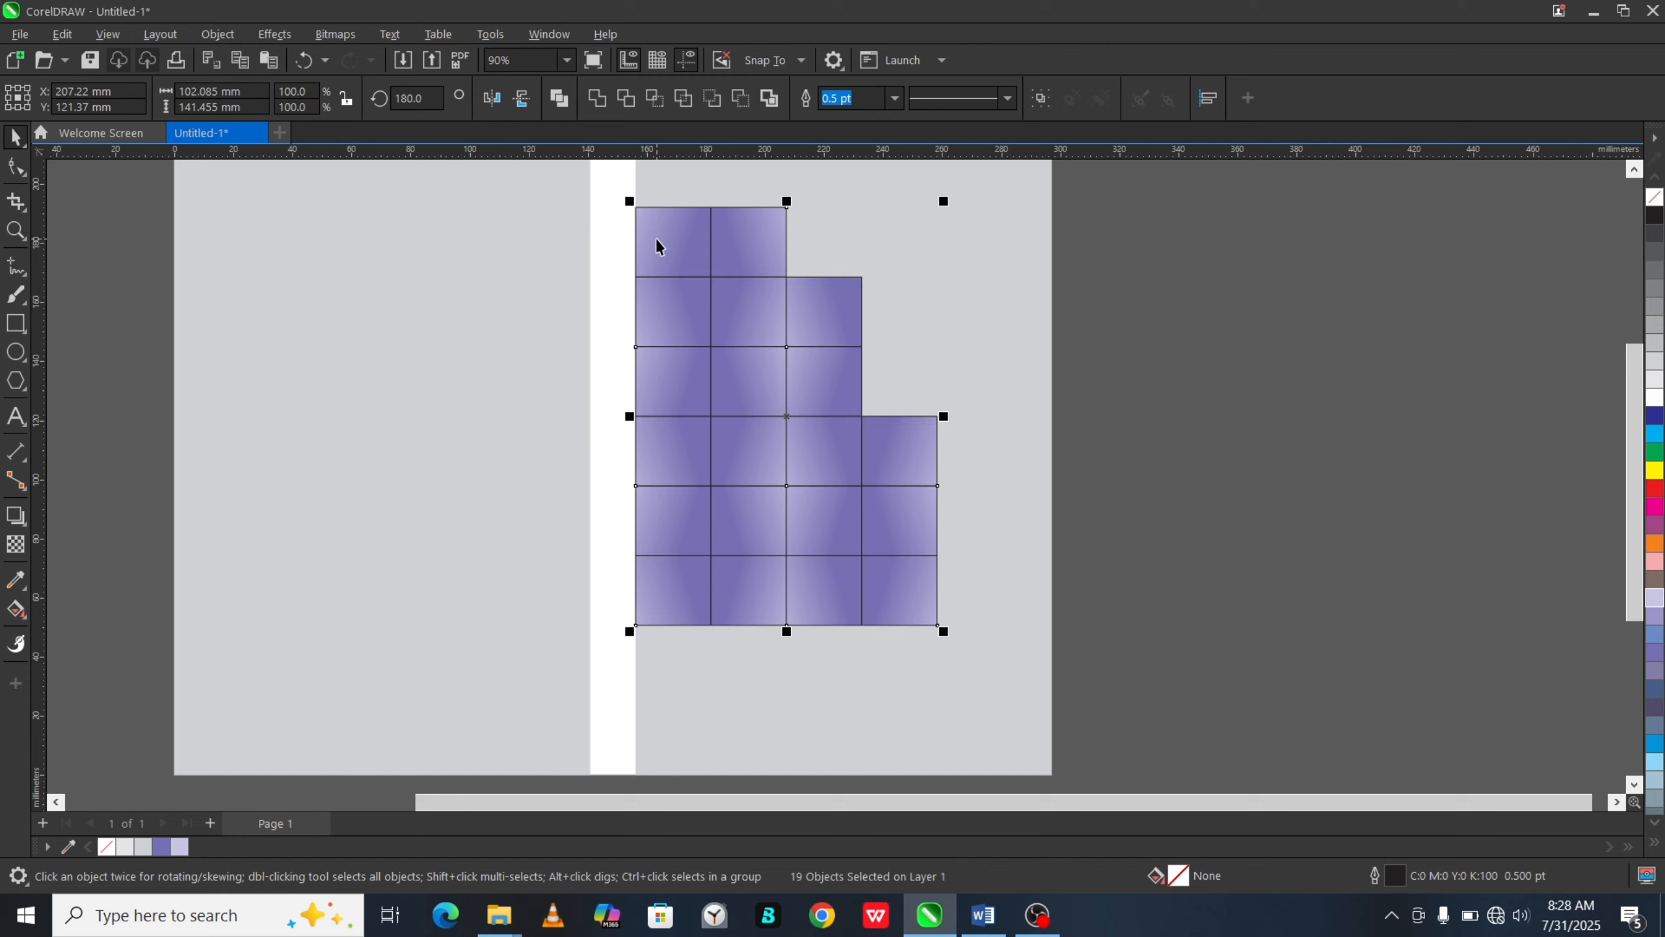
left_click(1196, 386)
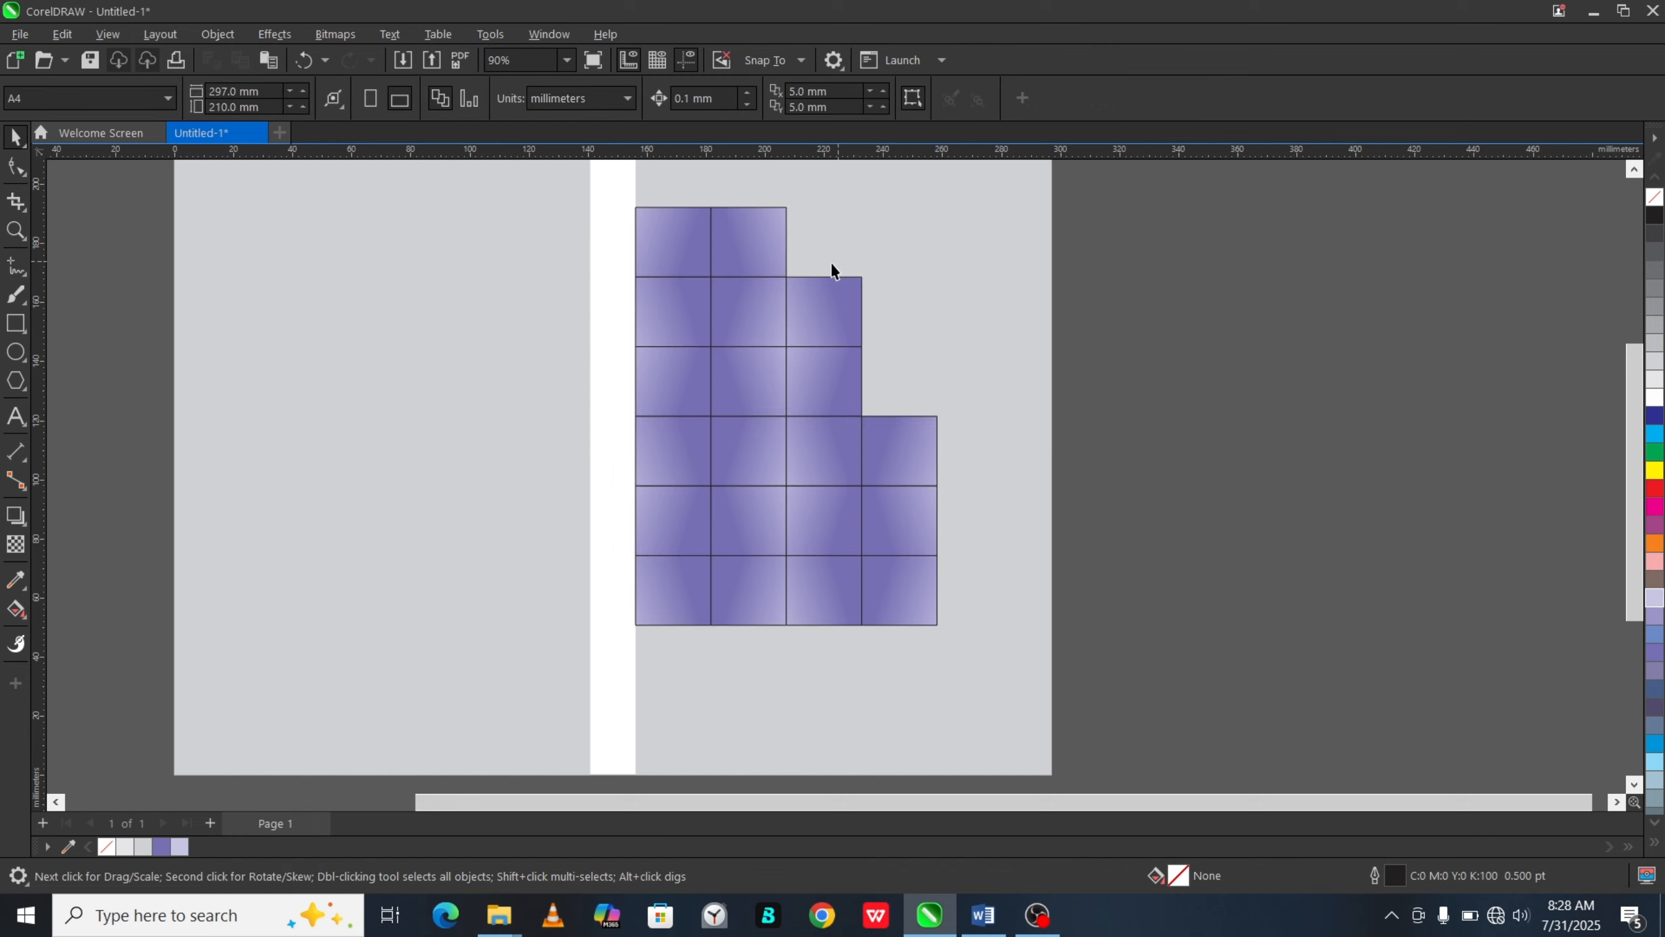
Step: Remove the outline from all the gradient squares of the stepped grid
left_click_drag(1165, 194, 598, 620)
left_click_drag(575, 701, 575, 701)
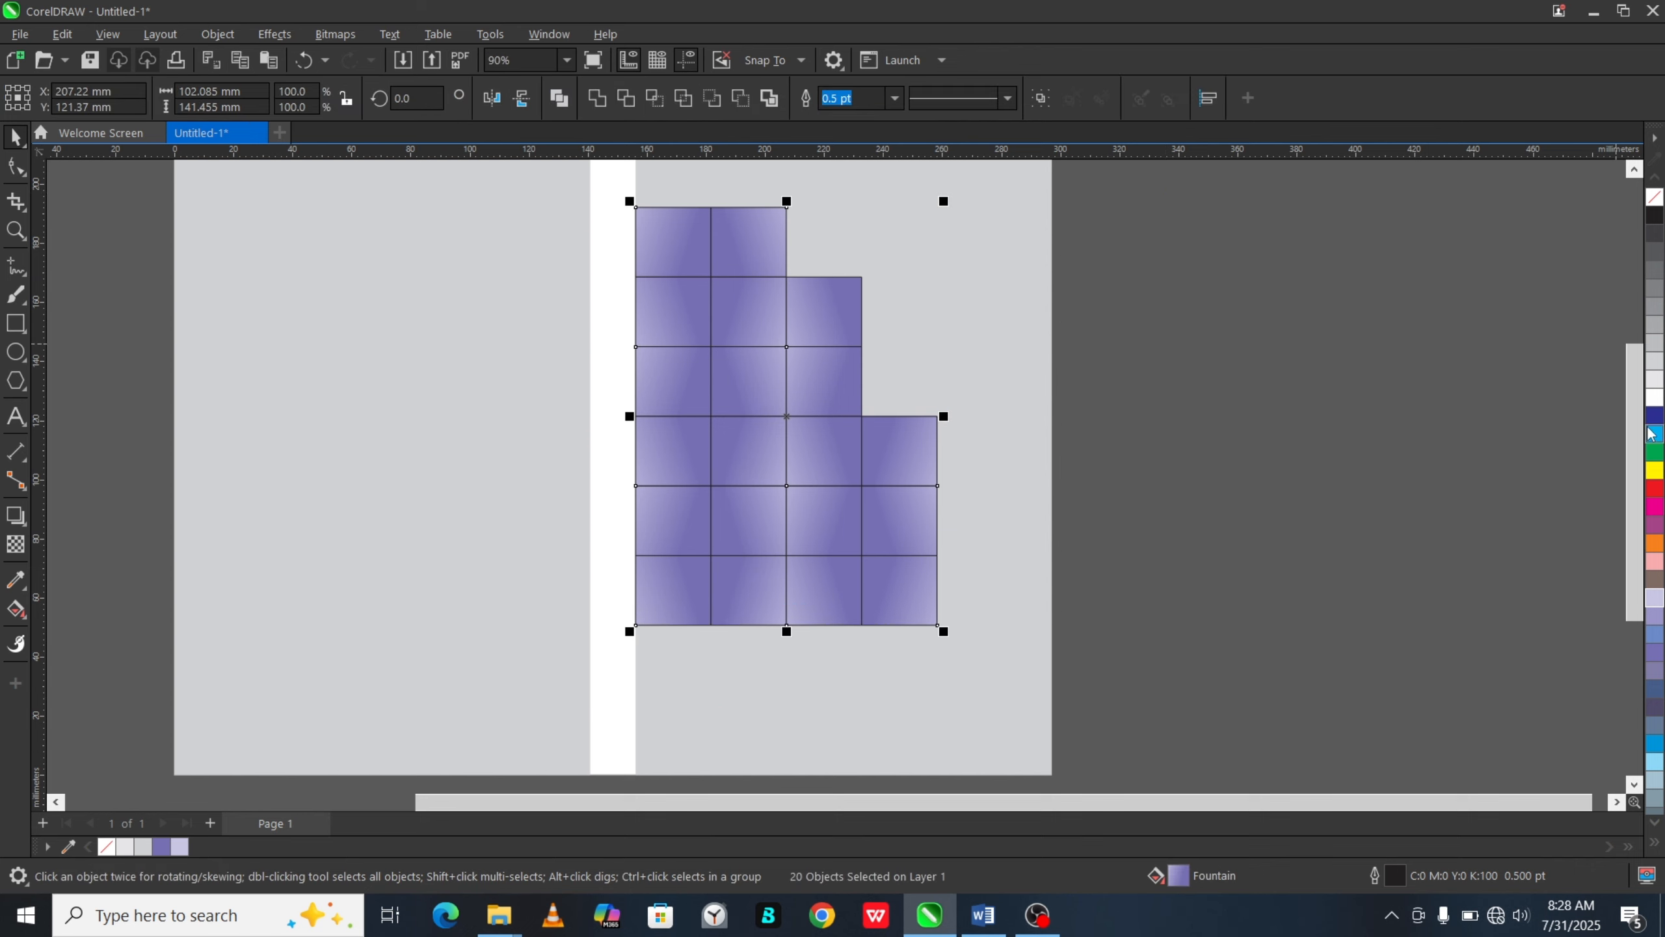
right_click(1655, 199)
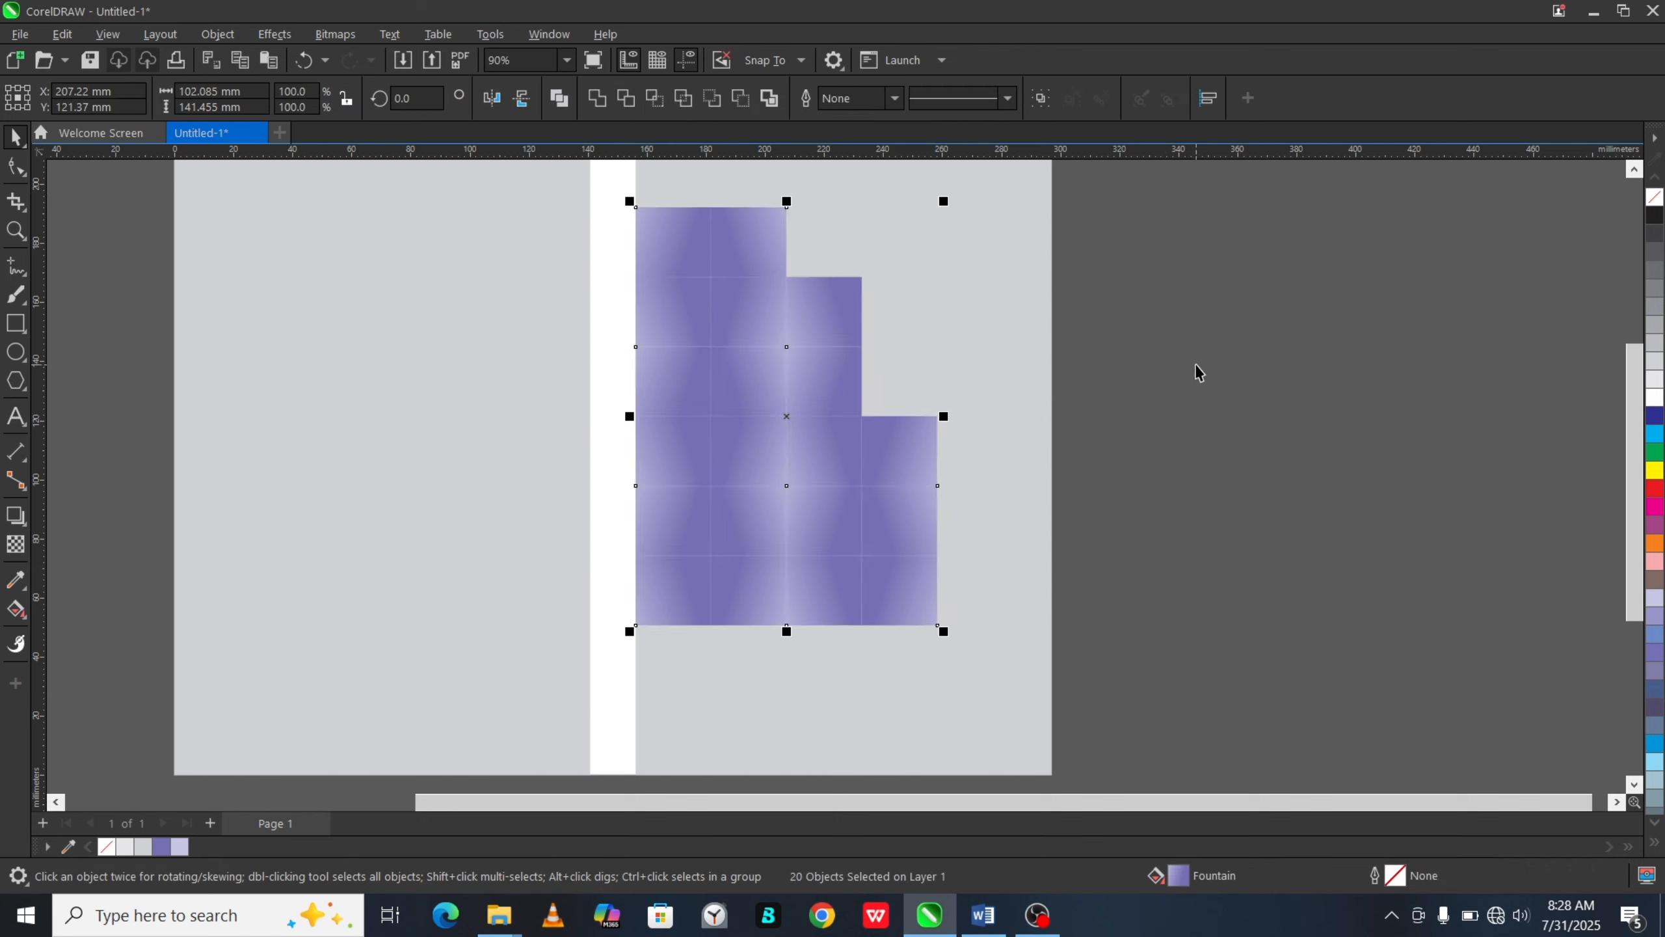
left_click(1161, 372)
scroll(790, 386, "down", 1)
scroll(683, 301, "up", 1)
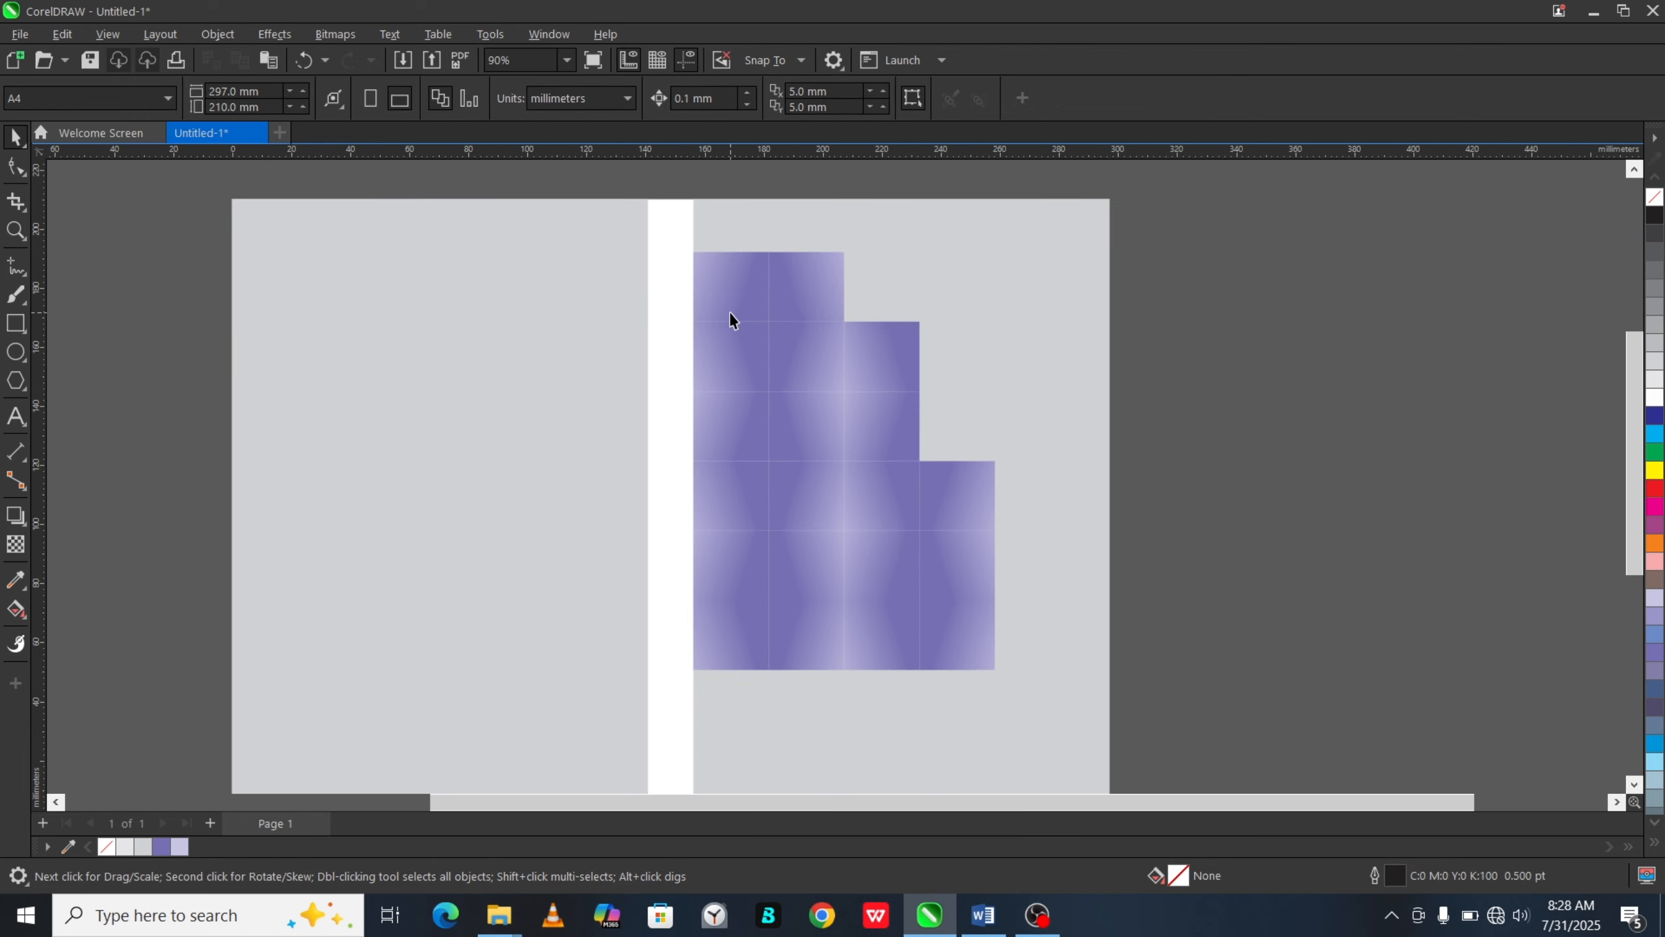
Step: Switch to the File Explorer window showing the SWSP folder
scroll(728, 308, "down", 1)
mouse_move(510, 923)
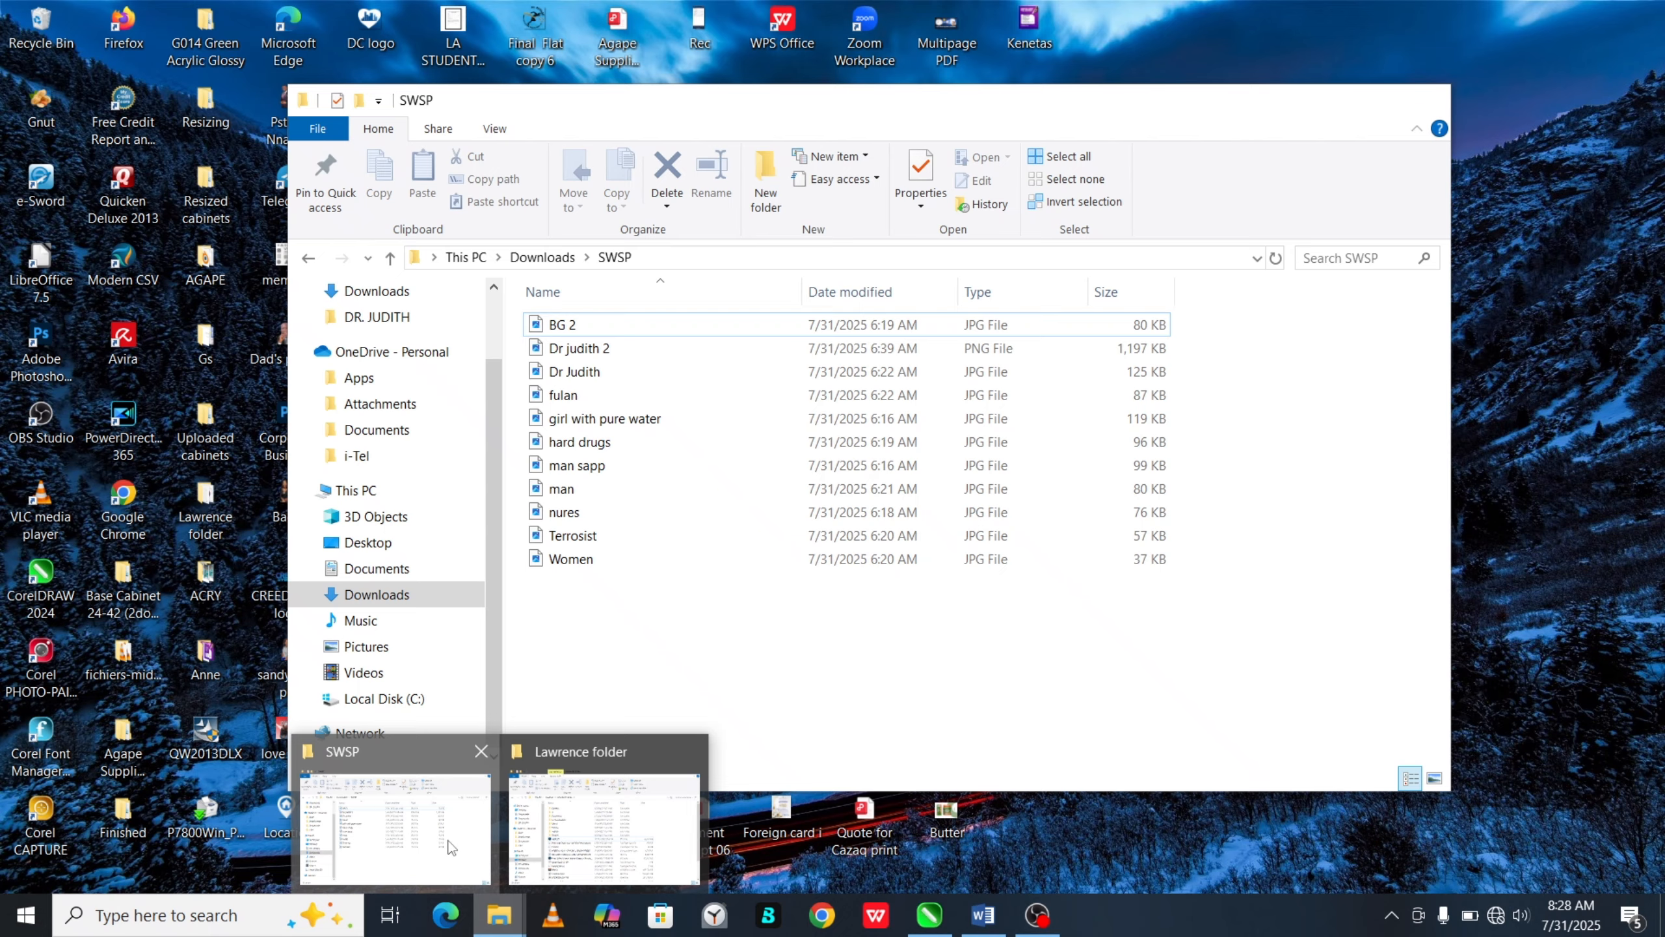
left_click(393, 827)
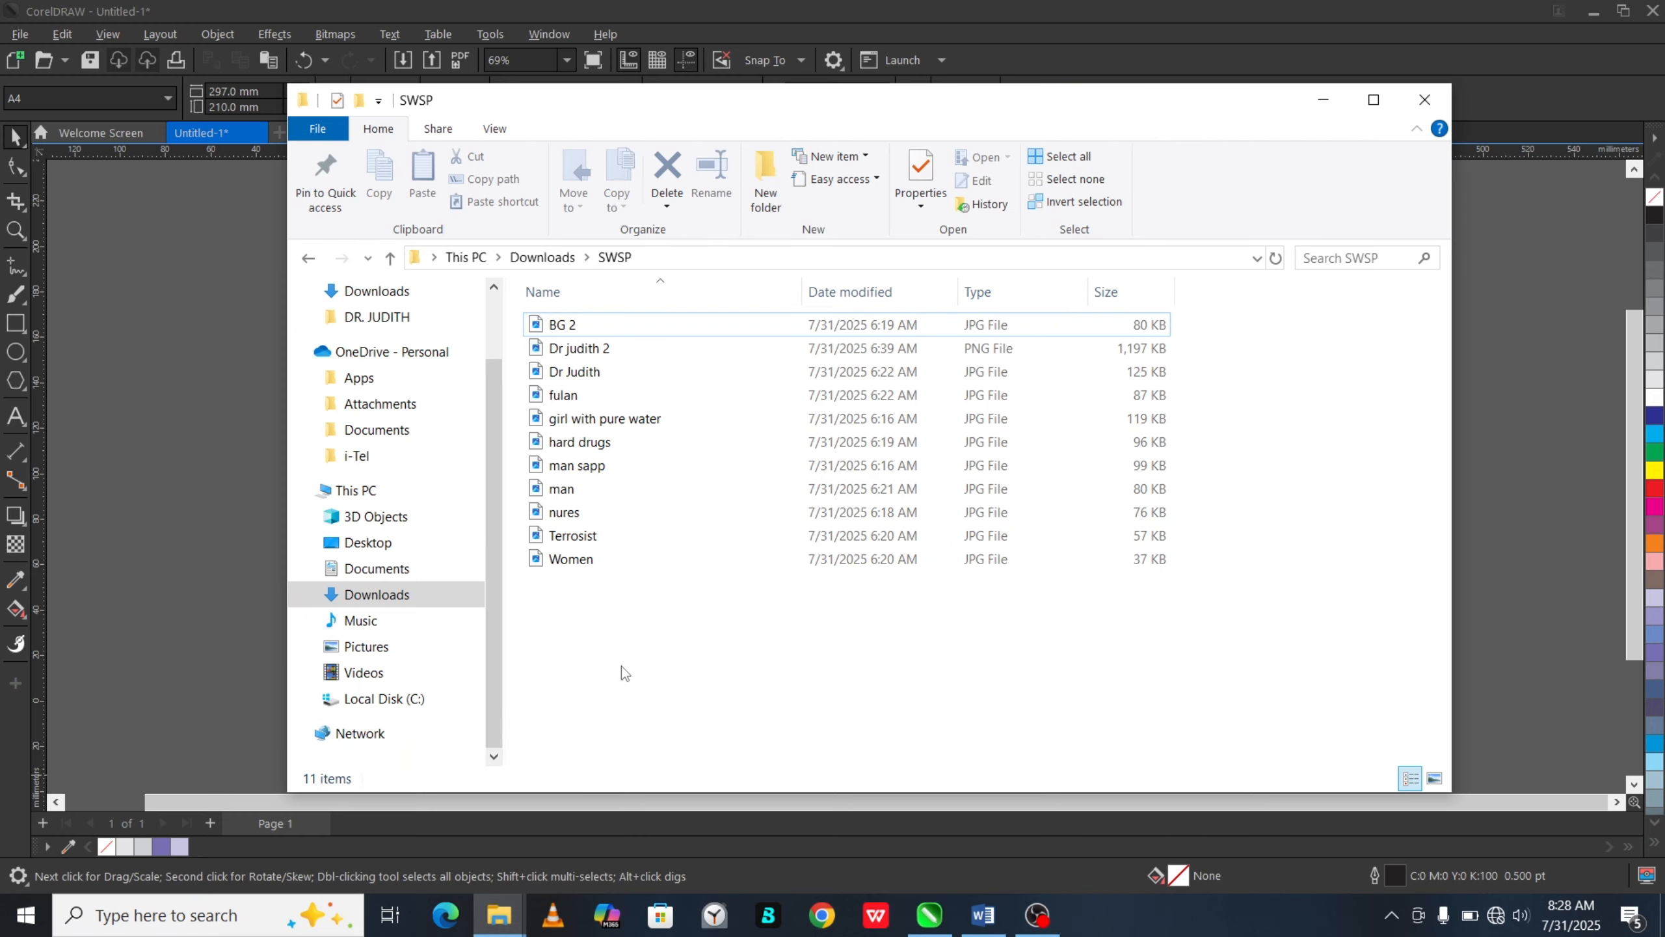
left_click_drag(601, 648, 586, 377)
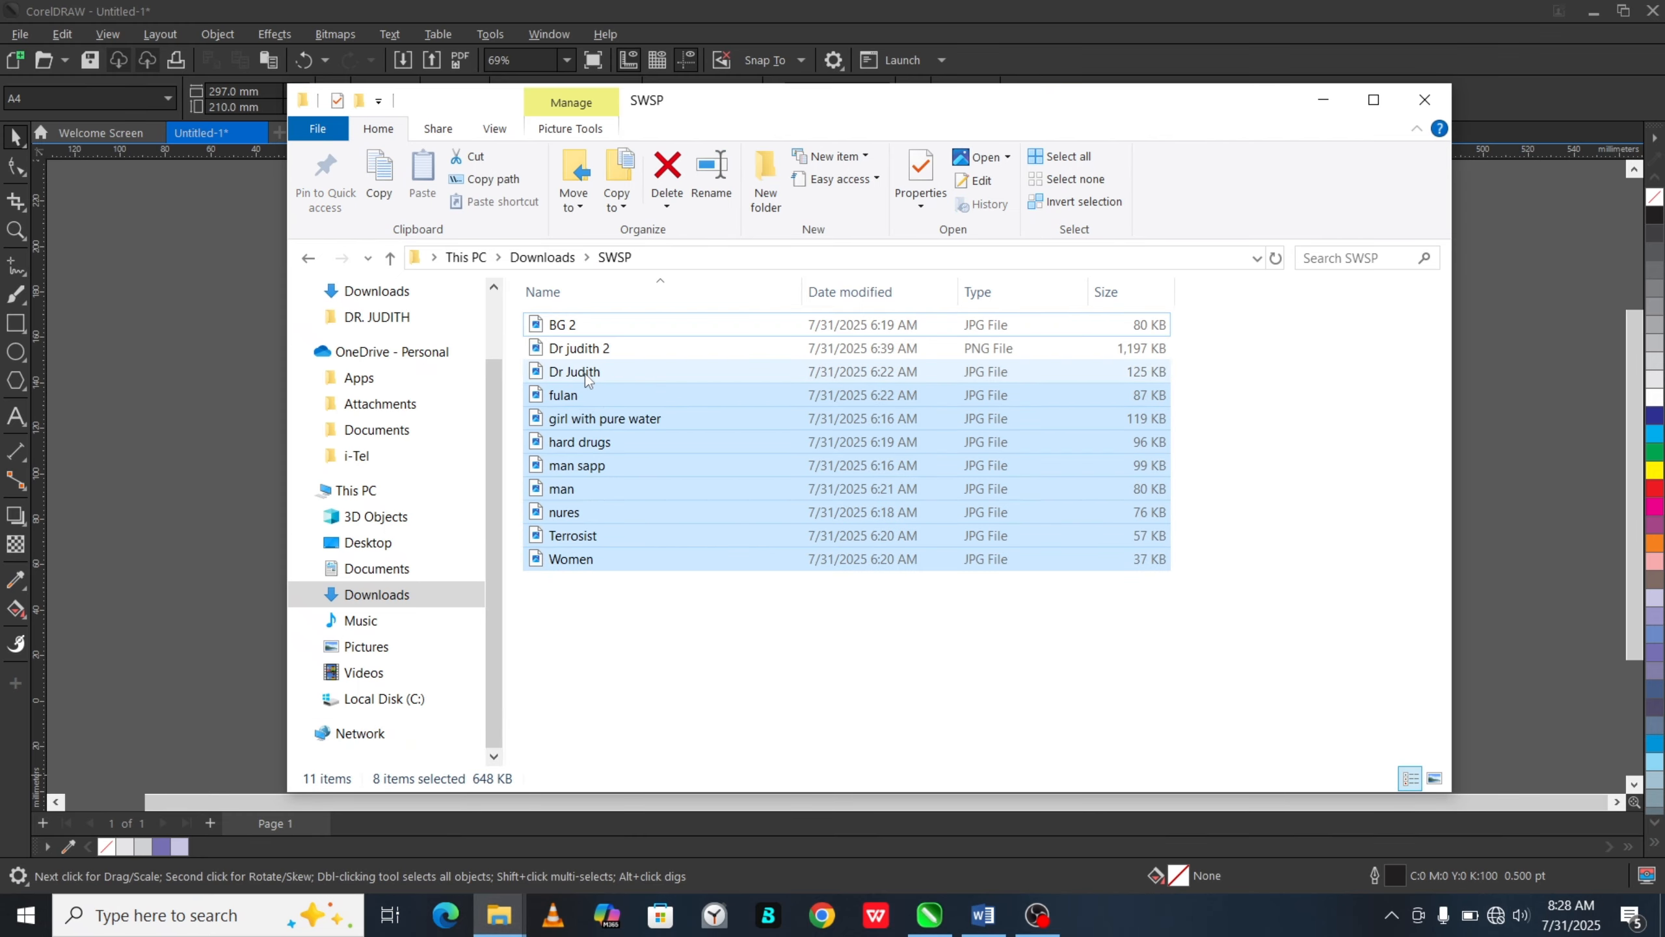
left_click(592, 351, "shift")
left_click(587, 327, "shift")
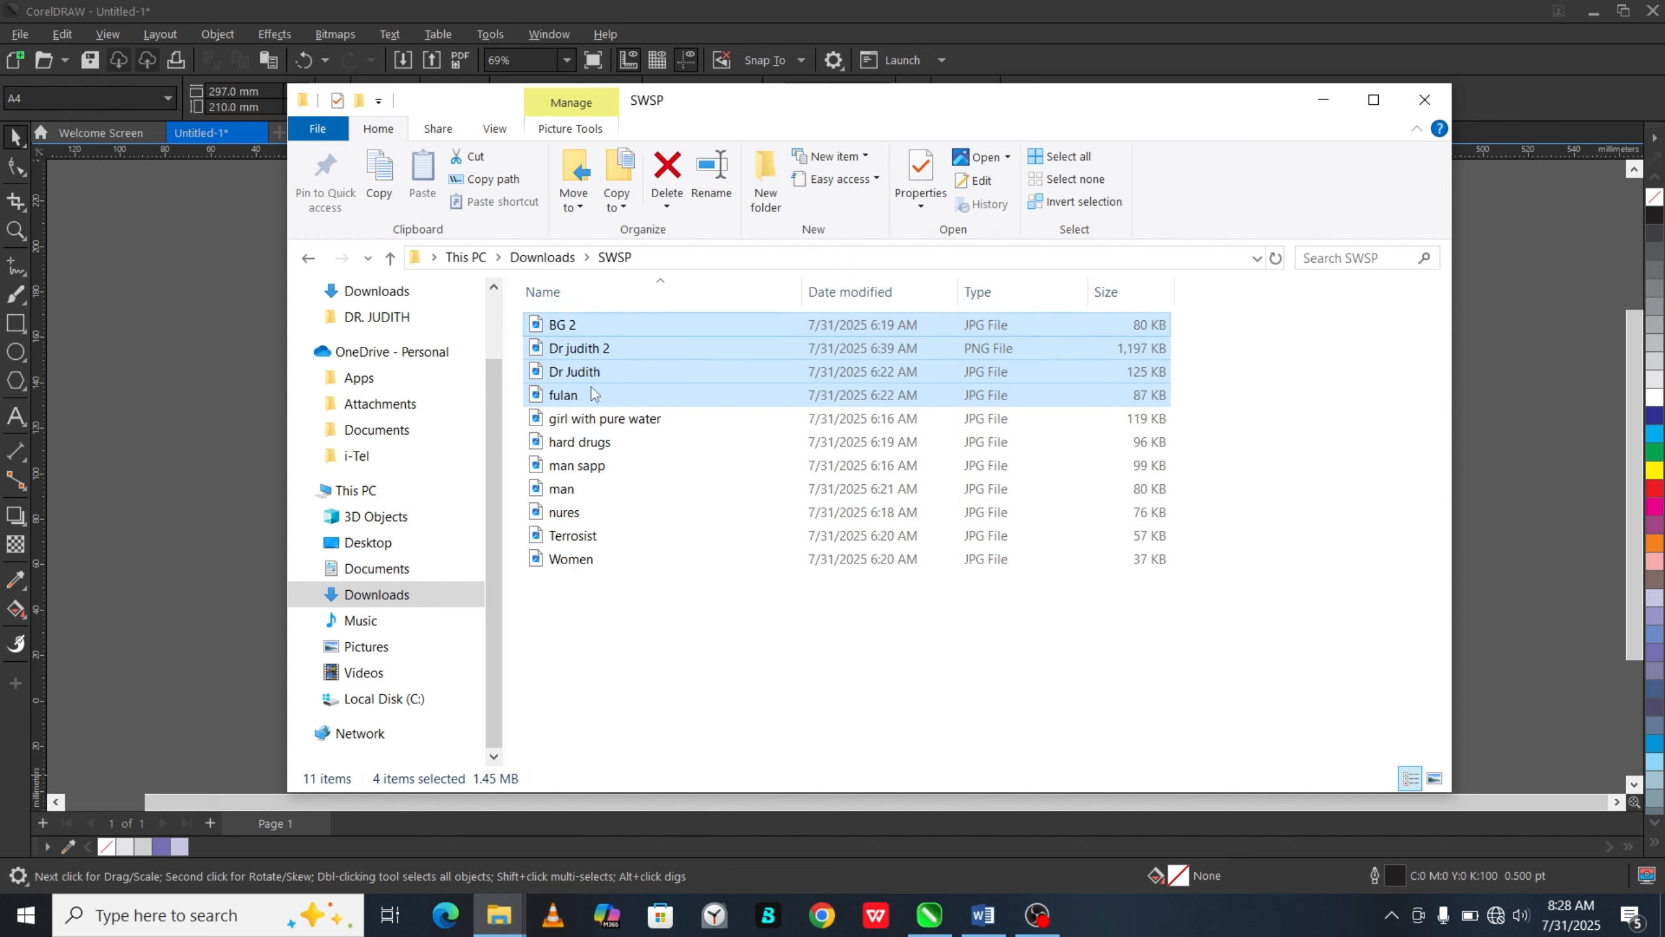
Step: Import every SWSP image except the doctor's JPG portrait into the CorelDRAW workspace beside the page
left_click(597, 326)
left_click(593, 348, "shift")
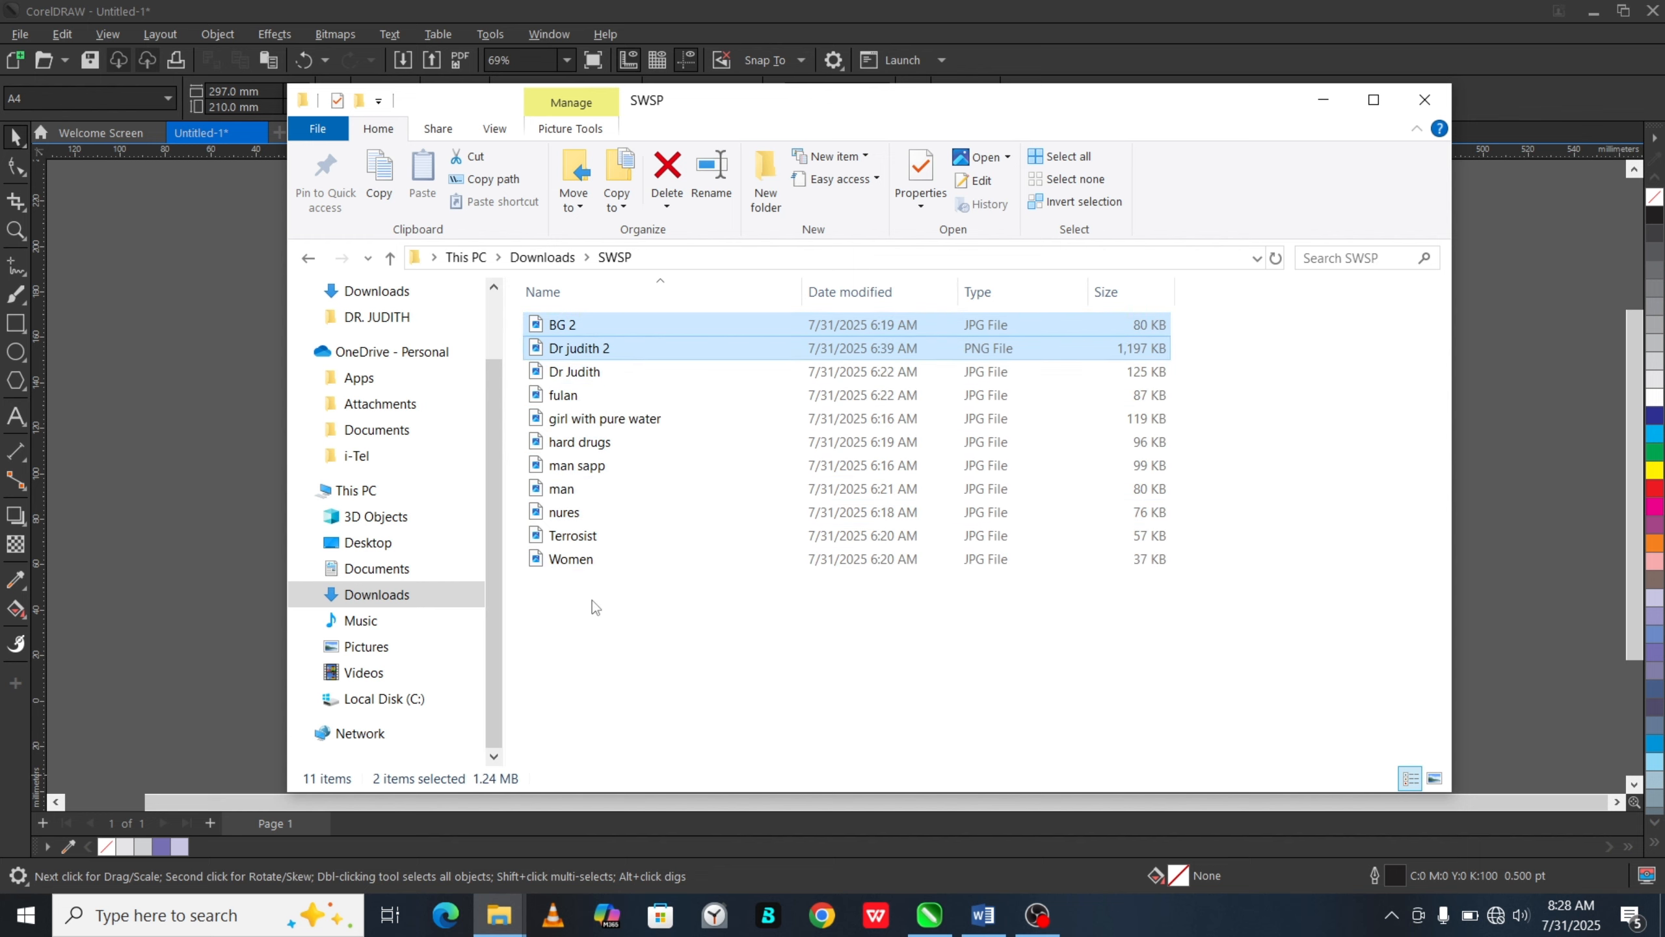
left_click_drag(593, 637, 1534, 447, "ctrl")
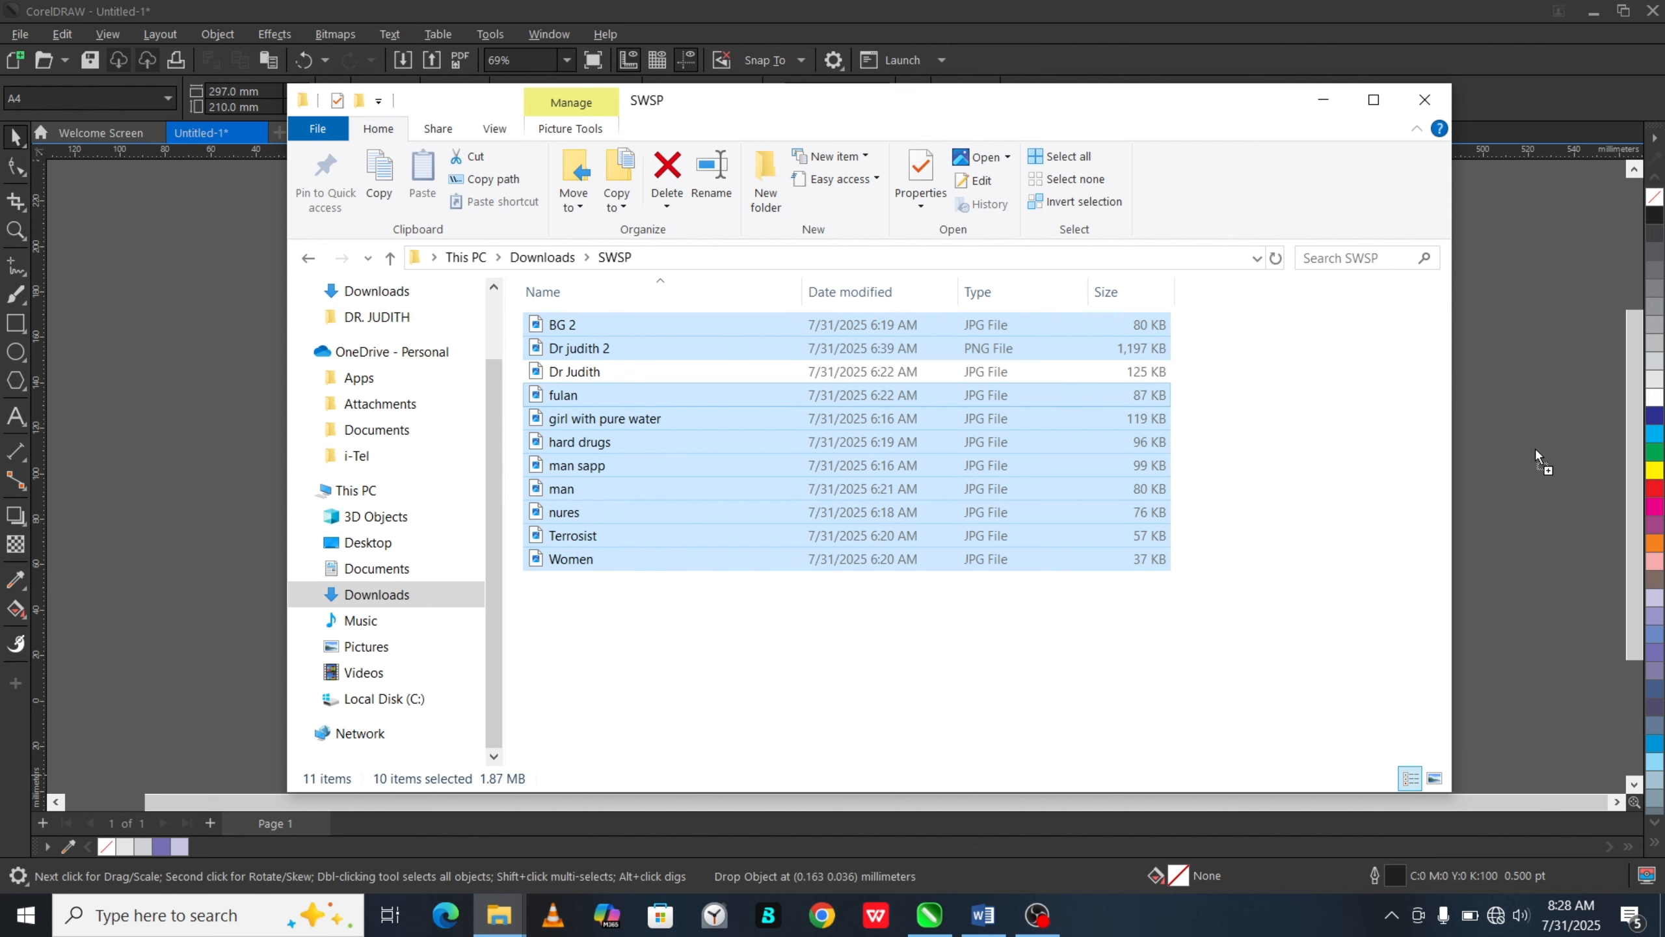
left_click(1324, 111)
scroll(940, 419, "down", 2)
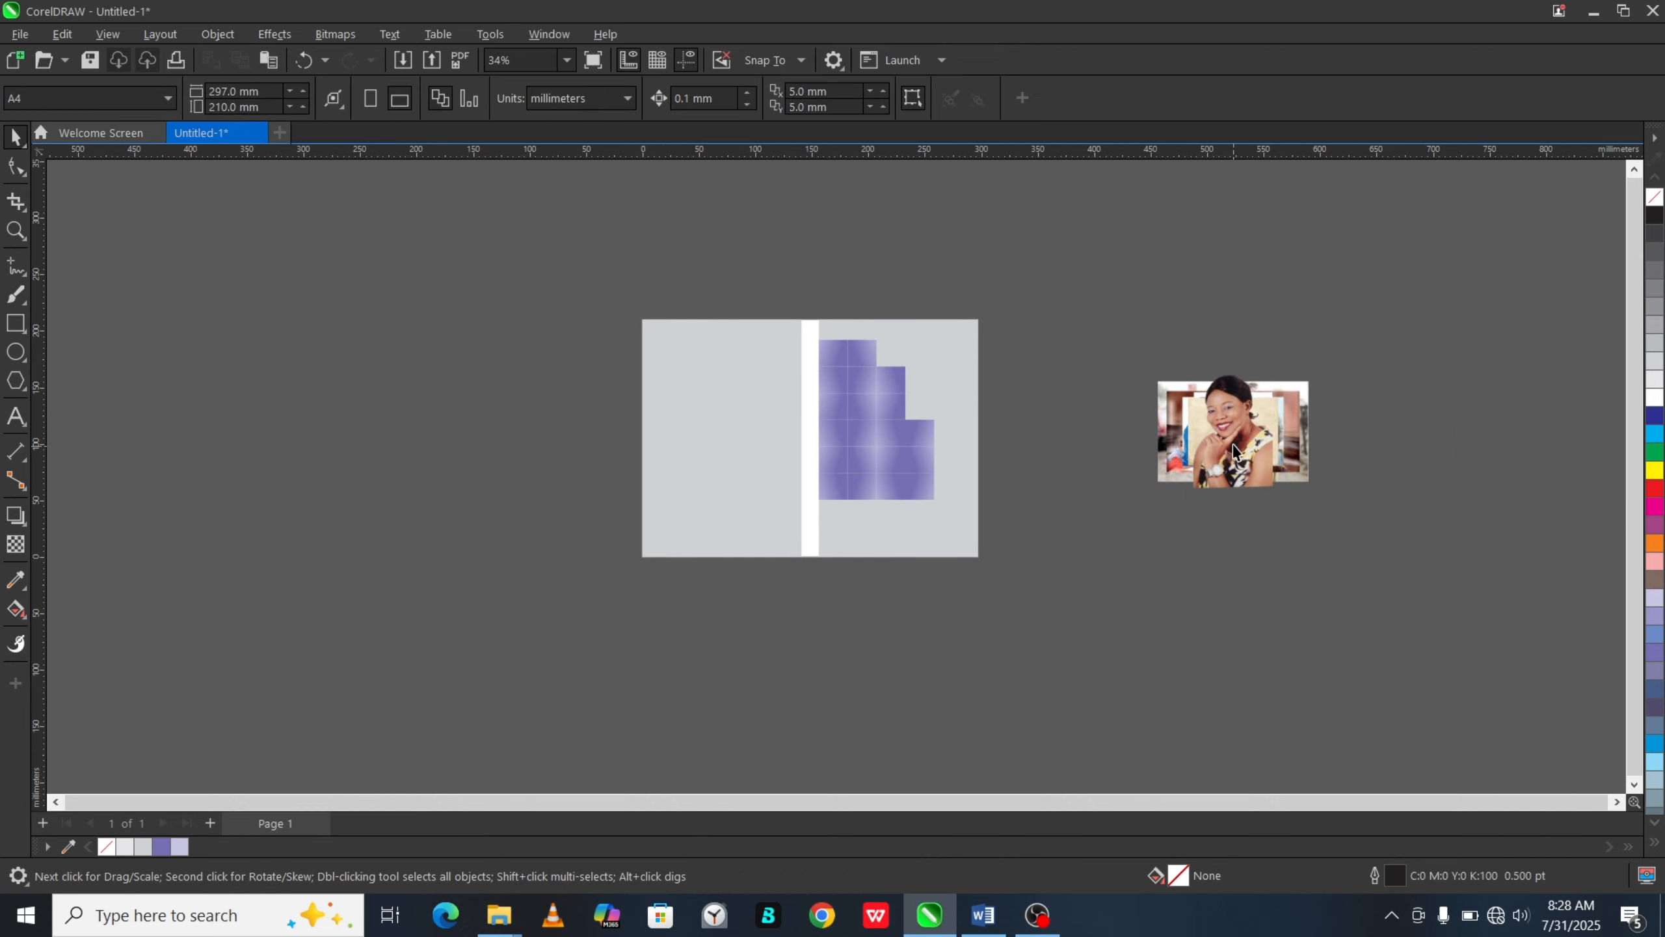
Step: Move the smiling woman's portrait beyond the left panel and separate the cream texture, silenced woman, gunman and nurse images from the stack
left_click_drag(1278, 464, 635, 497)
scroll(1265, 420, "up", 2)
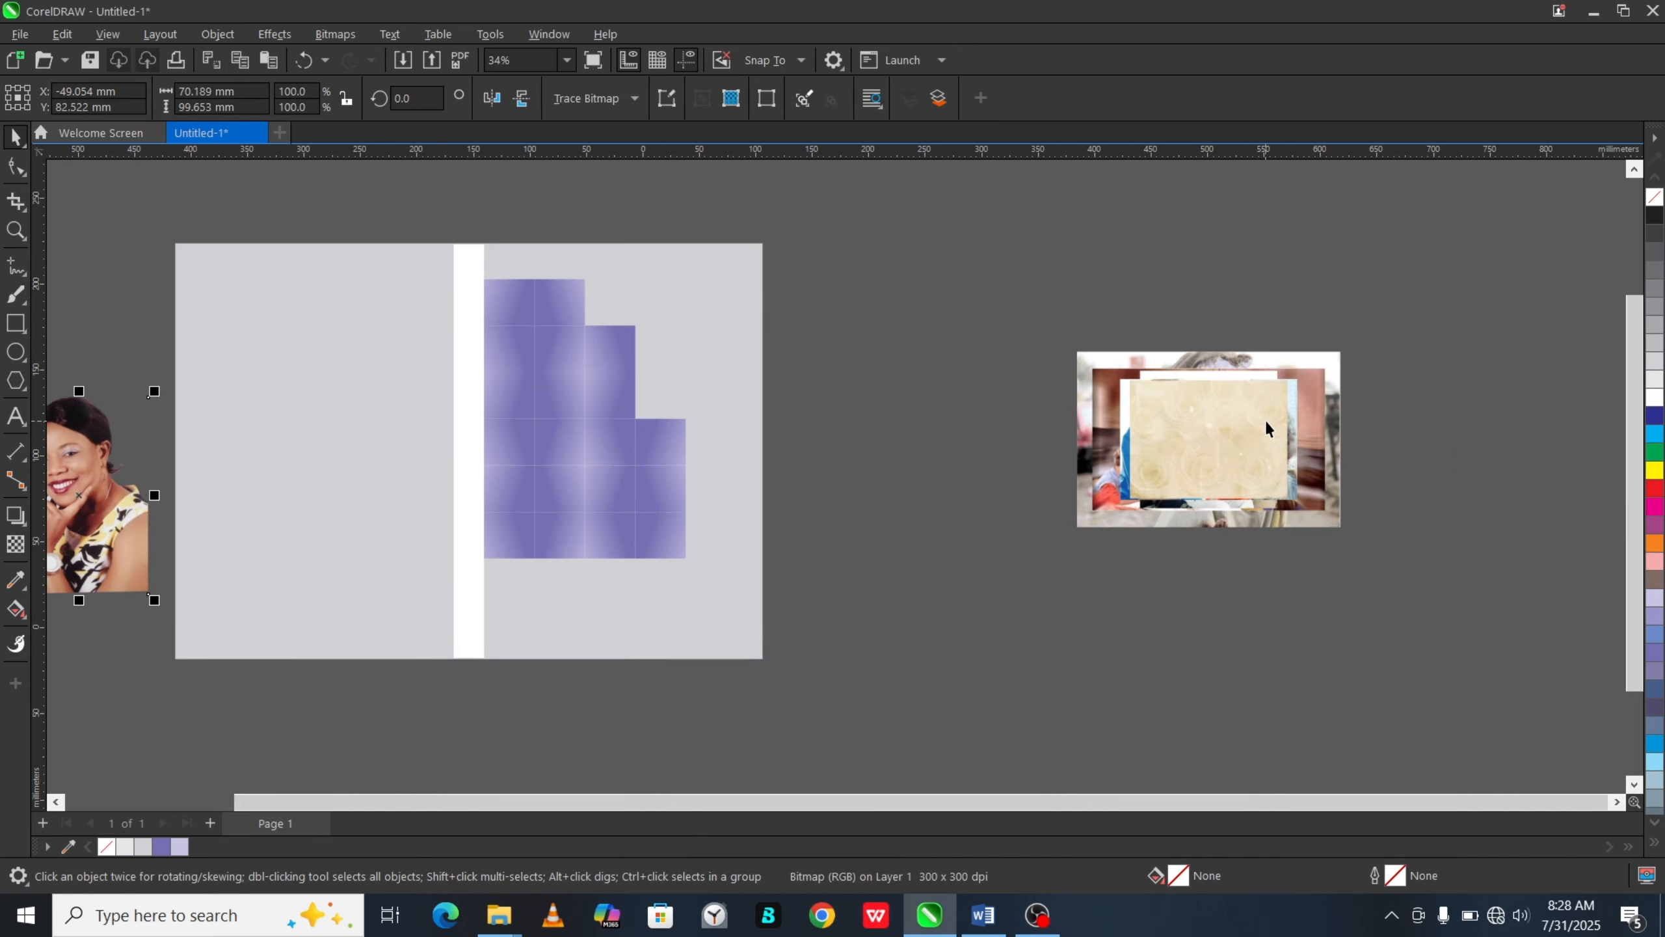
left_click_drag(1241, 437, 940, 402)
left_click_drag(1190, 459, 1086, 609)
left_click_drag(1202, 452, 1296, 657)
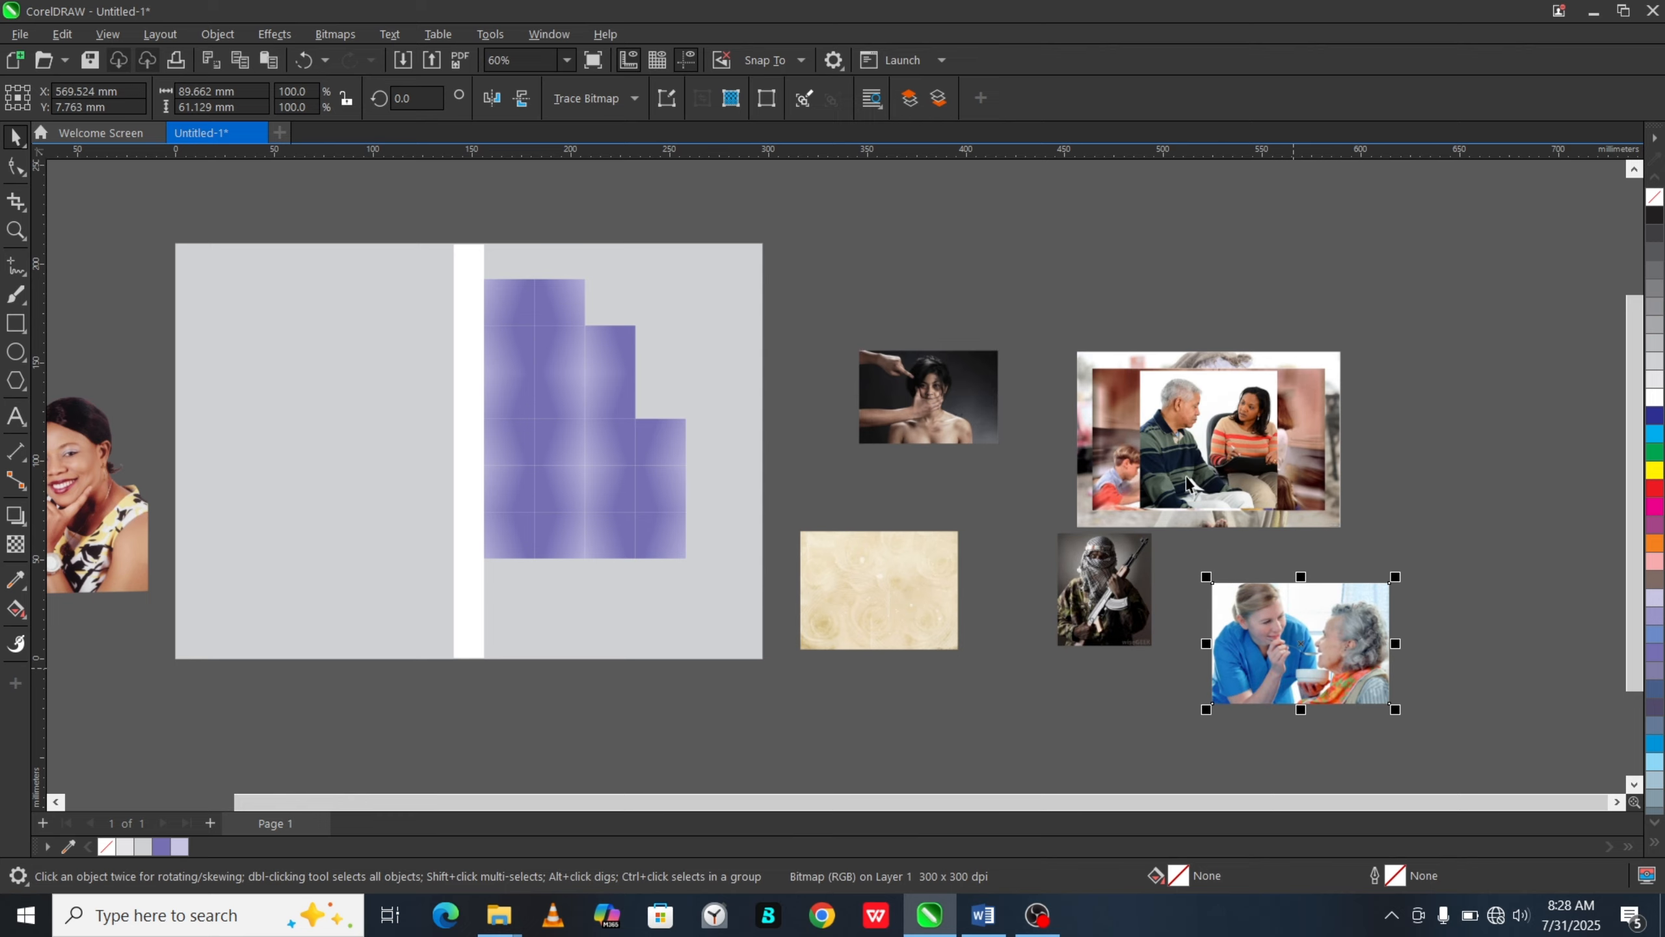
Step: Select all the images beside the right panel and scale them down together to about 51%
scroll(1010, 465, "up", 2)
scroll(974, 408, "down", 3)
left_click_drag(807, 303, 1379, 707)
left_click_drag(1292, 630, 1073, 499)
scroll(596, 394, "up", 2)
scroll(877, 357, "up", 2)
left_click(1125, 282)
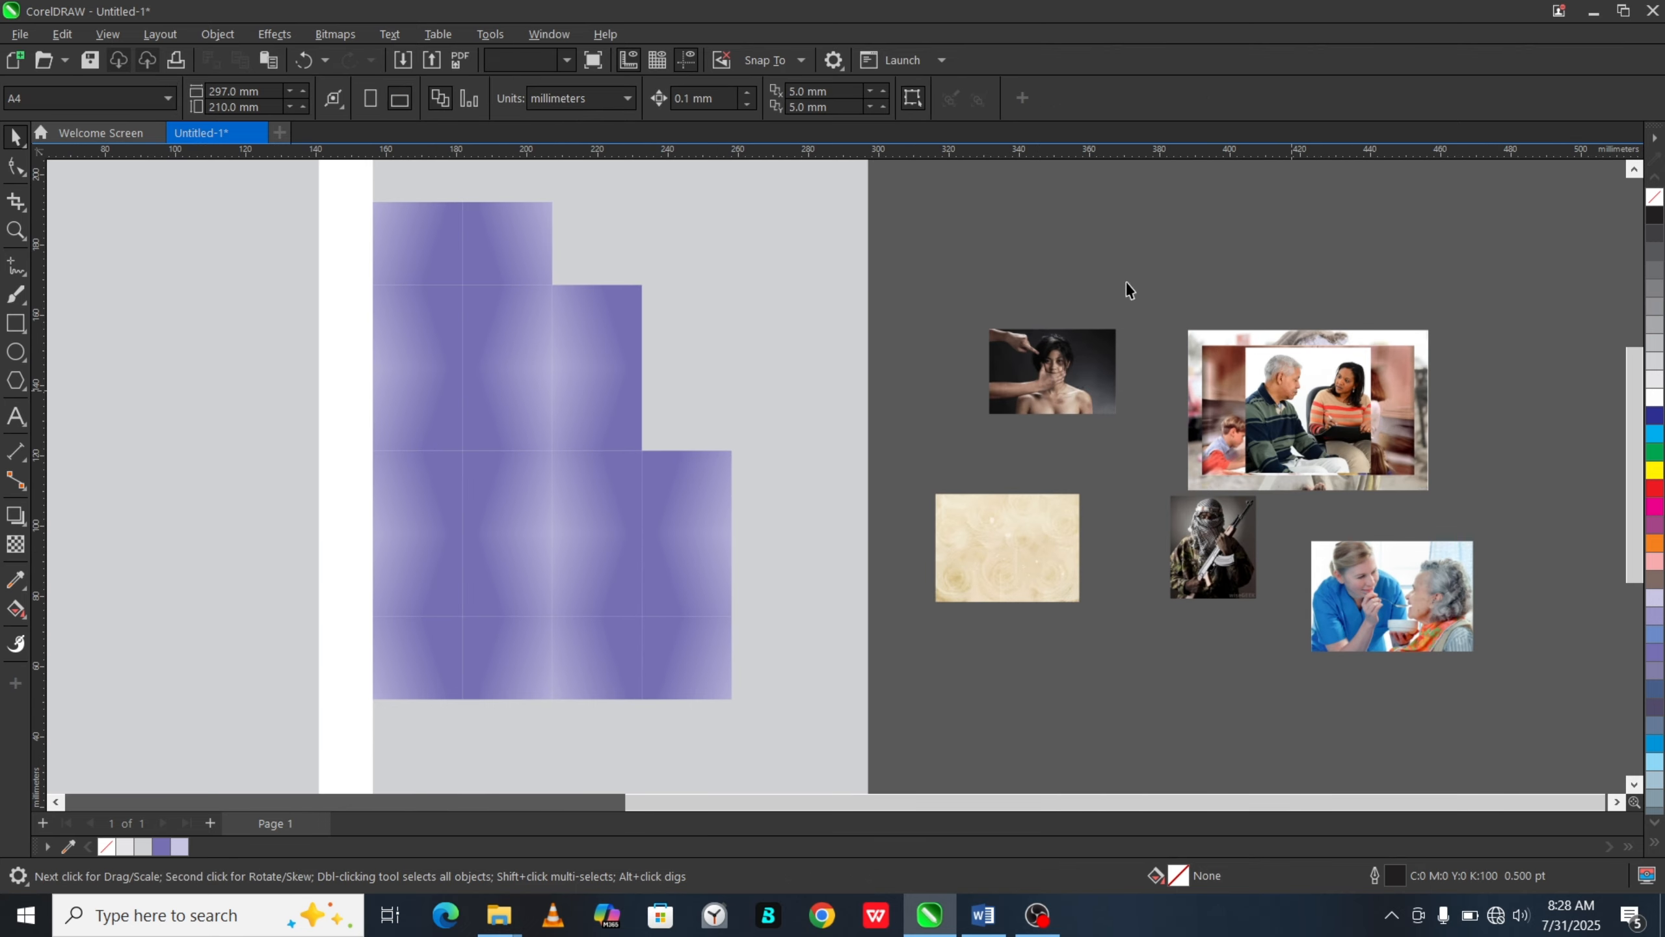
Step: Spread out the images still stacked together, placing the photo of the child carrying a load below the cream texture
left_click_drag(1308, 416, 1115, 270)
left_click_drag(1309, 416, 1516, 458)
left_click_drag(1316, 430, 1178, 720)
left_click_drag(1169, 724, 1065, 689)
Step: Apply a Light effect with brightness 10 to the photo of the child carrying a load
key("ctrl+b")
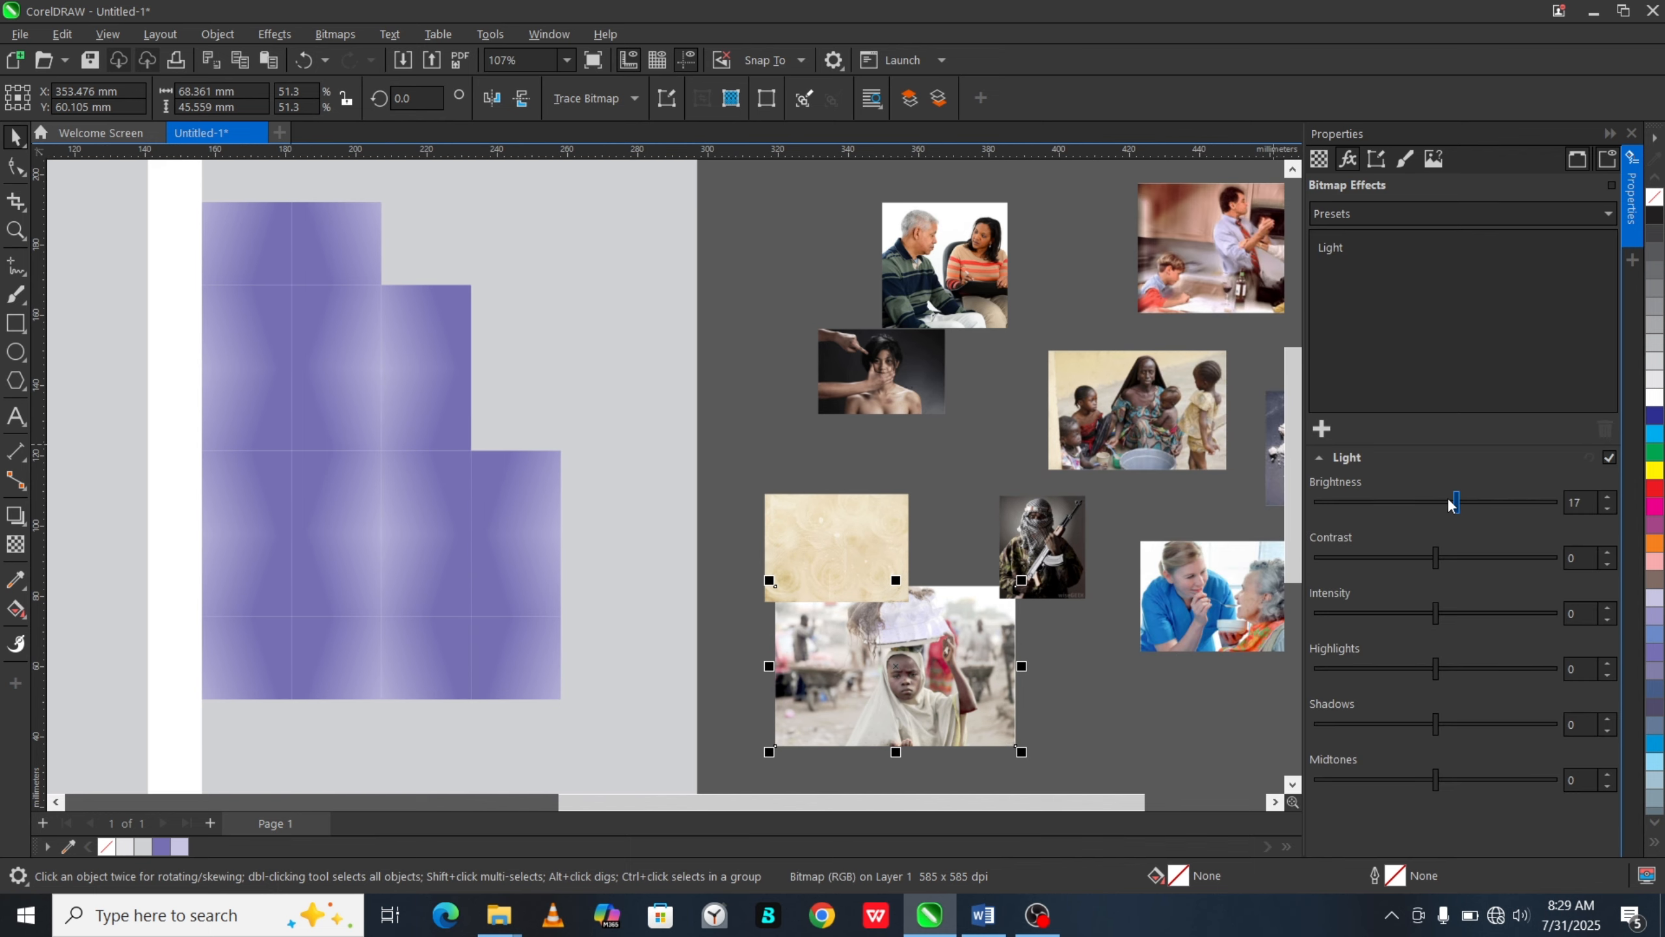
left_click_drag(1449, 500, 1449, 501)
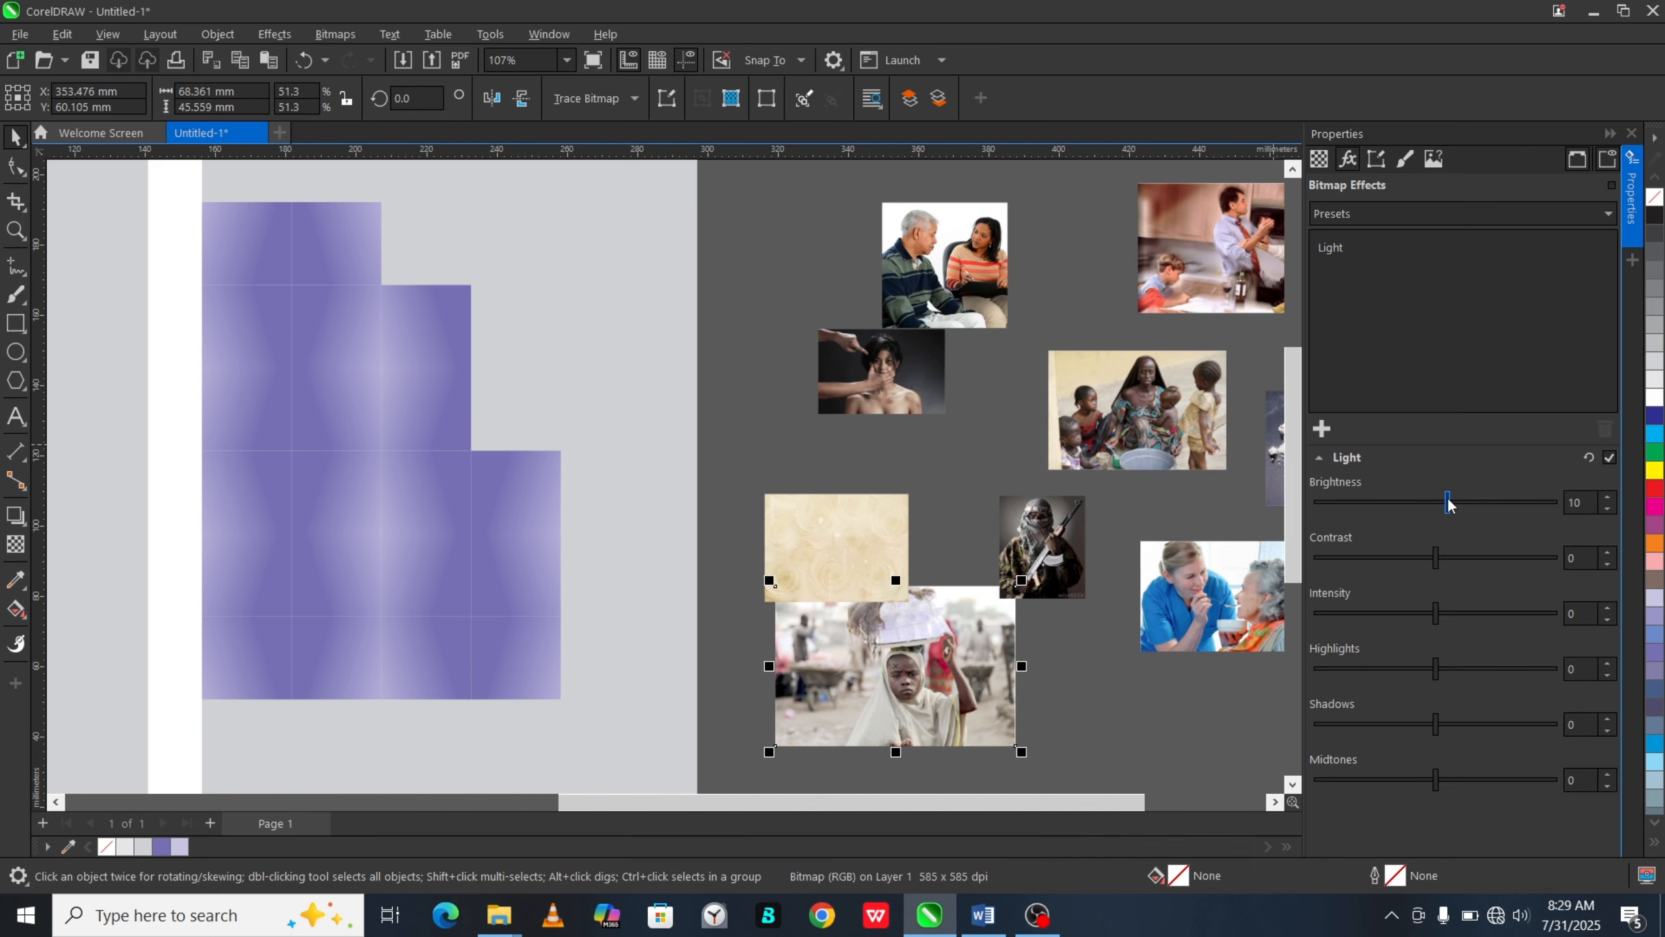
left_click(1607, 132)
scroll(1173, 611, "down", 1)
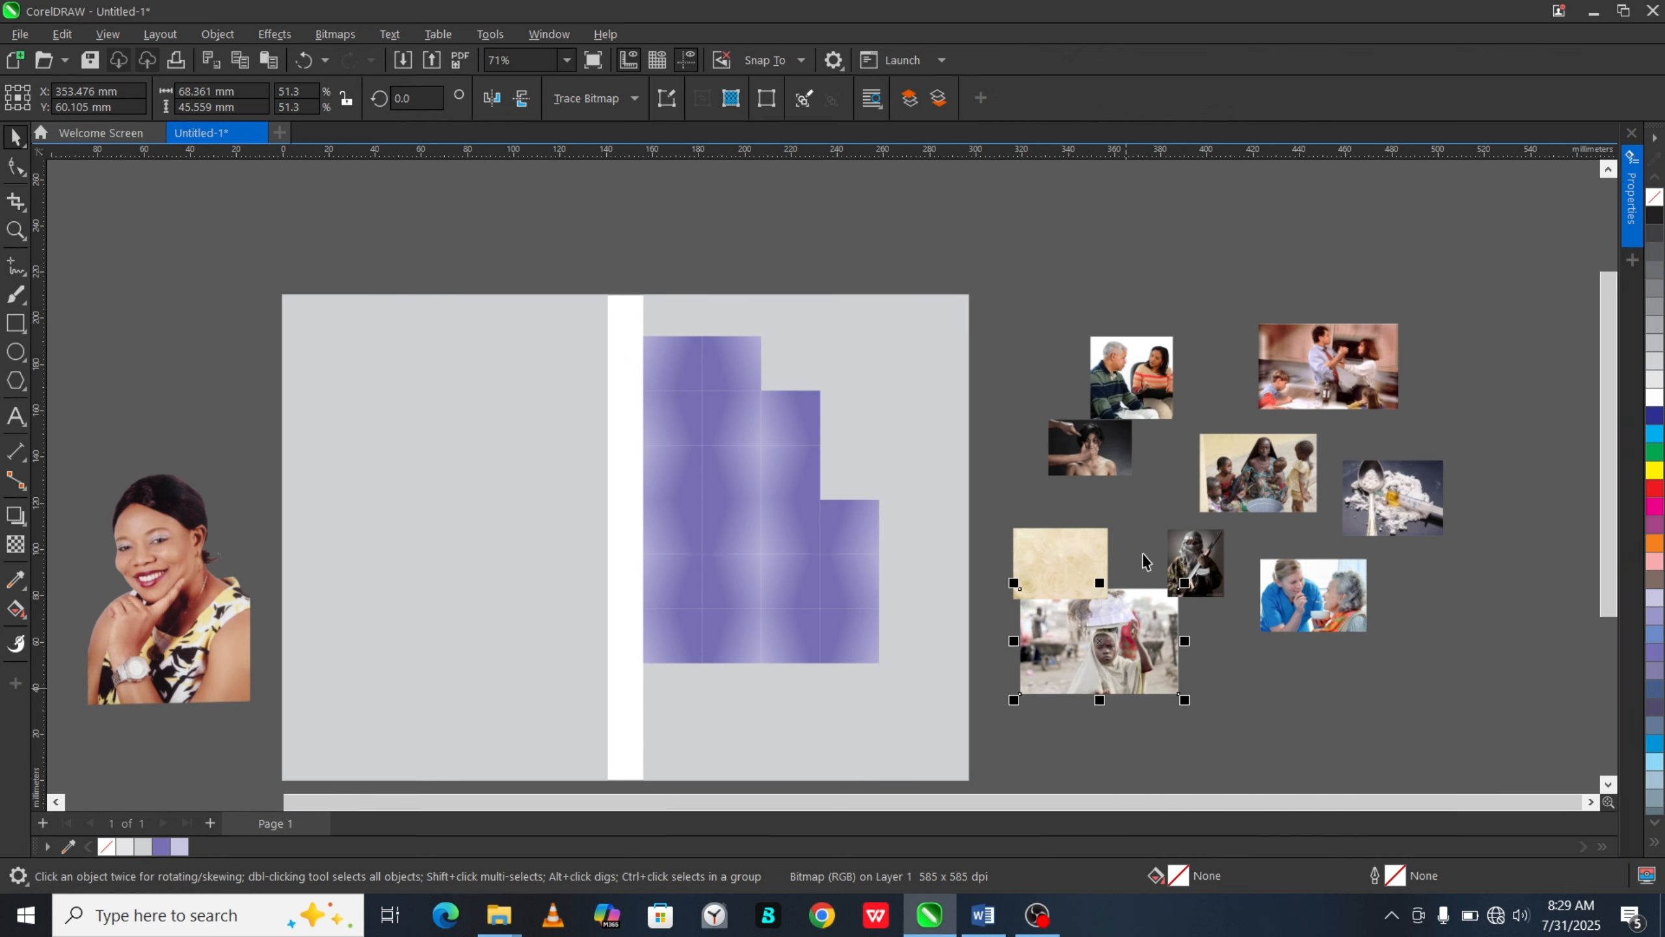
Step: PowerClip the photo of the child carrying a load inside the second square of the grid's top row
right_click(1145, 639)
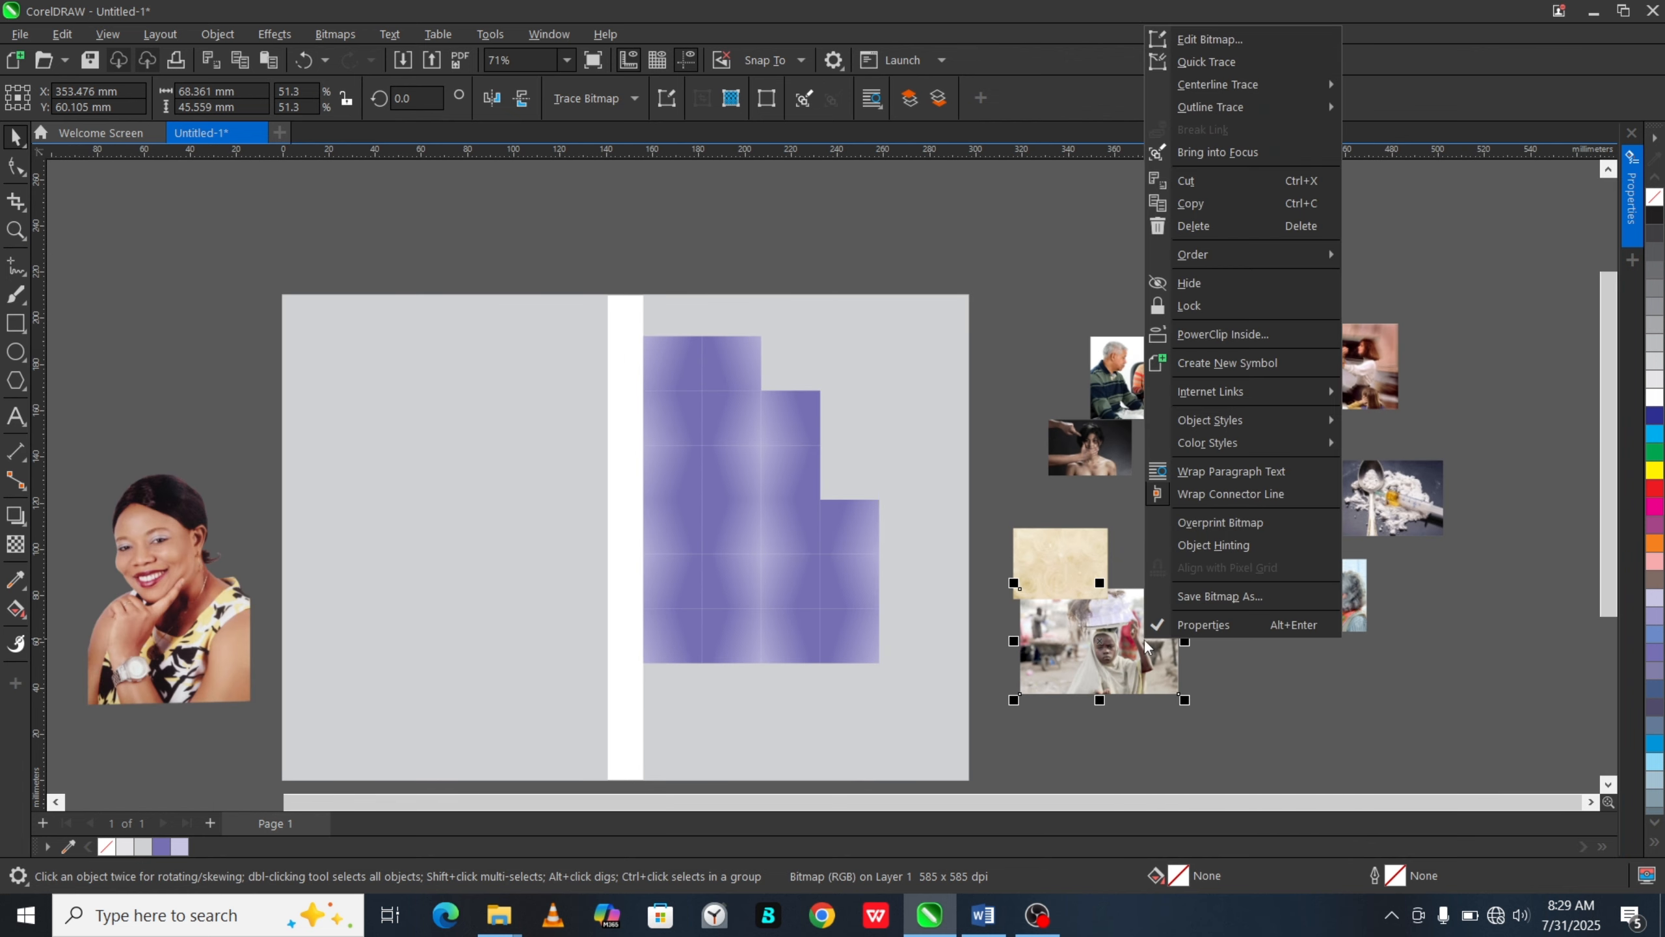
left_click(1209, 333)
left_click(715, 366)
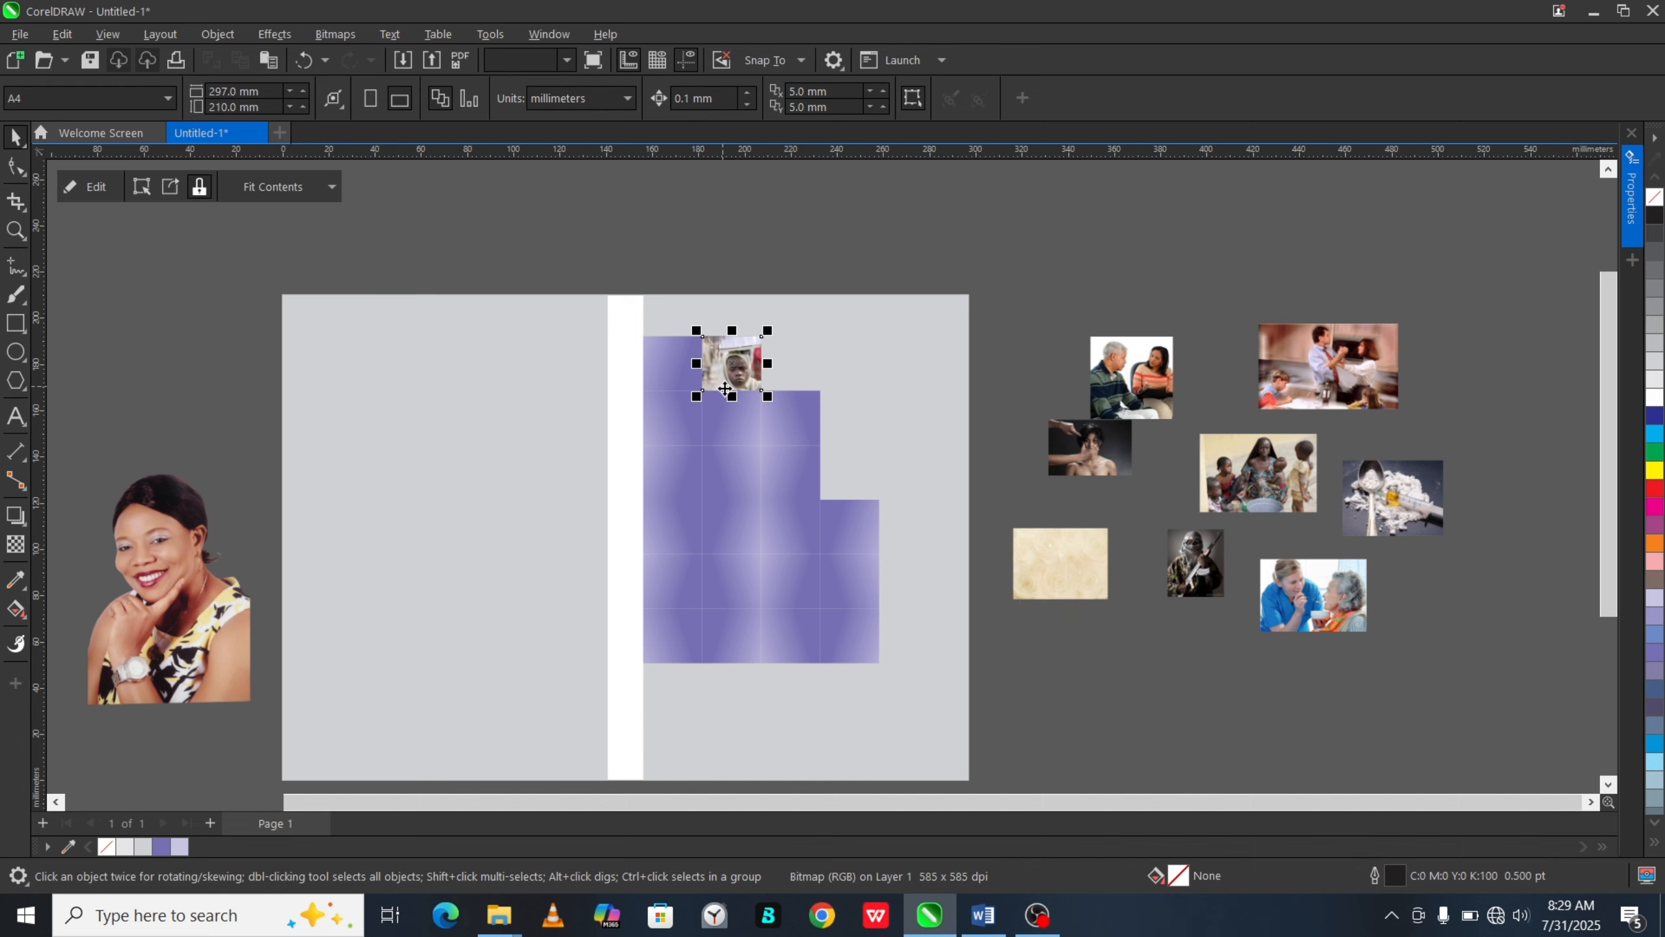
Step: Scale the clipped child photo to about 46 mm wide and 31 mm high, and reposition it within its square
scroll(807, 308, "up", 3)
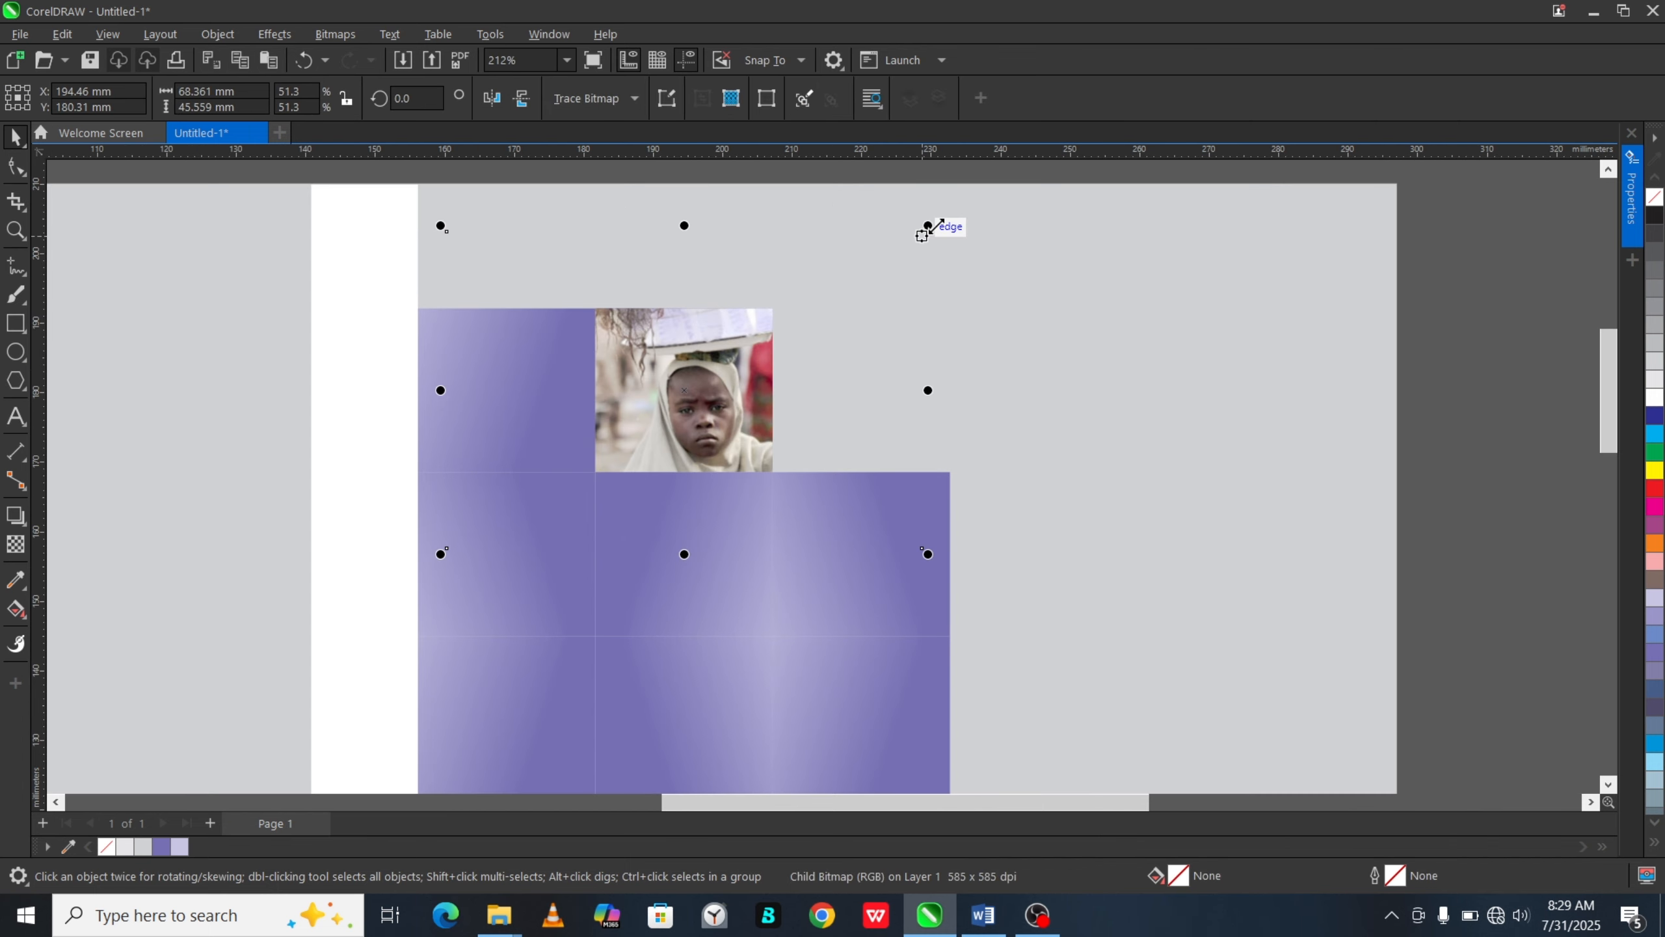
left_click_drag(927, 227, 851, 277)
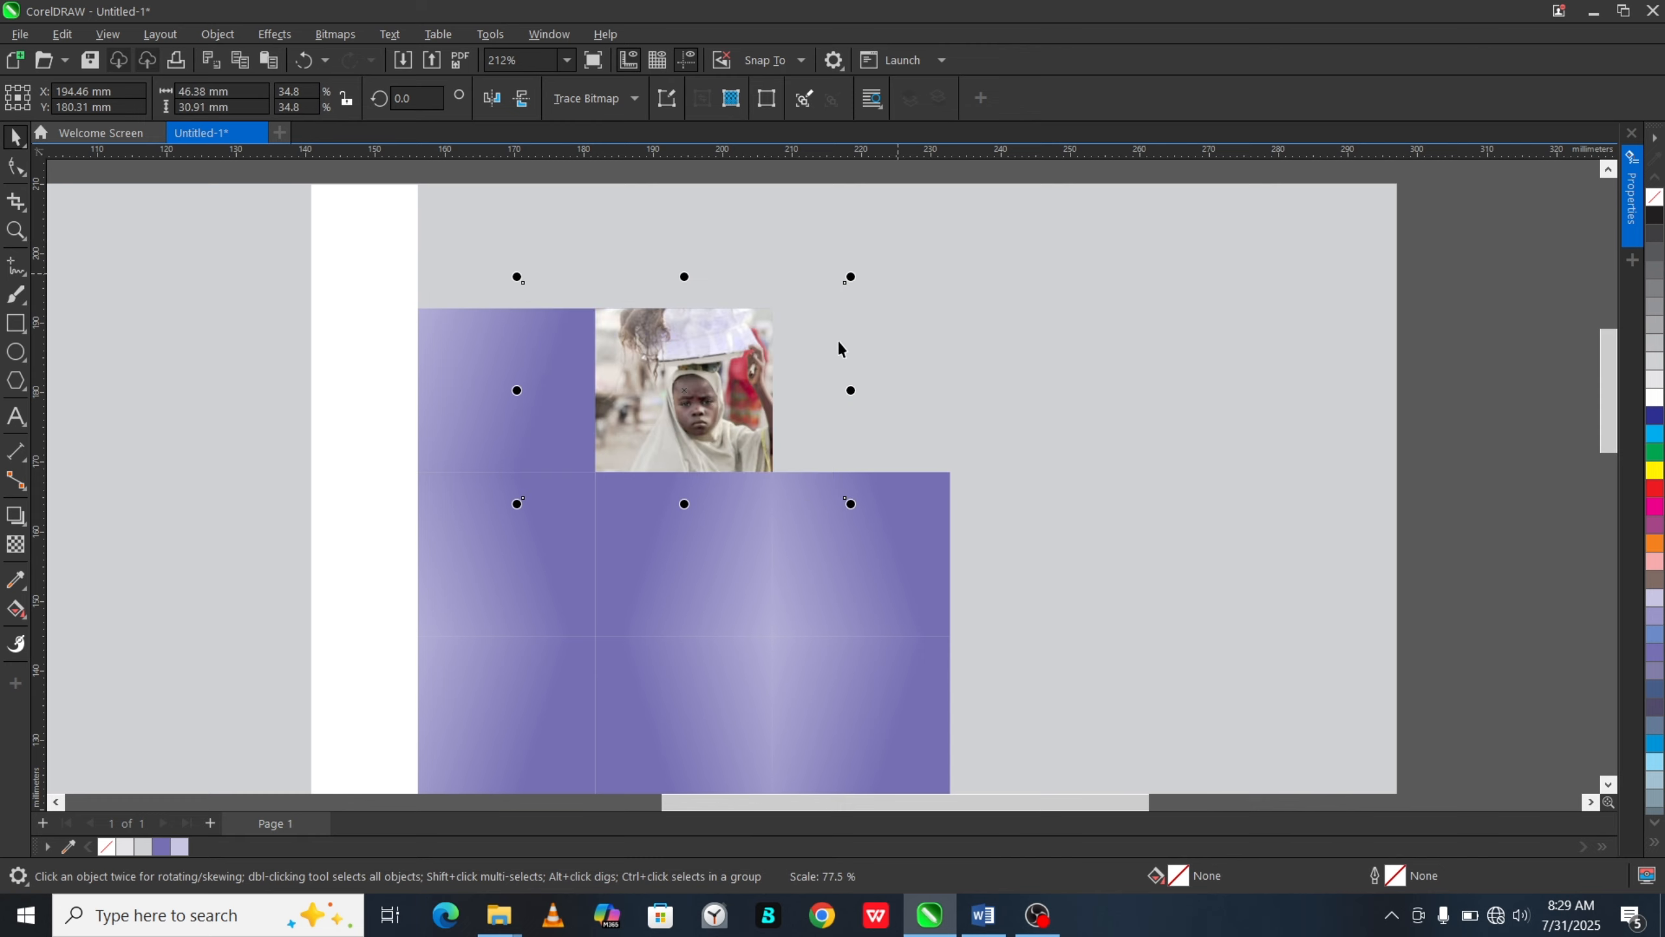
left_click_drag(732, 393, 737, 357)
scroll(770, 350, "down", 2)
scroll(744, 376, "up", 1)
scroll(744, 365, "down", 4)
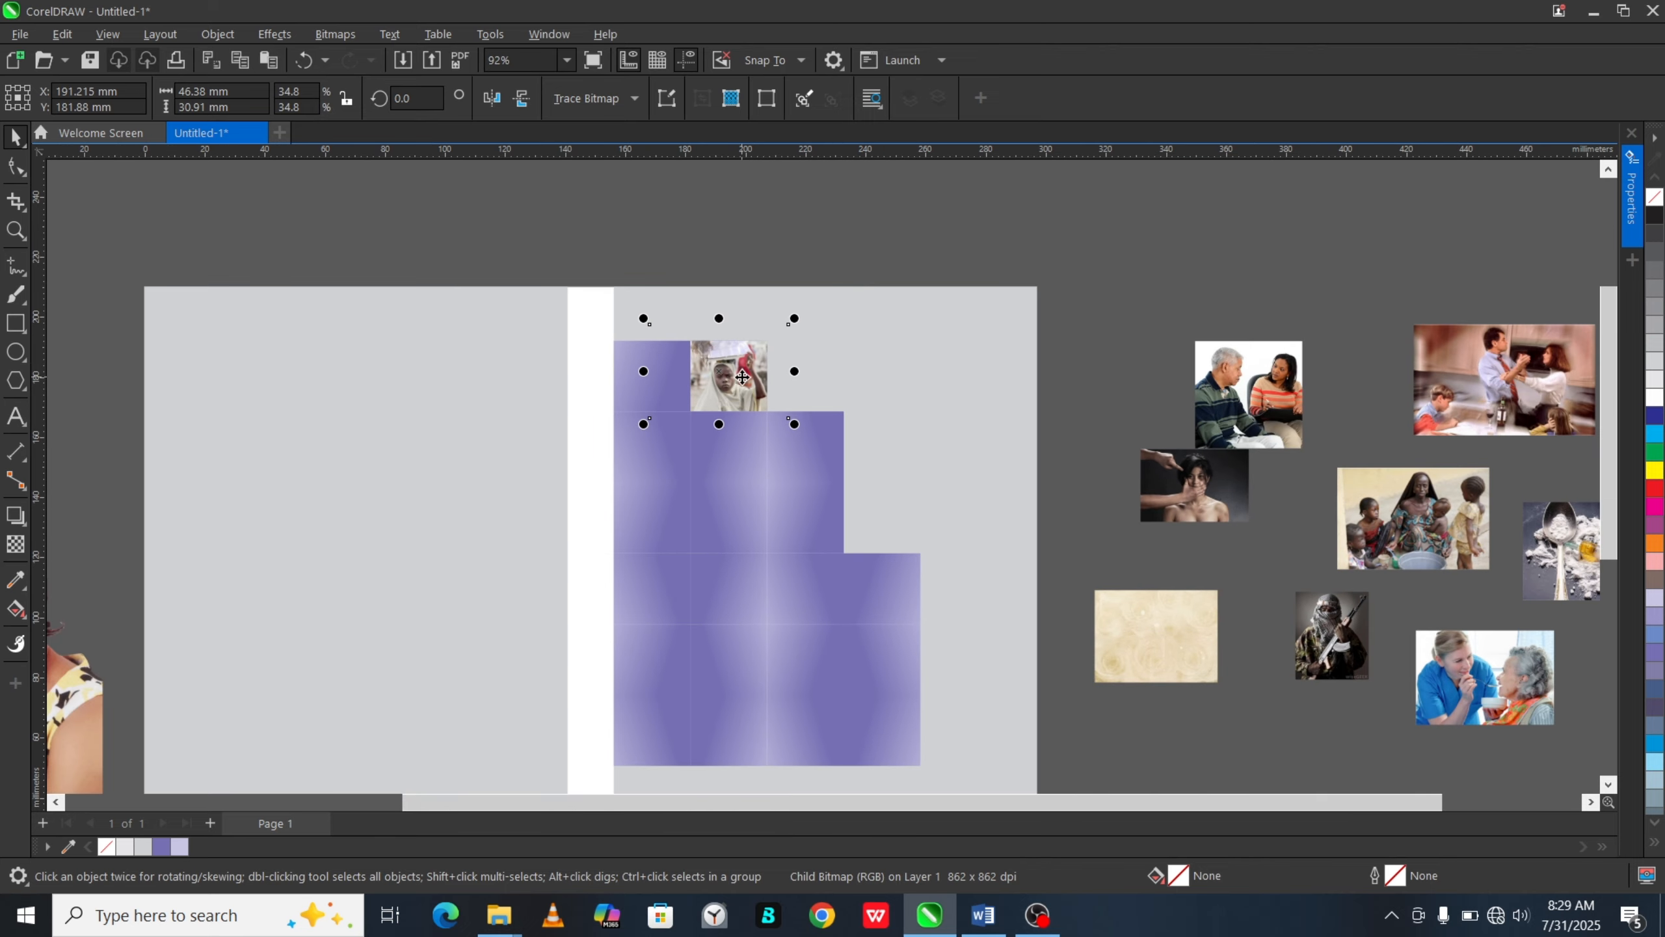
left_click(1048, 336)
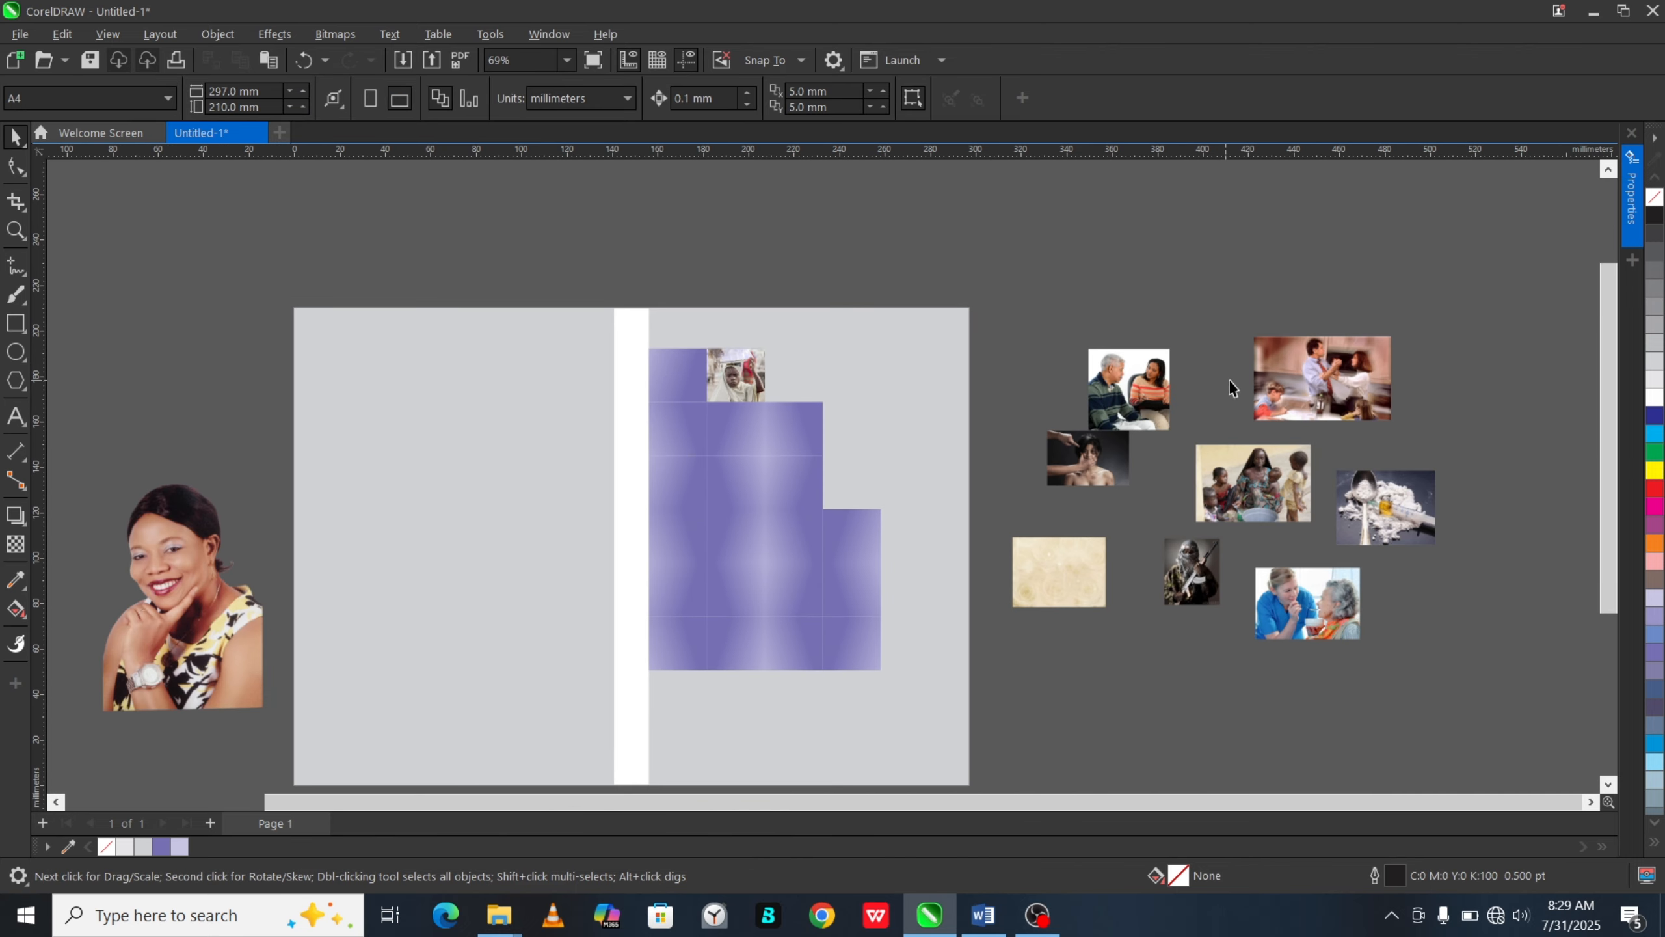
Step: Move the arguing family photo beside the grid, enlarge it to about 94 by 57 mm and apply a Light effect with brightness 17
left_click_drag(1315, 368, 1007, 349)
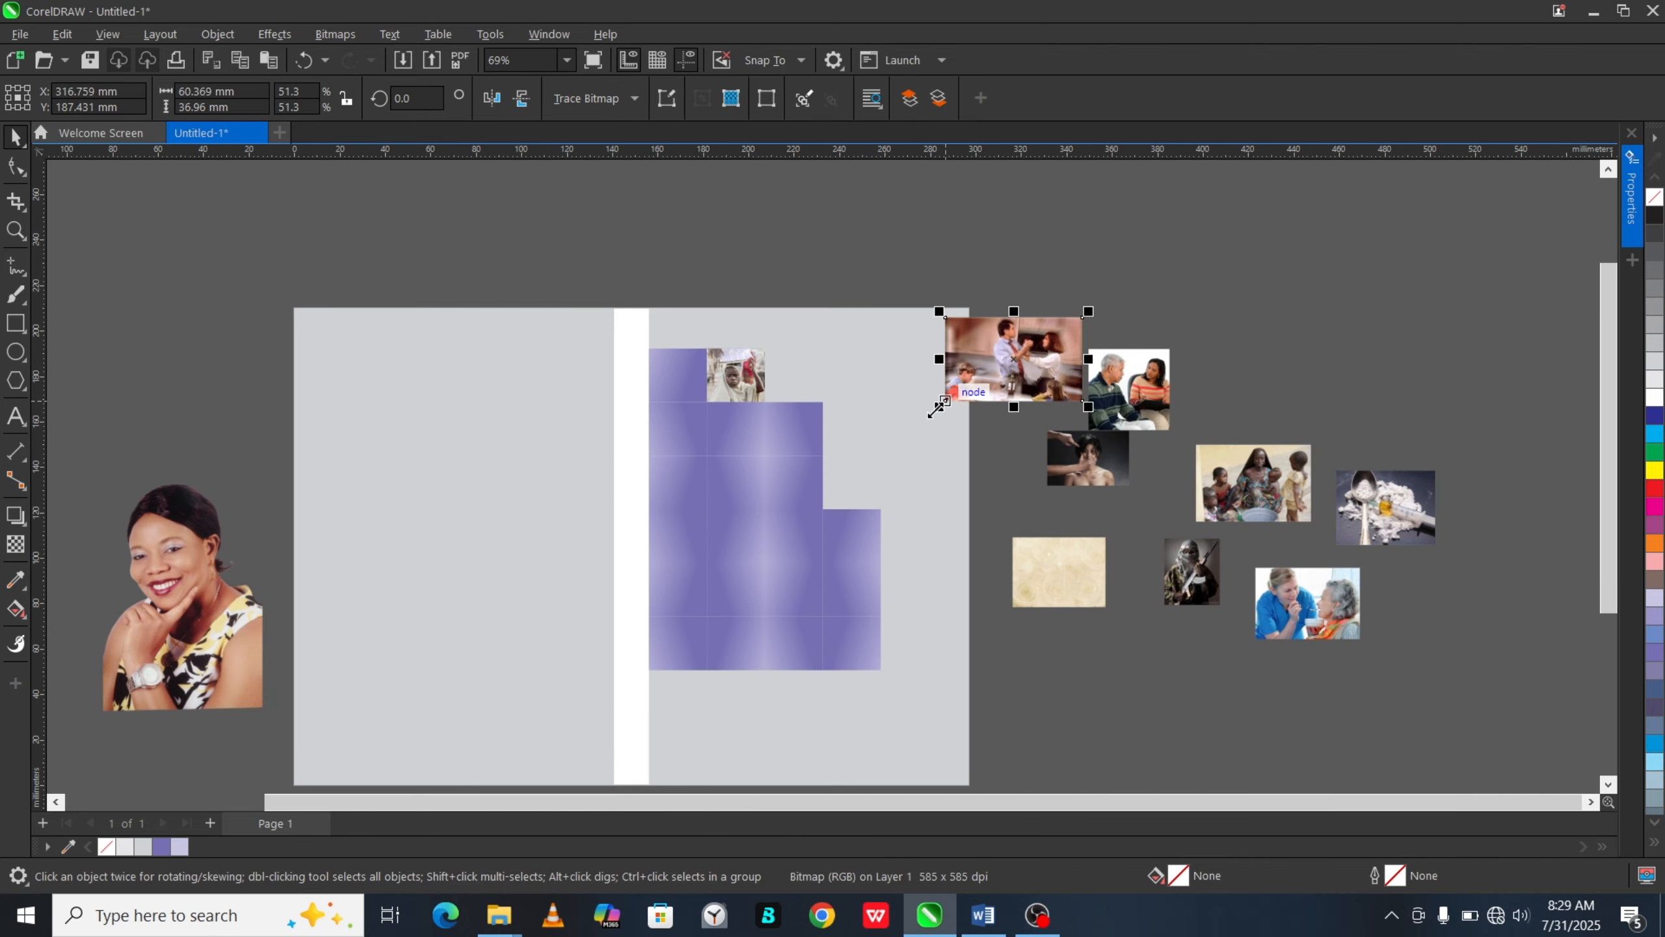
left_click_drag(942, 402, 859, 462)
key("ctrl+b")
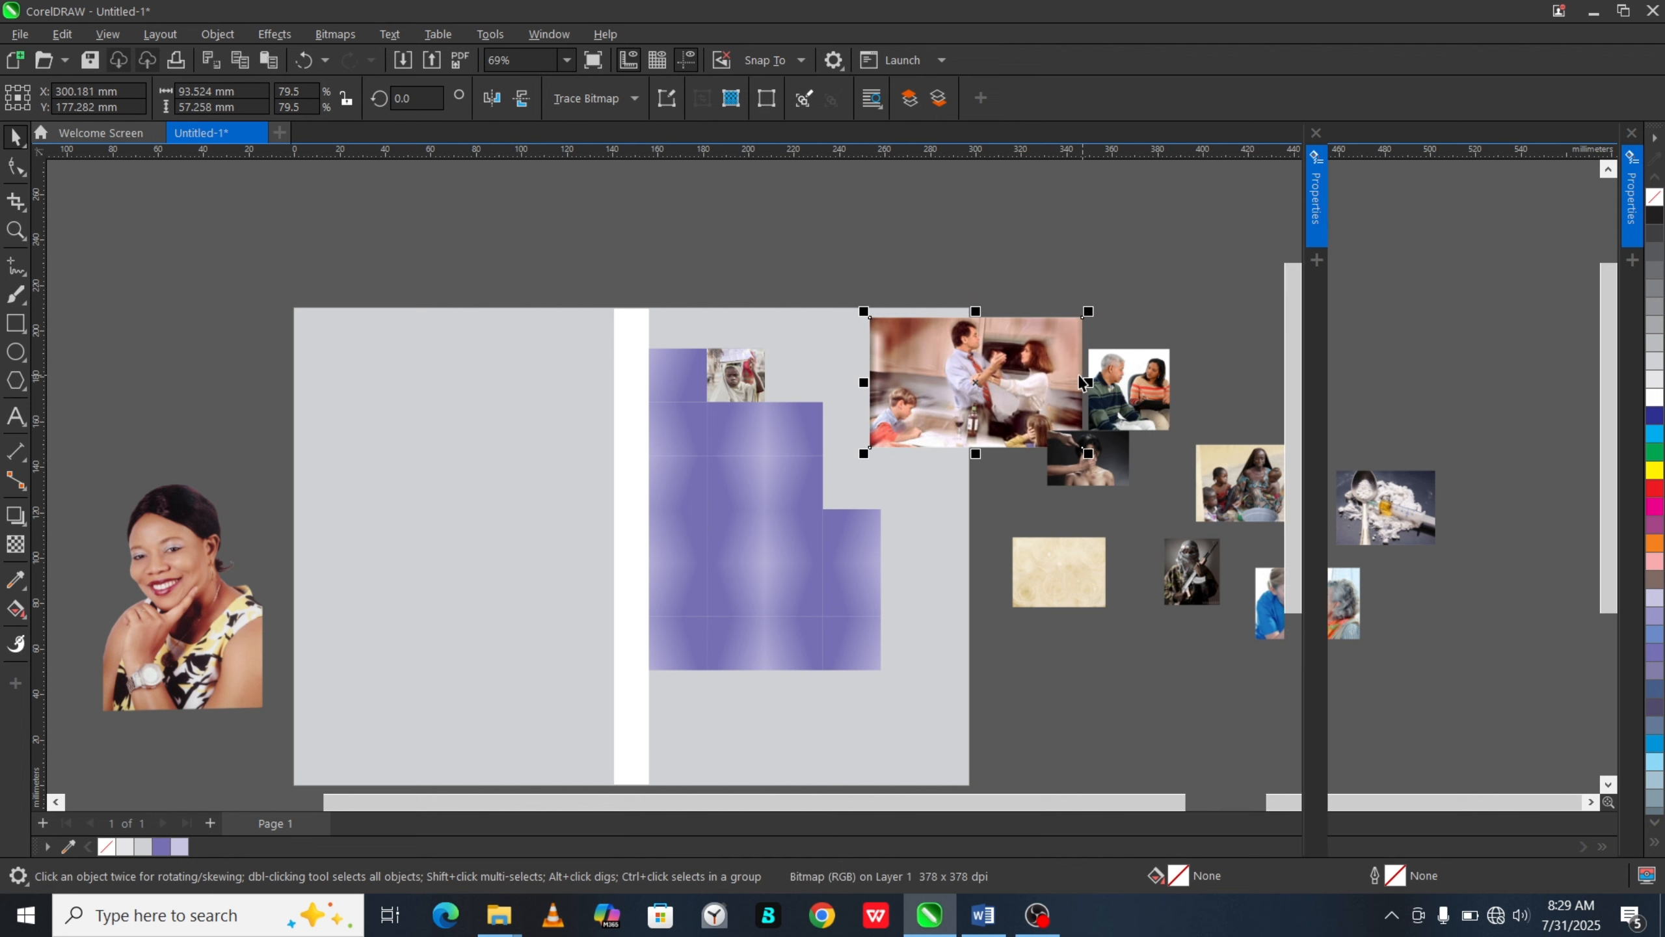
left_click(1606, 138)
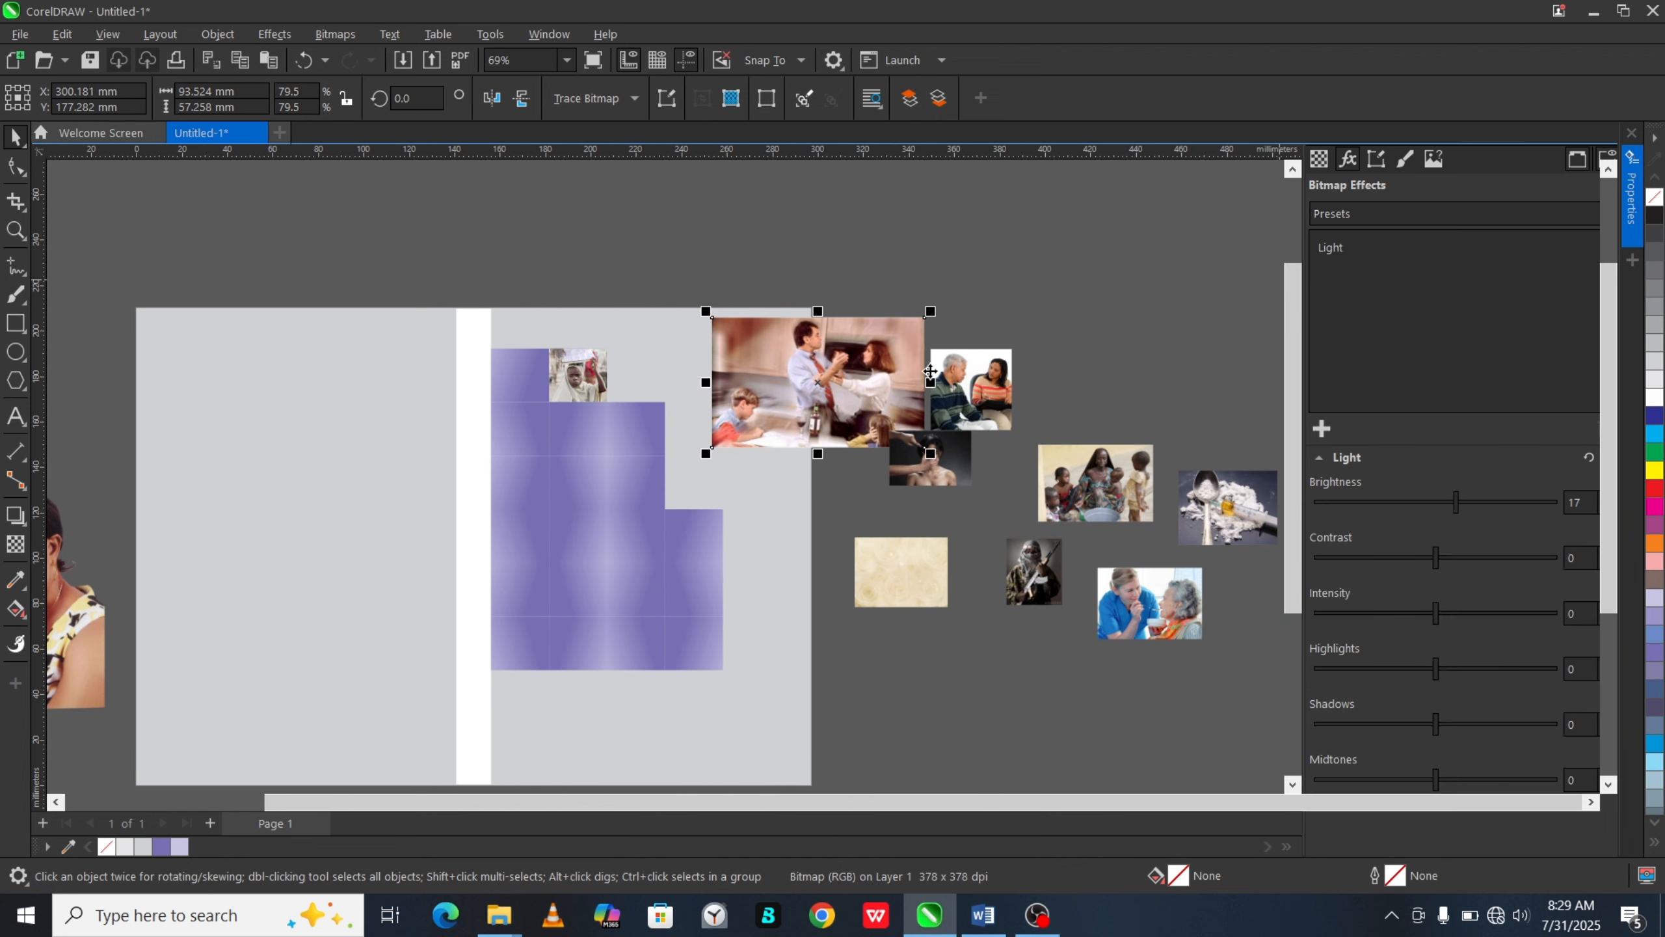
Step: PowerClip the arguing family photo inside the second square of the grid's second row
right_click(933, 358)
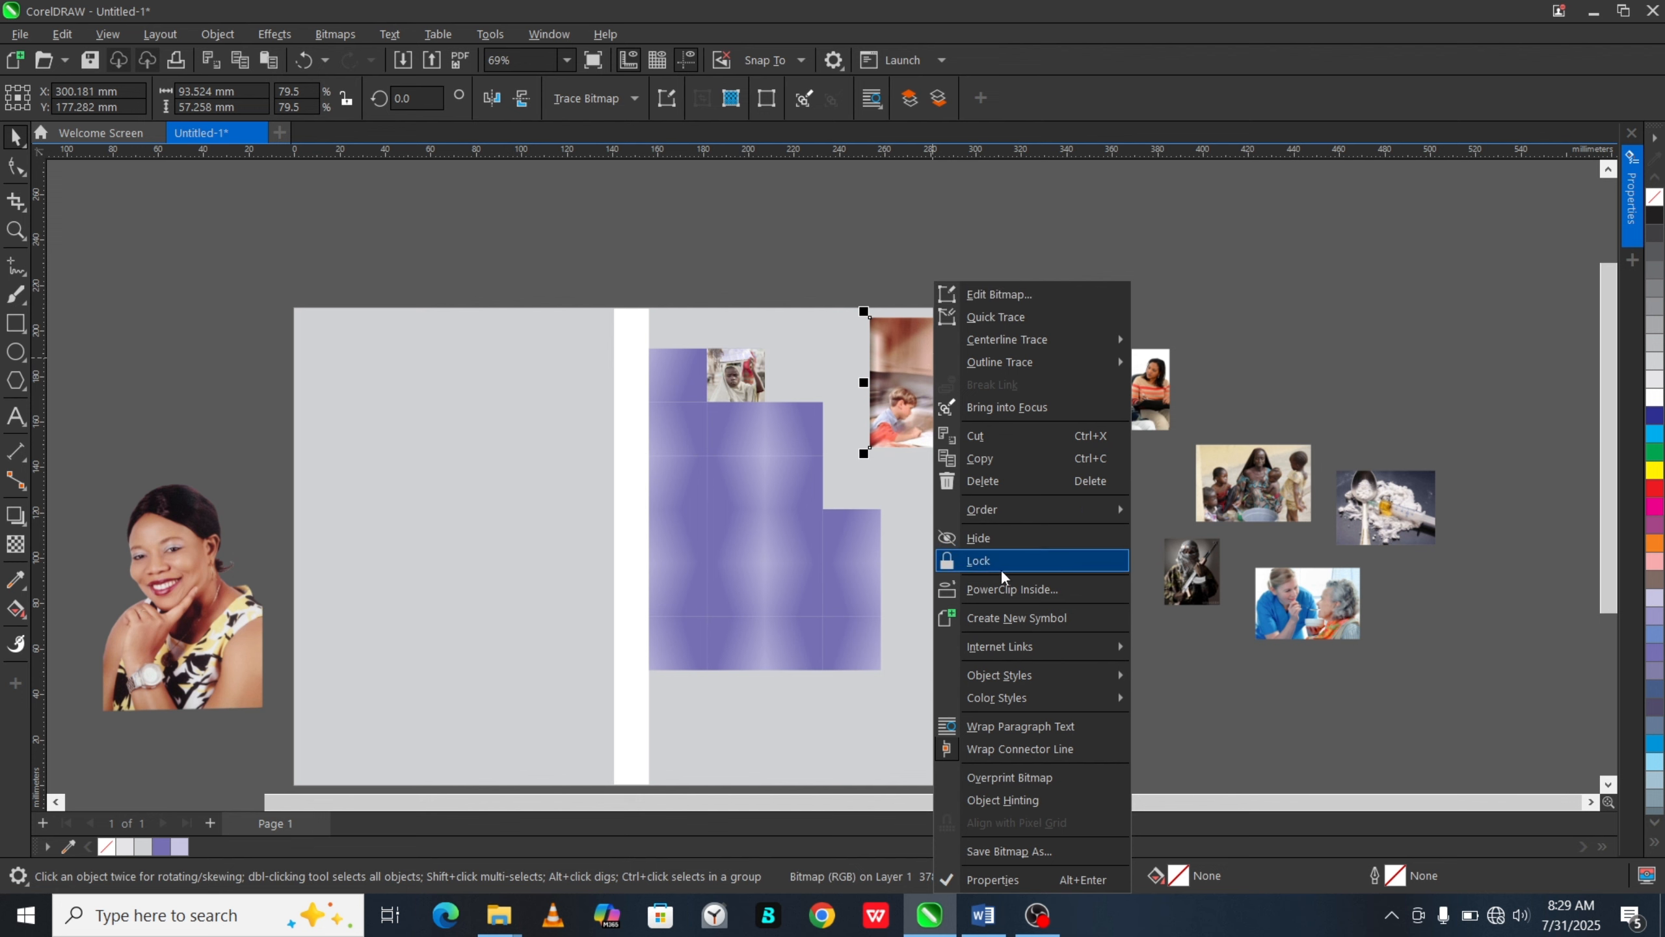
left_click(1012, 589)
left_click(727, 435)
scroll(732, 436, "up", 3)
left_click(730, 431, "alt")
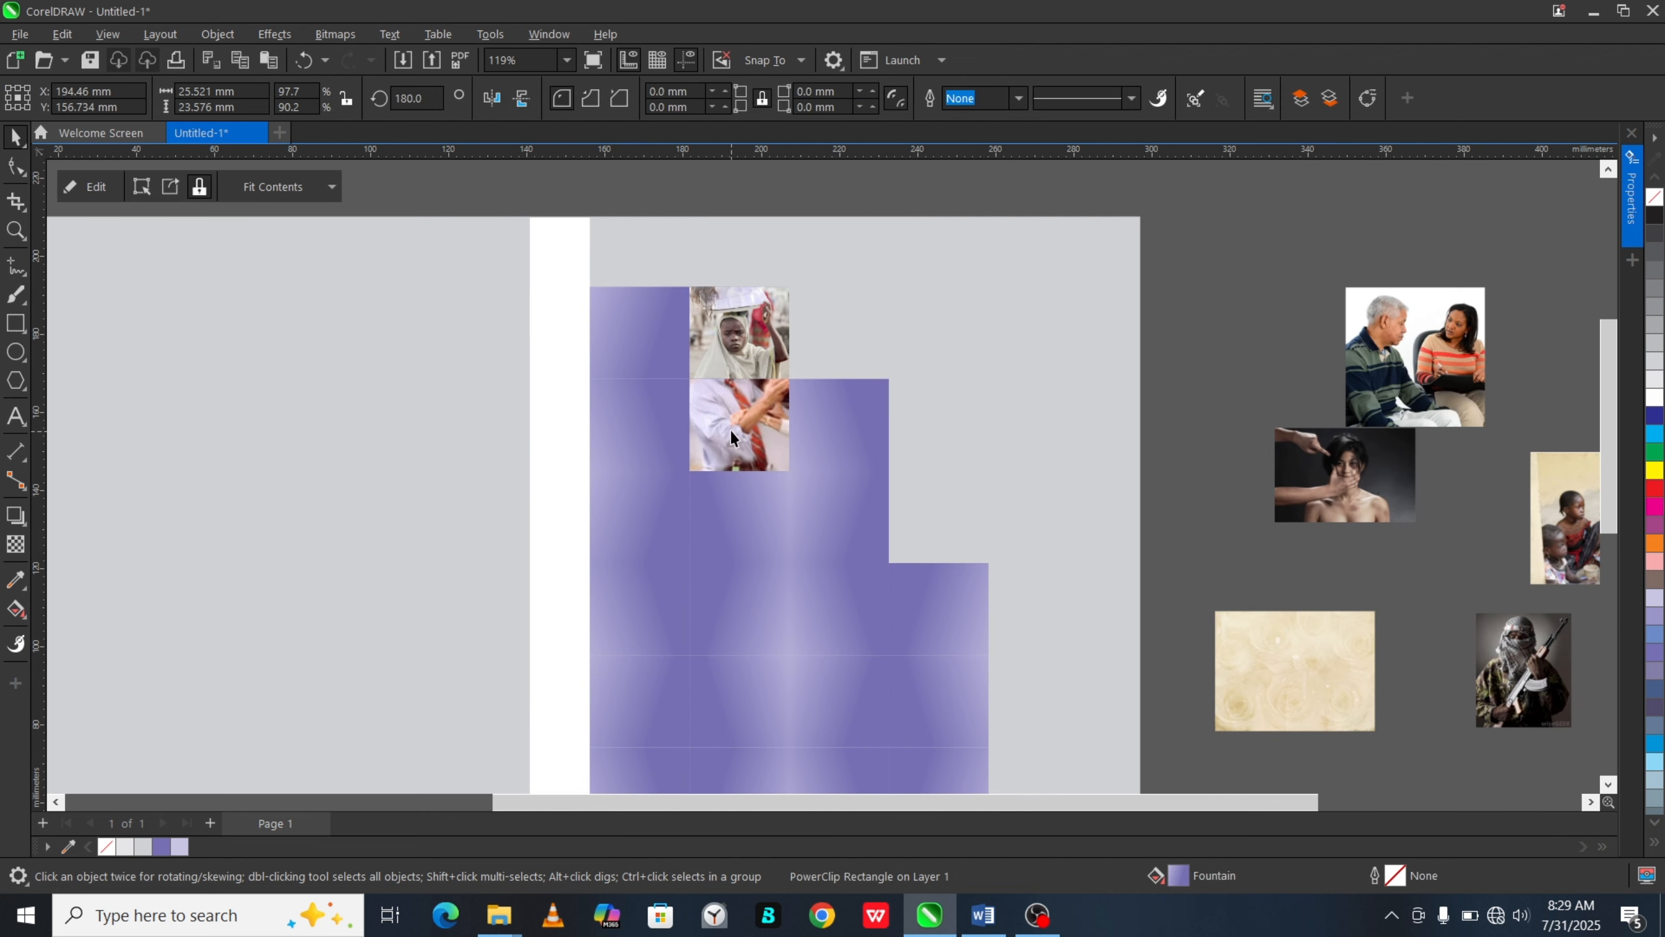
Step: Scale the clipped arguing couple photo to about 50 by 30 mm and reposition it within the second square of the second row
left_click_drag(928, 308, 889, 363)
scroll(757, 418, "up", 2)
mouse_move(754, 408)
left_mouse_down()
mouse_move(780, 401)
mouse_move(746, 412)
left_mouse_up()
scroll(741, 410, "down", 3)
scroll(801, 402, "up", 3)
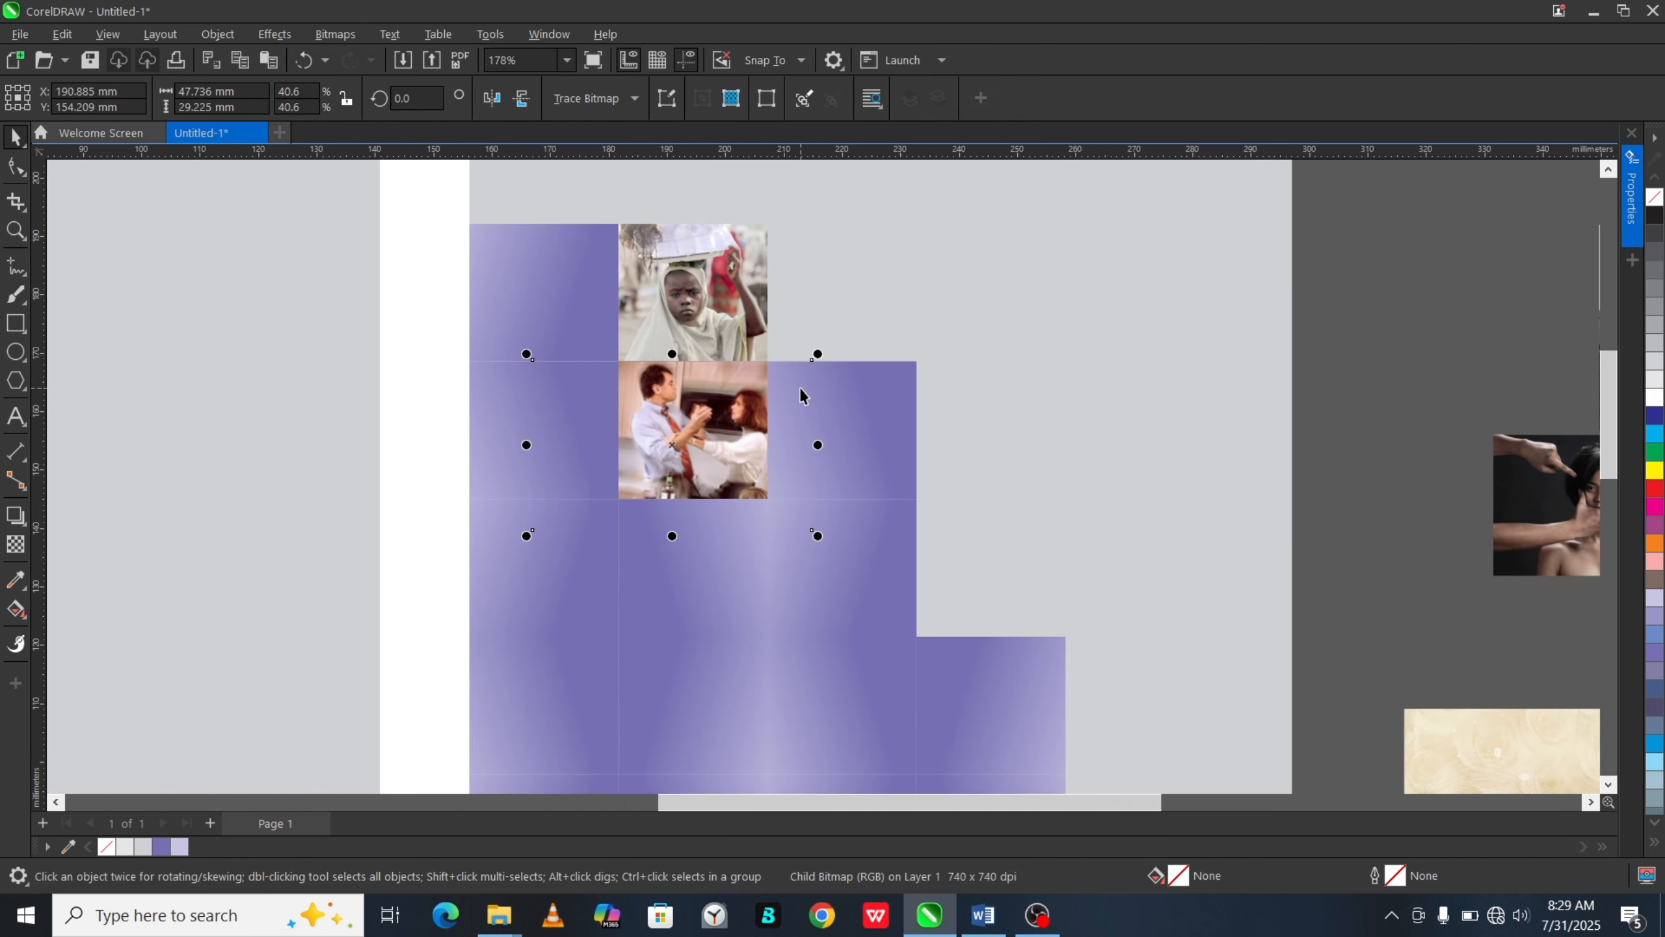
scroll(802, 393, "up", 2)
left_click_drag(824, 341, 831, 339)
left_click_drag(715, 416, 715, 413)
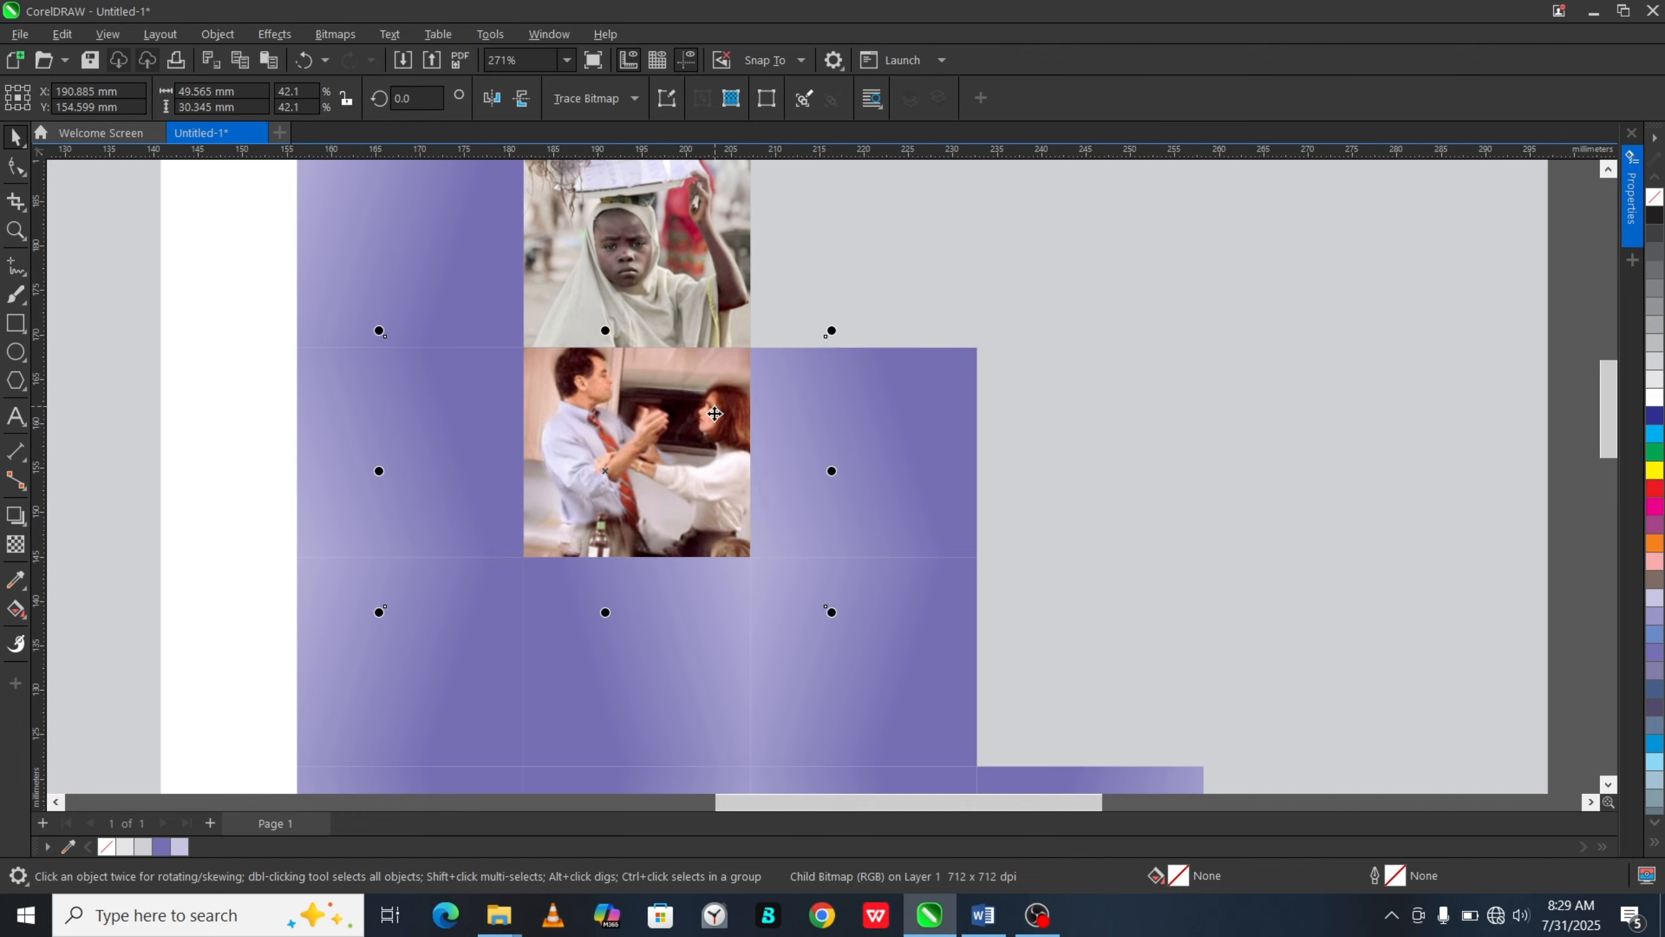
Step: Set the Light effect's brightness to 8 on the clipped arguing couple photo
key("alt+Return")
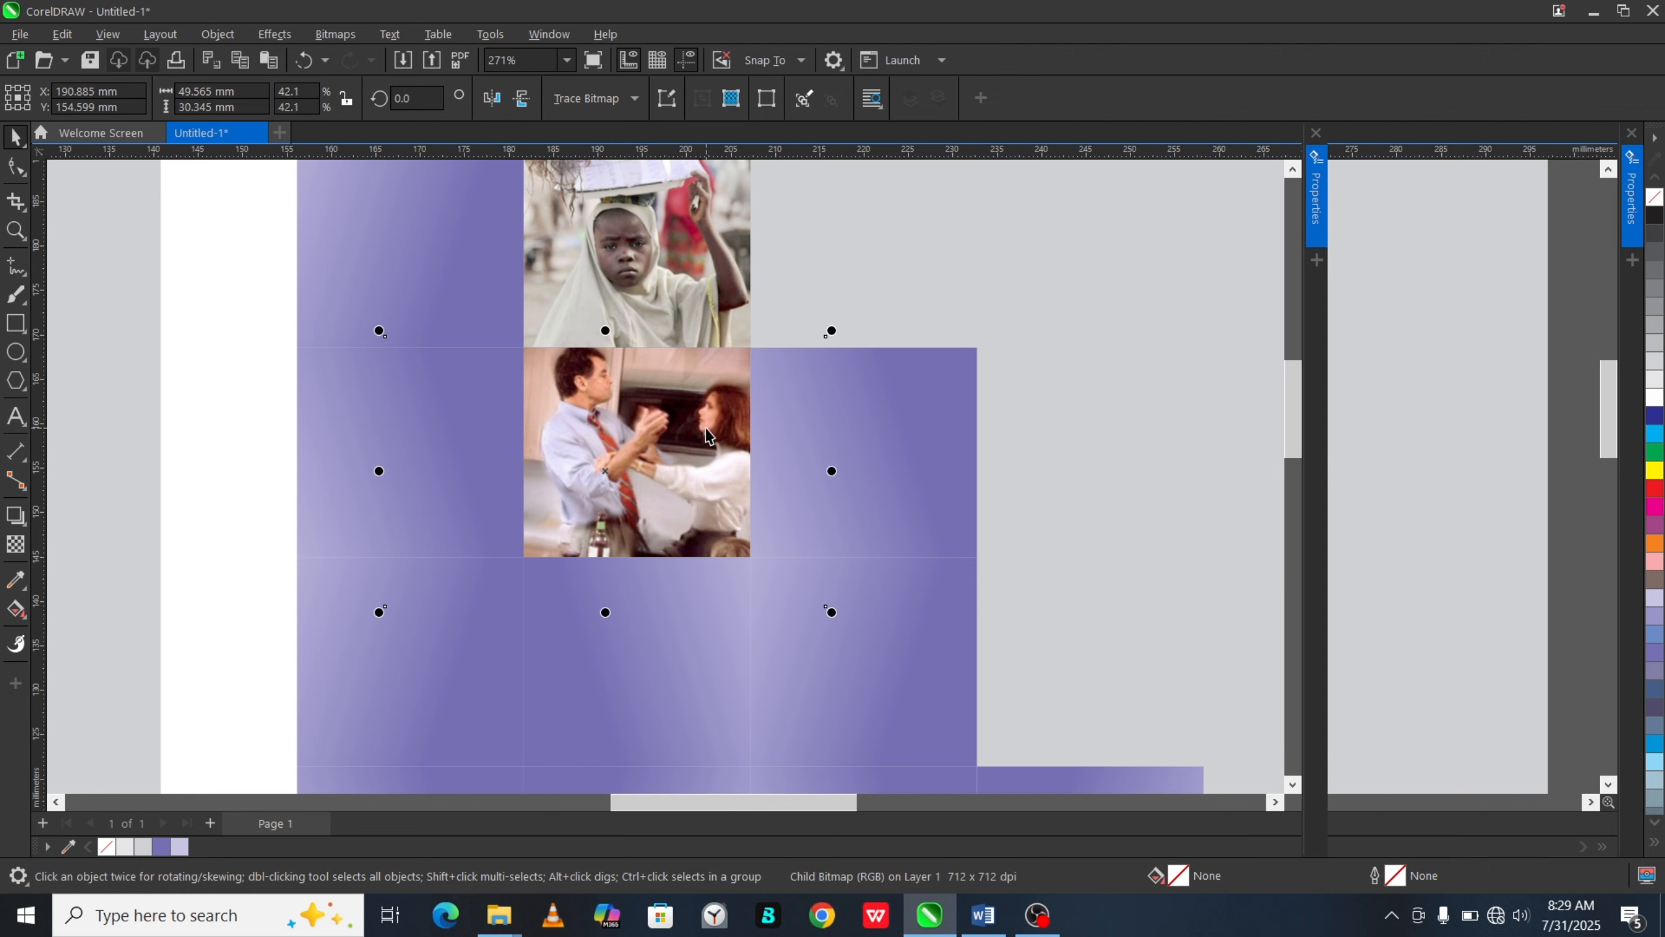
left_click_drag(1449, 505, 1447, 505)
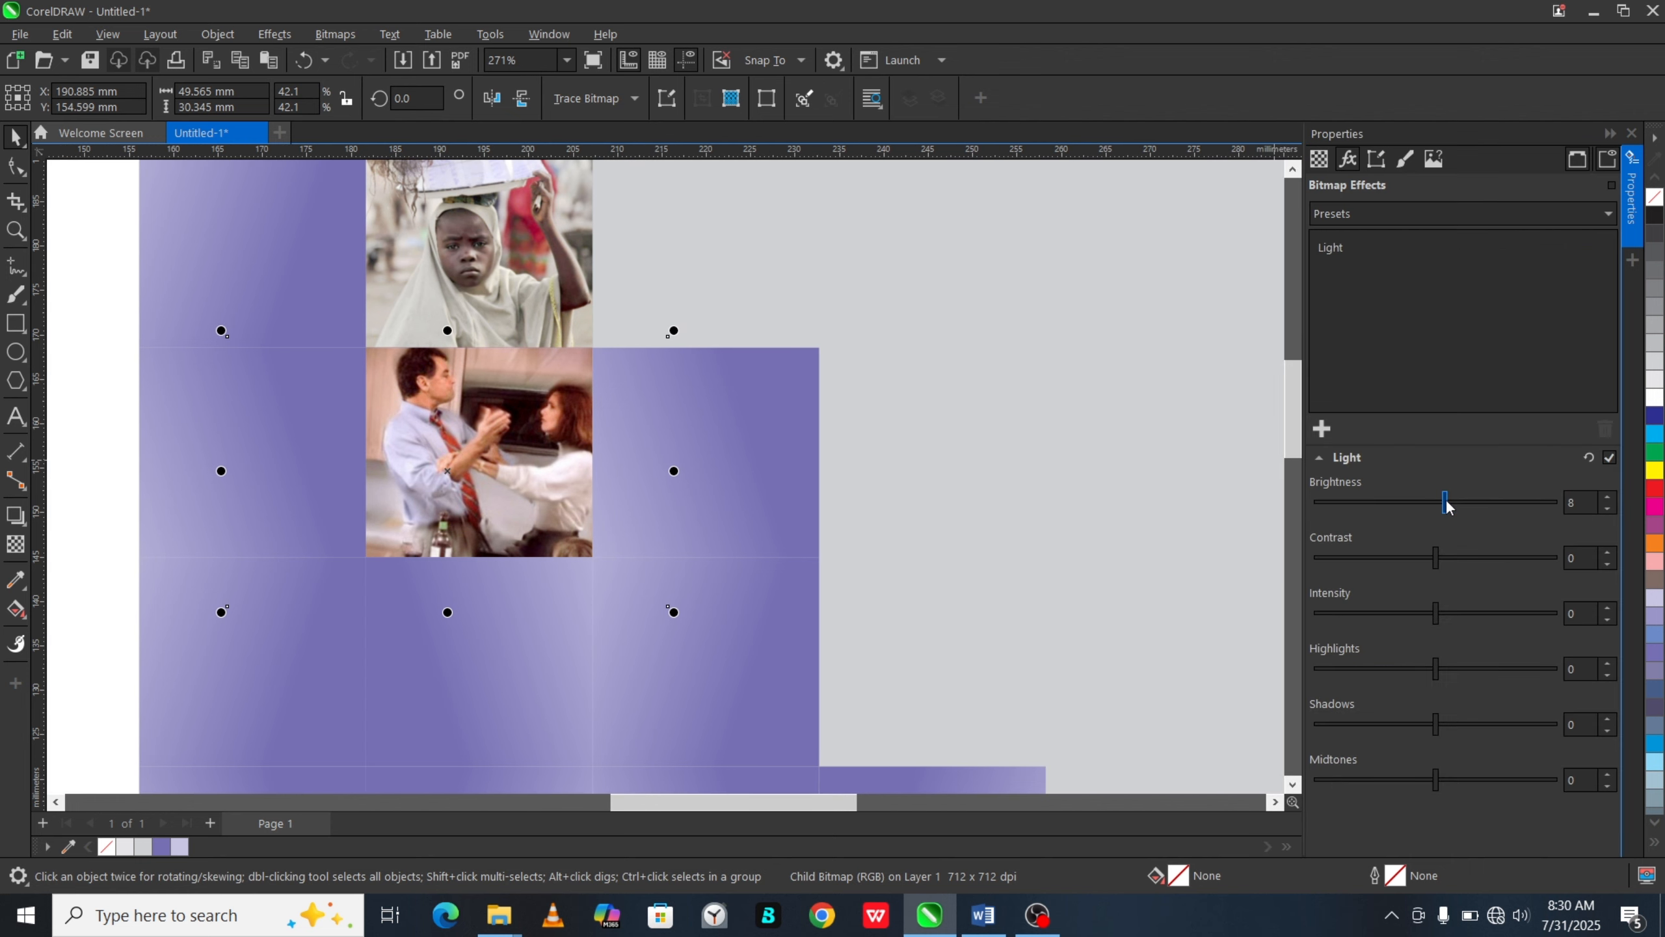
left_click(1607, 135)
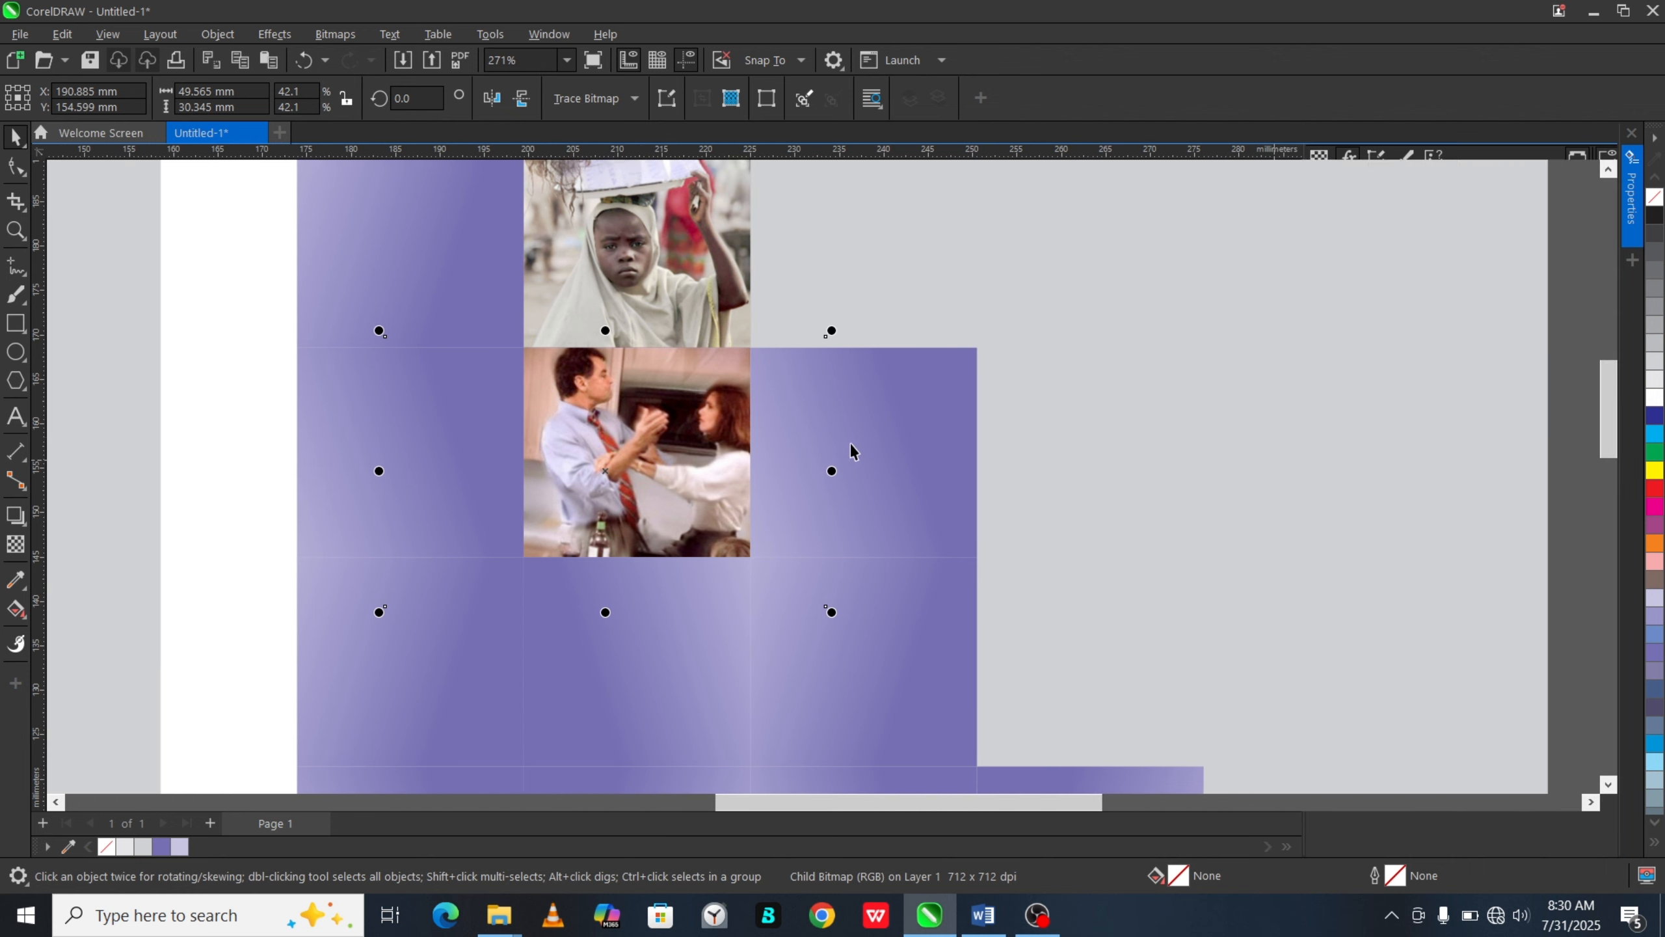
scroll(845, 433, "down", 4)
scroll(803, 677, "up", 1)
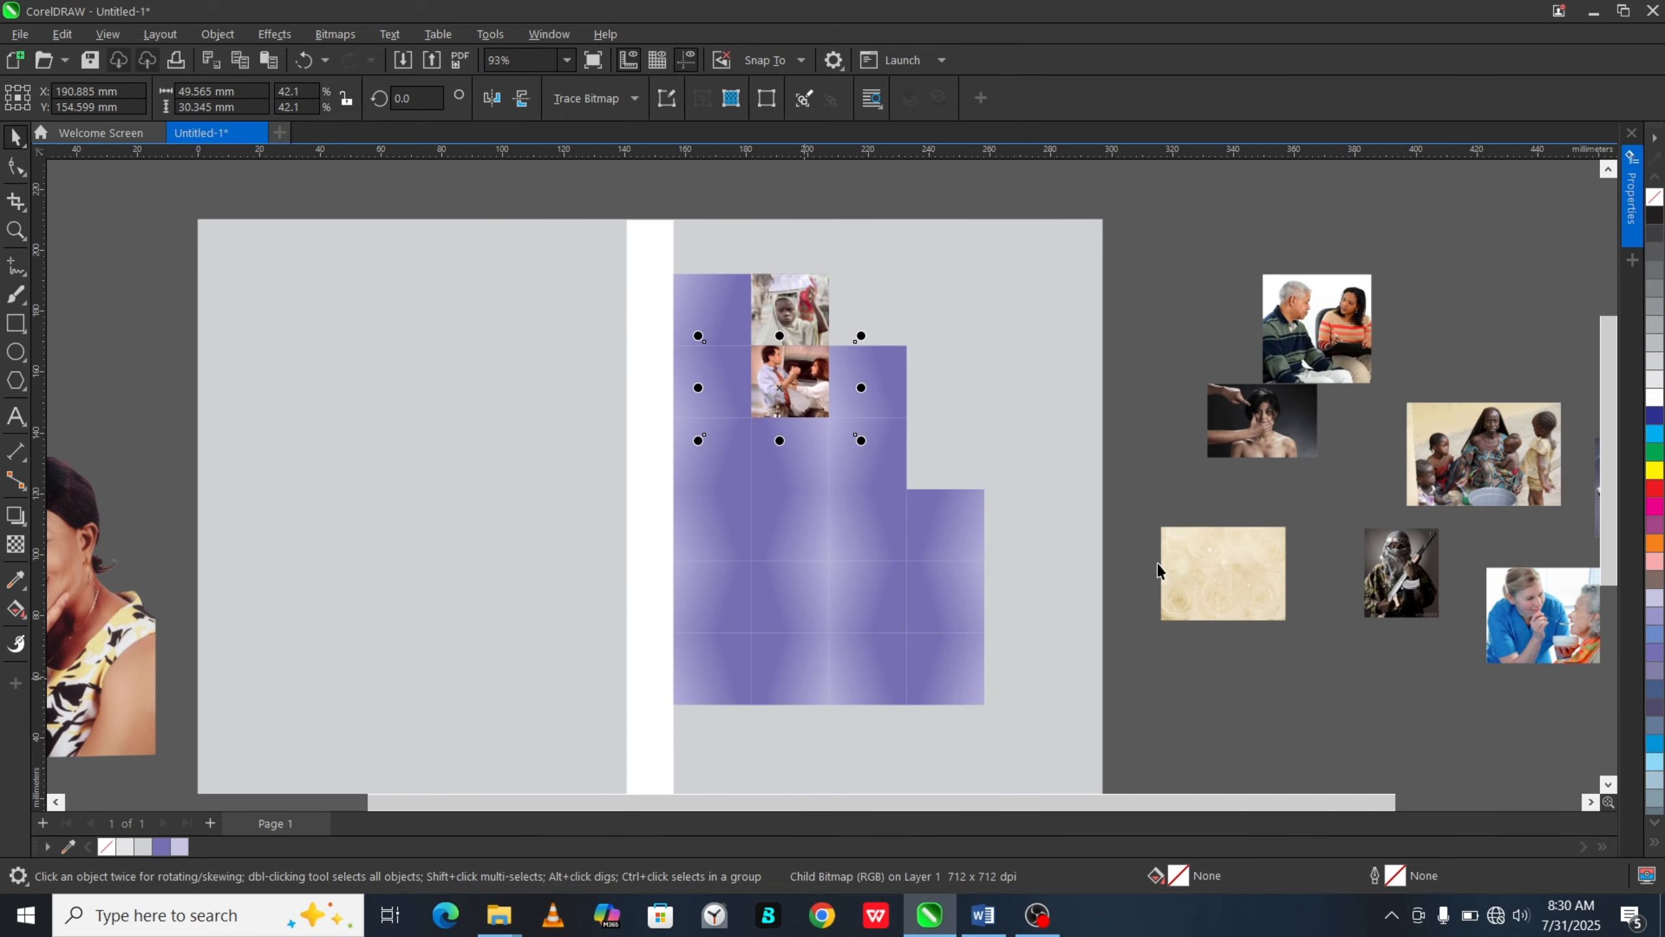
Step: Enlarge the photo of the woman with a hand over her mouth to about 87 by 58 mm and place it beside the page
left_click(1282, 448)
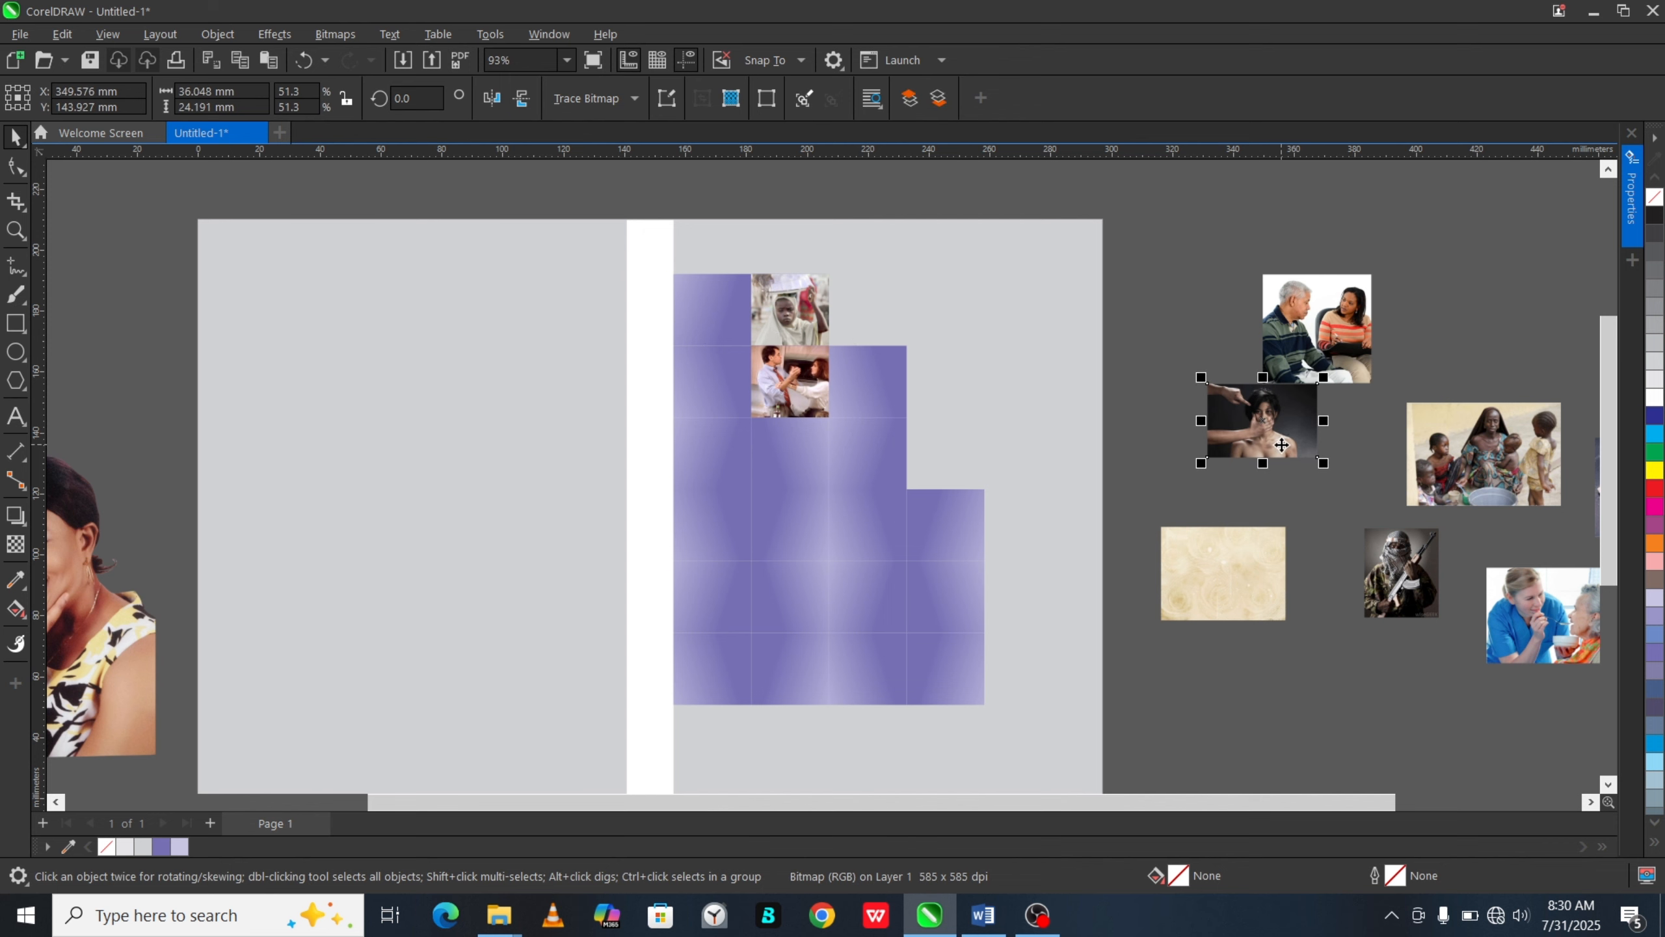
left_click_drag(1281, 445, 1433, 585)
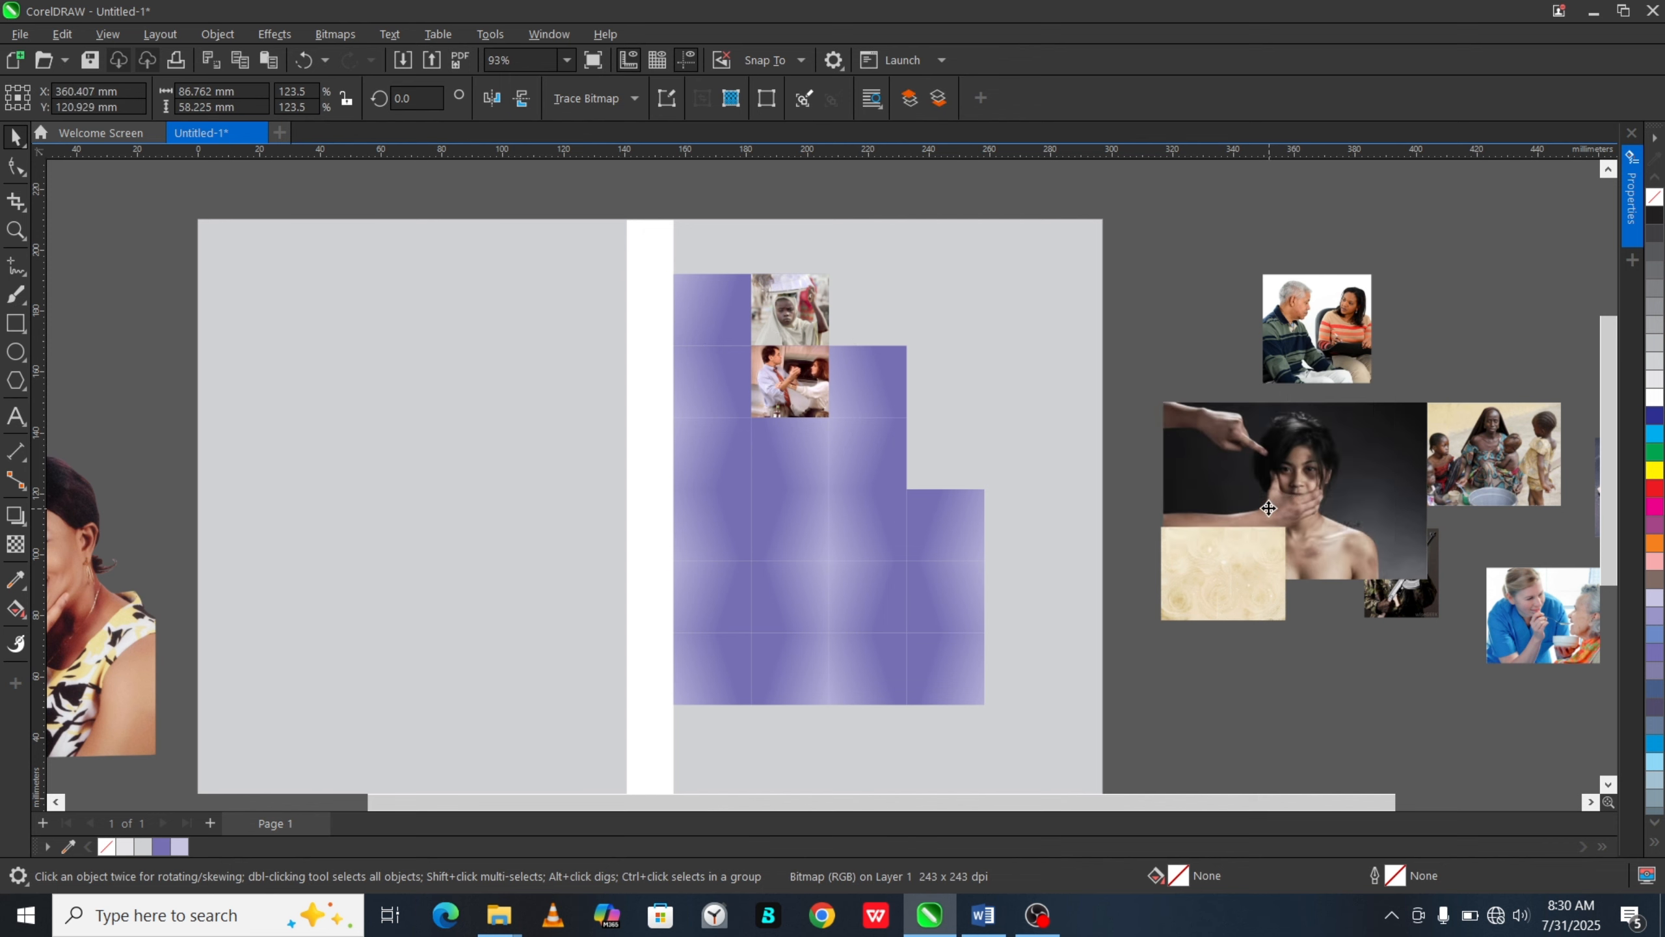
left_click_drag(1373, 510, 1341, 472)
left_click(1632, 210)
left_click(1610, 134)
Step: PowerClip the silenced woman photo inside the first square of the third row and scale it to about 68 by 46 mm
right_click(1264, 459)
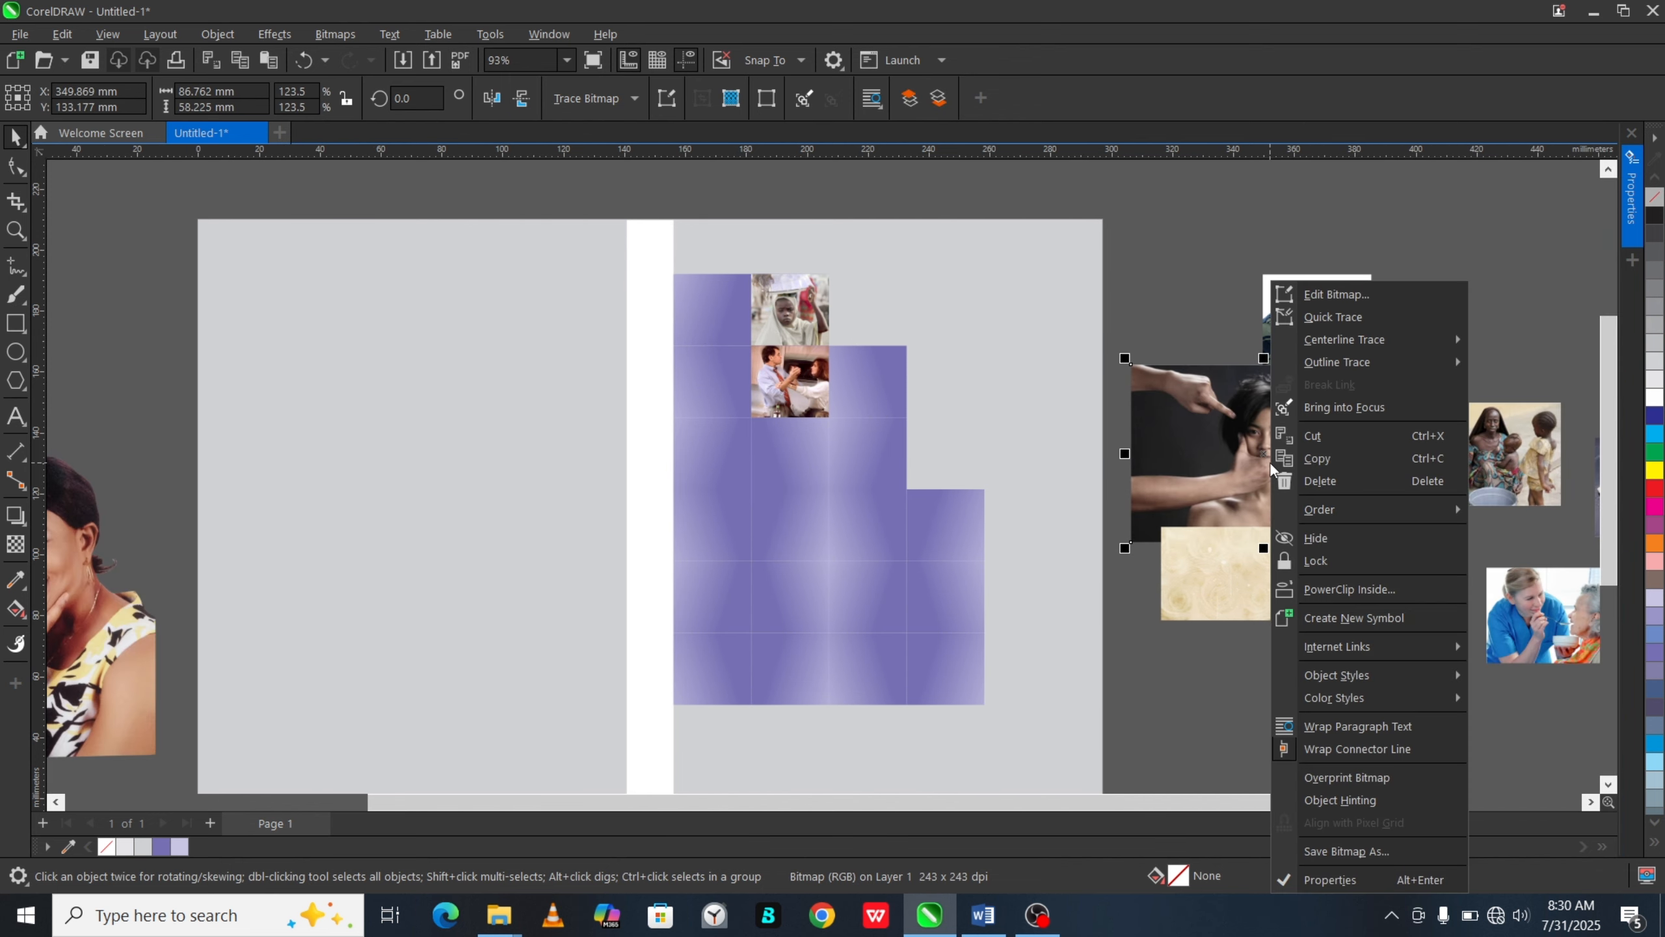
left_click(1315, 594)
left_click(700, 457)
left_click(708, 456, "ctrl")
left_click_drag(850, 360, 841, 391)
scroll(948, 424, "down", 1)
scroll(1098, 427, "up", 1)
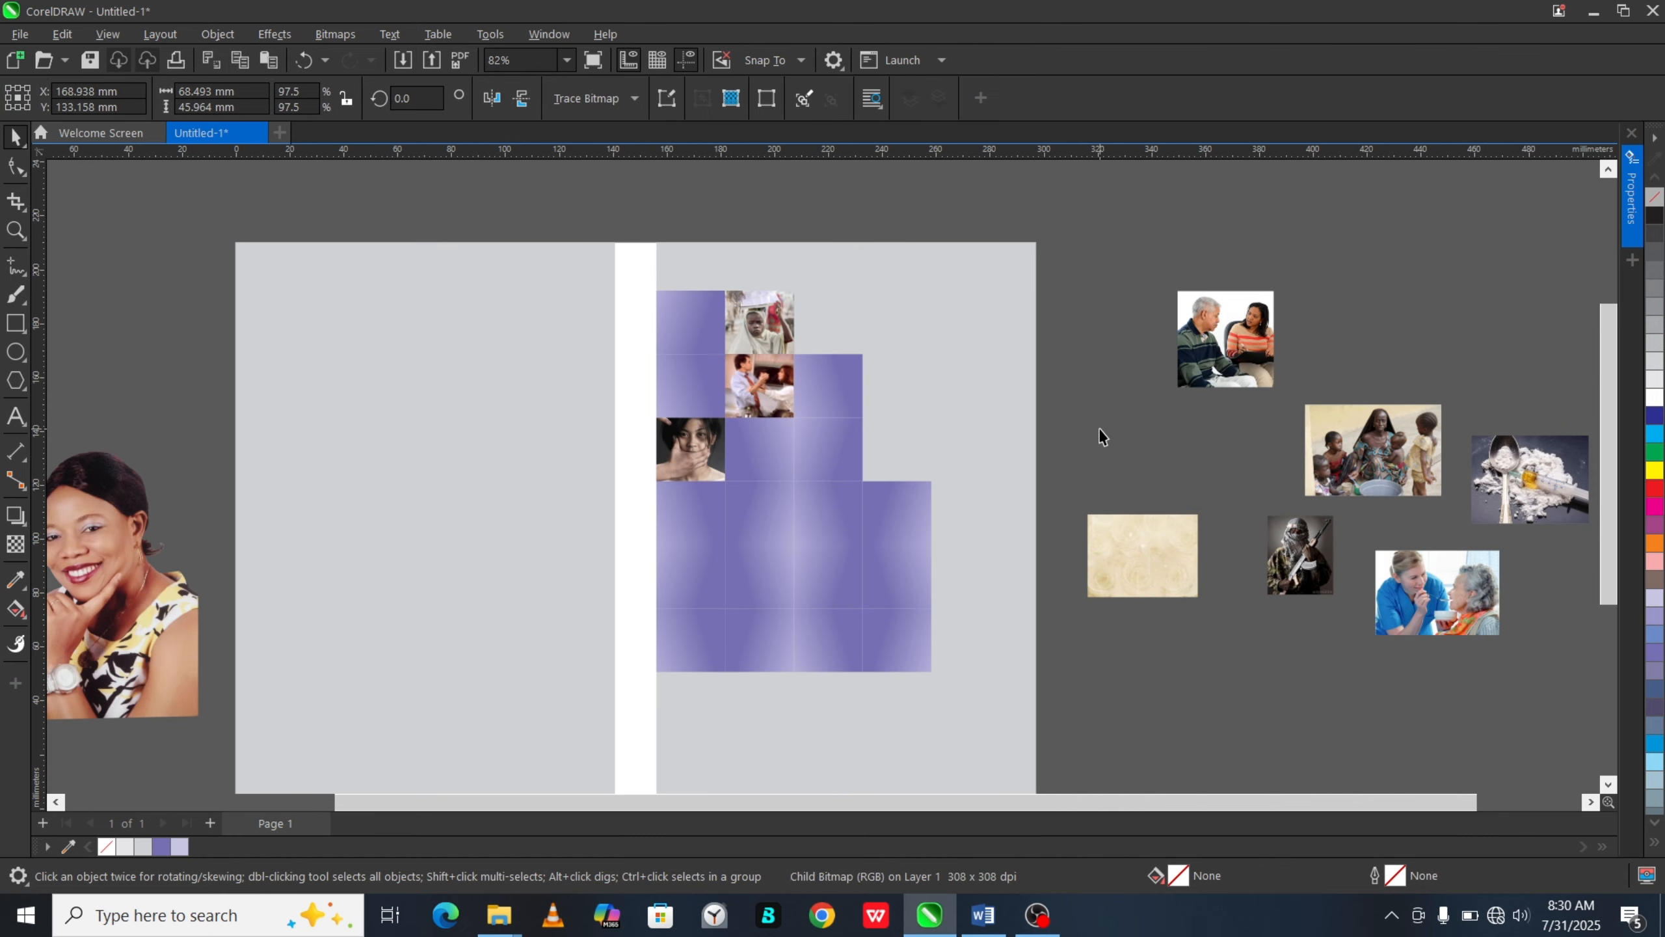
Step: Enlarge the masked gunman photo to about 76 by 91 mm and PowerClip it inside the third square of the third row
left_click_drag(1300, 555, 1264, 640)
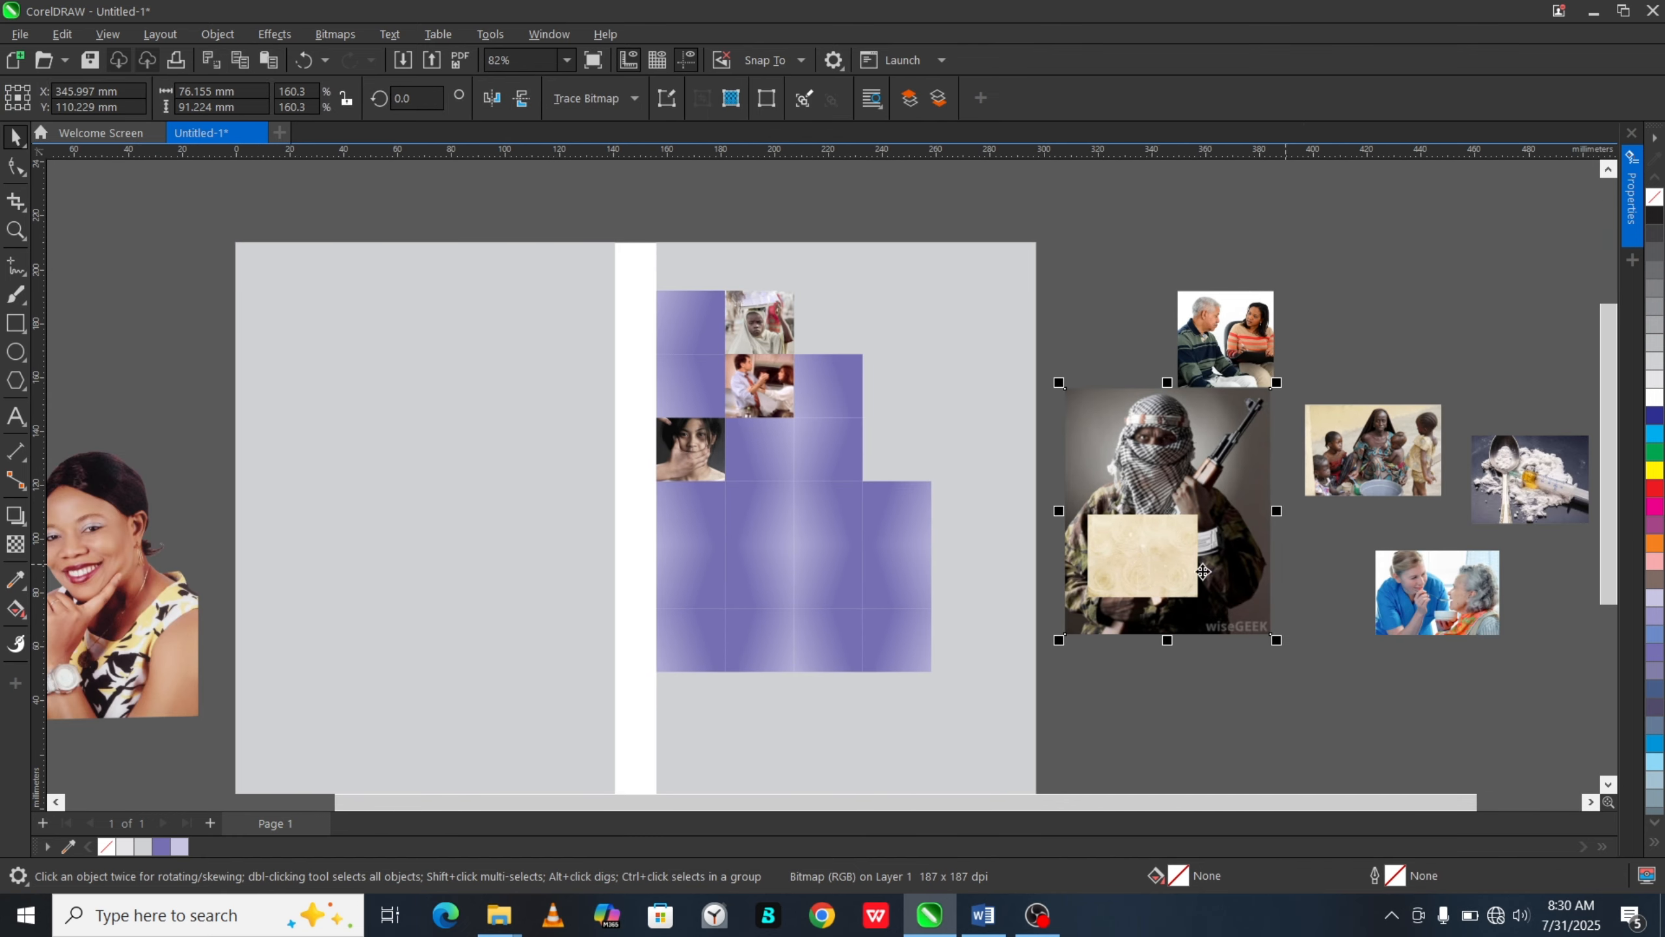
right_click(1196, 512)
left_click(1273, 590)
left_click(827, 458)
Step: Scale the clipped gunman photo to about 31 by 37 mm and shift it down so the head fits inside its square
left_click(827, 458, "ctrl")
left_click_drag(938, 321, 898, 396)
scroll(831, 460, "up", 1)
left_click_drag(833, 426, 834, 454)
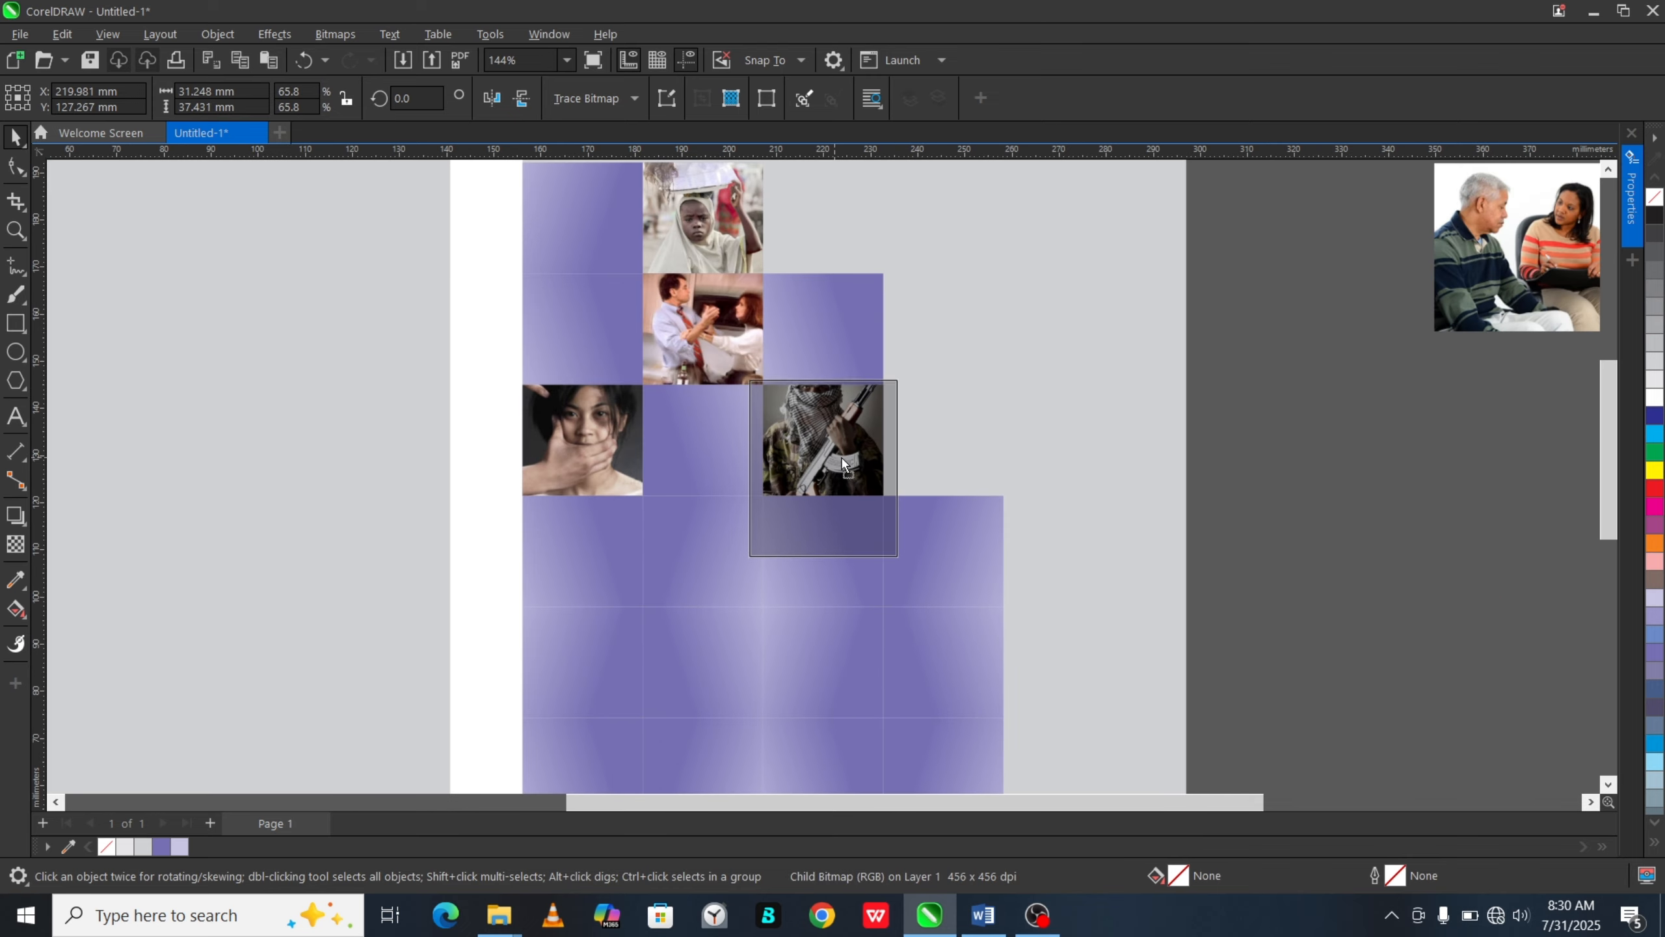
scroll(845, 426, "down", 1)
left_click(1052, 511)
Step: Move the photo of the caregiver with the elderly woman next to the page and enlarge it
left_click(692, 515)
left_click(692, 544)
left_click(693, 502)
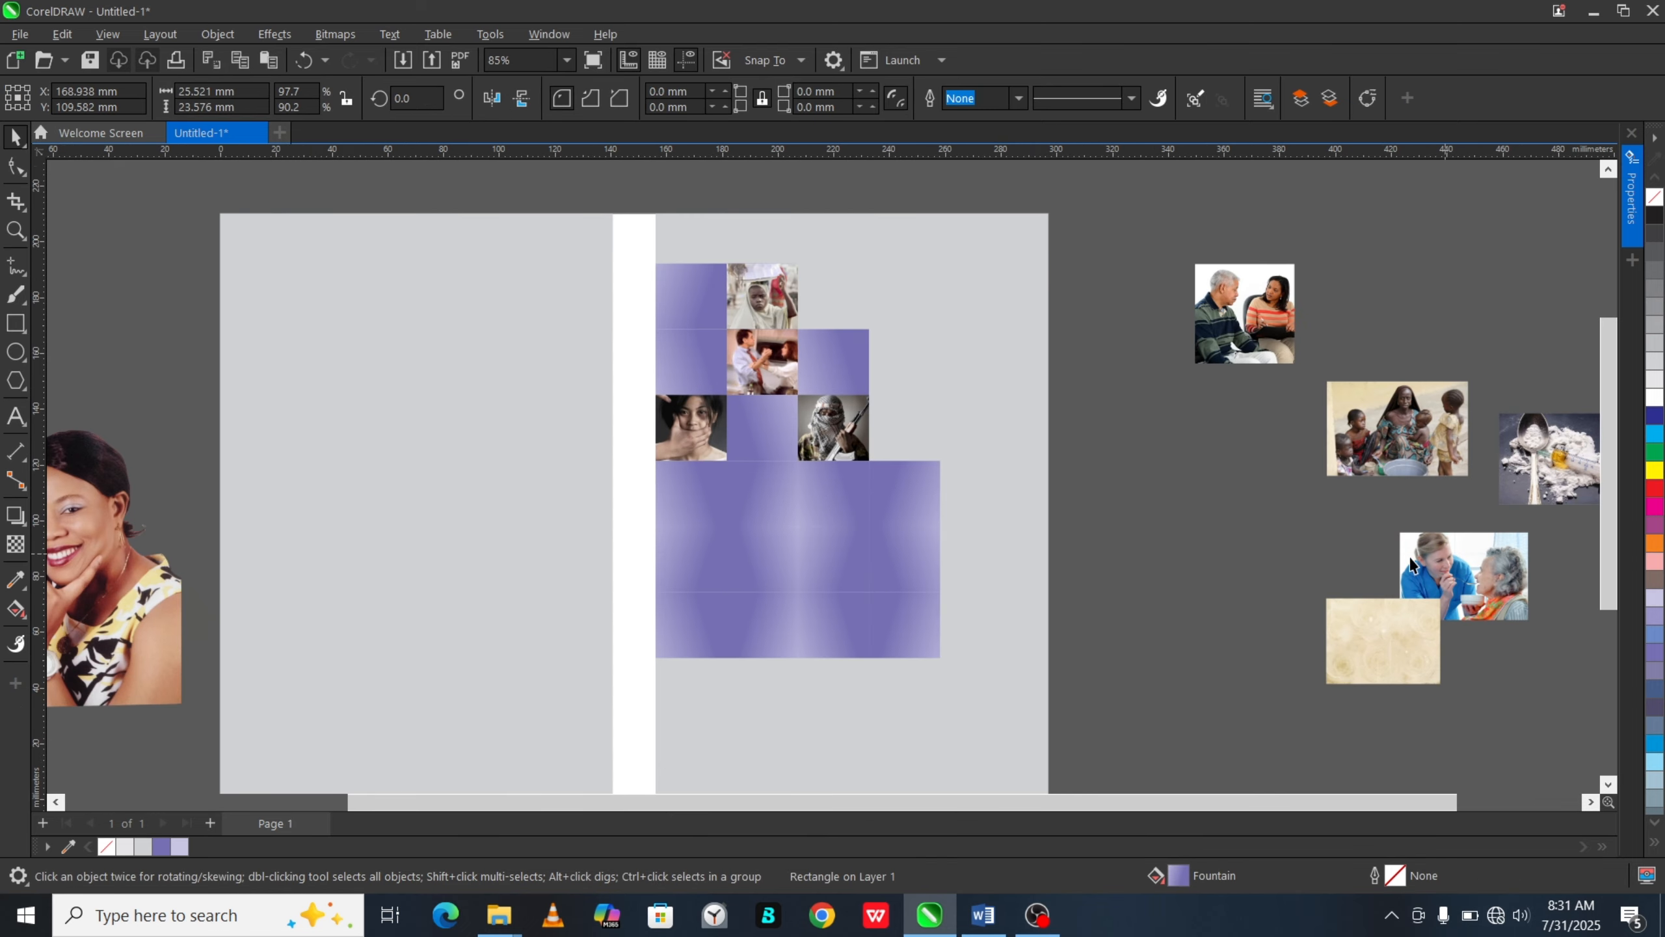
left_click_drag(1466, 569, 1173, 509)
left_click_drag(1242, 566, 1292, 600)
Step: PowerClip the caregiver photo inside the first square of the fourth row and scale it to about 35 by 24 mm
right_click(1235, 578)
left_click(1312, 590)
left_click(696, 492)
left_click(696, 492, "ctrl")
scroll(715, 459, "up", 1)
left_click_drag(837, 406, 723, 484)
scroll(715, 537, "down", 1)
left_click(1082, 525)
Step: Move the spoon and powder photo beside the page and PowerClip it inside the fourth square of the fifth row
left_click_drag(1458, 501, 1130, 551)
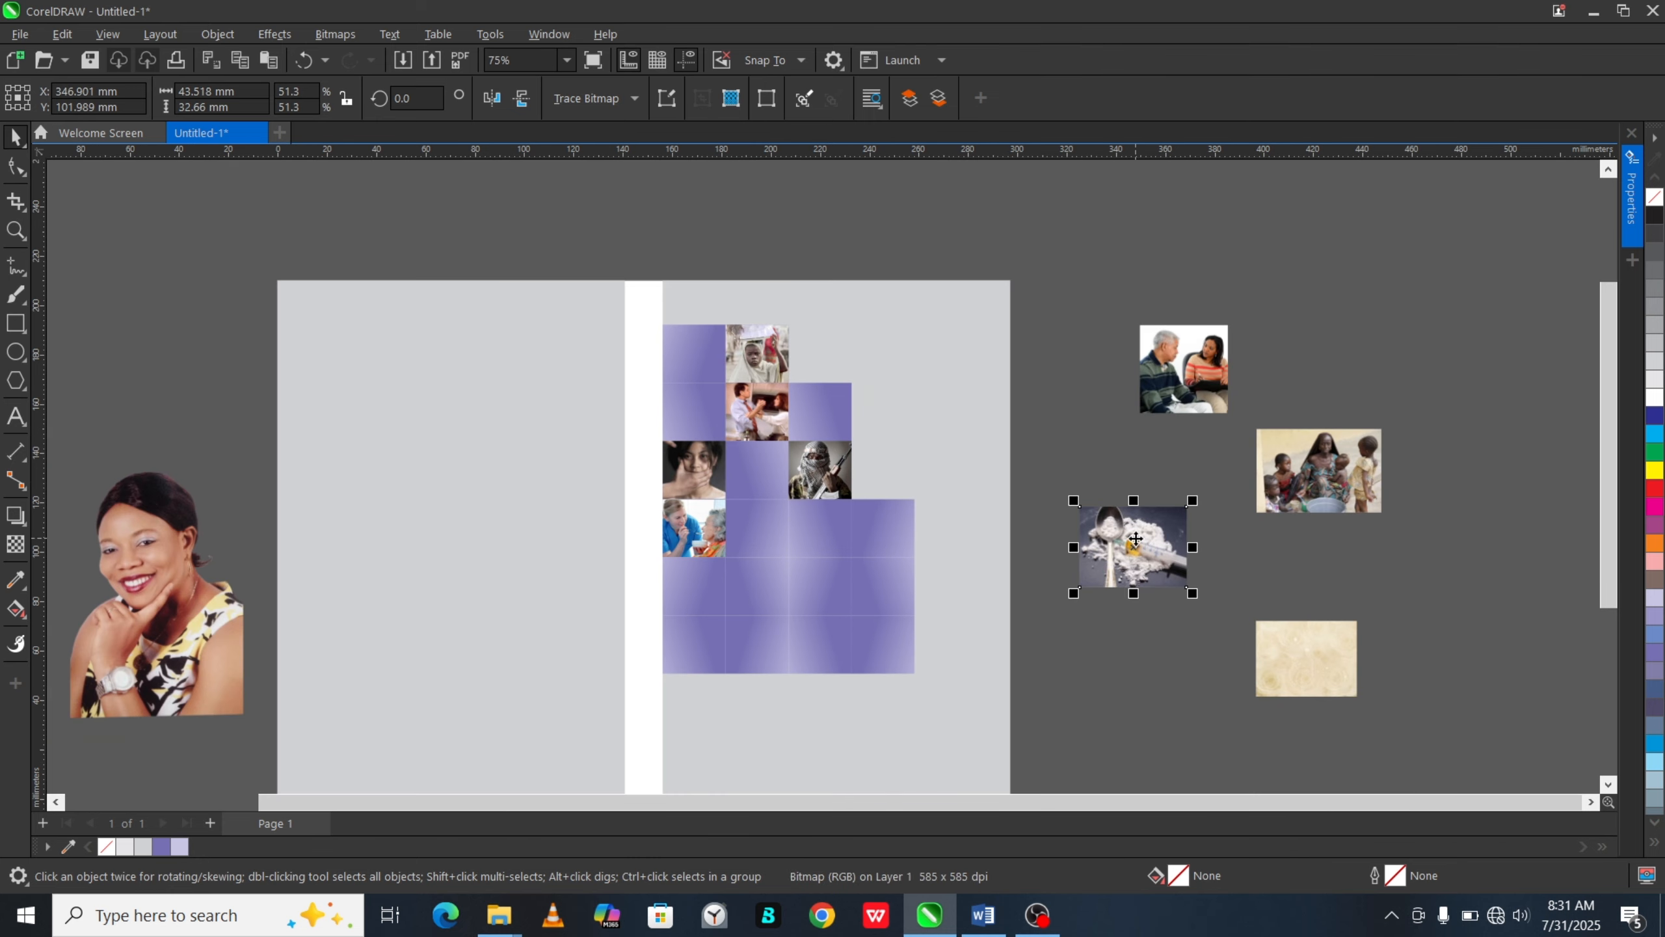
right_click(1129, 552)
left_click(1204, 590)
left_click(883, 591)
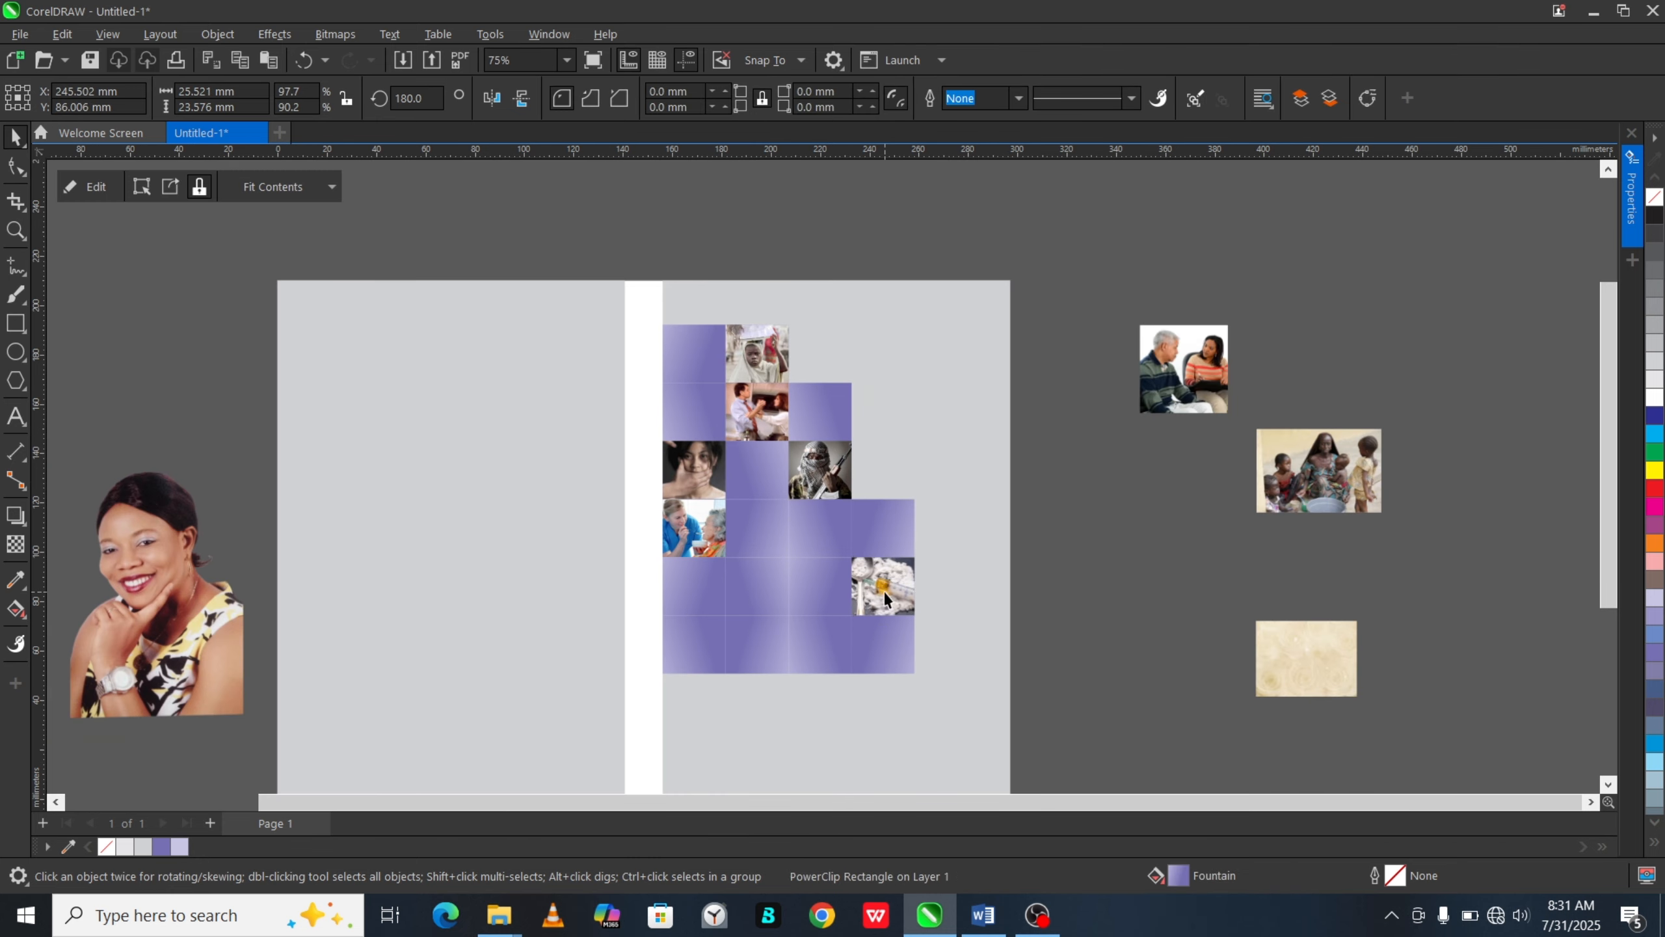
Step: Scale down the clipped spoon and powder photo so it fits its square
left_click(884, 591, "ctrl")
scroll(884, 603, "up", 4)
left_click_drag(983, 473, 968, 486)
scroll(898, 529, "down", 1)
scroll(898, 528, "down", 1)
left_click(1049, 499)
Step: Bring the mother-with-children and seated couple photos closer to the page, and PowerClip the couple inside the bottom row's second square
left_click_drag(1509, 411, 1219, 479)
left_click_drag(1359, 266, 1163, 349)
right_click(1163, 349)
left_click(1191, 590)
left_click(766, 636)
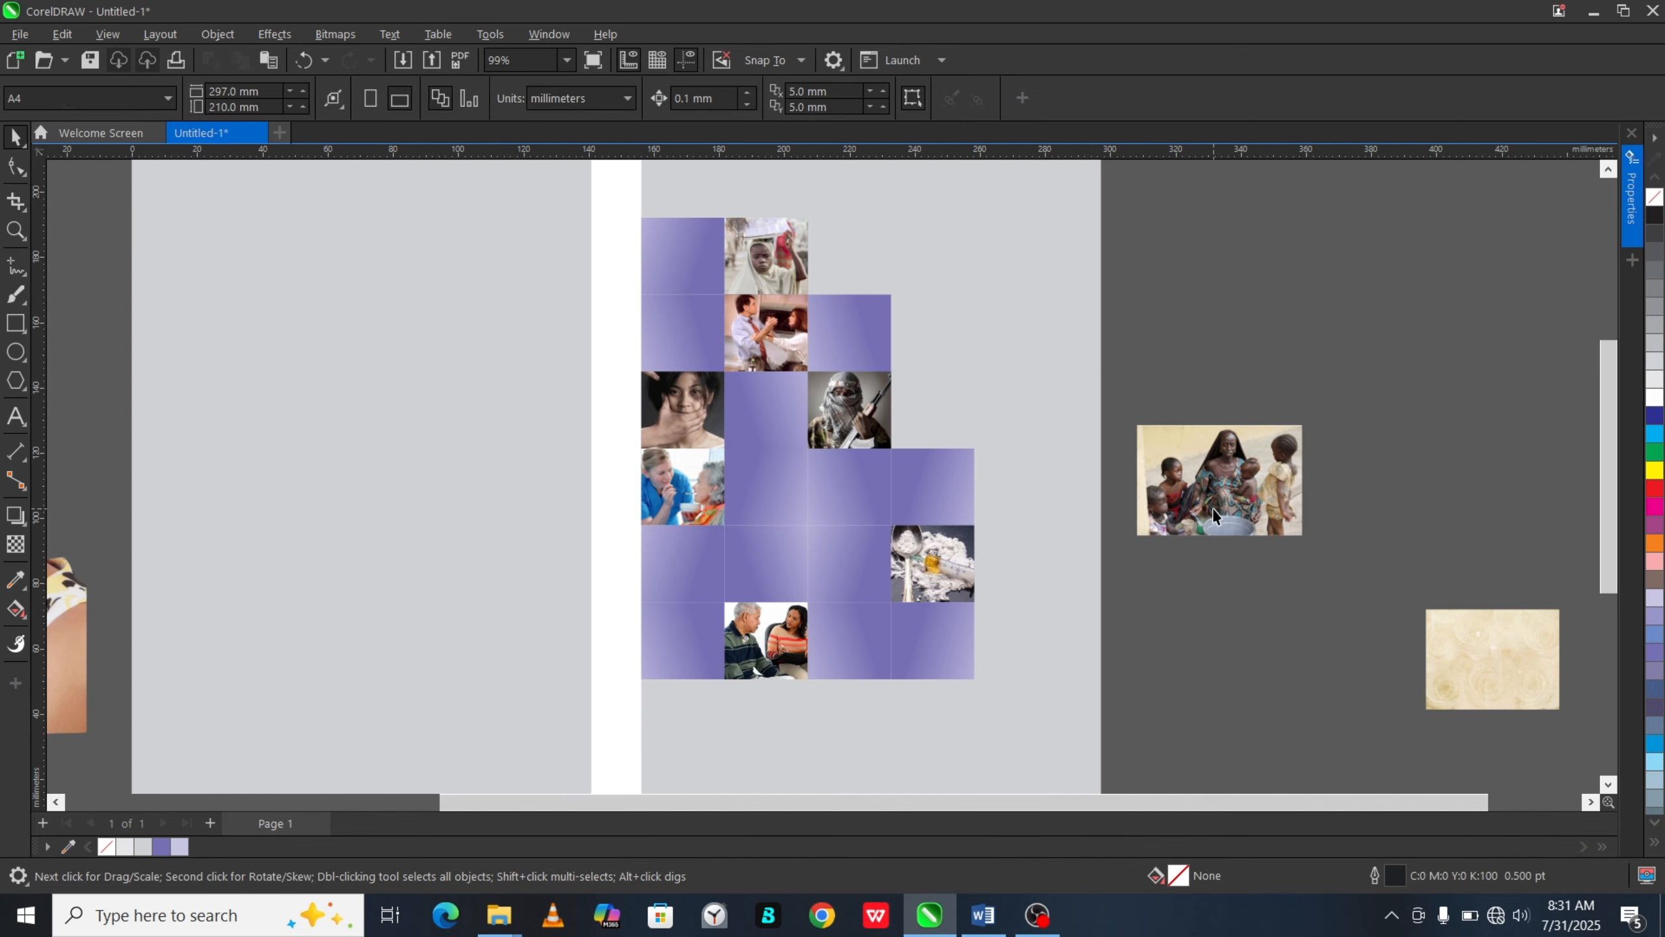
Step: PowerClip the mother-with-children photo inside the third square of the bottom row and scale it to about 41 by 28 mm
left_click(1217, 479)
right_click(1217, 479)
left_click(1270, 592)
left_click(850, 640)
scroll(851, 641, "up", 1)
left_click(851, 642, "ctrl")
left_click_drag(963, 558, 945, 572)
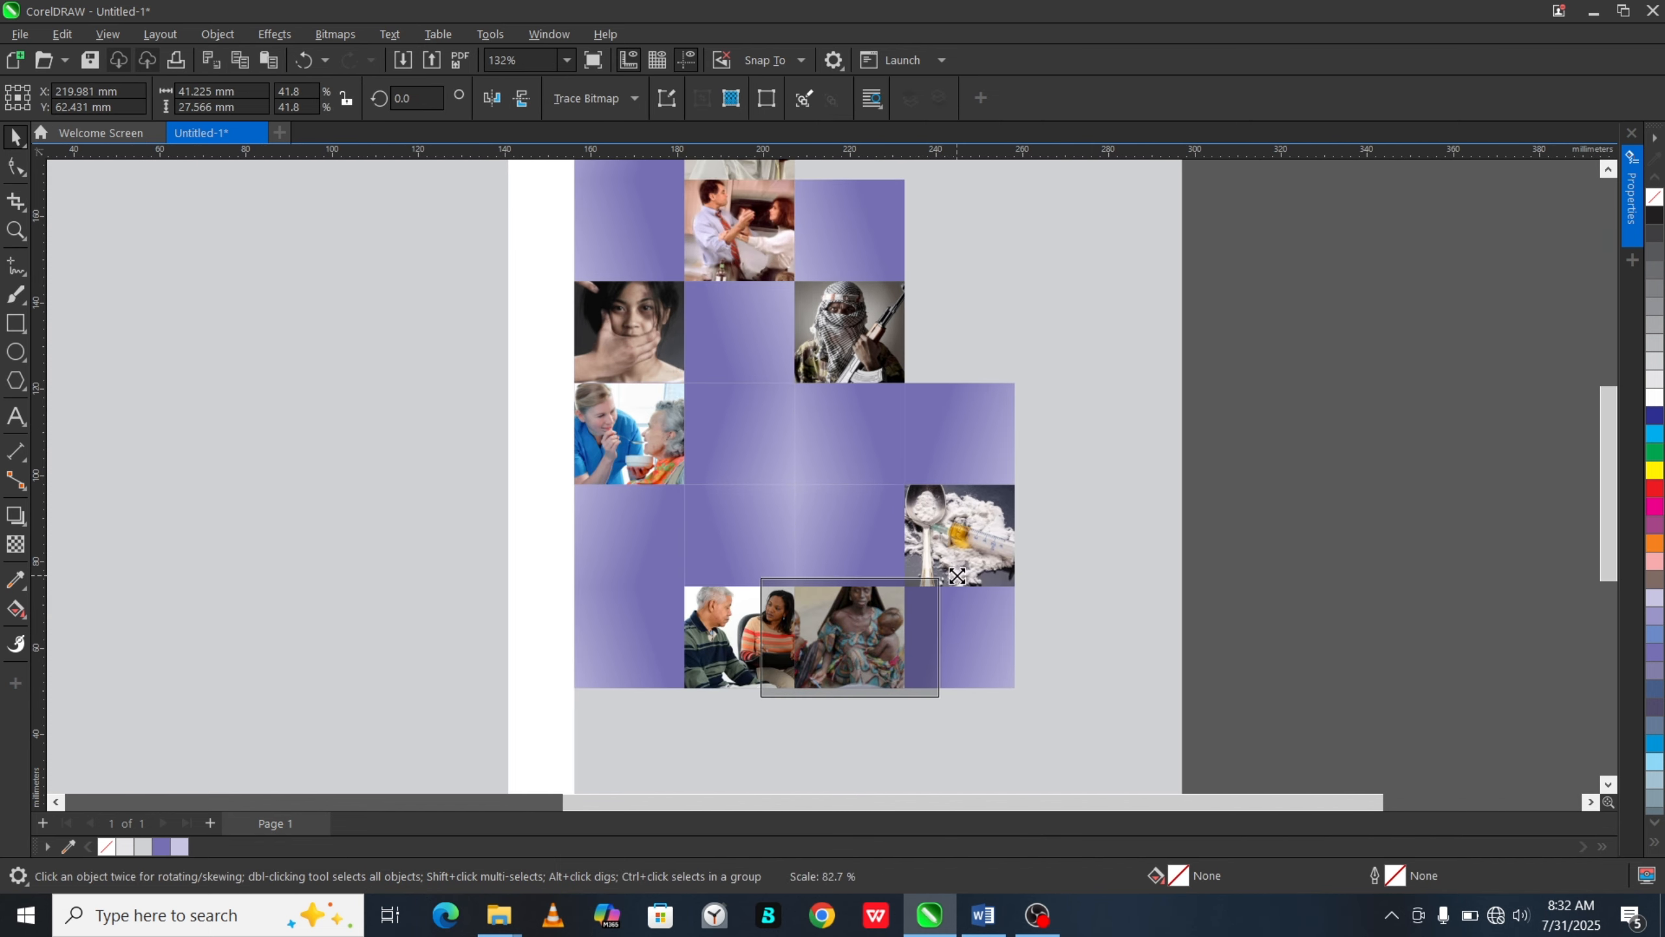
scroll(855, 638, "up", 1)
scroll(855, 639, "down", 2)
left_click(1188, 548)
Step: Move the cream texture image beside the page, PowerClip it inside the fourth square of the fourth row and adjust its scale
scroll(1188, 548, "down", 1)
left_click_drag(1350, 619, 1145, 450)
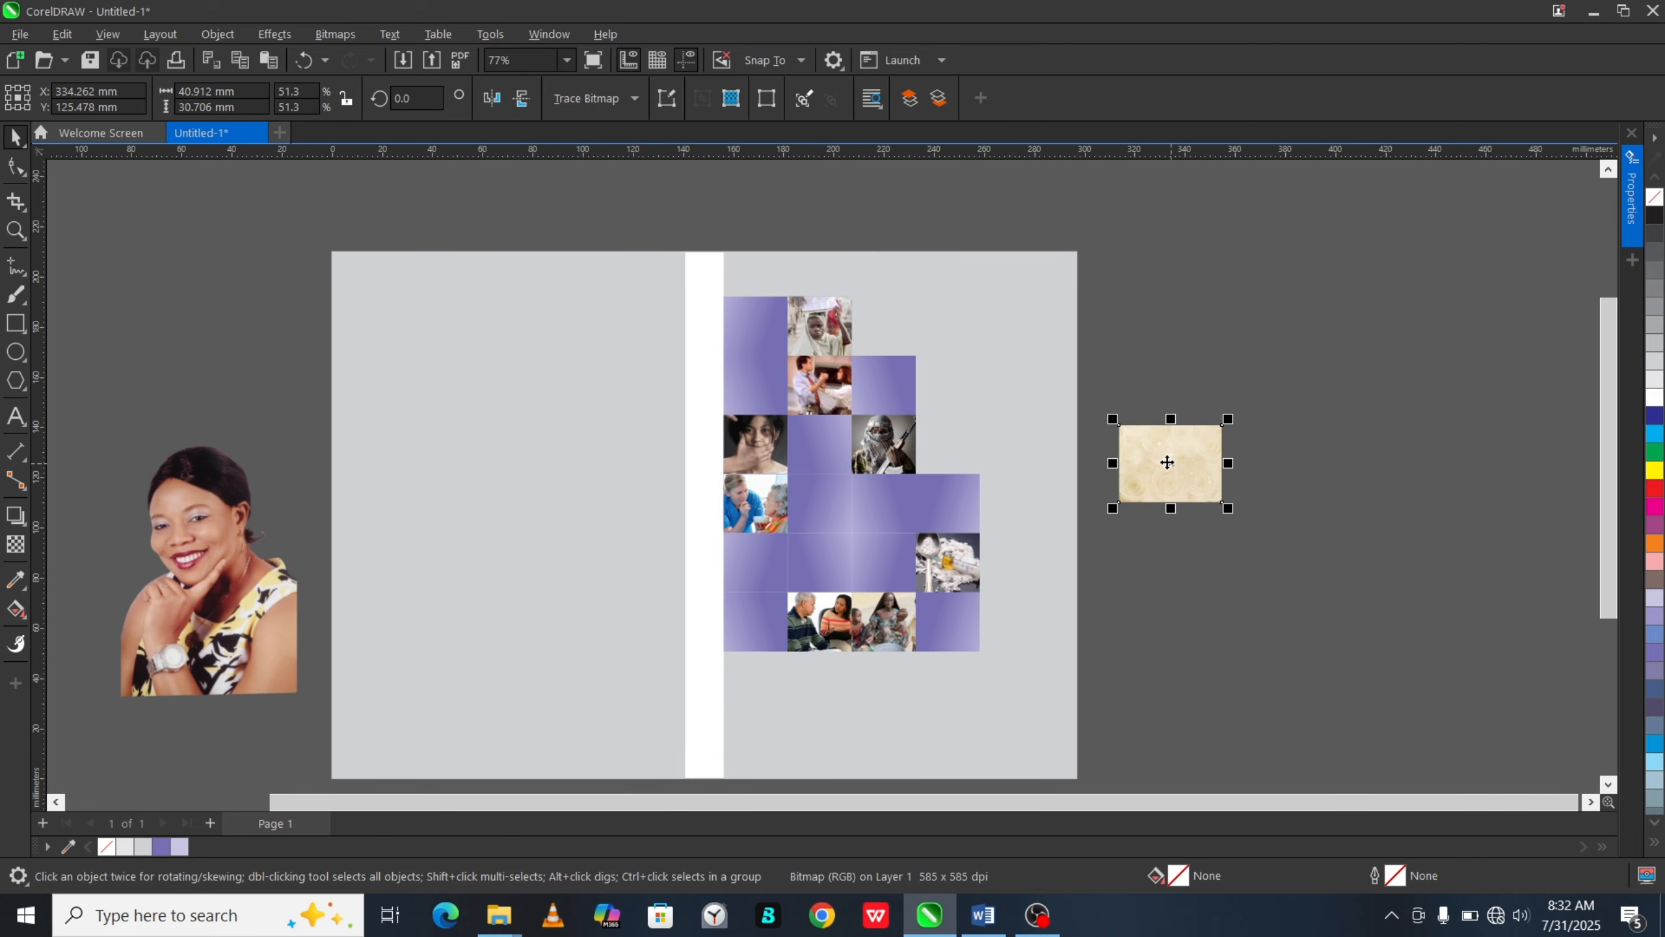
right_click(1151, 456)
left_click(1197, 591)
left_click(942, 504)
scroll(940, 506, "up", 1)
left_click(942, 506, "ctrl")
left_click_drag(1034, 439, 1038, 436)
left_click(1010, 513)
scroll(1009, 512, "down", 1)
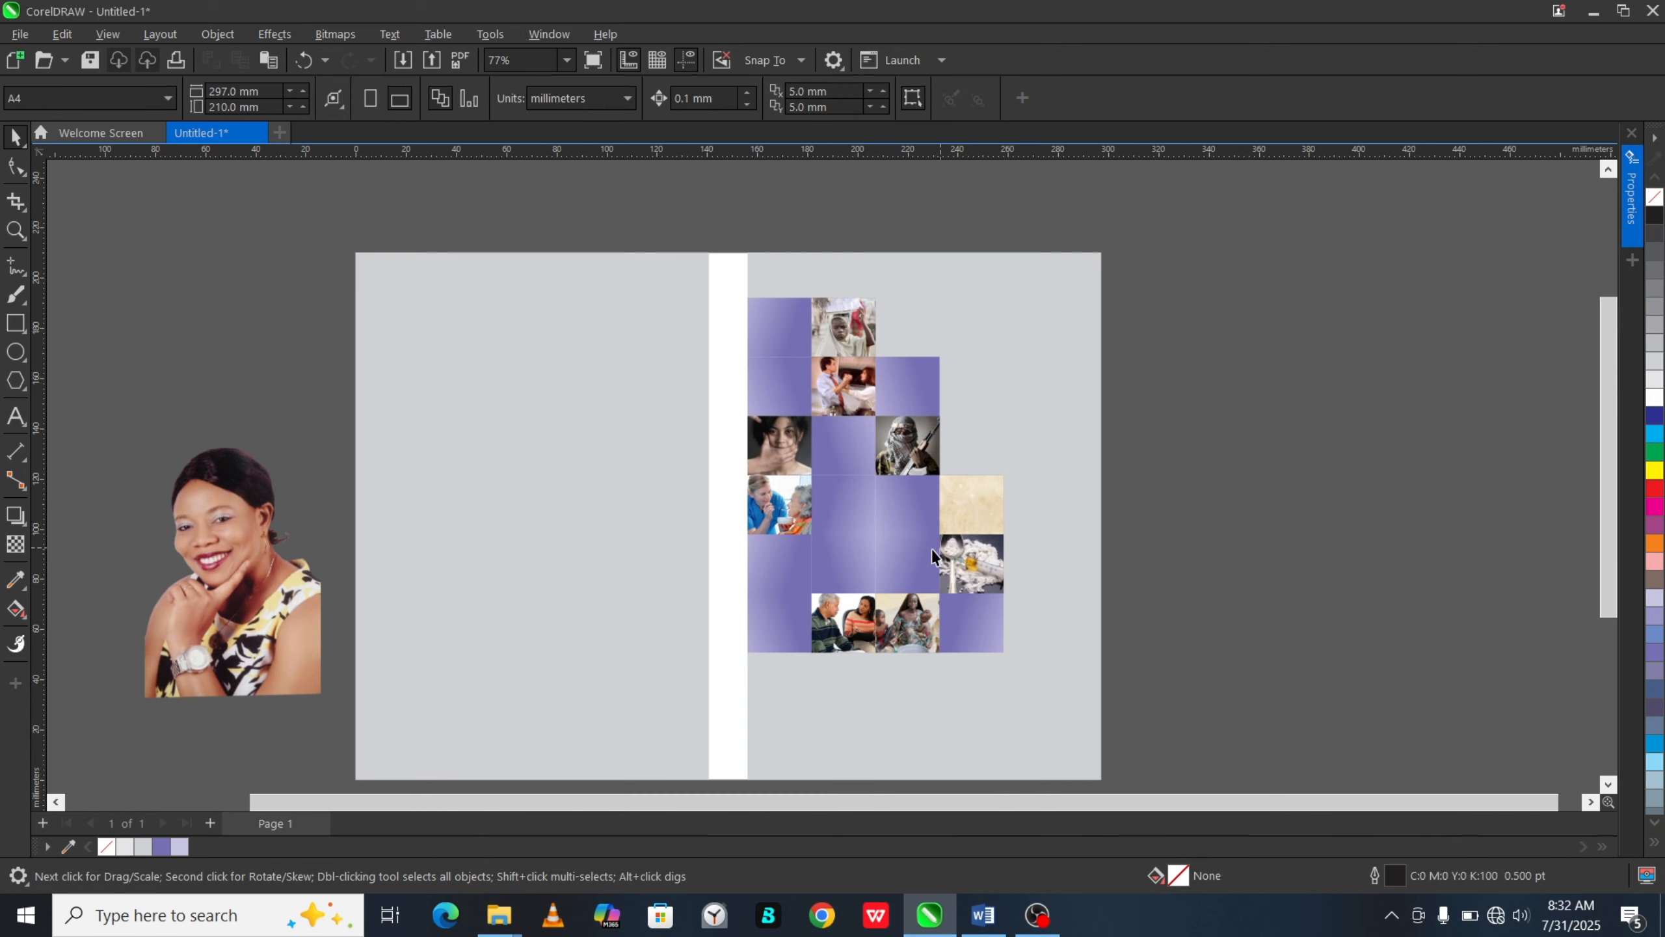
Step: Copy the caregiver photo out of its square and PowerClip the copy inside the first square of the fifth row
scroll(841, 556, "up", 1)
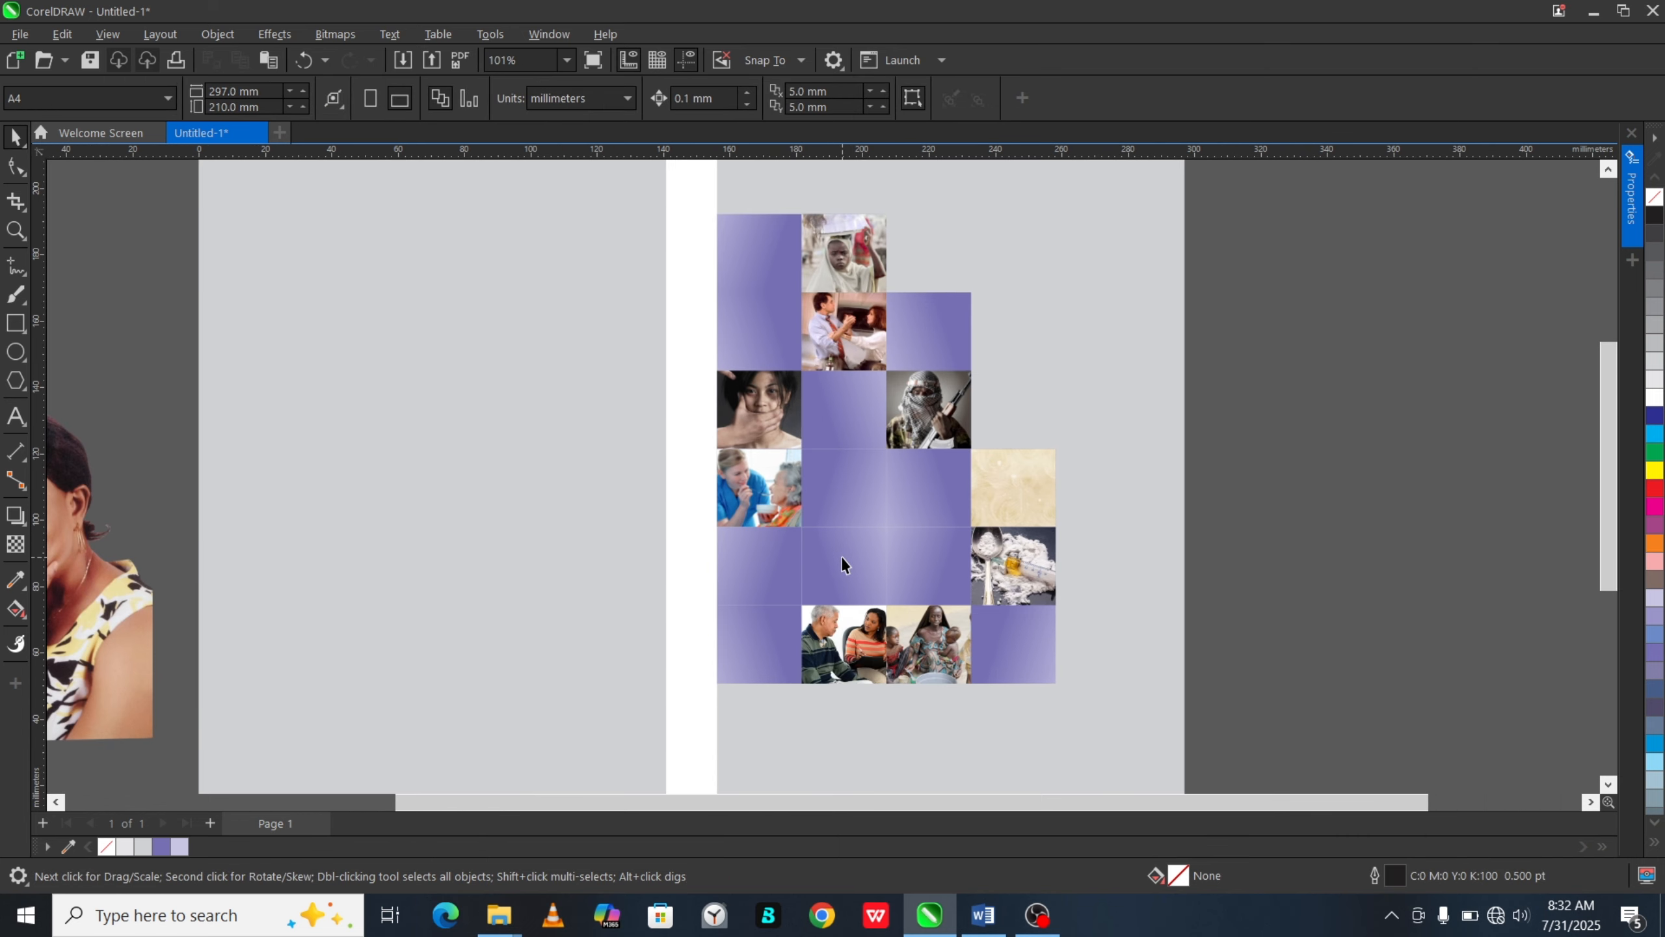
left_click(771, 496)
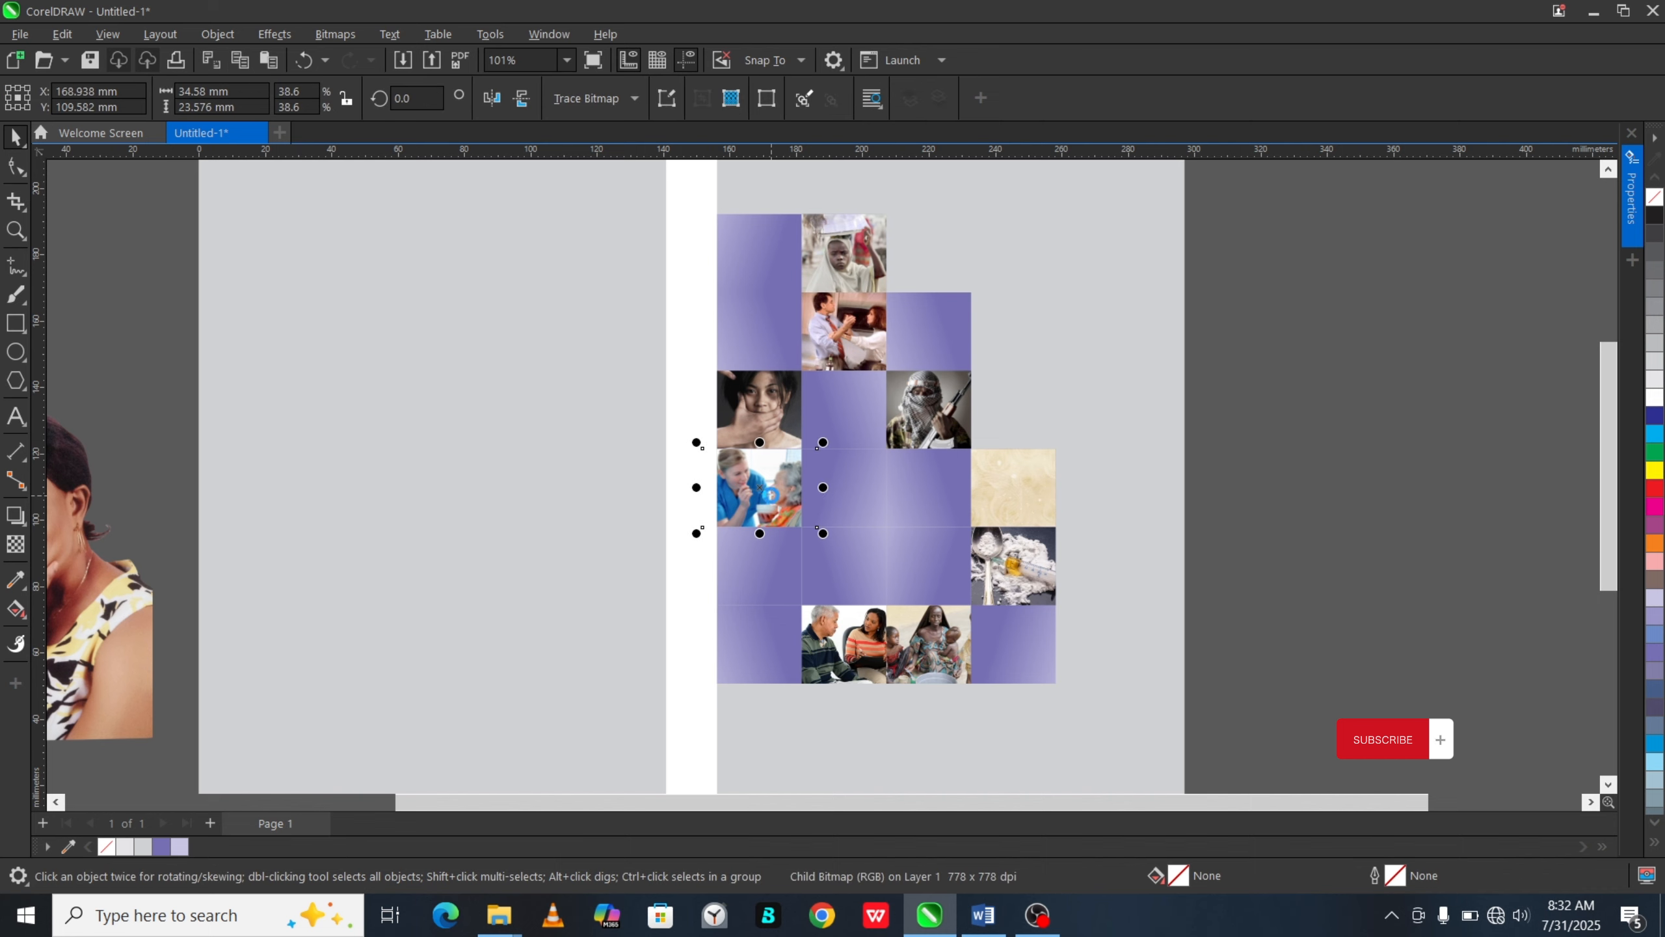
left_click_drag(771, 496, 1273, 502)
right_click(1274, 501)
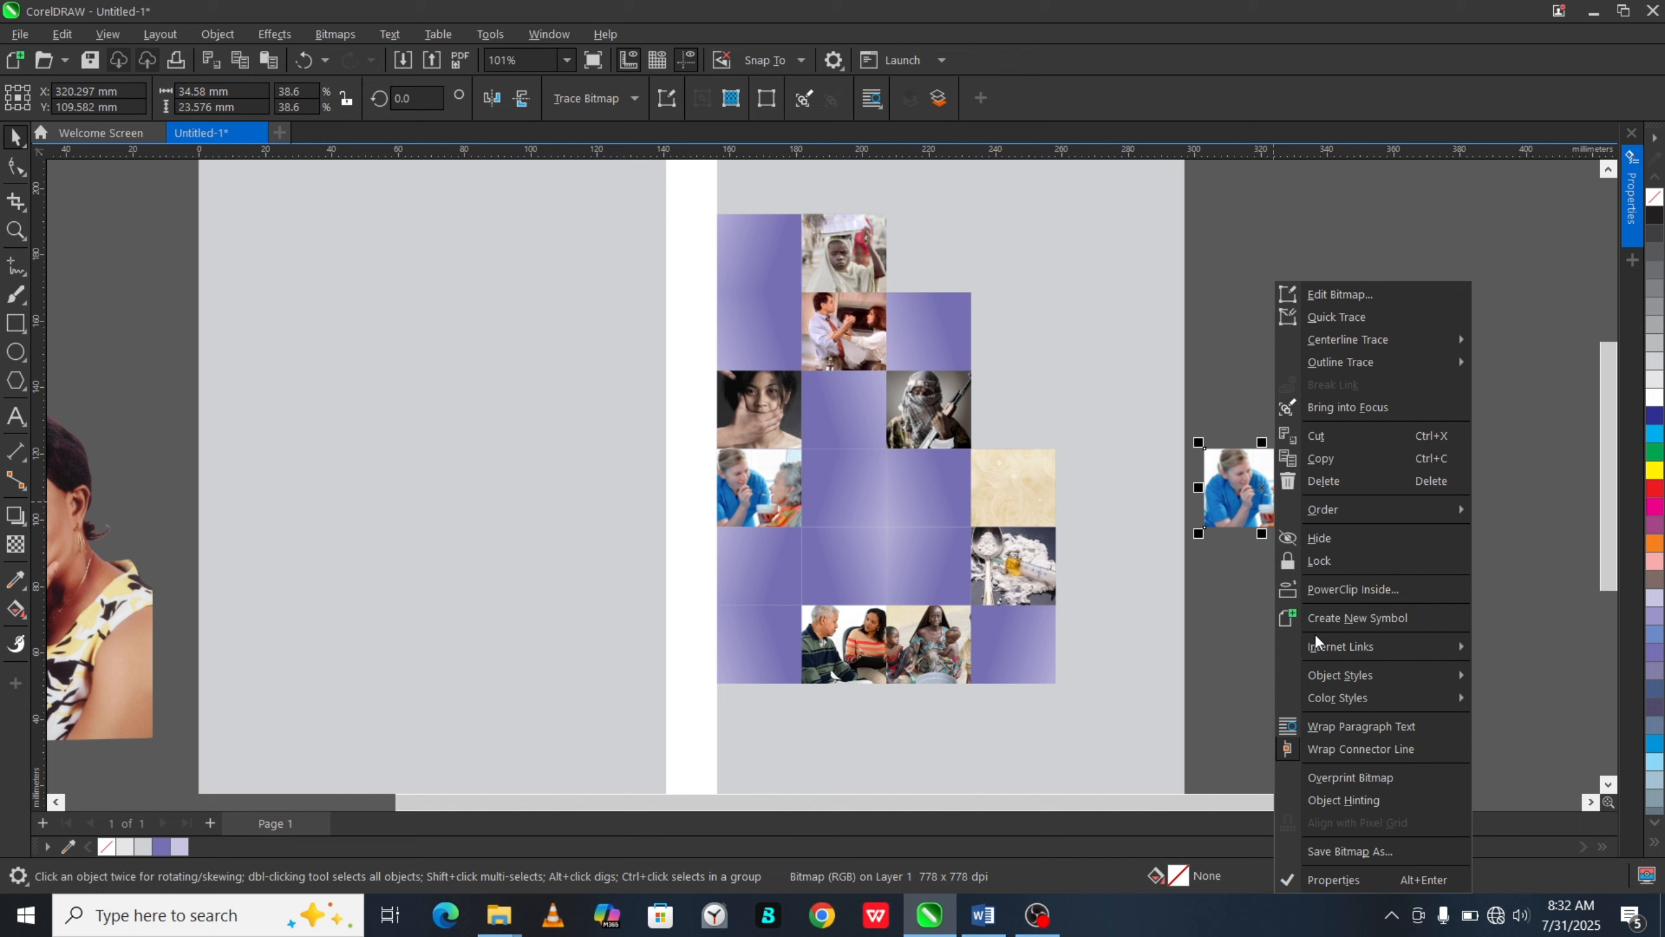
left_click(1332, 596)
left_click(758, 581)
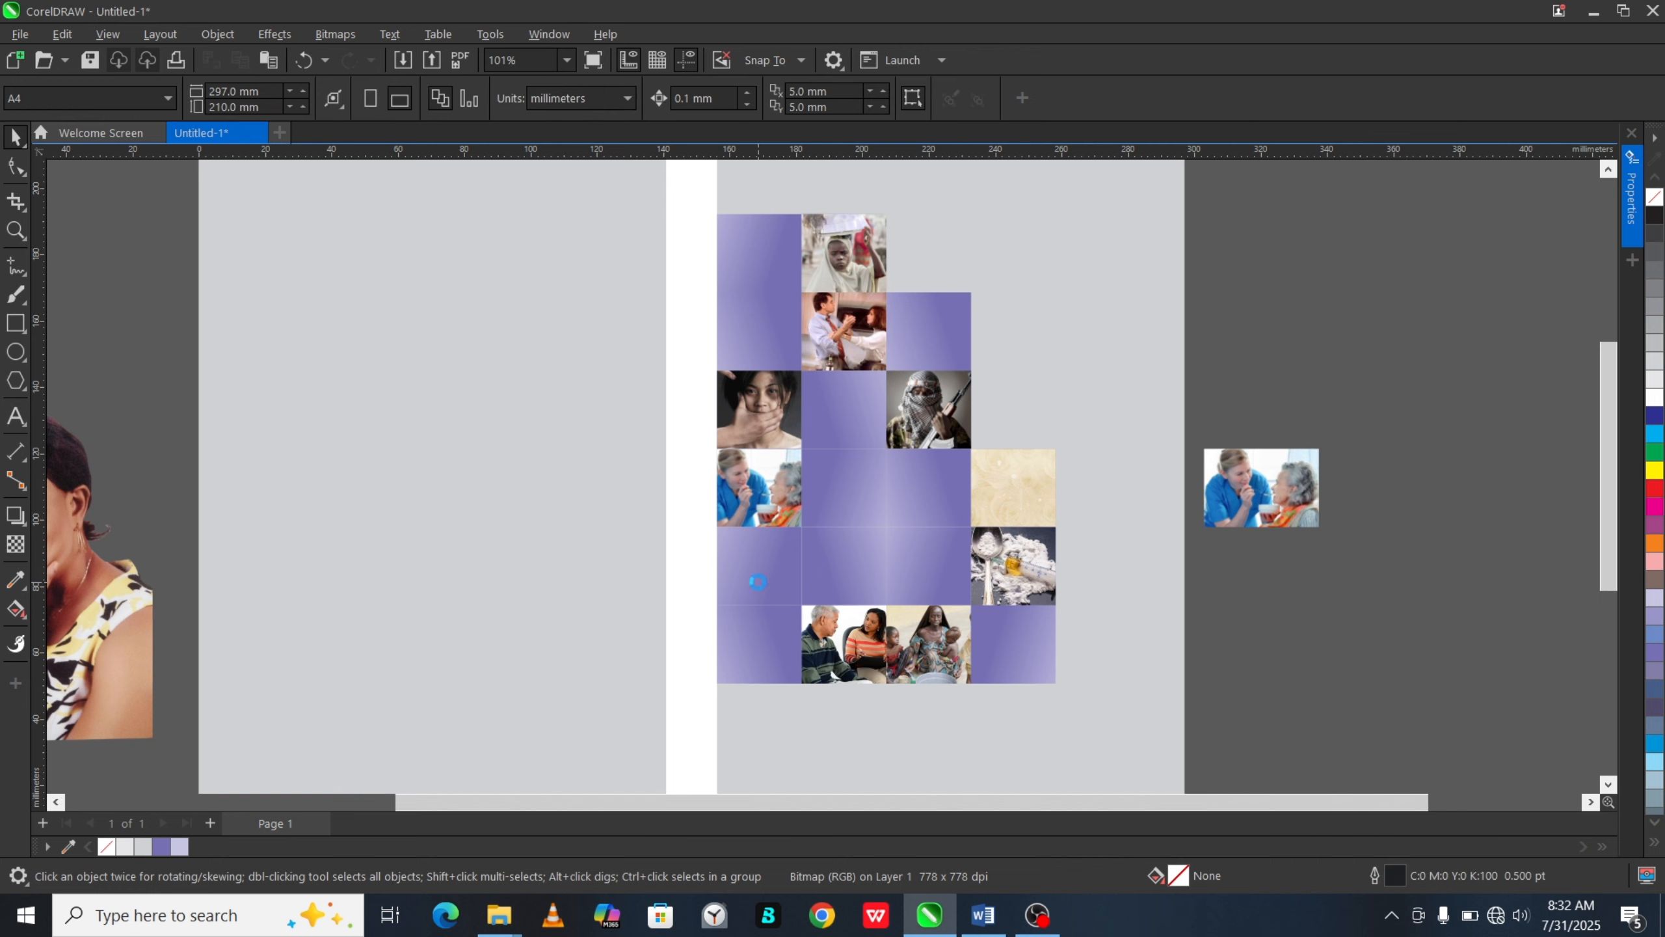
Step: Delete the caregiver photo from the first square of the fourth row and remove that square's PowerClip frame
left_click(771, 501, "ctrl")
key("Delete")
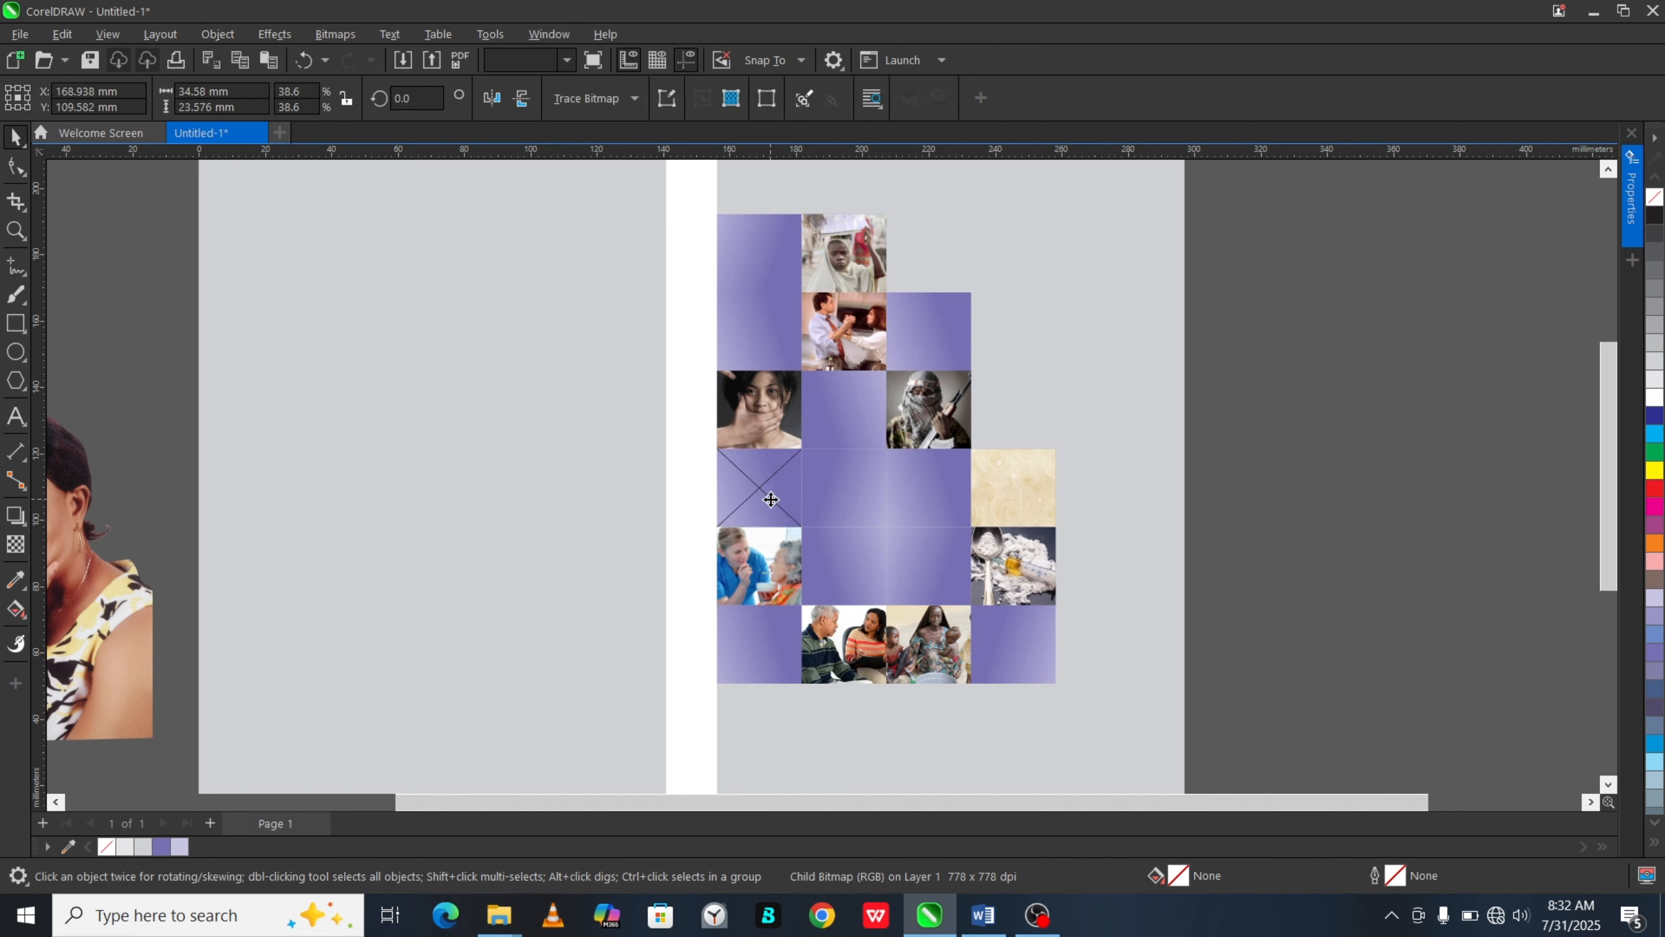
left_click(769, 497)
right_click(769, 497)
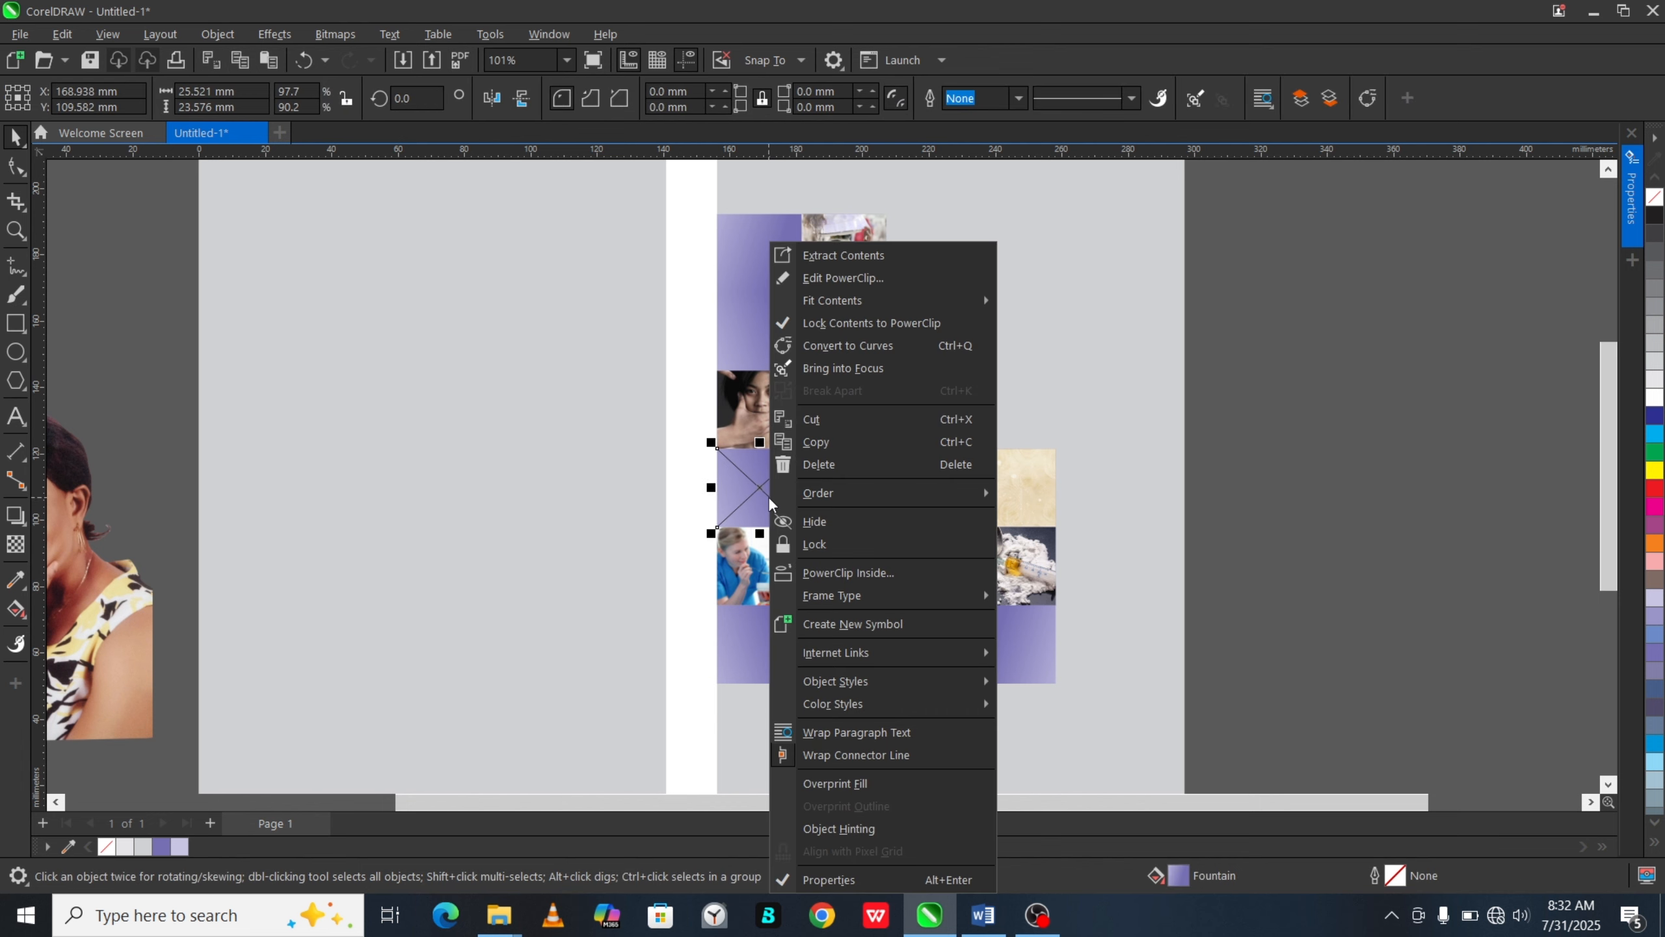
mouse_move(890, 597)
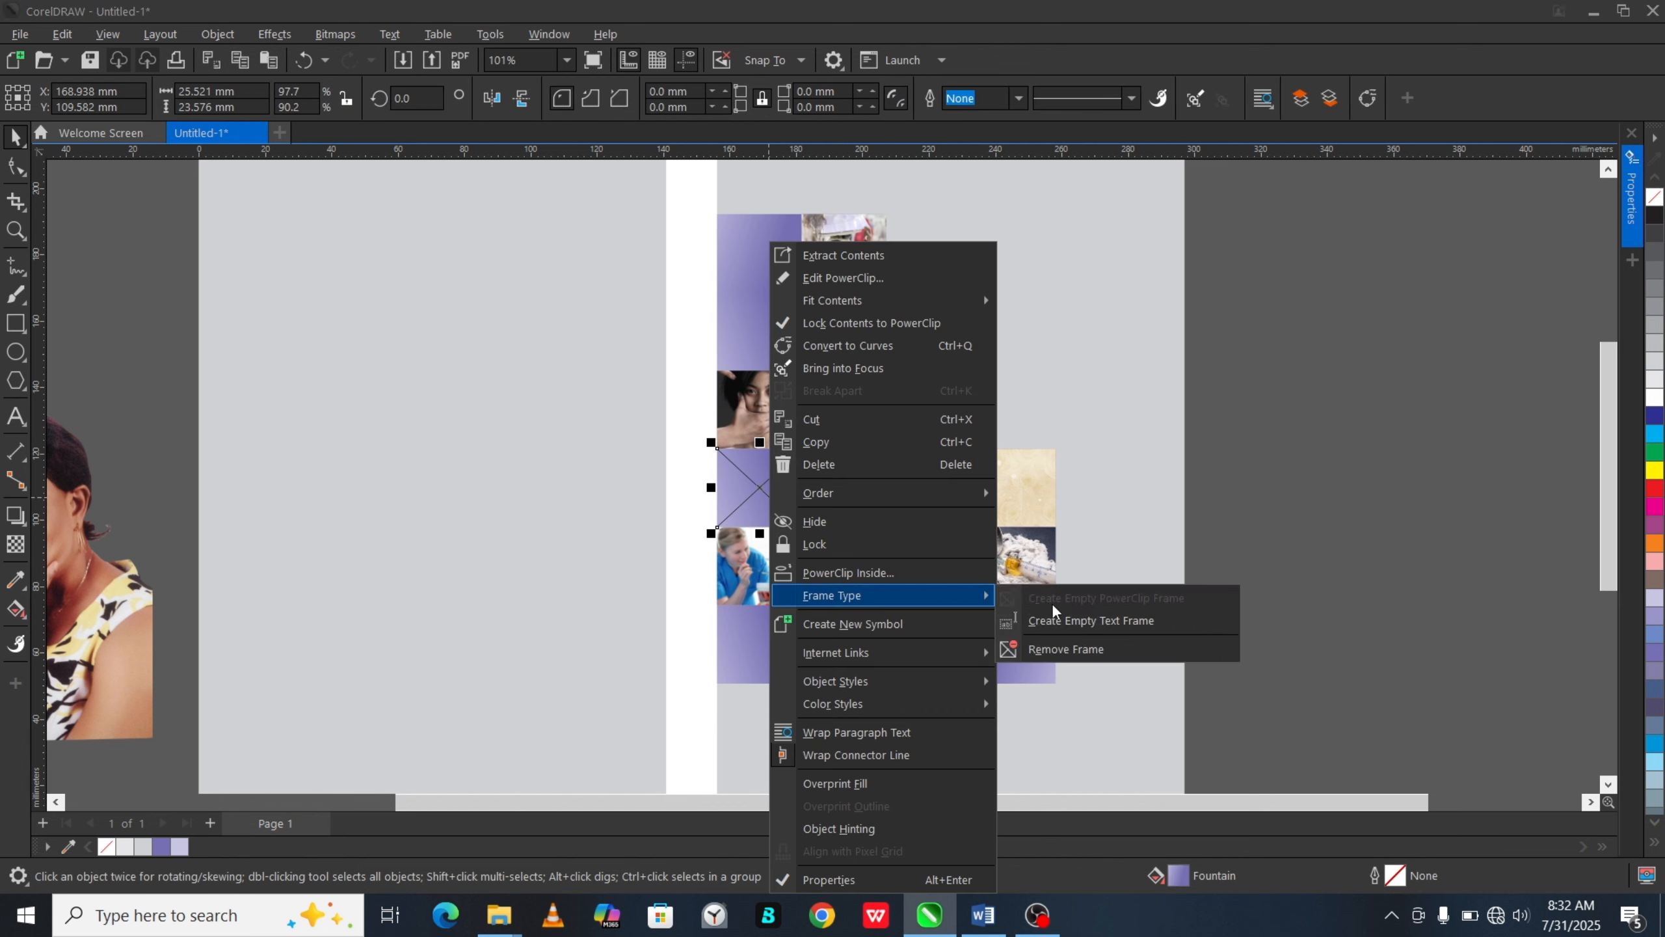
left_click(1063, 649)
left_click(1308, 555)
Step: Weld the four middle gradient squares of the fourth and fifth rows into one large square
scroll(971, 441, "down", 1)
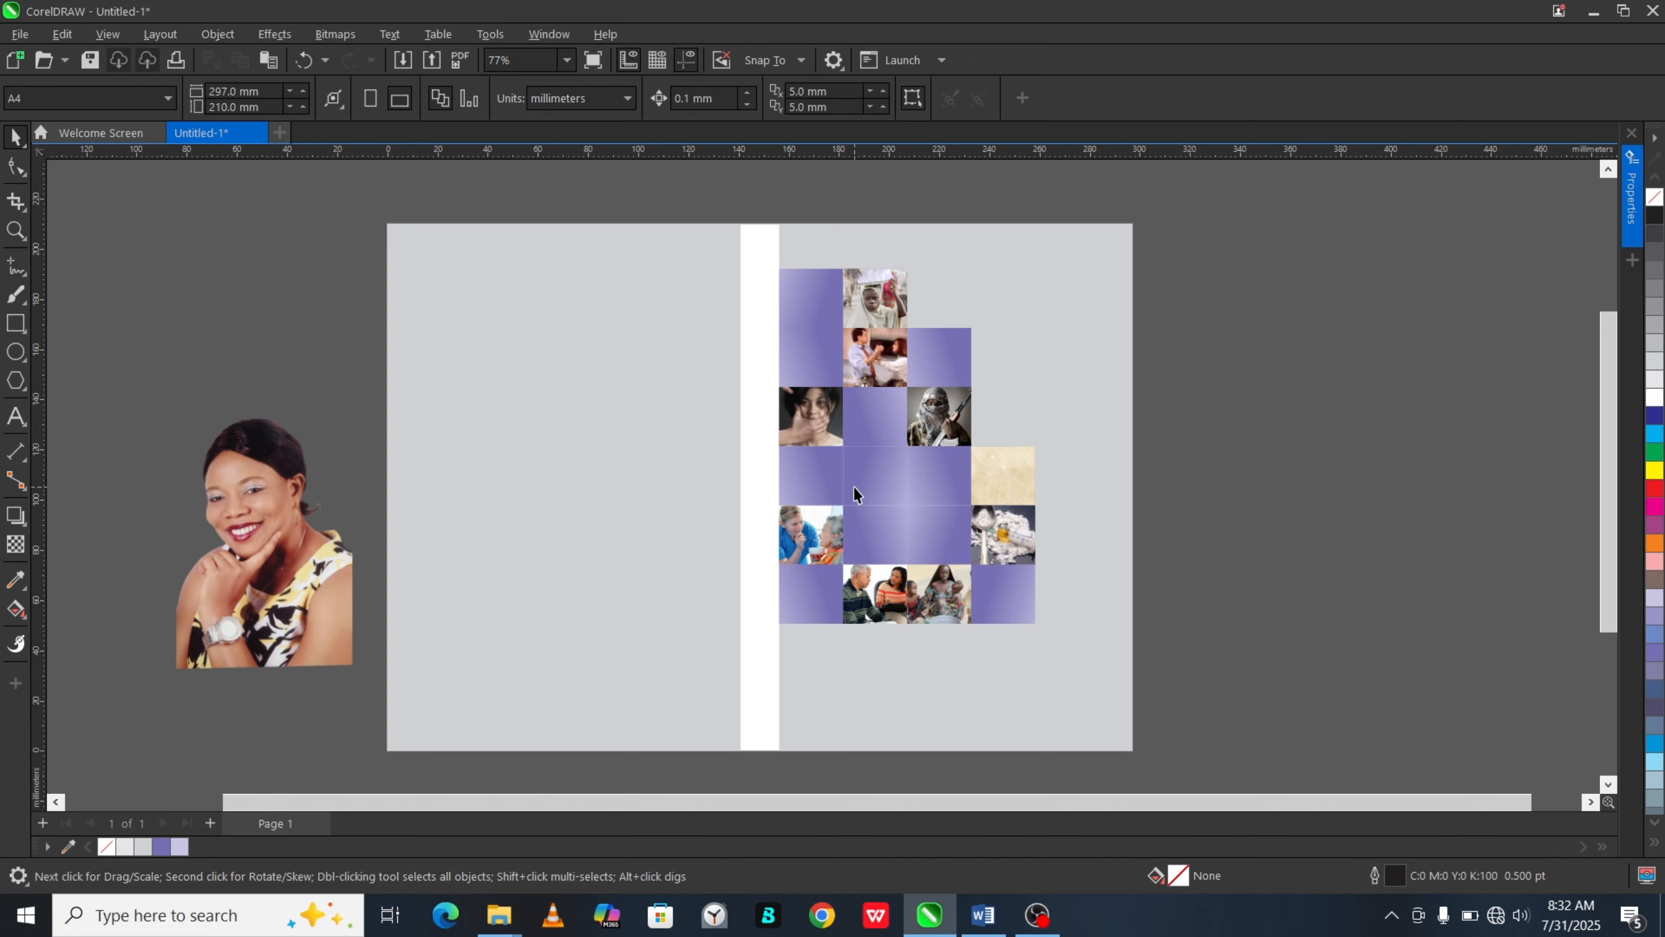
scroll(864, 430, "up", 1)
scroll(867, 465, "up", 1)
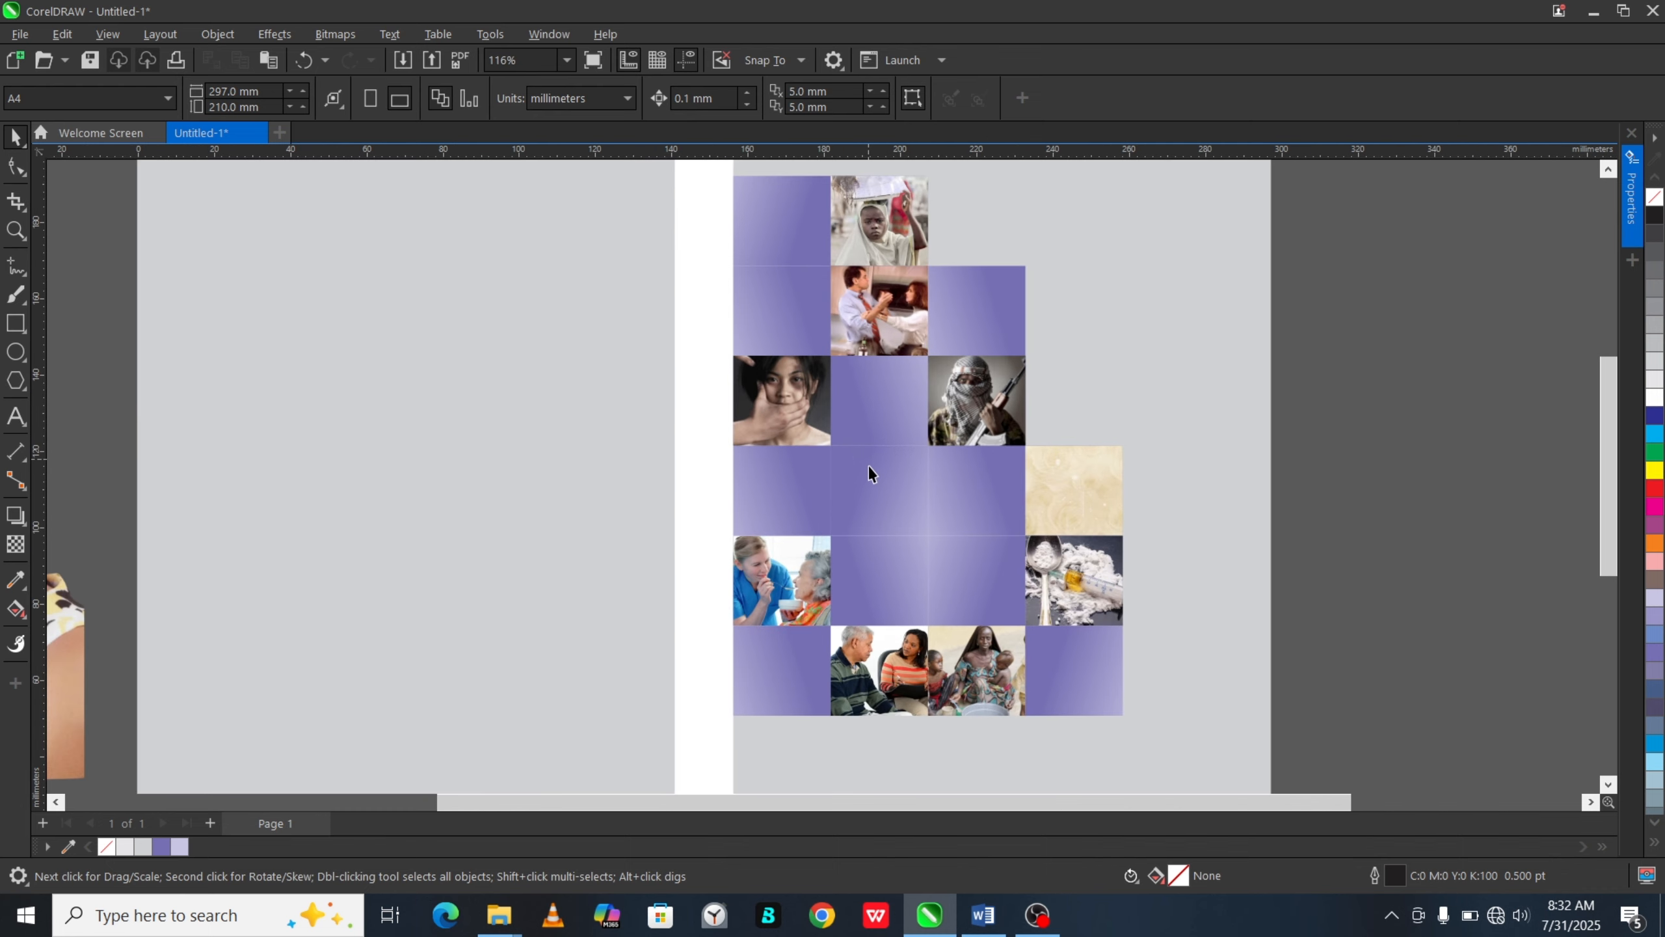
left_click(882, 498)
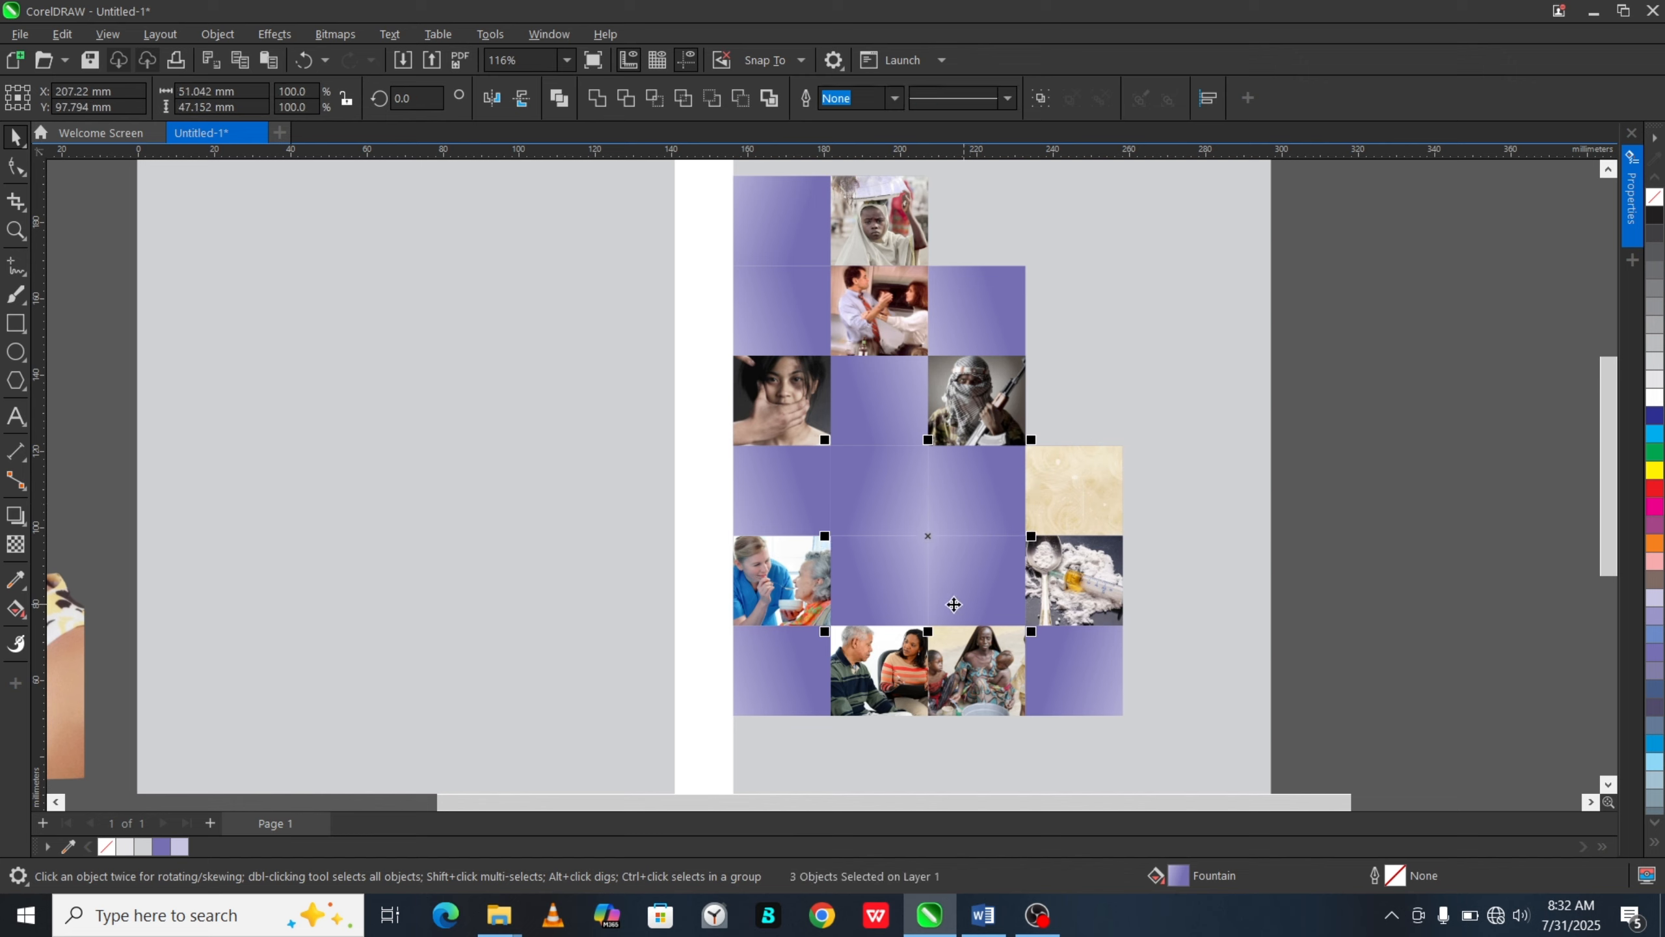
left_click(597, 99)
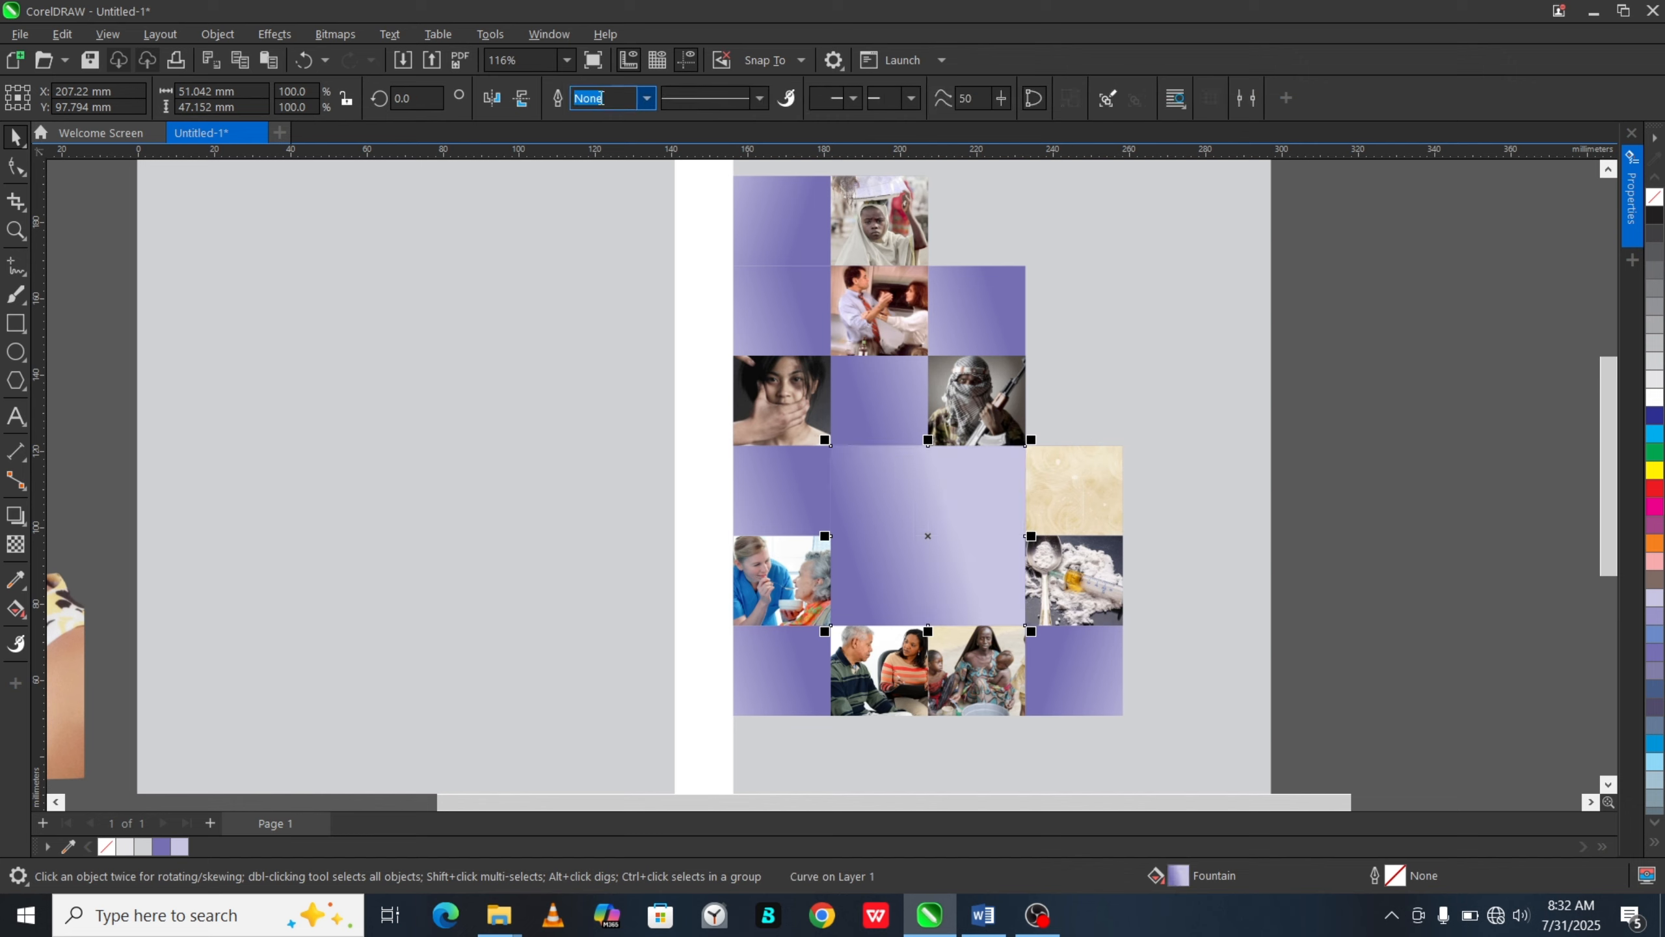
left_click(1324, 465)
Step: Remove the large welded square's fountain fill and fill it with solid Electric Blue
left_click(953, 529)
key("g")
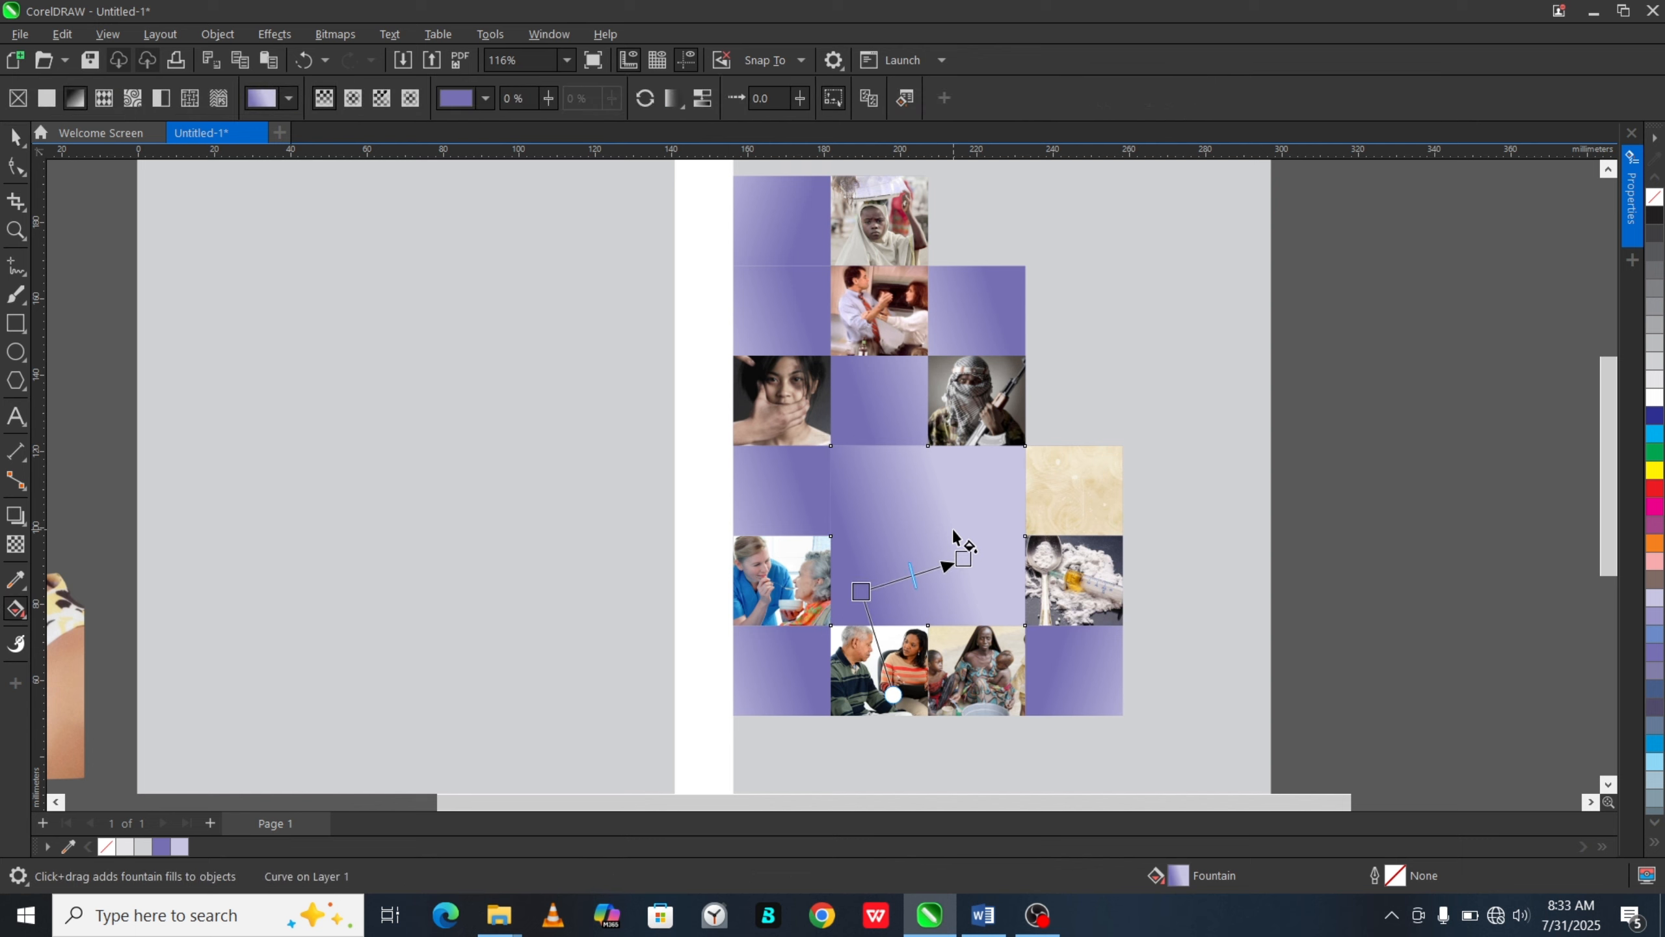
left_click(18, 97)
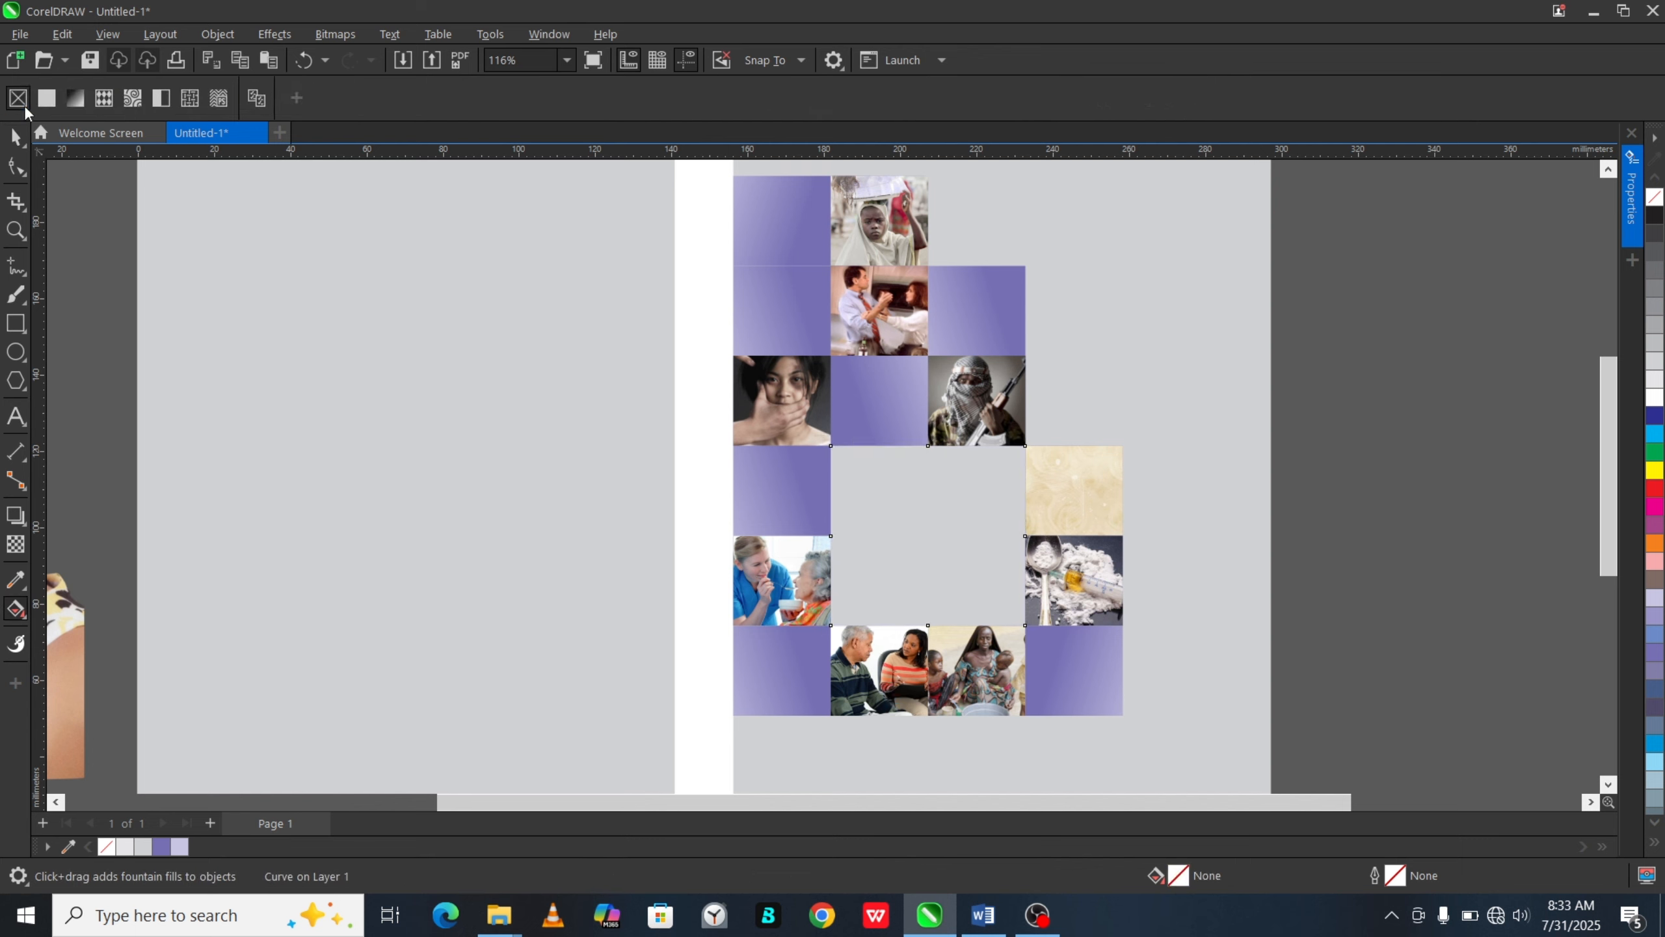
left_click(16, 138)
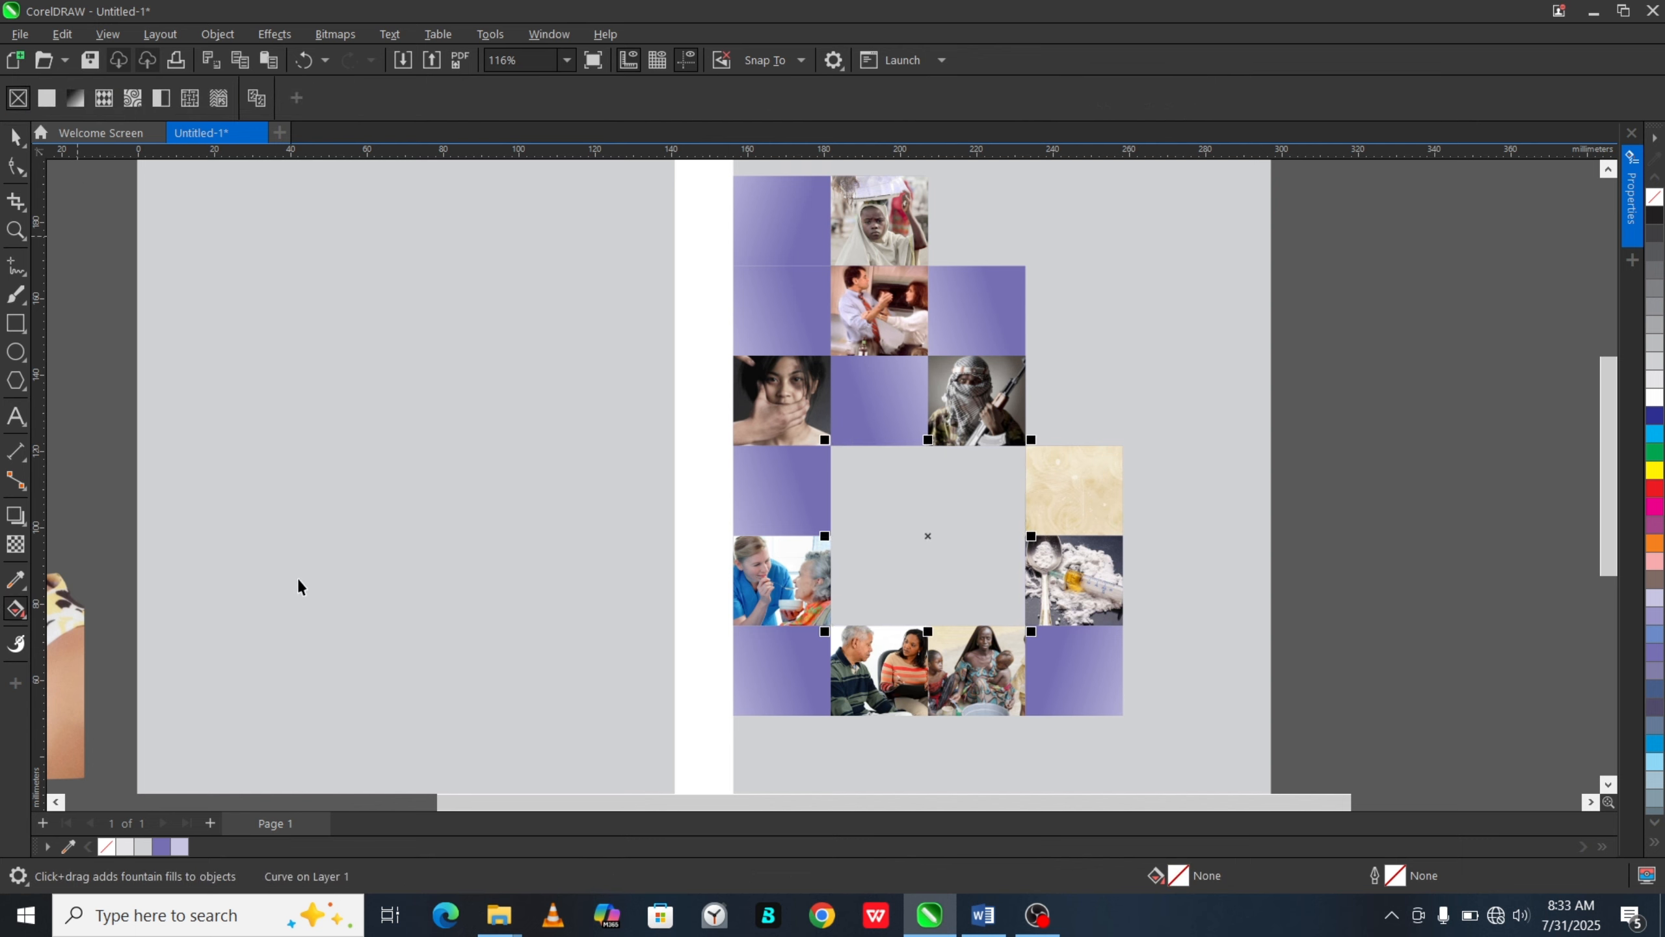
left_click(161, 847)
left_click(1380, 448)
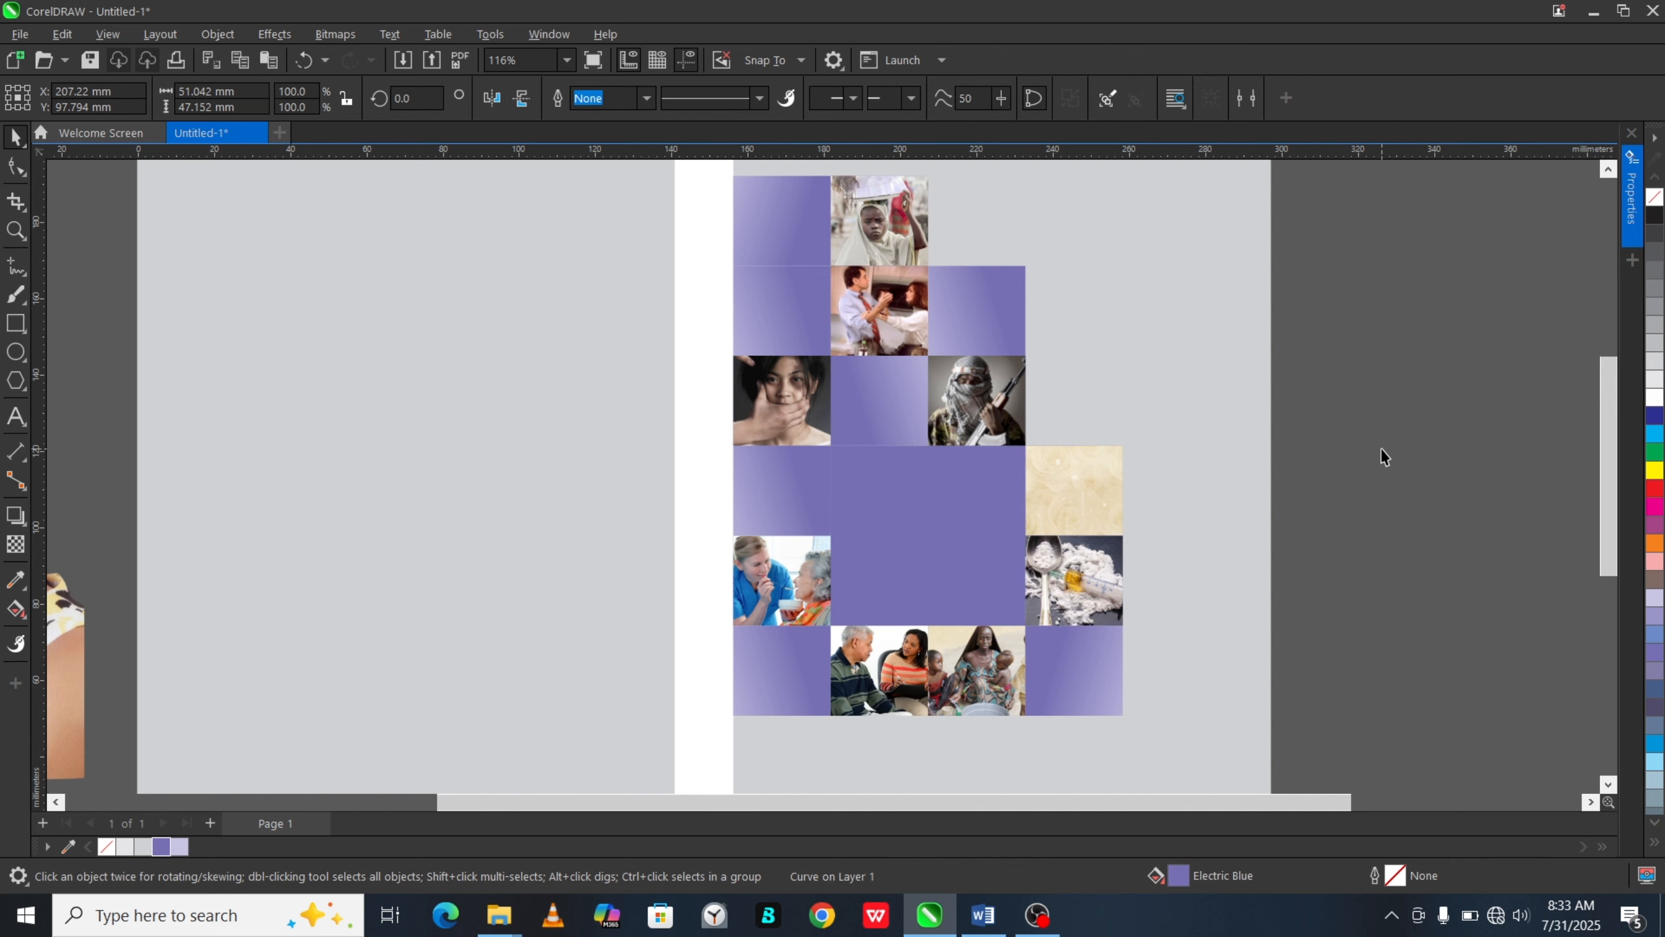
scroll(1083, 504, "down", 2)
scroll(992, 573, "up", 2)
scroll(977, 462, "down", 1)
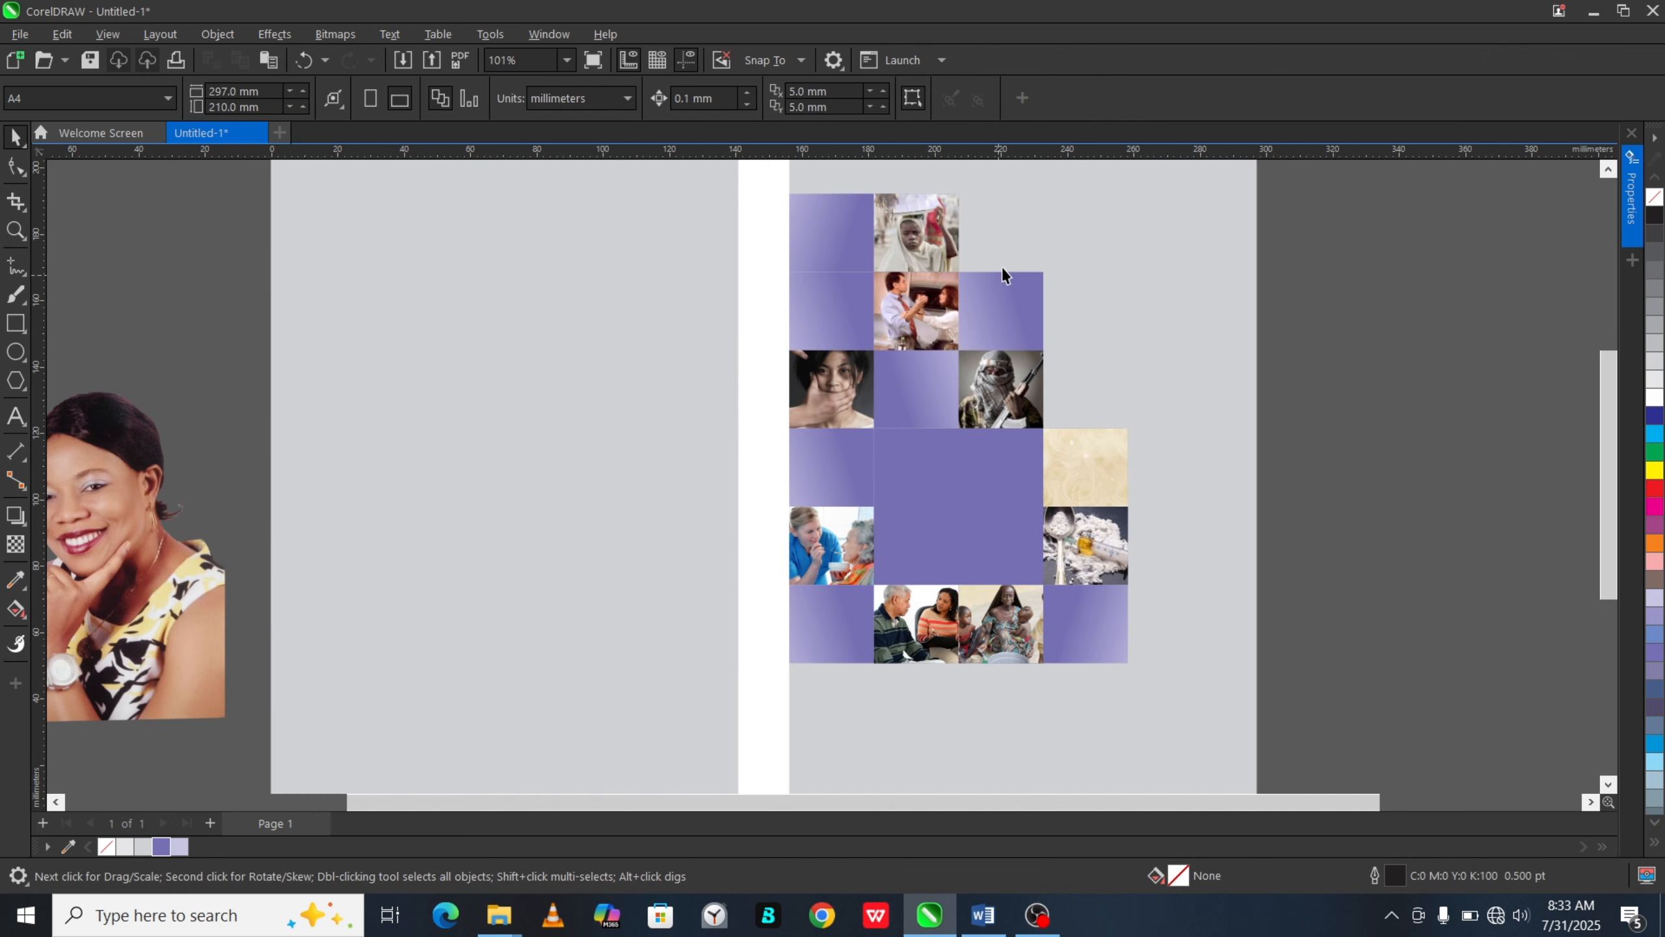
Step: Flip the gradient square at the start of the second row both vertically and horizontally
left_click(848, 305)
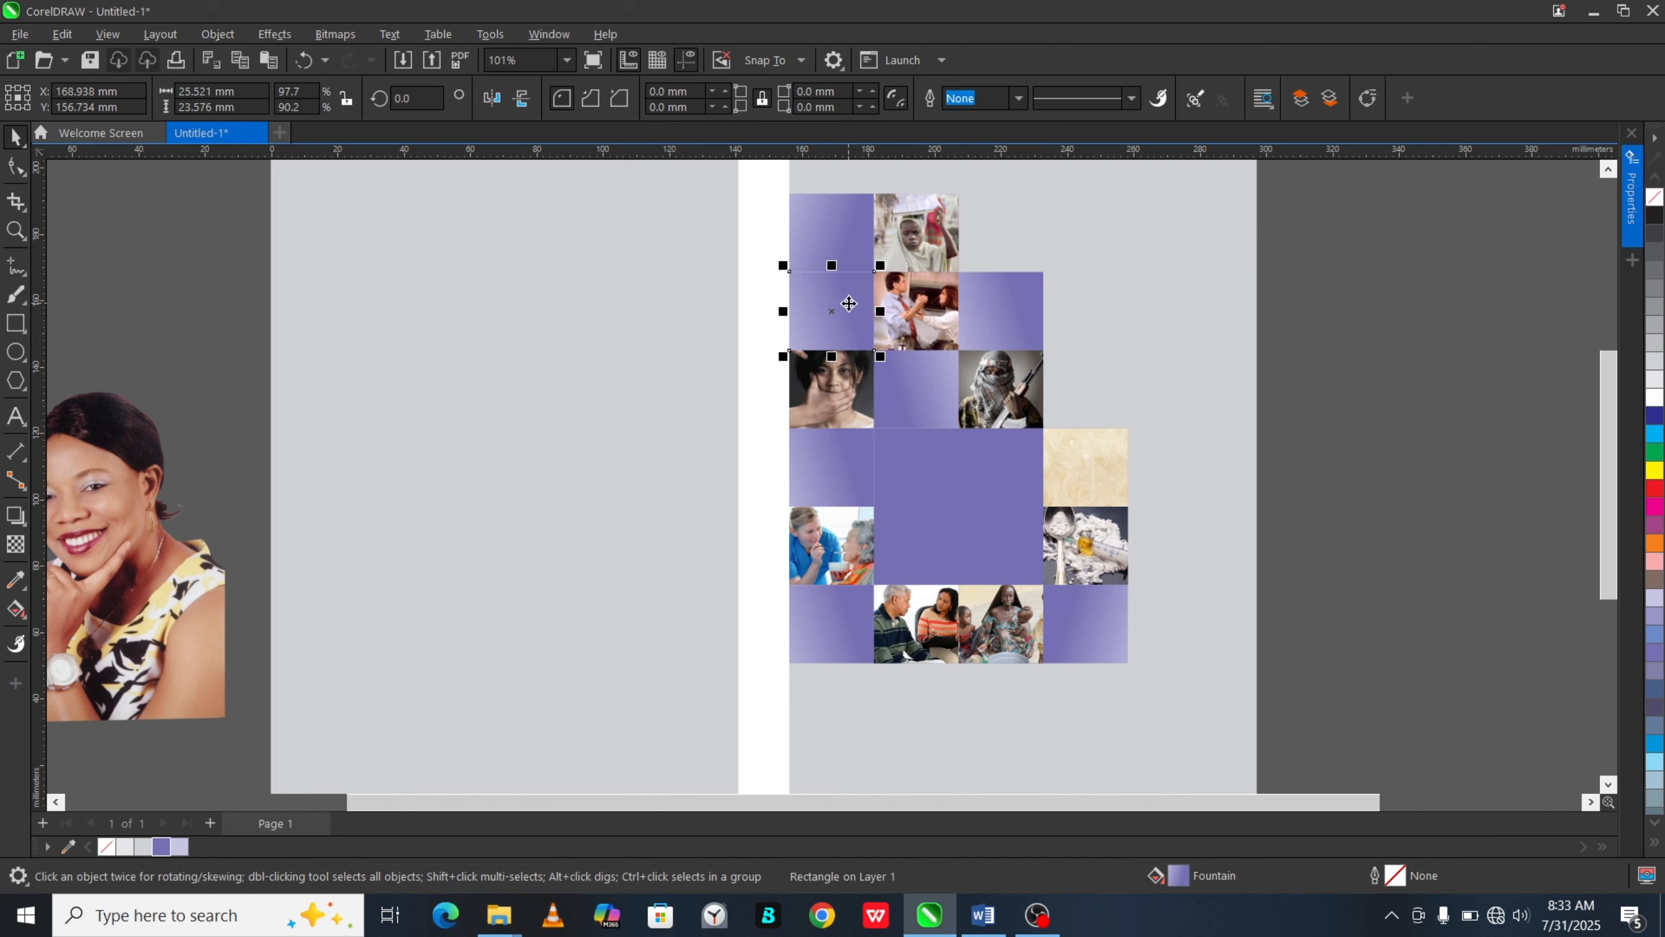
scroll(846, 298, "up", 2)
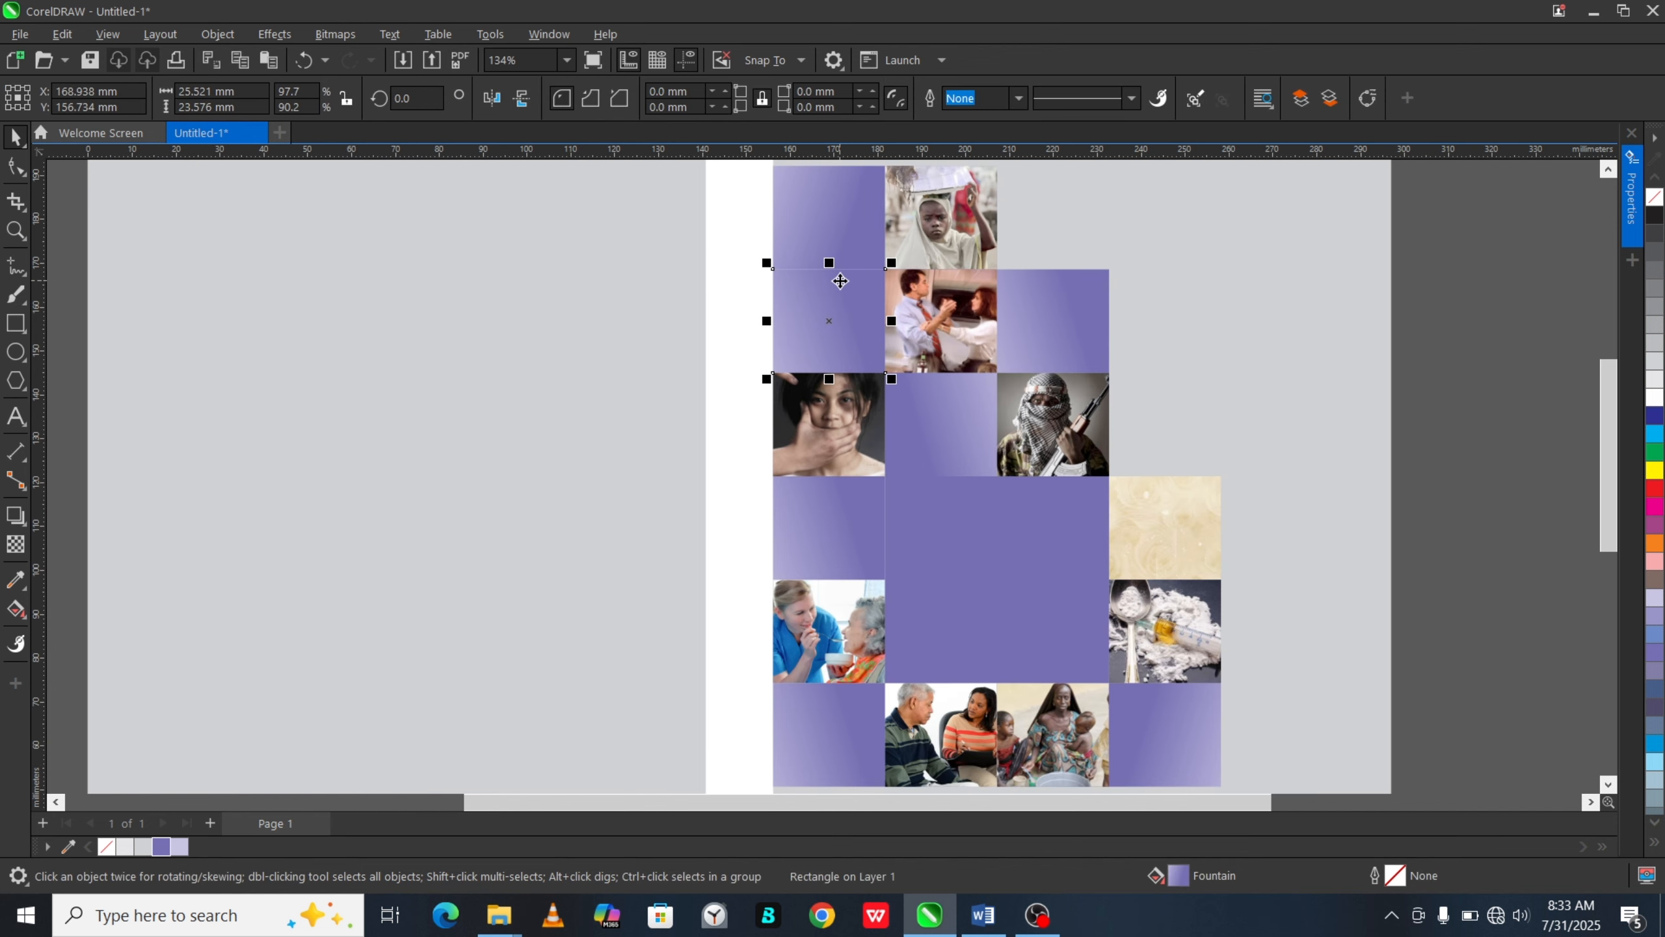
left_click(525, 107)
scroll(907, 478, "down", 2)
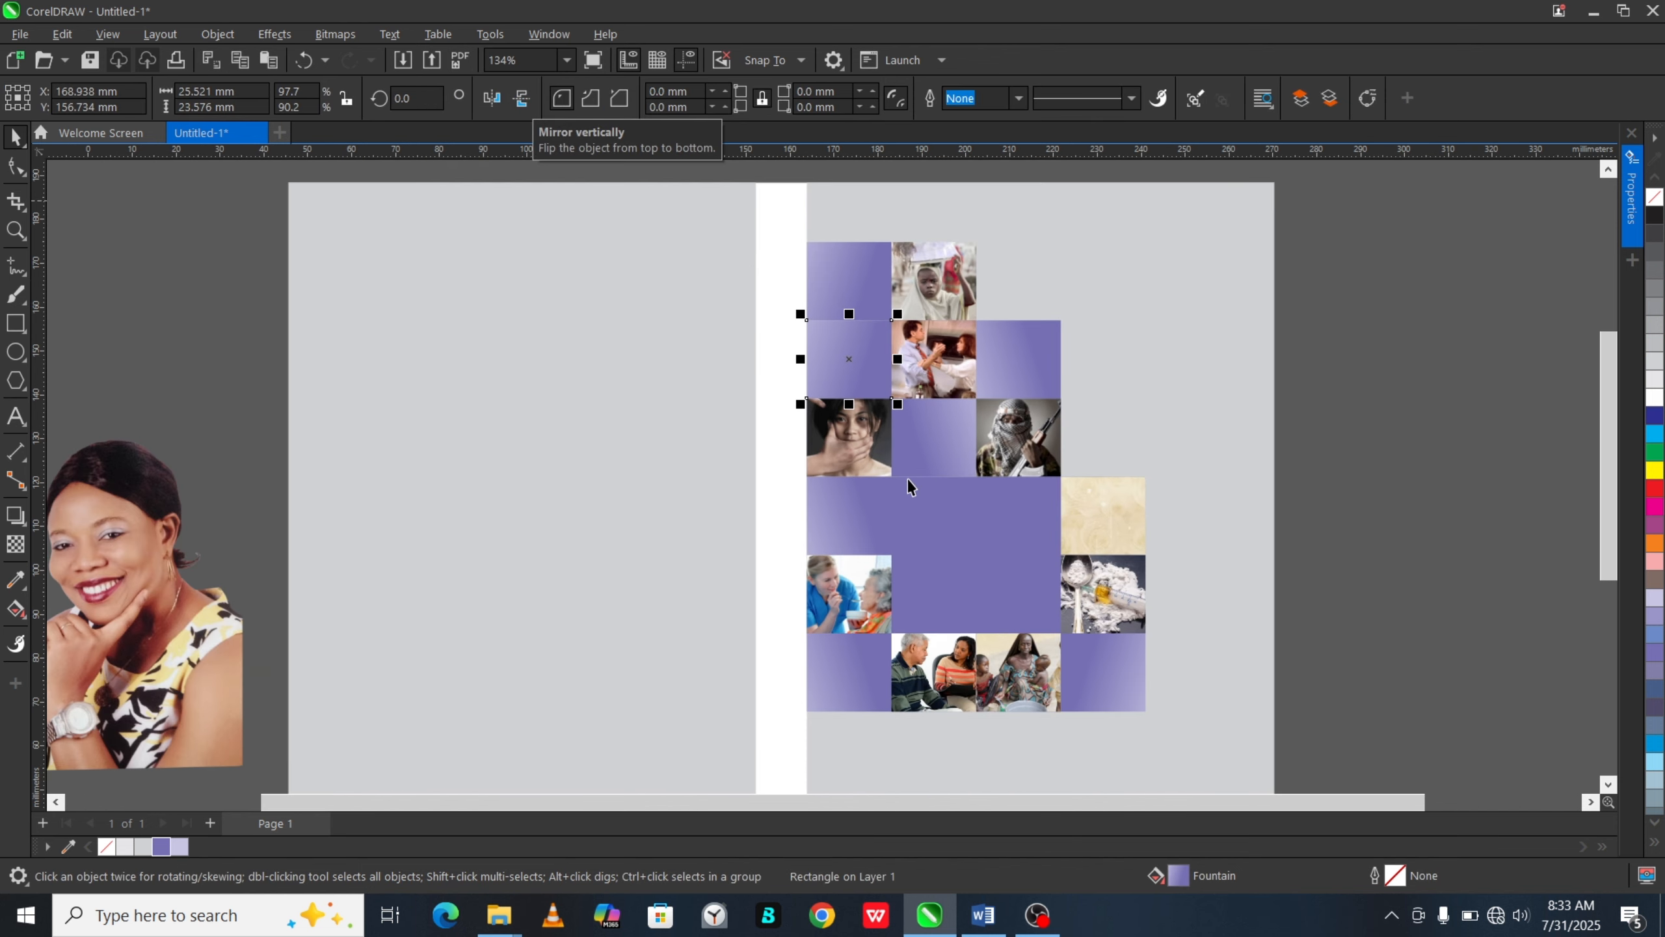
left_click(493, 104)
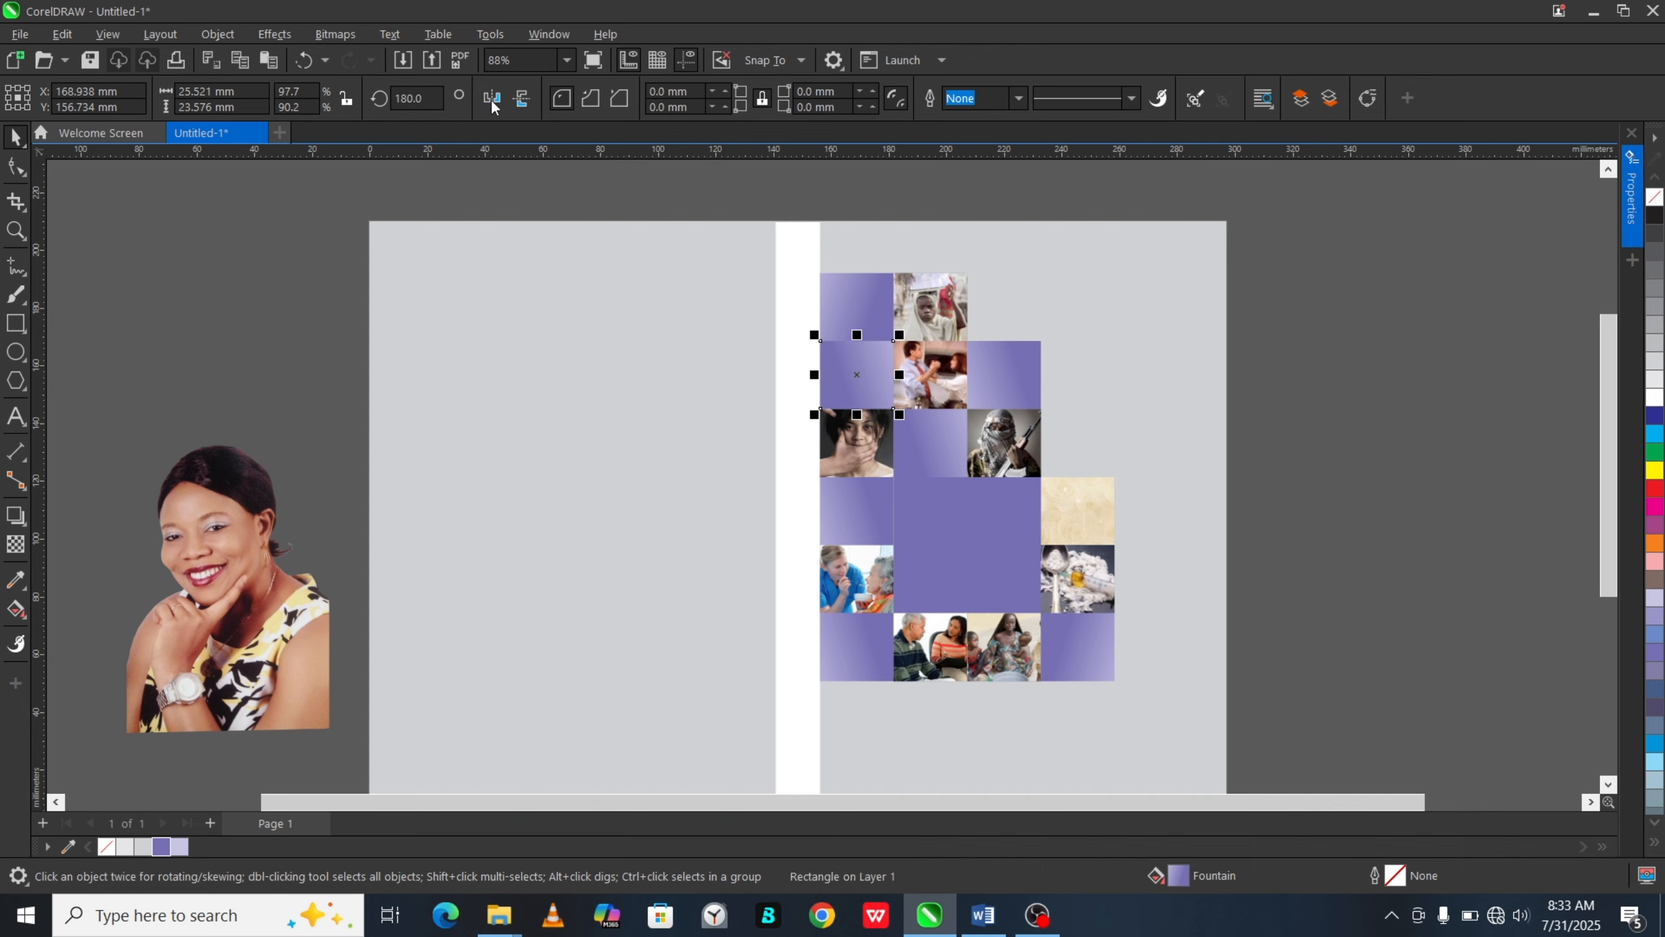
left_click(1274, 491)
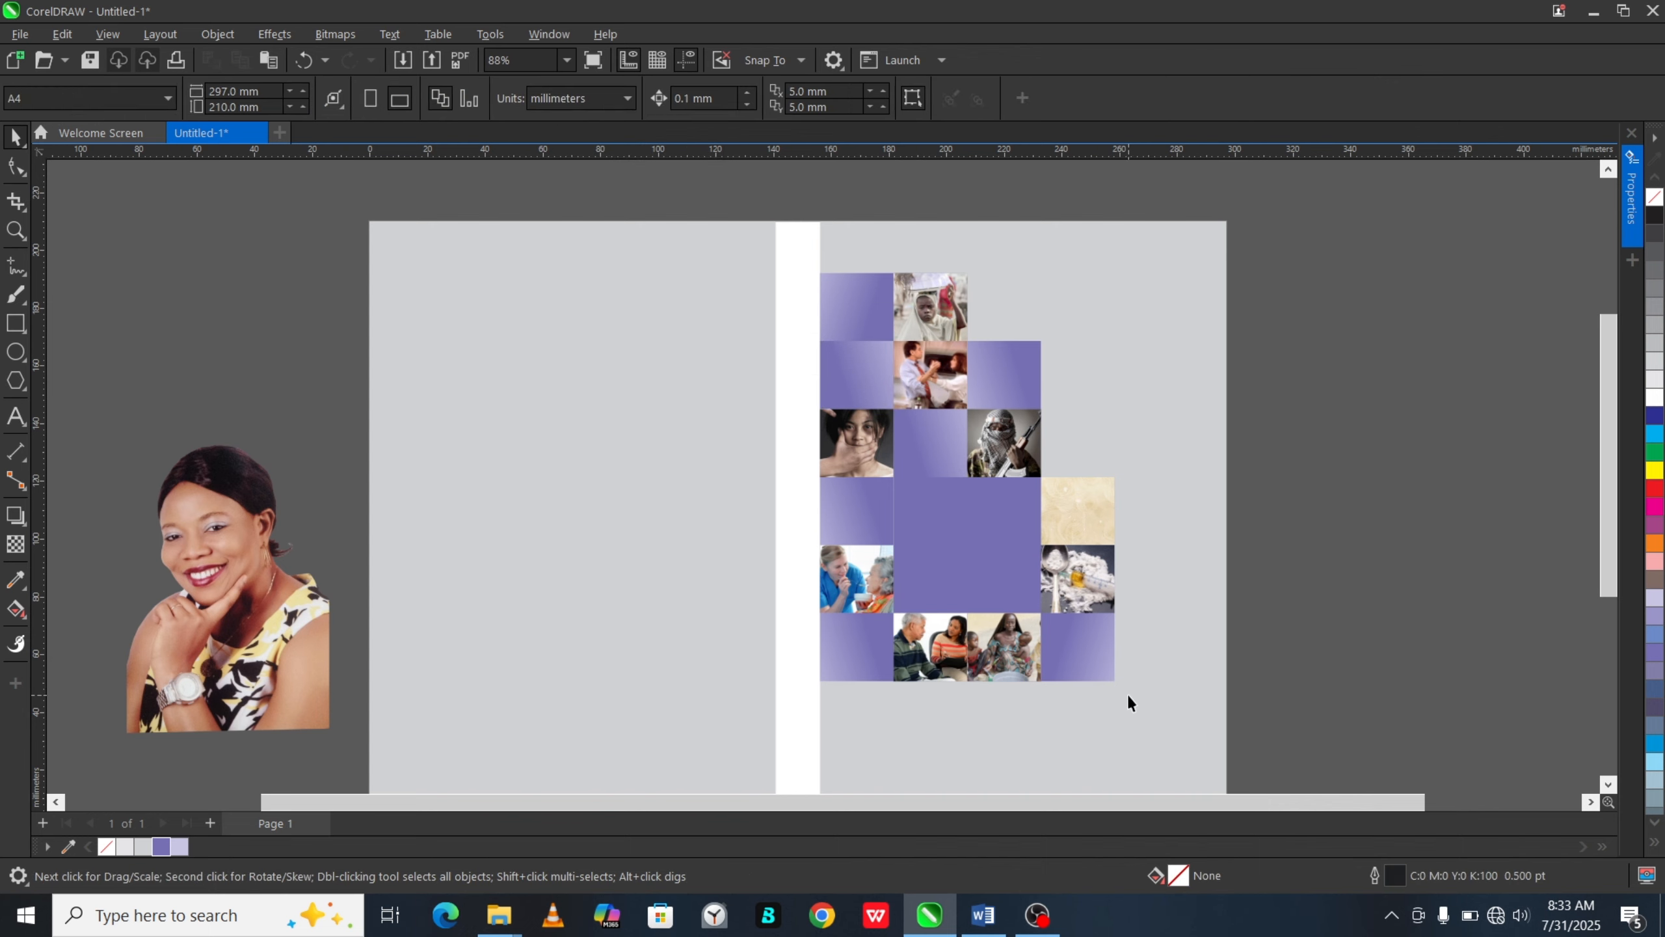
Step: Slightly raise the brightness of the masked gunman photo in the third row
scroll(1105, 691, "up", 1)
scroll(940, 584, "down", 1)
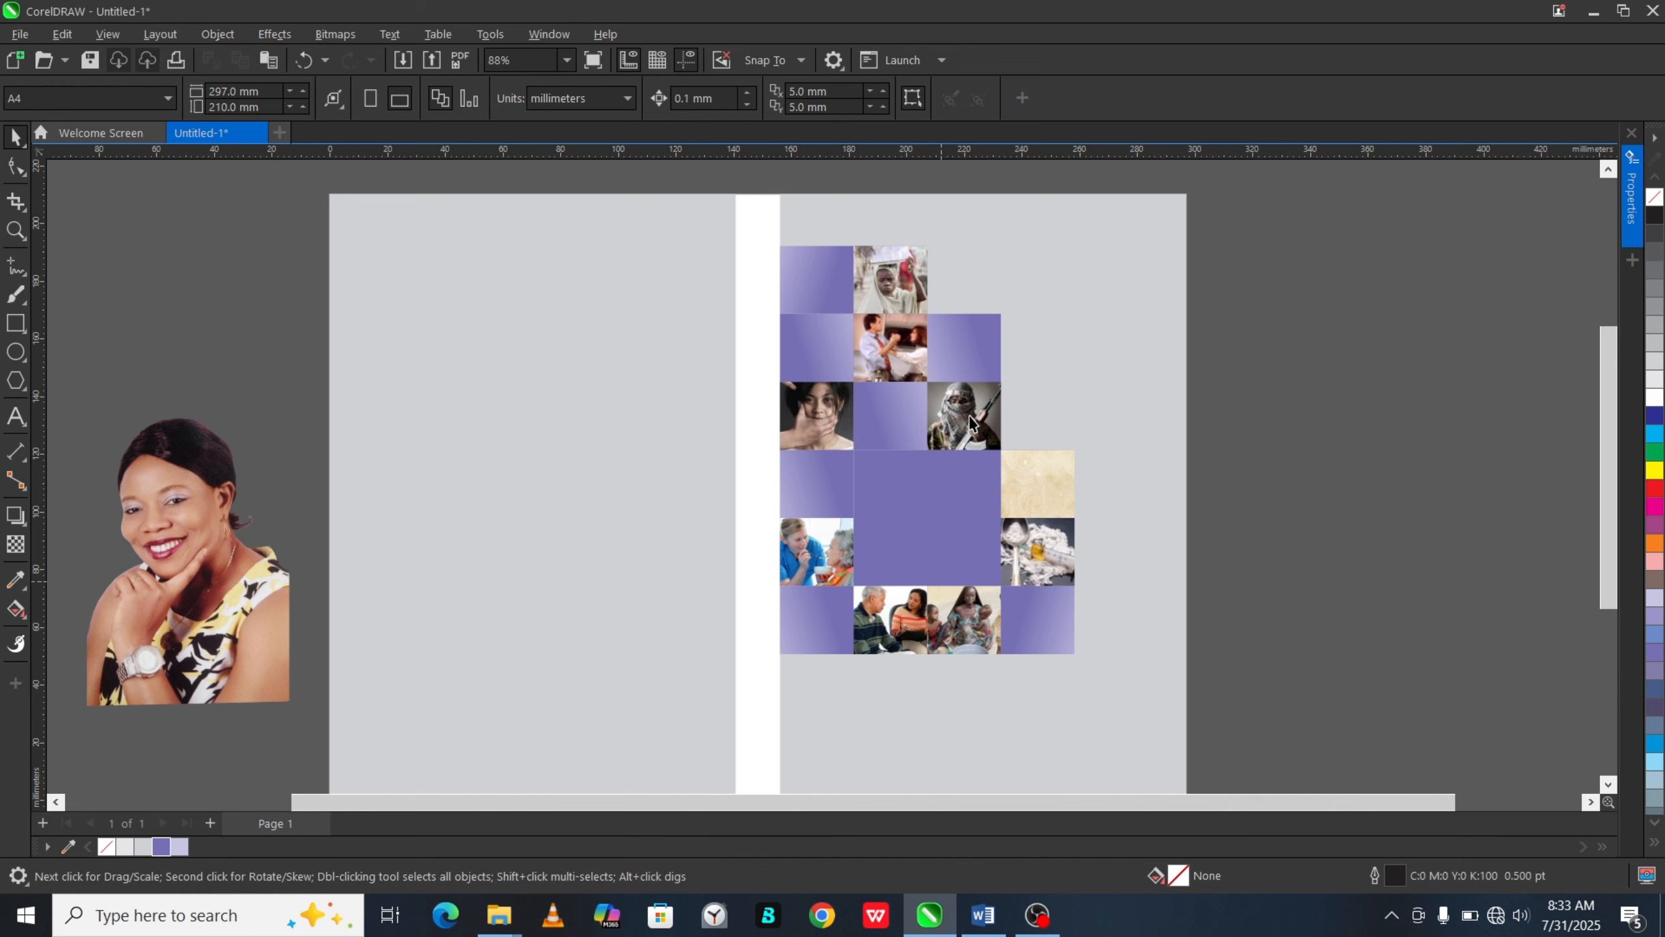
scroll(971, 423, "up", 4)
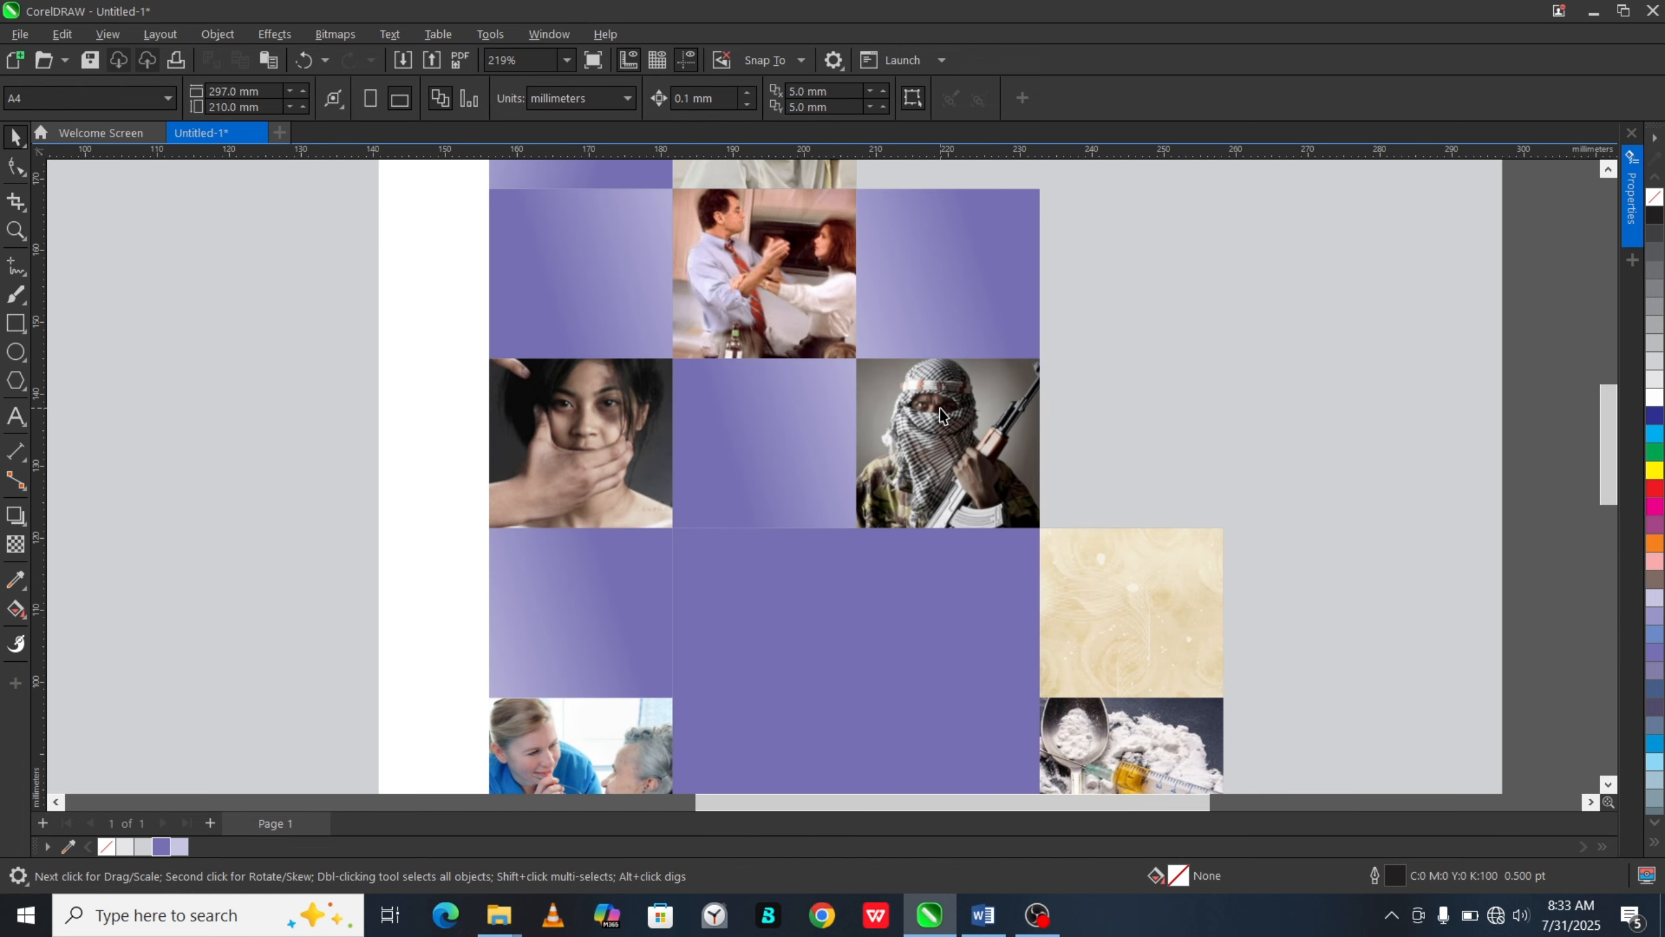
left_click(941, 408)
key("alt+Return")
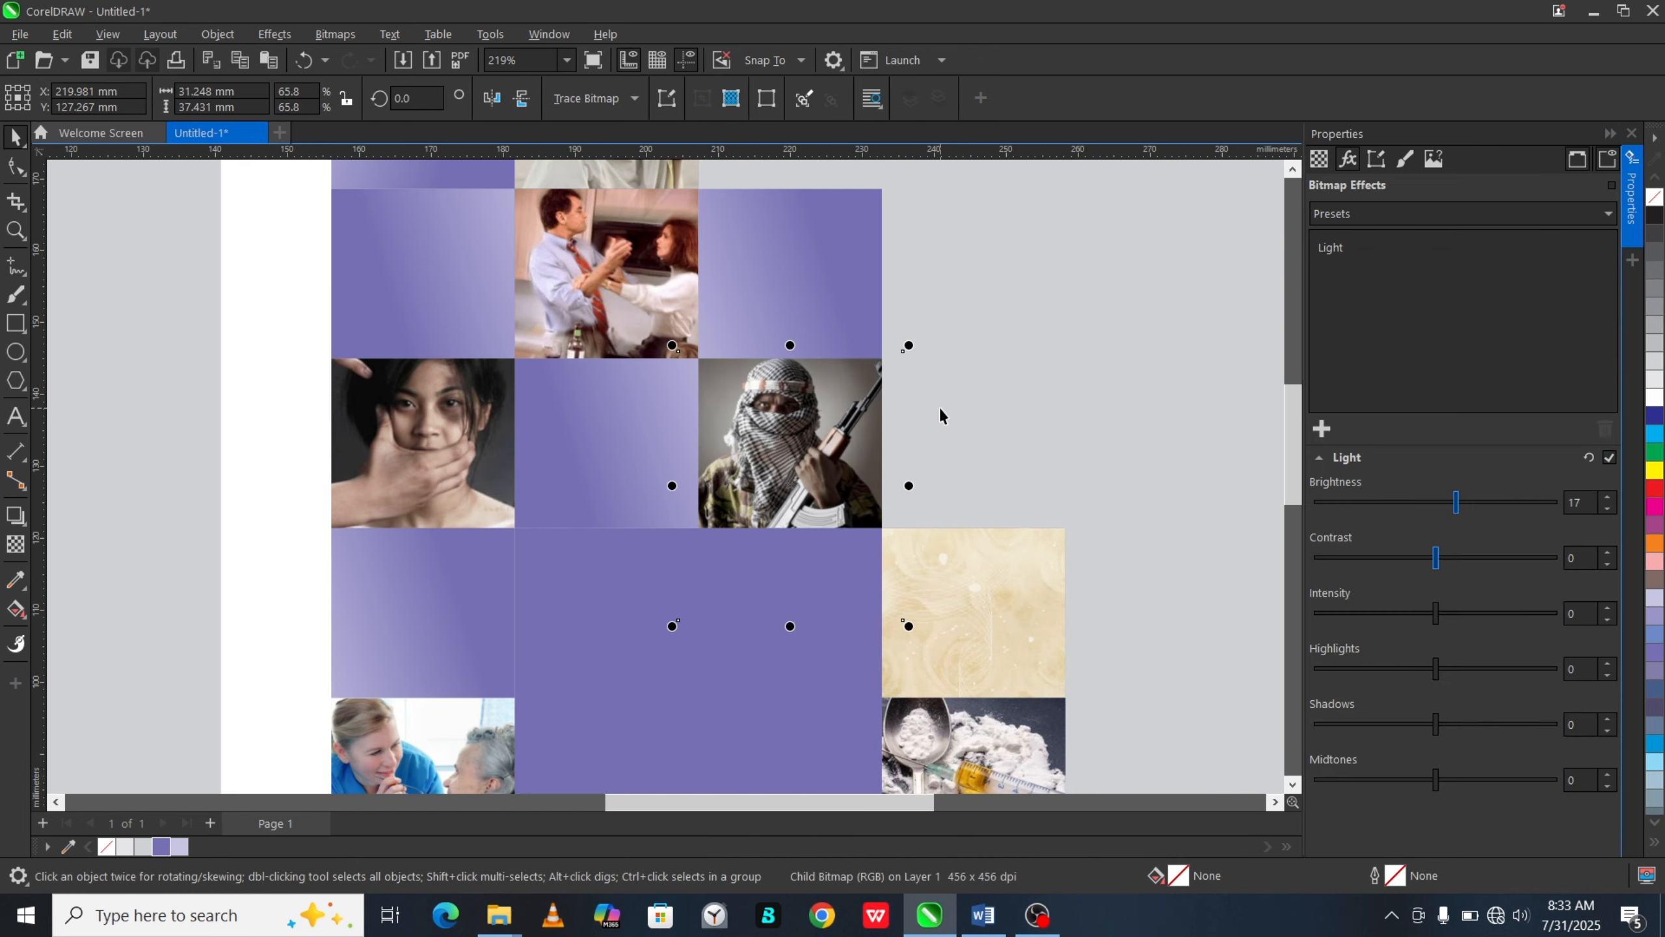
left_click_drag(1463, 501, 1464, 503)
left_click(1610, 134)
scroll(1006, 580, "down", 3)
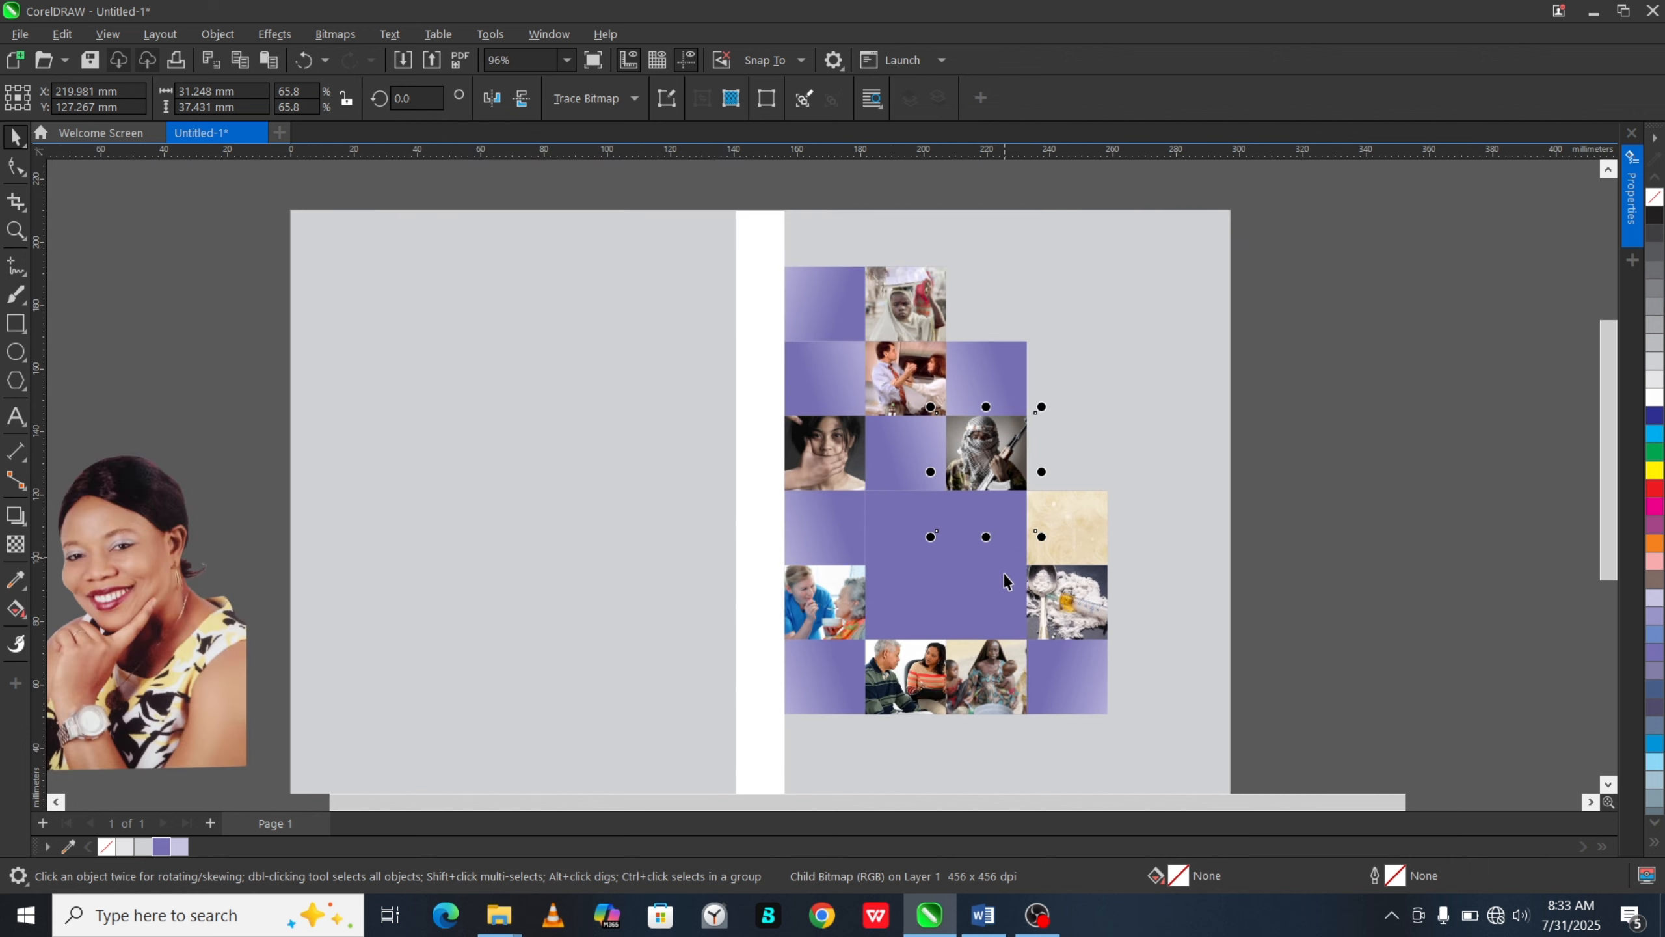
Step: Try a white fill on the grey panel behind the photo grid and undo it
scroll(981, 718, "down", 2)
scroll(962, 716, "up", 1)
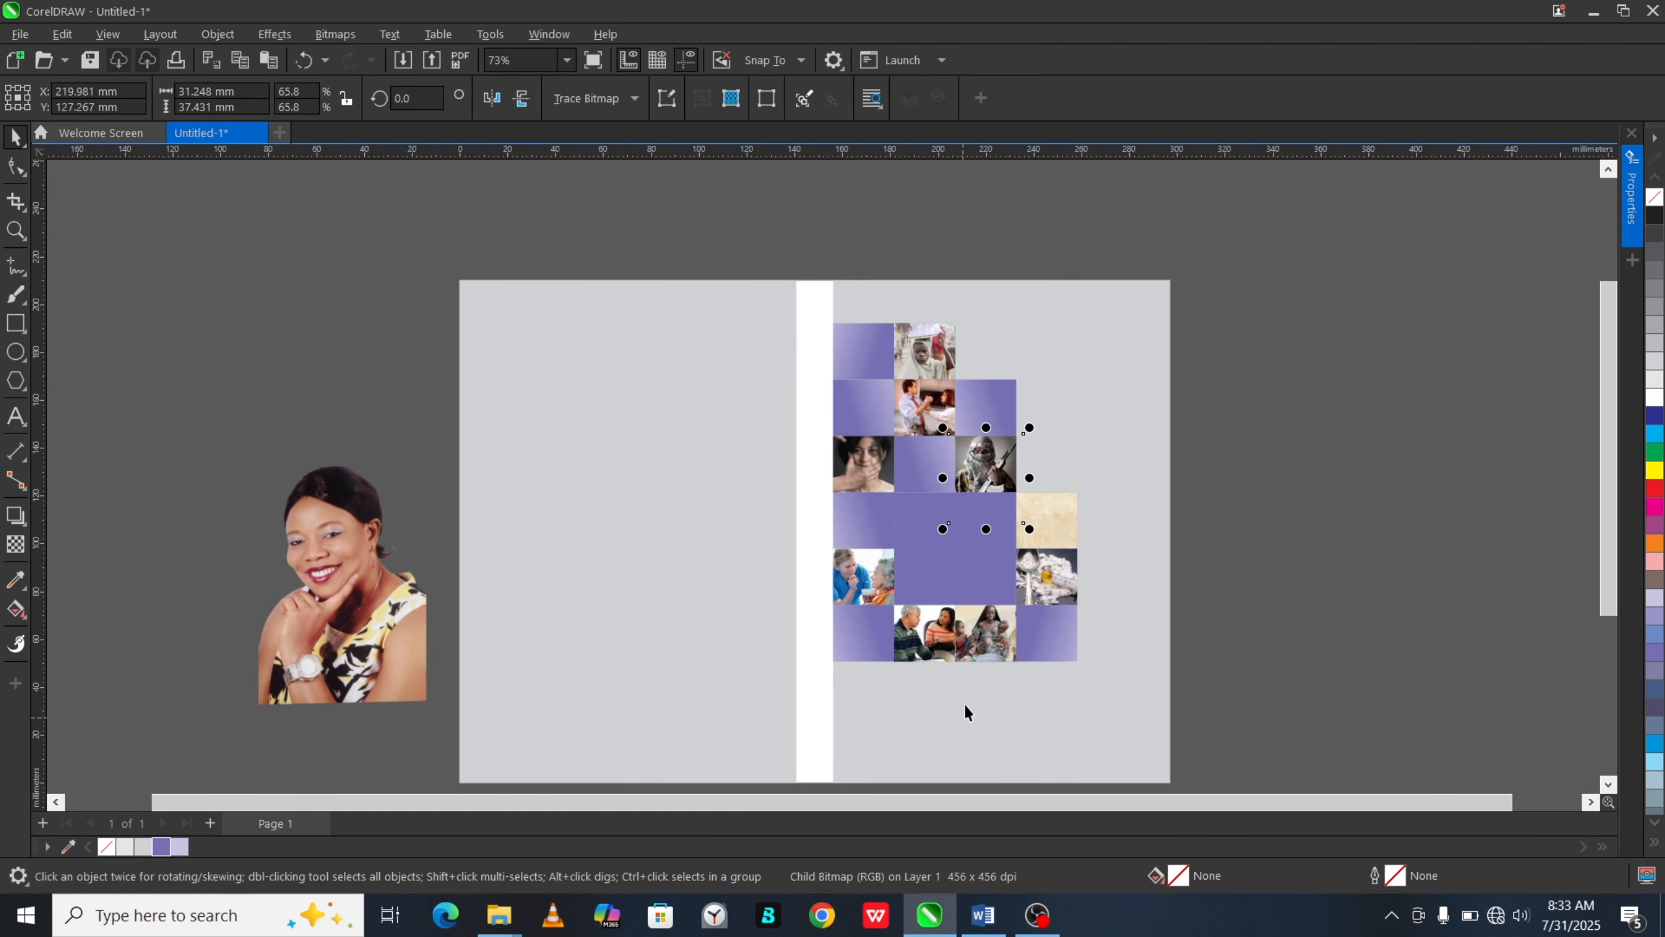
left_click(1106, 443)
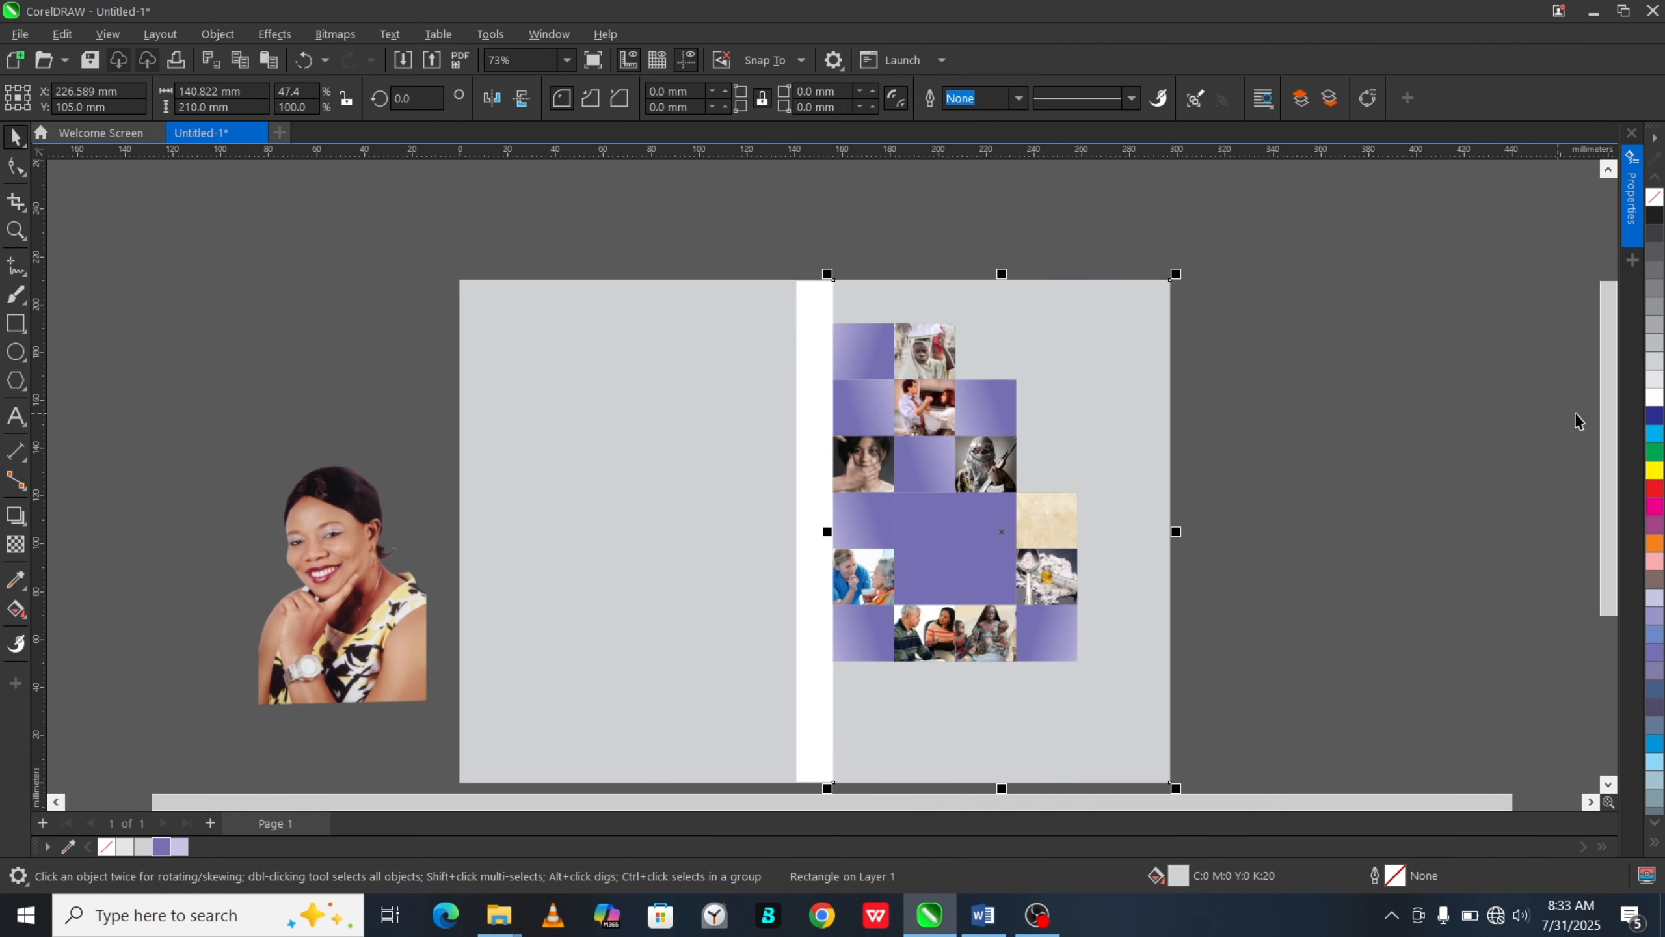
left_click(1653, 398)
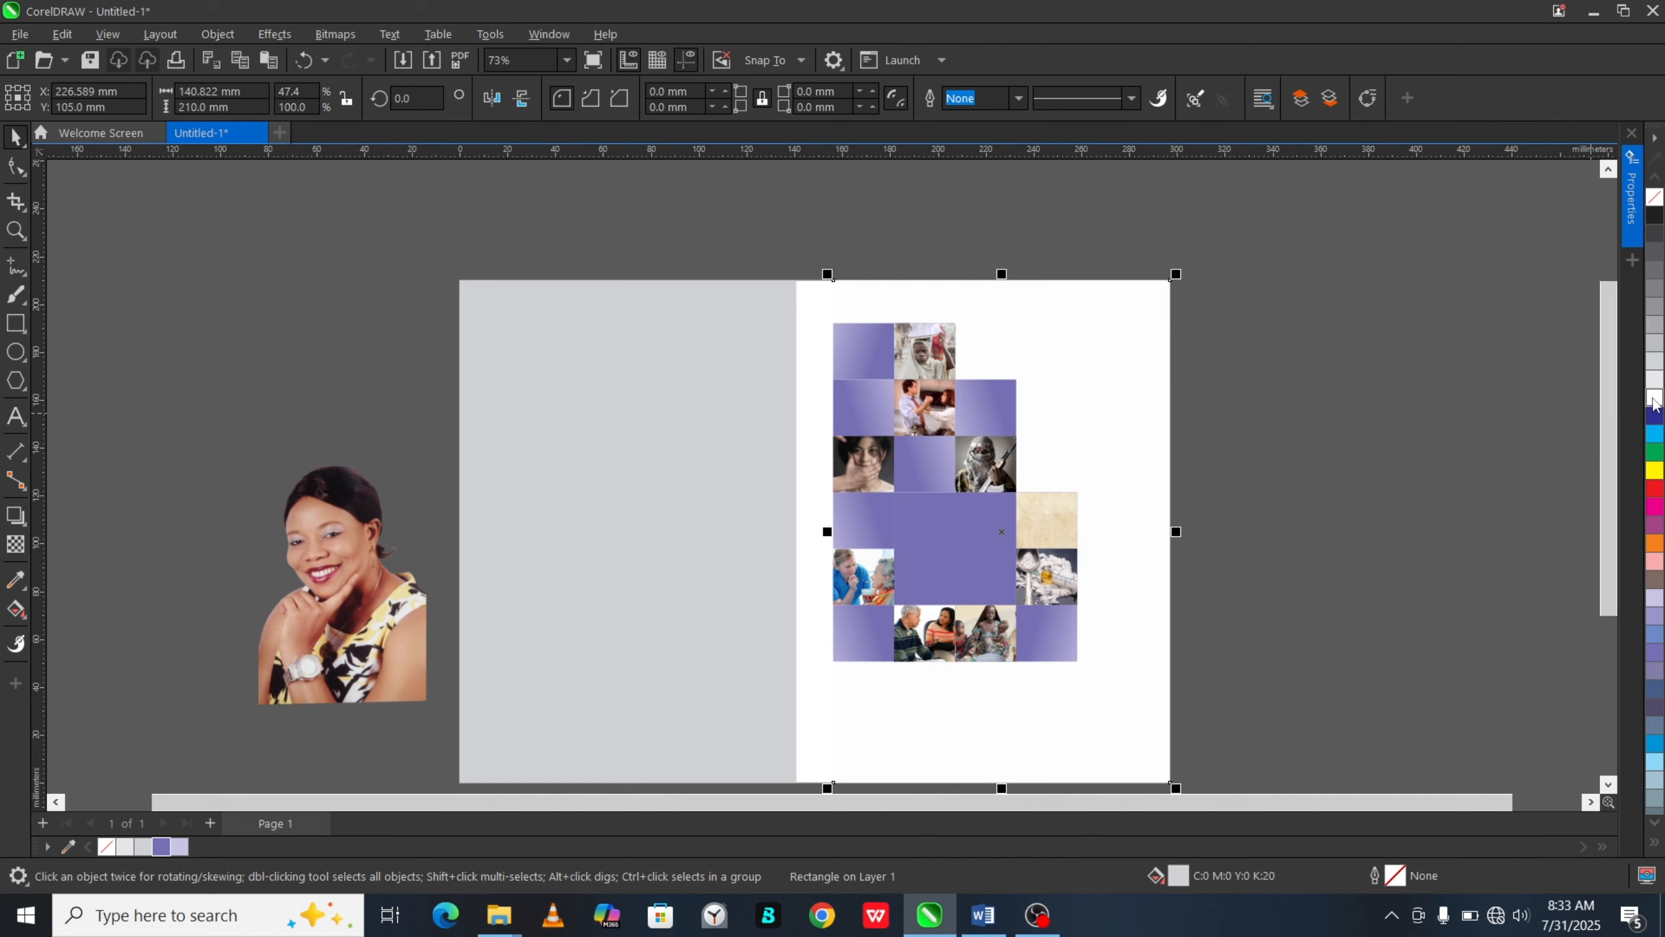
left_click(1343, 484)
left_click(819, 505)
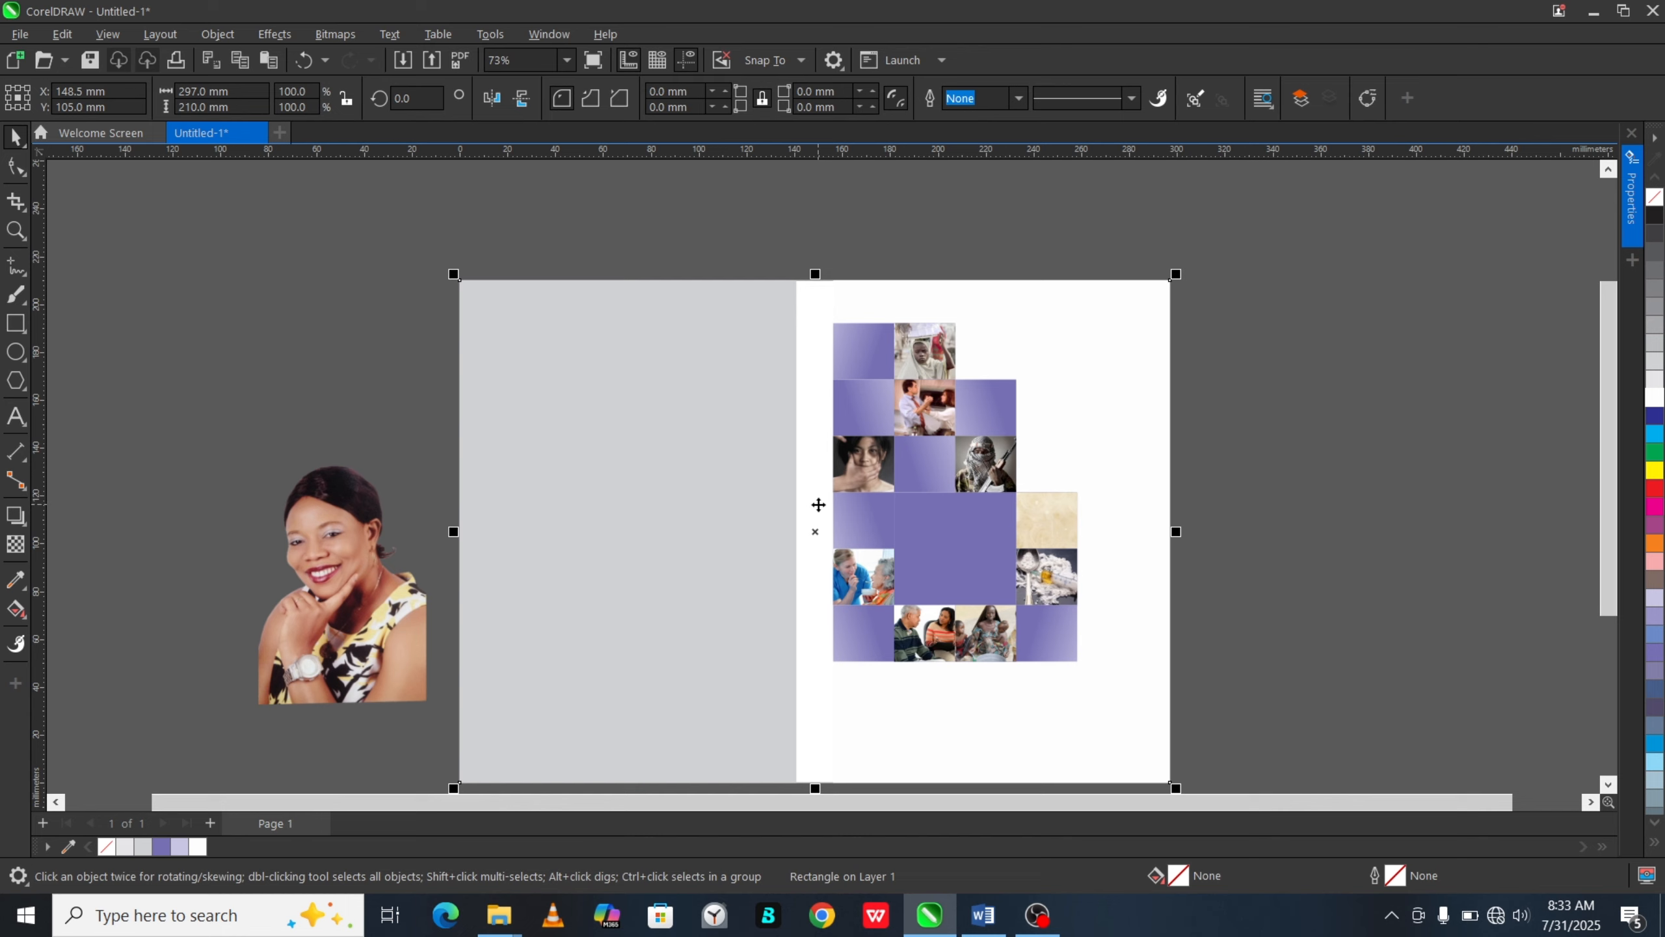
key("ctrl+z")
left_click(124, 362)
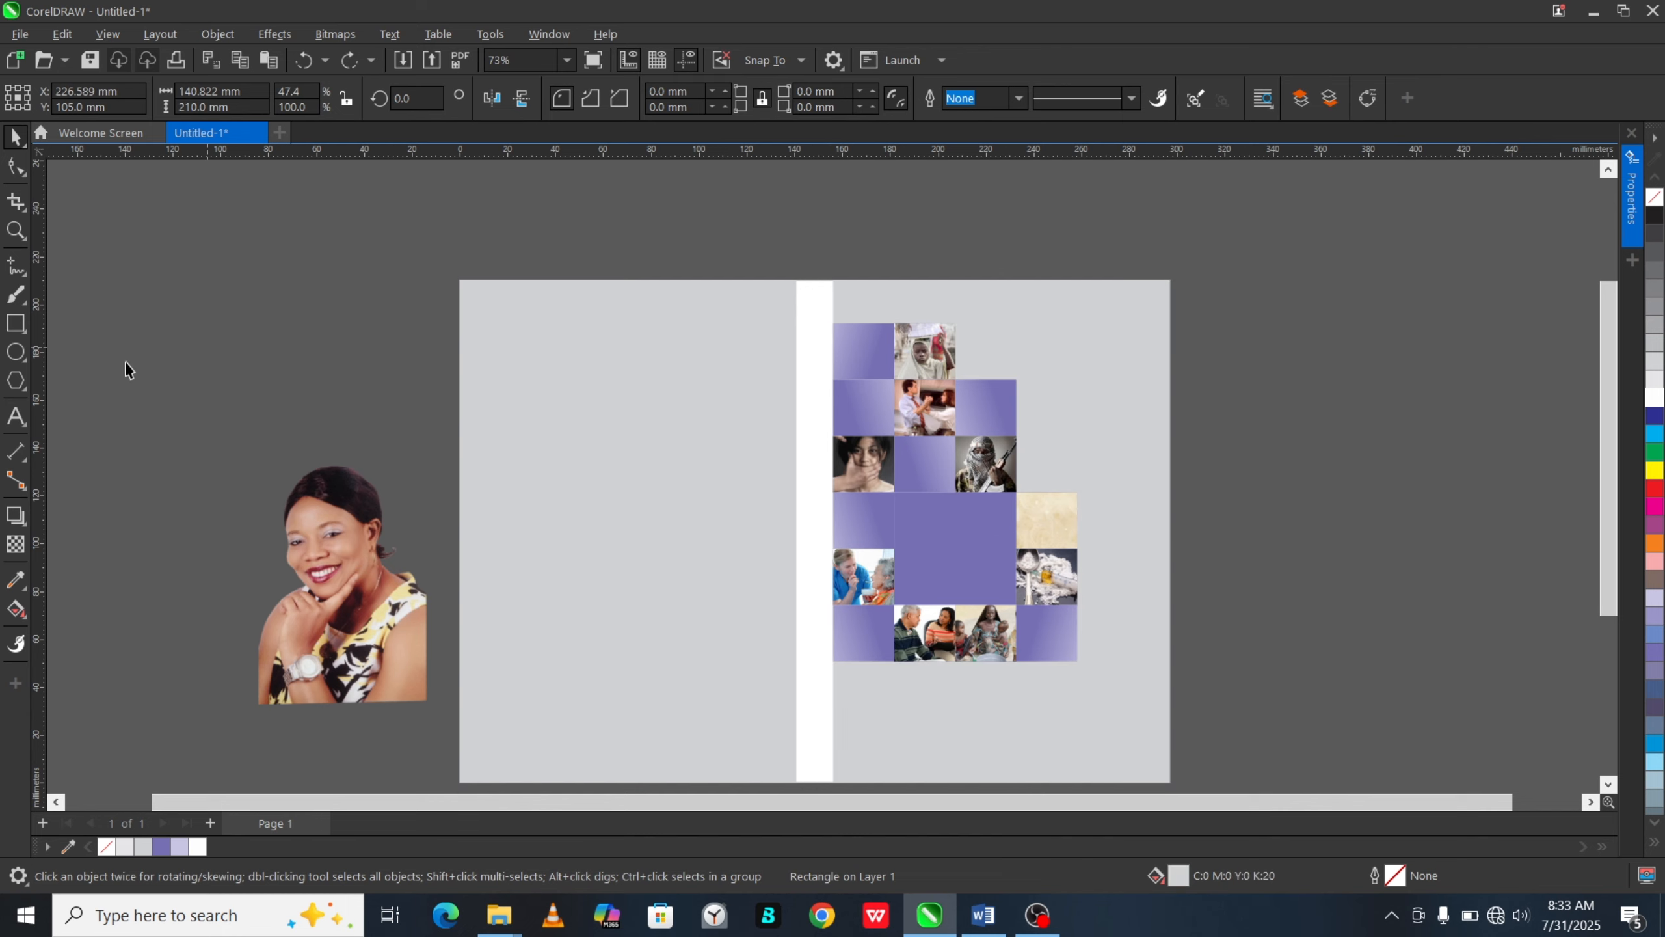
Step: Draw a 15.355 by 210 mm rectangle over the white centre strip, filled with the large square's purple and without an outline
left_click(16, 324)
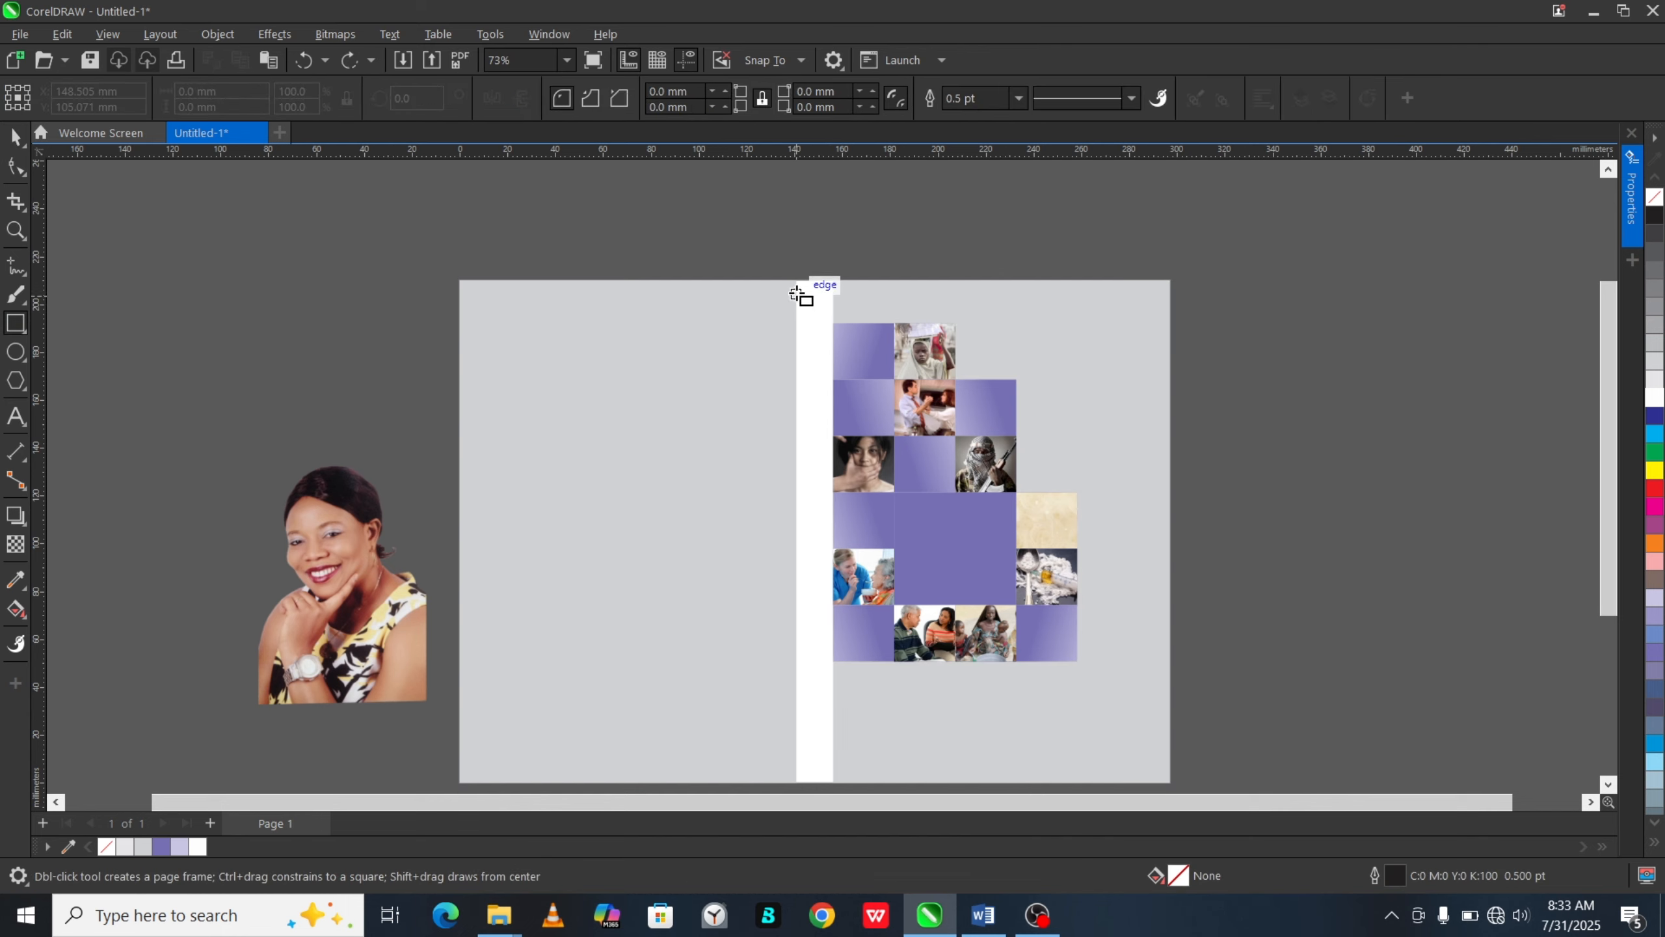
left_click_drag(796, 281, 834, 705)
key("space")
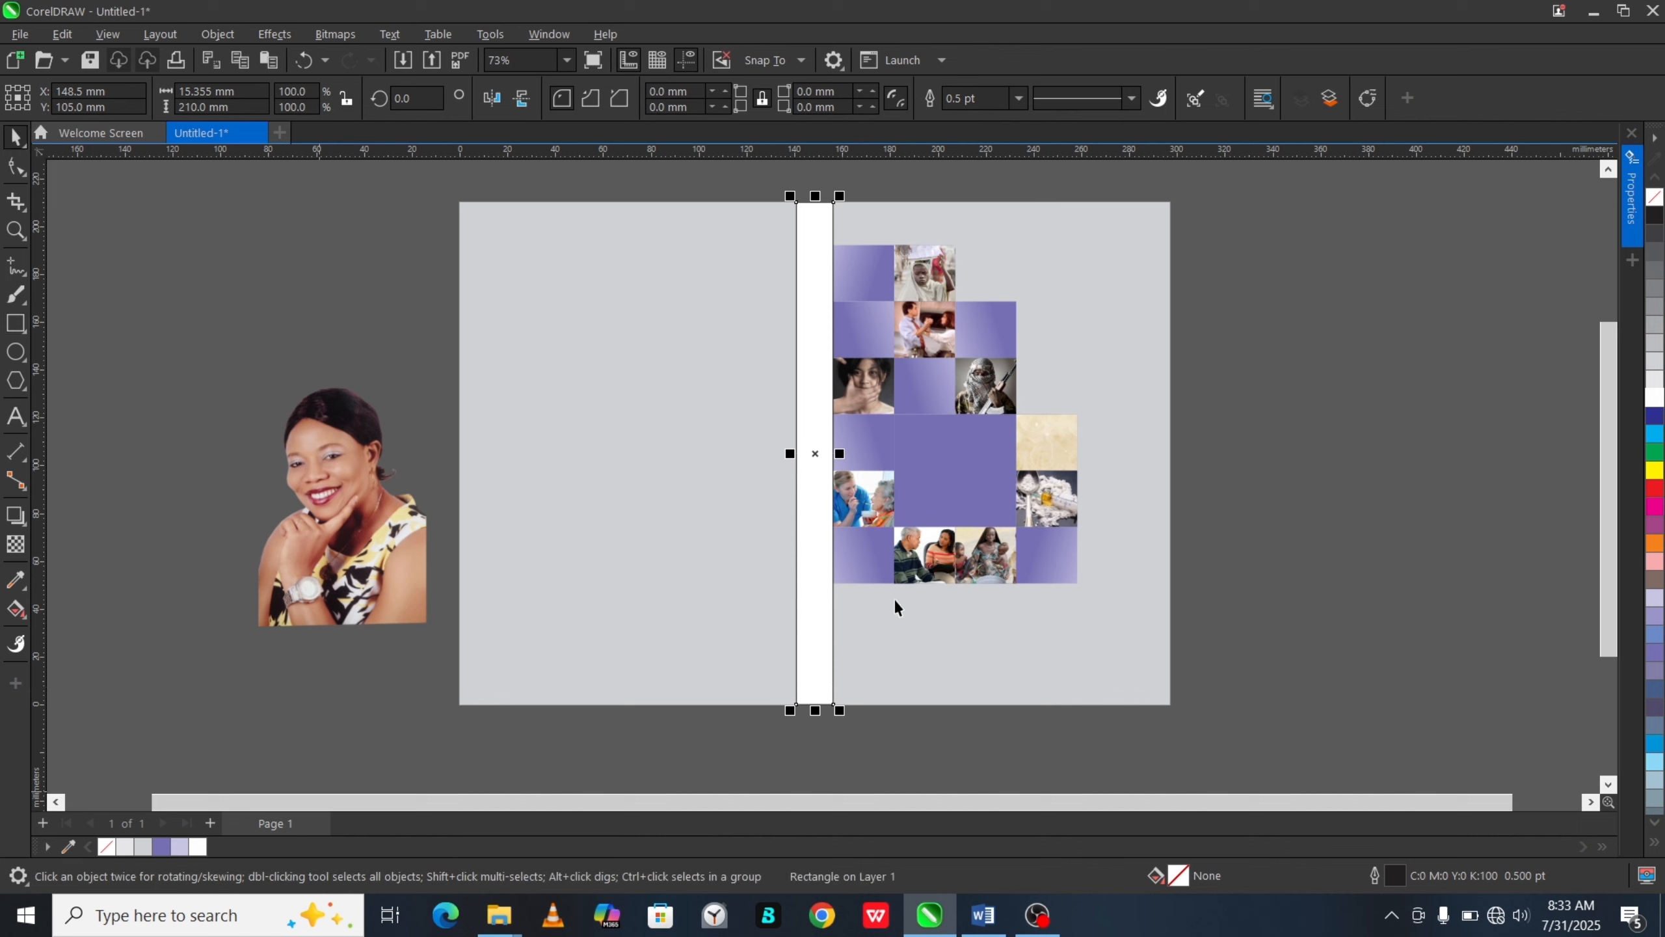
left_click(162, 847)
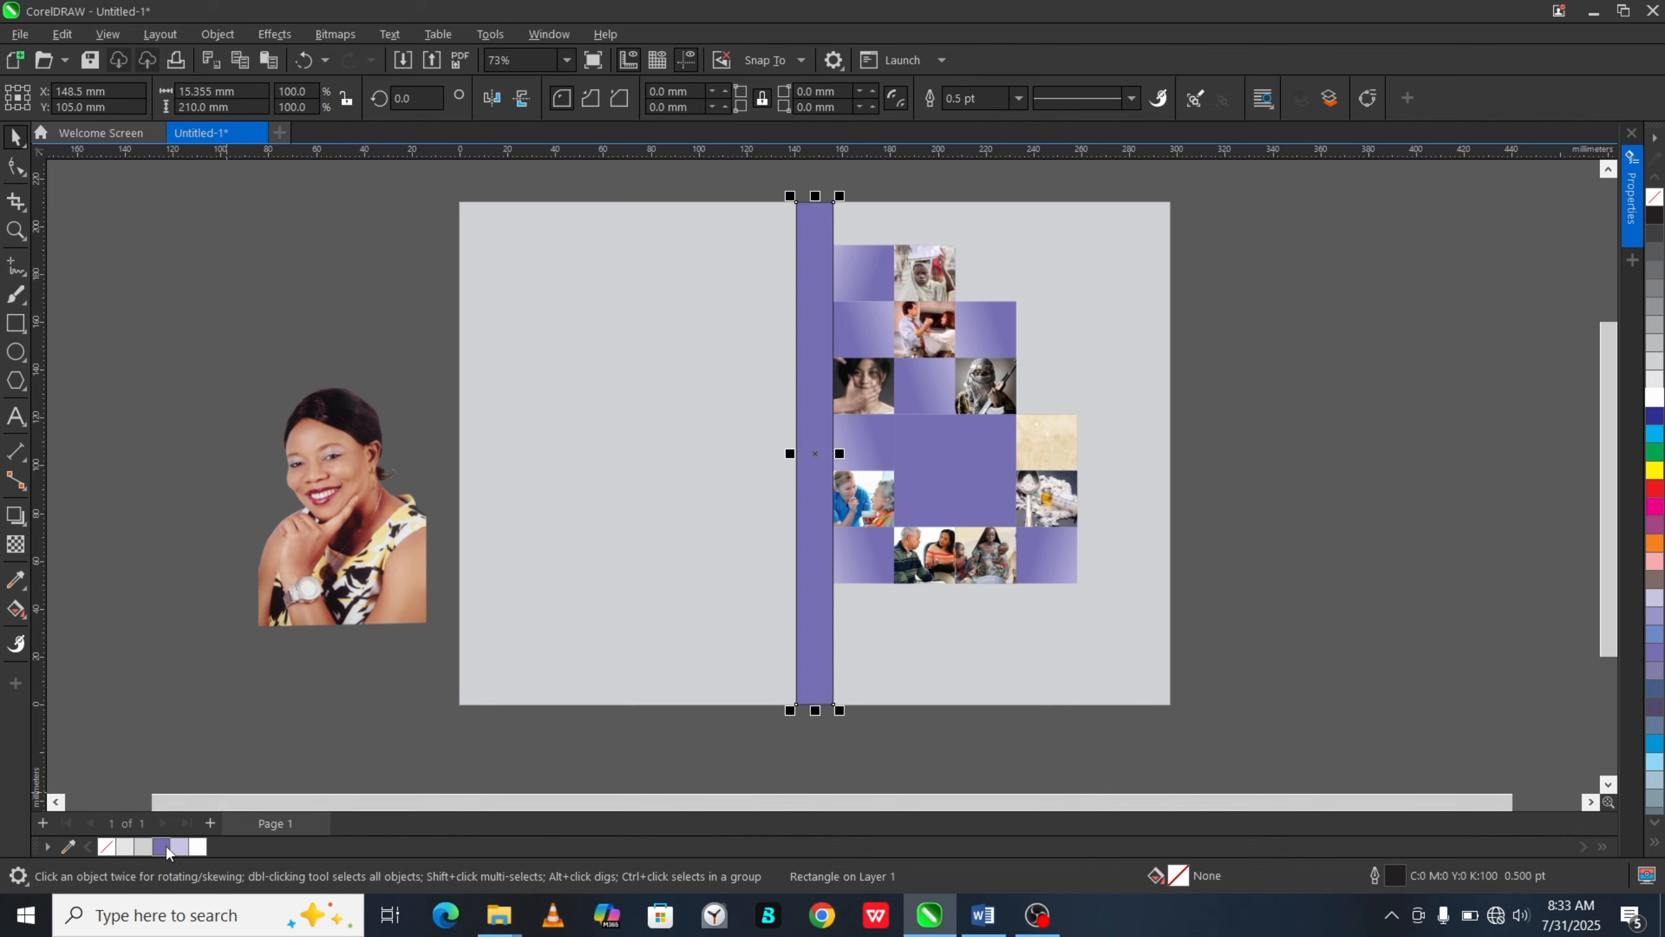
right_click(108, 849)
Step: Fill the grey panel behind the photo grid with white
left_click(1145, 467)
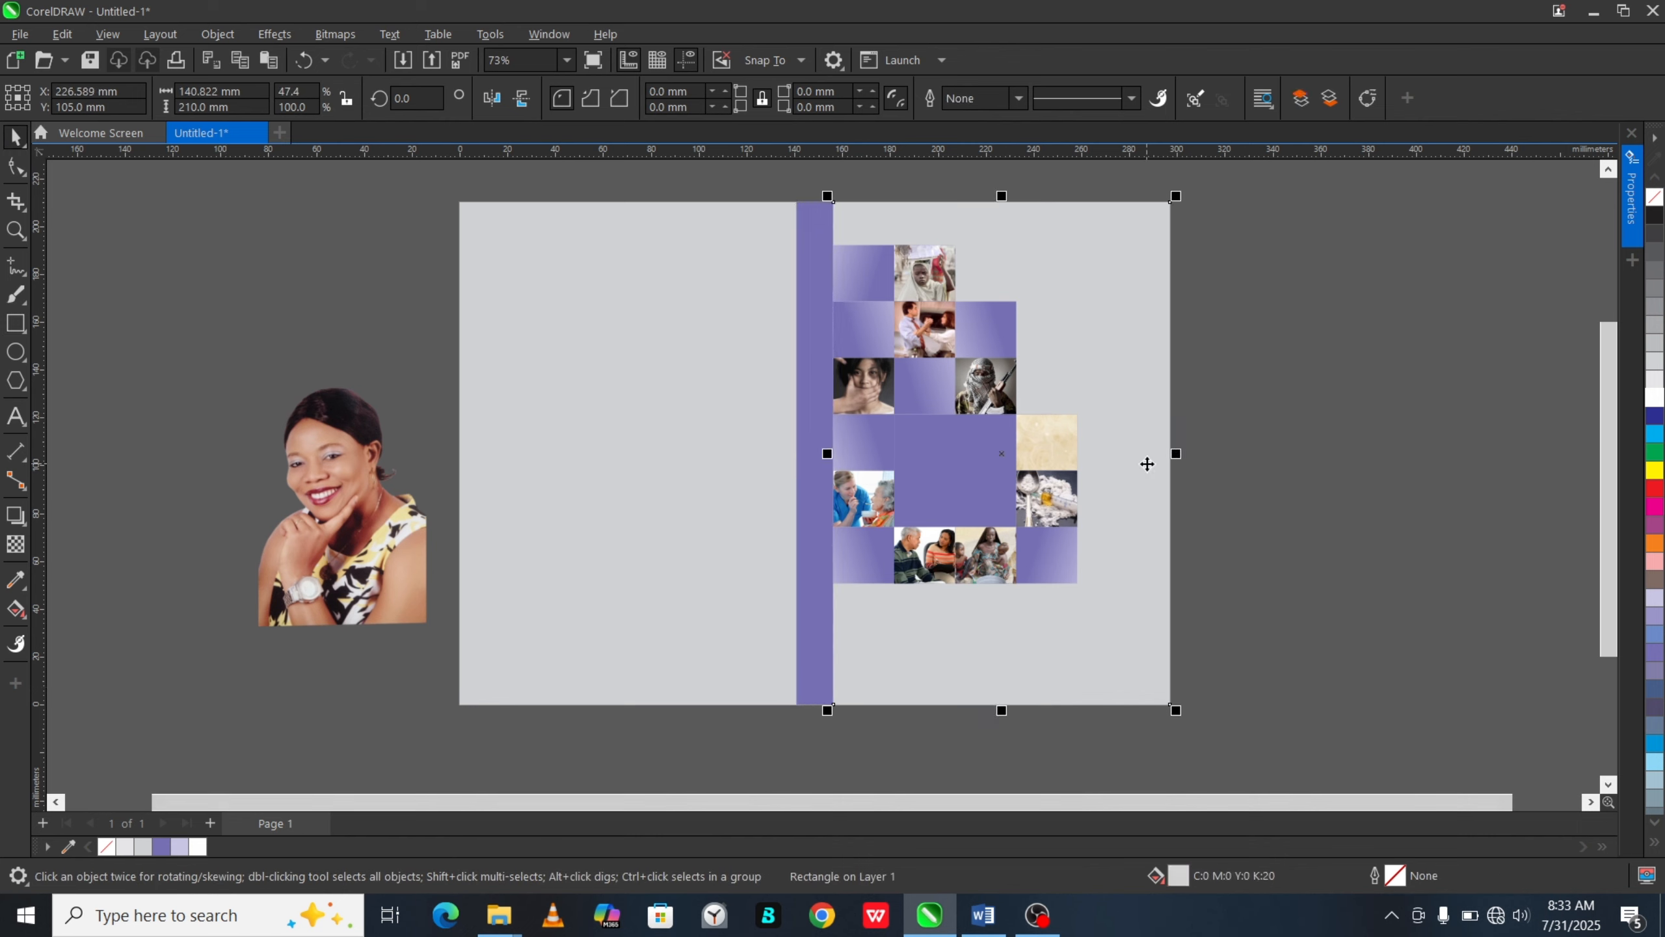
left_click(1653, 402)
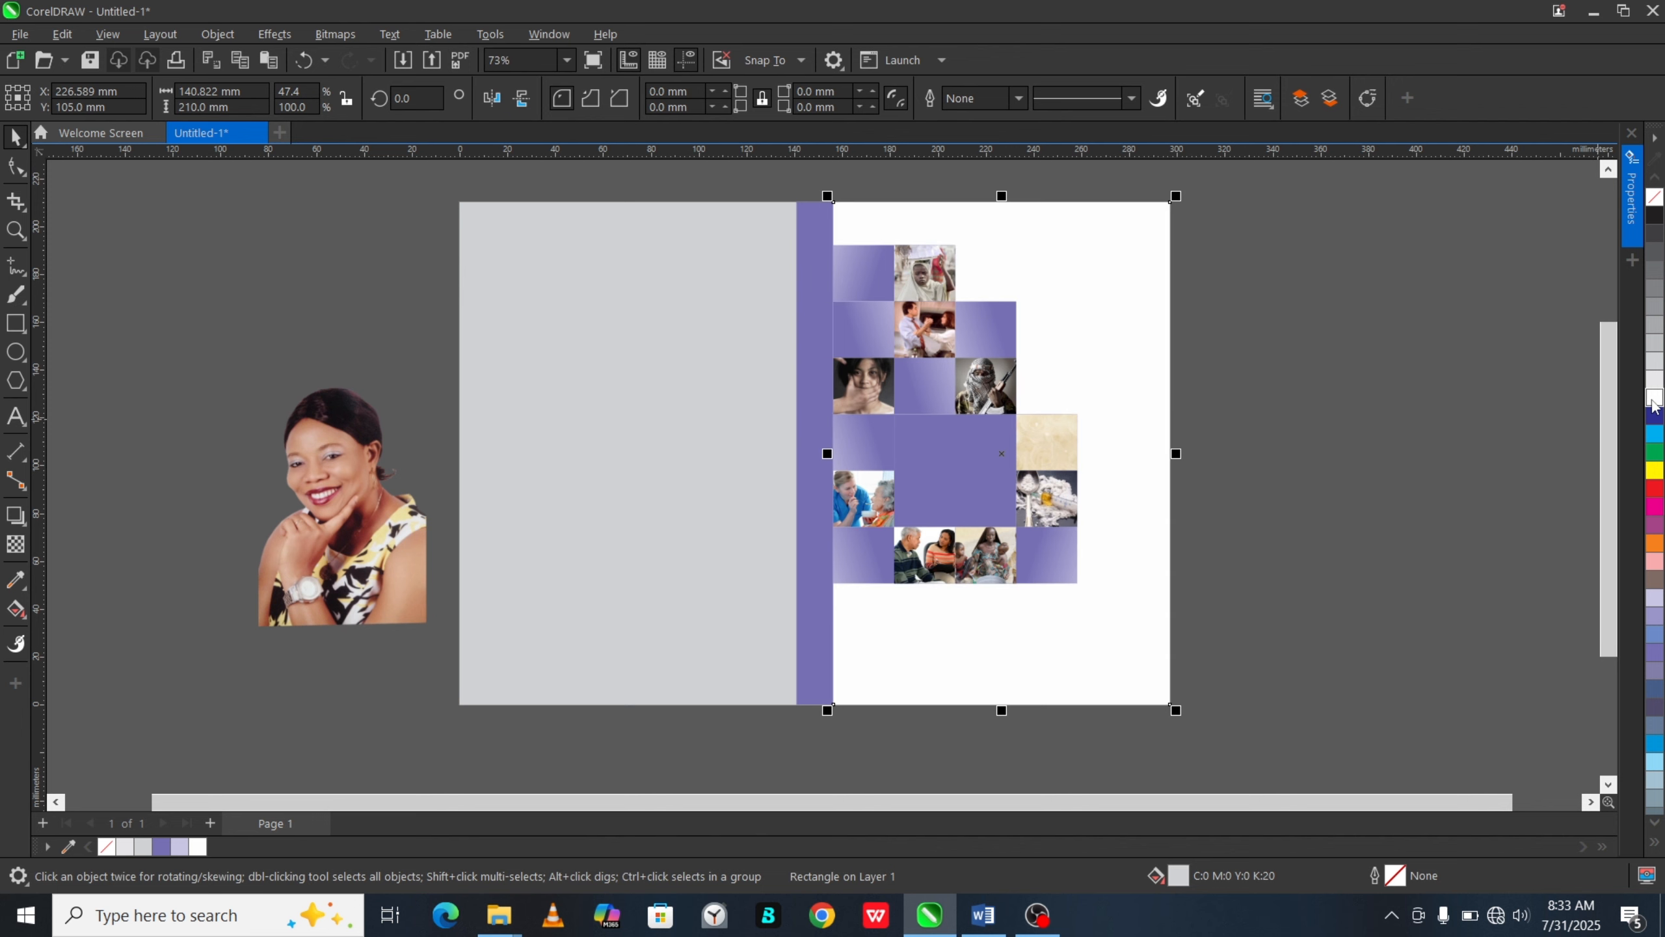
left_click(1366, 480)
scroll(876, 266, "up", 3)
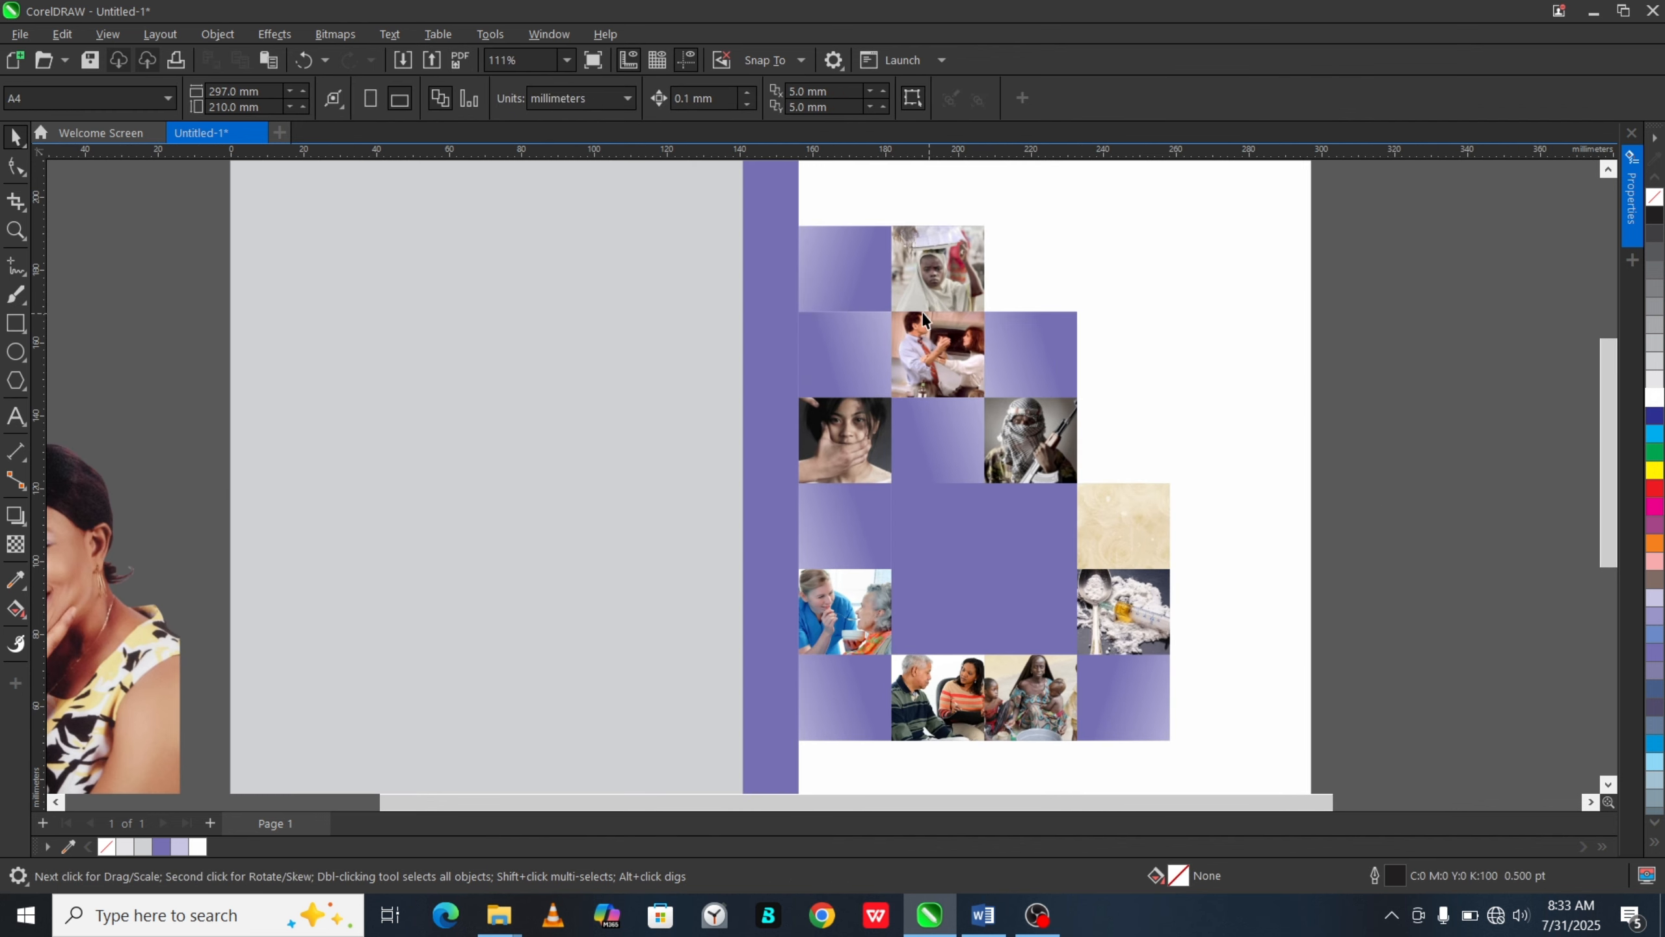
scroll(932, 414, "down", 2)
scroll(963, 509, "up", 1)
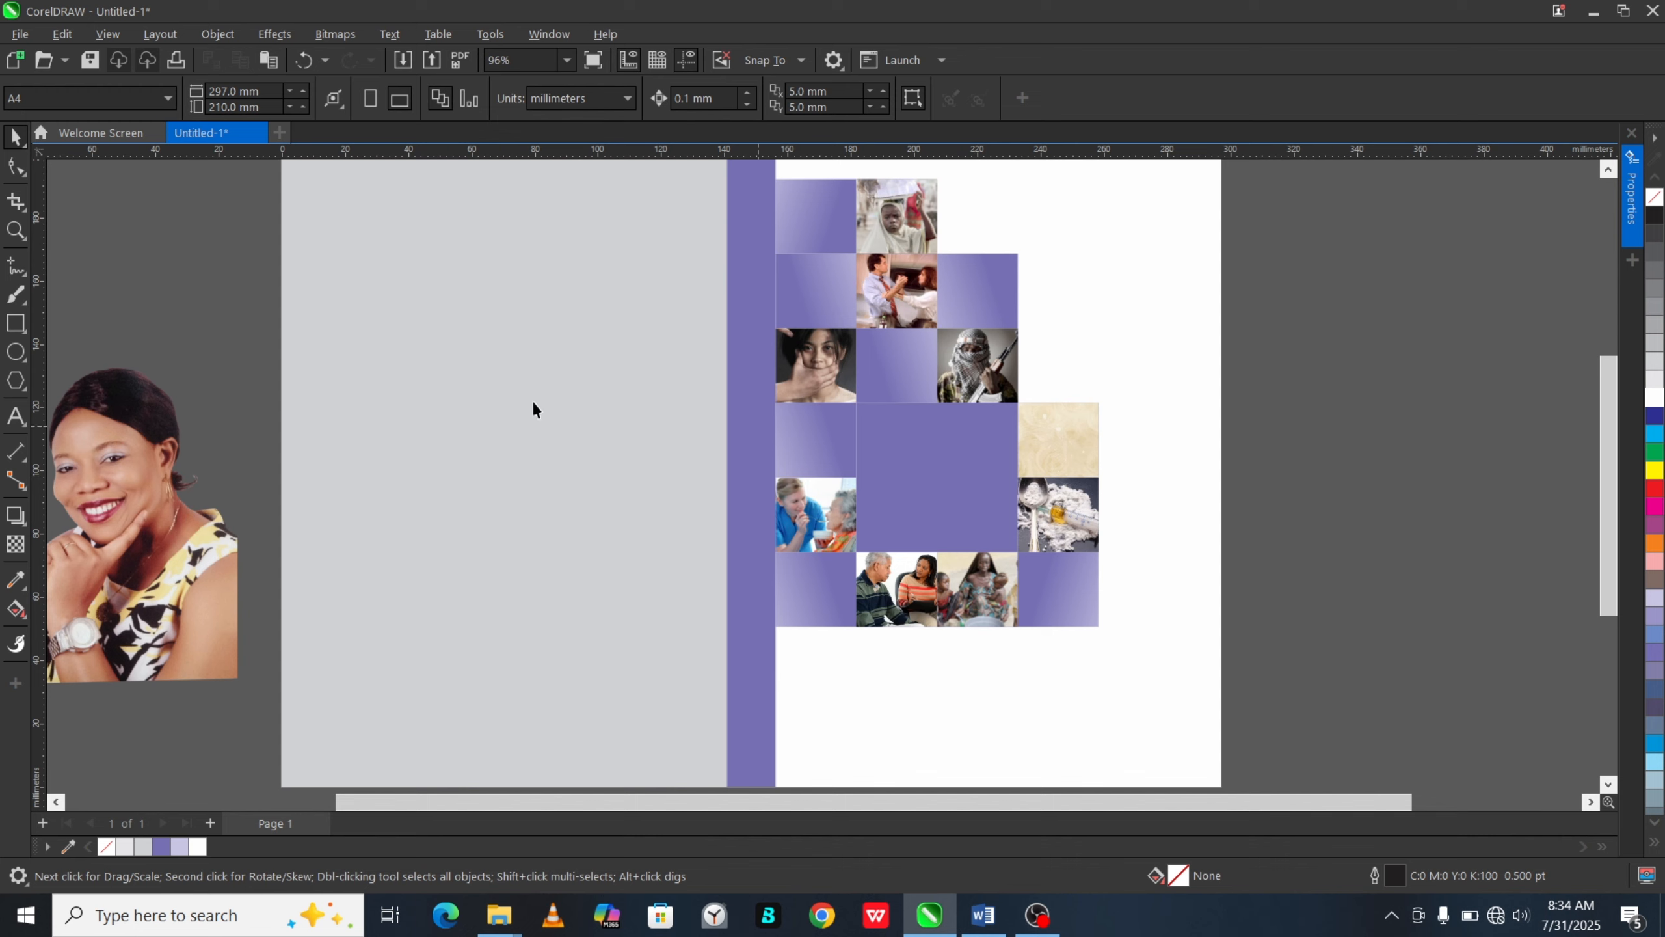
Step: Add artistic text beside the page reading SOCIAL, PROBLEMS and & on three separate lines
left_click(20, 421)
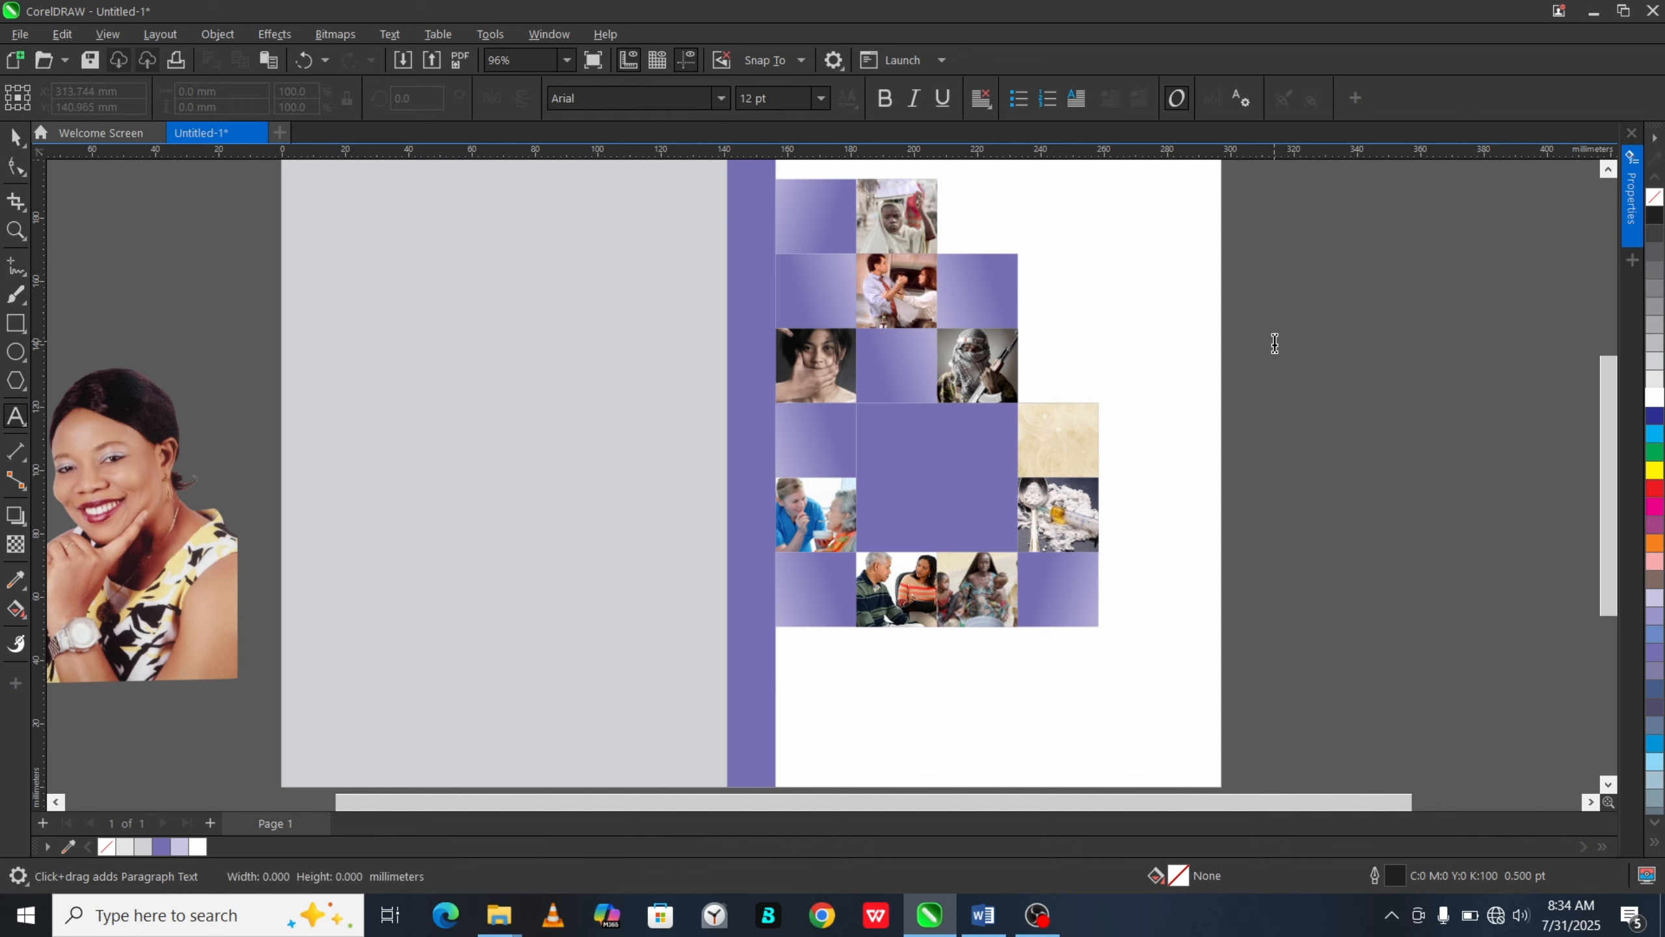
type("SOC")
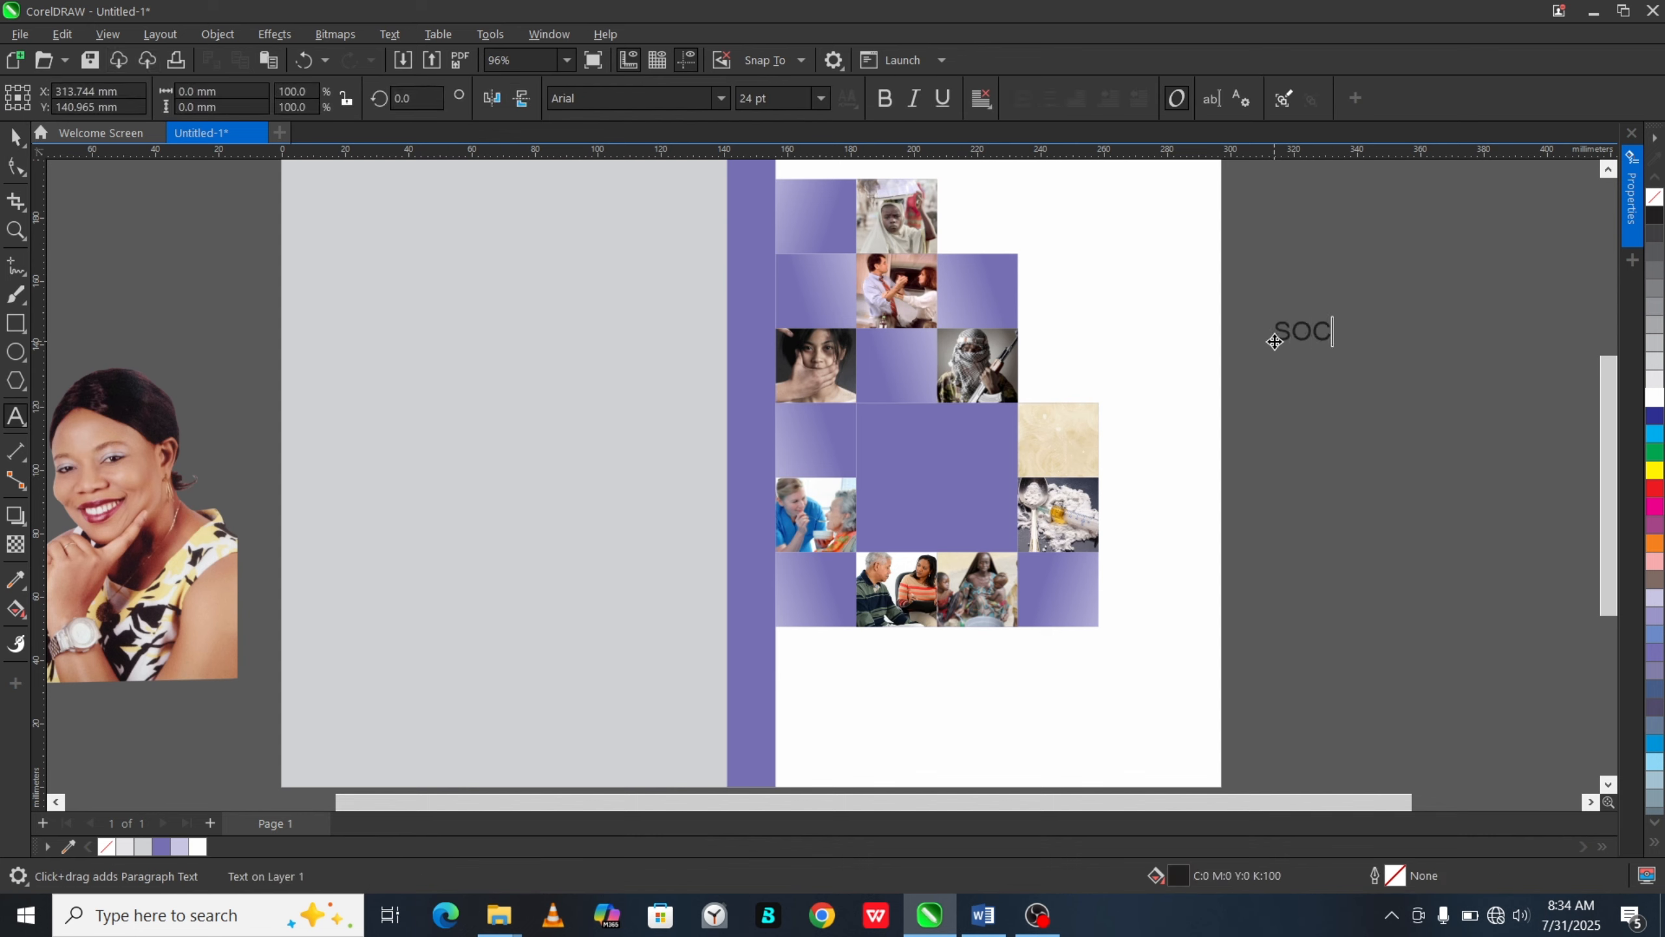
type("IAL PROBLE")
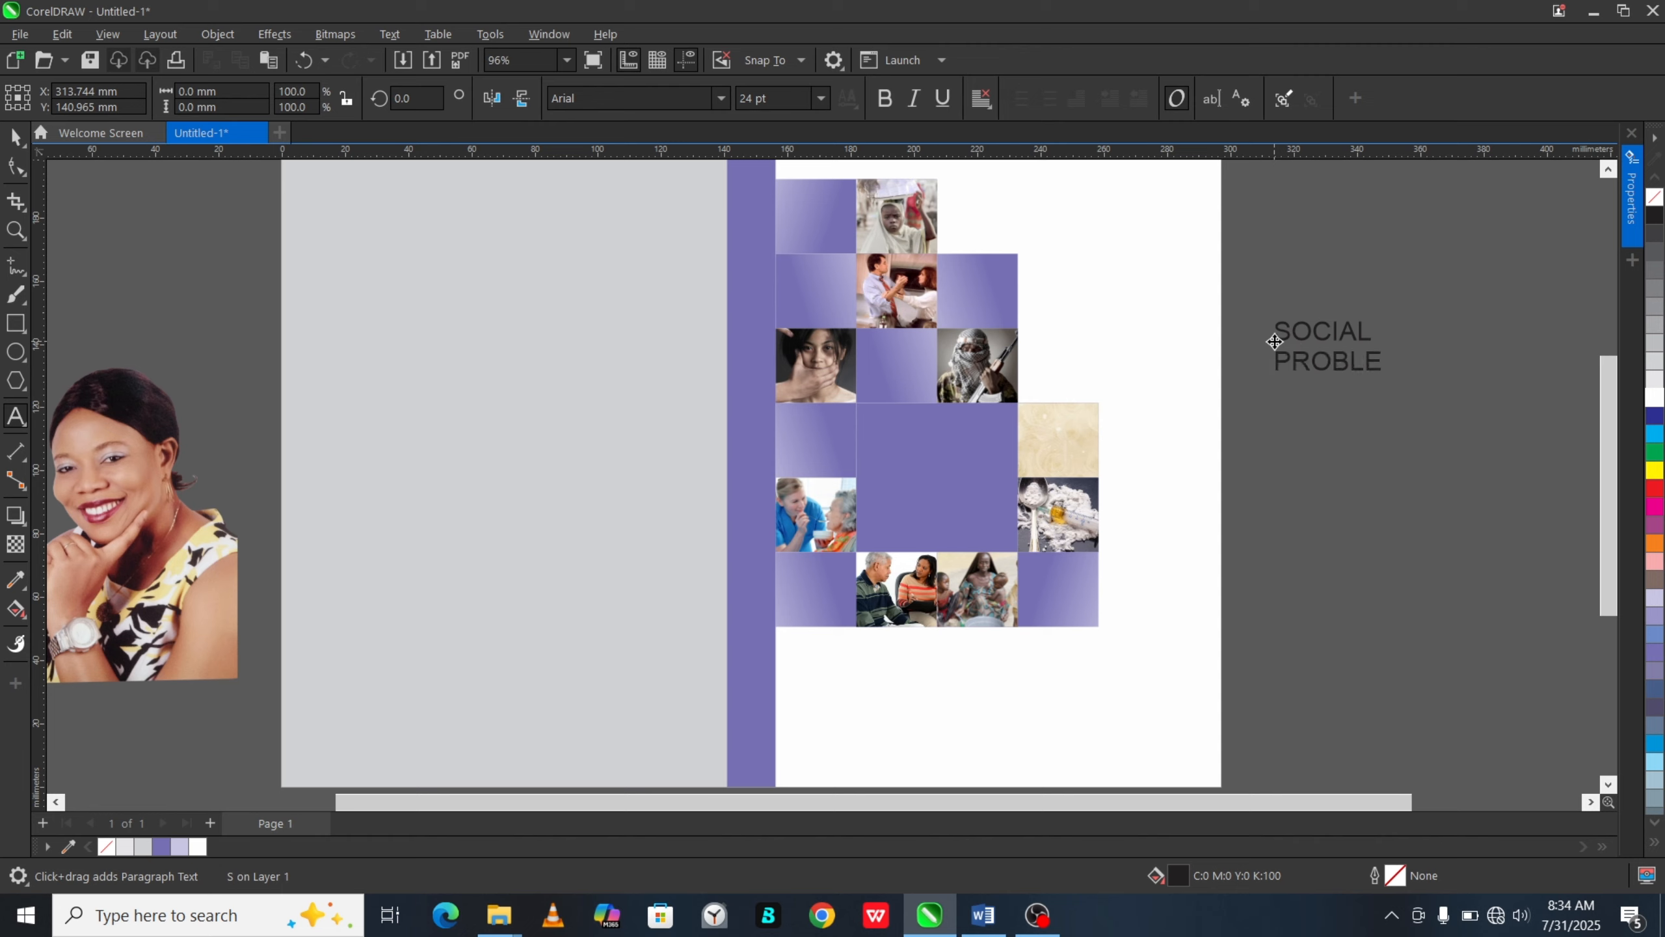
type("MS")
key("Return")
type("&")
key("ctrl+space")
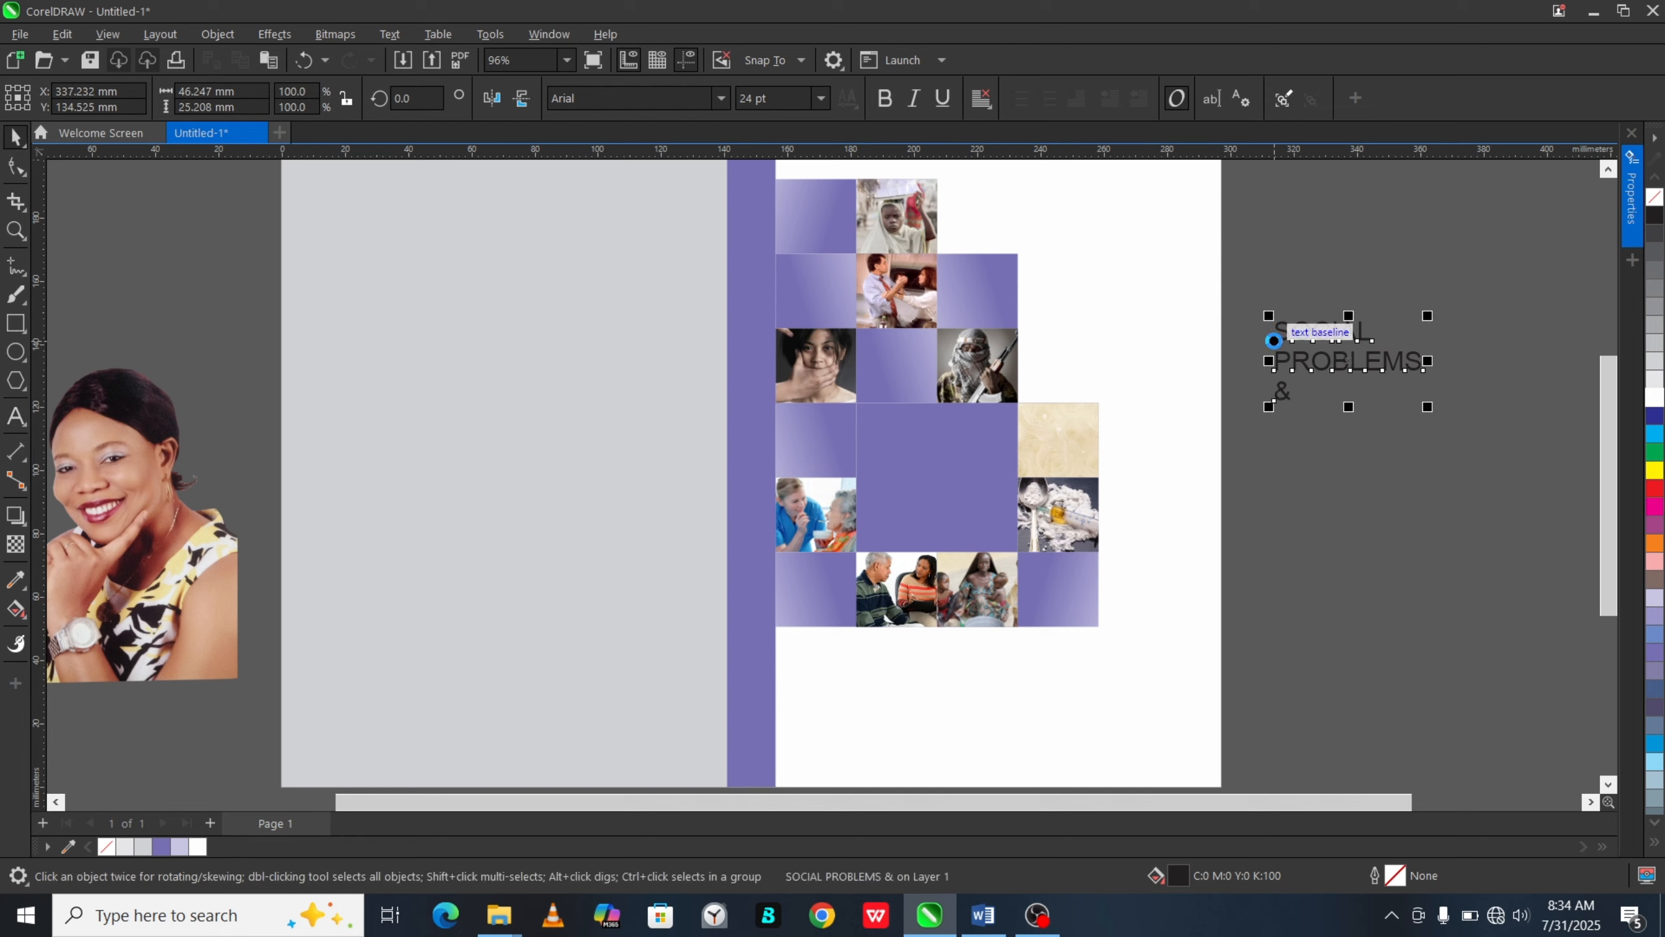
Step: Break the text apart, combine SOCIAL and PROBLEMS into one text object without the &, and set it in Bebas Neue
key("ctrl+k")
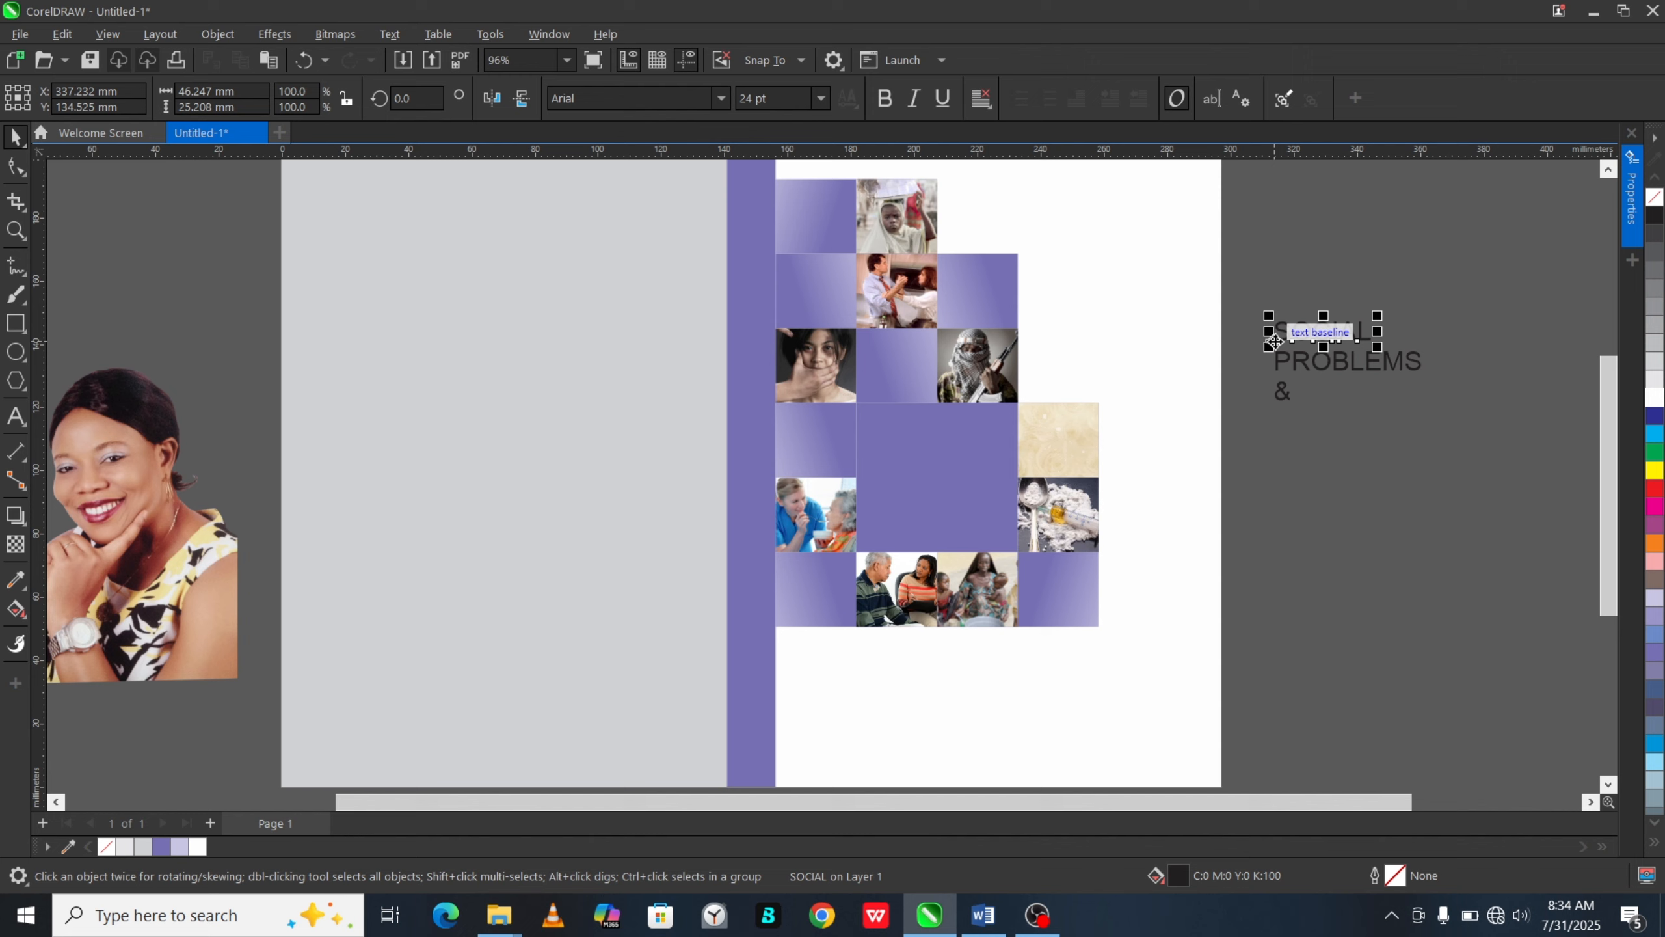
left_click(1387, 361, "shift")
key("ctrl+l")
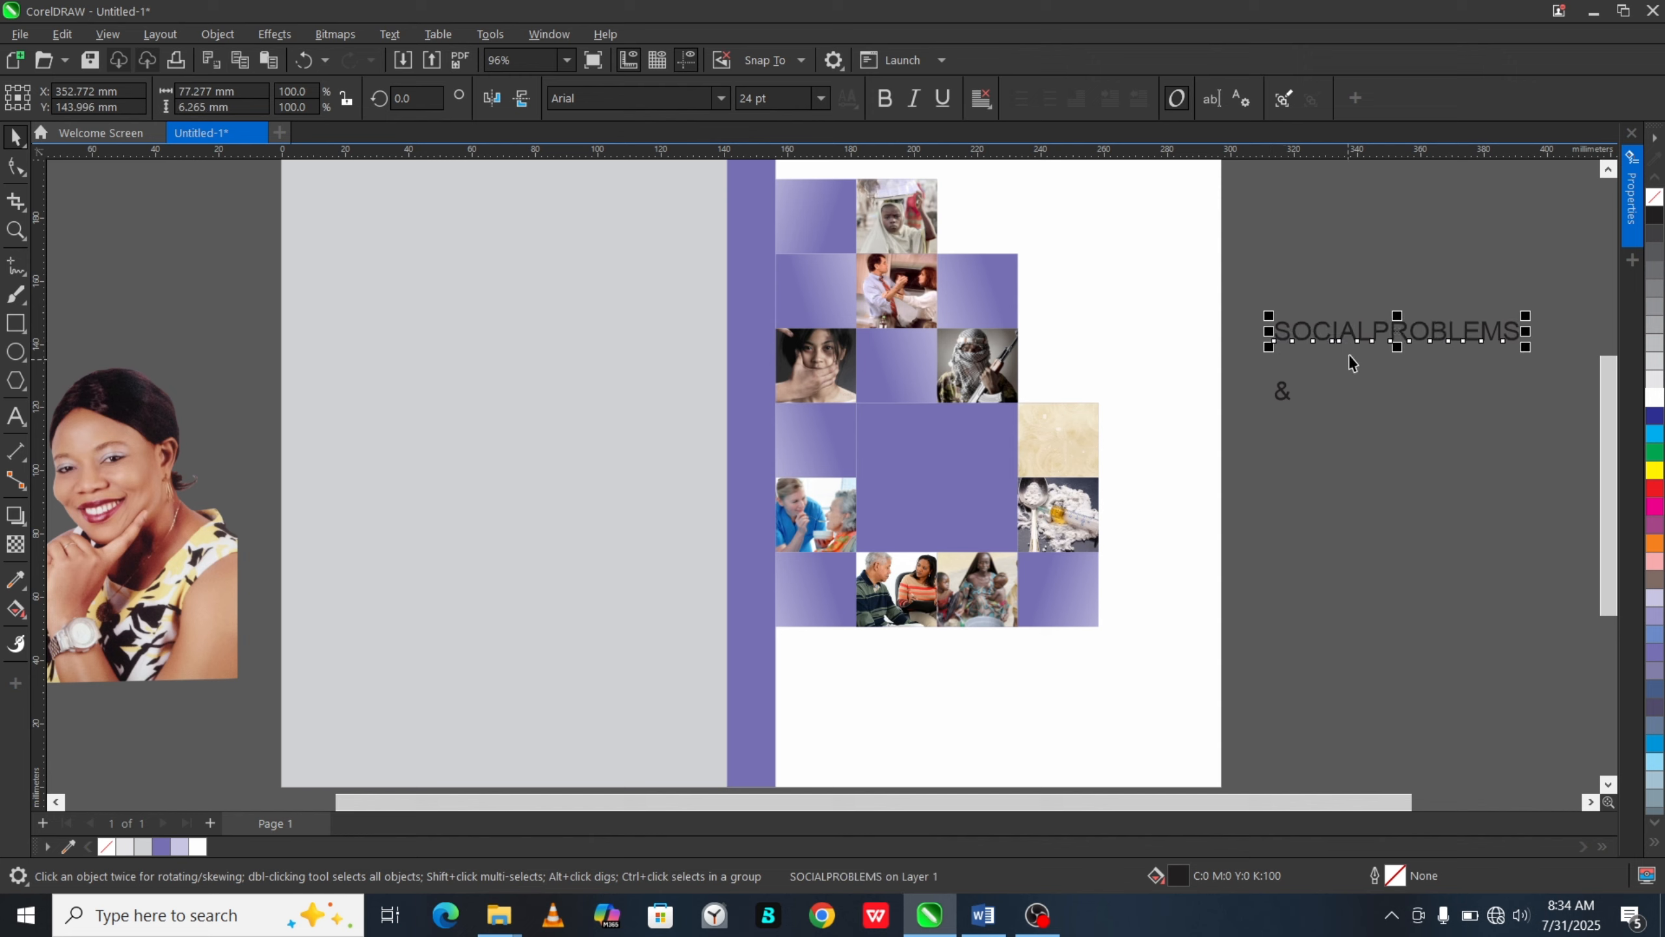
left_click(629, 104)
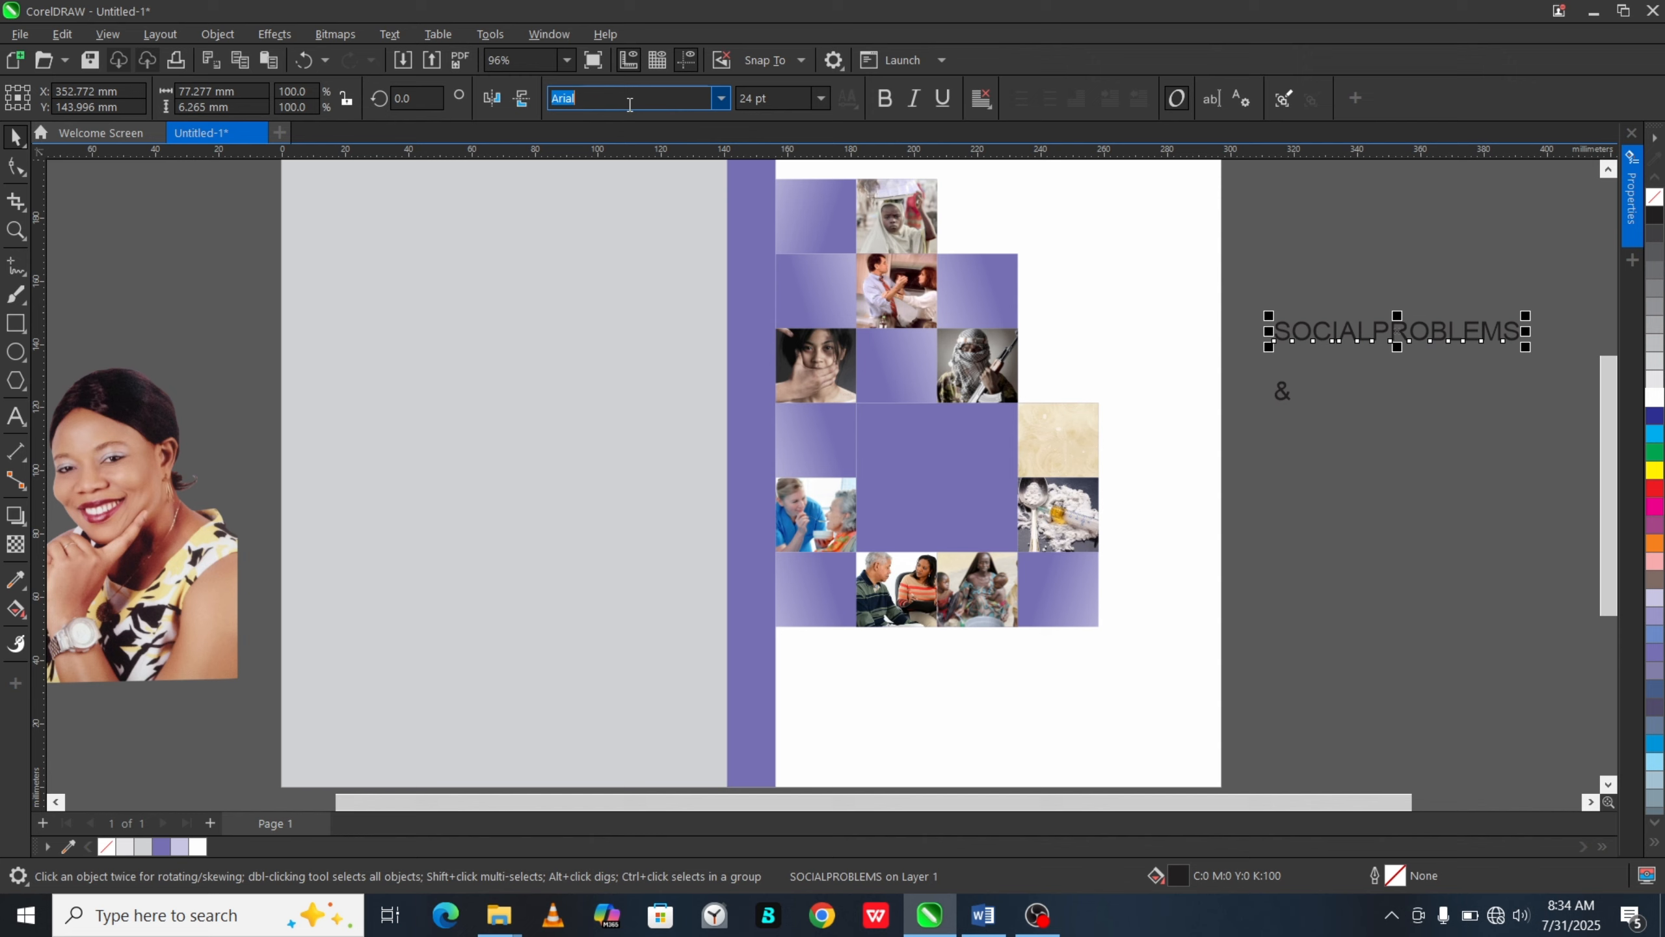
type("Bebas Neue")
key("Return")
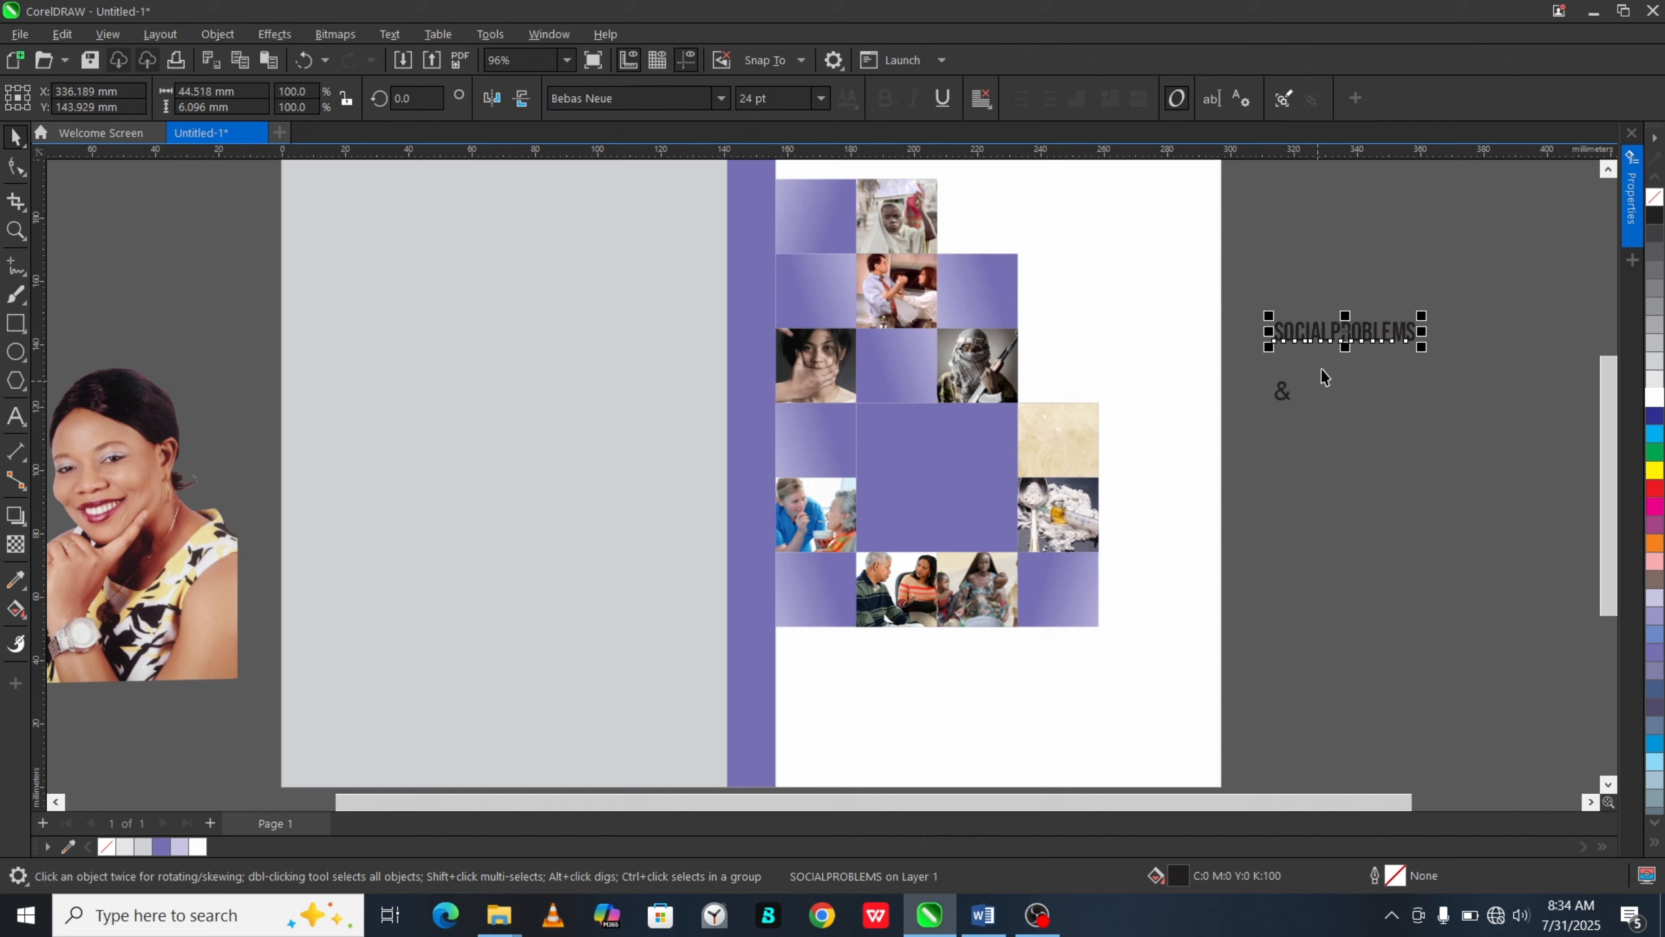
Step: Split SOCIALPROBLEMS into two lines and place it in white on the large purple square
double_click(1332, 338)
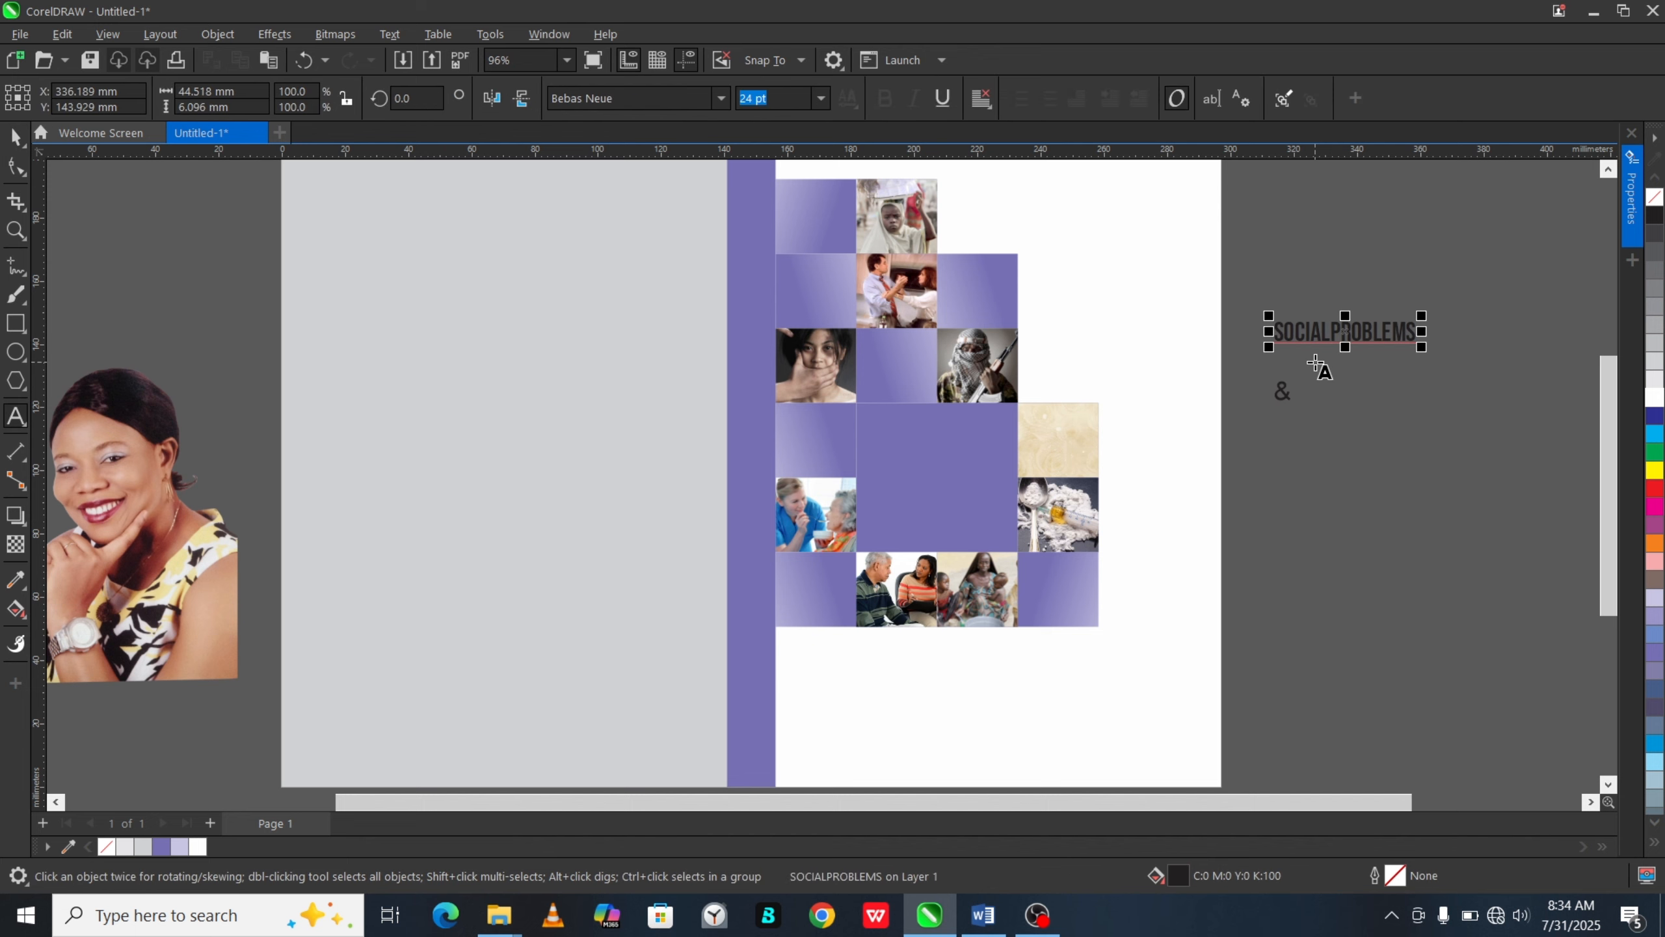
key("BackSpace")
type("L")
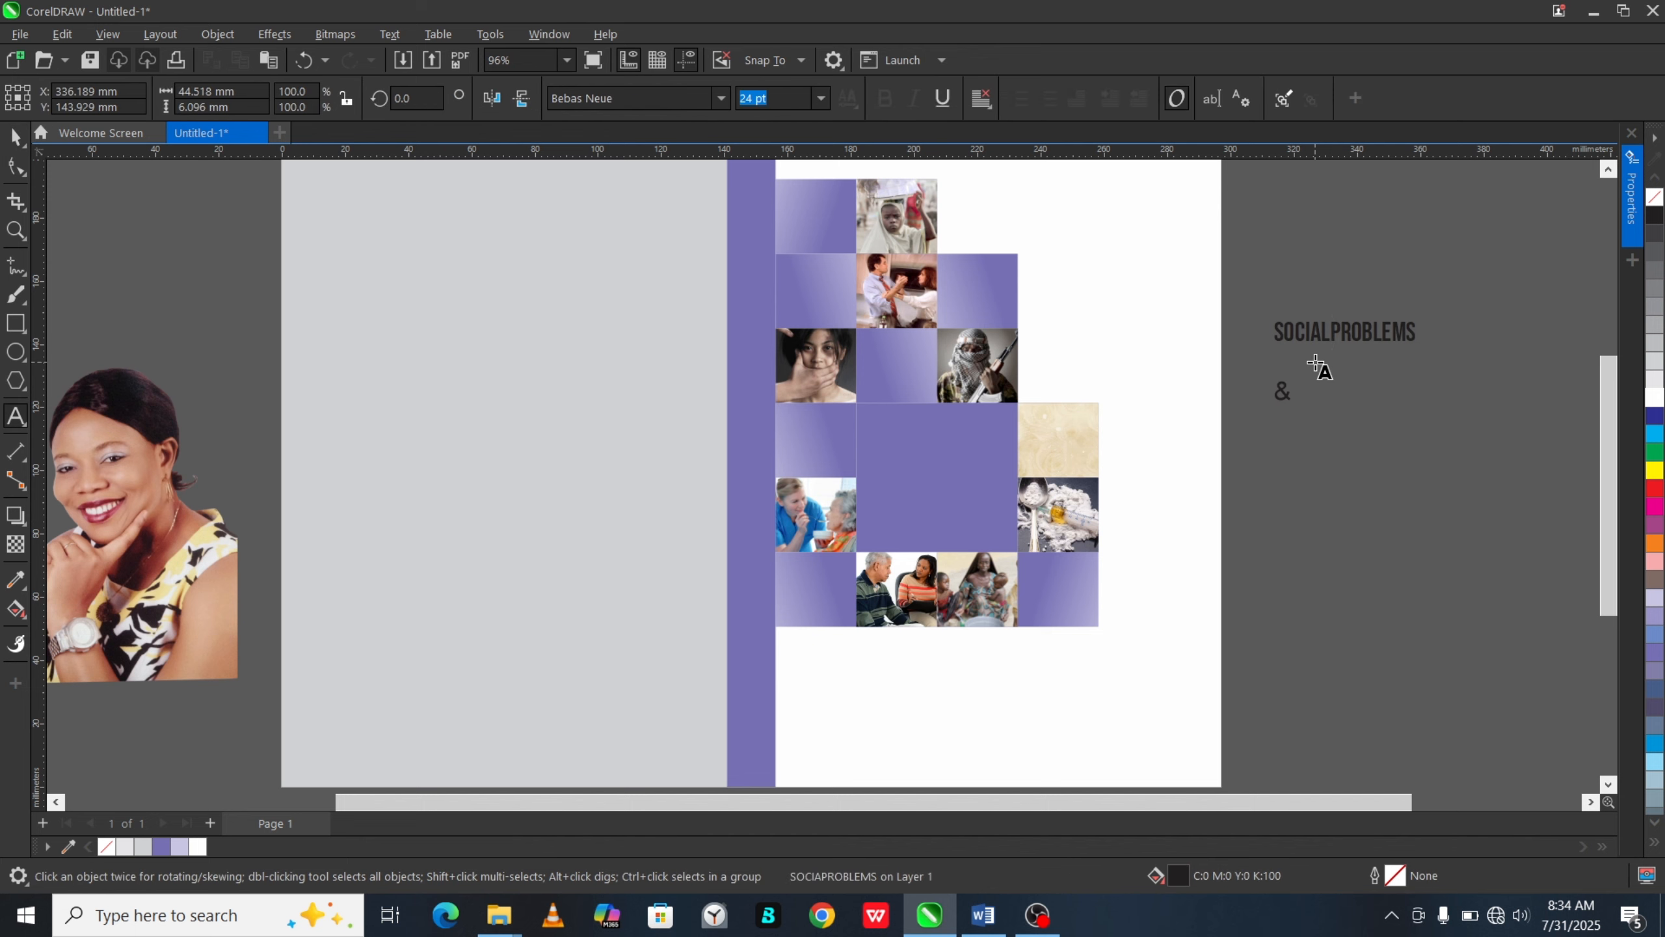
key("Return")
left_click_drag(1283, 369, 906, 484)
left_click(1653, 397)
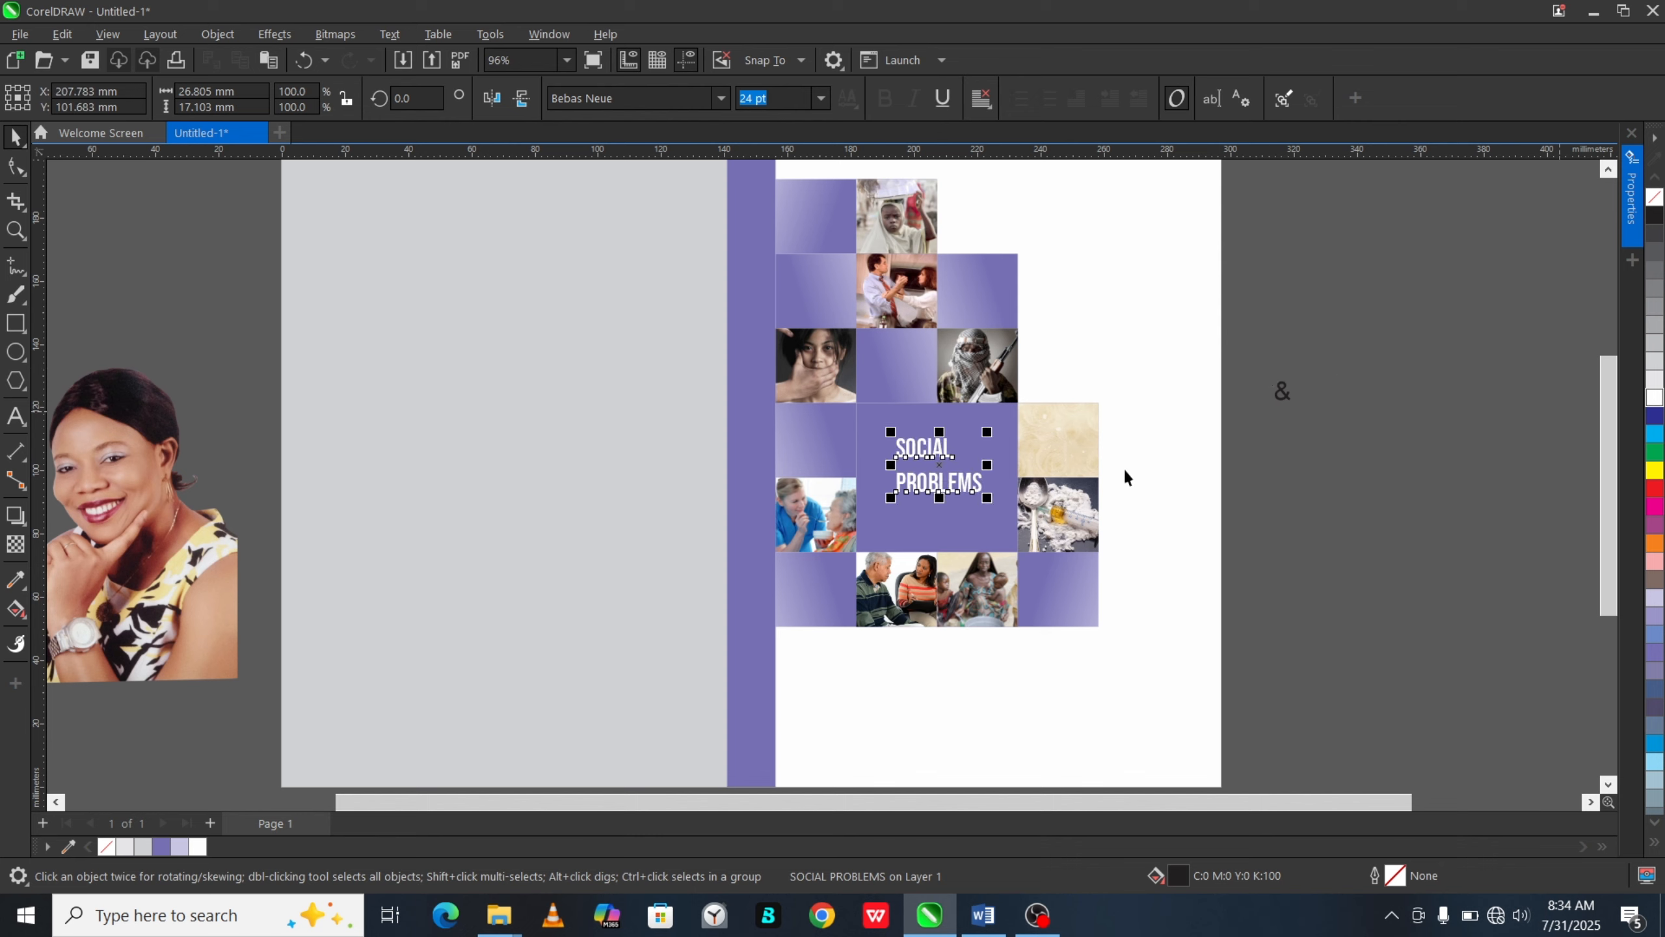
Step: Tighten the line spacing of the SOCIAL PROBLEMS title and enlarge it to about 30.8 pt
left_click(15, 168)
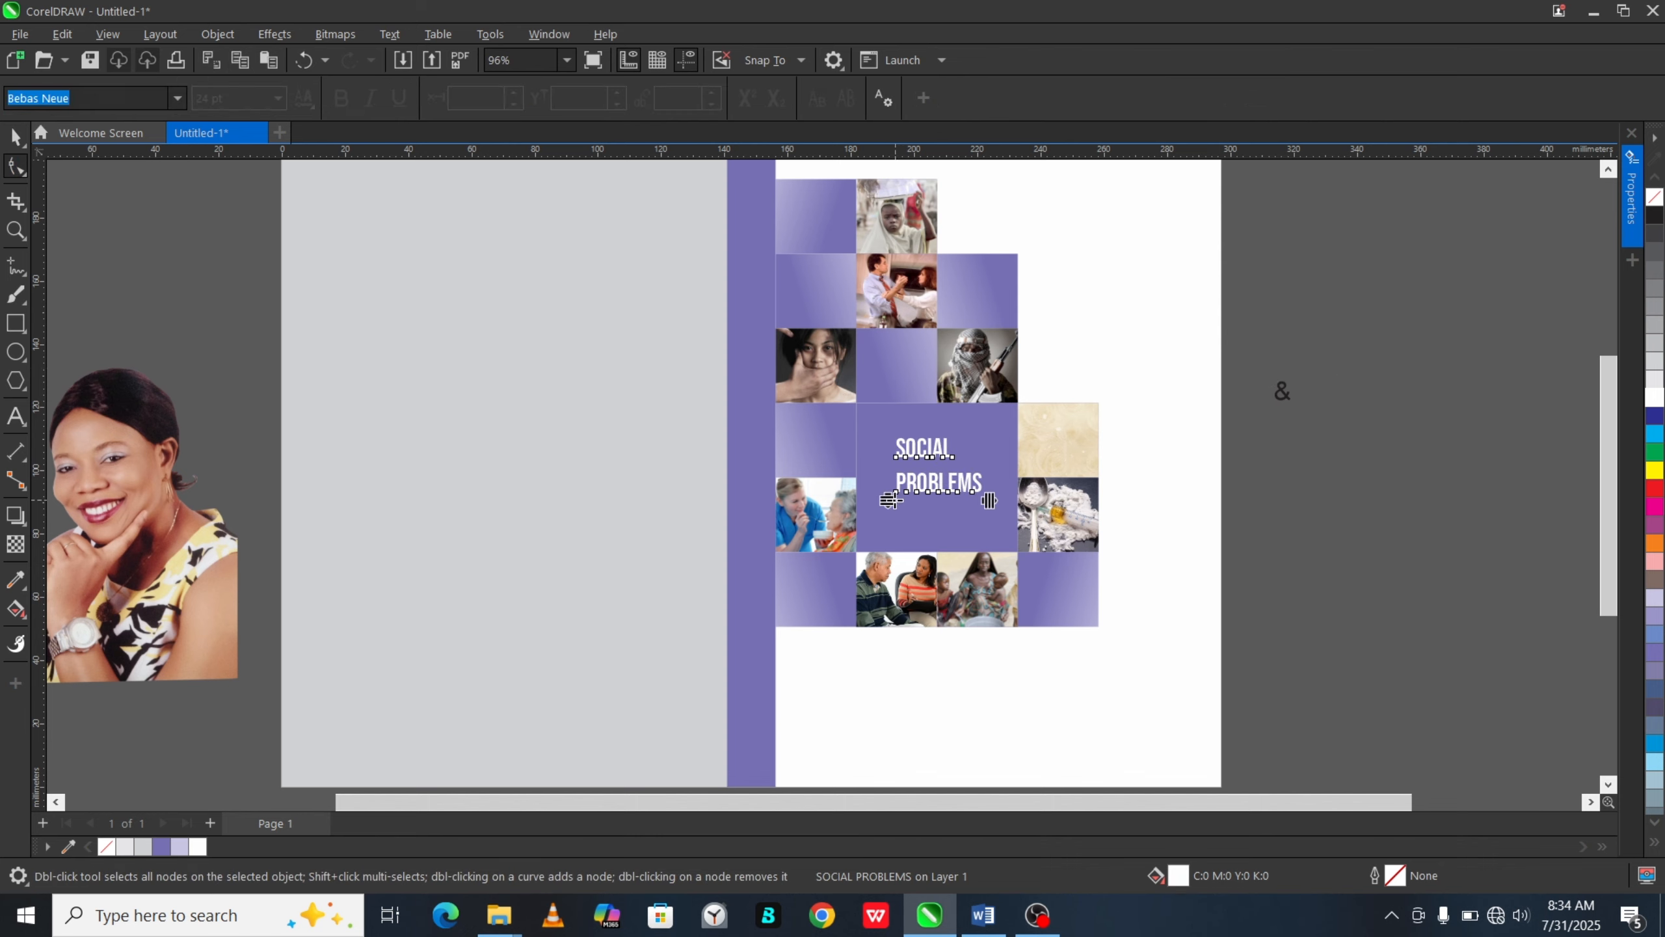
left_click_drag(888, 500, 891, 471)
key("space")
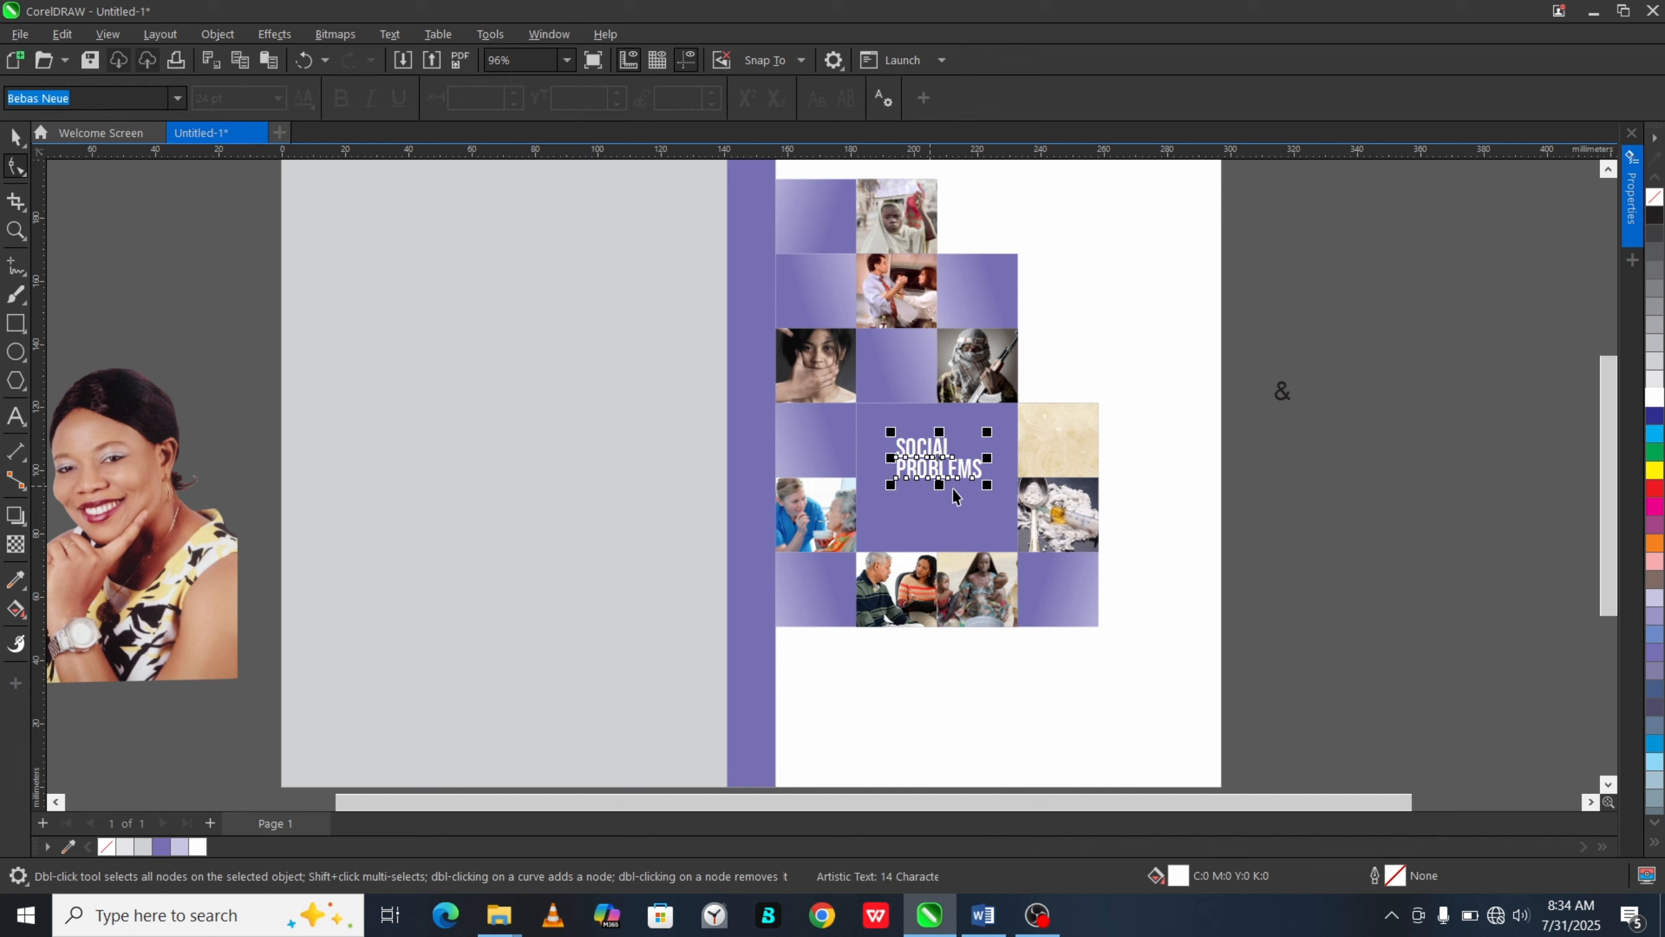
left_click_drag(989, 488, 1011, 503)
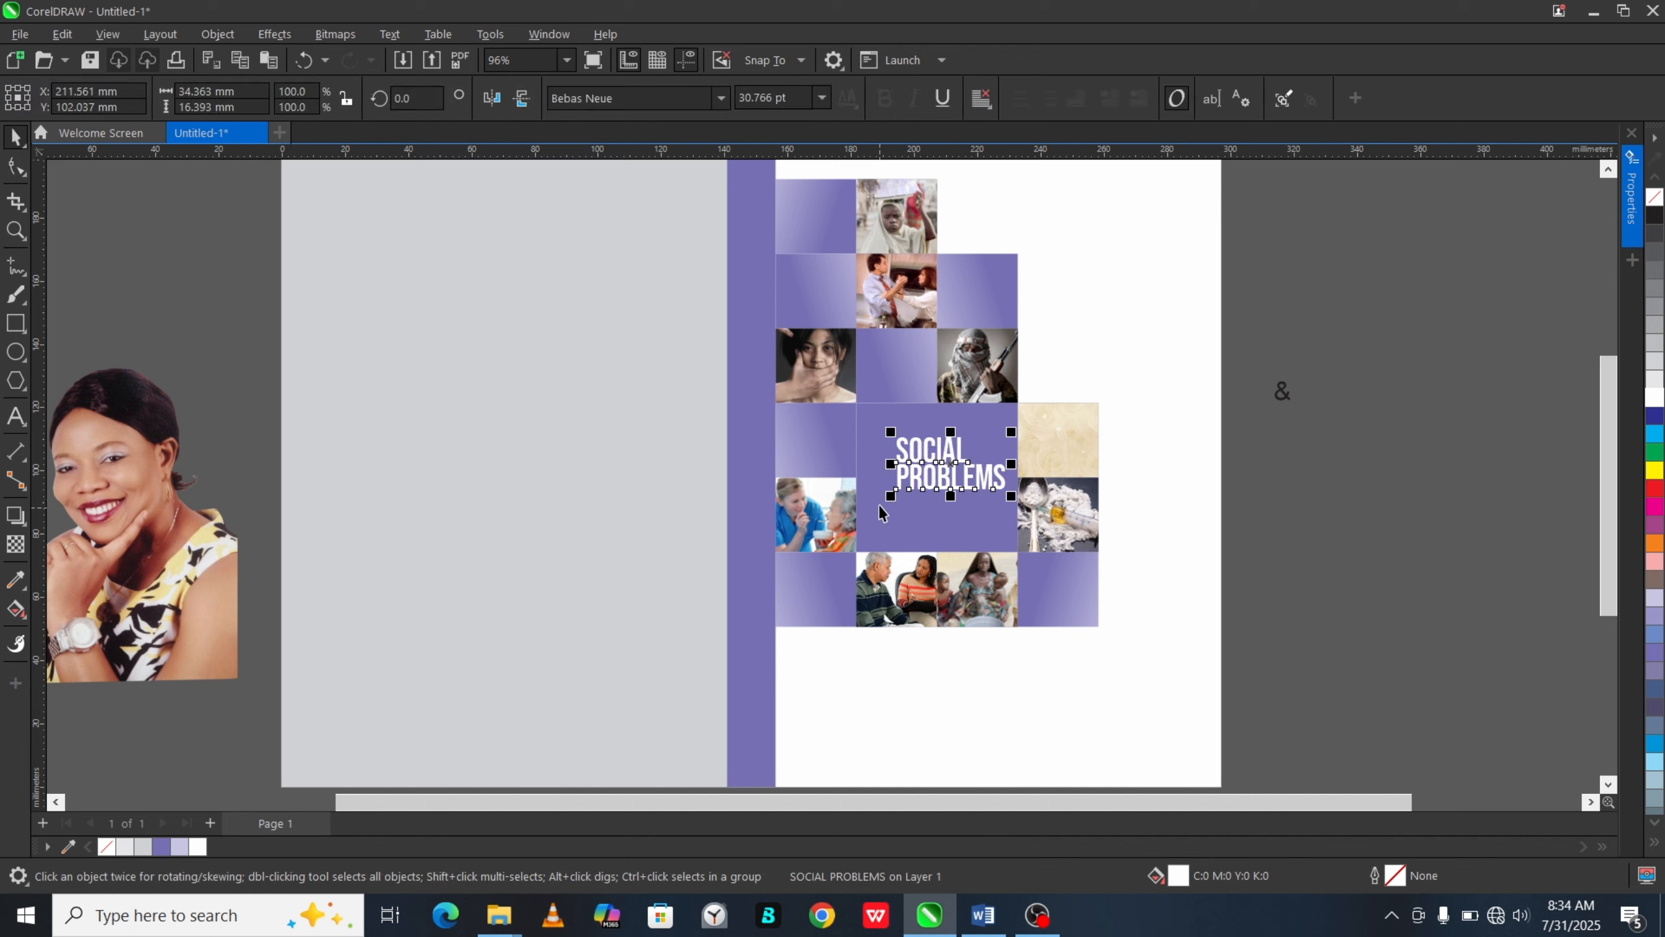
Step: Enlarge the SOCIAL PROBLEMS title proportionally to about 38.8 pt so it nearly spans the large purple square
left_click_drag(890, 496, 861, 552)
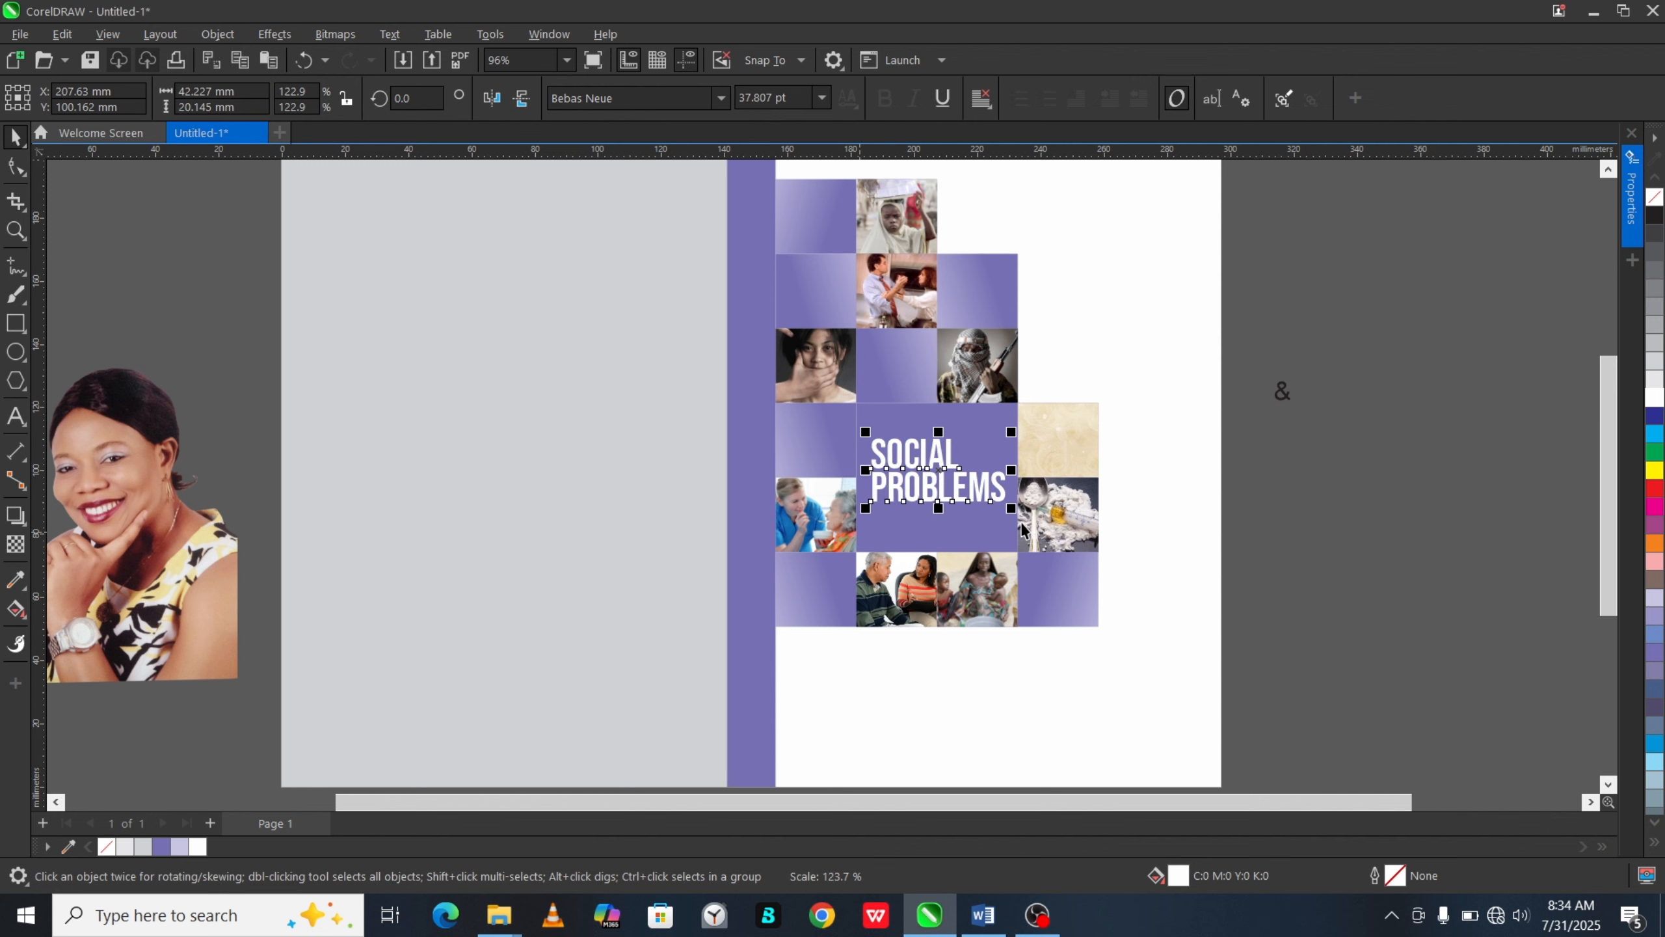
scroll(1006, 457, "up", 1)
left_click_drag(994, 406, 991, 395)
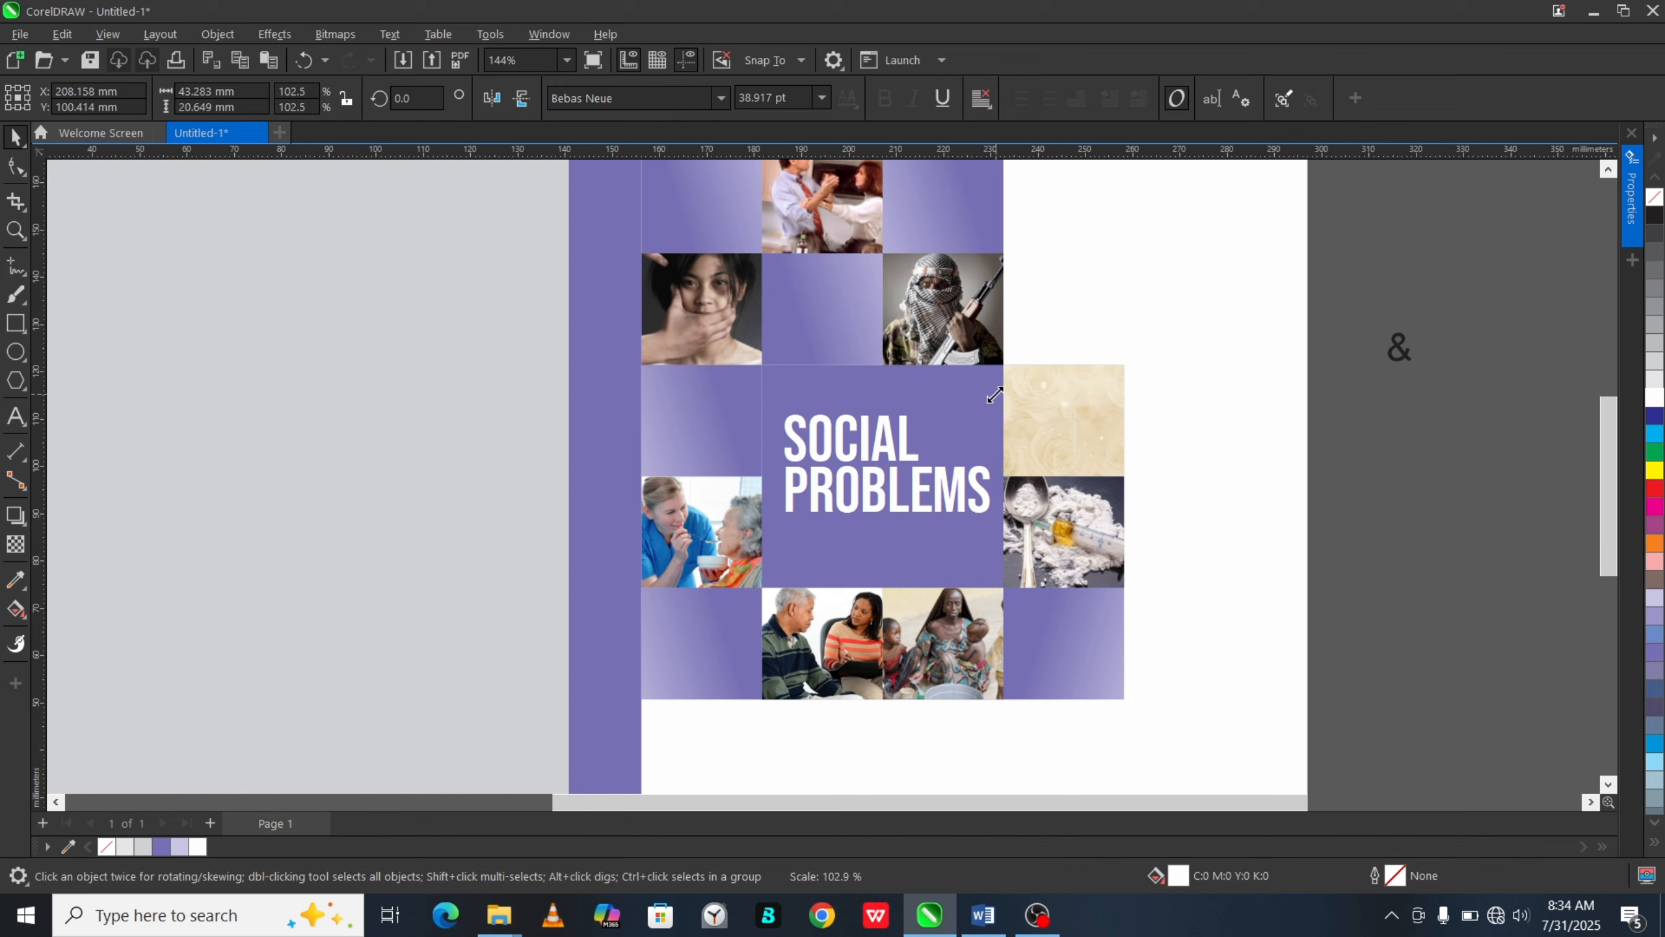
Step: Set the & in bold Trajan Pro, move it below the title on the large purple square, and colour it white
left_click(1396, 358)
left_click(650, 104)
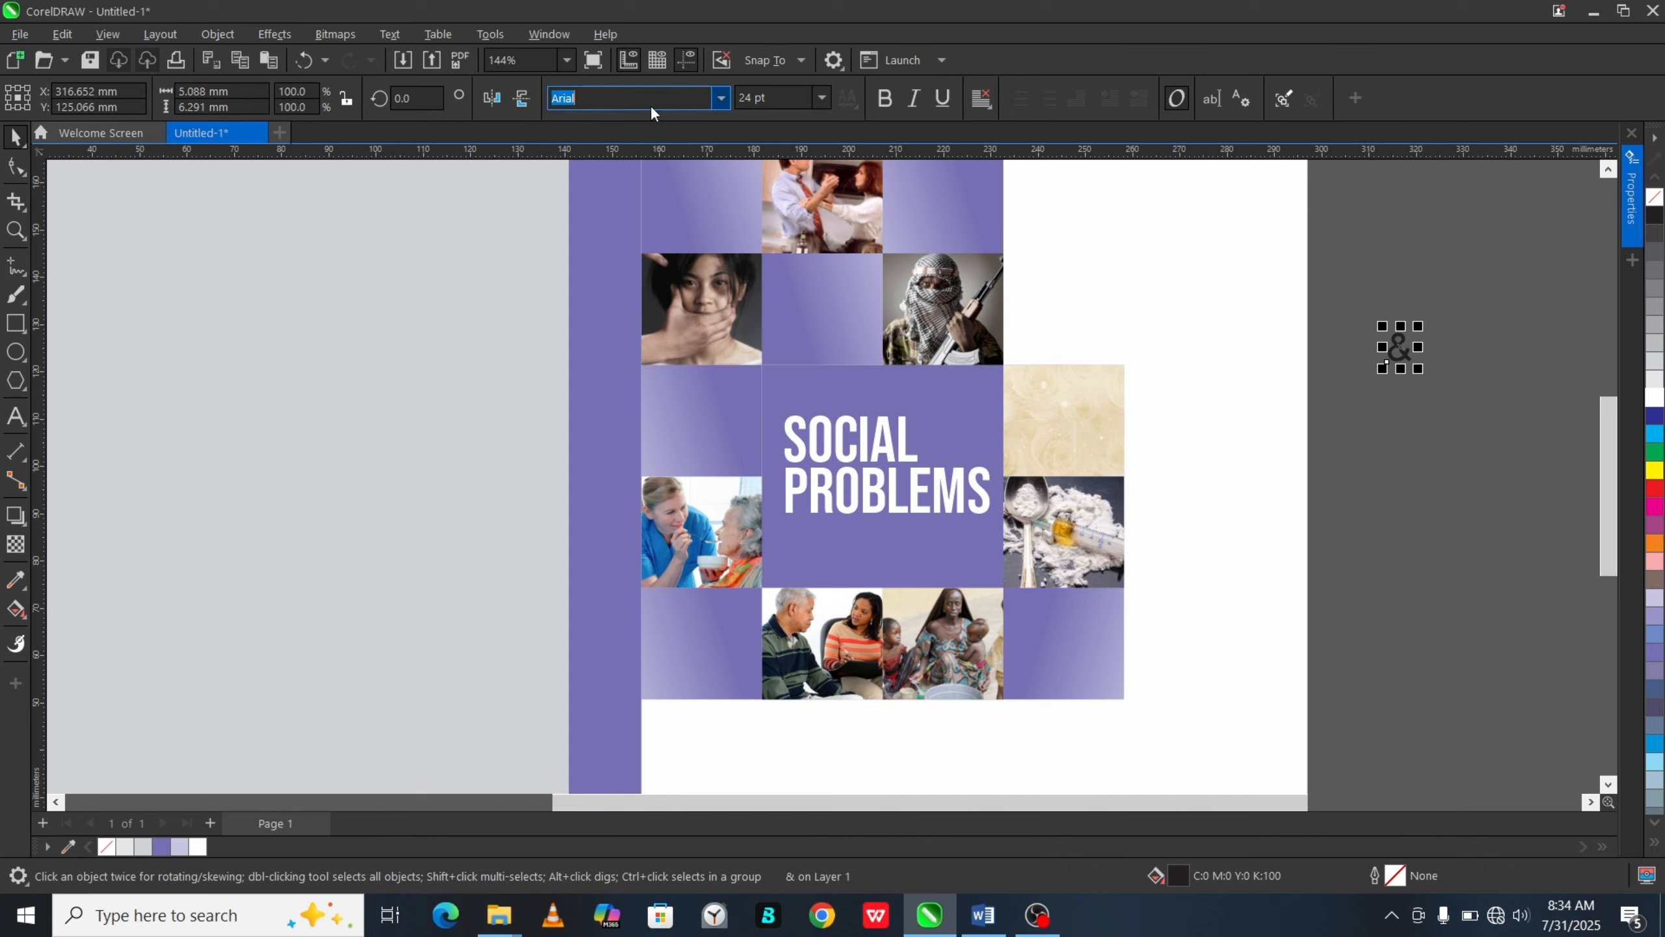
type("Trajan Pro")
key("Return")
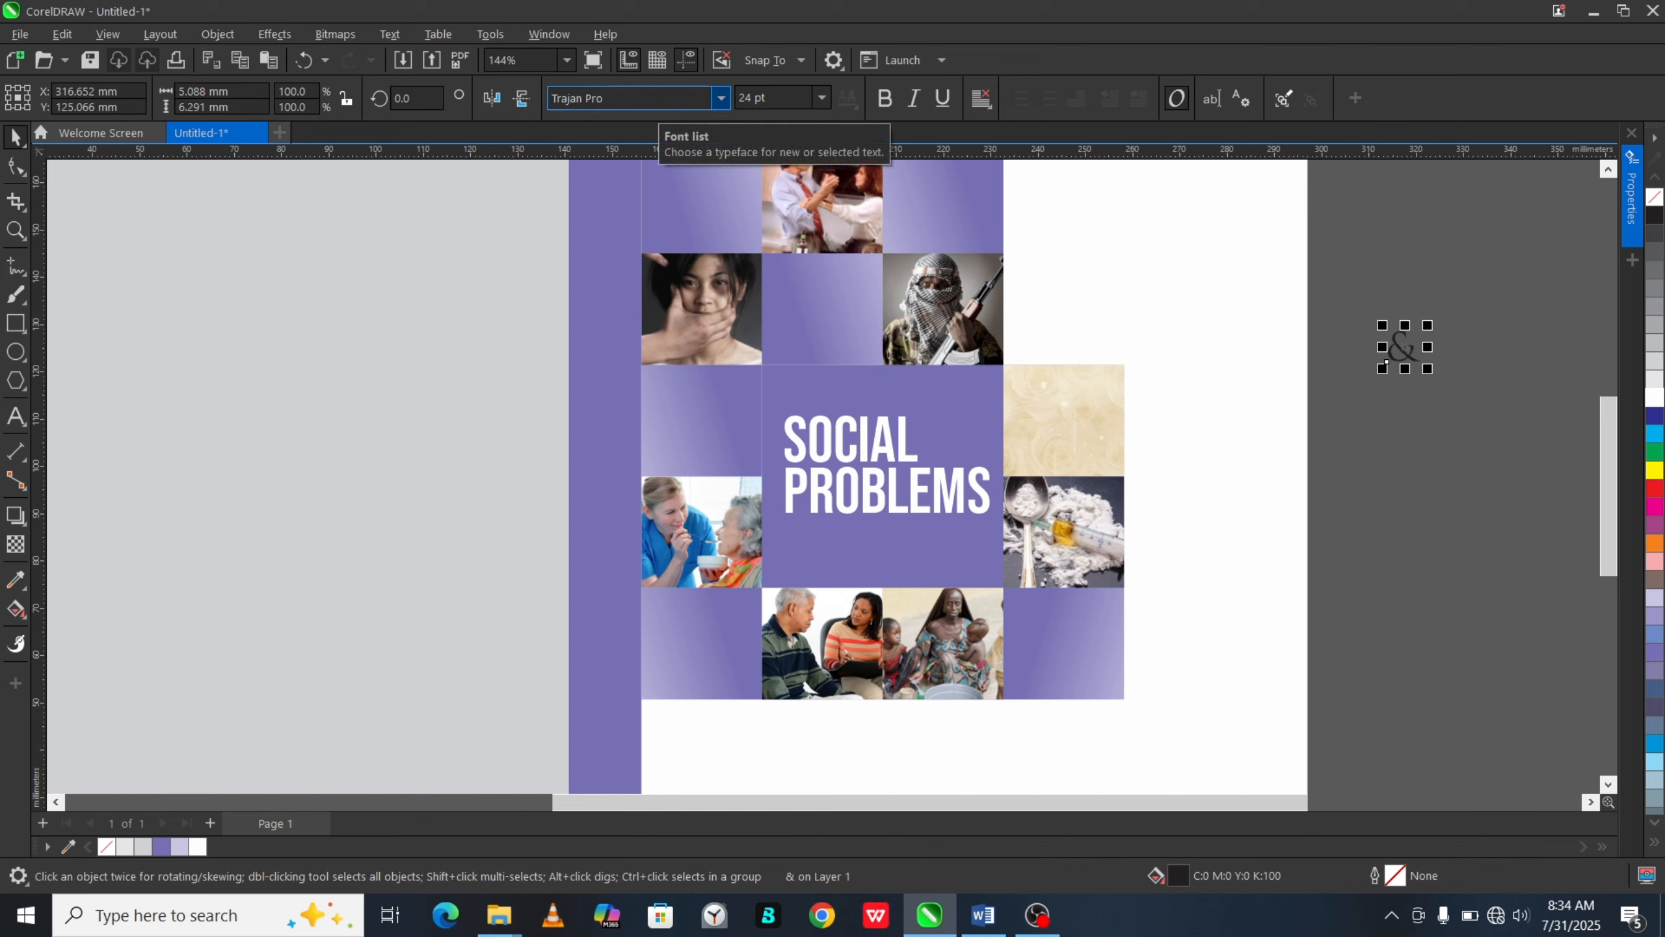
left_click(887, 100)
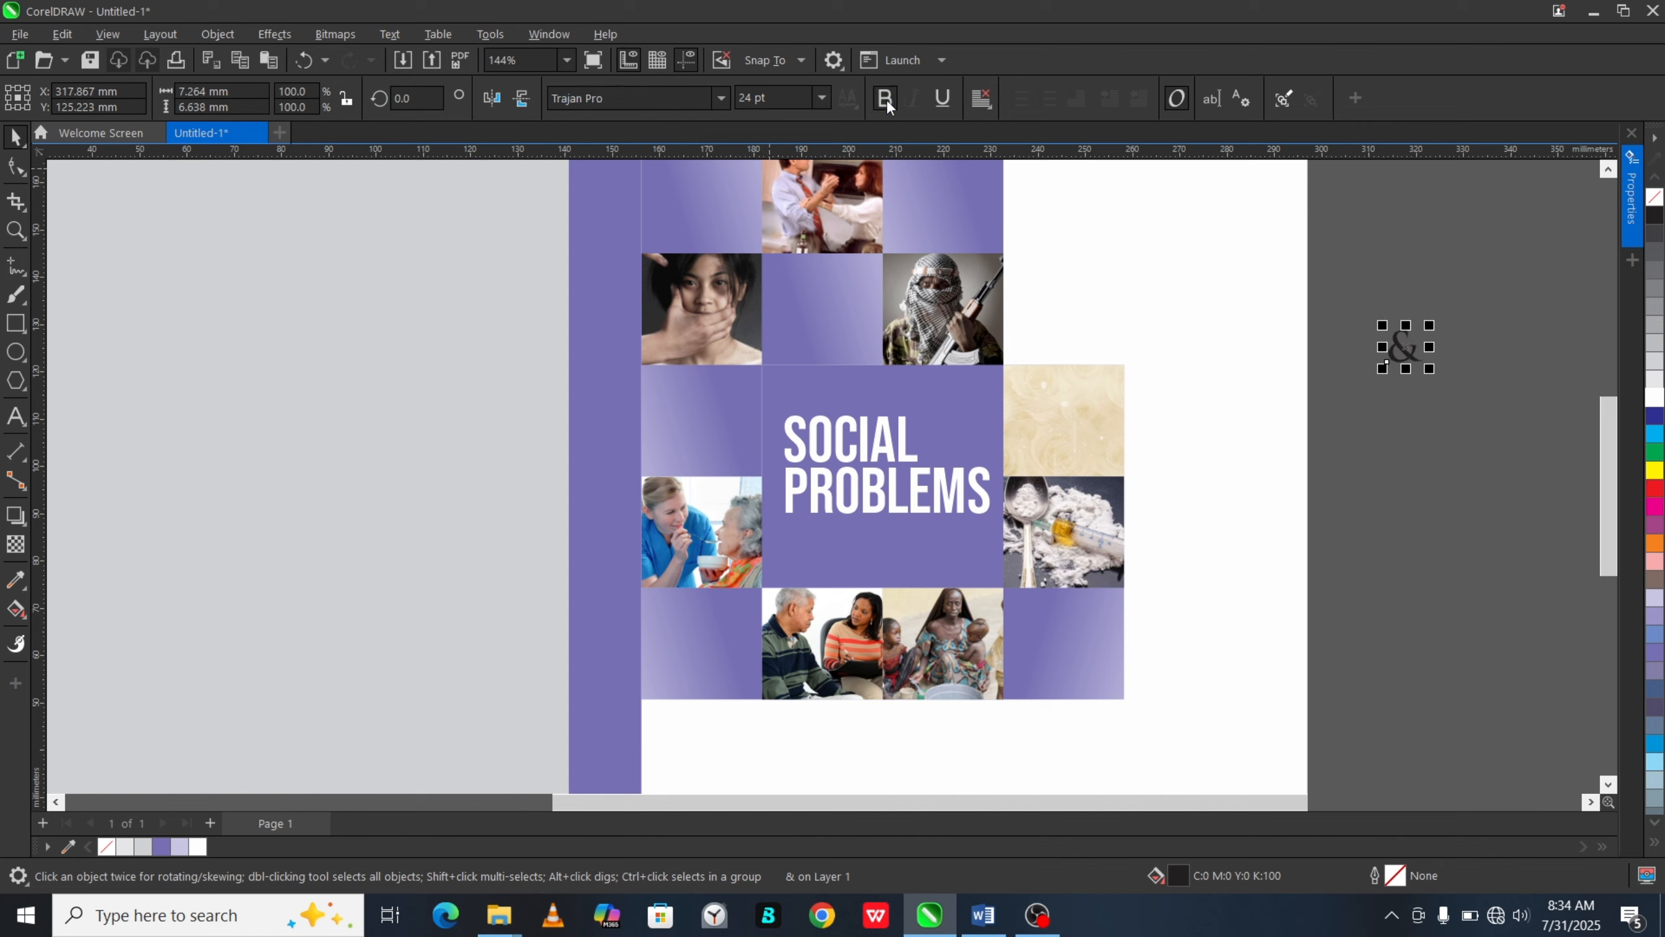
left_click_drag(1405, 349, 890, 556)
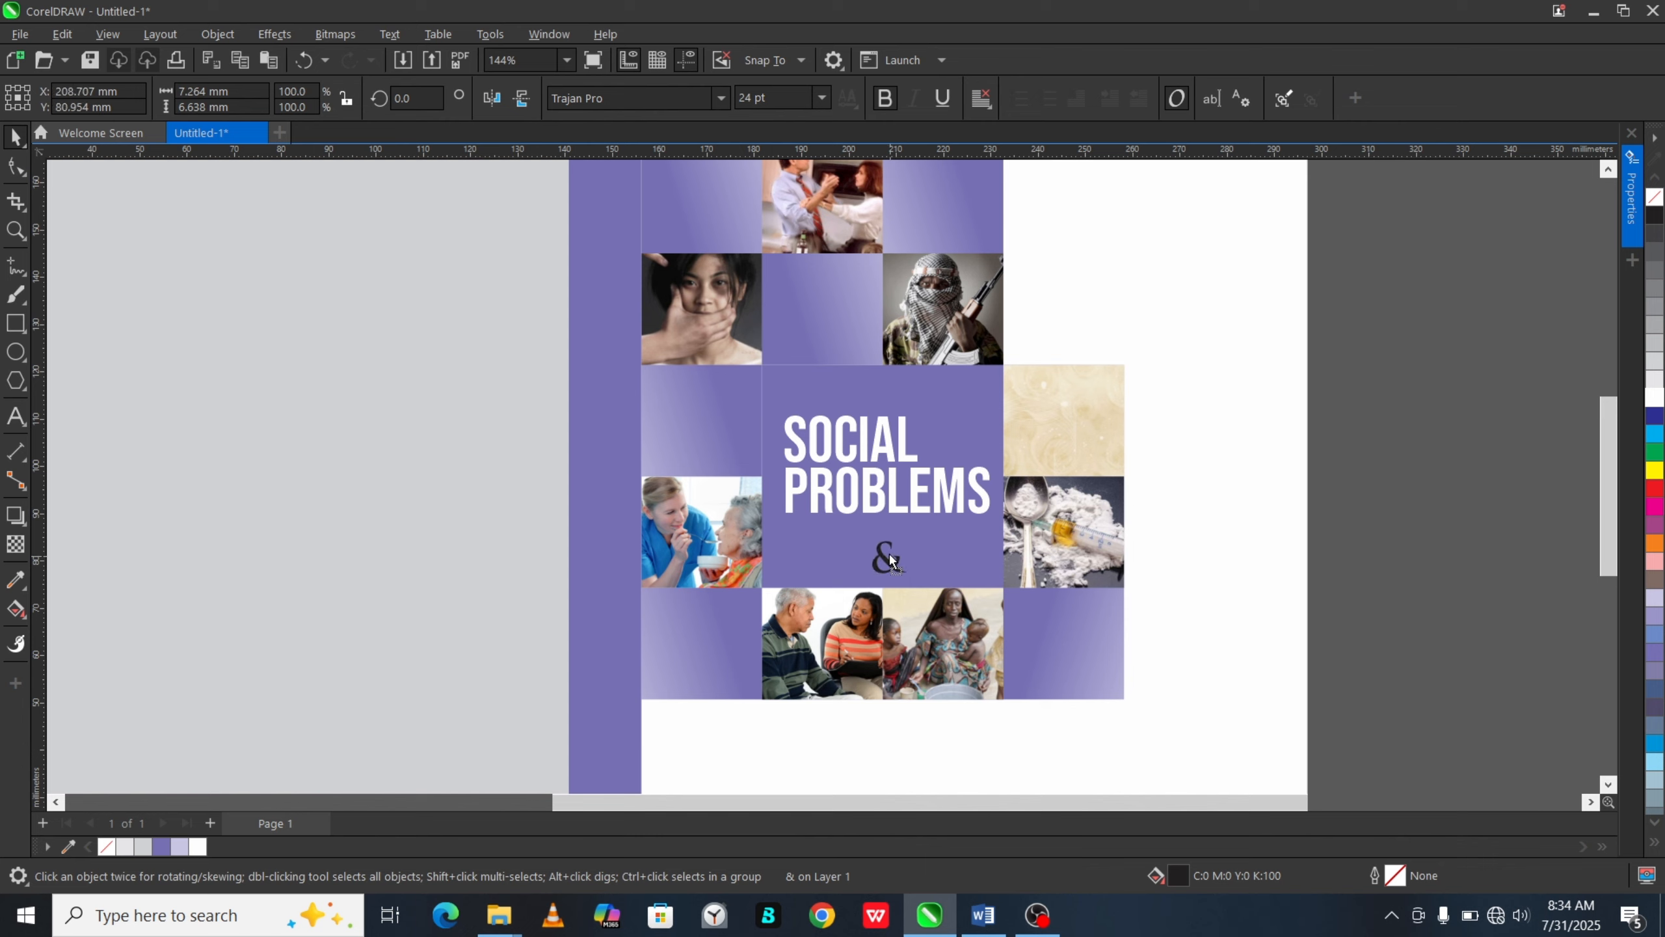
left_click(1651, 400)
left_click(1353, 546)
Step: Center-align the two lines of the SOCIAL PROBLEMS title and centre it horizontally on the large purple square
left_click(878, 476)
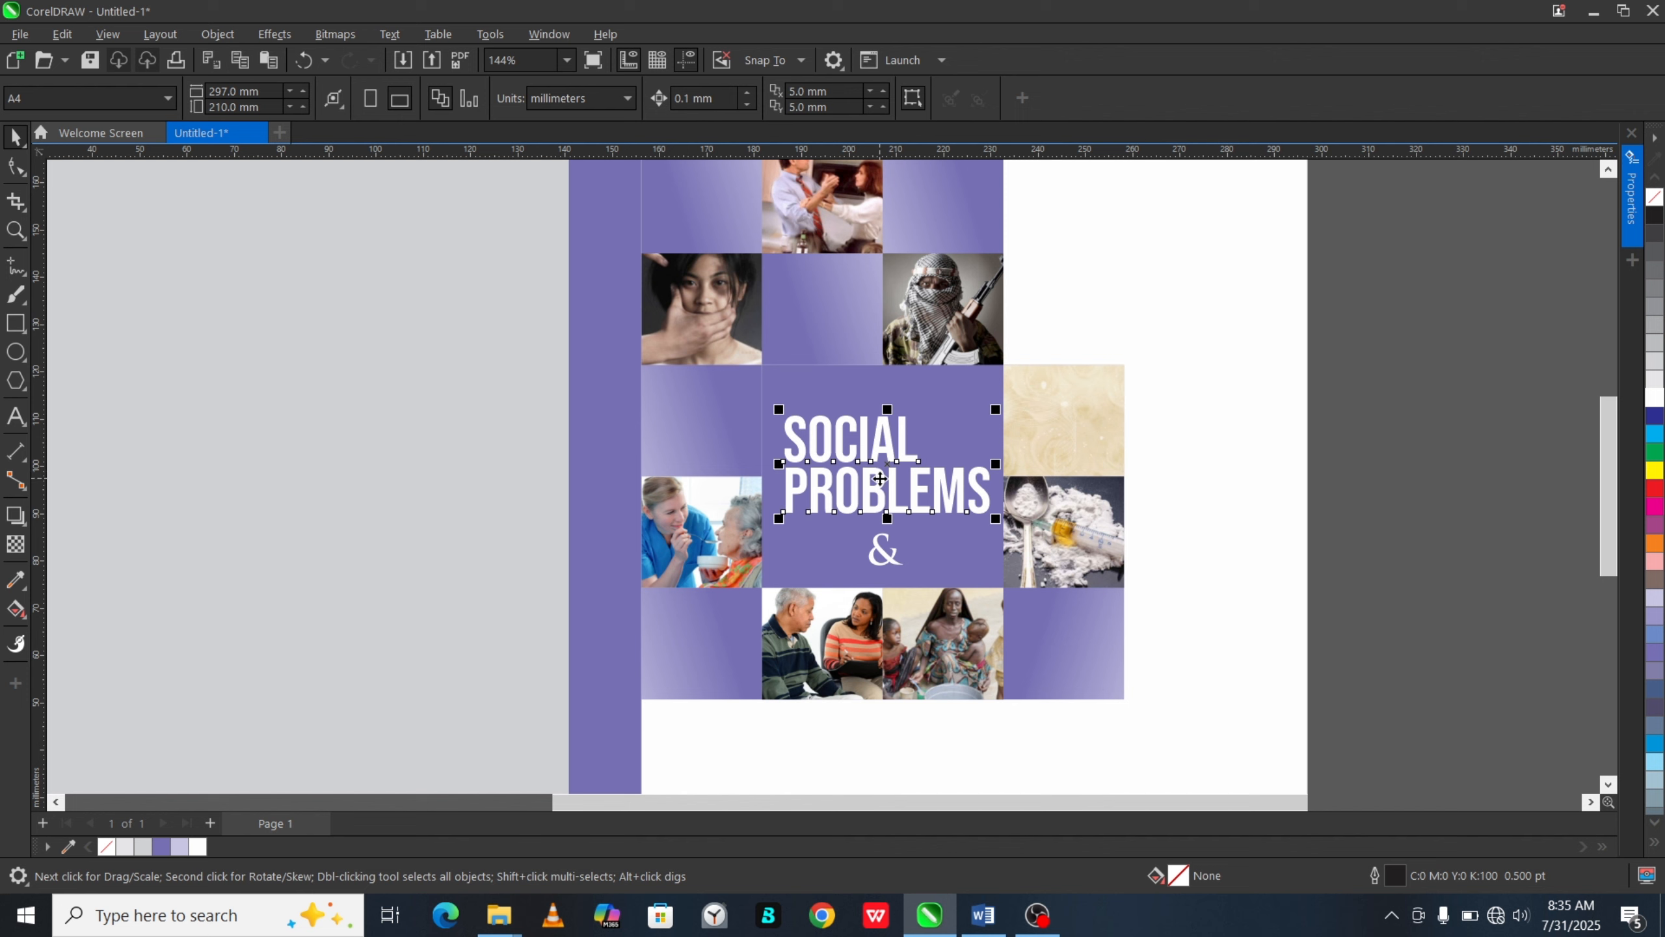
left_click(981, 99)
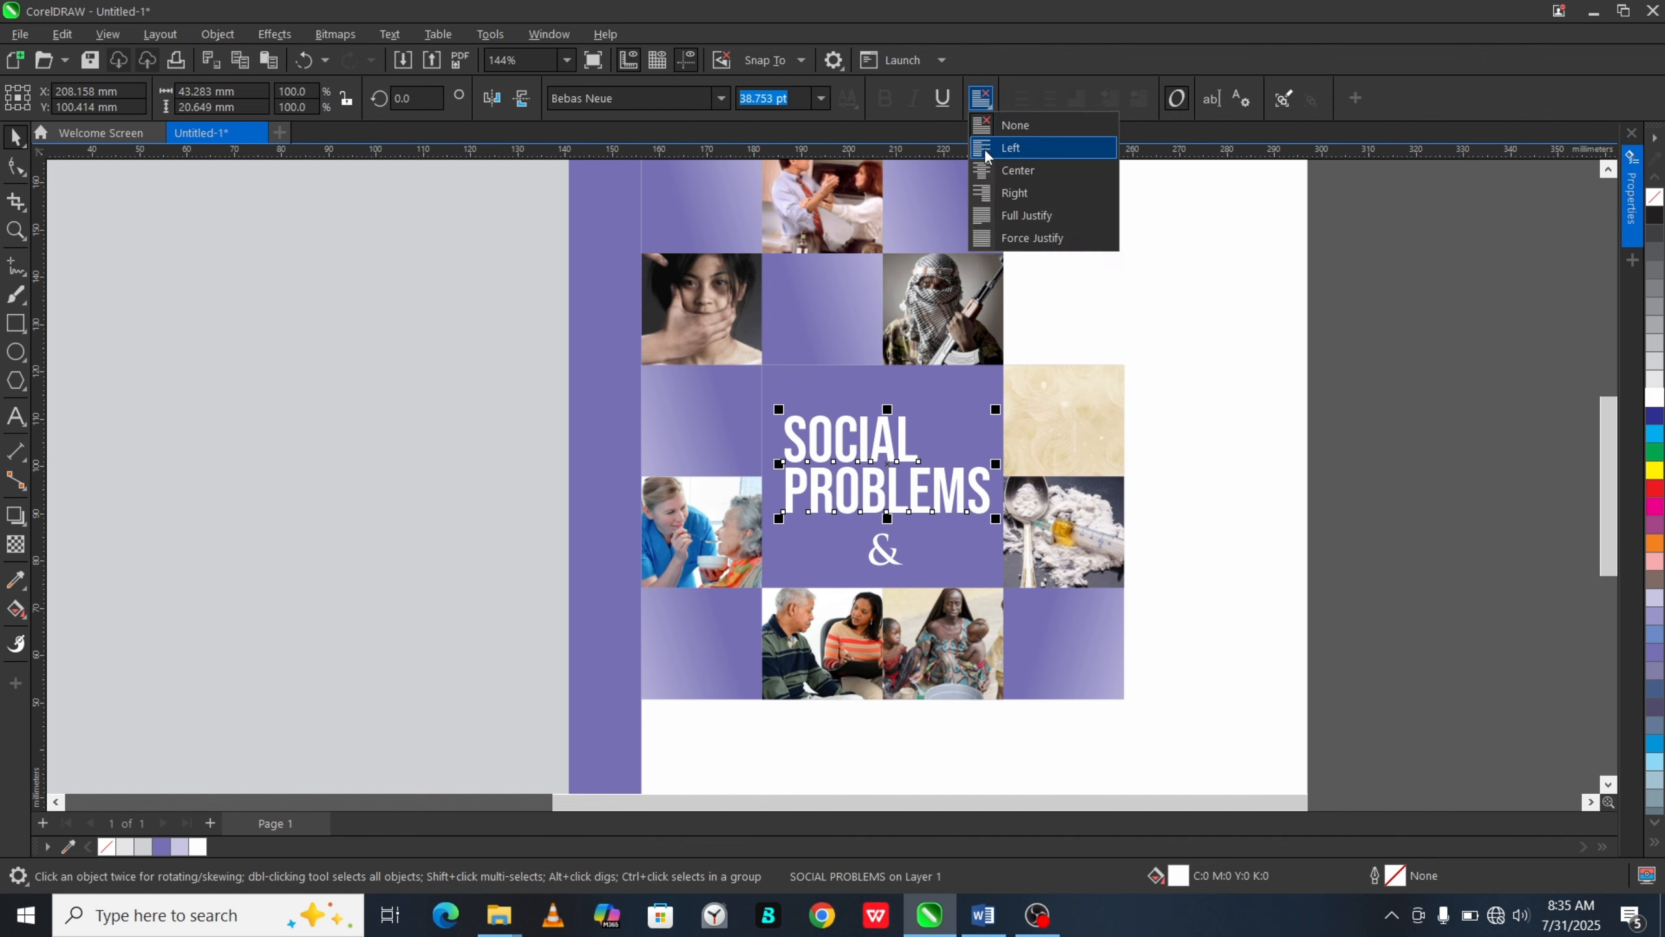
left_click(1016, 170)
left_click(925, 387, "shift")
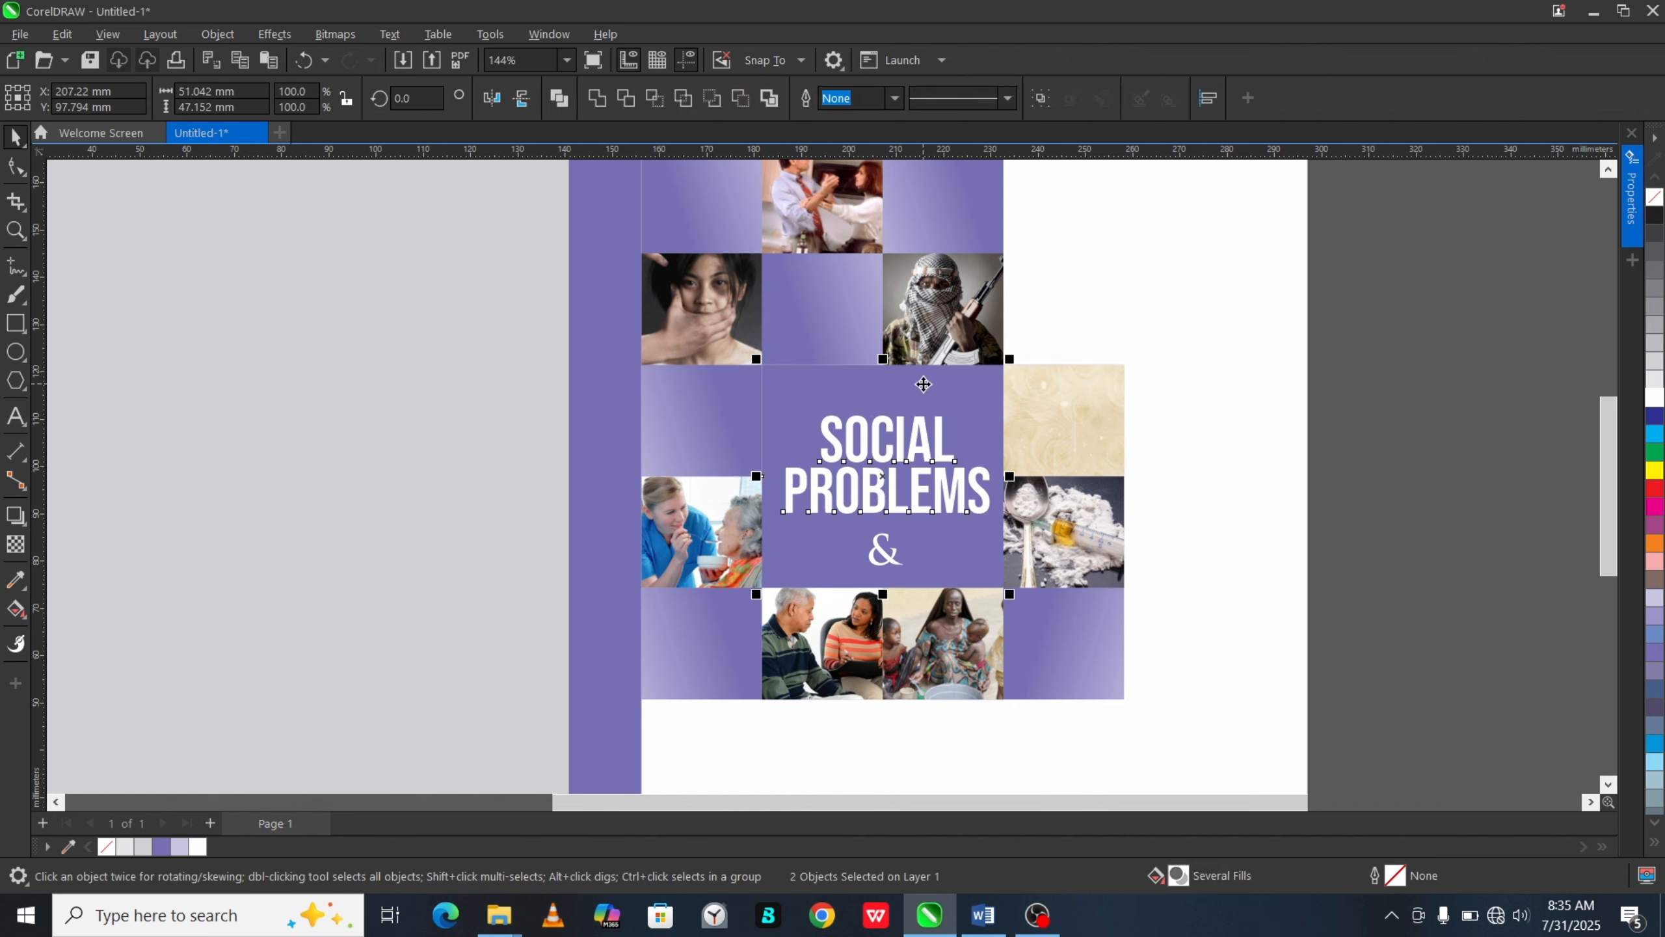
key("e")
scroll(918, 391, "down", 1)
left_click(1248, 465)
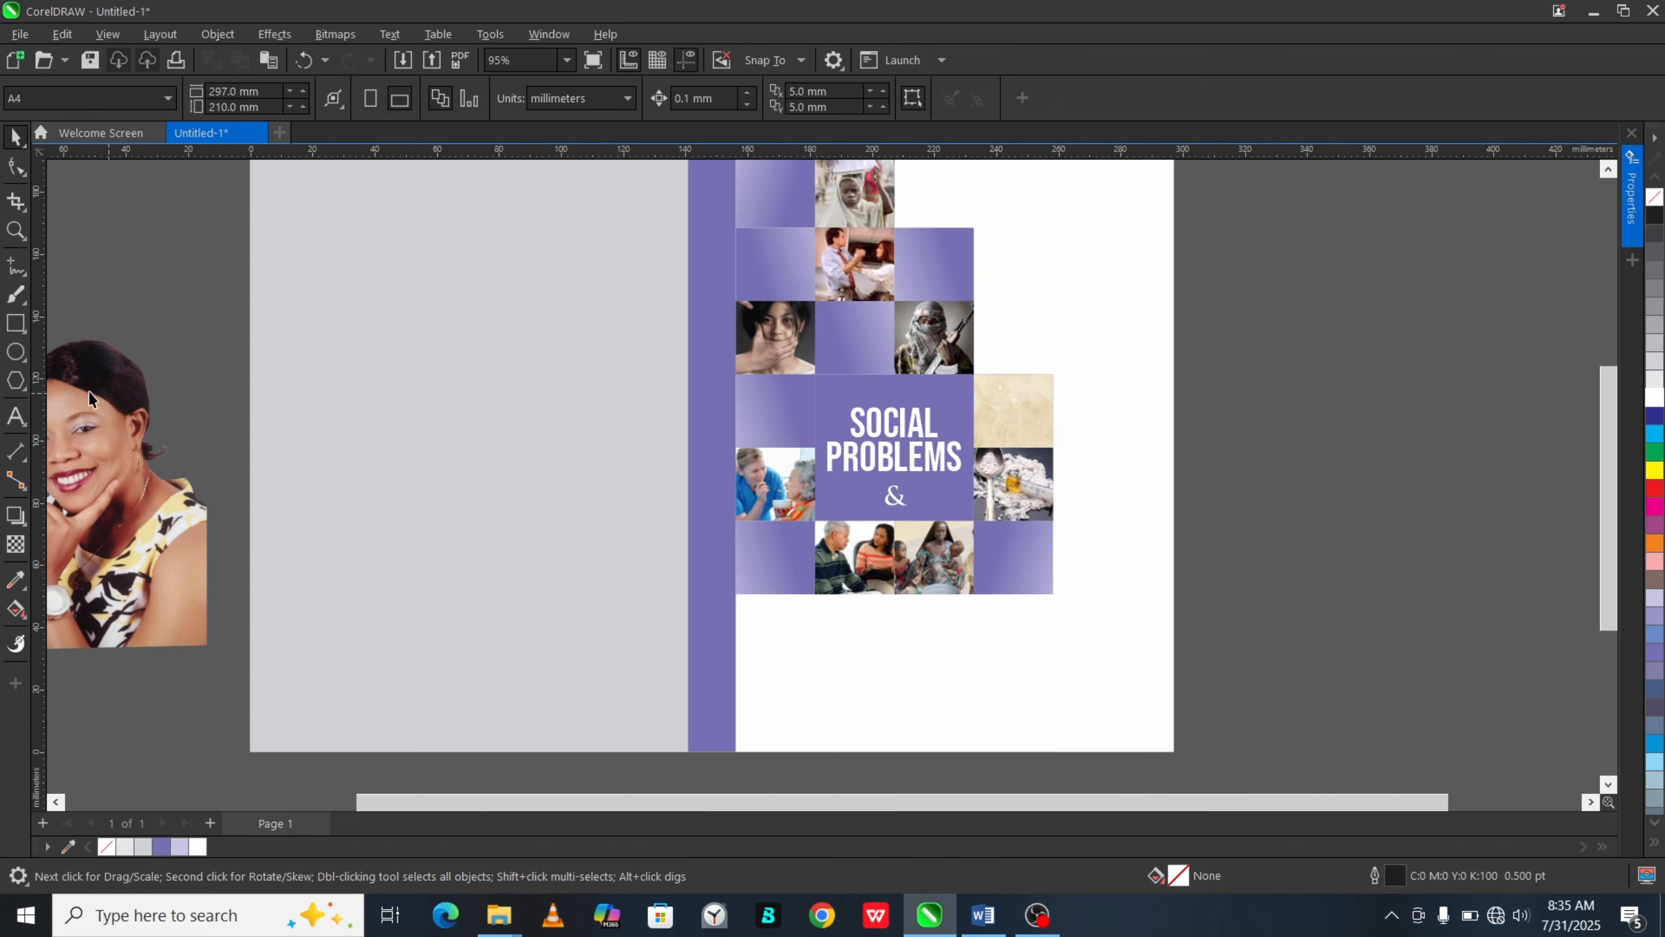
Step: Draw a circle about 10.9 mm in diameter around the & and centre it horizontally on the large purple square
left_click(14, 353)
scroll(885, 474, "up", 2)
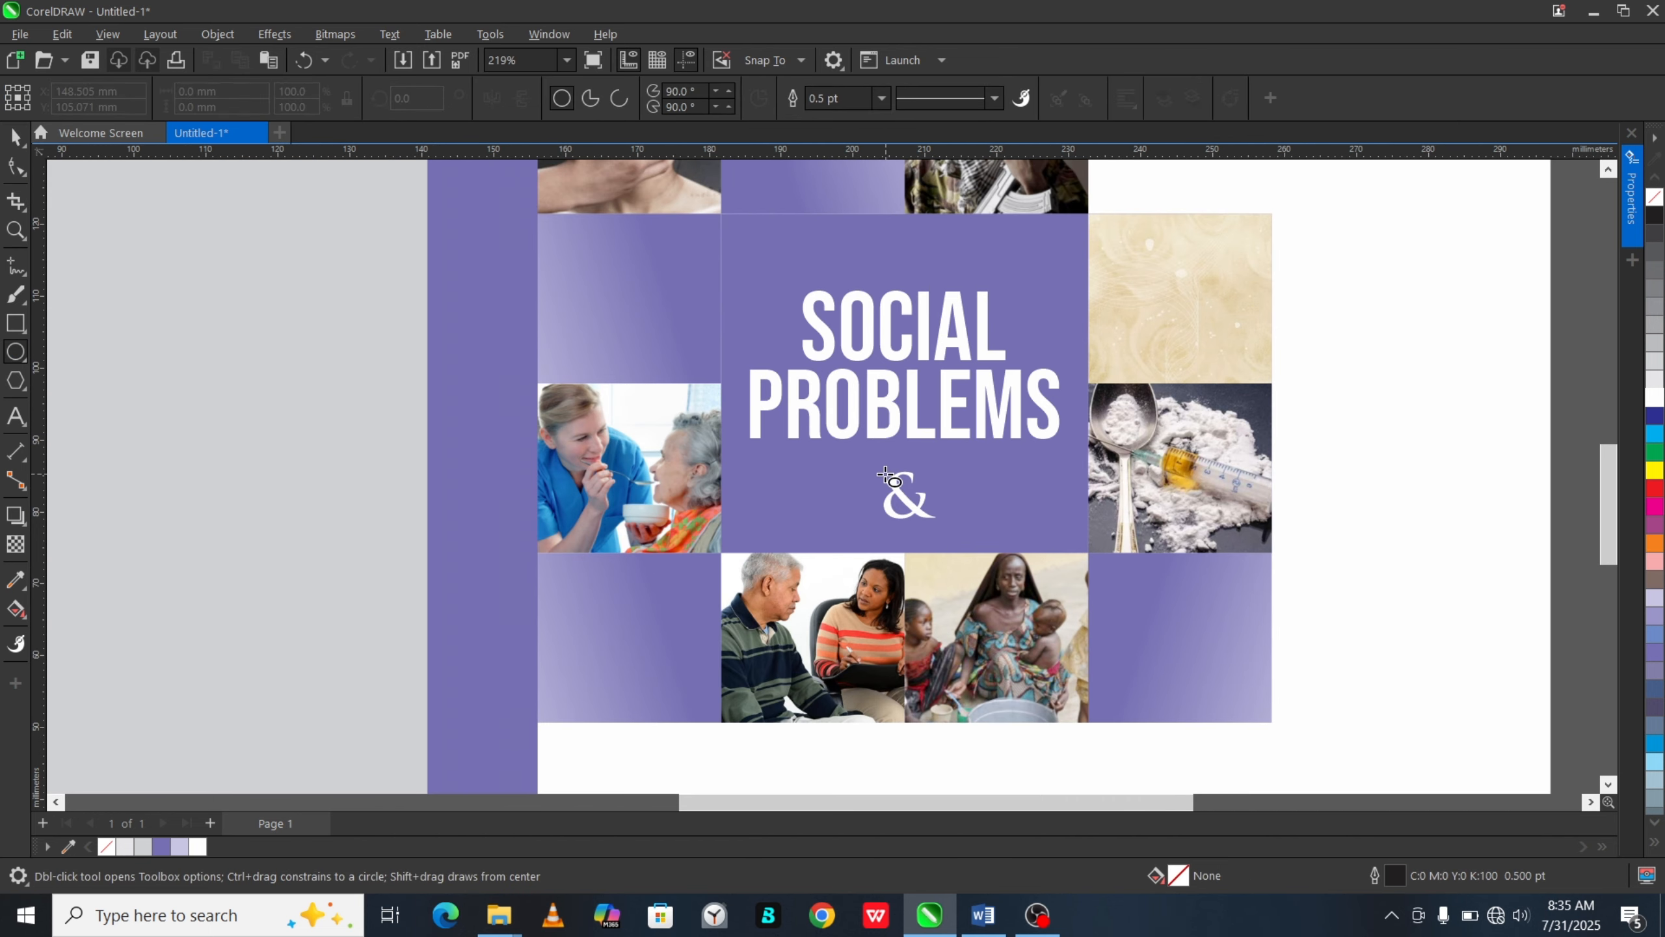
left_click_drag(876, 453, 950, 528)
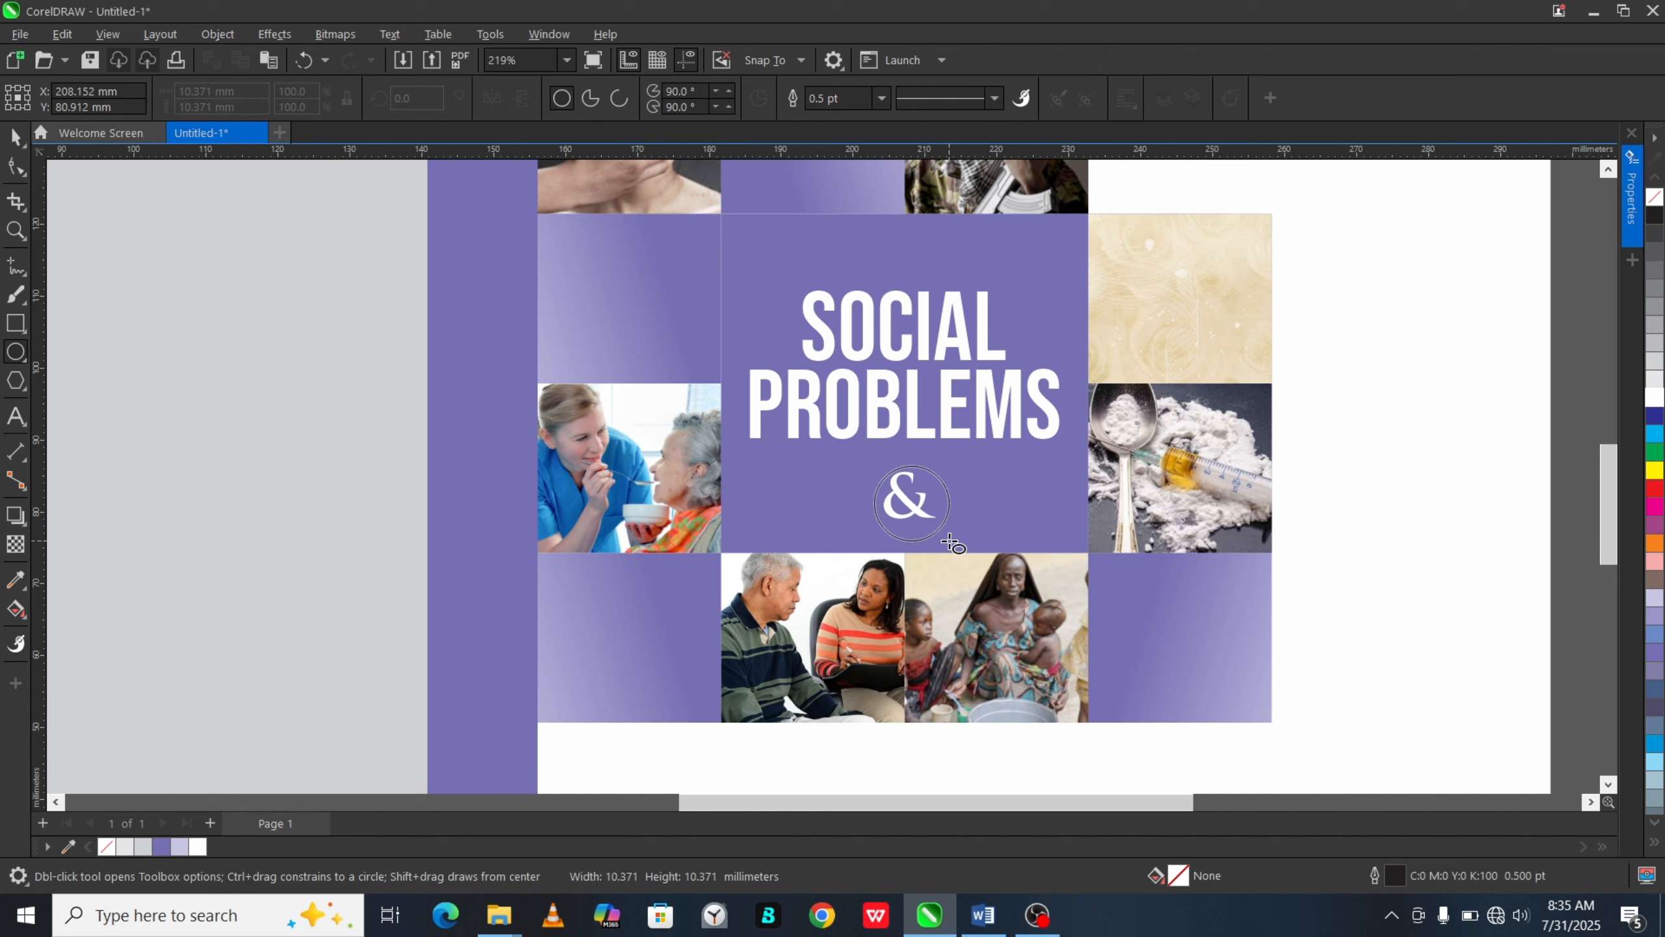
key("space")
left_click(981, 516, "shift")
key("c")
left_click(1580, 404)
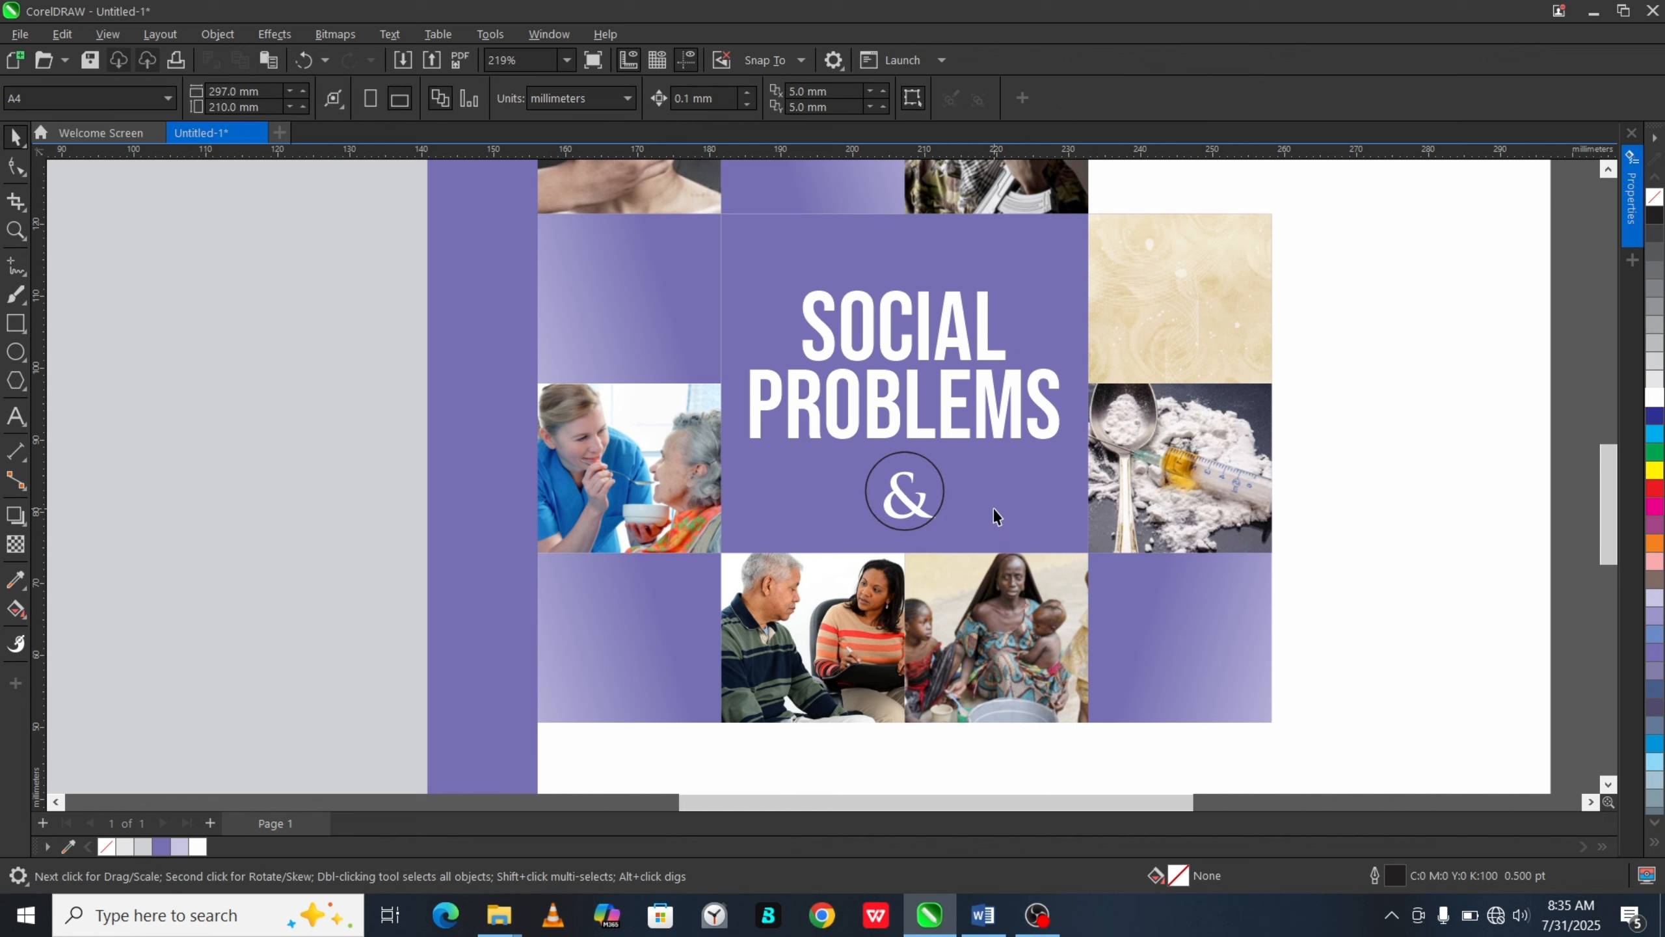
Step: Align the & to the centre of the circle around it
left_click(902, 505)
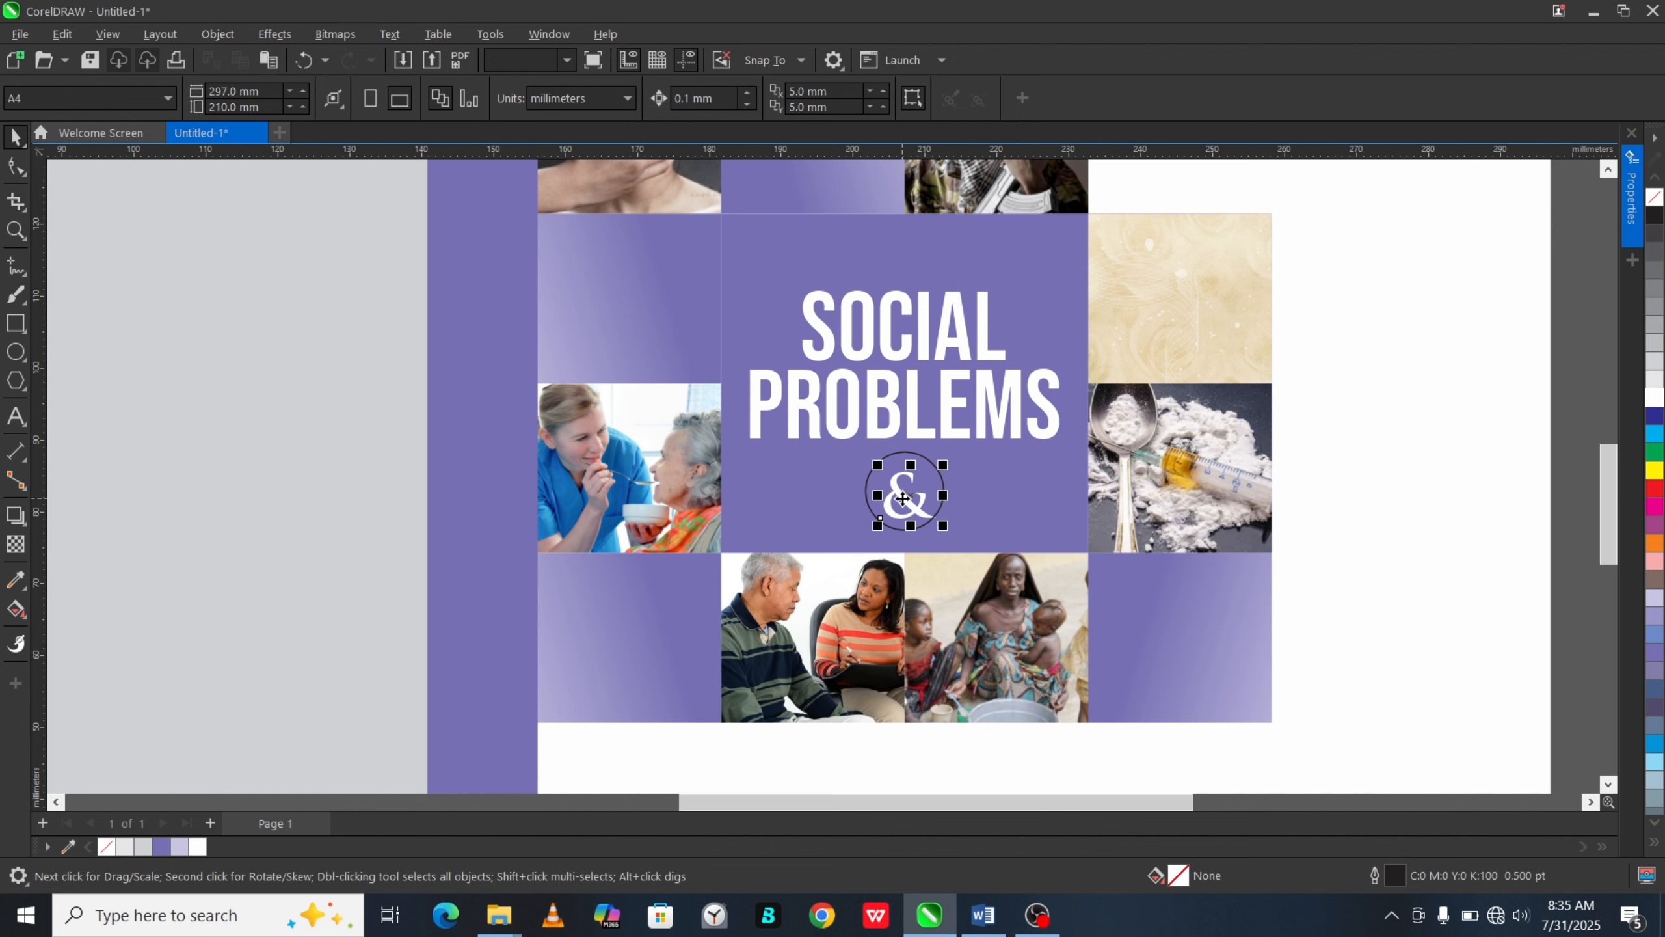
left_click(911, 460, "shift")
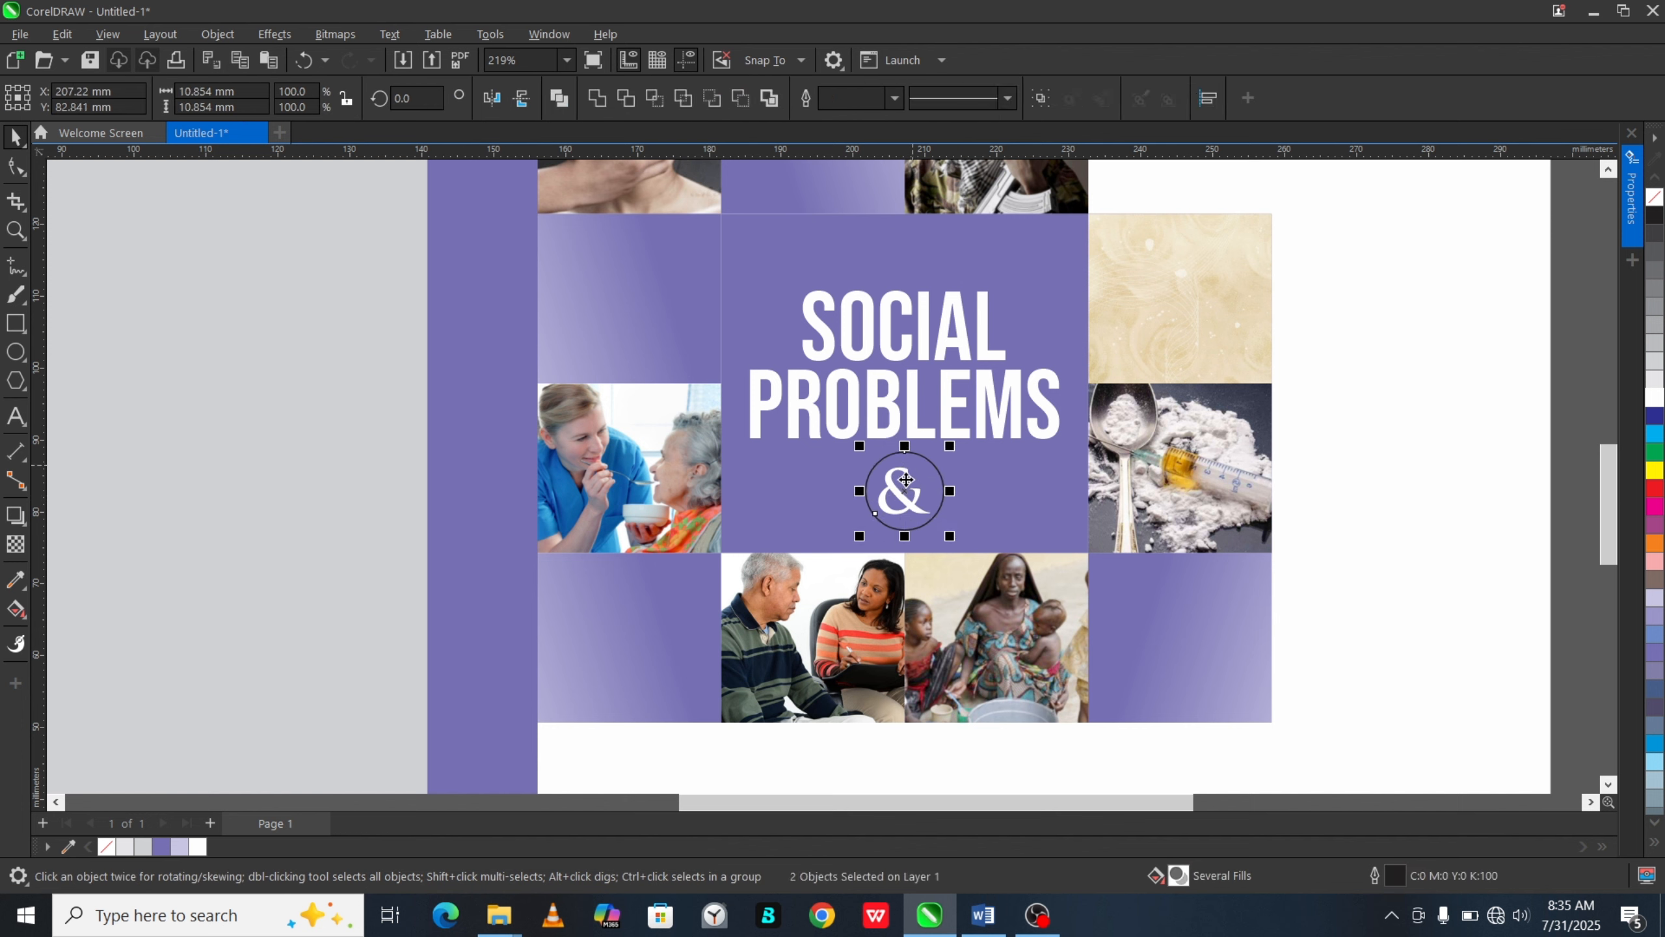
scroll(903, 489, "down", 2)
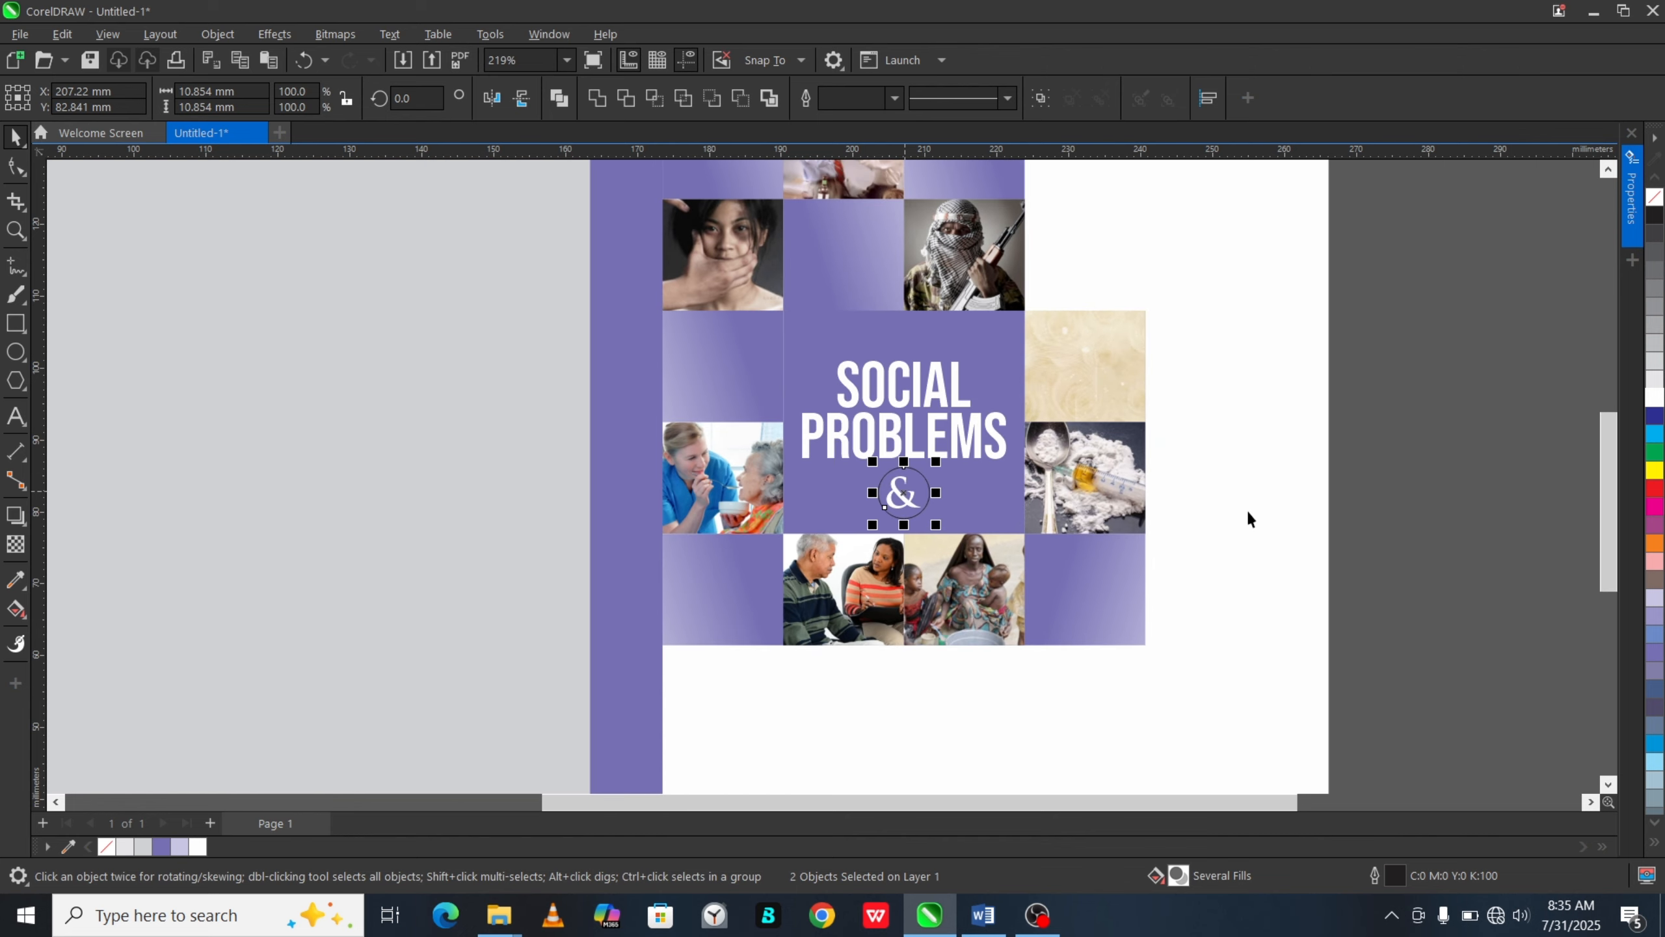
left_click(1384, 424)
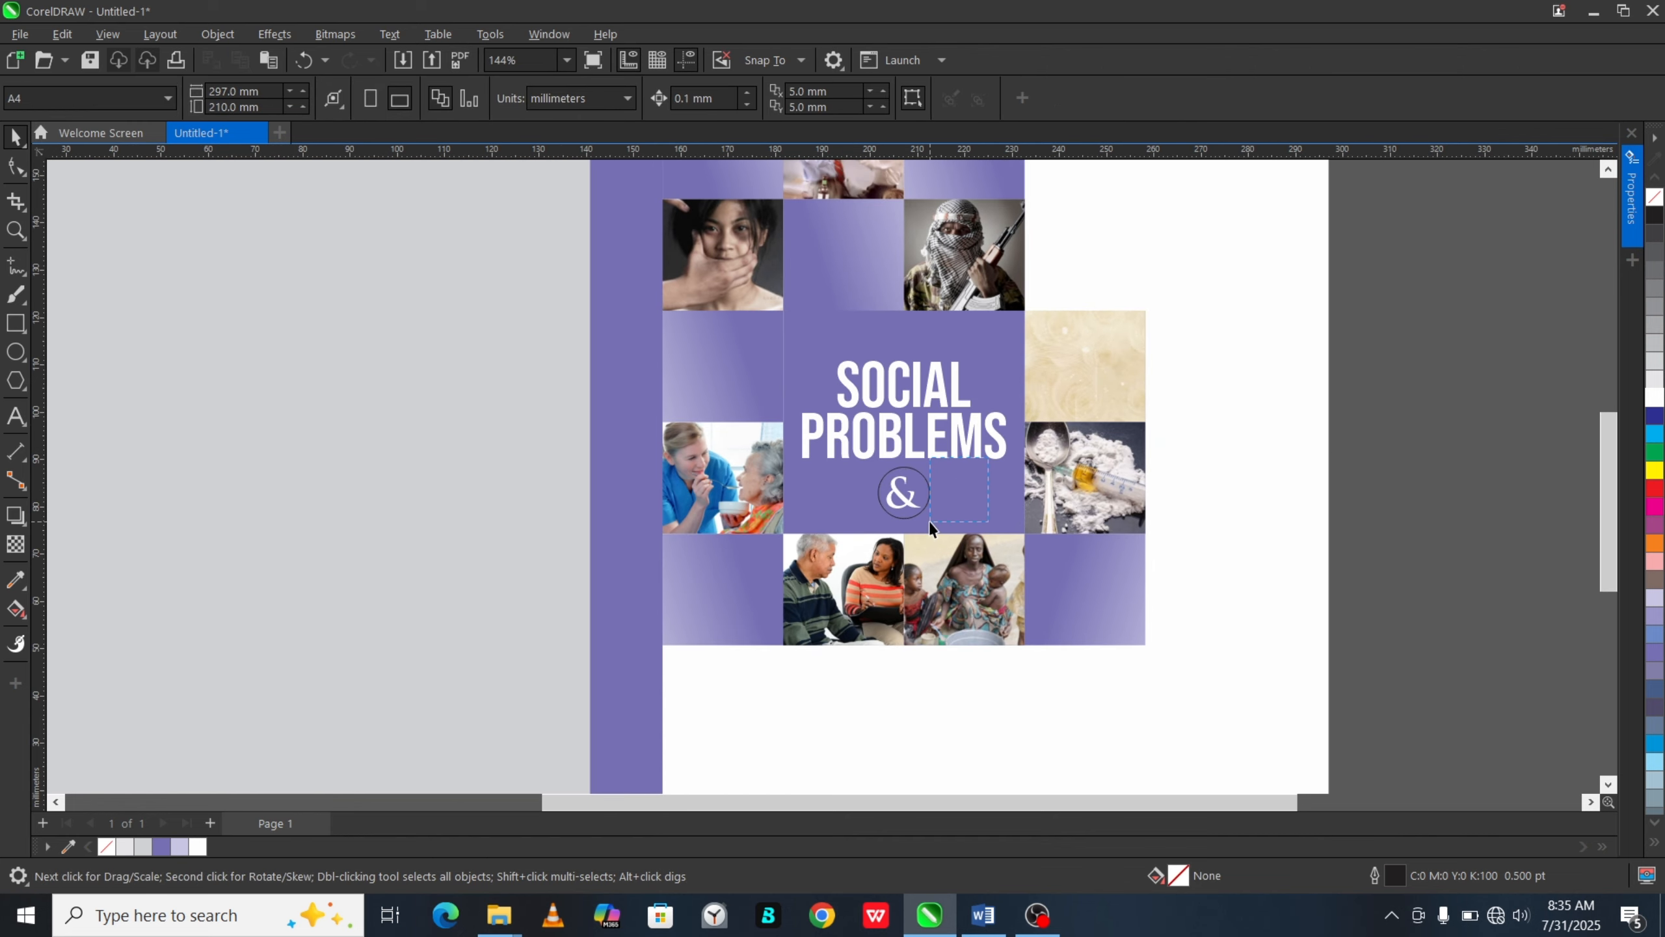
Step: Scale the circle and the & down together from their centre until the circle measures about 10.1 mm
left_click_drag(846, 534, 845, 534)
scroll(931, 466, "up", 3)
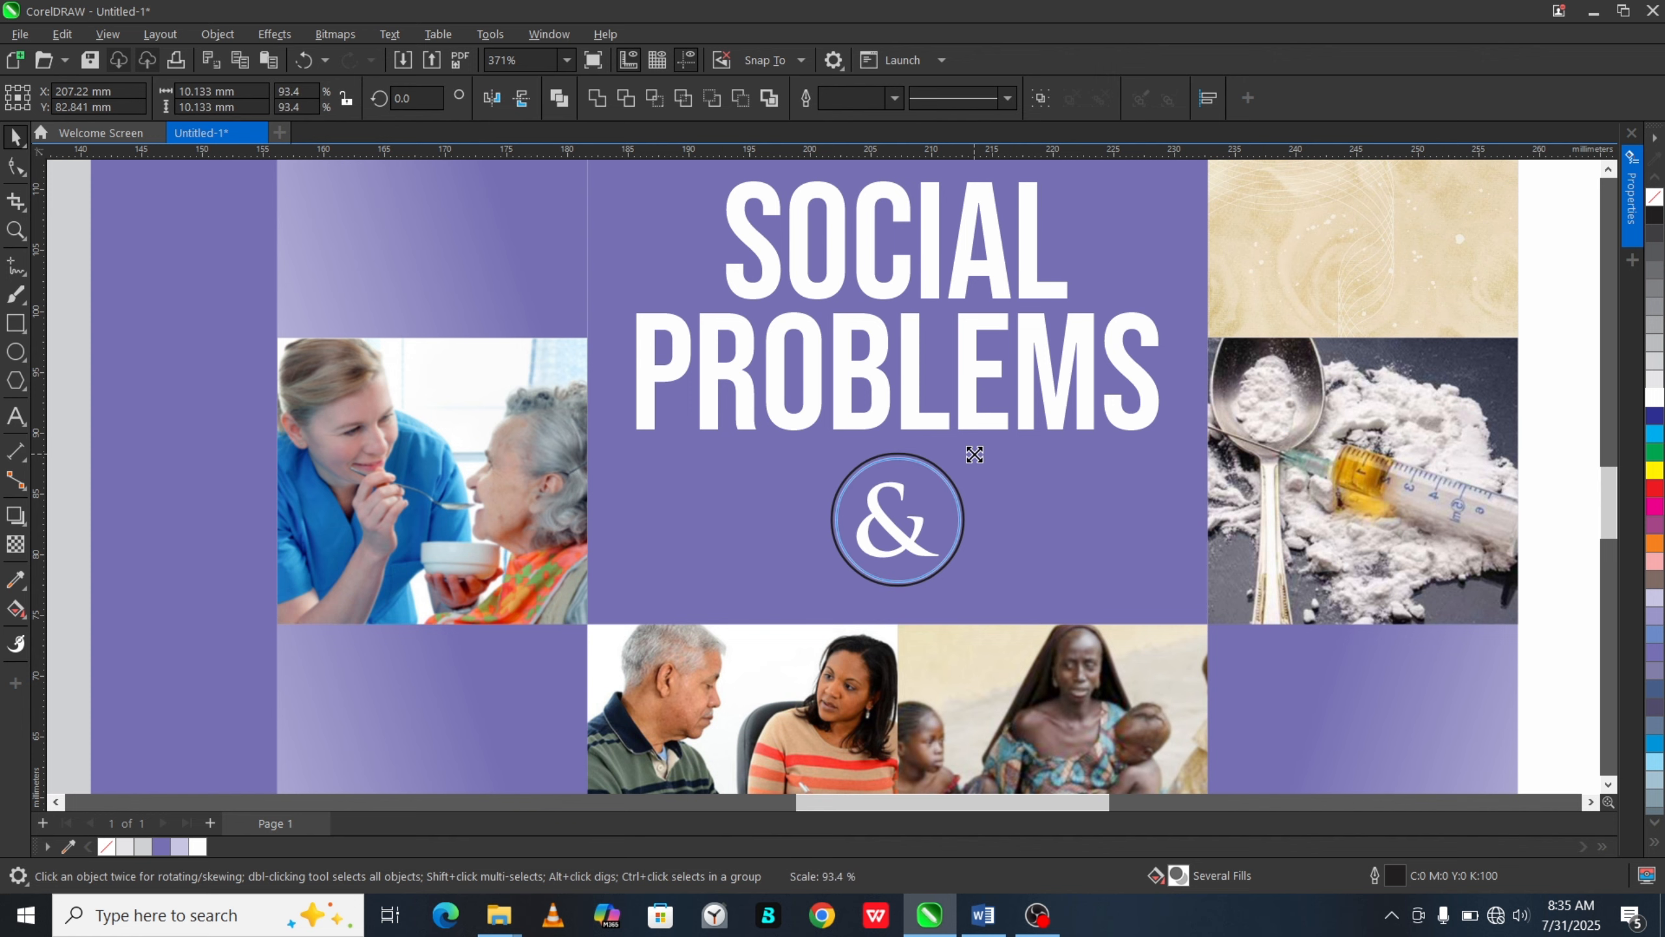
left_click_drag(974, 450, 933, 471)
scroll(933, 470, "down", 2)
left_click(1472, 447)
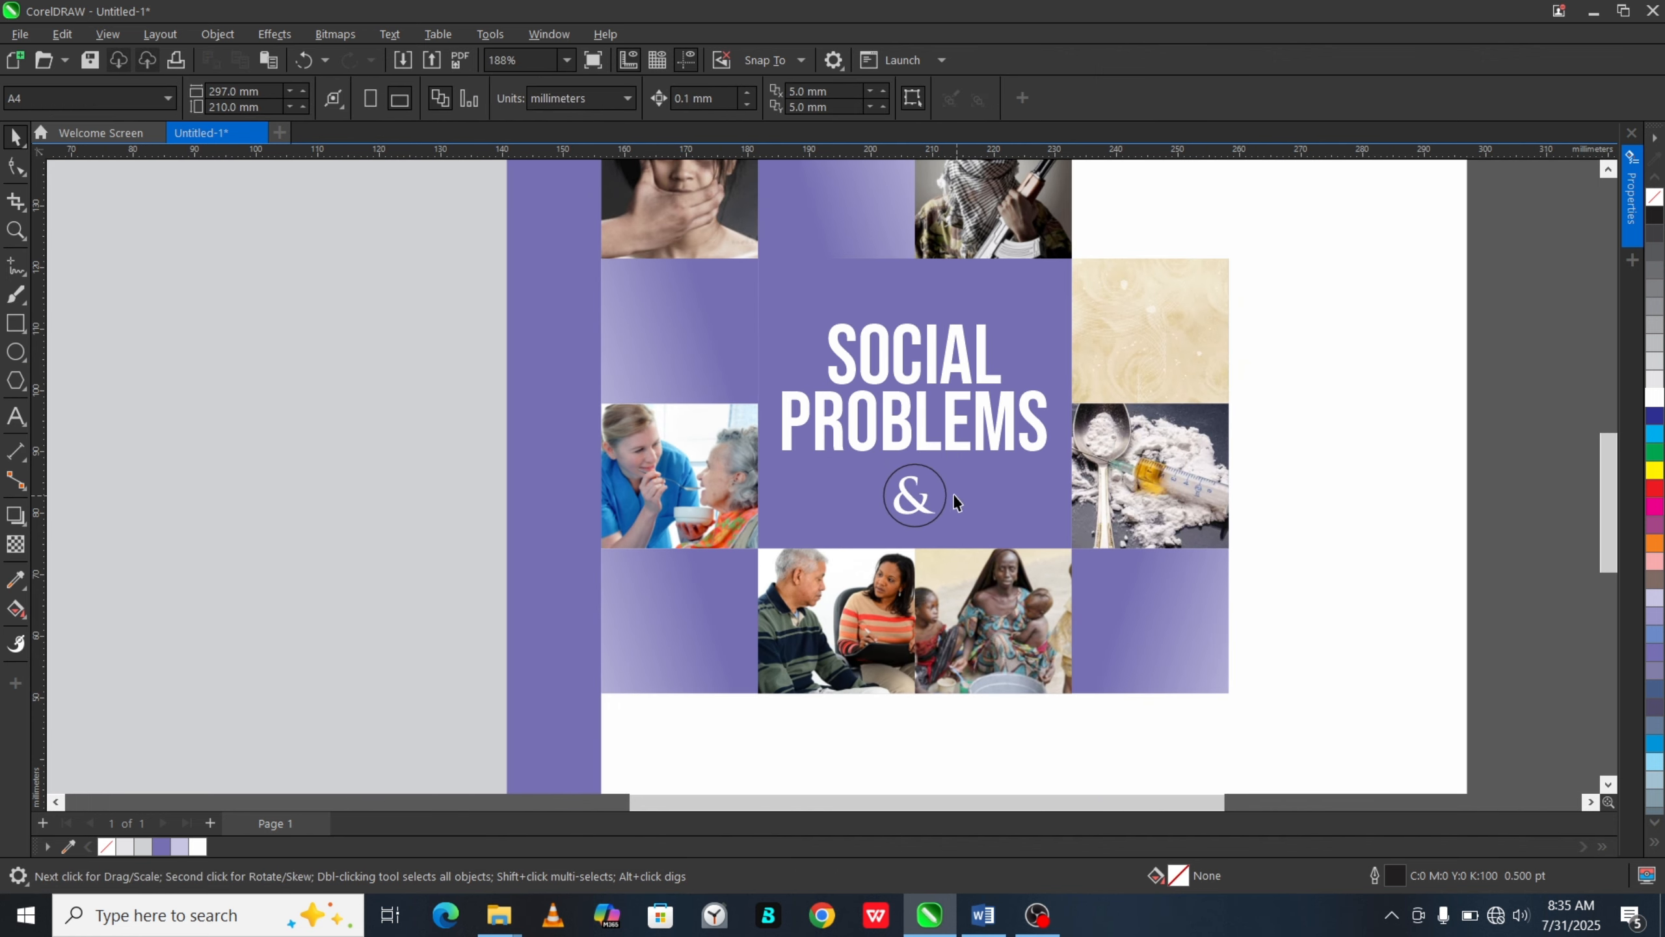
Step: Fill the & with Electric Blue, then fill the circle with white and remove its outline
left_click(920, 510)
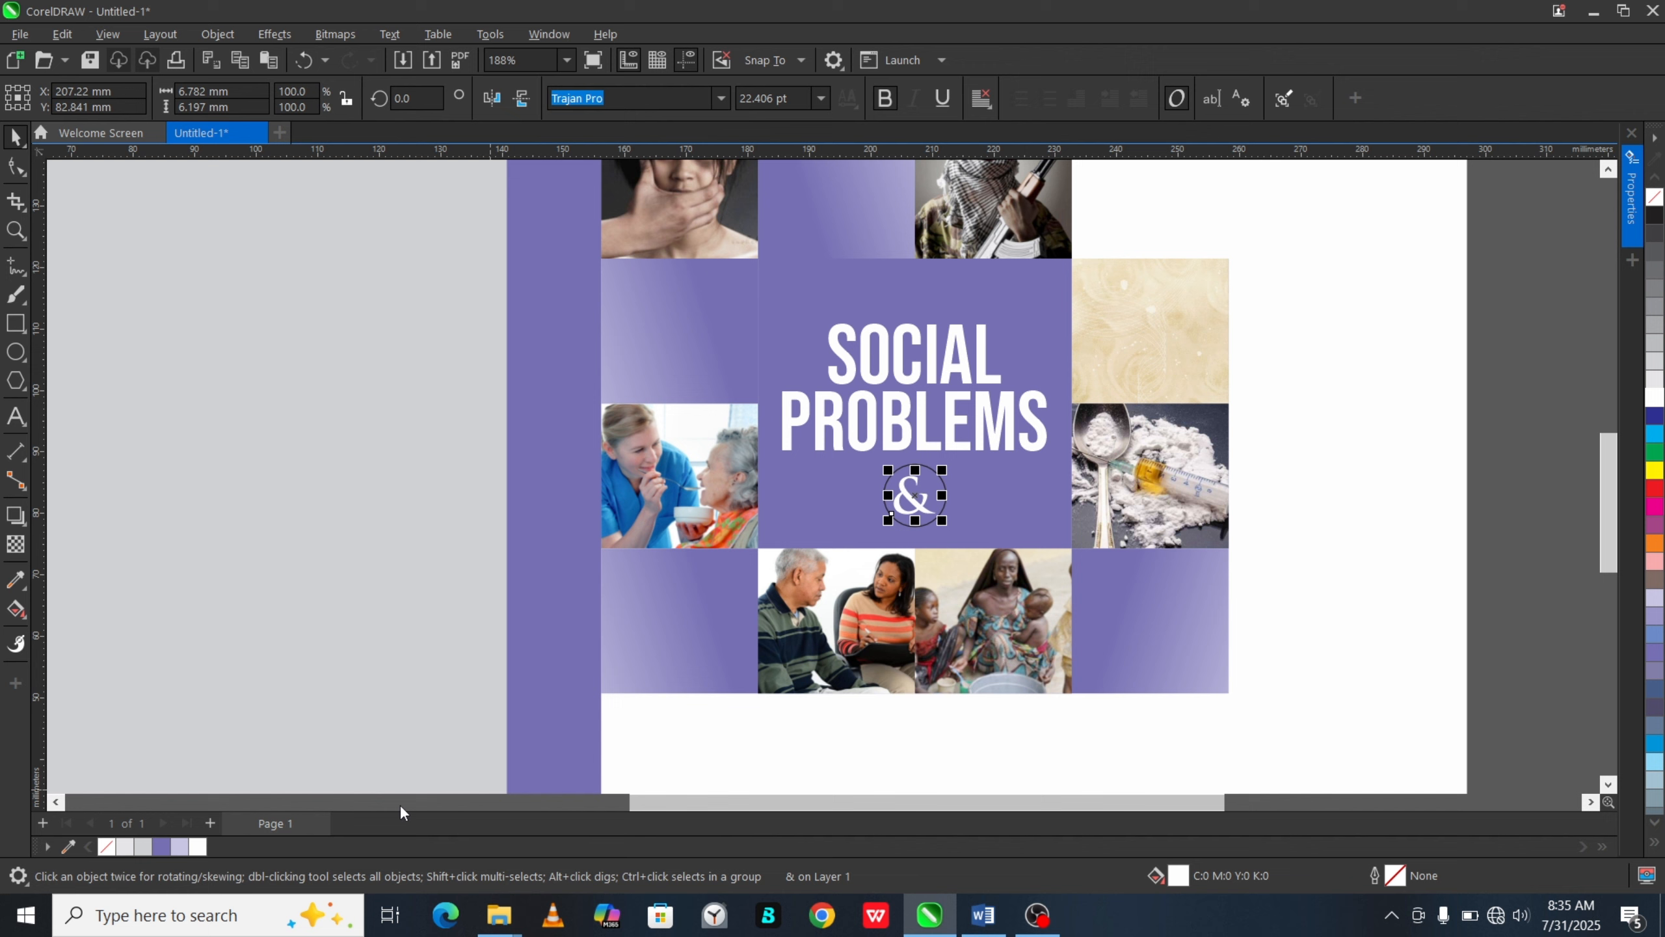
left_click(162, 846)
scroll(892, 505, "up", 4)
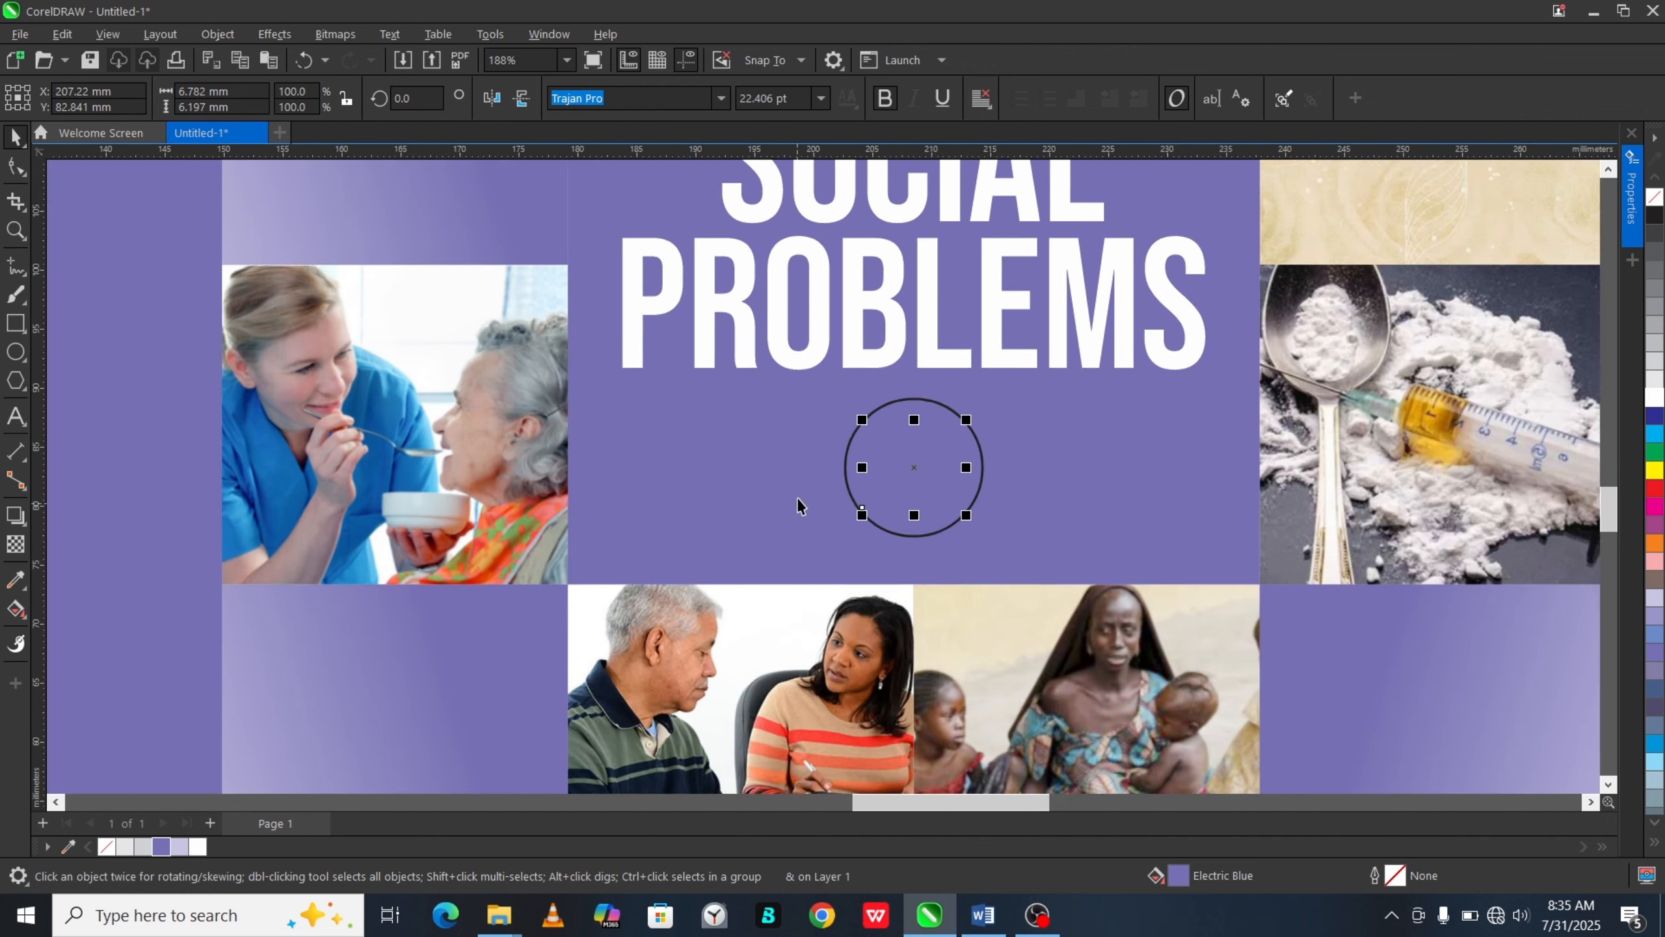
left_click(868, 478)
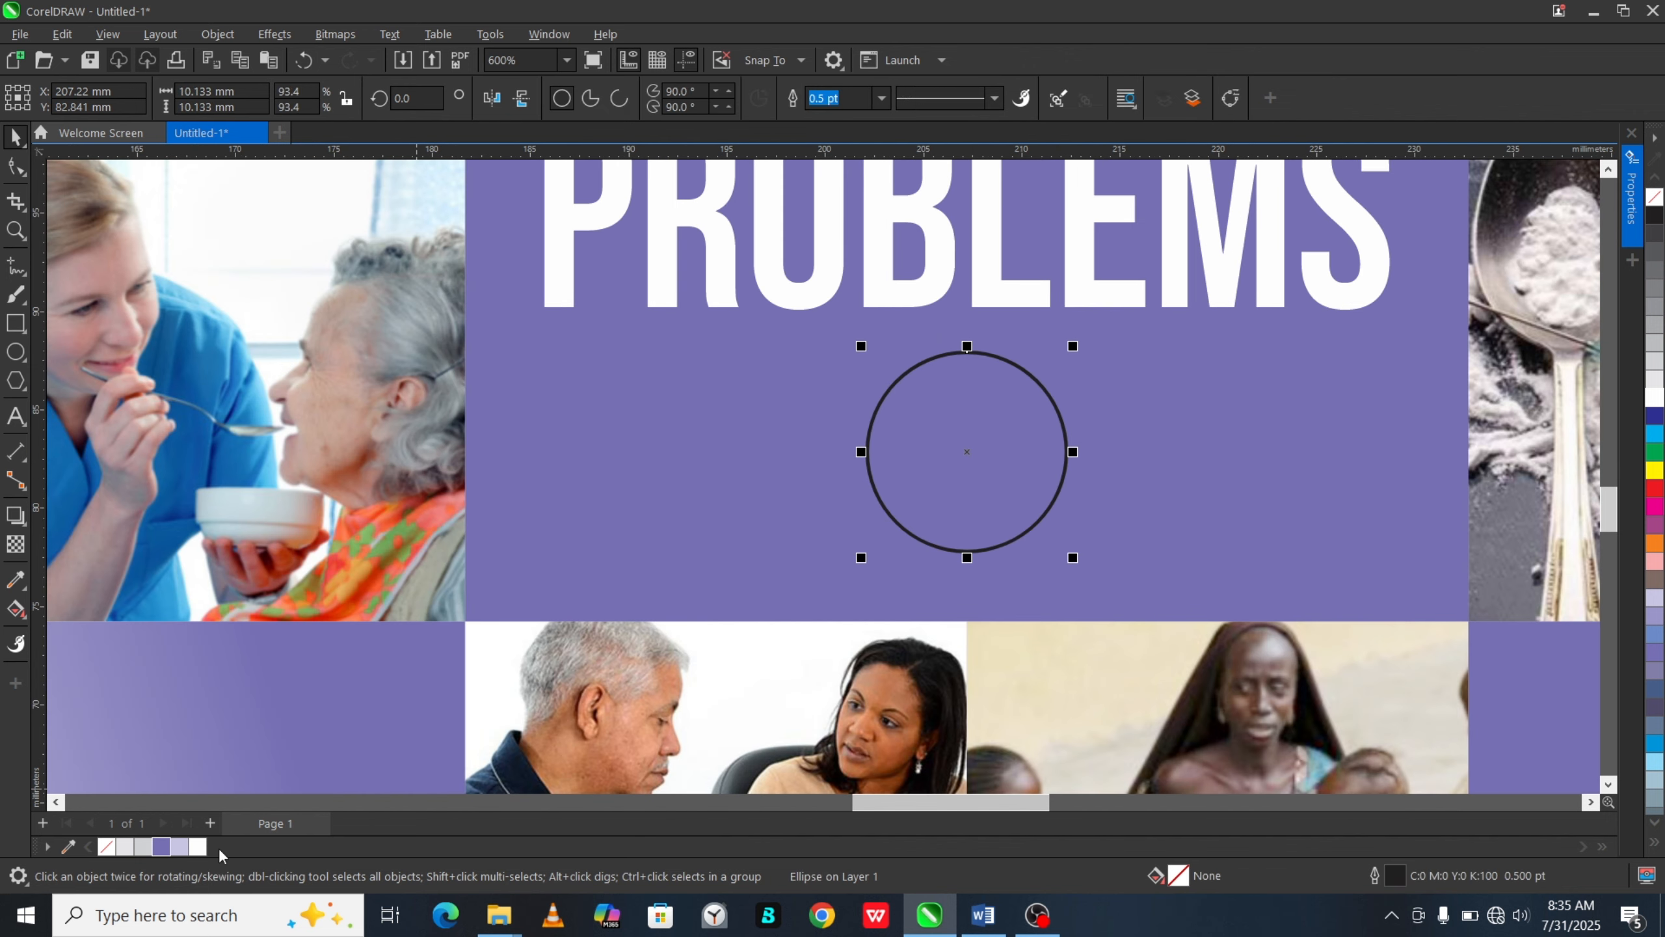
left_click(197, 848)
right_click(105, 845)
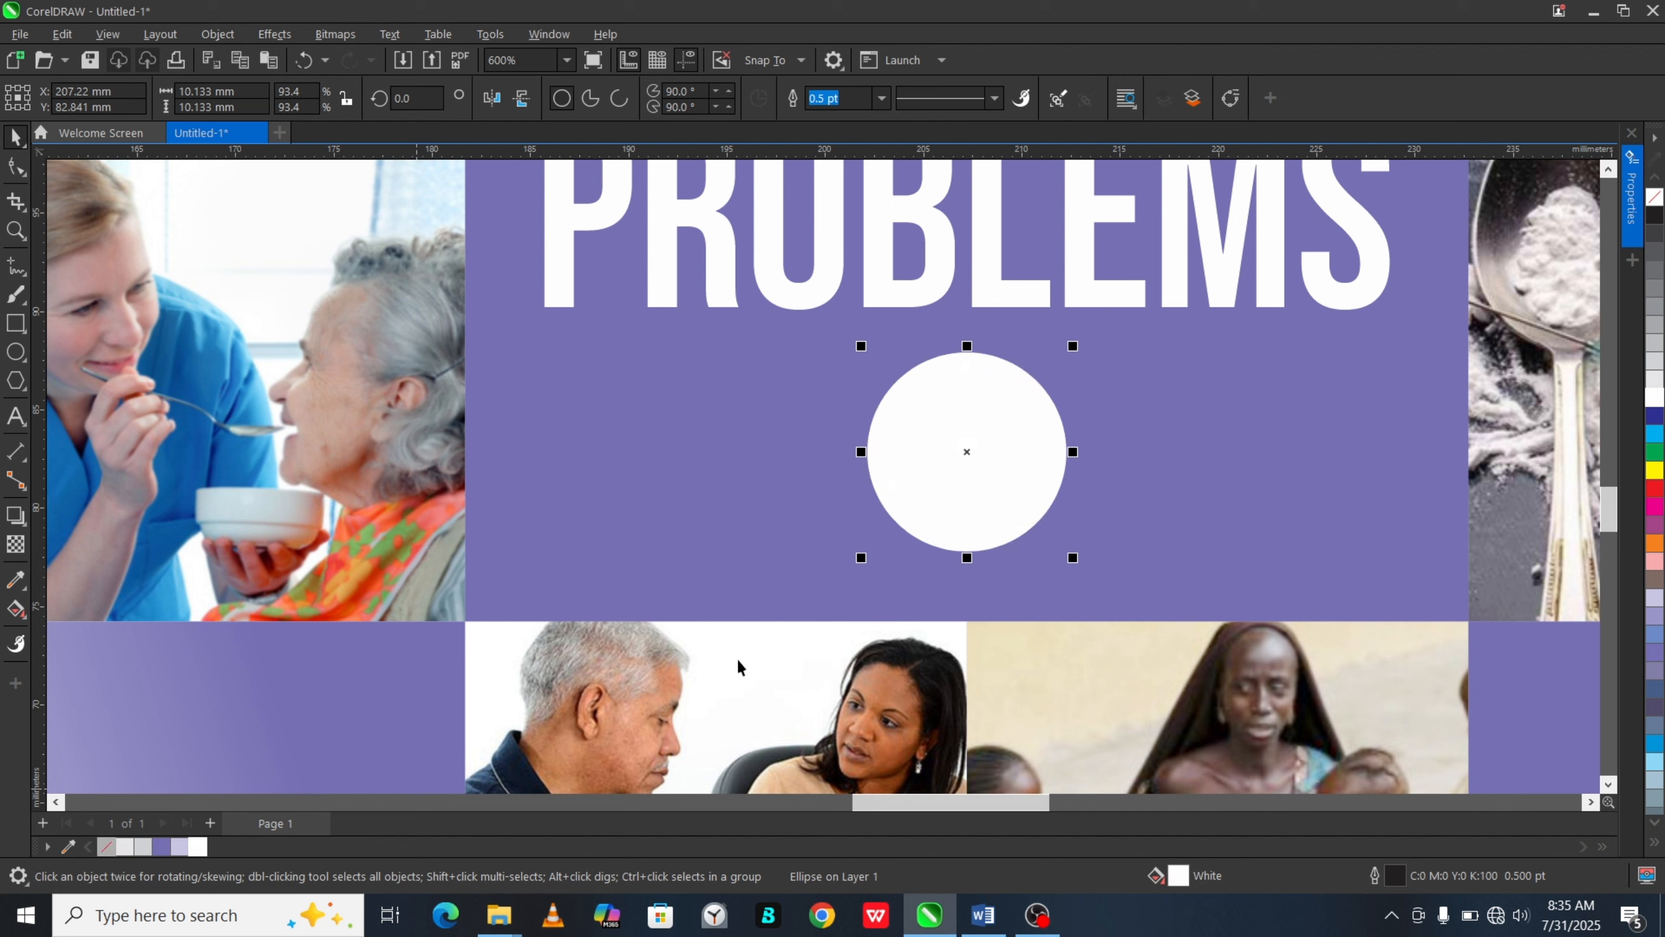
Step: Select the & hidden behind the white circle and bring it to the front
left_click(942, 474, "alt")
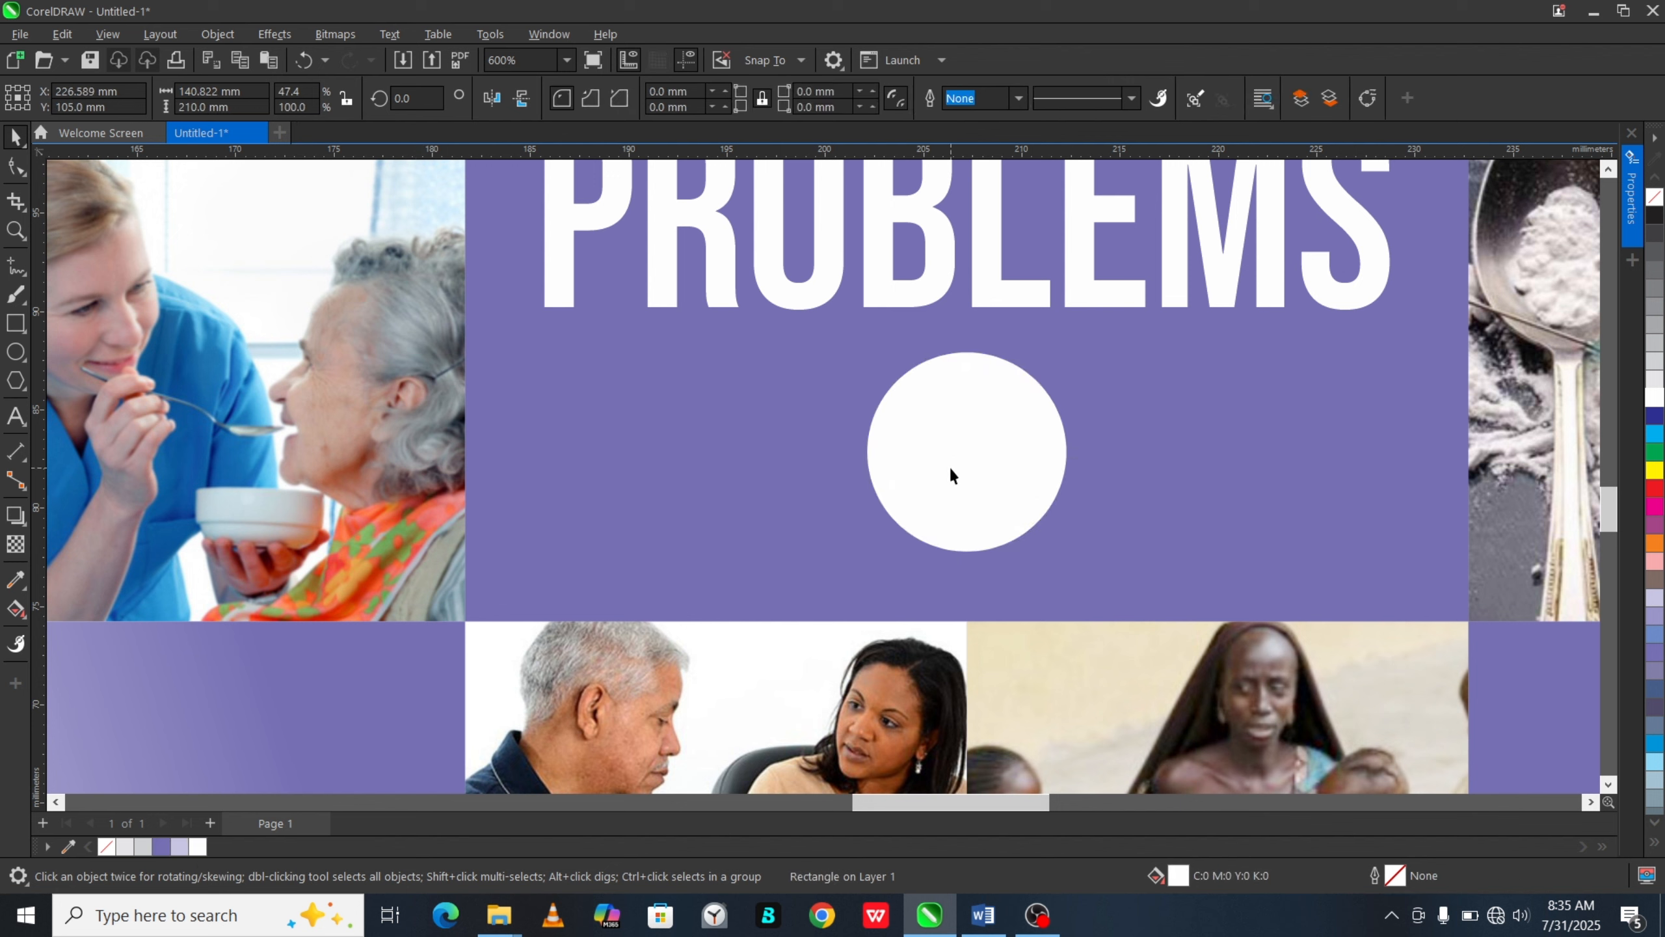
left_click(905, 493, "alt")
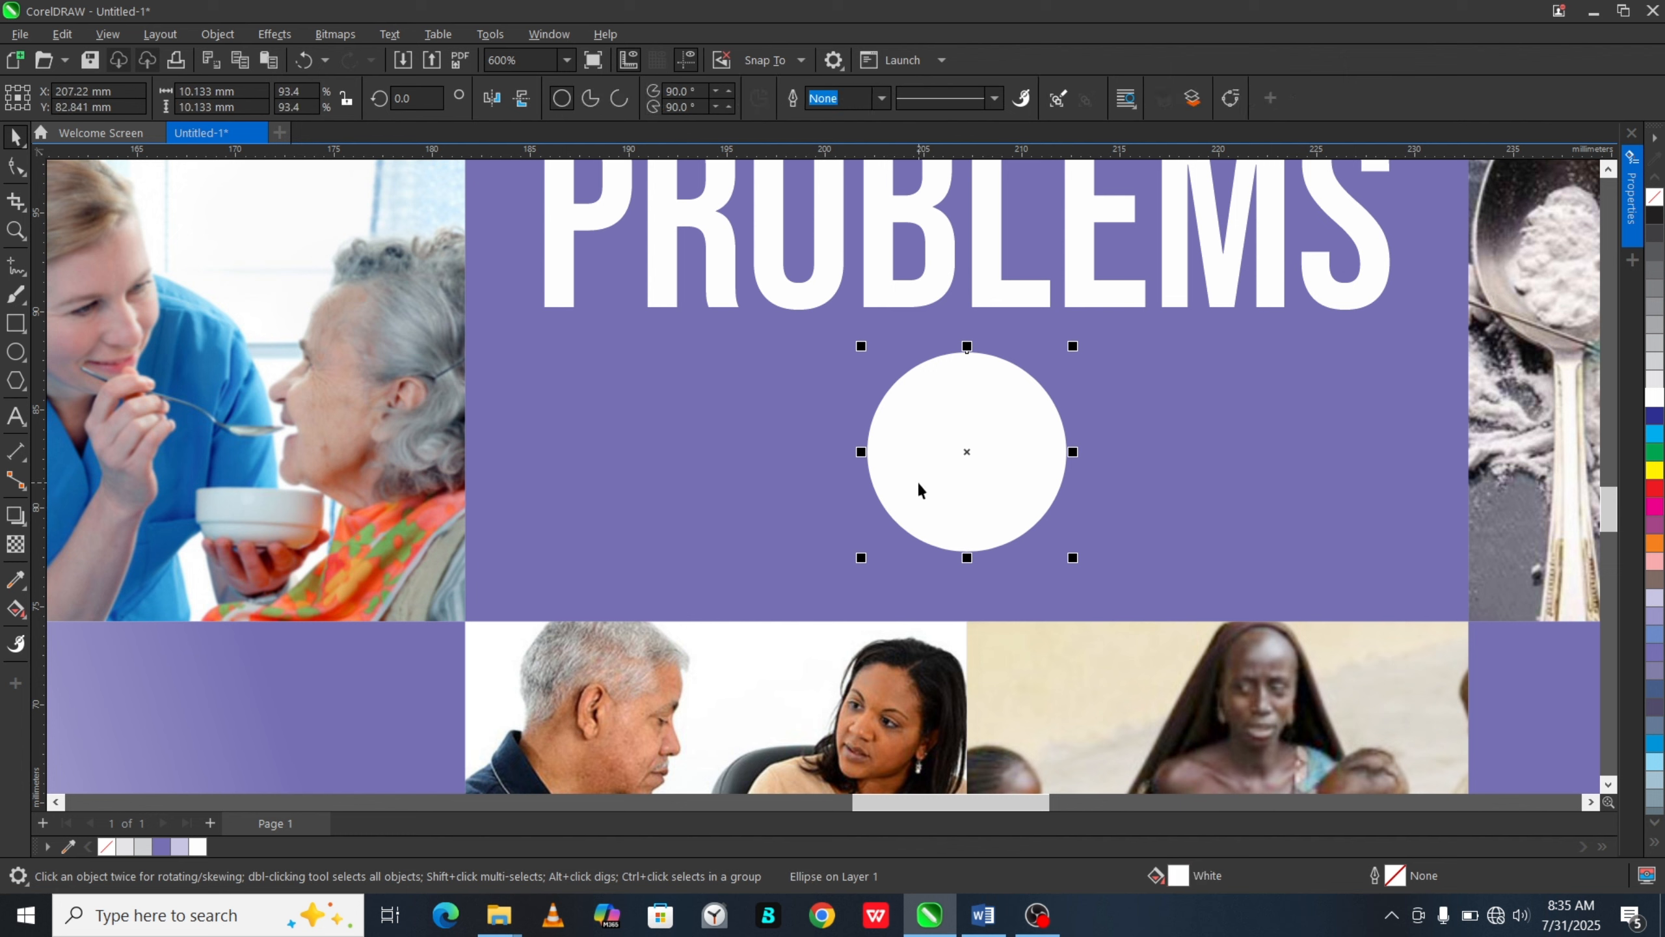
key("shift+Page_Up")
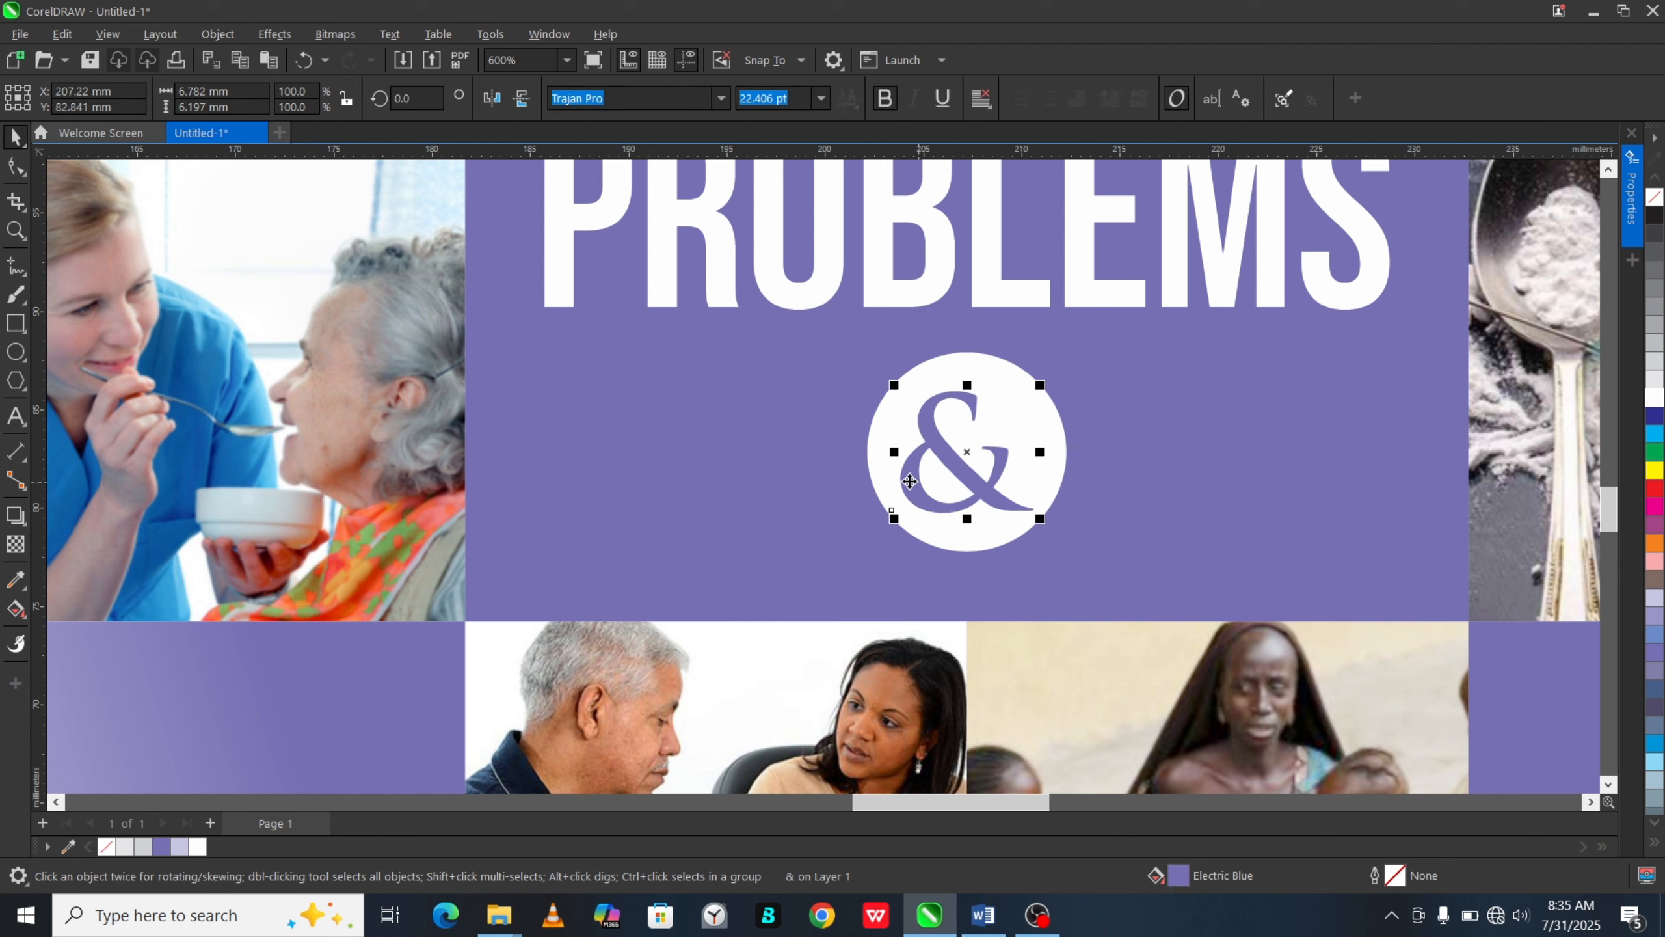
Step: Give the & a hairline Electric Blue outline and shift it about 0.3 mm to the right within the white circle
right_click(164, 847)
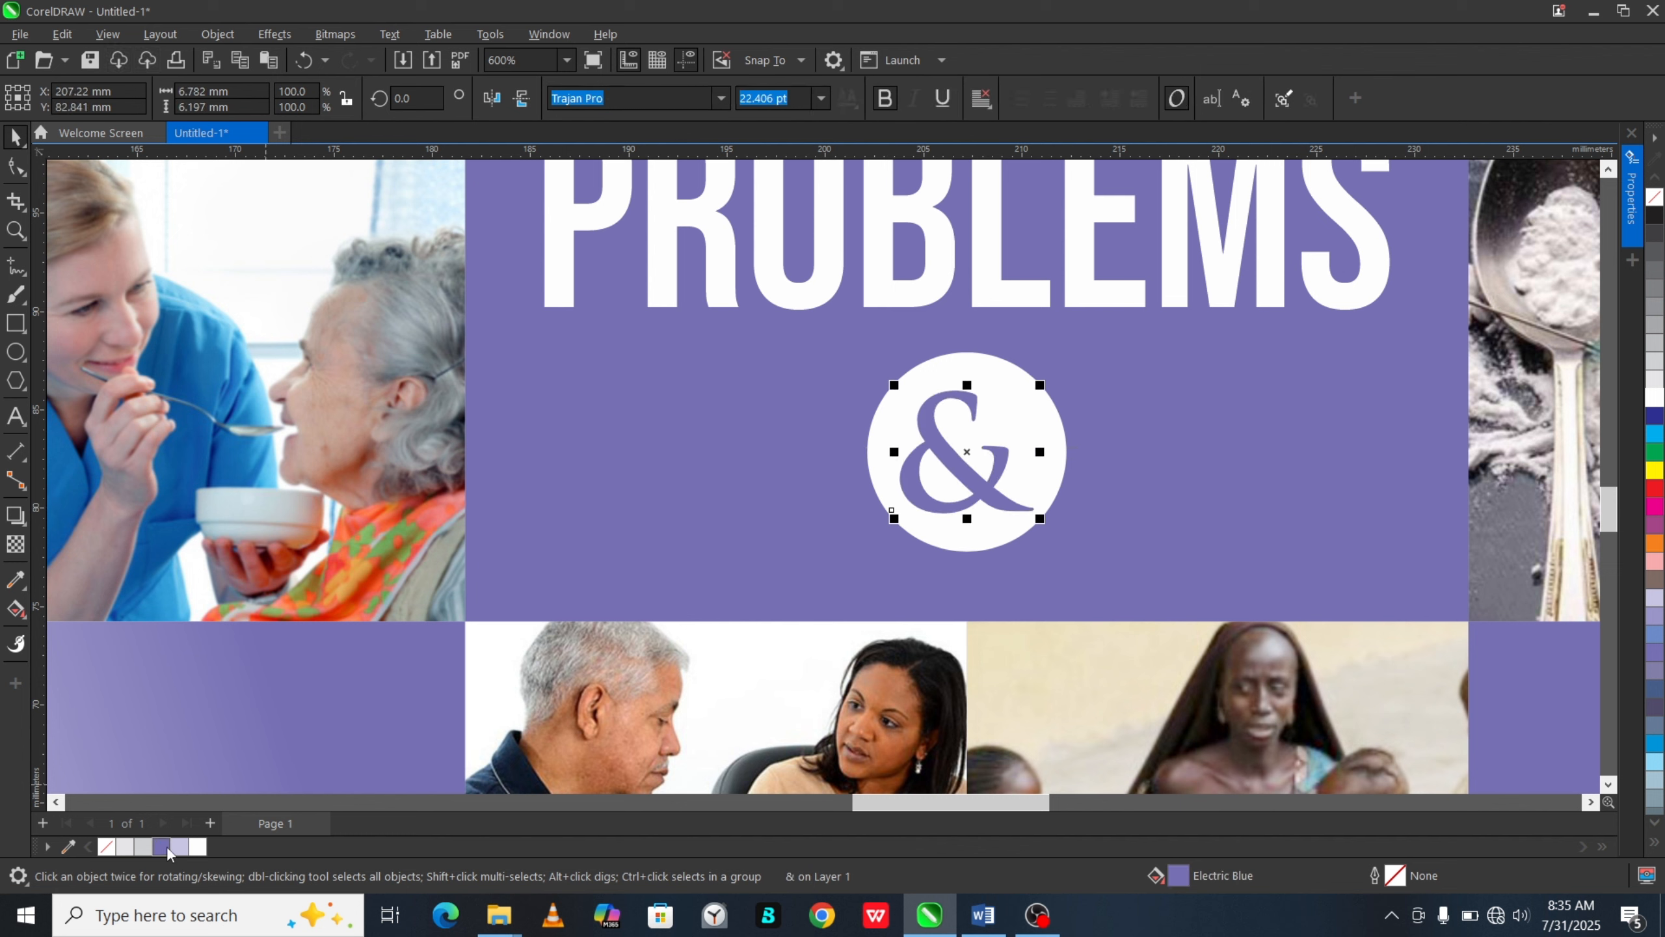
left_click_drag(999, 468, 1007, 471)
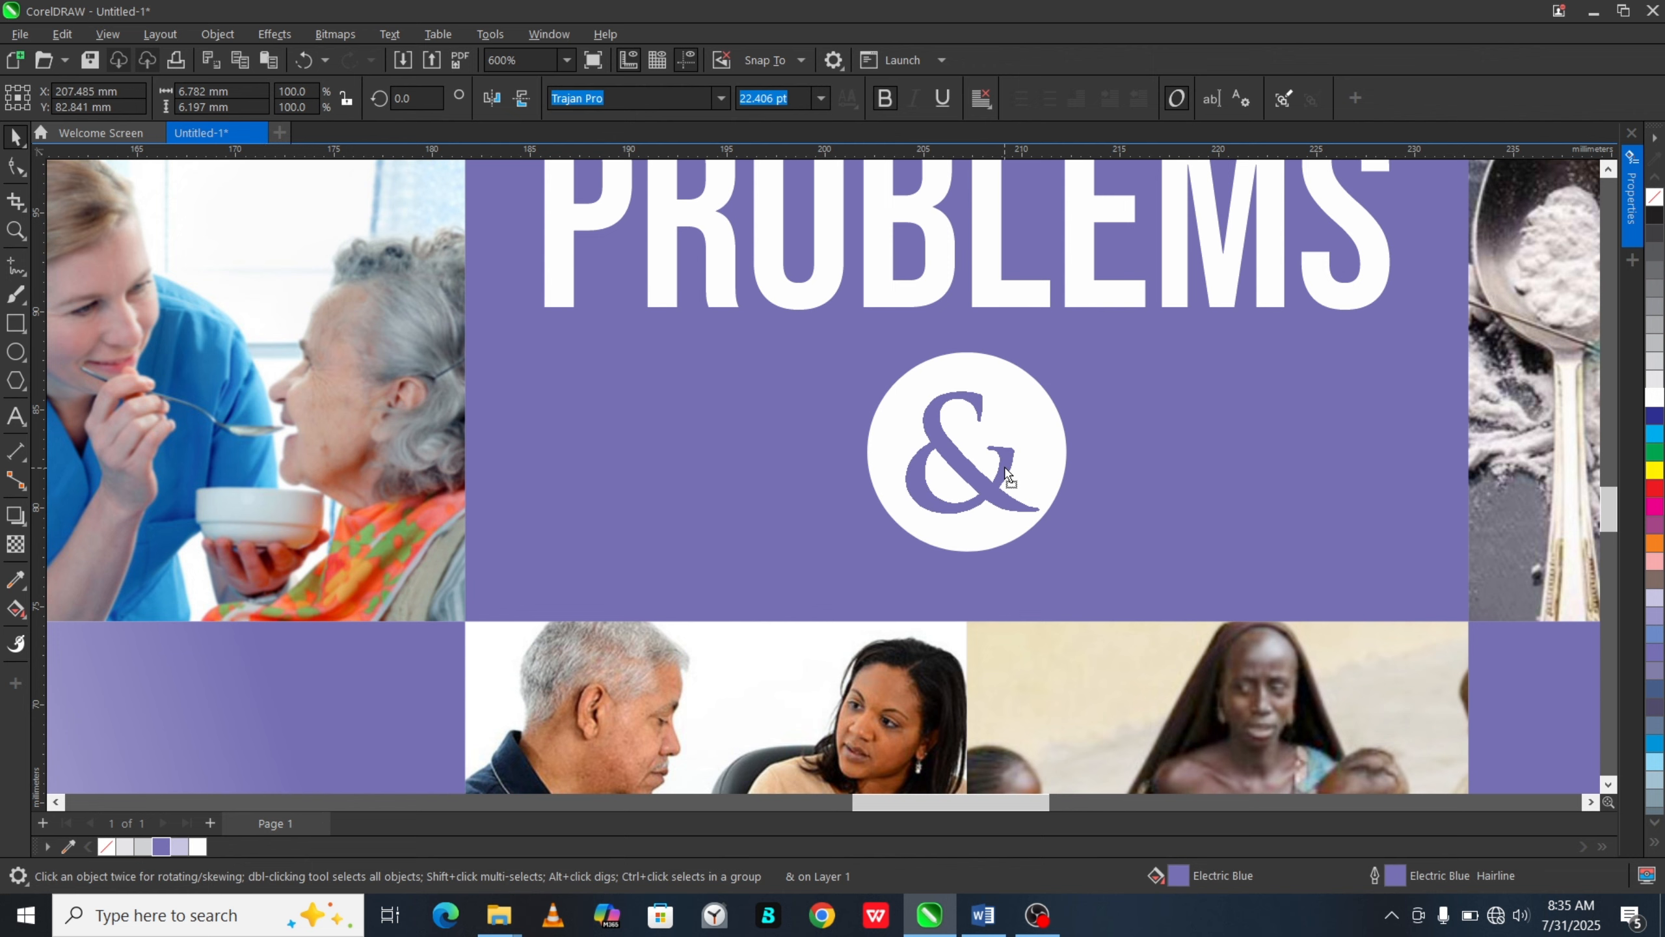
scroll(1008, 473, "down", 5)
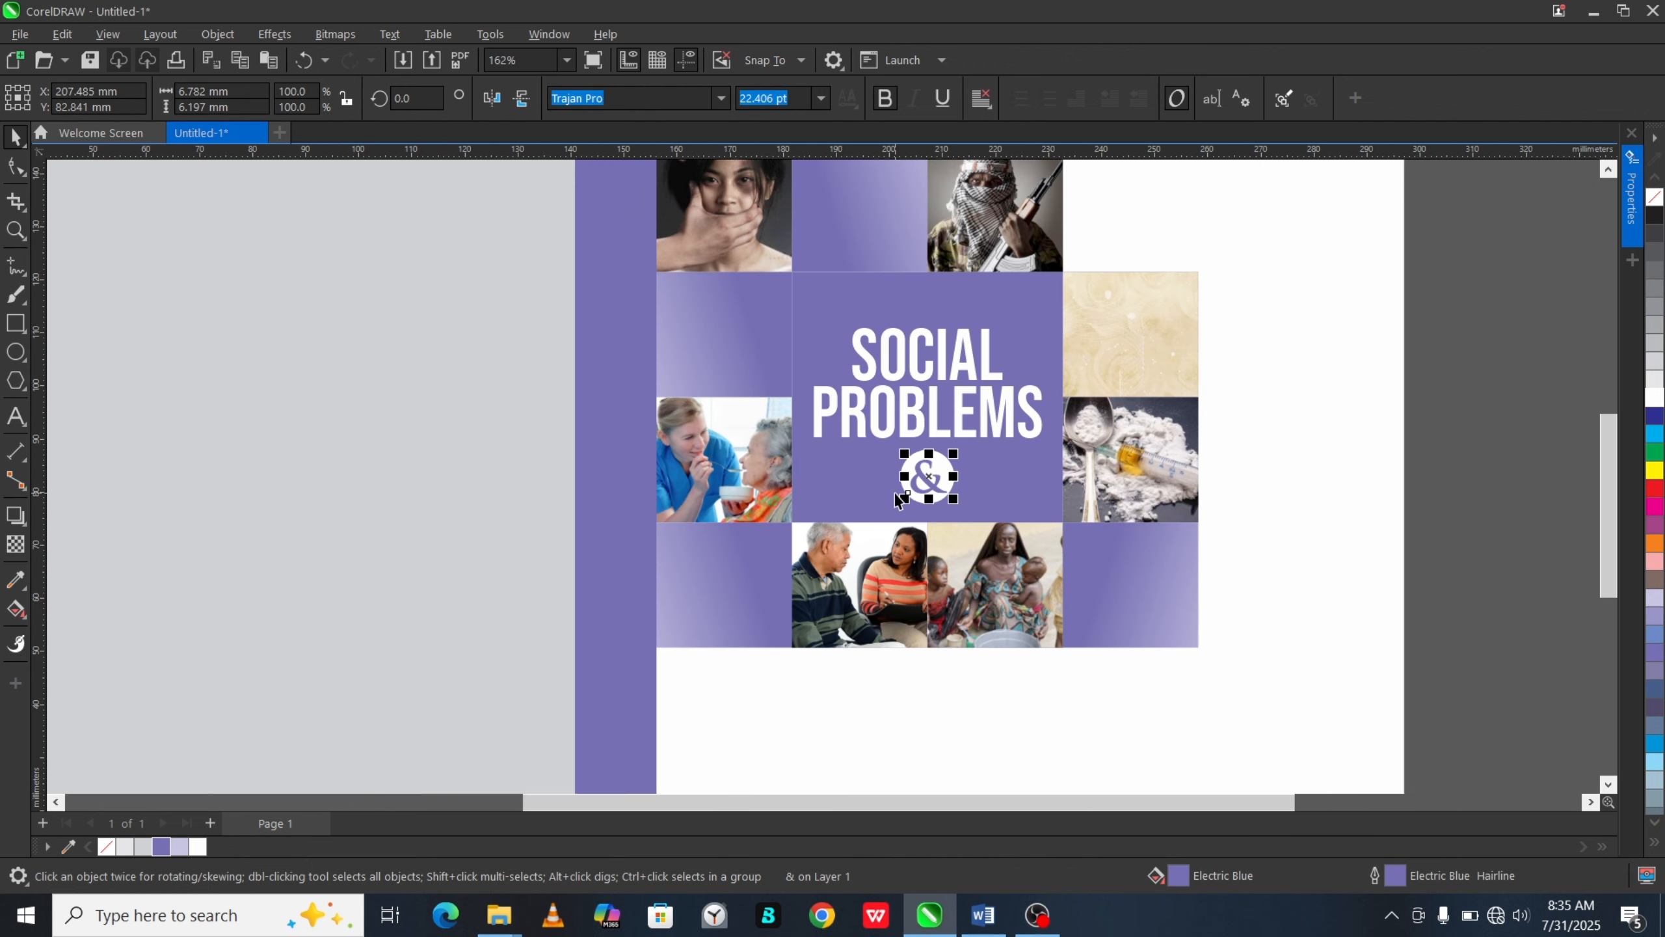
scroll(996, 439, "down", 1)
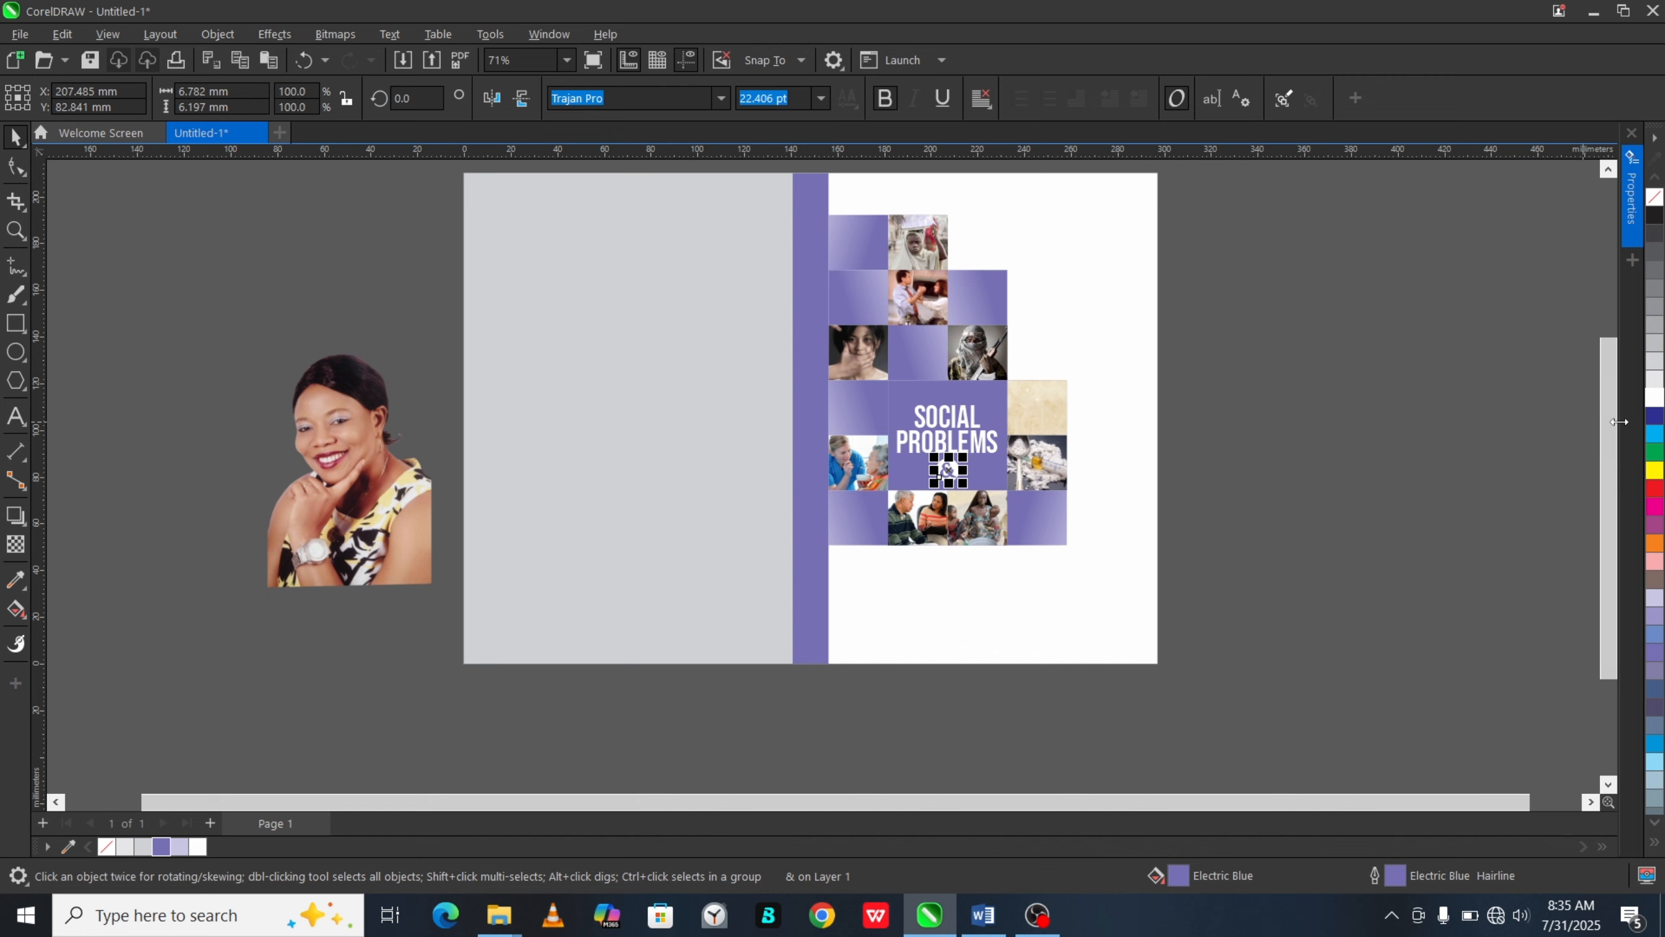
left_click_drag(1608, 430, 1602, 408)
left_click(1129, 541)
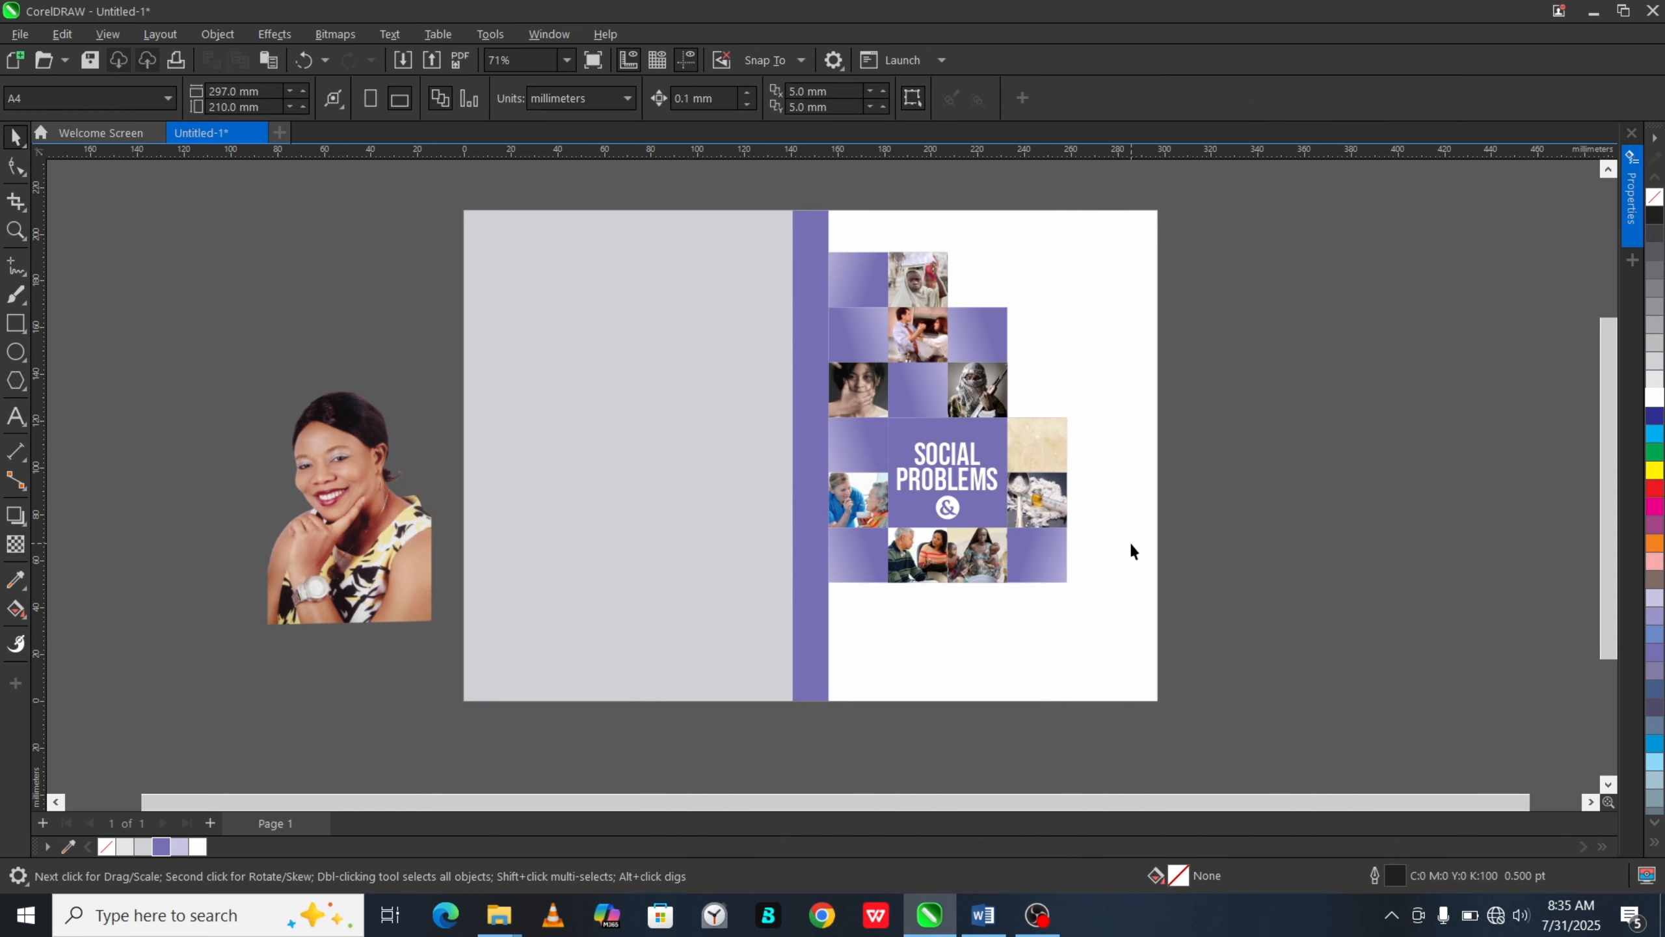
Step: Add artistic text reading SOCIAL WORK in the white area below the photo grid on the front cover
scroll(959, 604, "up", 1)
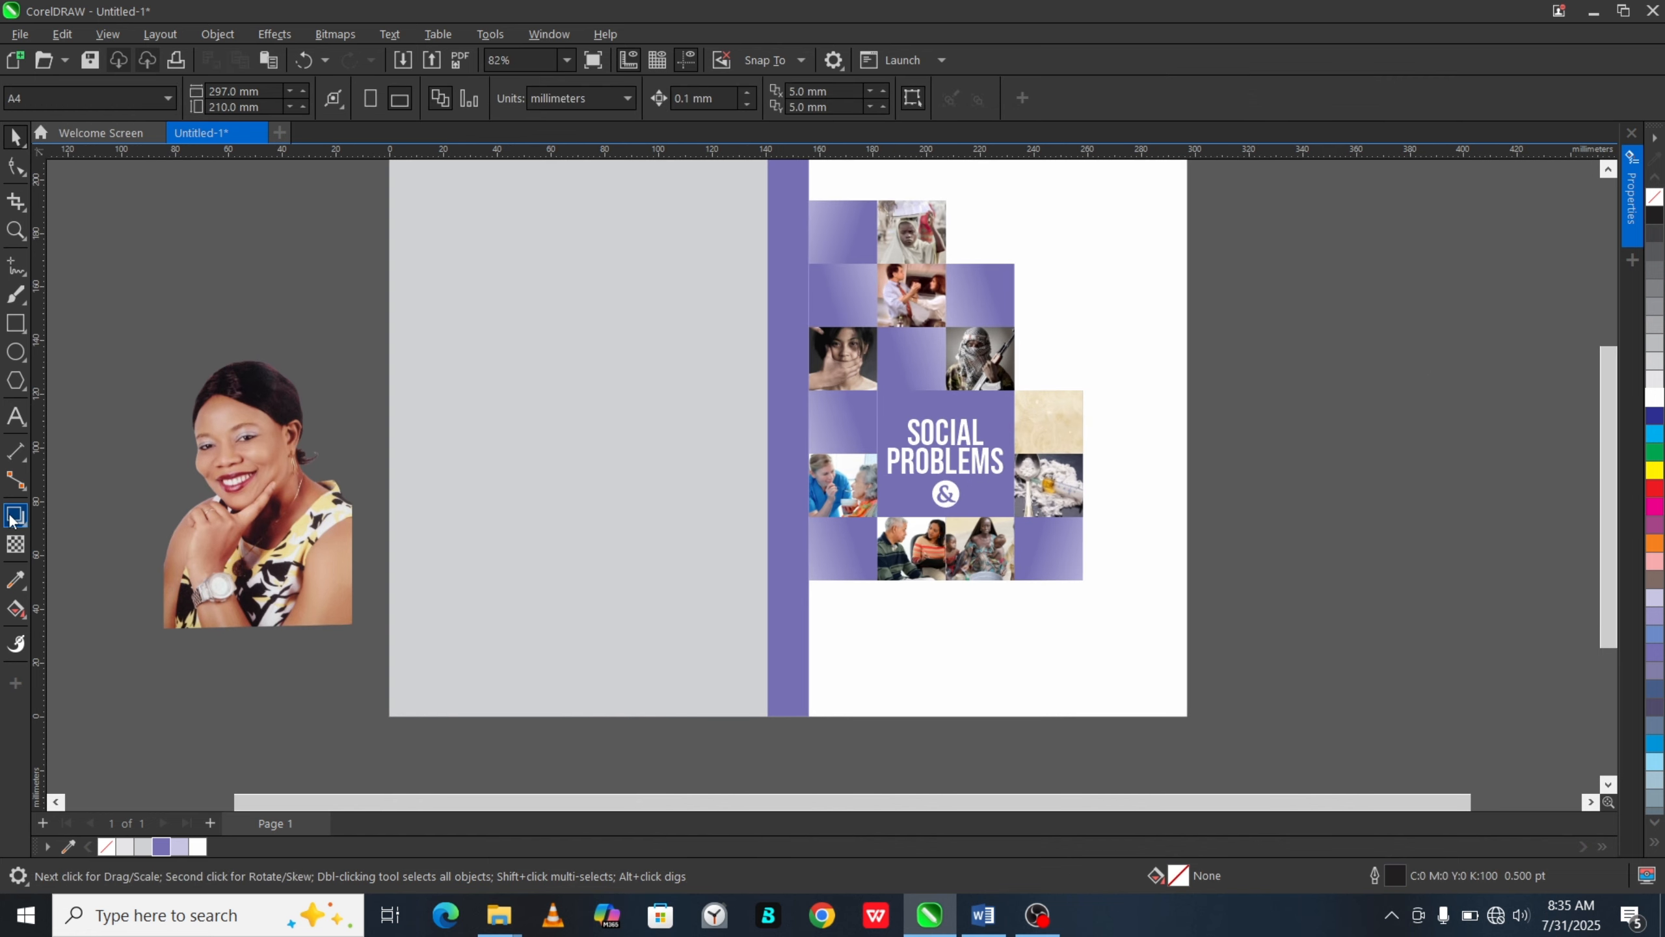
left_click(15, 416)
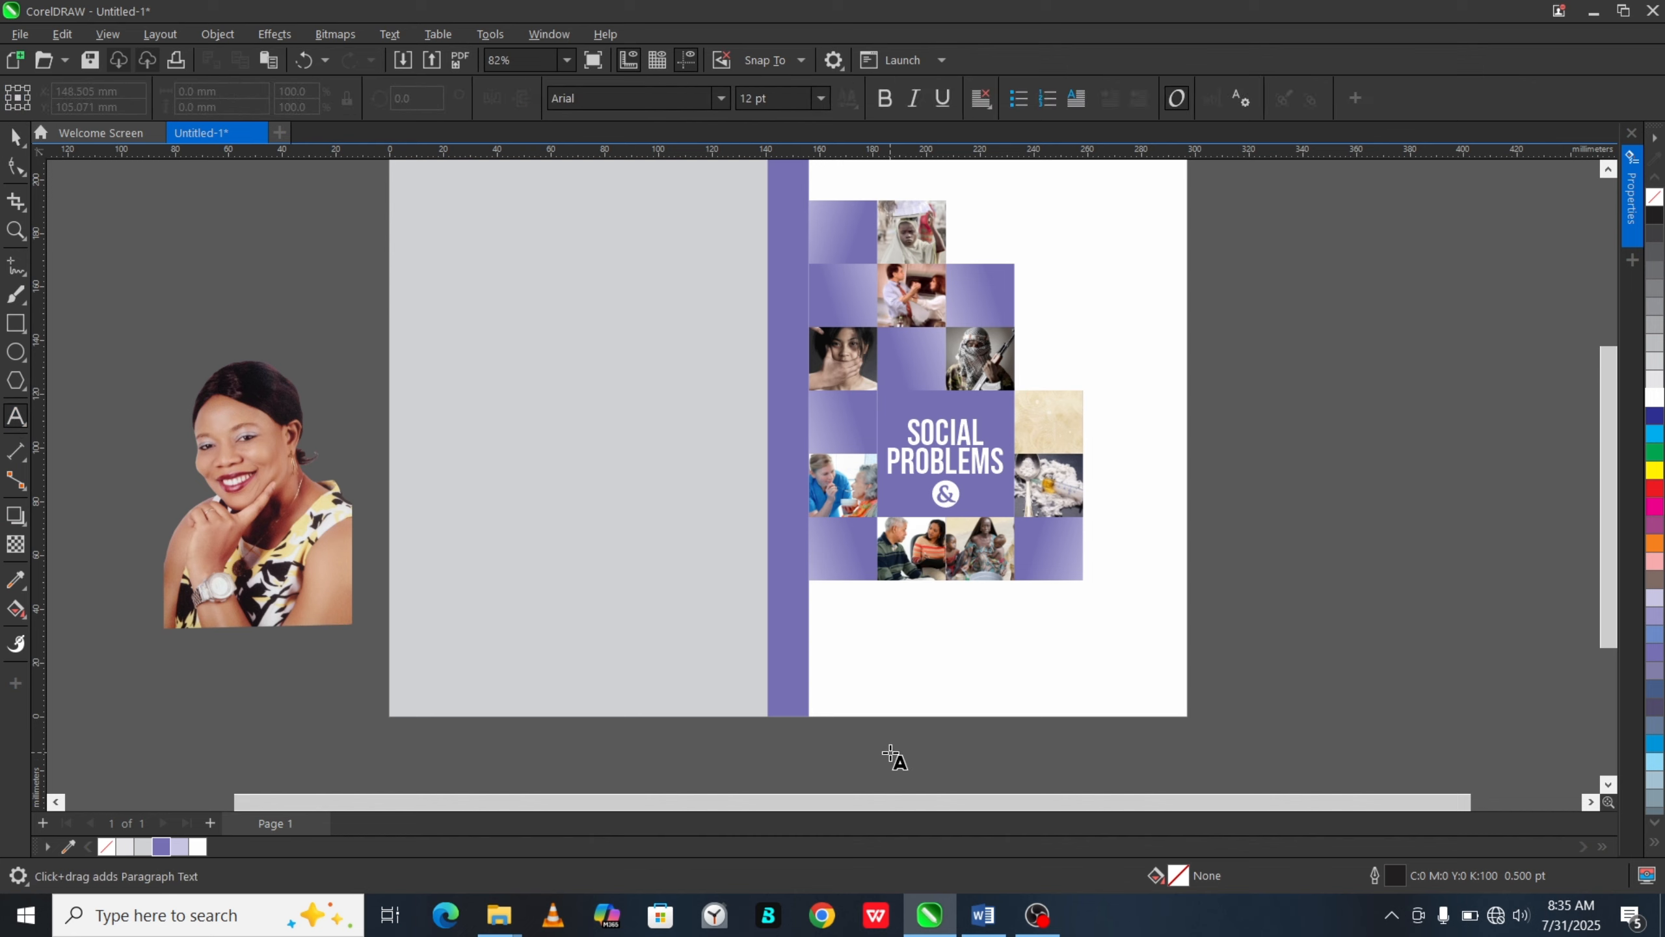
left_click(885, 674)
type("SOCI")
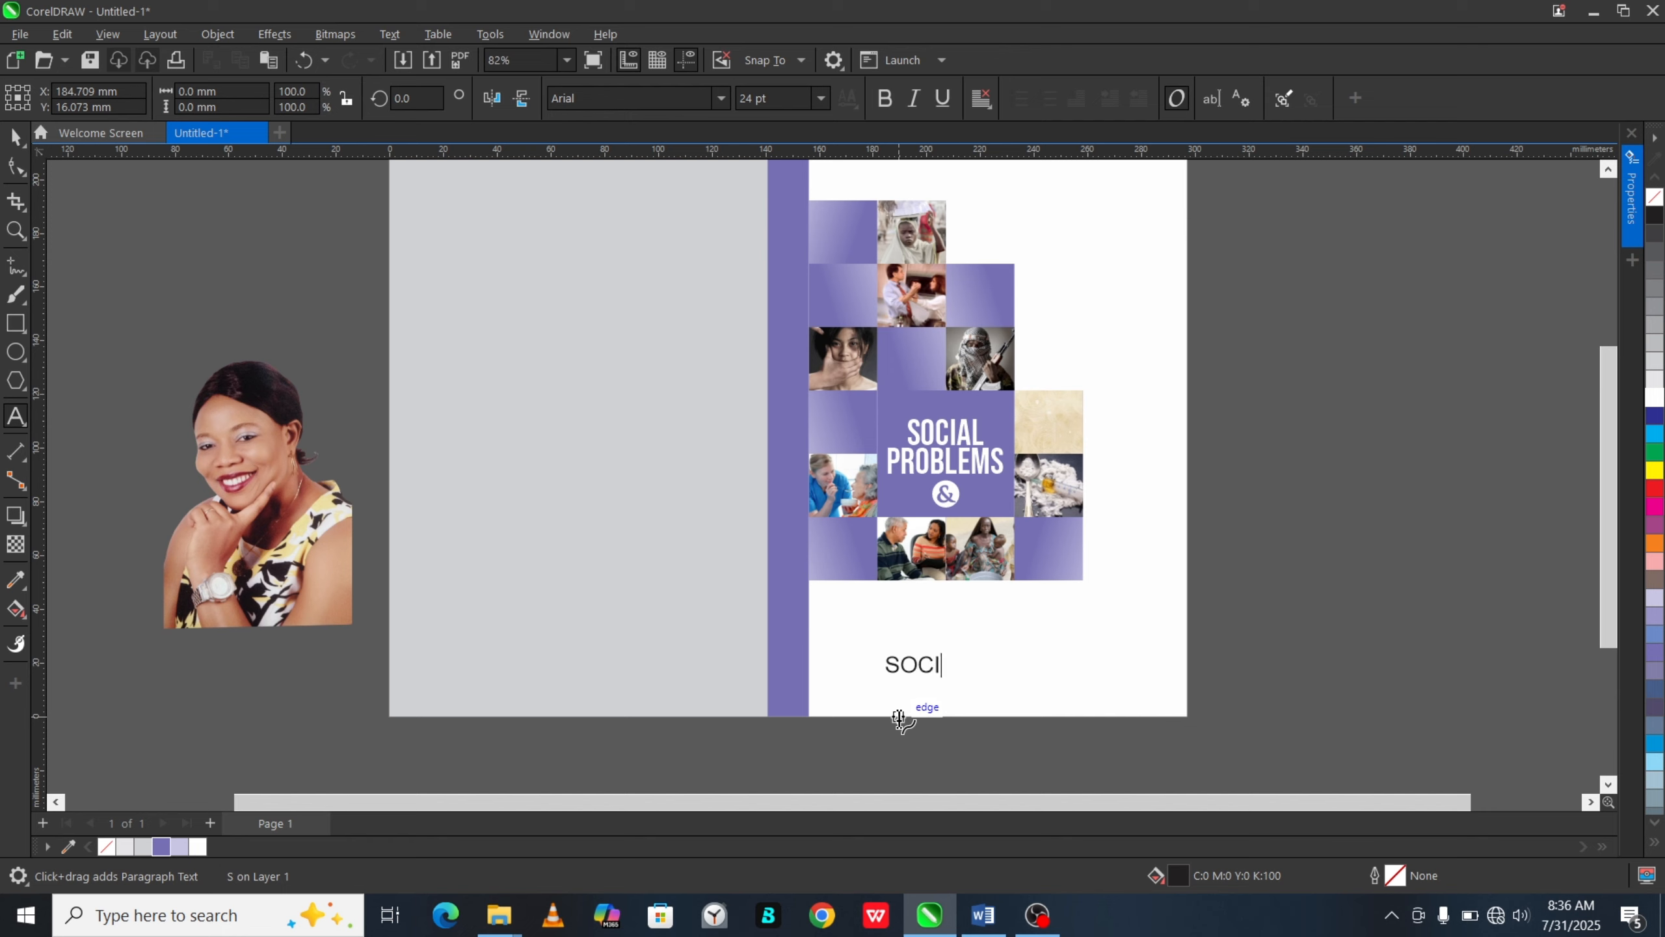
type("AL WORK")
key("ctrl+space")
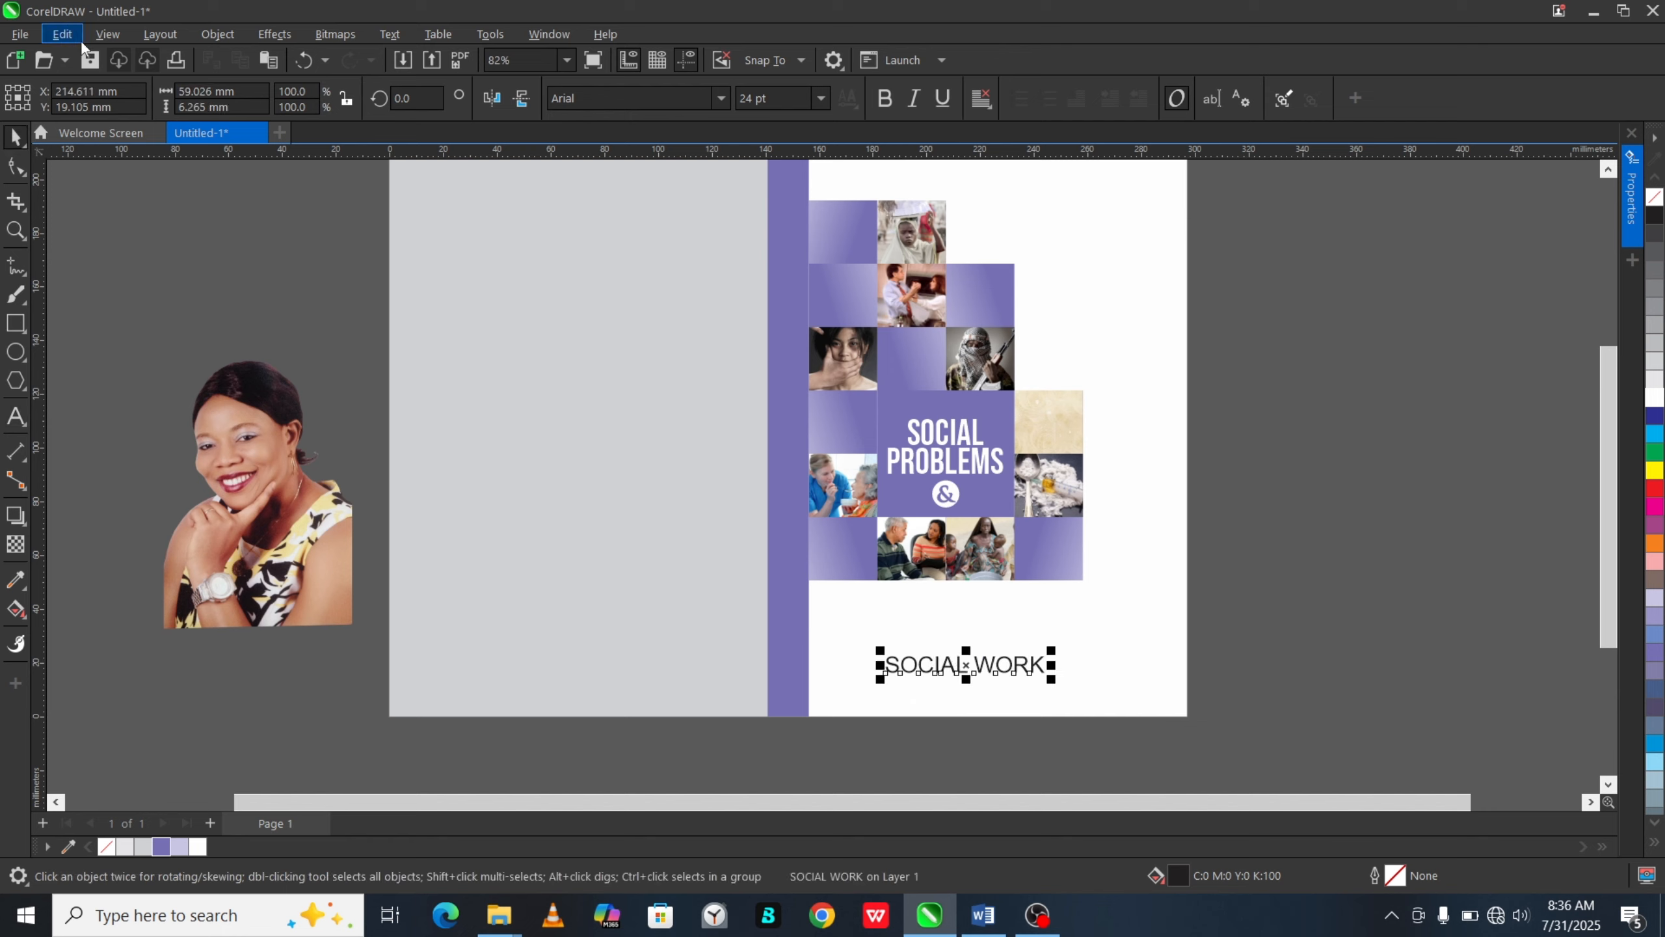
Step: Copy the text properties of the SOCIAL PROBLEMS title to SOCIAL WORK and fill it with Electric Blue
left_click(62, 34)
left_click(111, 232)
left_click(827, 492)
left_click(903, 461)
left_click(162, 846)
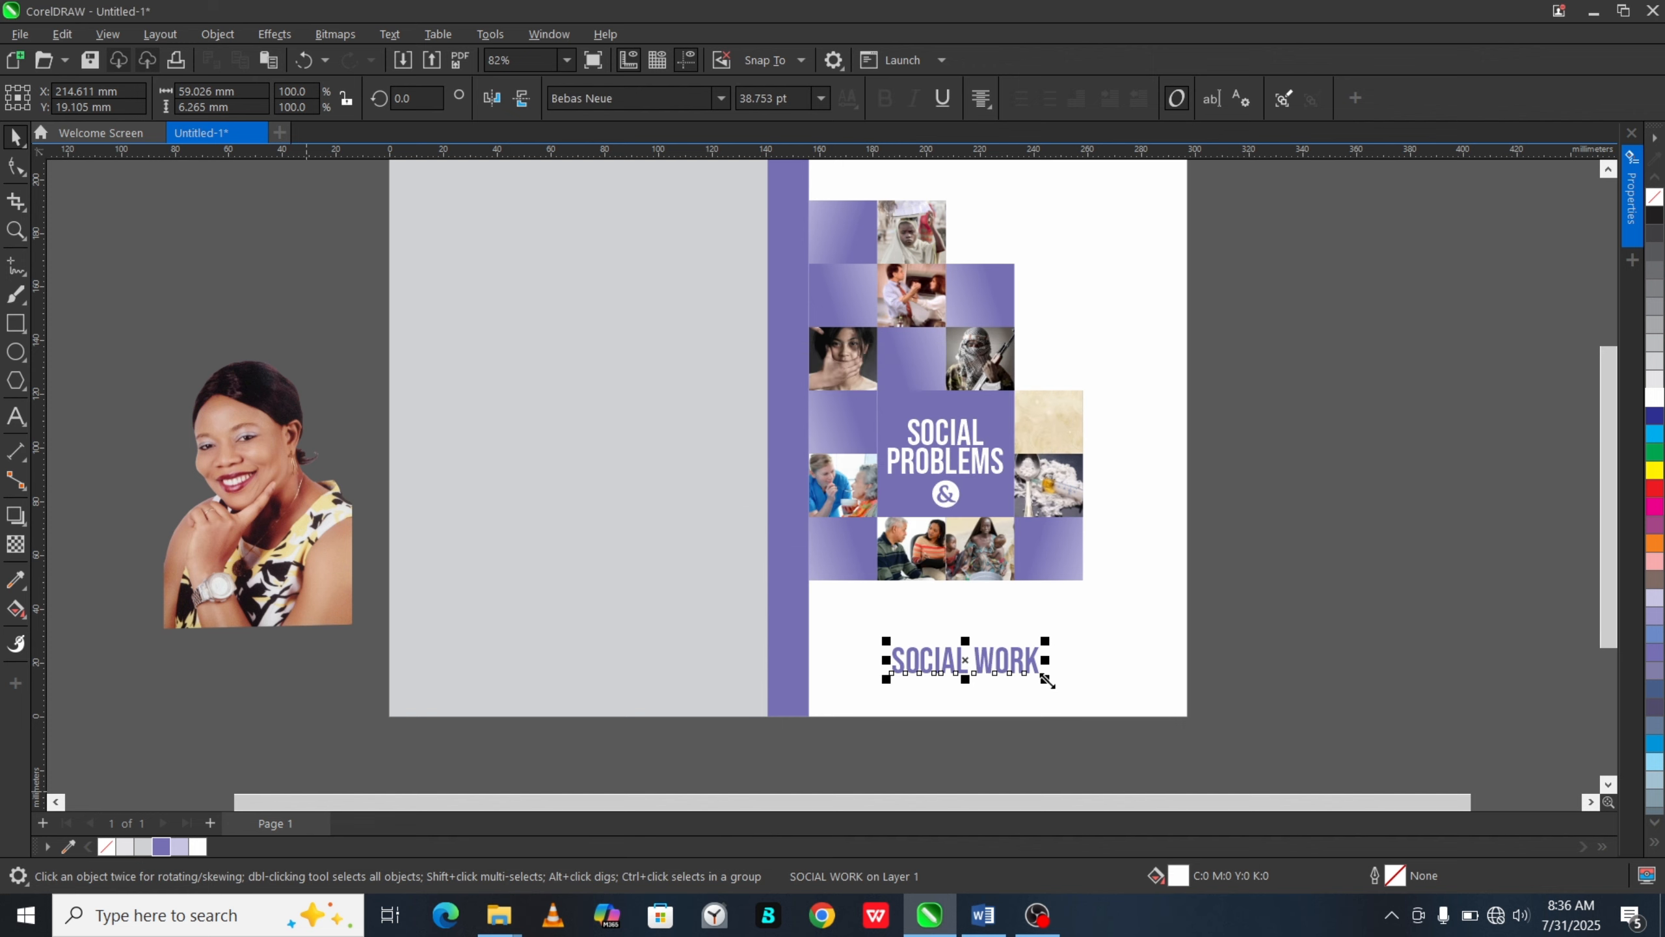
Step: Enlarge SOCIAL WORK to about 97 mm wide below the photo grid and tighten its character spacing to about 92 mm overall
left_click_drag(1052, 648, 1014, 622)
key("F10")
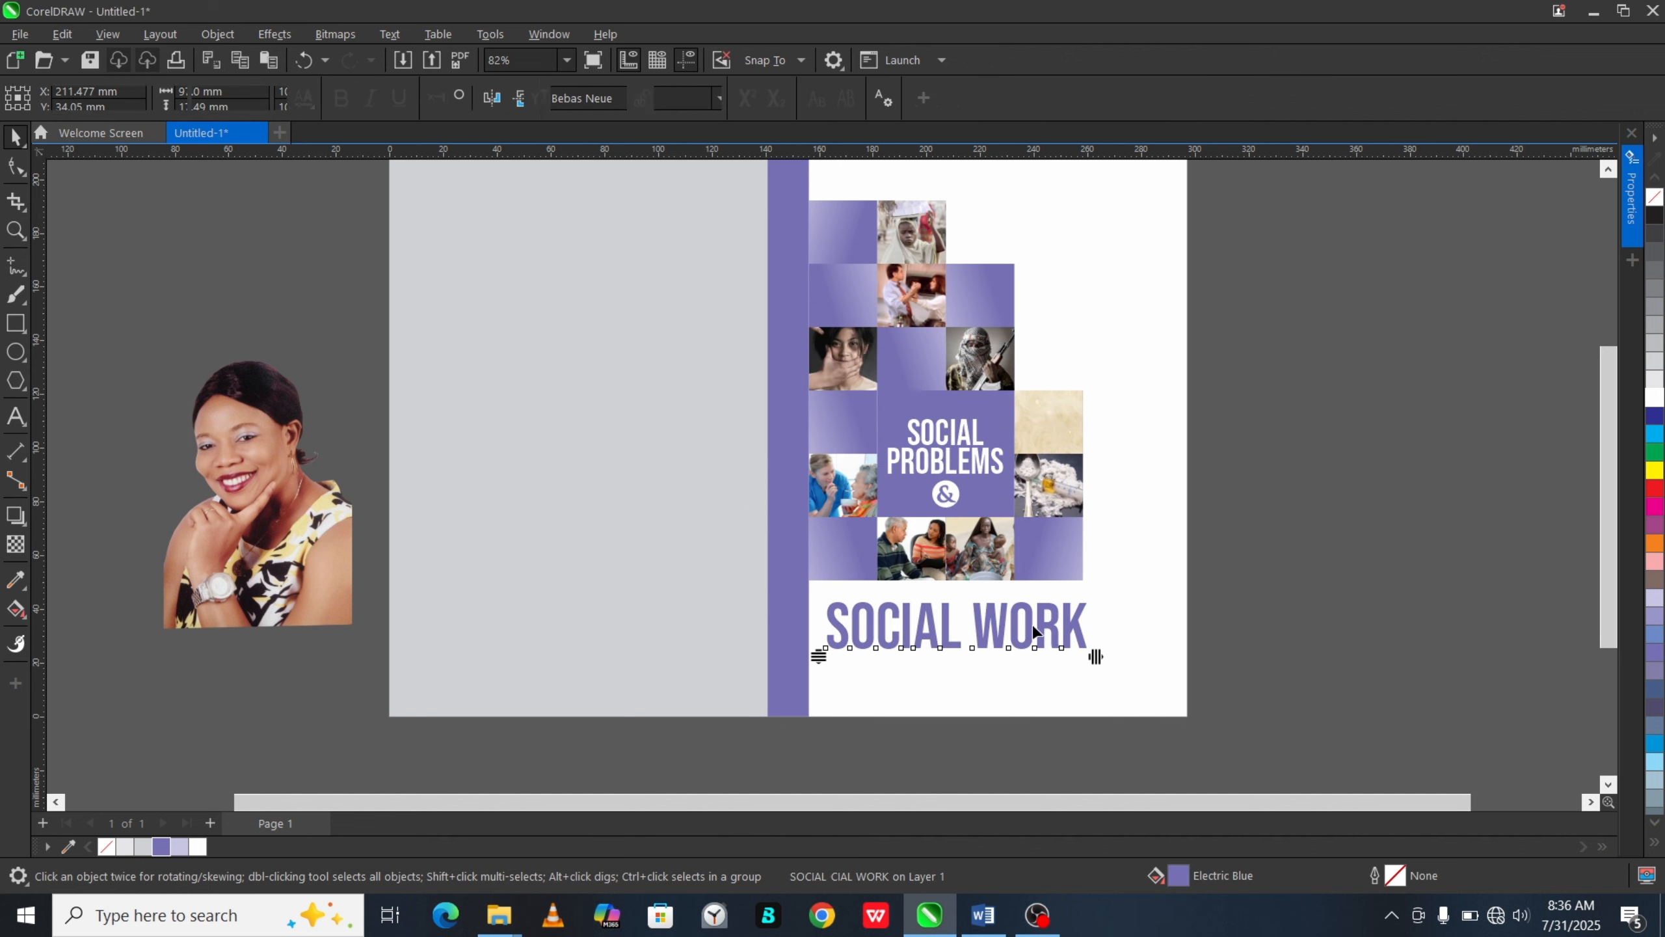
left_click_drag(1096, 658, 1078, 662)
key("ctrl+space")
left_click(1148, 656)
key("F4")
Step: Center the SOCIAL WORK text horizontally on the SOCIAL PROBLEMS title
left_click_drag(1057, 606, 1057, 608)
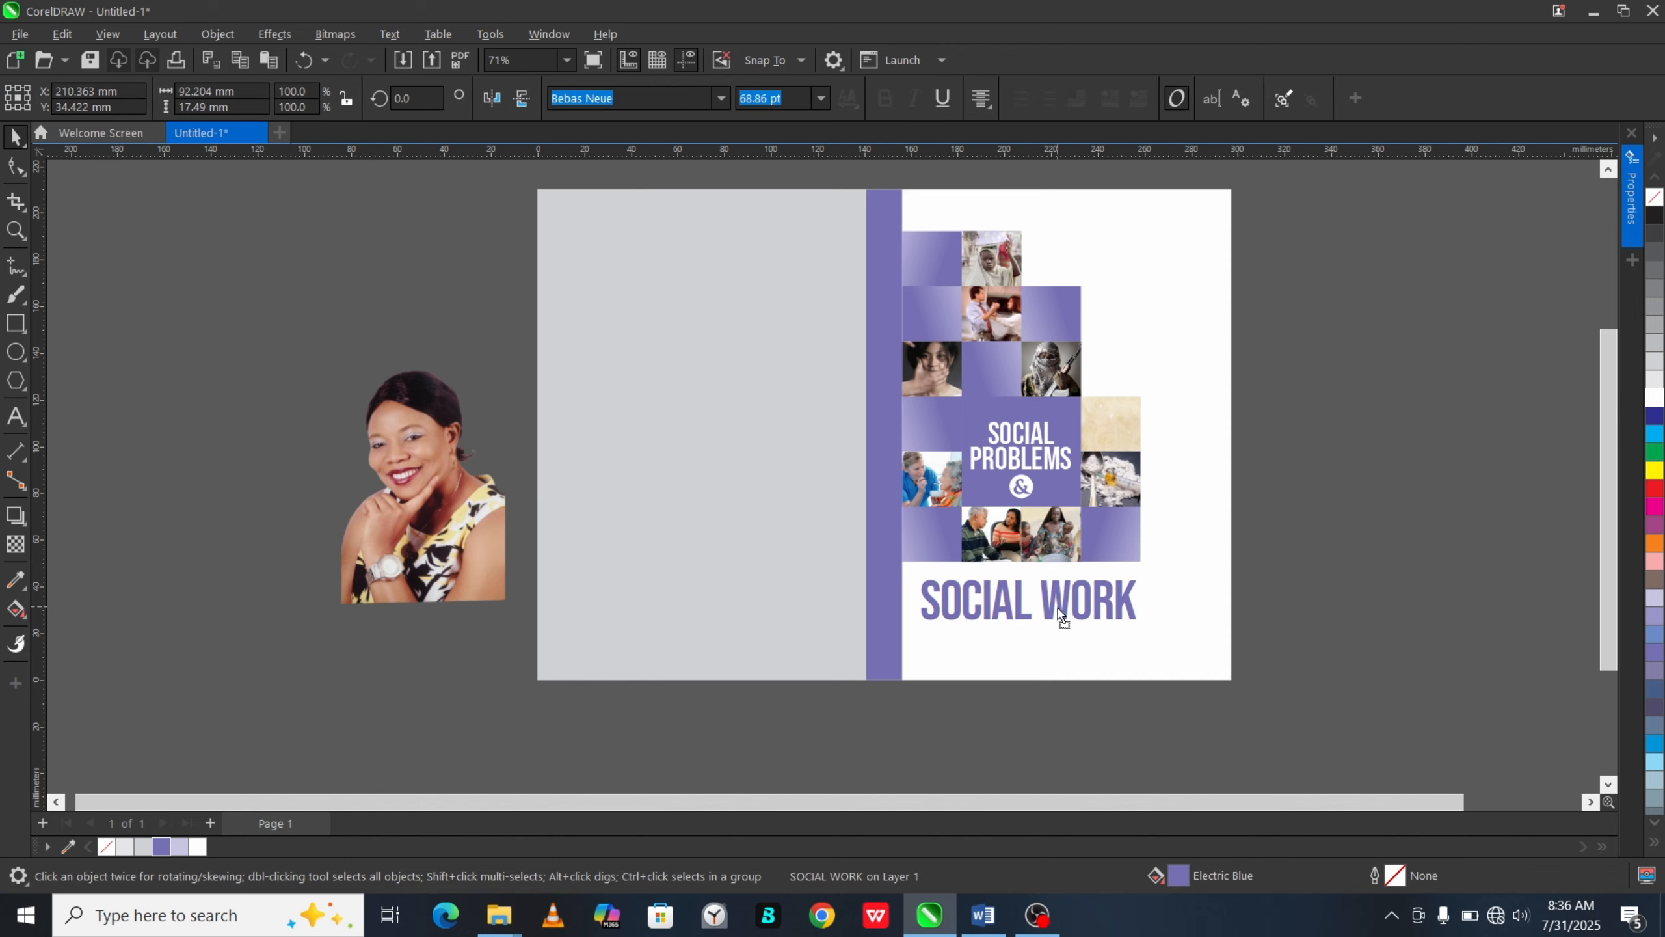
left_click(1023, 454, "shift")
key("c")
left_click(1282, 590)
scroll(1281, 591, "down", 1)
scroll(1188, 645, "up", 1)
scroll(1137, 611, "down", 1)
scroll(1137, 611, "down", 1)
scroll(1121, 561, "up", 1)
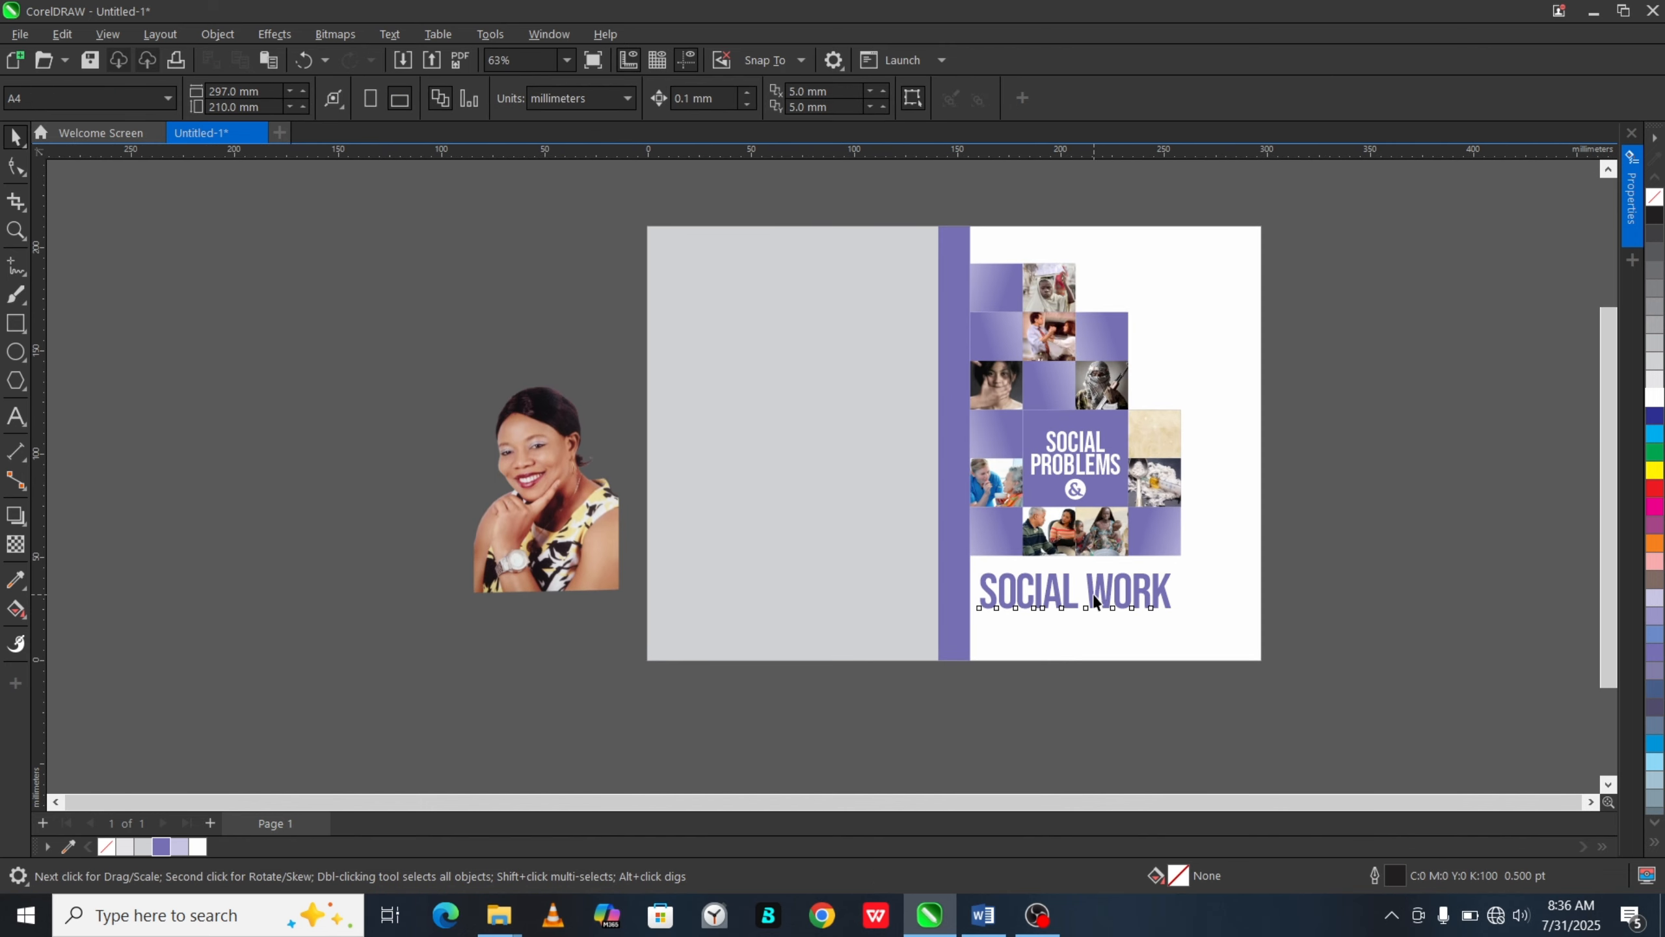
Step: Change the SOCIAL WORK text's font to Sequel Sans Black Disp
left_click(1093, 599)
left_click(693, 96)
type("Sequel Sans Bold Disp")
key("Return")
left_click(722, 97)
mouse_move(758, 295)
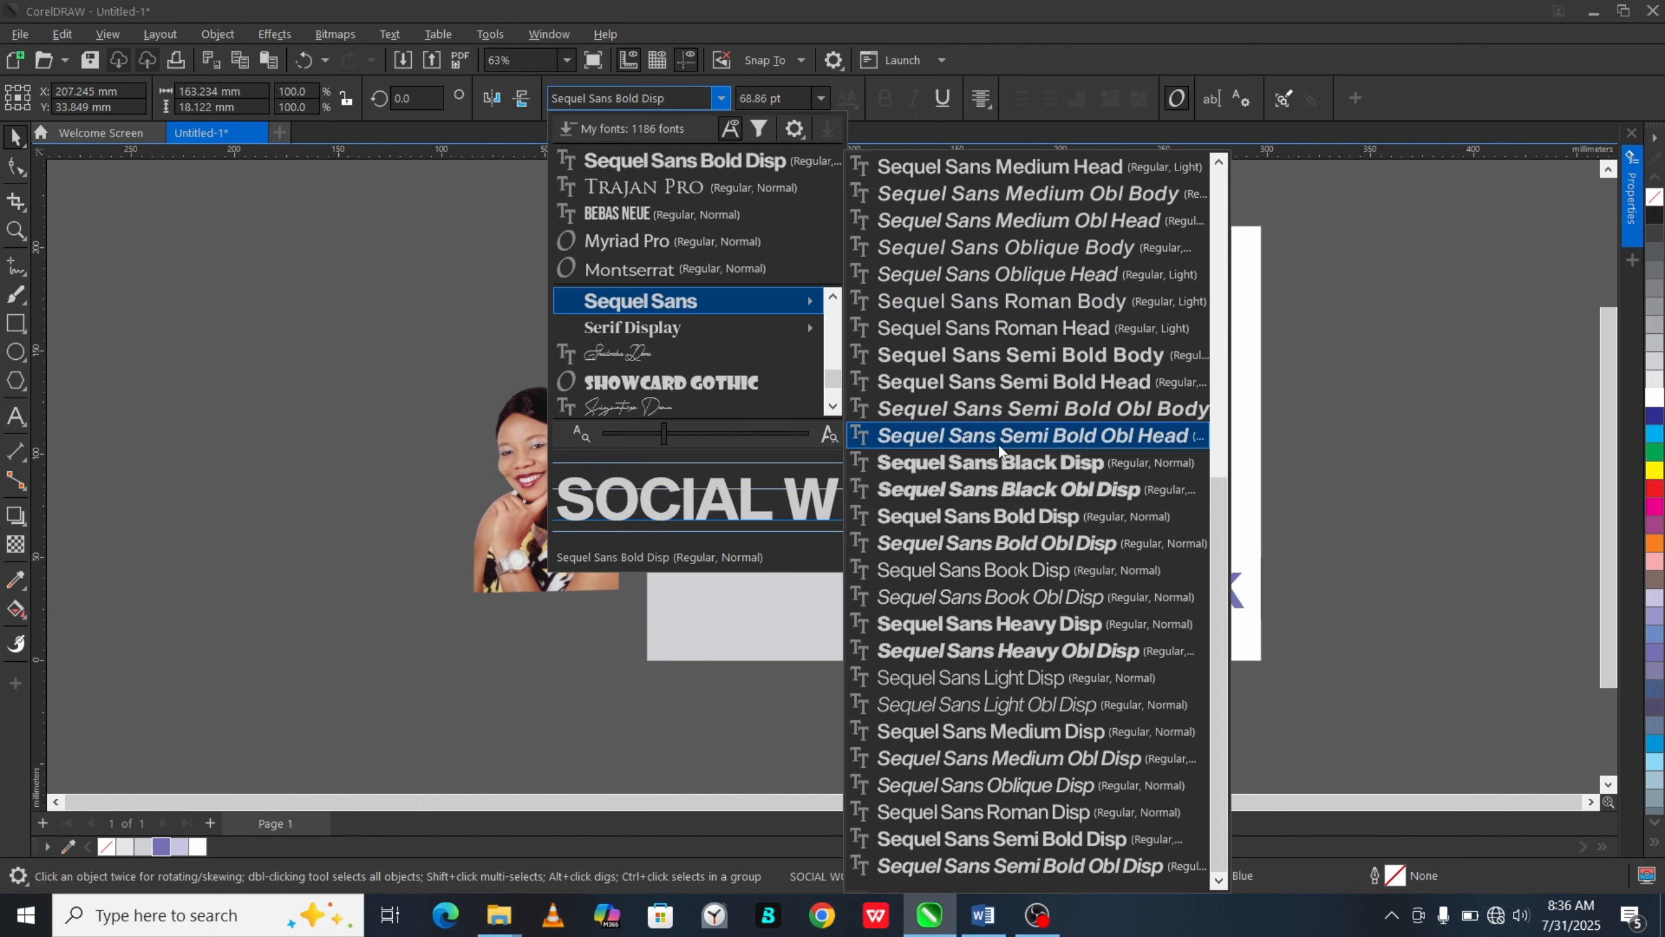
left_click(970, 486)
Step: Scale SOCIAL WORK down to about 92 mm wide and place it just below the photo grid
left_click_drag(1251, 615, 1146, 586)
left_click_drag(910, 607, 974, 624)
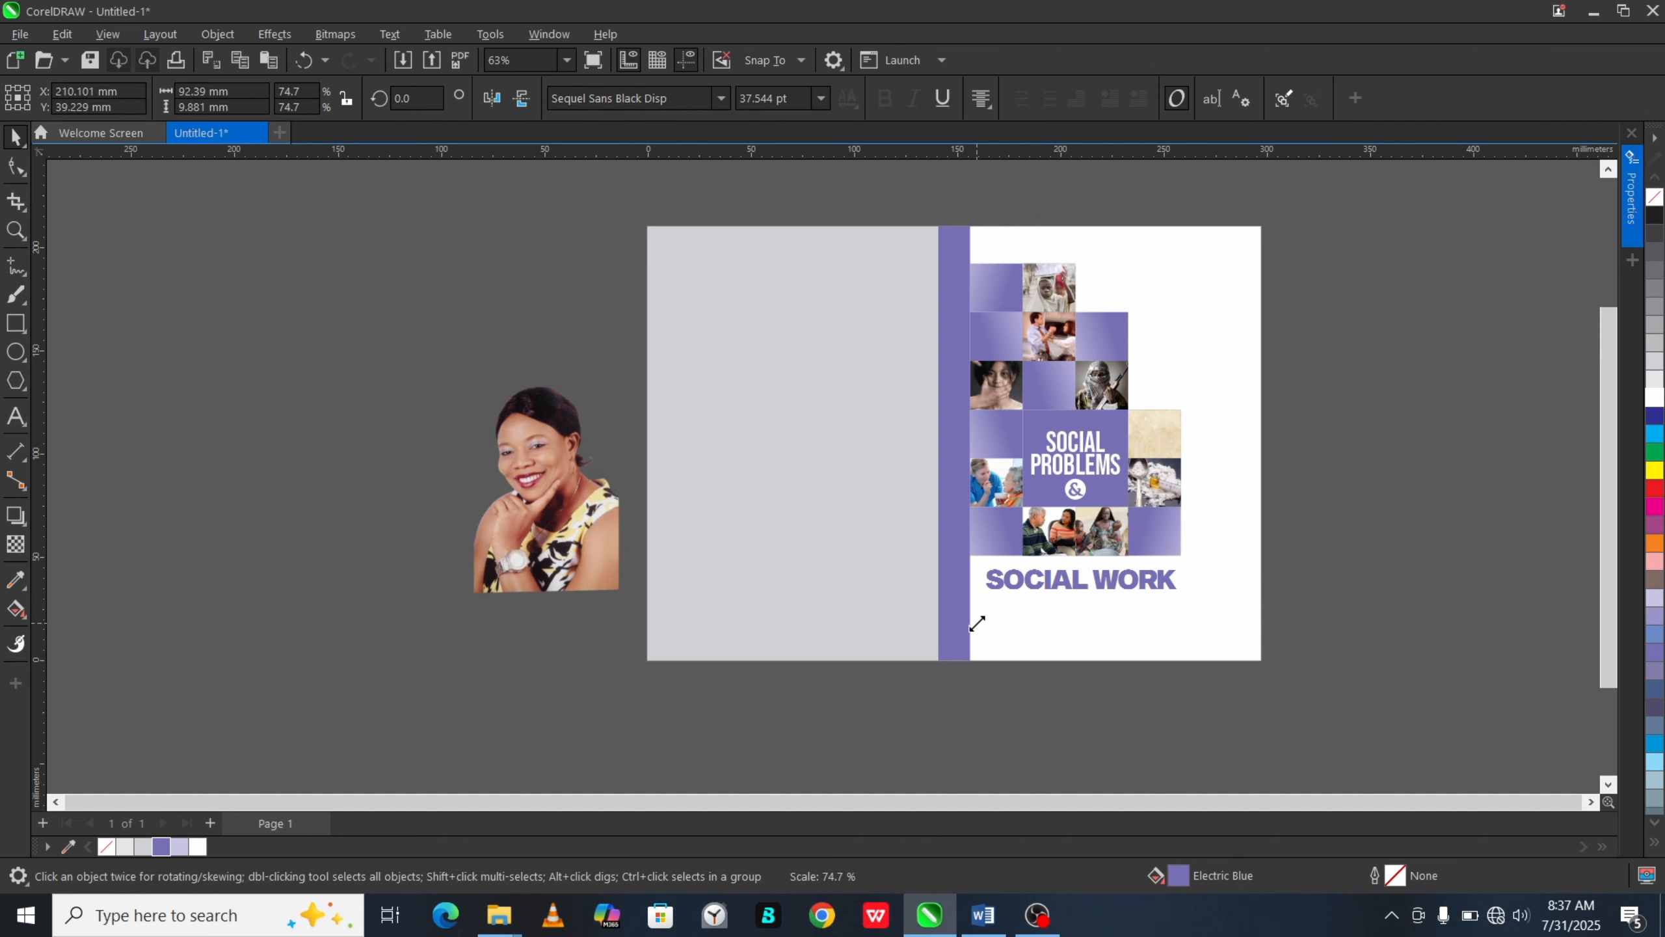
scroll(1111, 580, "up", 2)
left_click_drag(1108, 578, 1106, 572)
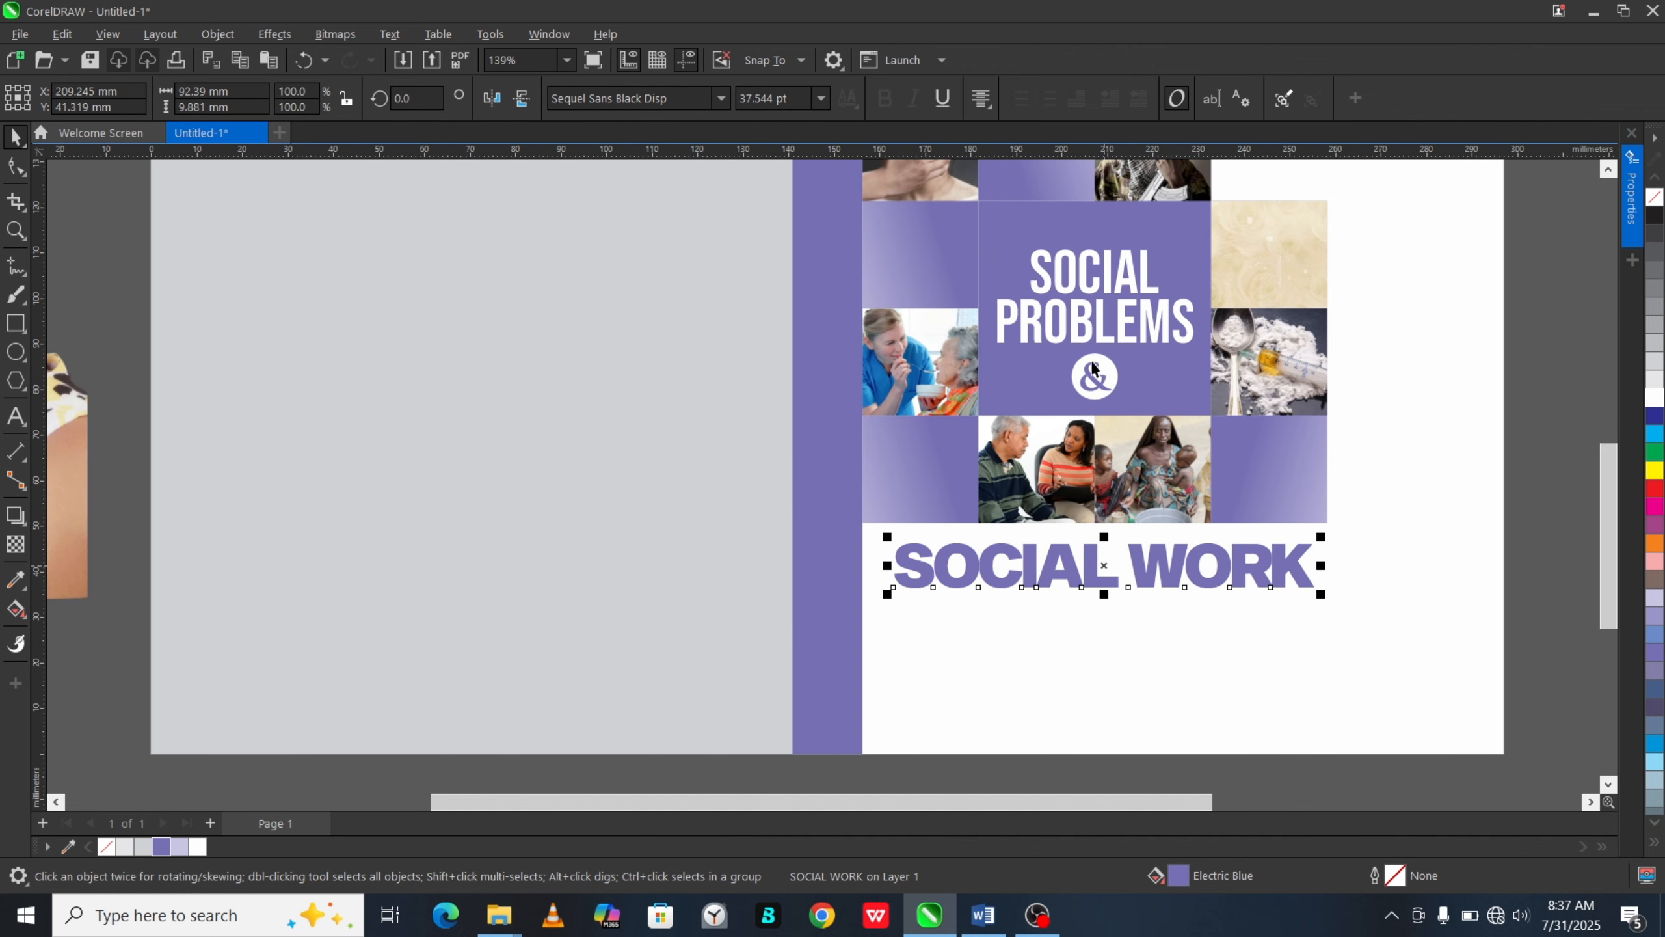
Step: Center the resized SOCIAL WORK text horizontally under the SOCIAL PROBLEMS title
left_click(1092, 328, "shift")
key("c")
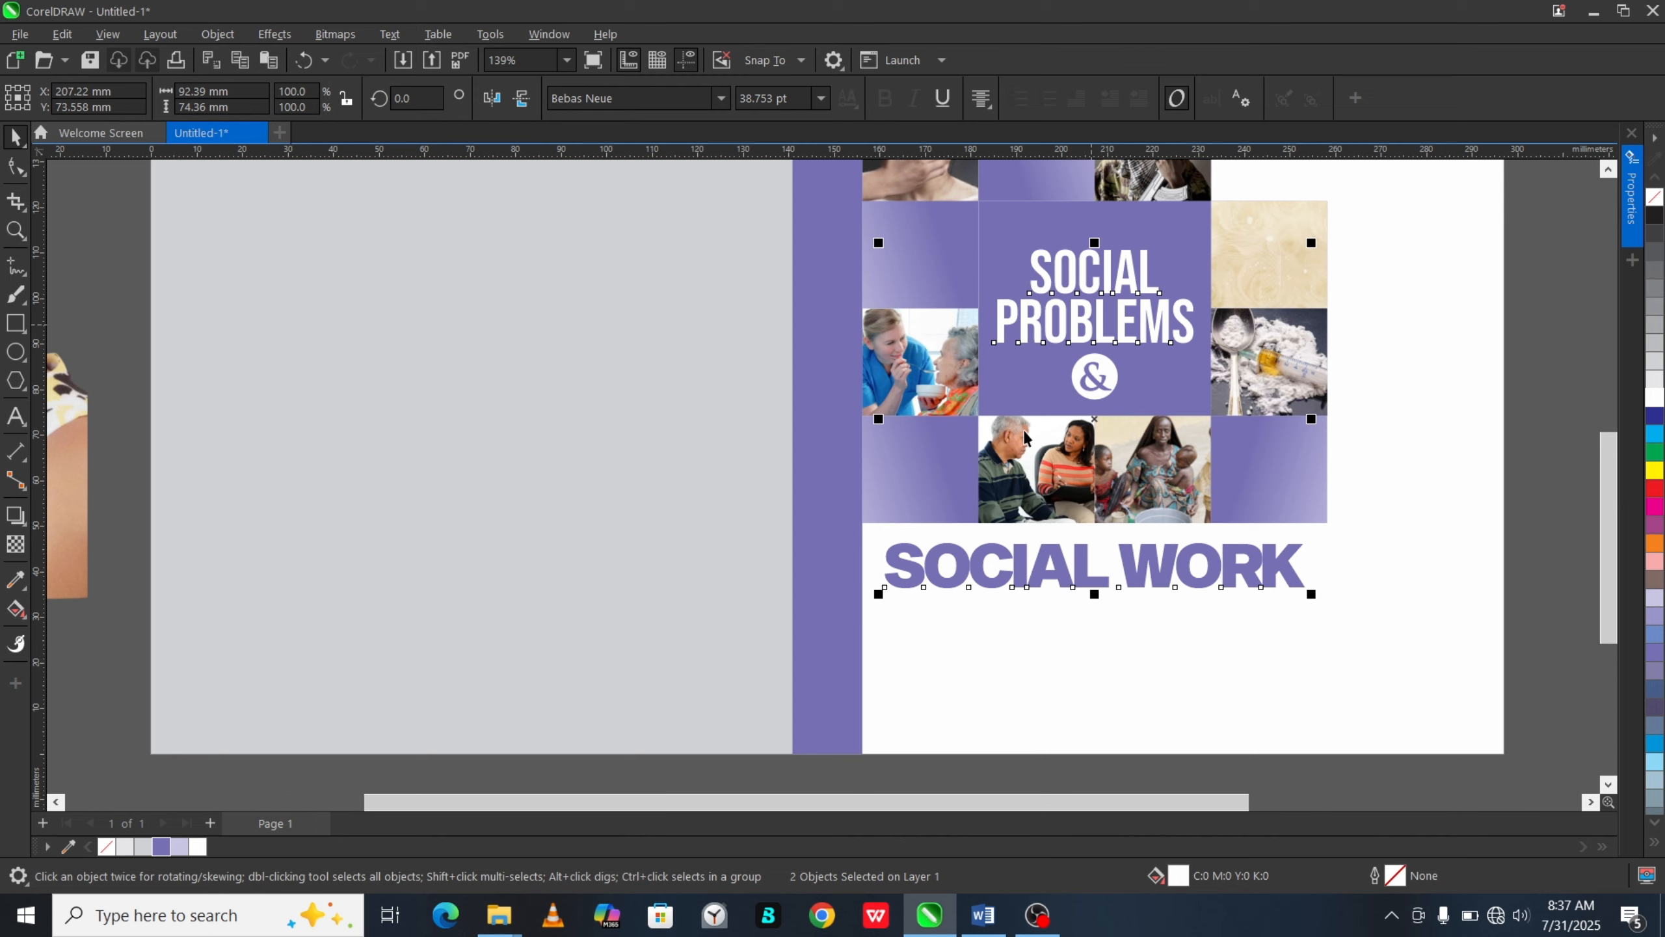
scroll(1022, 531, "down", 3)
left_click(1331, 408)
Step: Align the right edge of SOCIAL WORK with the purple square at the grid's lower-right corner
scroll(1328, 404, "up", 2)
left_click_drag(725, 701, 737, 700)
left_click(902, 639, "shift")
key("r")
scroll(897, 638, "down", 5)
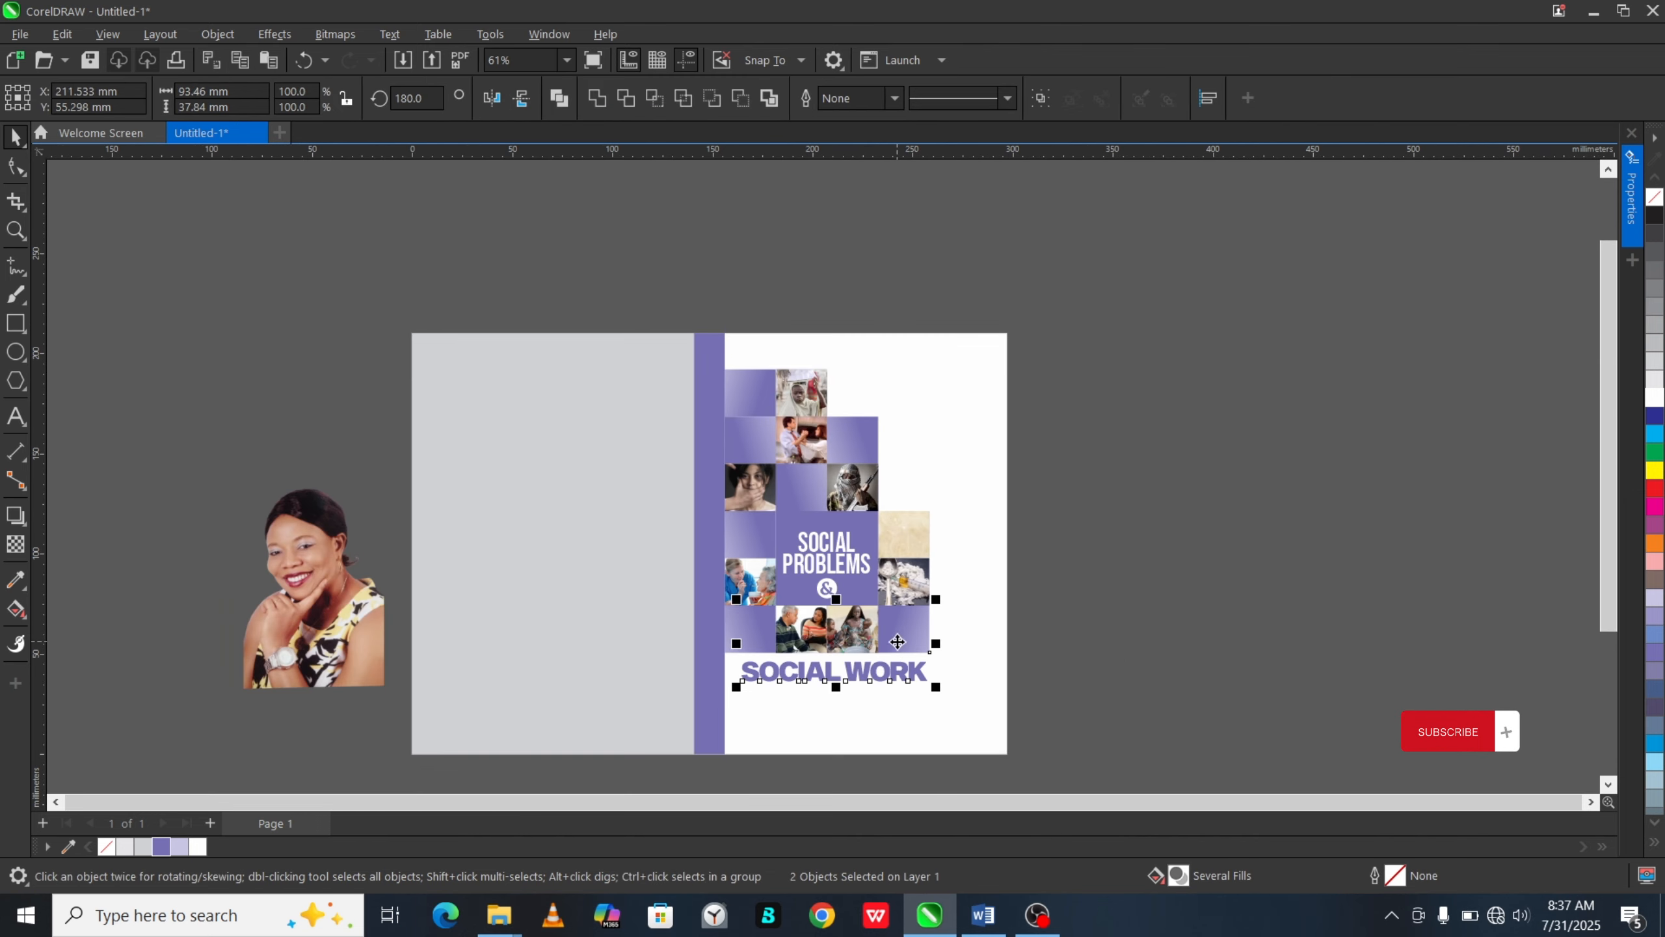
left_click(836, 741)
scroll(836, 741, "up", 3)
scroll(927, 616, "down", 1)
key("z")
left_click_drag(1083, 194, 187, 710)
key("space")
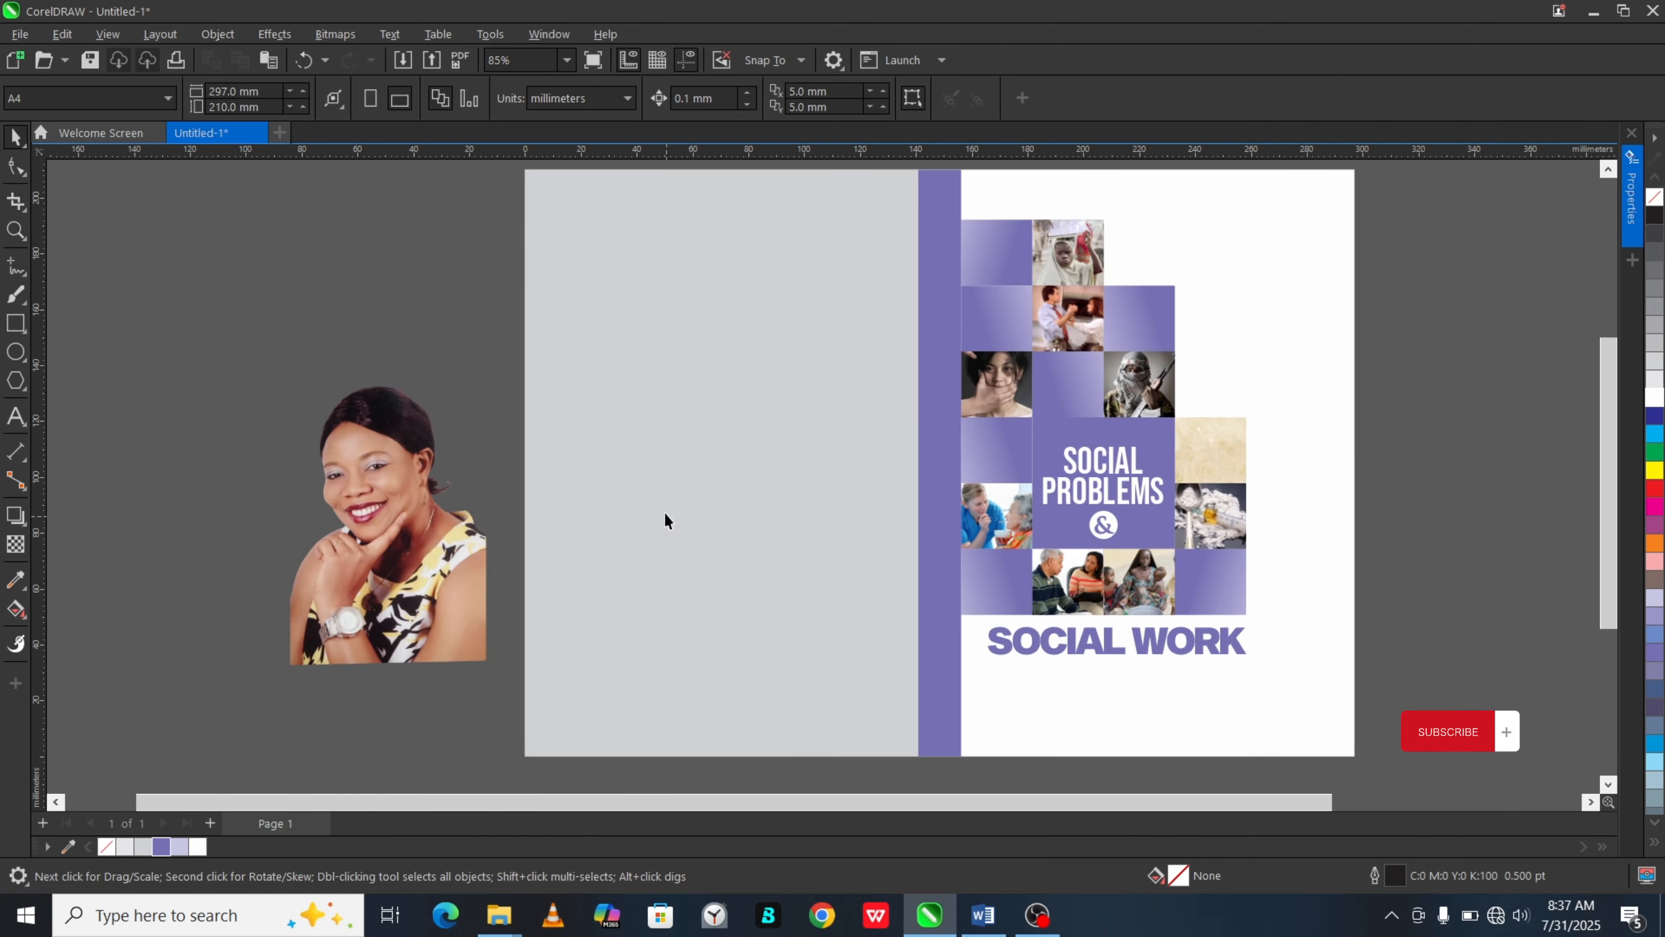
scroll(687, 412, "down", 1)
left_click(728, 400)
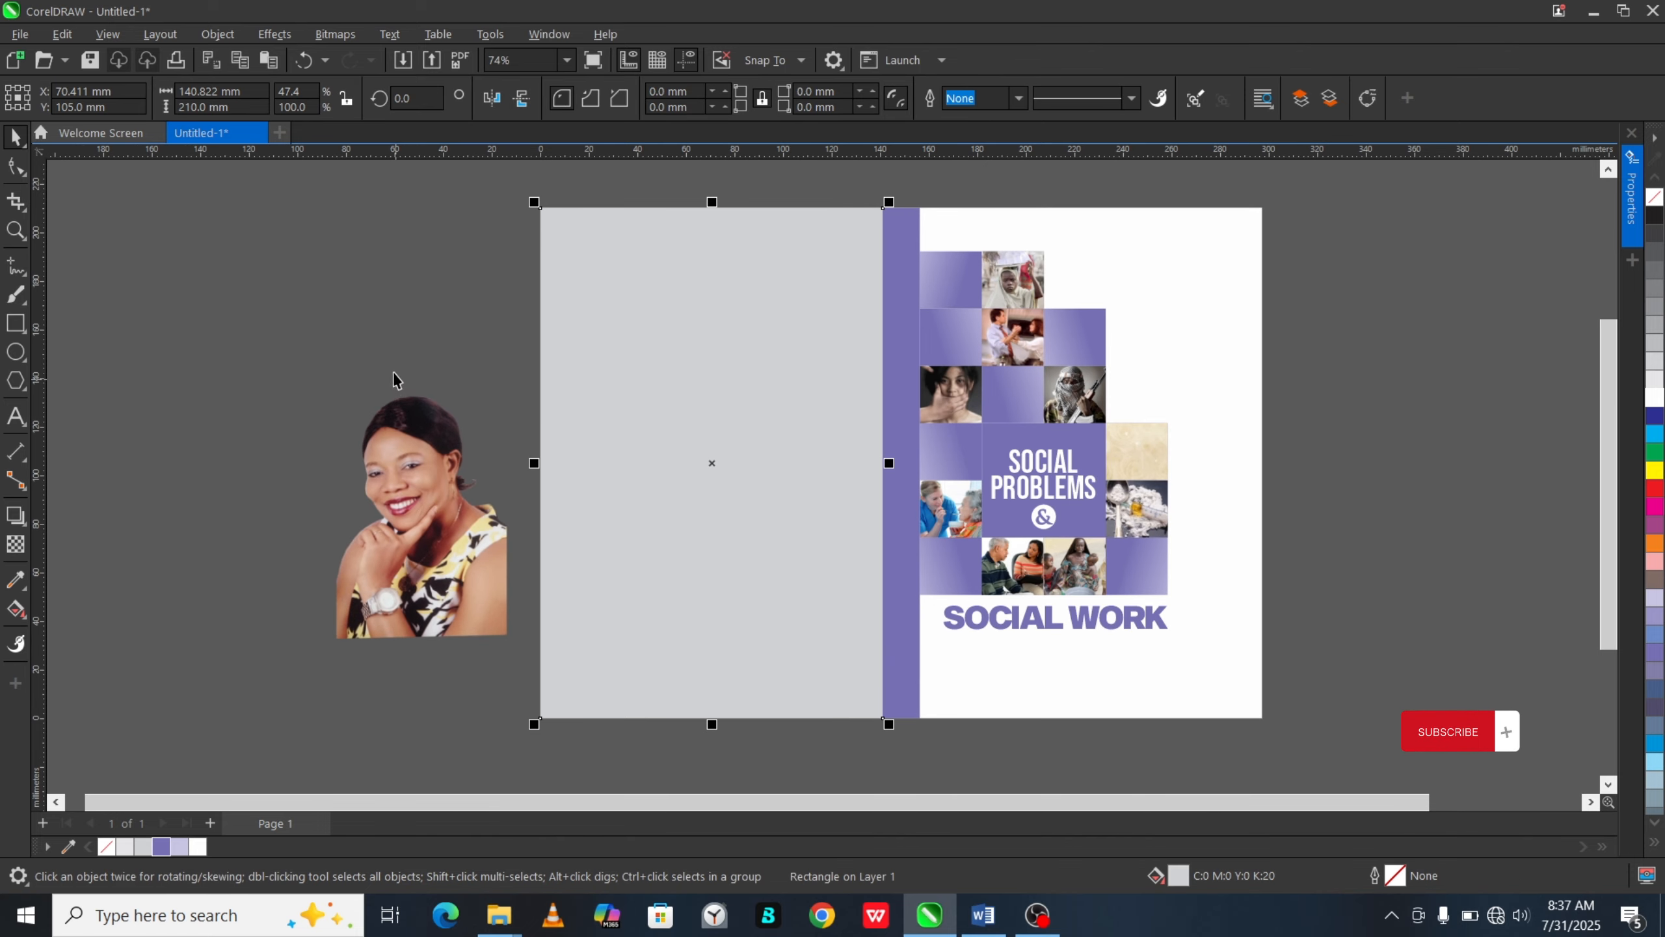
key("Escape")
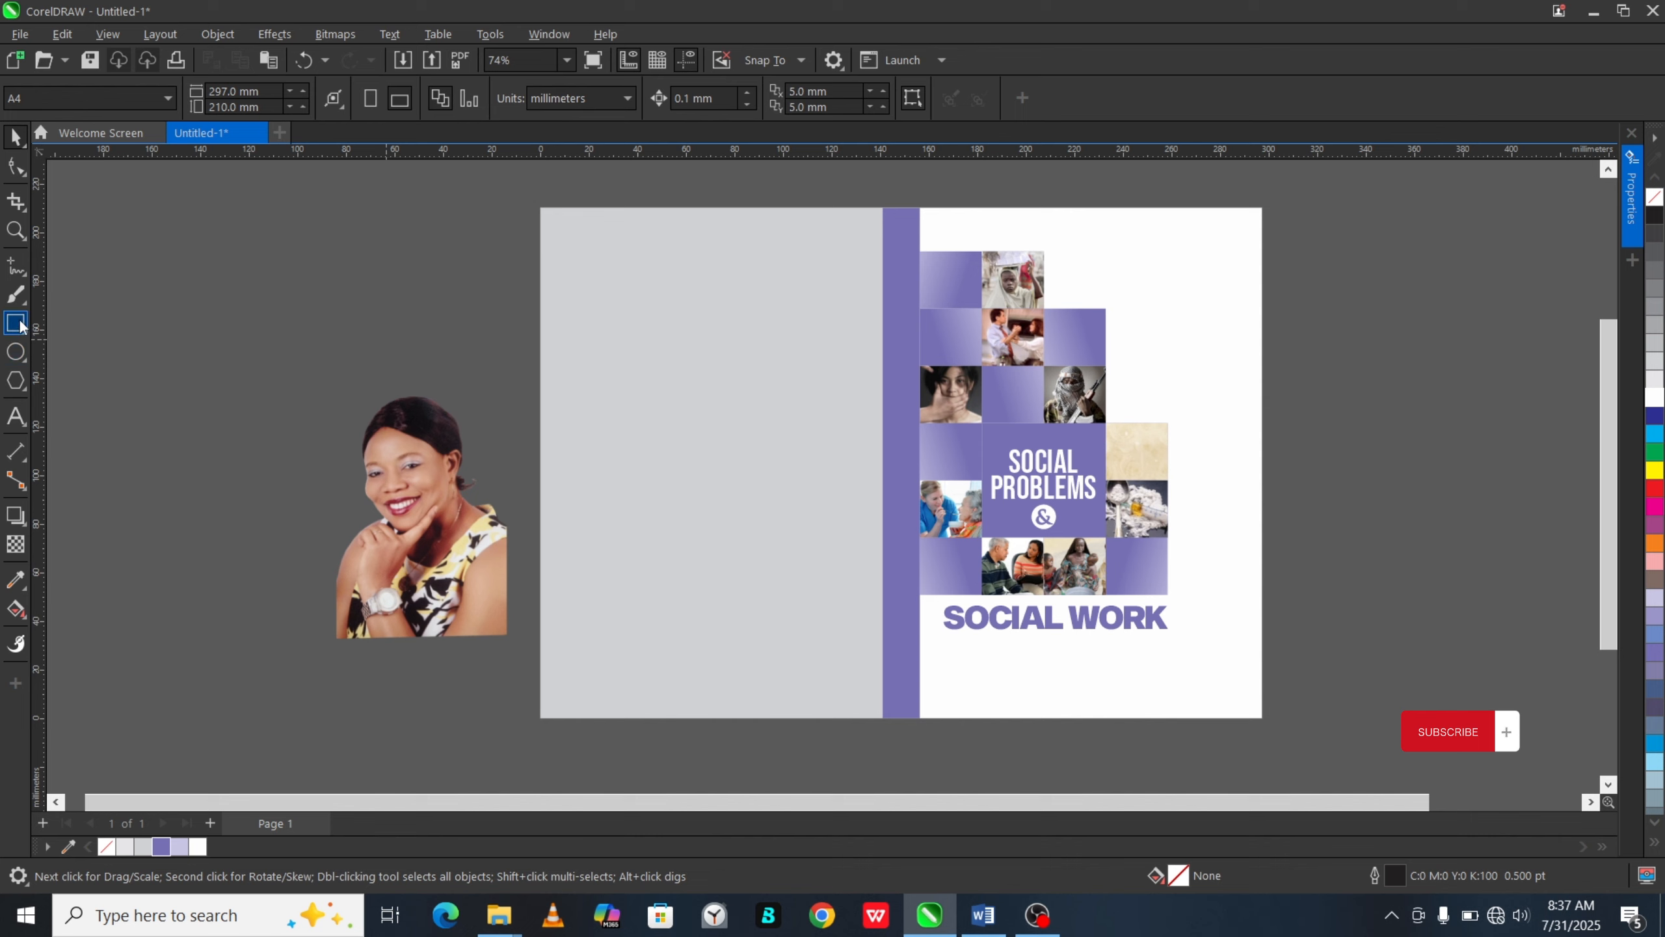
Step: Draw a rectangle about 41 x 60 mm in the grey back cover's lower-left area, filled with Electric Blue and without an outline
left_click(16, 323)
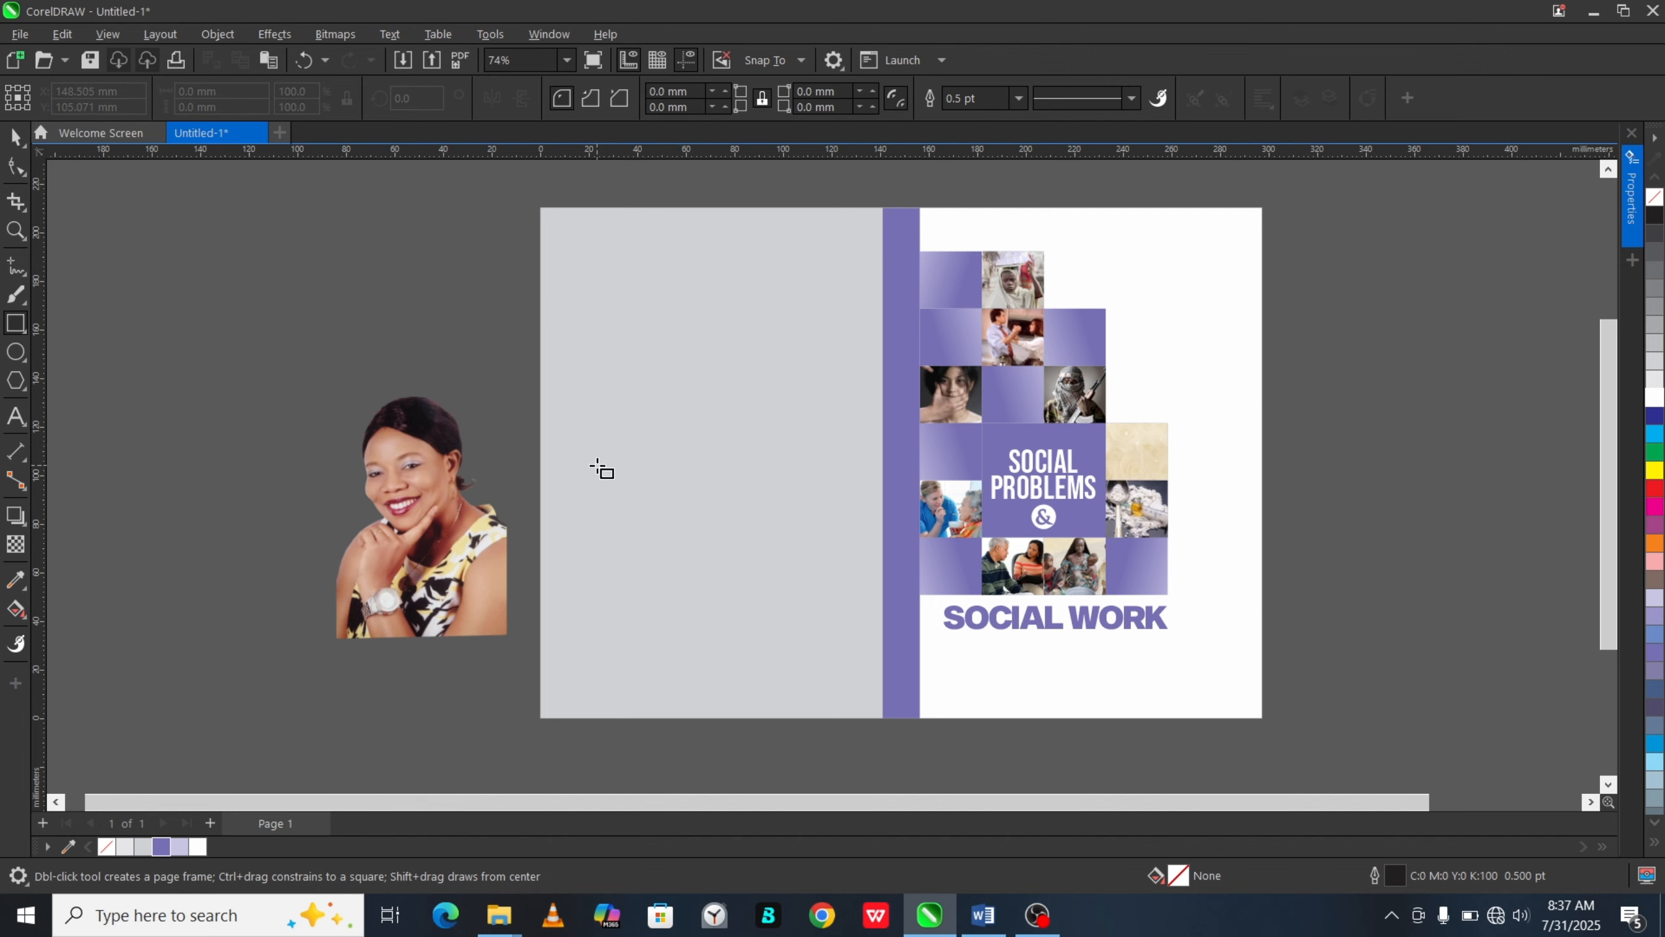
left_click_drag(597, 465, 709, 611)
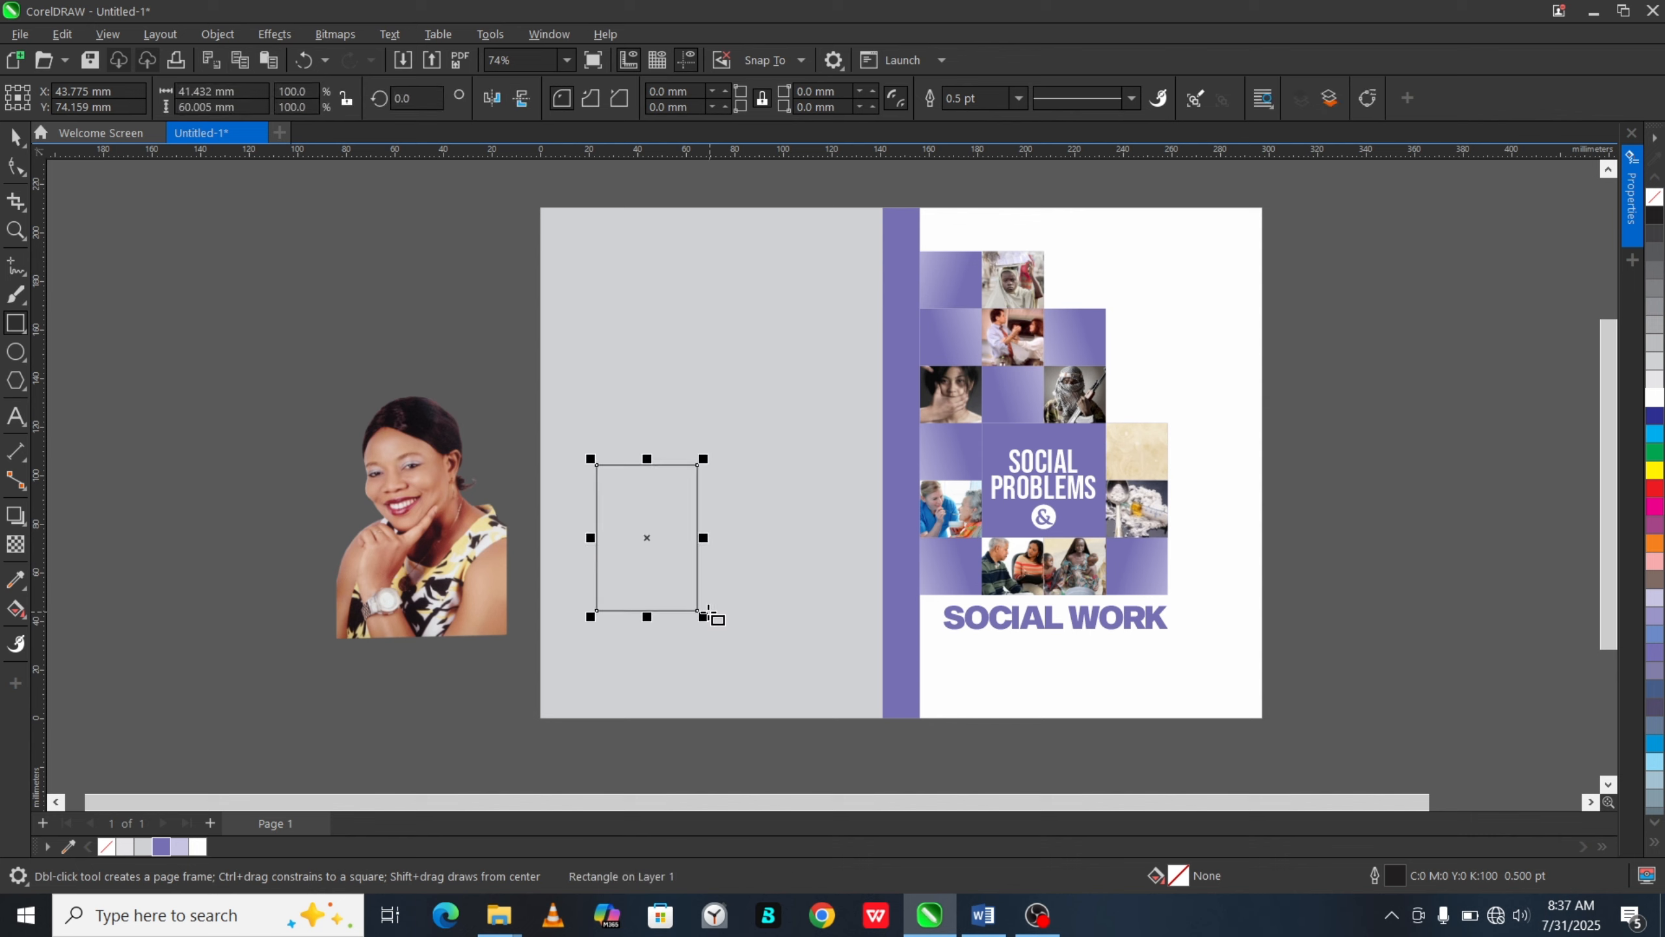
key("space")
left_click(162, 847)
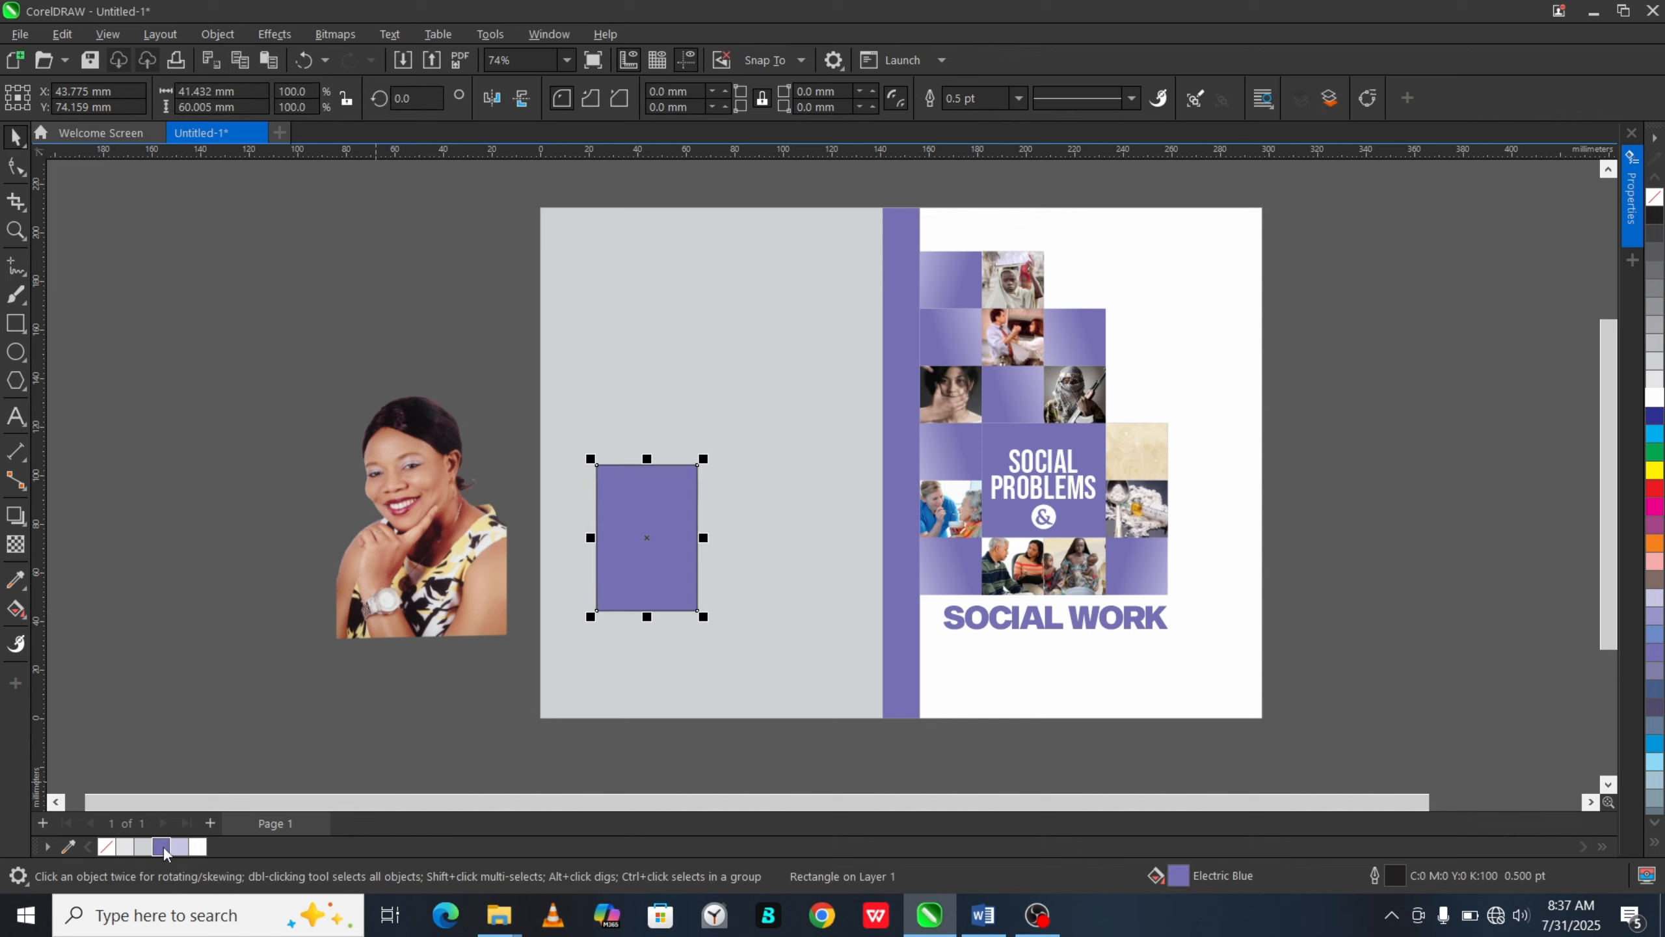
right_click(103, 849)
left_click(195, 514)
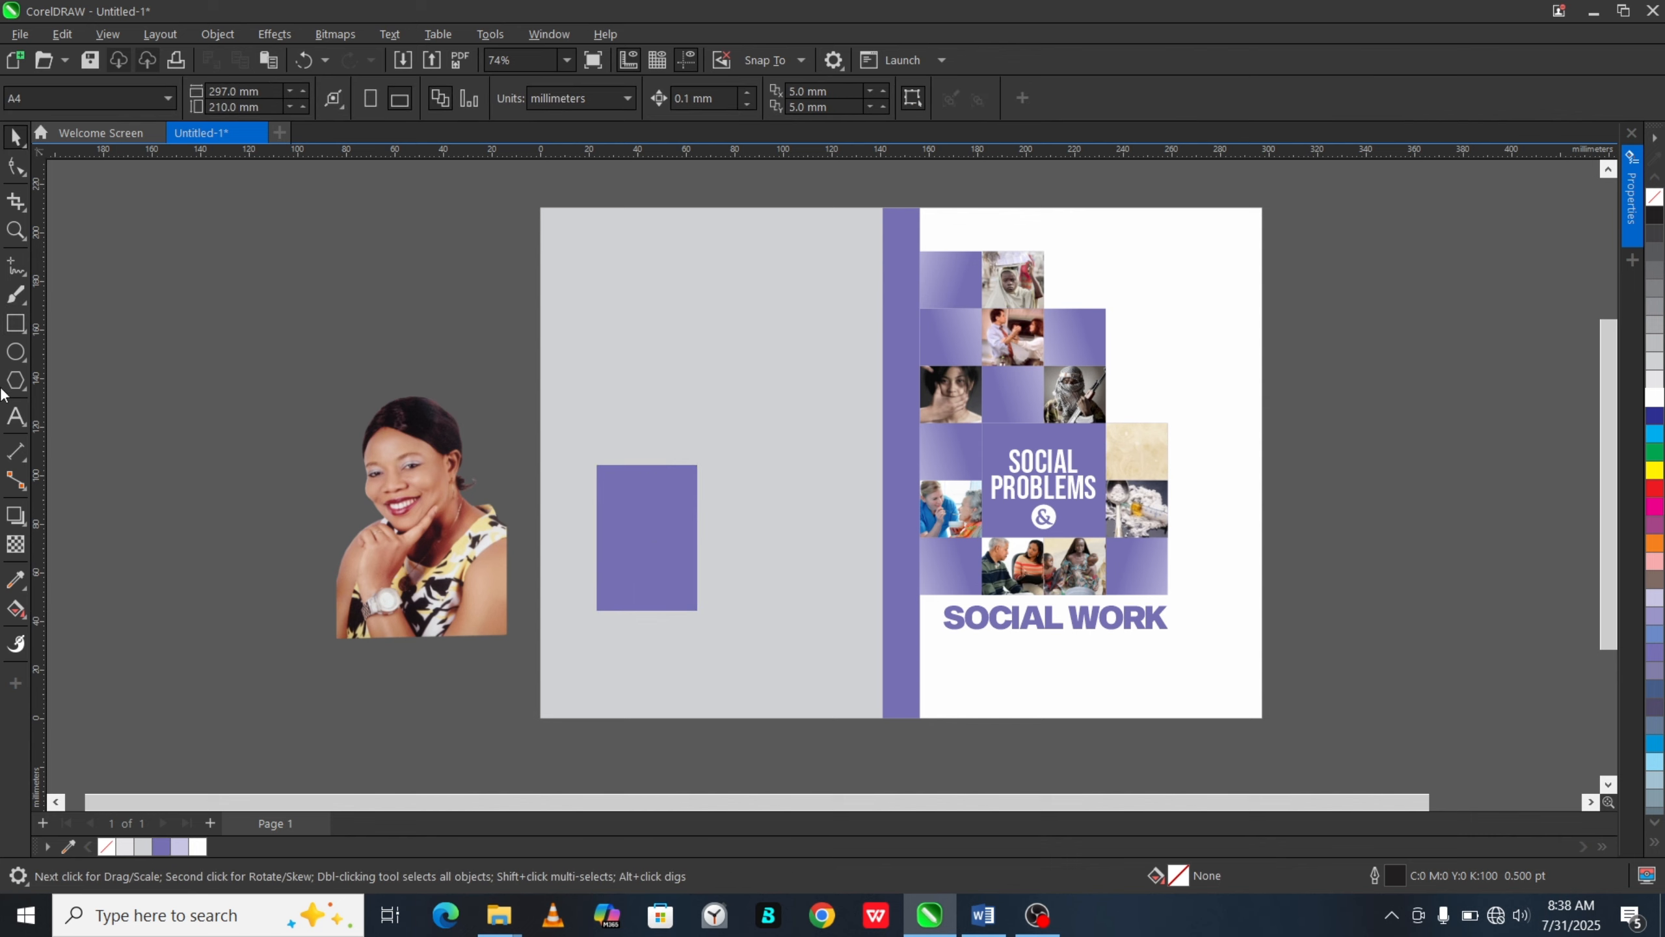
Step: Draw a paragraph text frame about 102 x 69 mm on the back cover above the purple rectangle
left_click(16, 421)
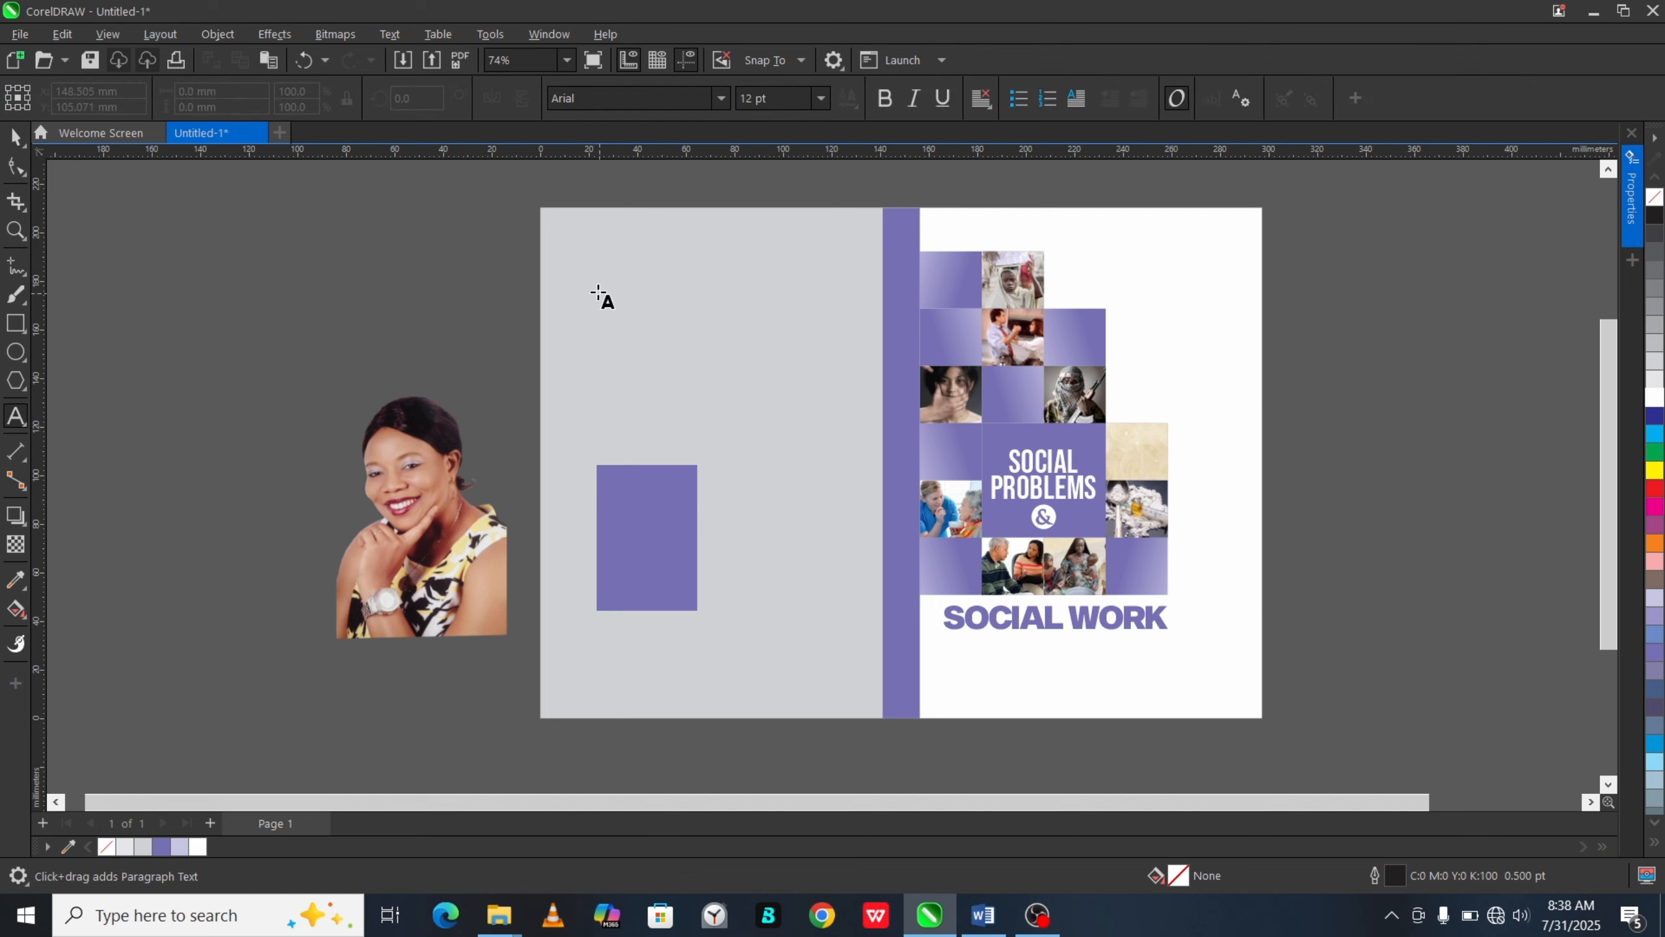
left_click_drag(590, 264, 838, 431)
key("ctrl+space")
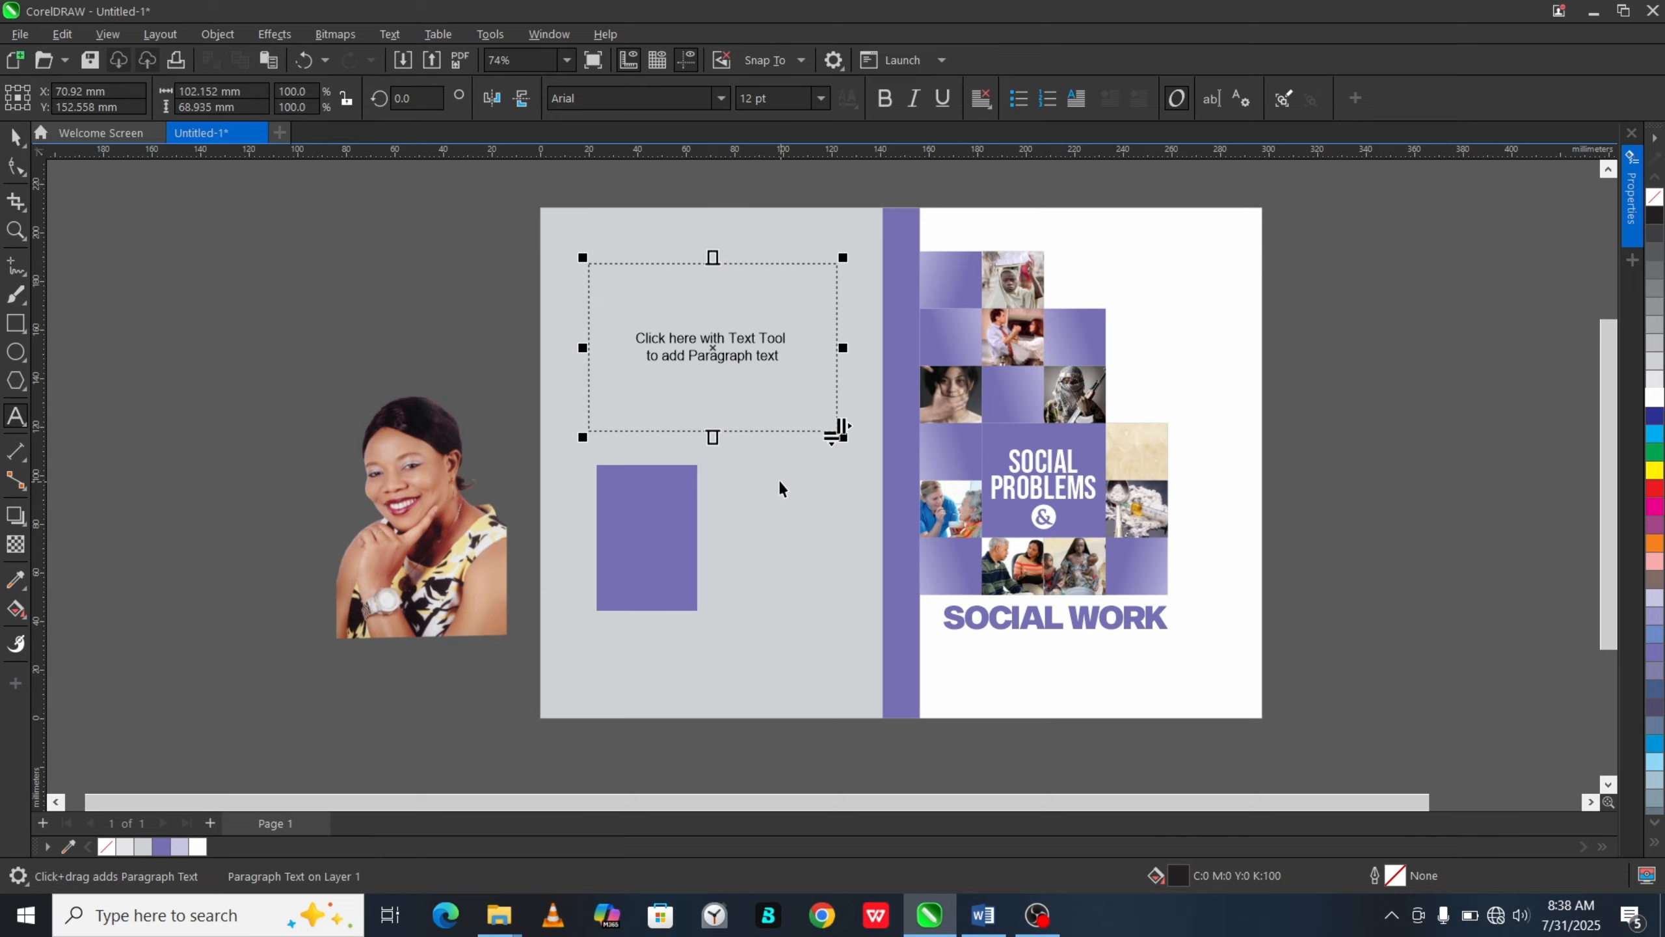
Step: Switch to Word, copy the first paragraph with the author's biography, and return to CorelDRAW
left_click(983, 914)
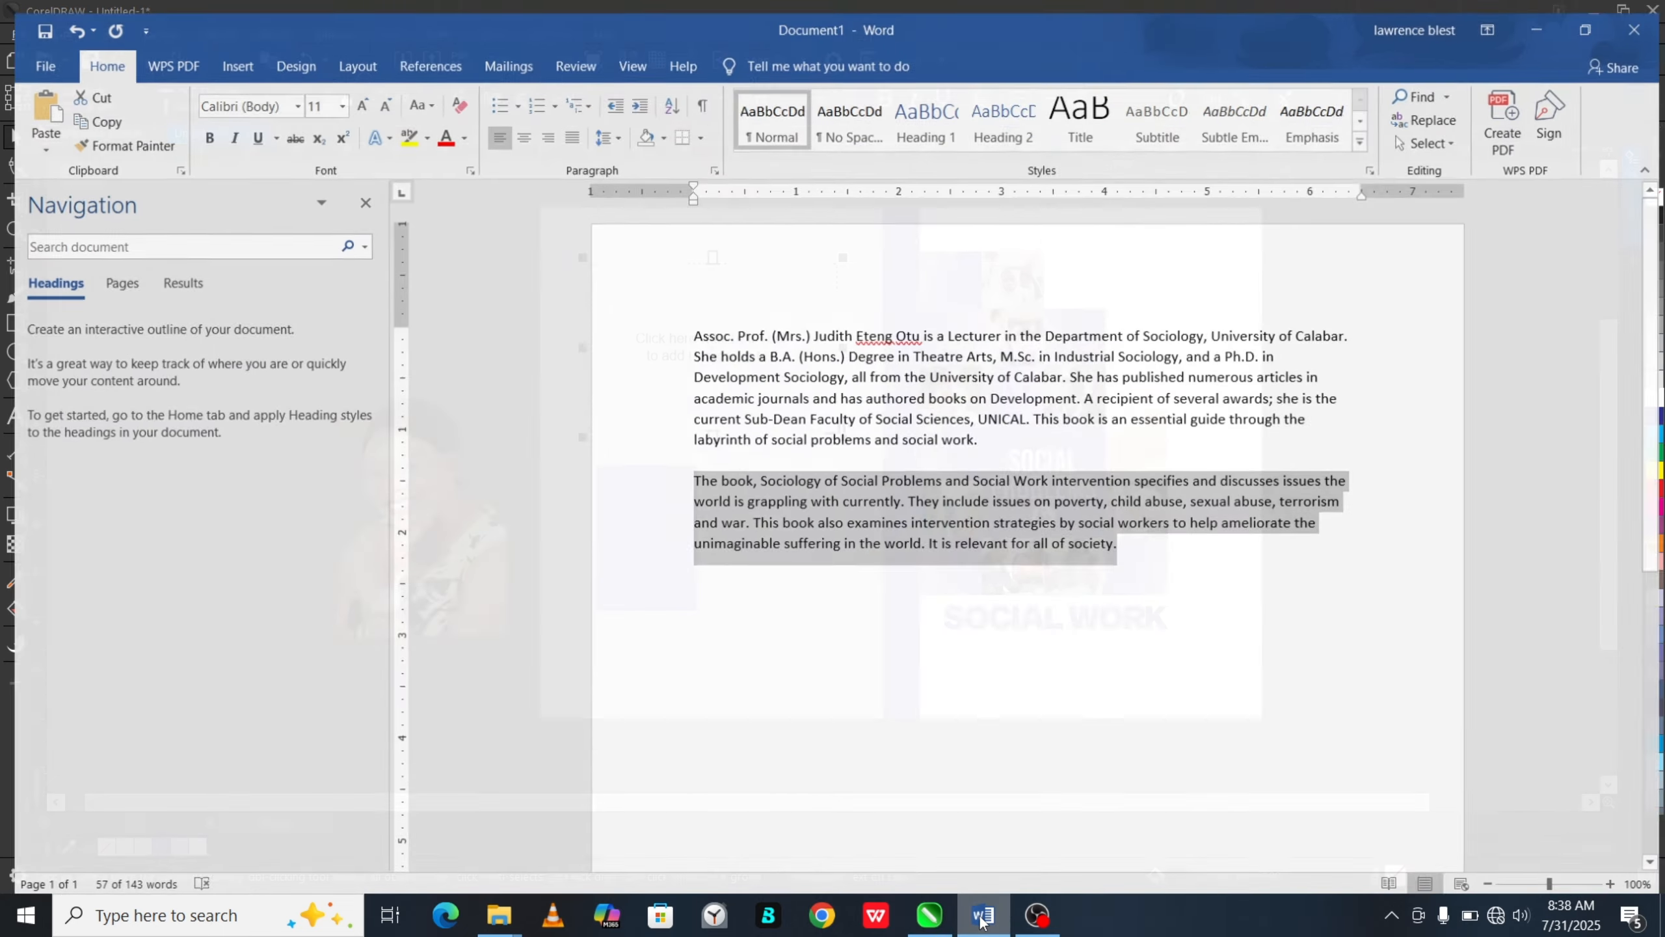
left_click(711, 331)
left_click_drag(687, 327, 995, 433)
key("ctrl+c")
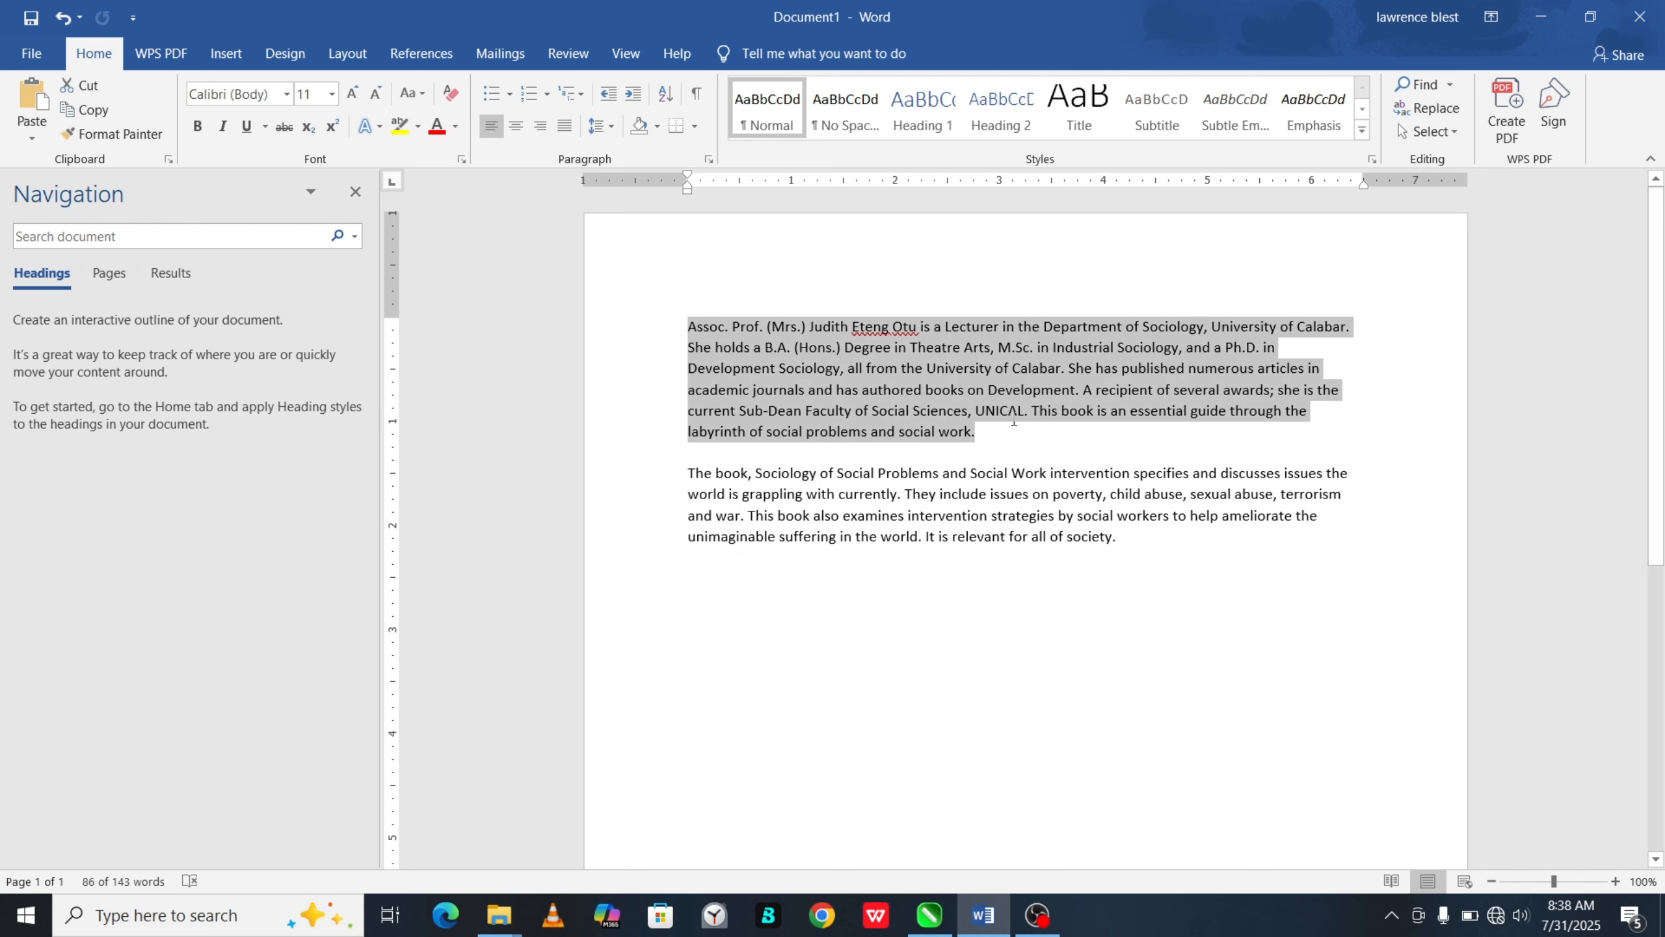
left_click(1542, 18)
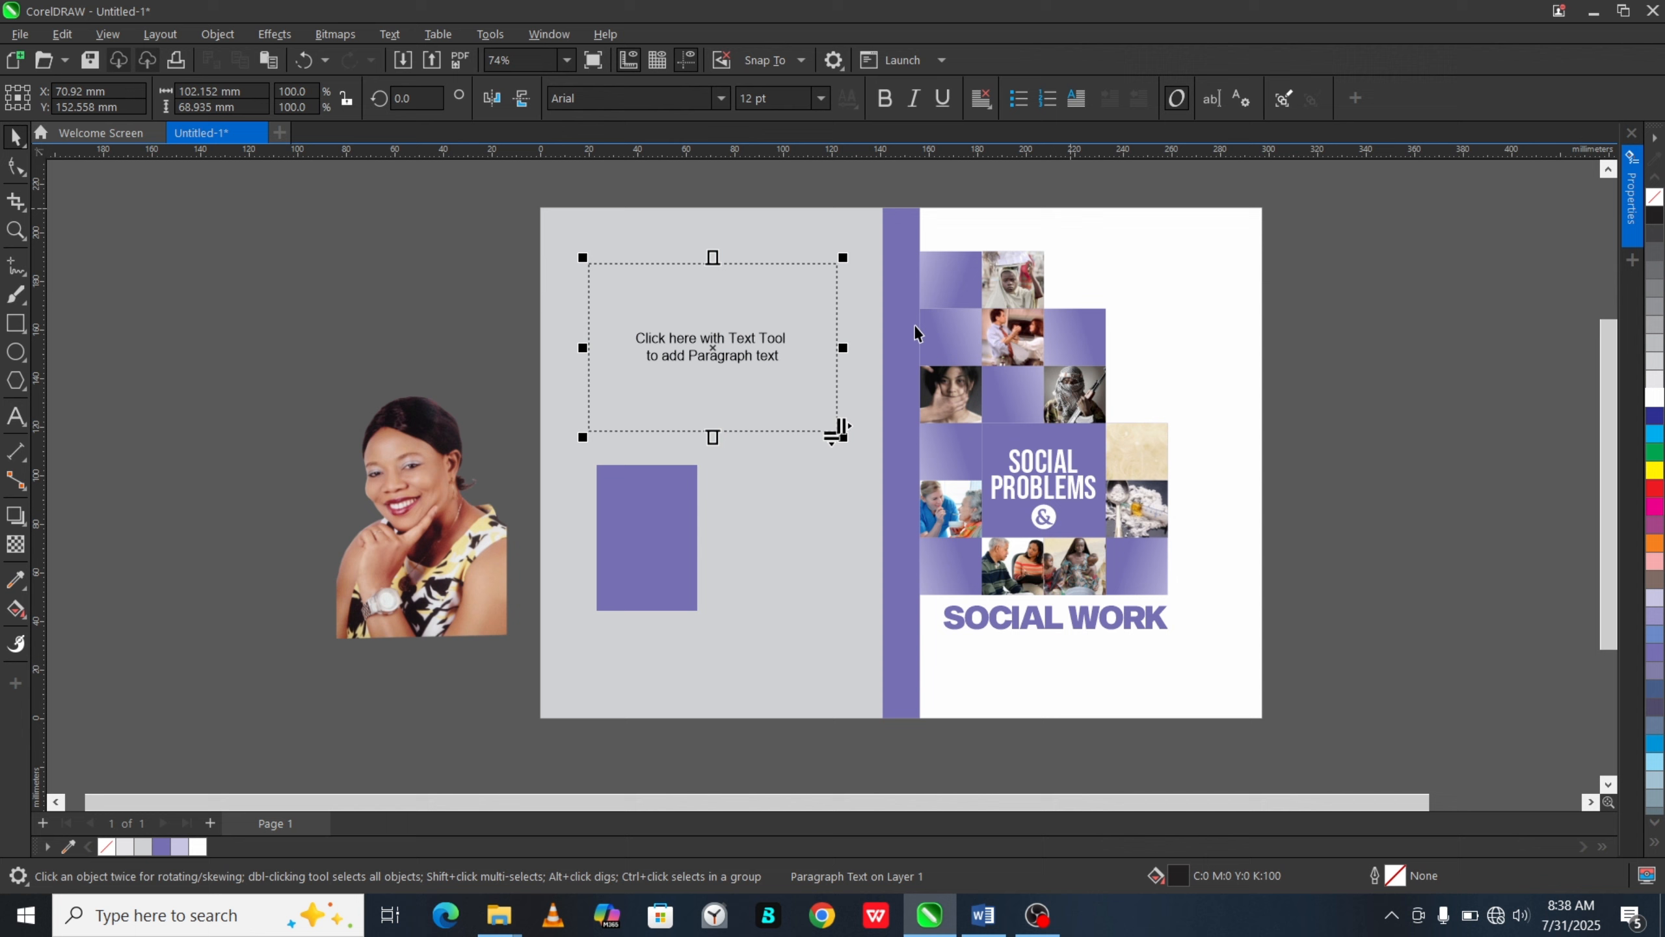
Step: Paste the author's biography into the paragraph text frame on the back cover
double_click(701, 360)
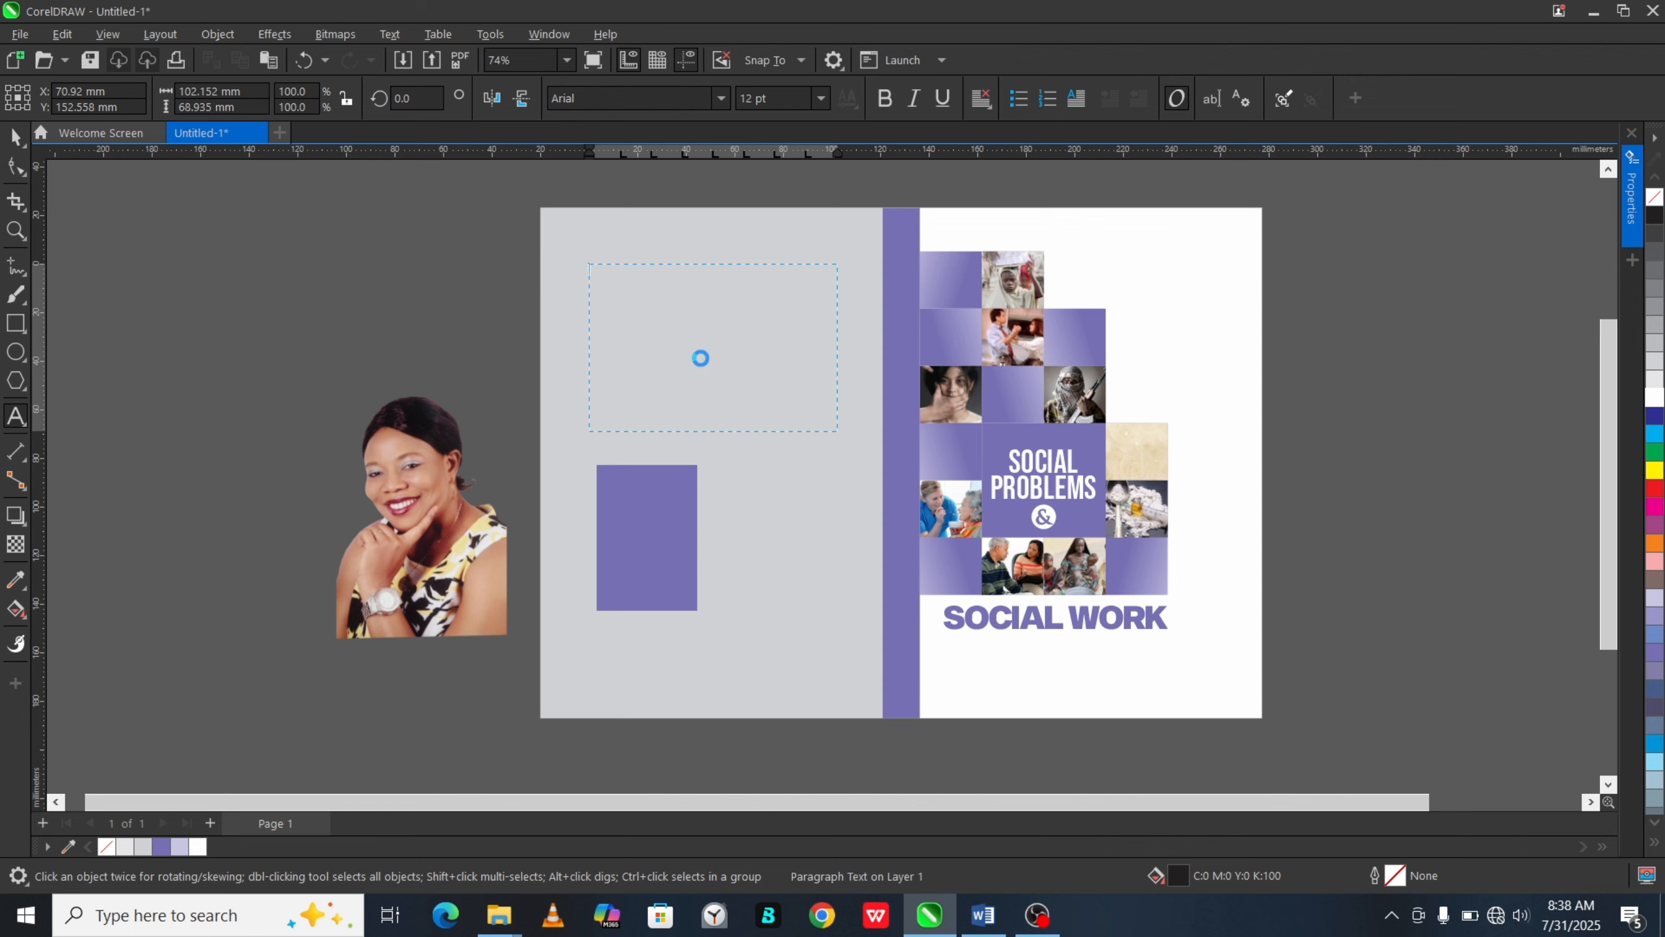
key("ctrl+v")
left_click(833, 596)
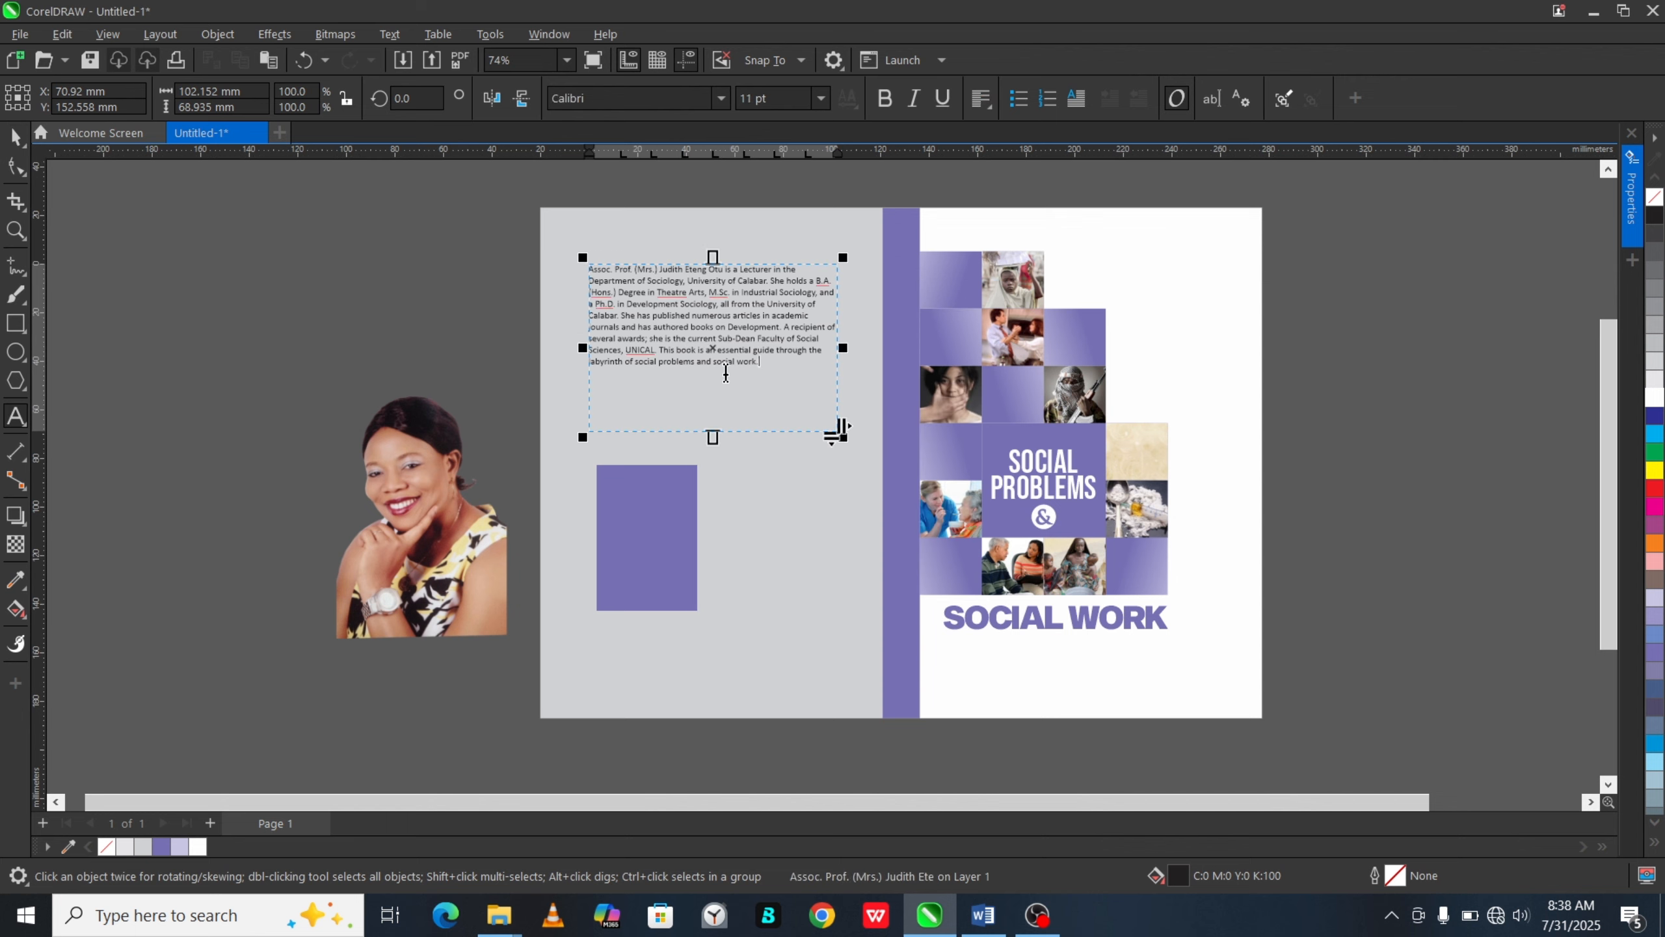
key("Escape")
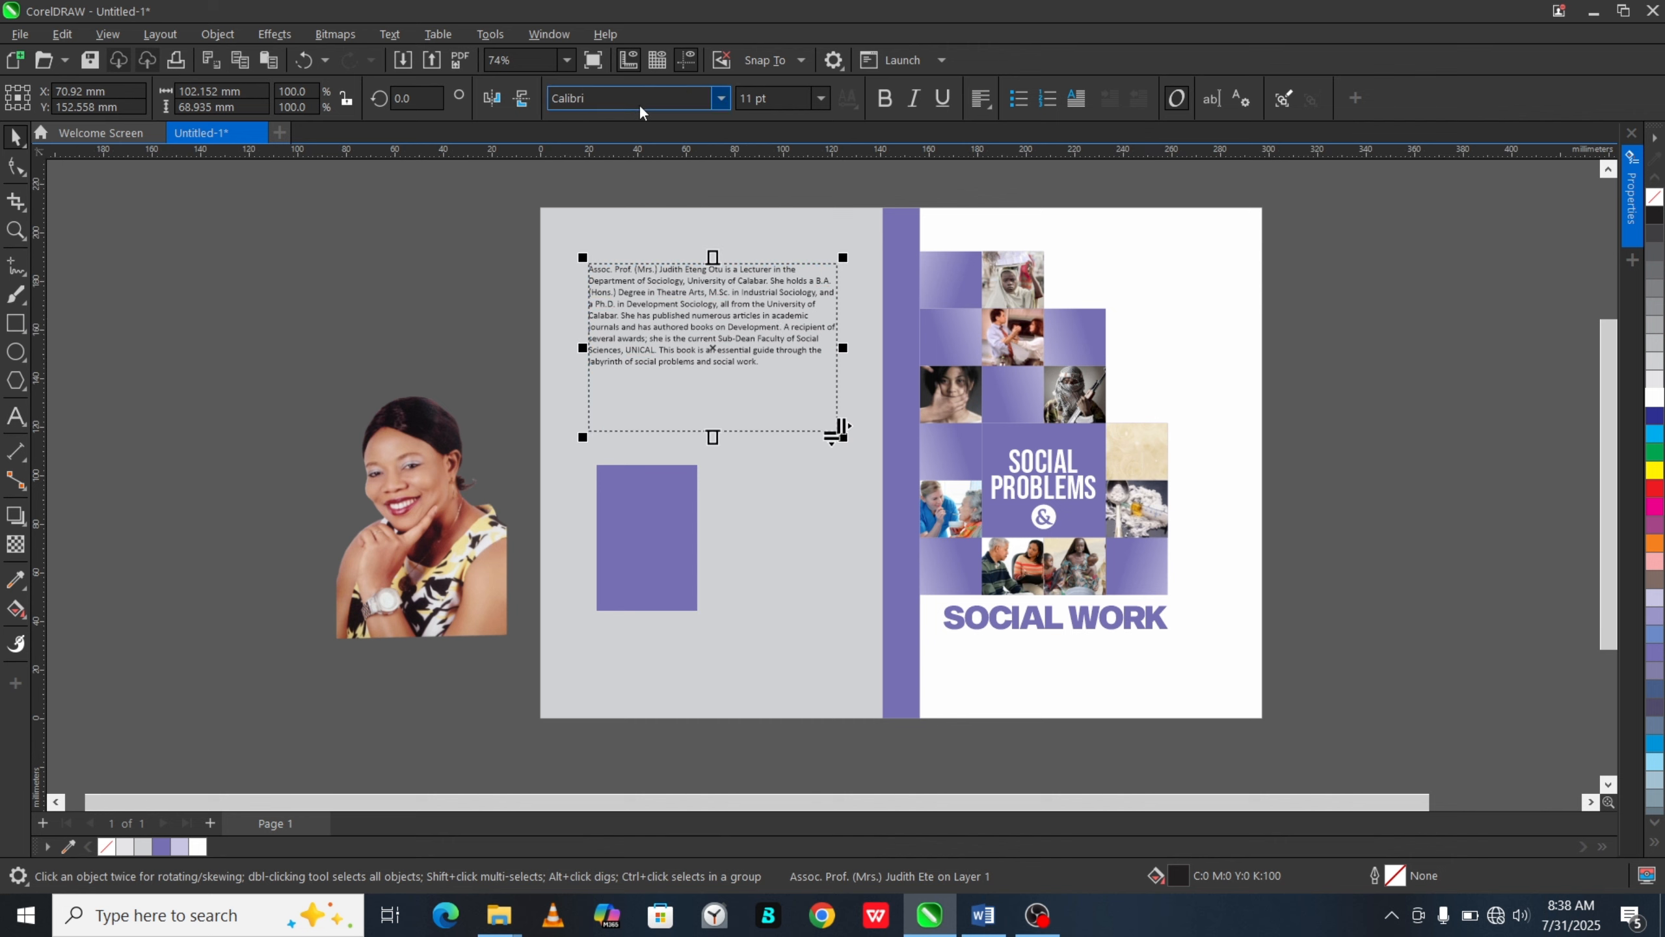
Step: Set the biography text to Myriad Pro at 14 pt
left_click(639, 105)
type("Myriad Pro")
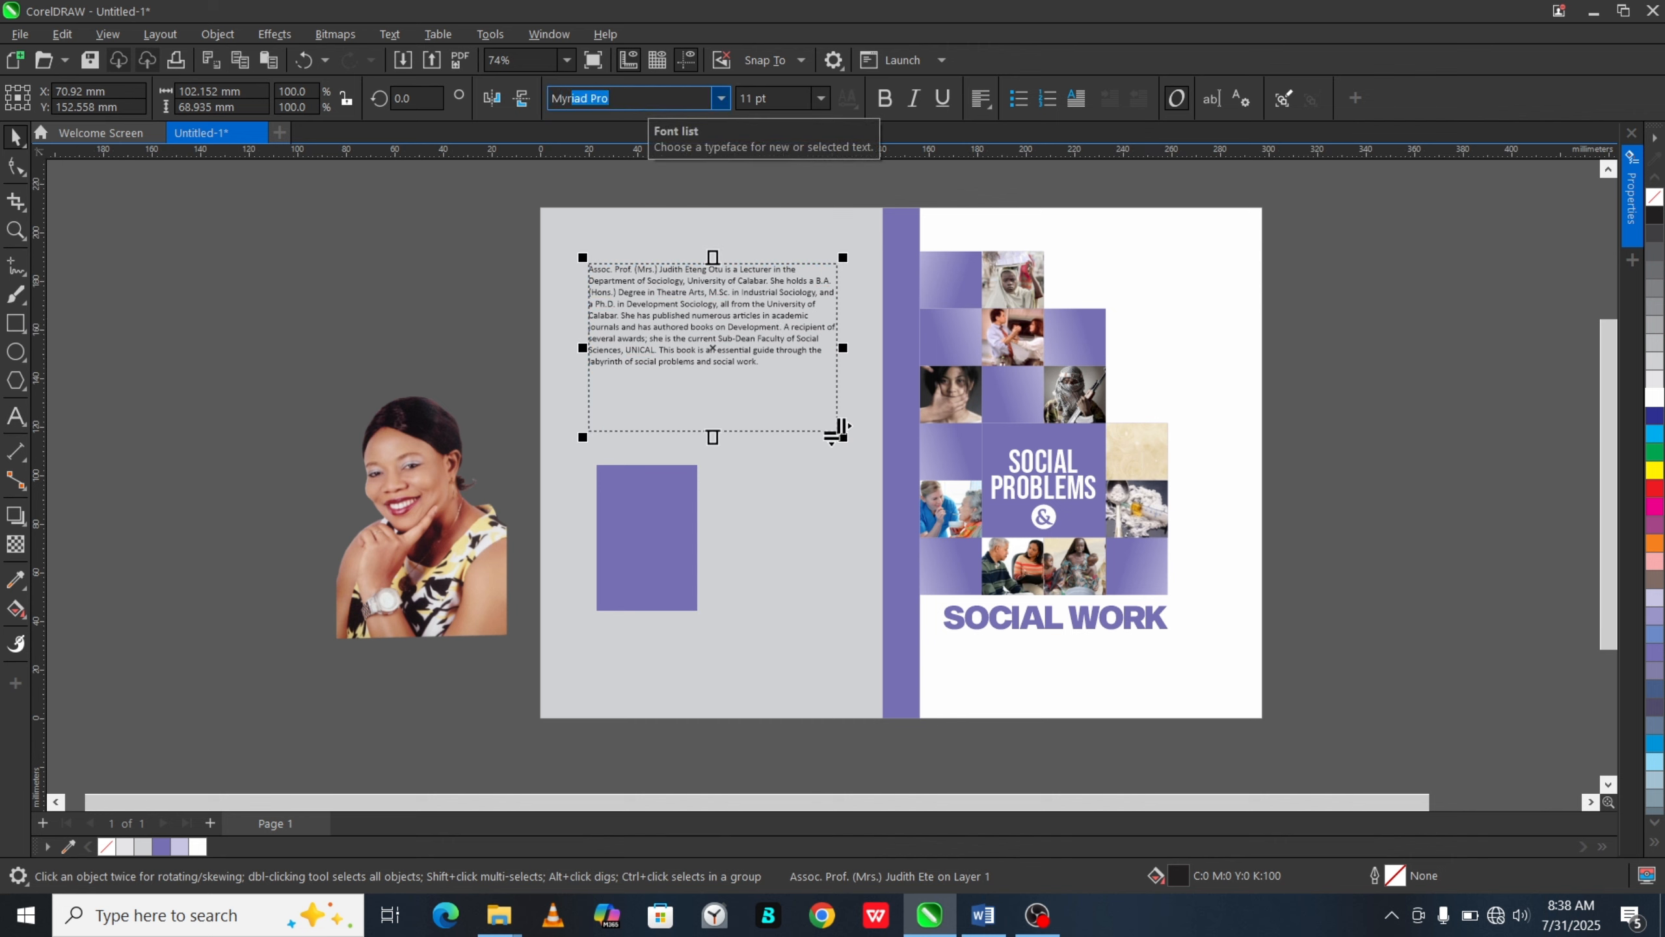
key("Return")
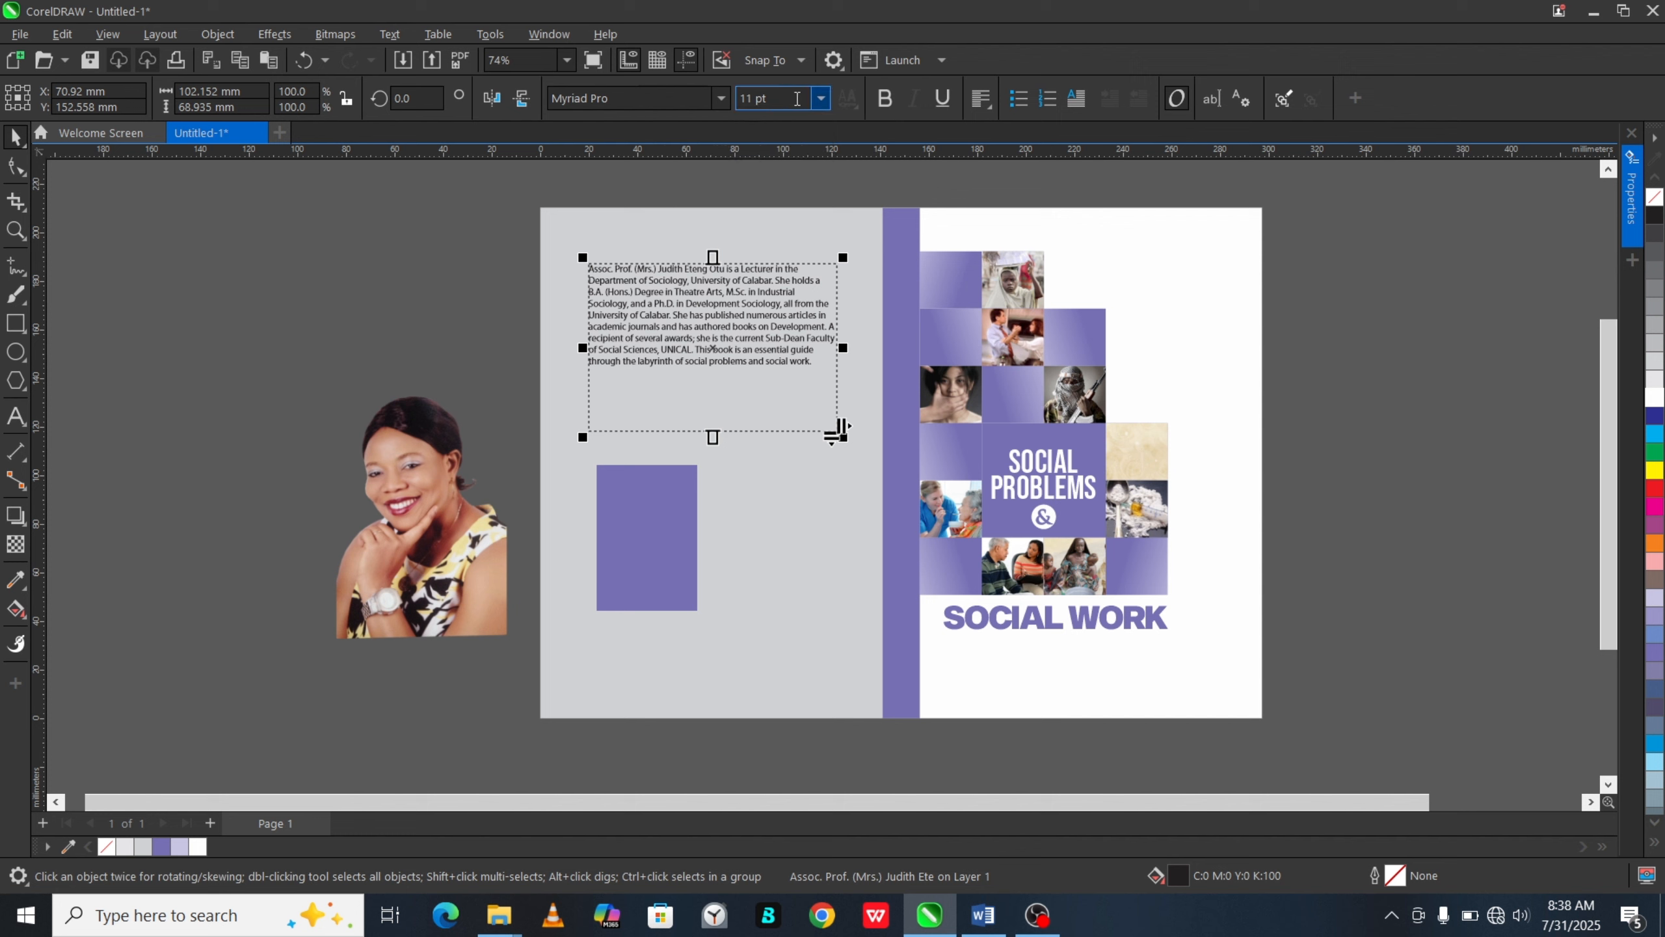
left_click(821, 99)
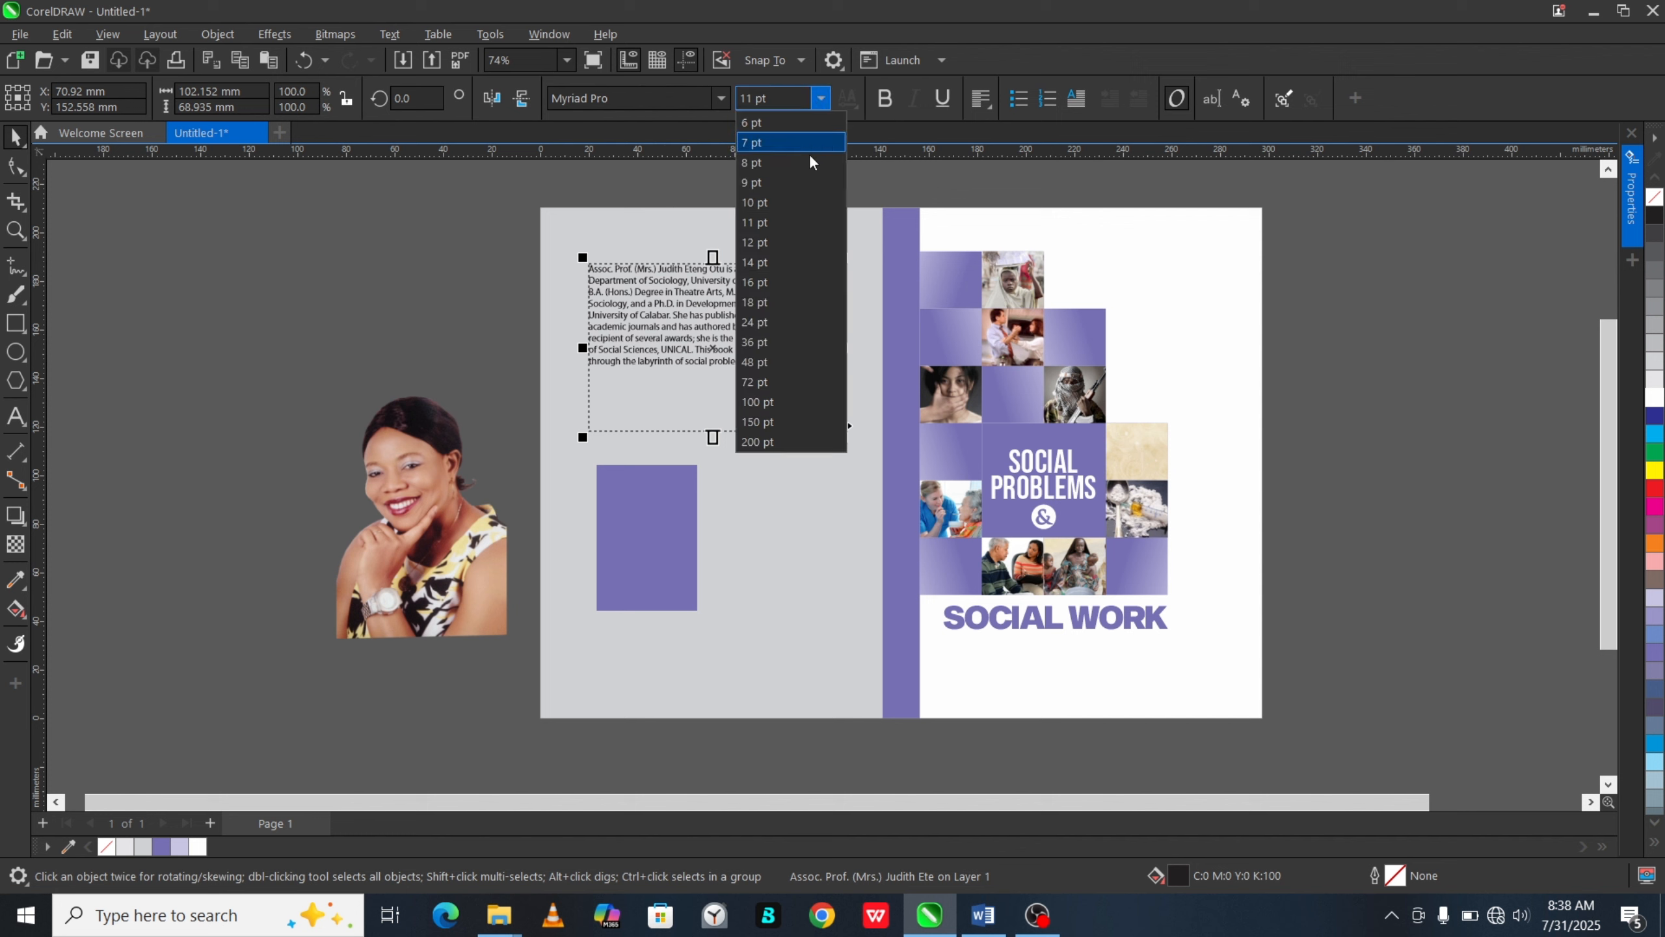
left_click(761, 263)
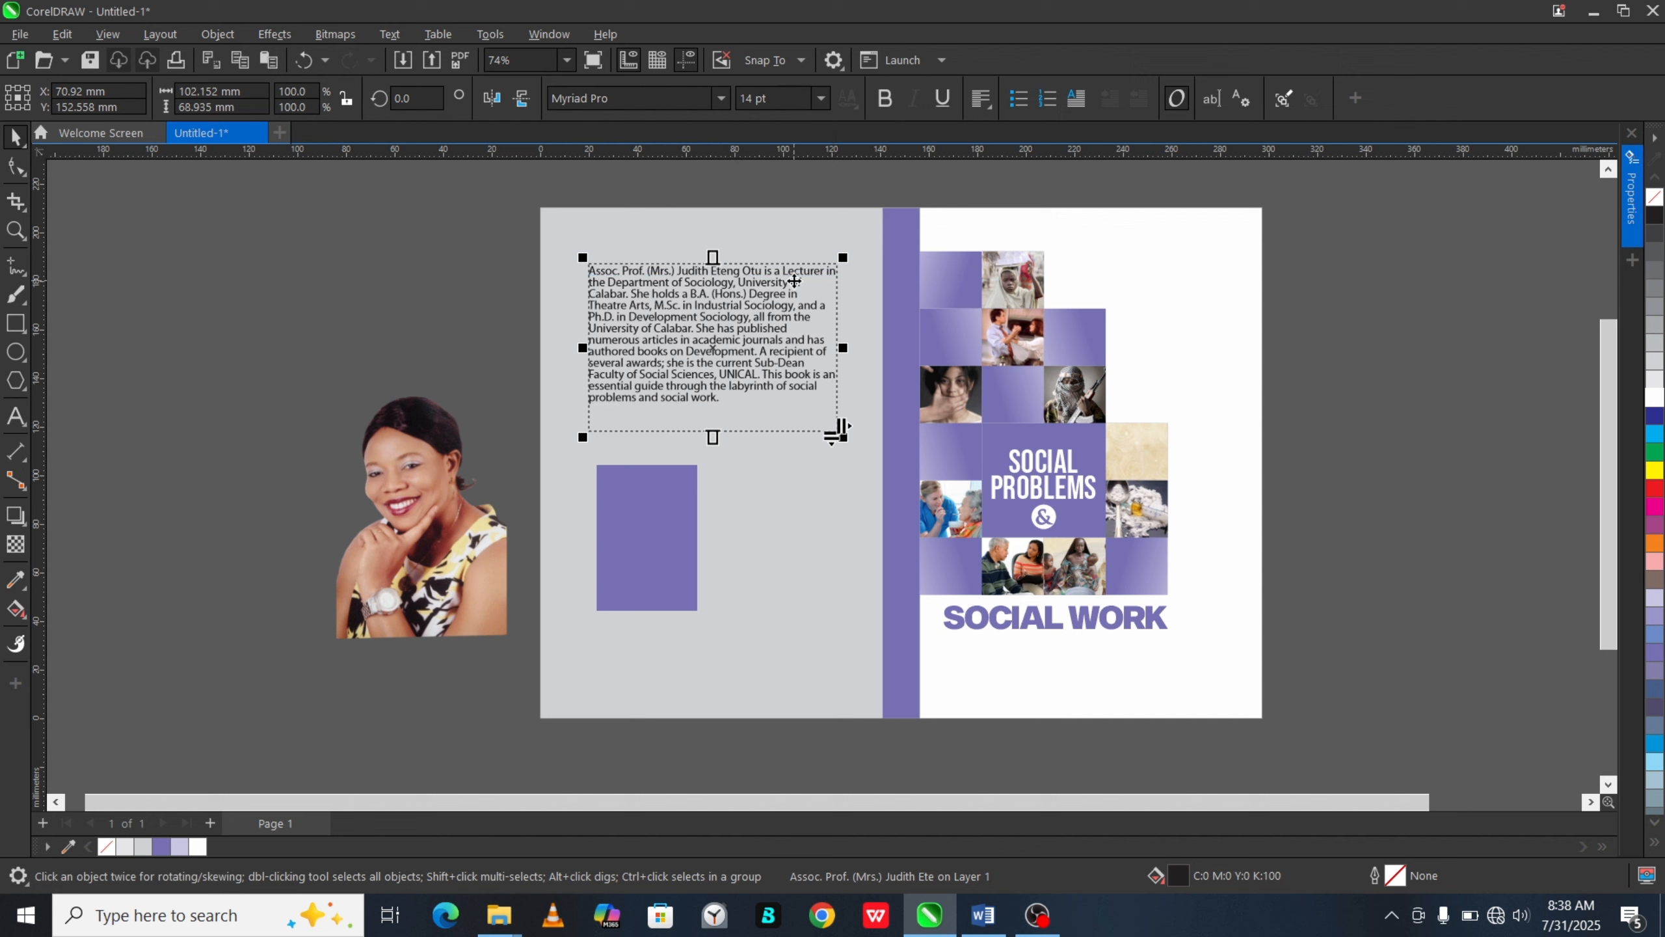
Step: Set the biography's line spacing and its spacing before paragraphs to 100% of character height
key("ctrl+t")
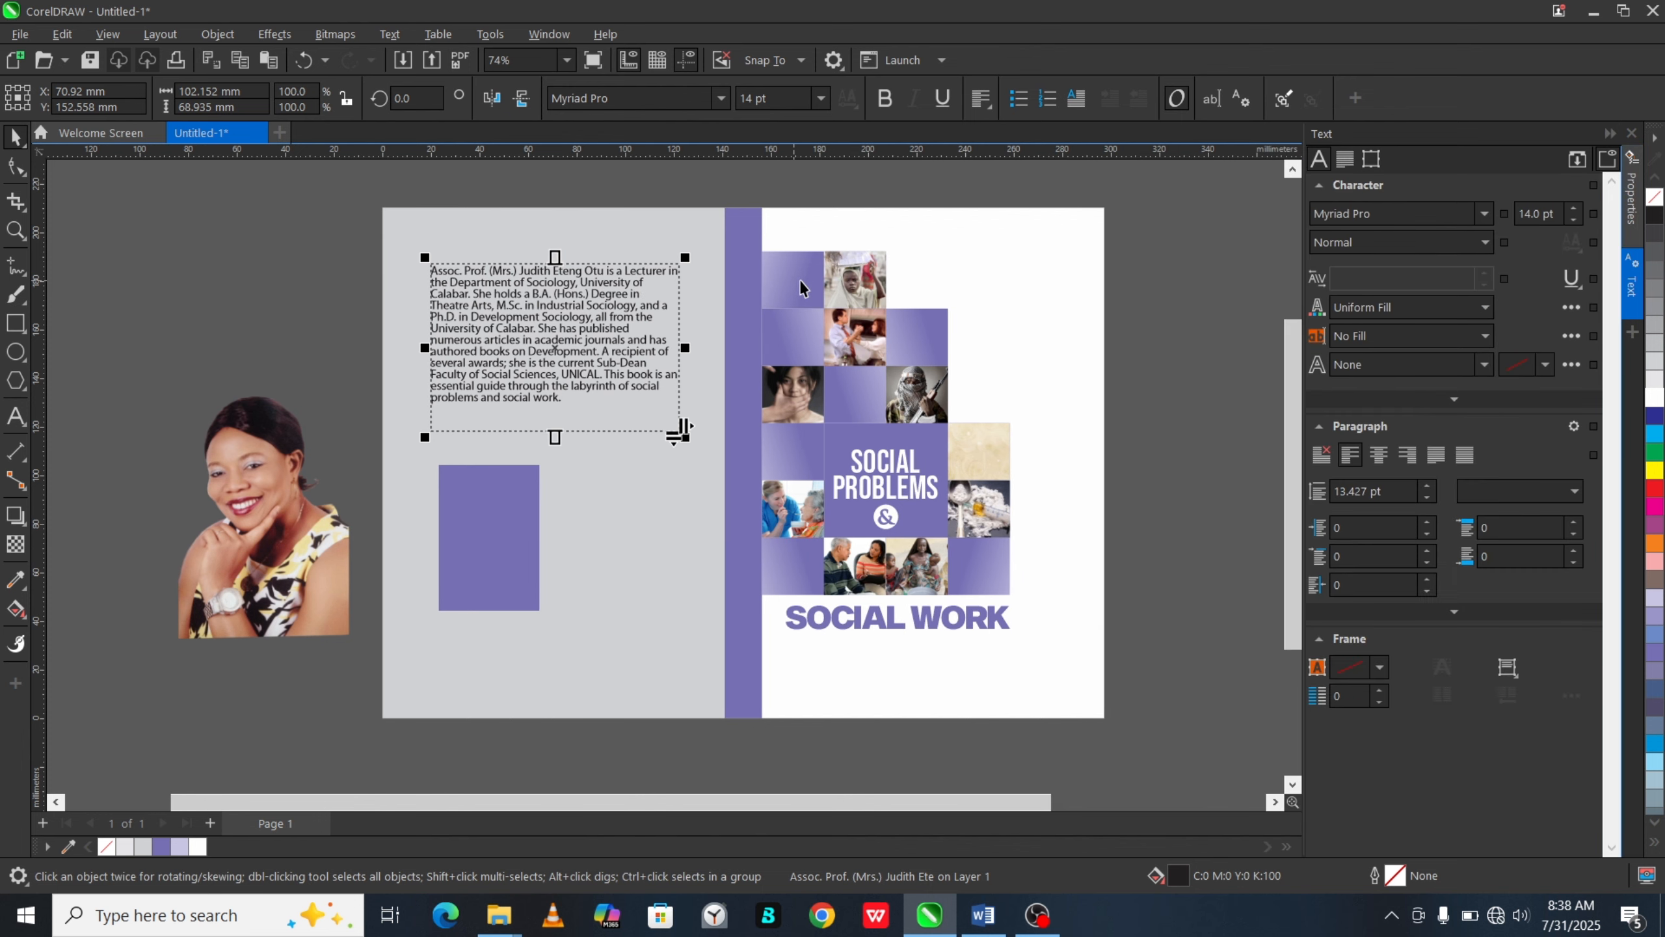
left_click(1488, 490)
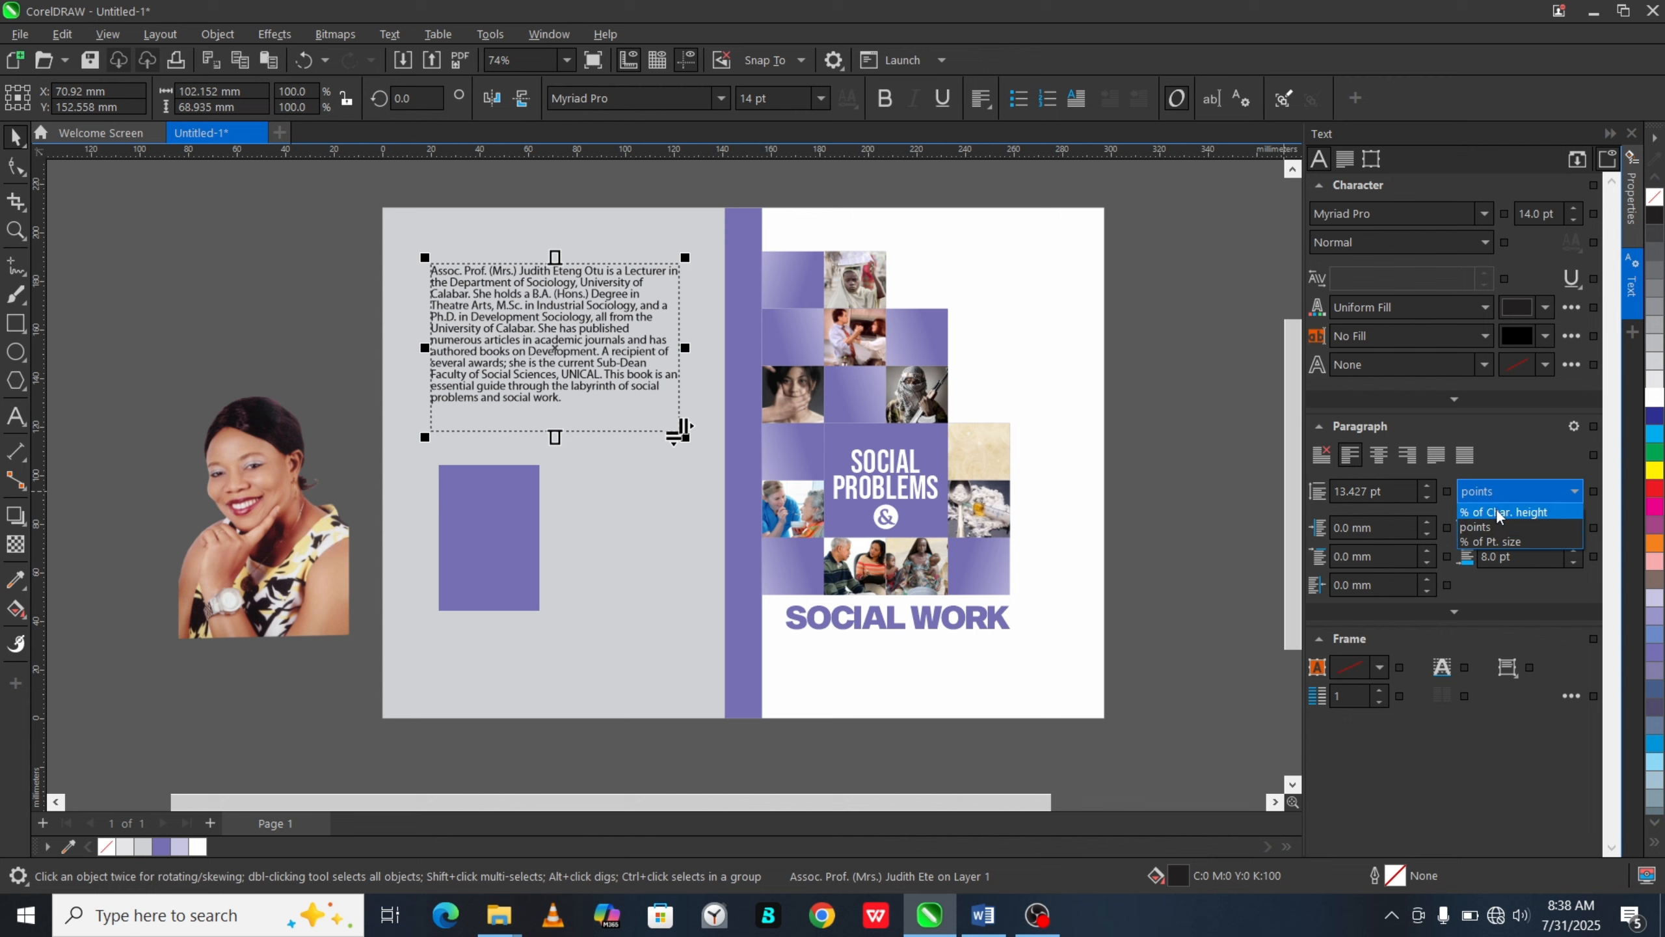
left_click(1498, 511)
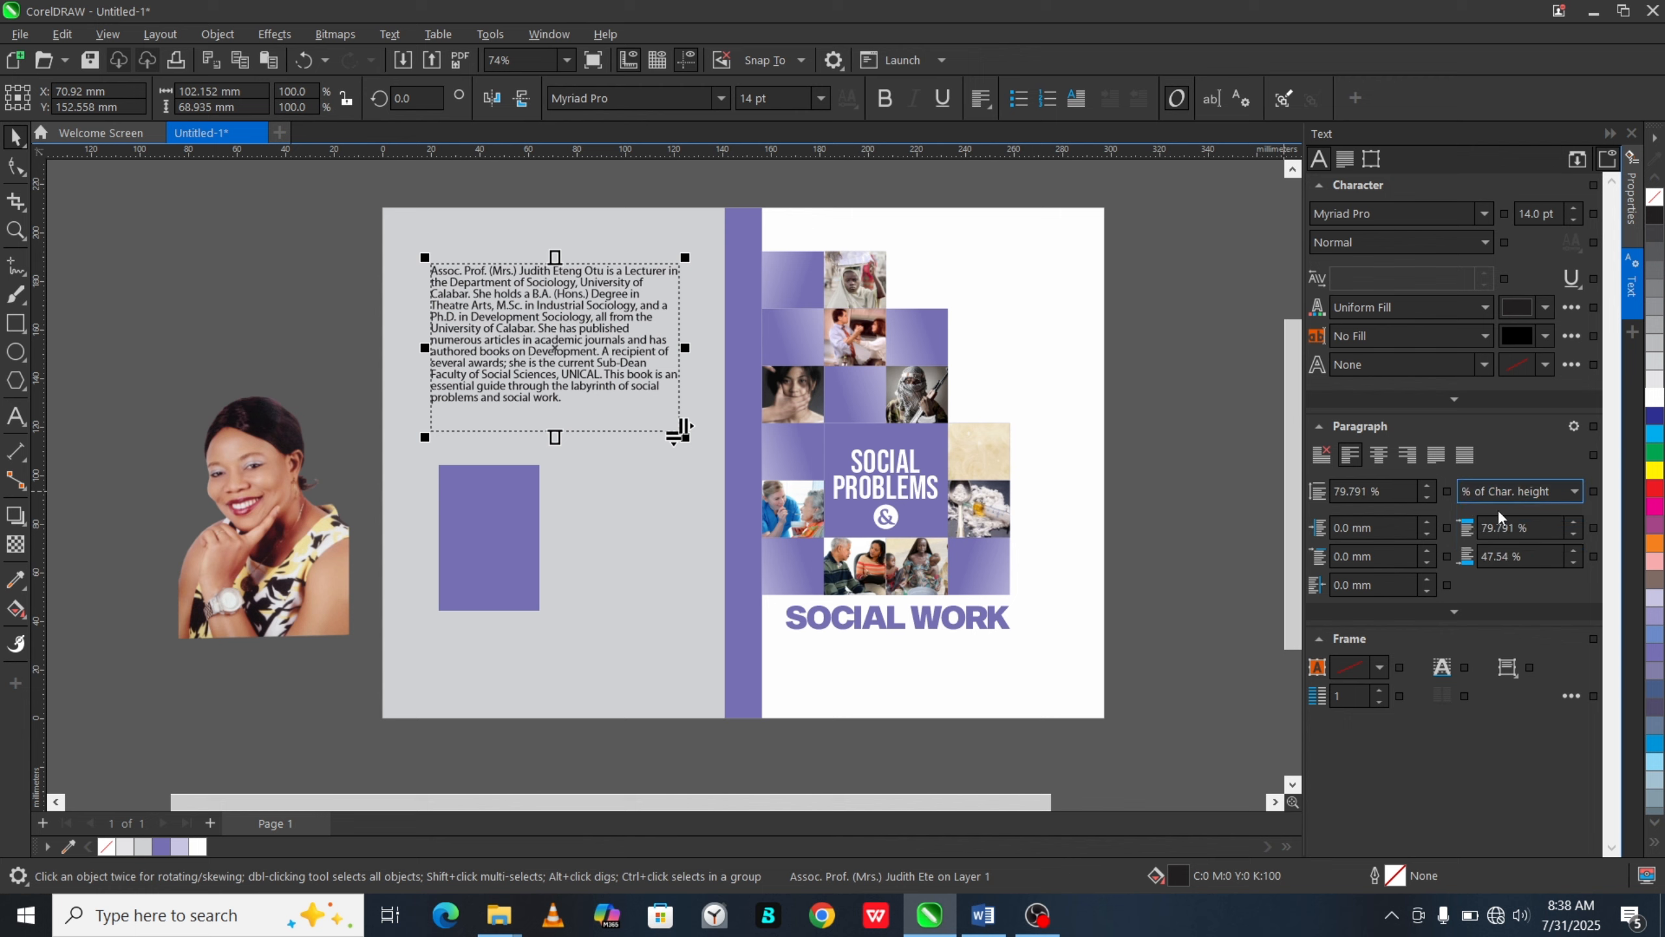
double_click(1402, 498)
type("100")
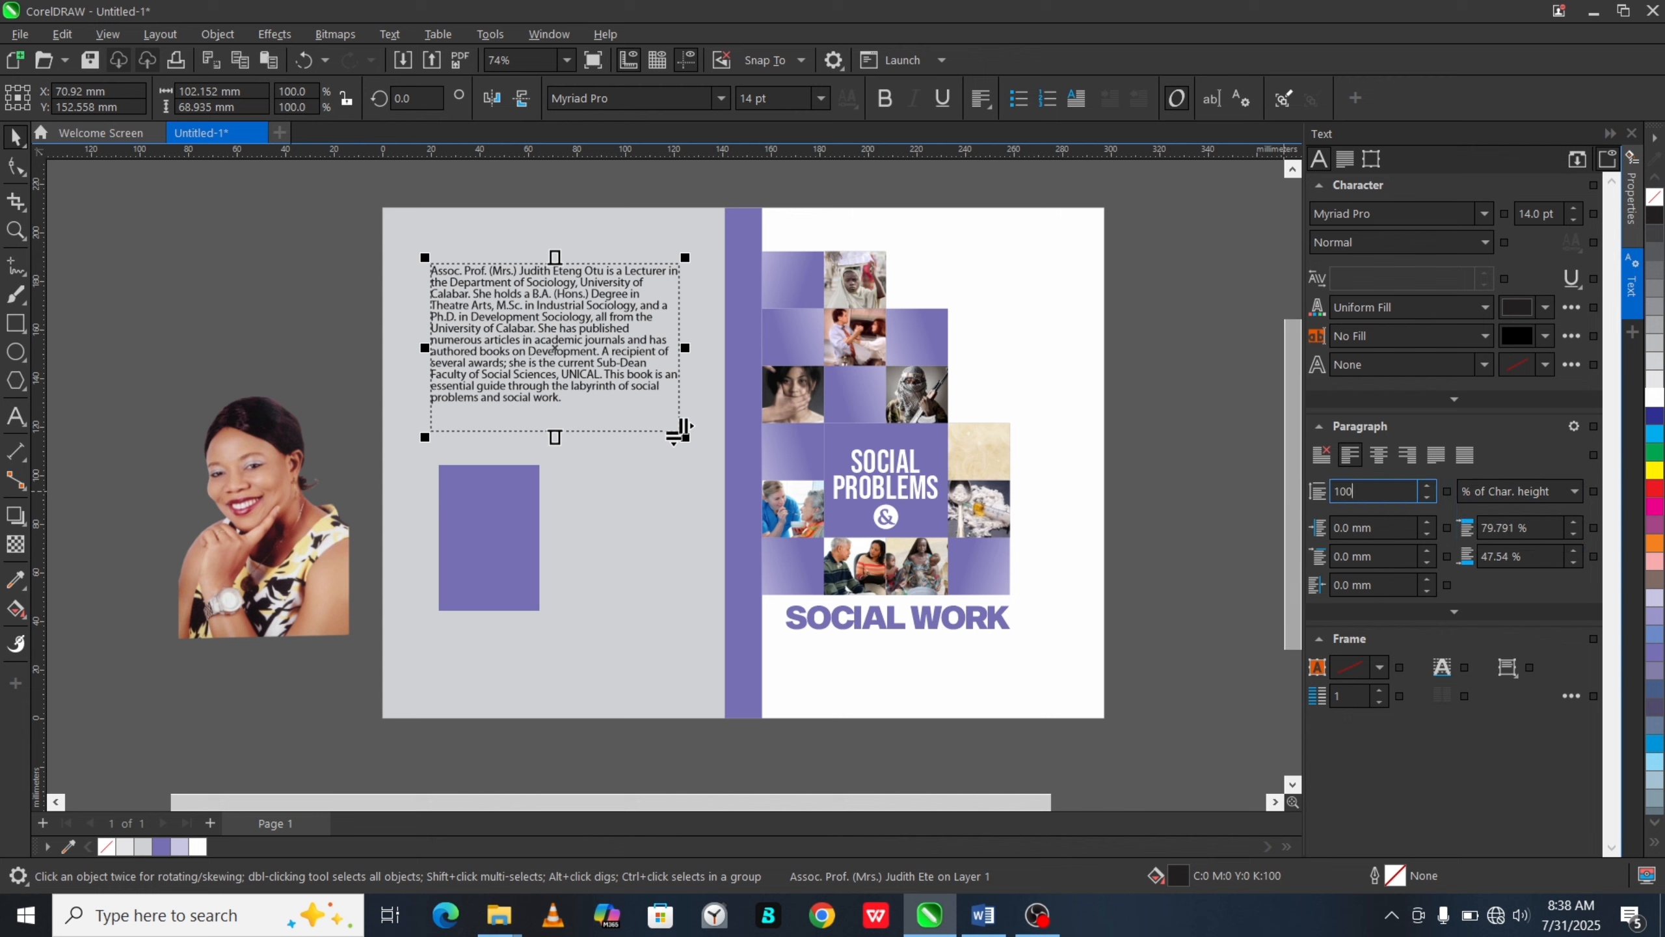
key("Return")
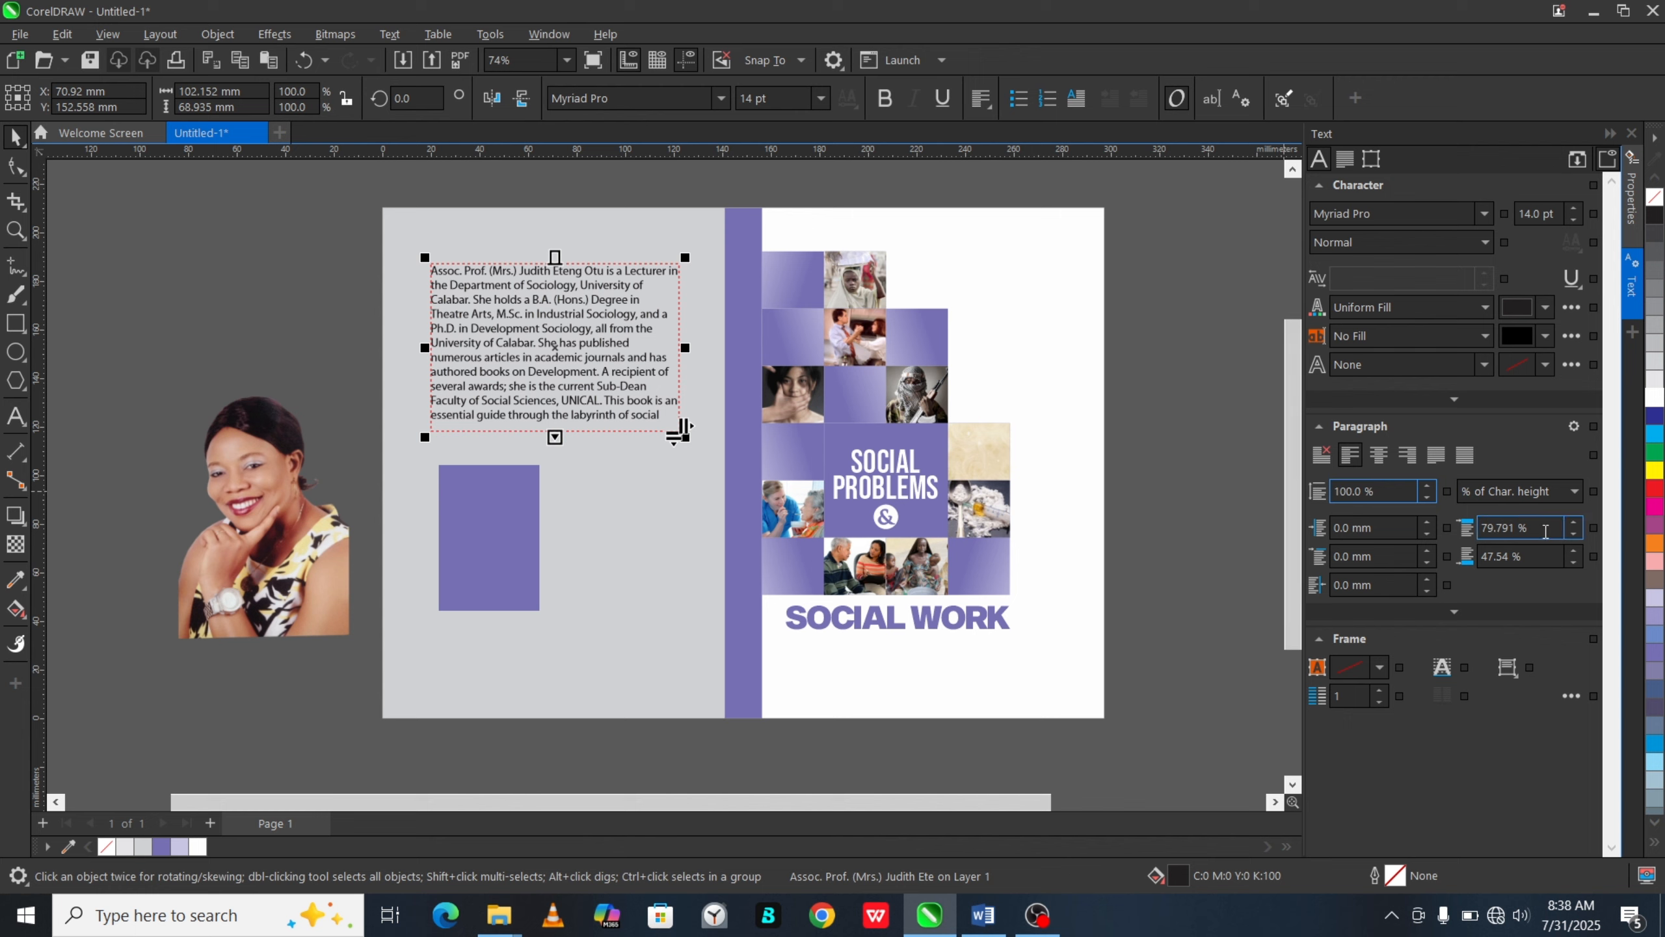
double_click(1505, 527)
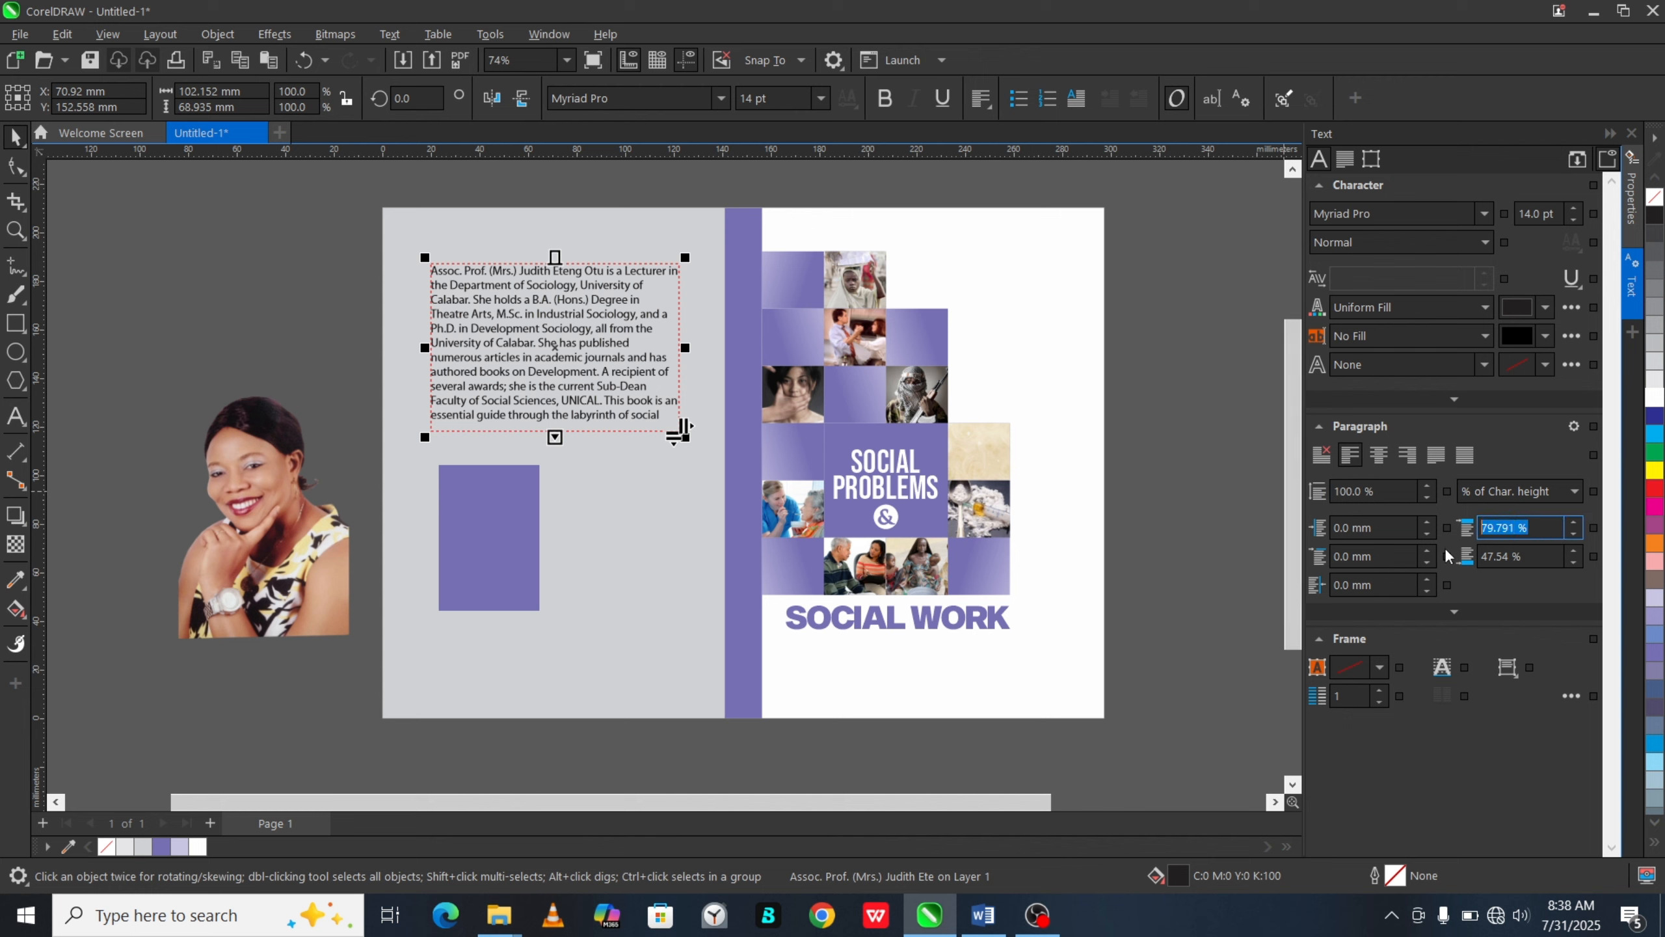
type("100.0")
Step: Set the biography text's font size to 12 pt
left_click(803, 102)
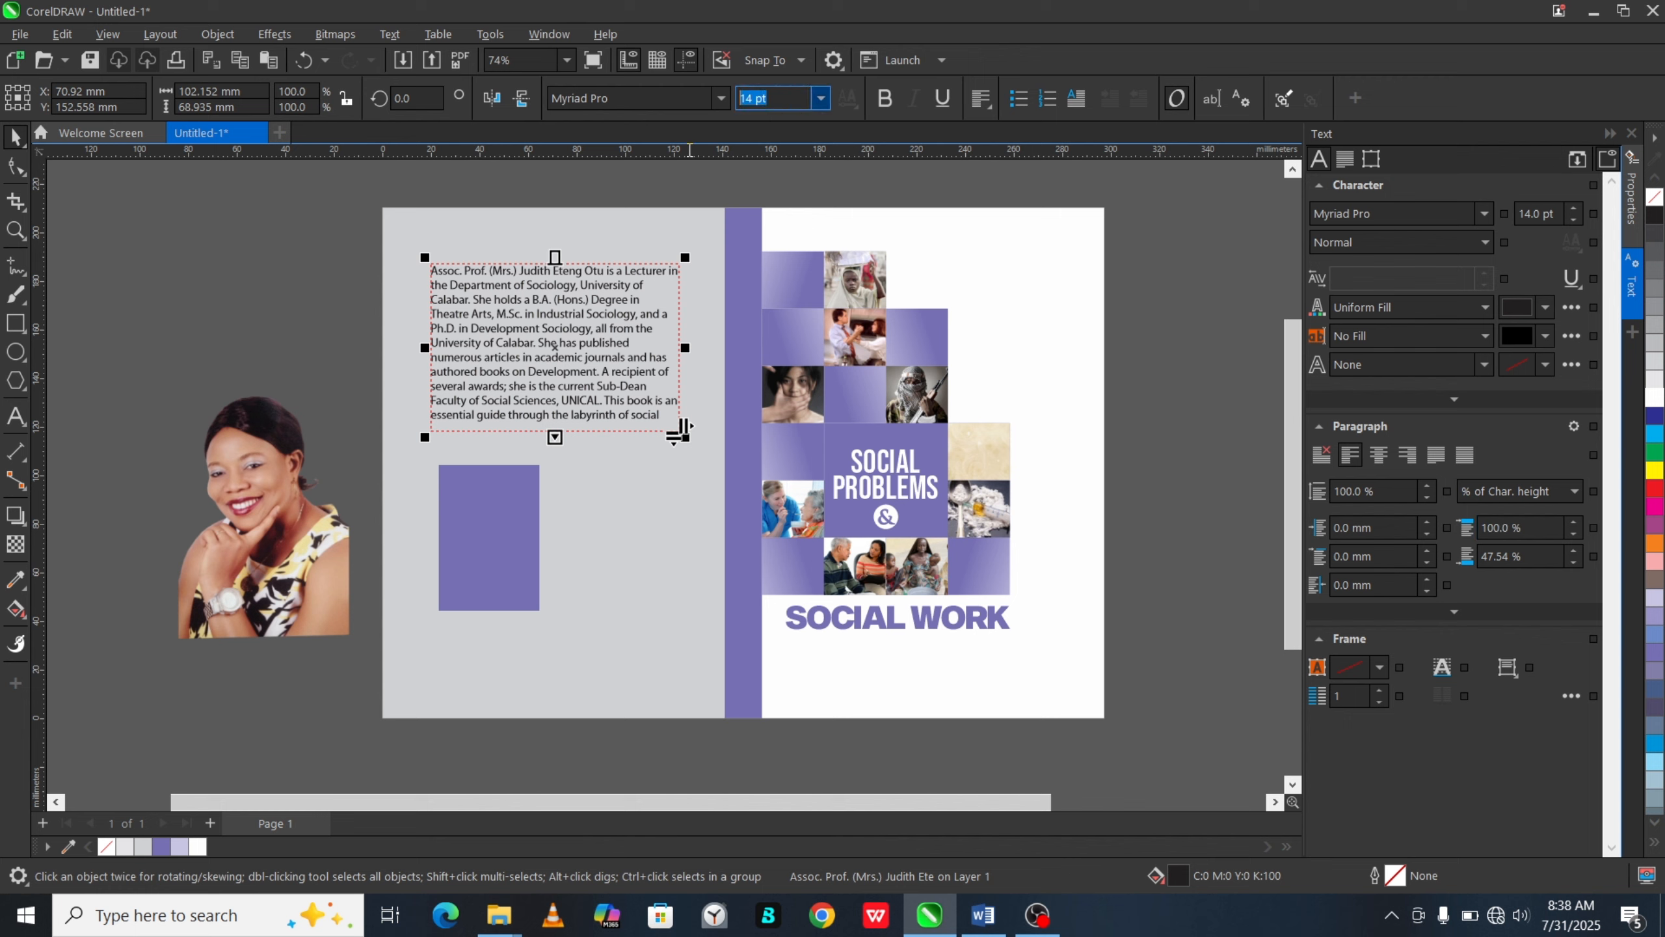
type("12")
key("Return")
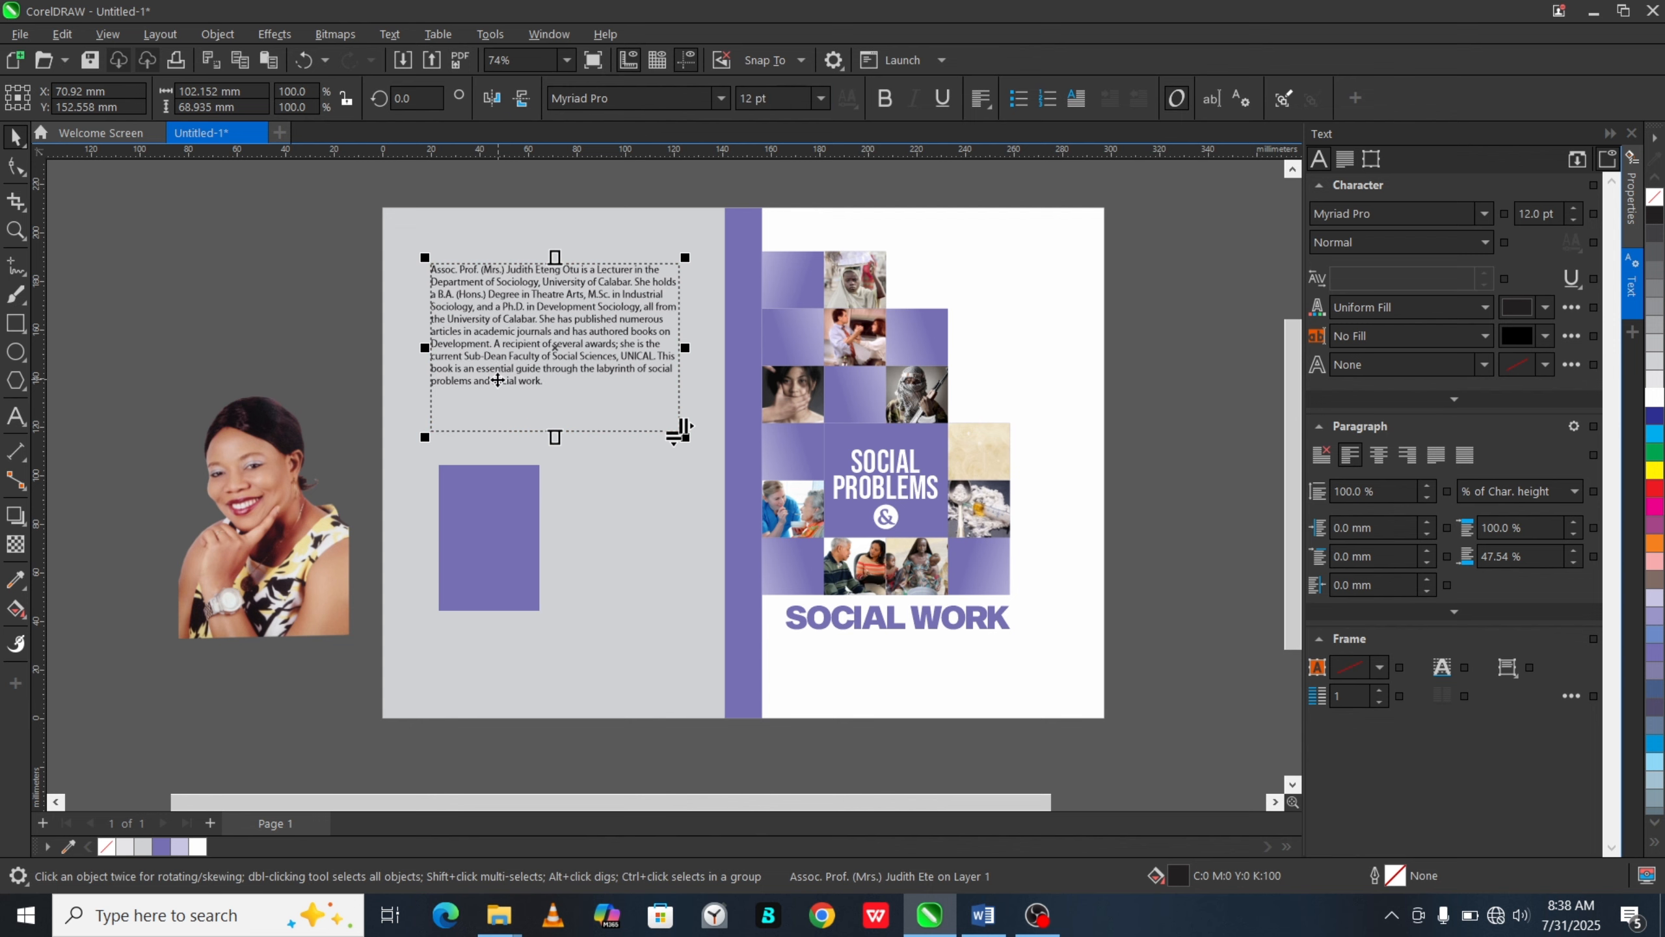
Step: Split the biography with blank lines before "She has published" and "This book is an essential guide", and fully justify it
scroll(494, 347, "up", 1)
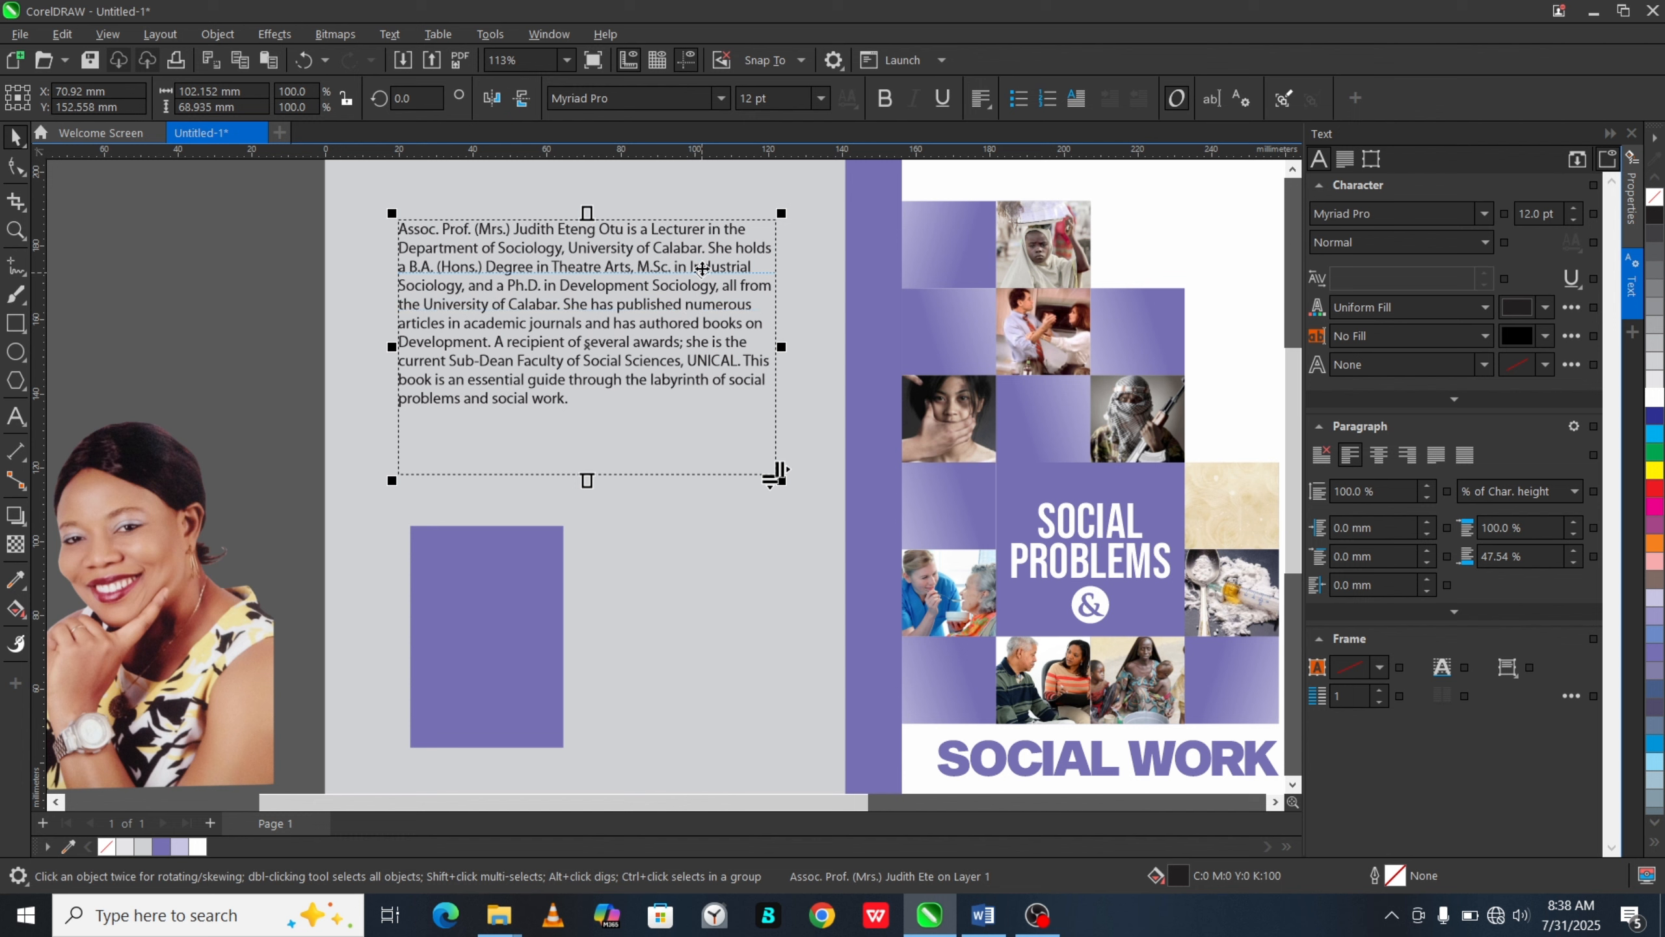
double_click(562, 306)
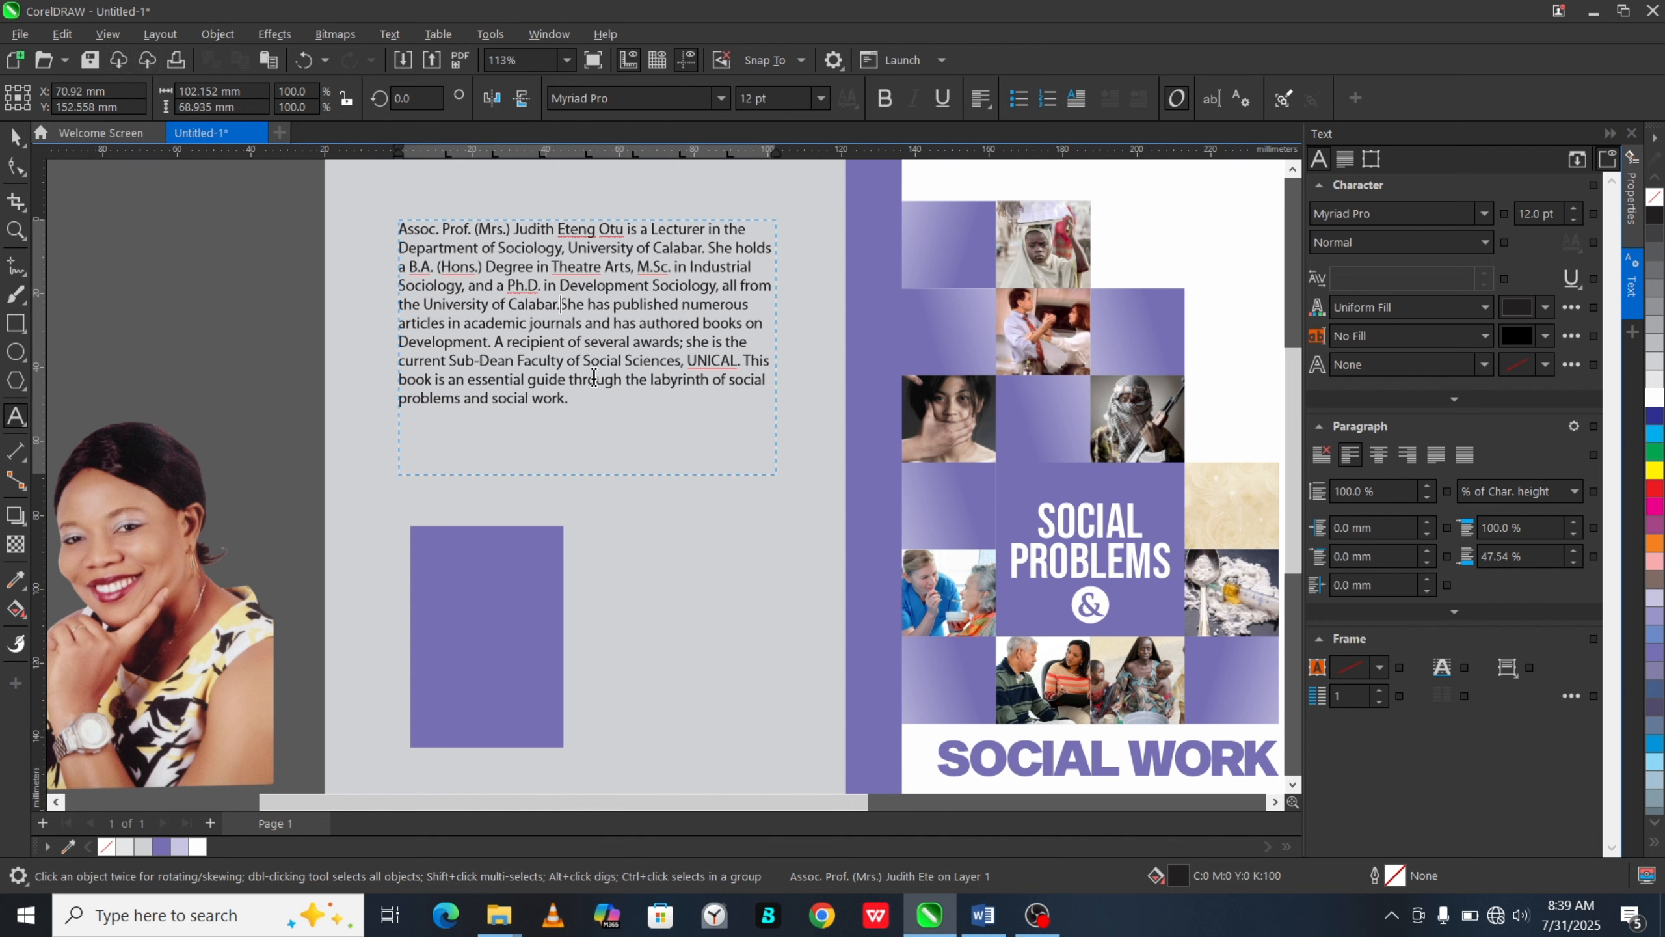
key("Return")
key("Return")
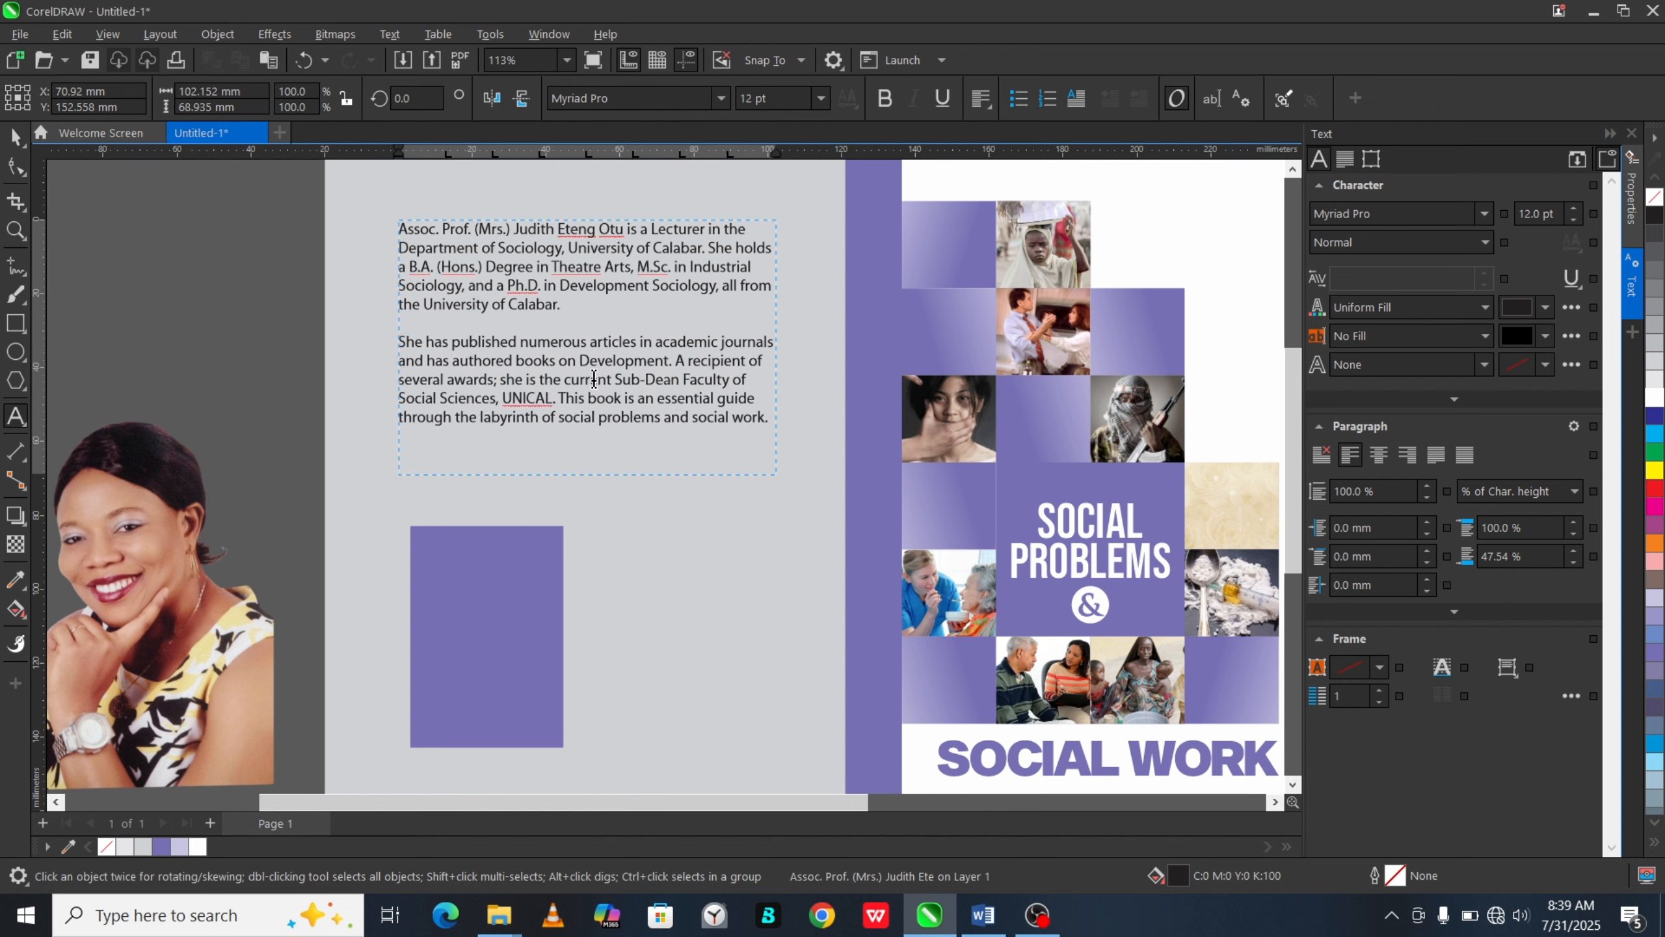
key("Left")
key("Return")
key("Return")
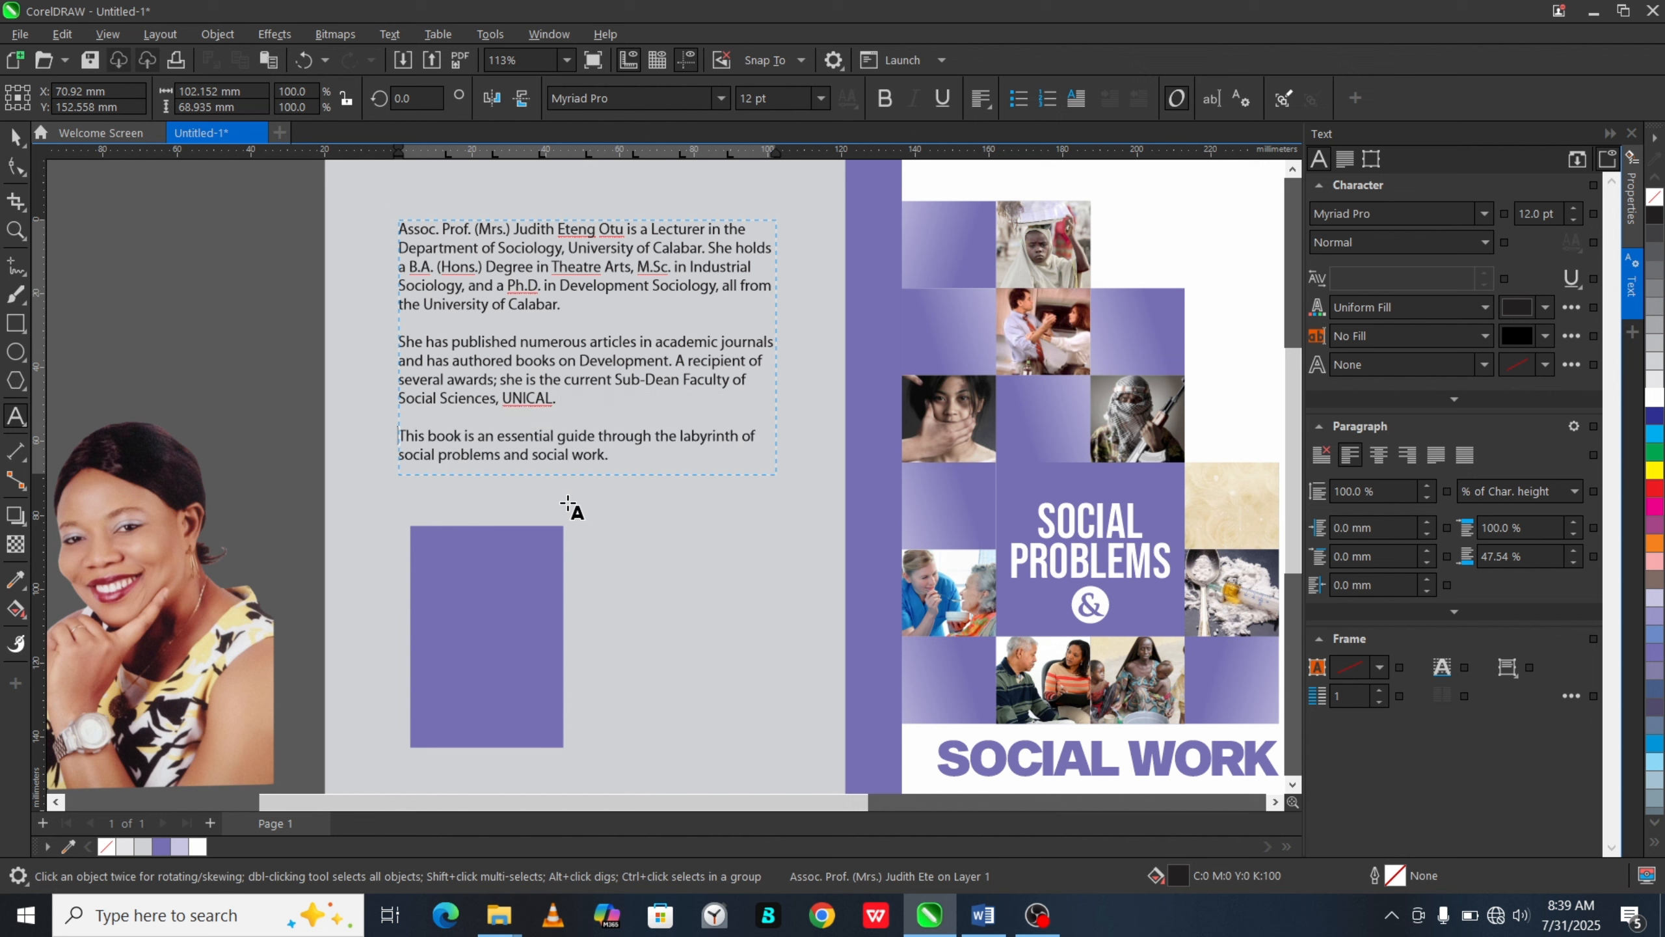
key("ctrl+space")
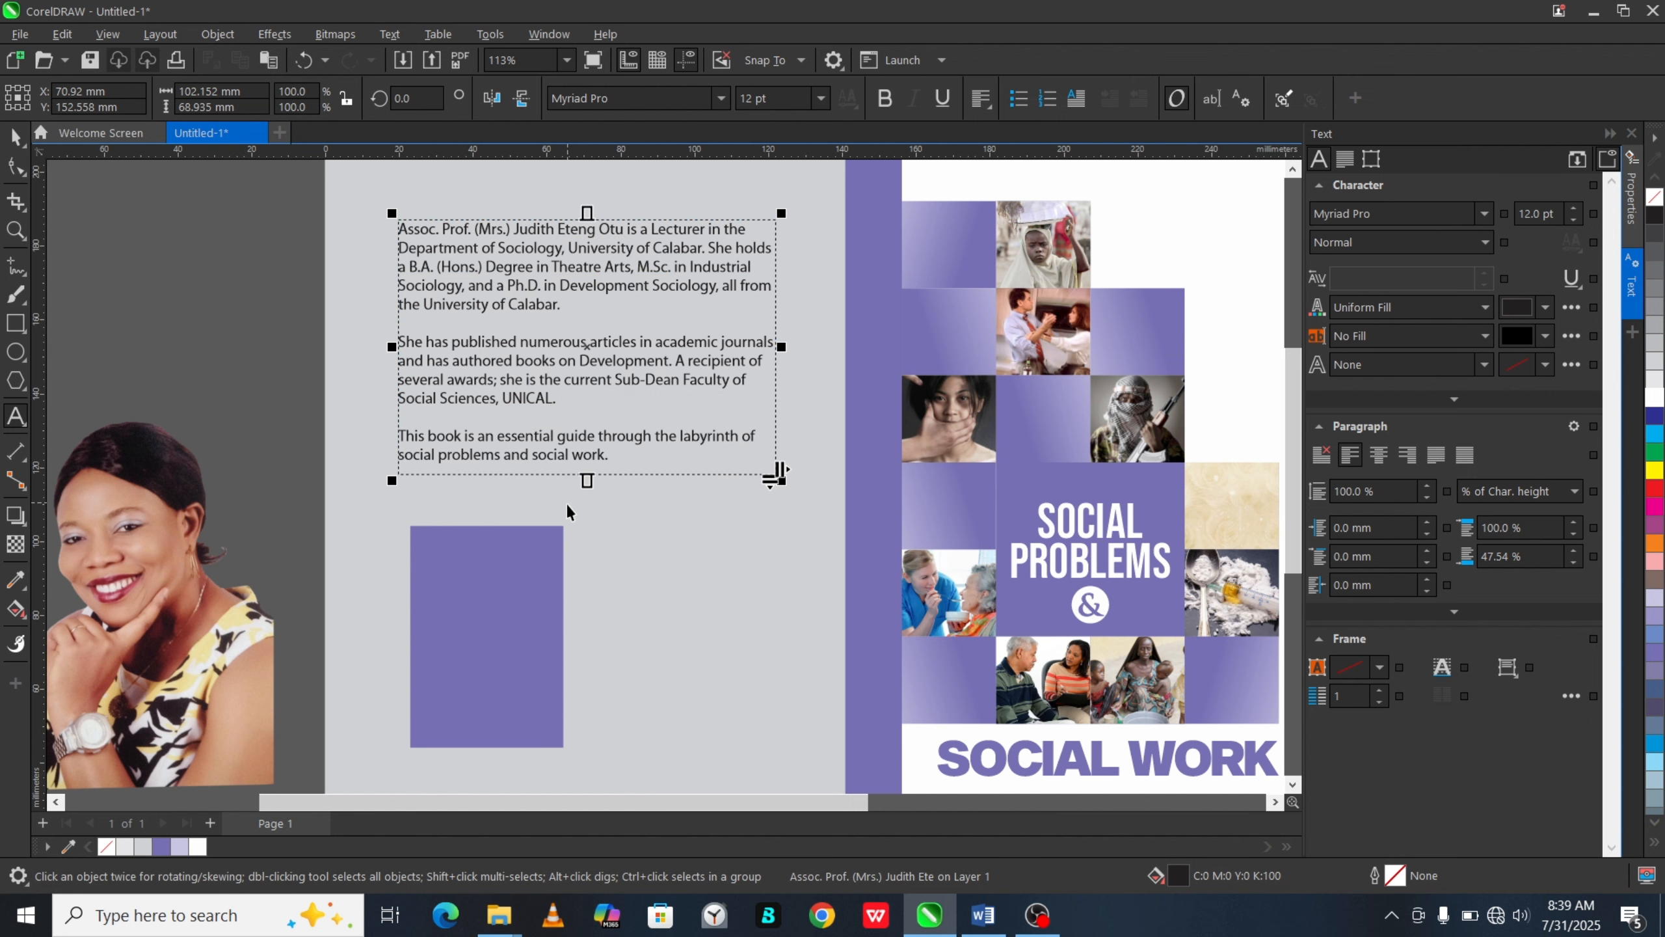
left_click(981, 105)
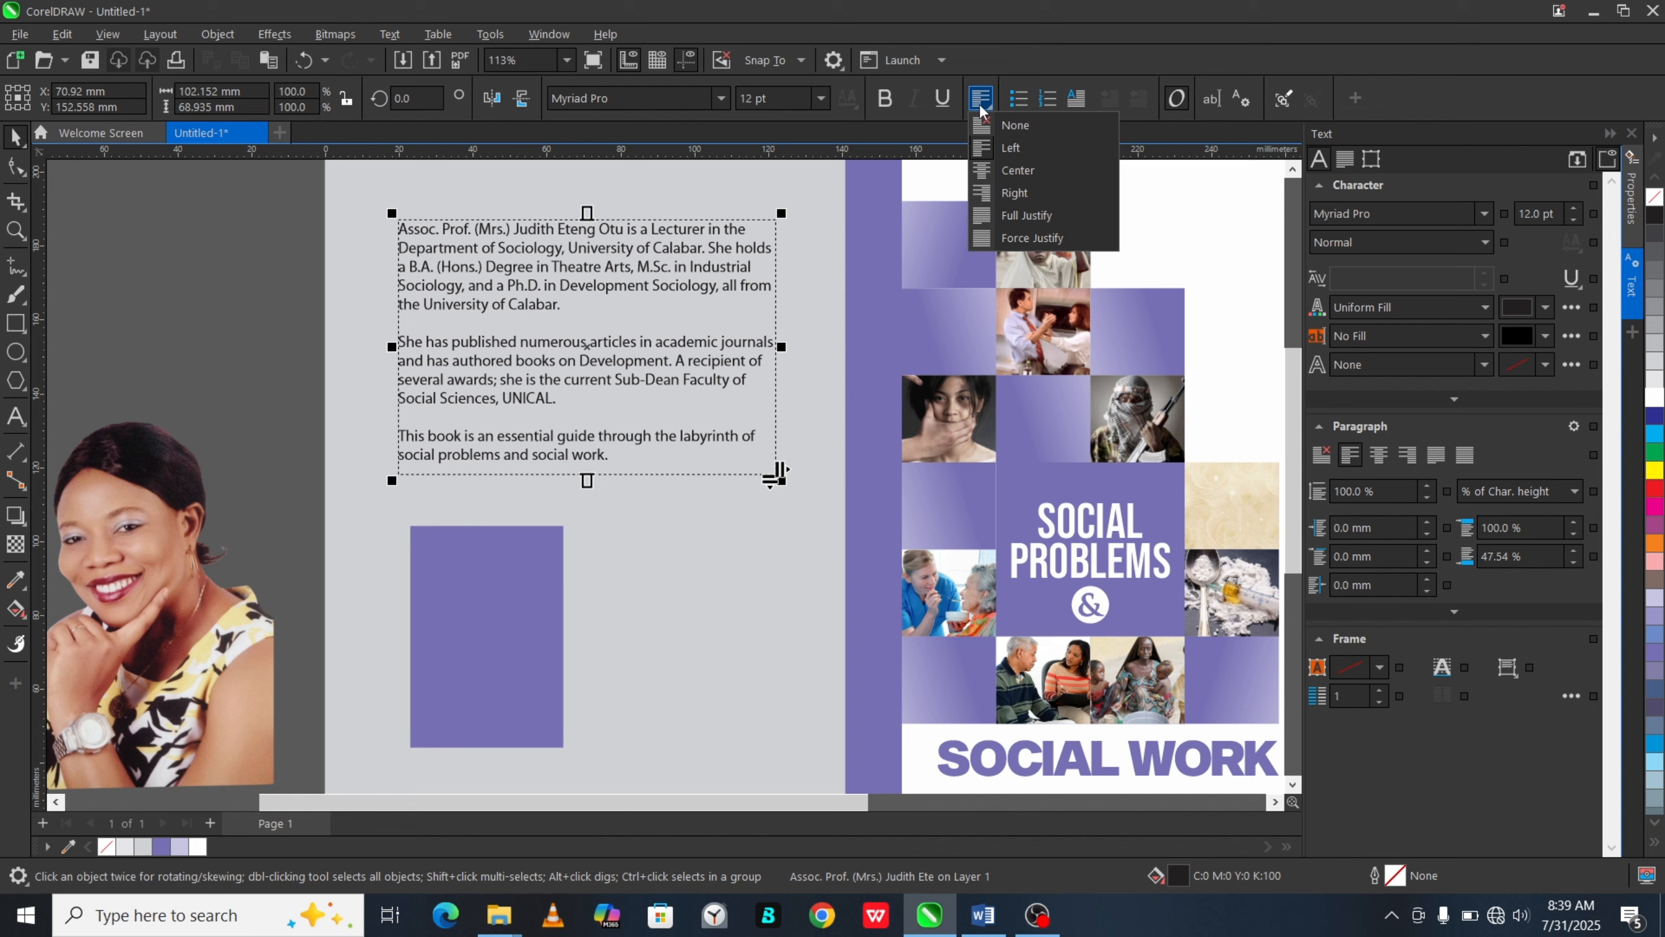
left_click(989, 217)
Step: Align the purple rectangle's left edge with the biography text frame
scroll(580, 402, "down", 1)
left_click(540, 540)
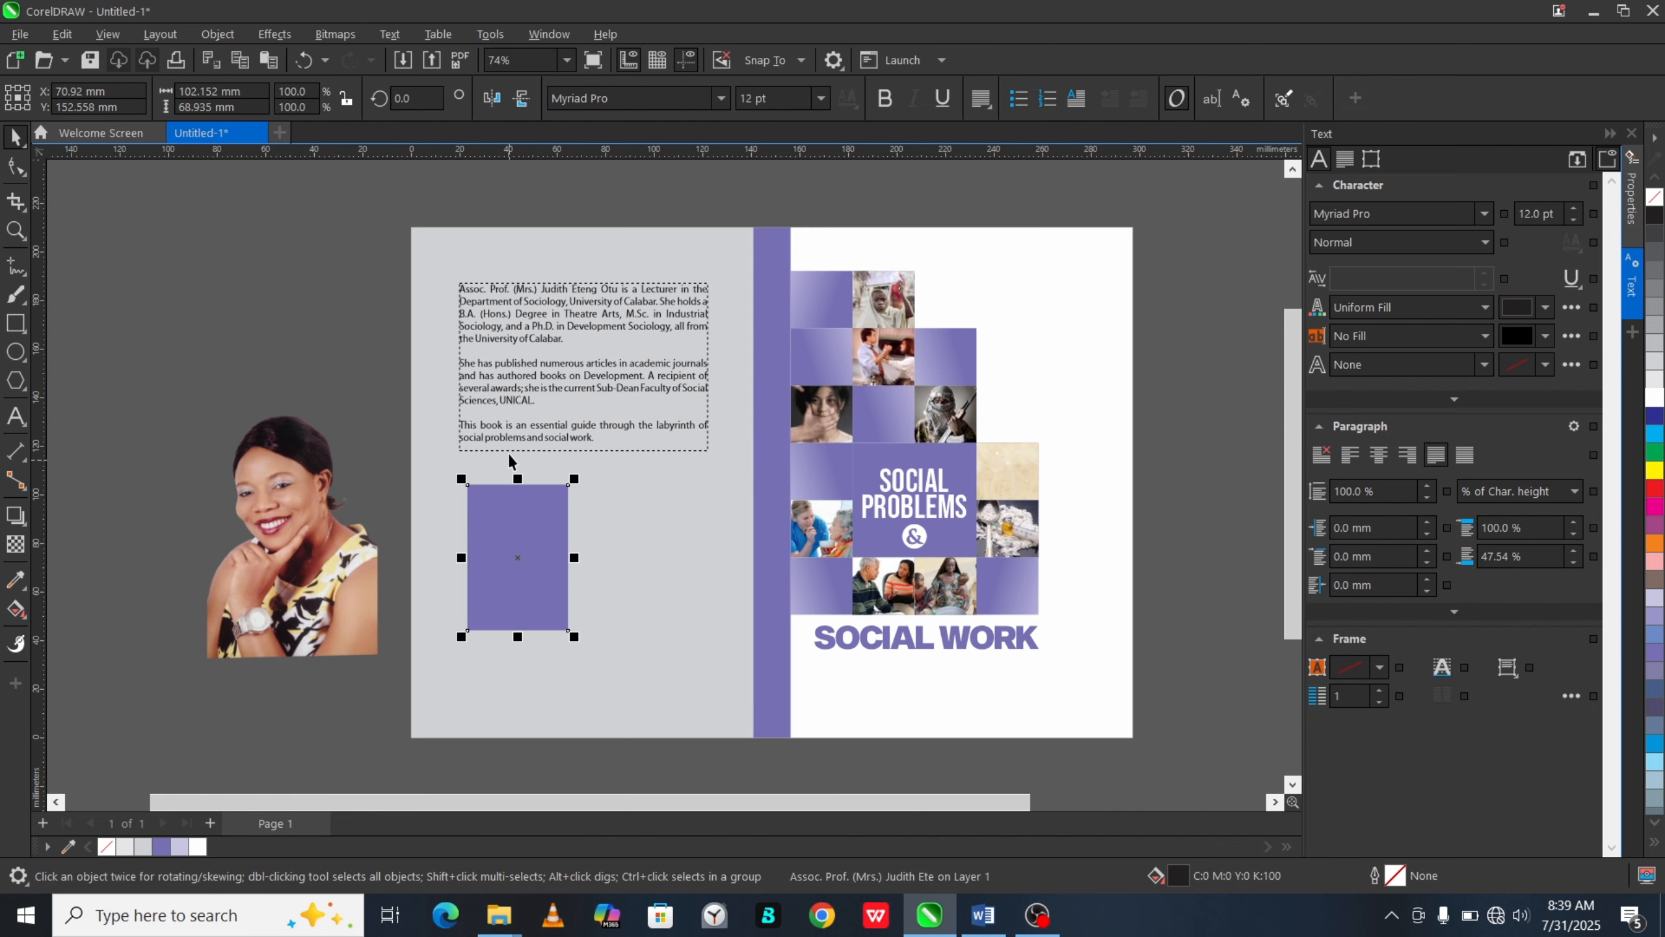
left_click(496, 402, "shift")
key("l")
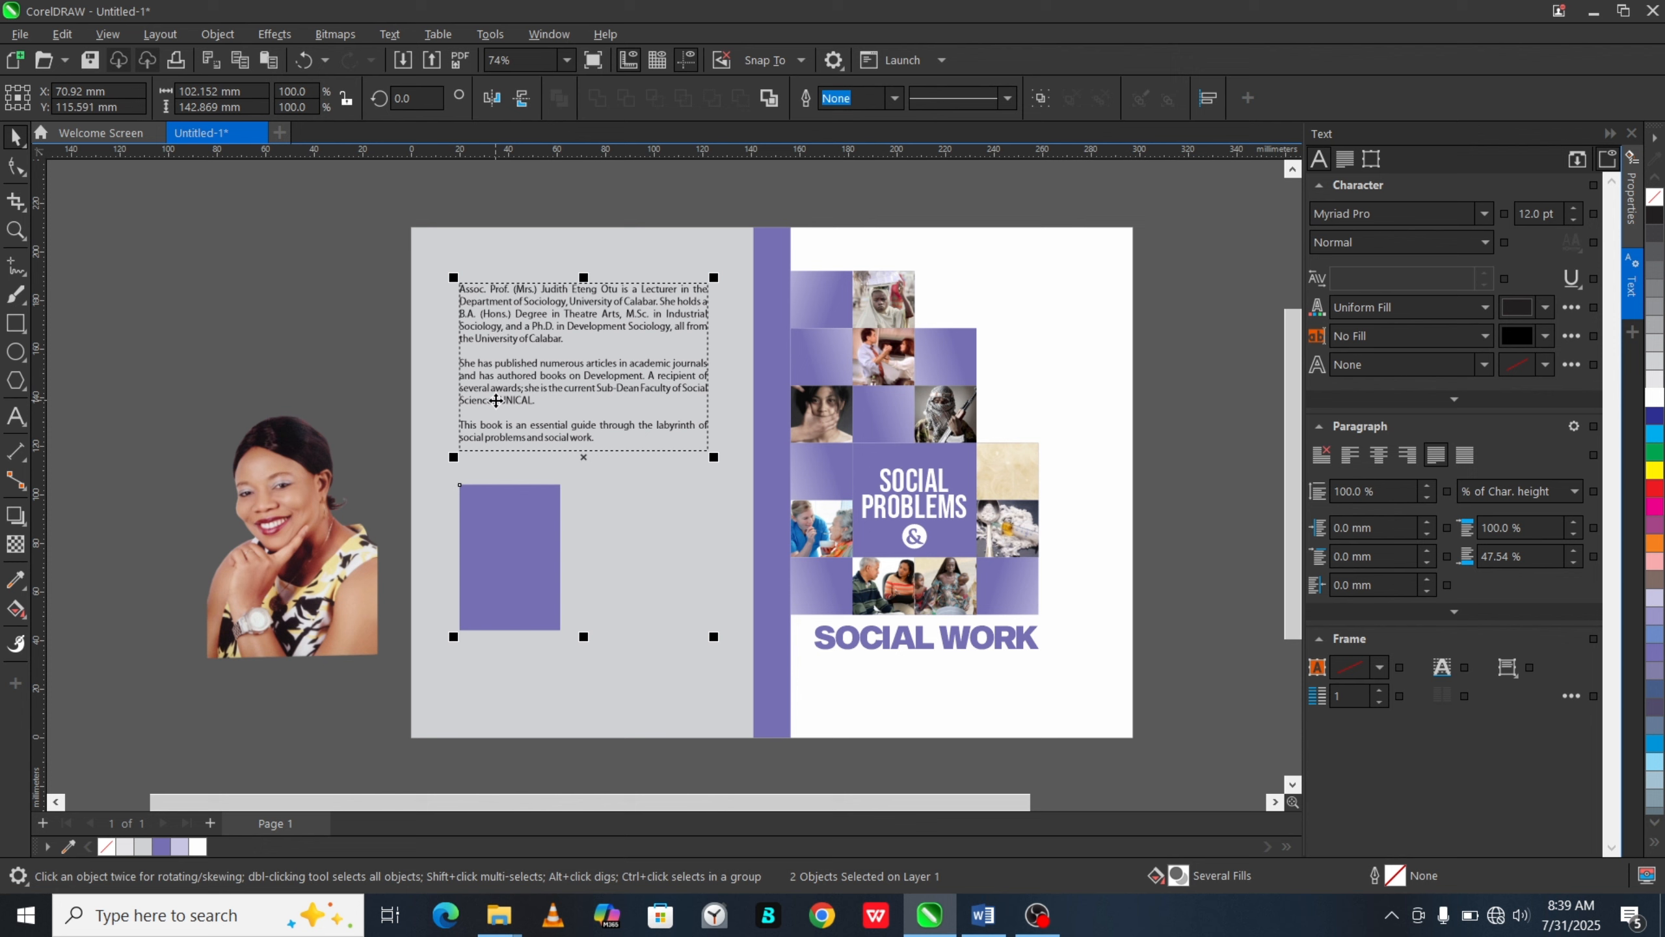
left_click(313, 375)
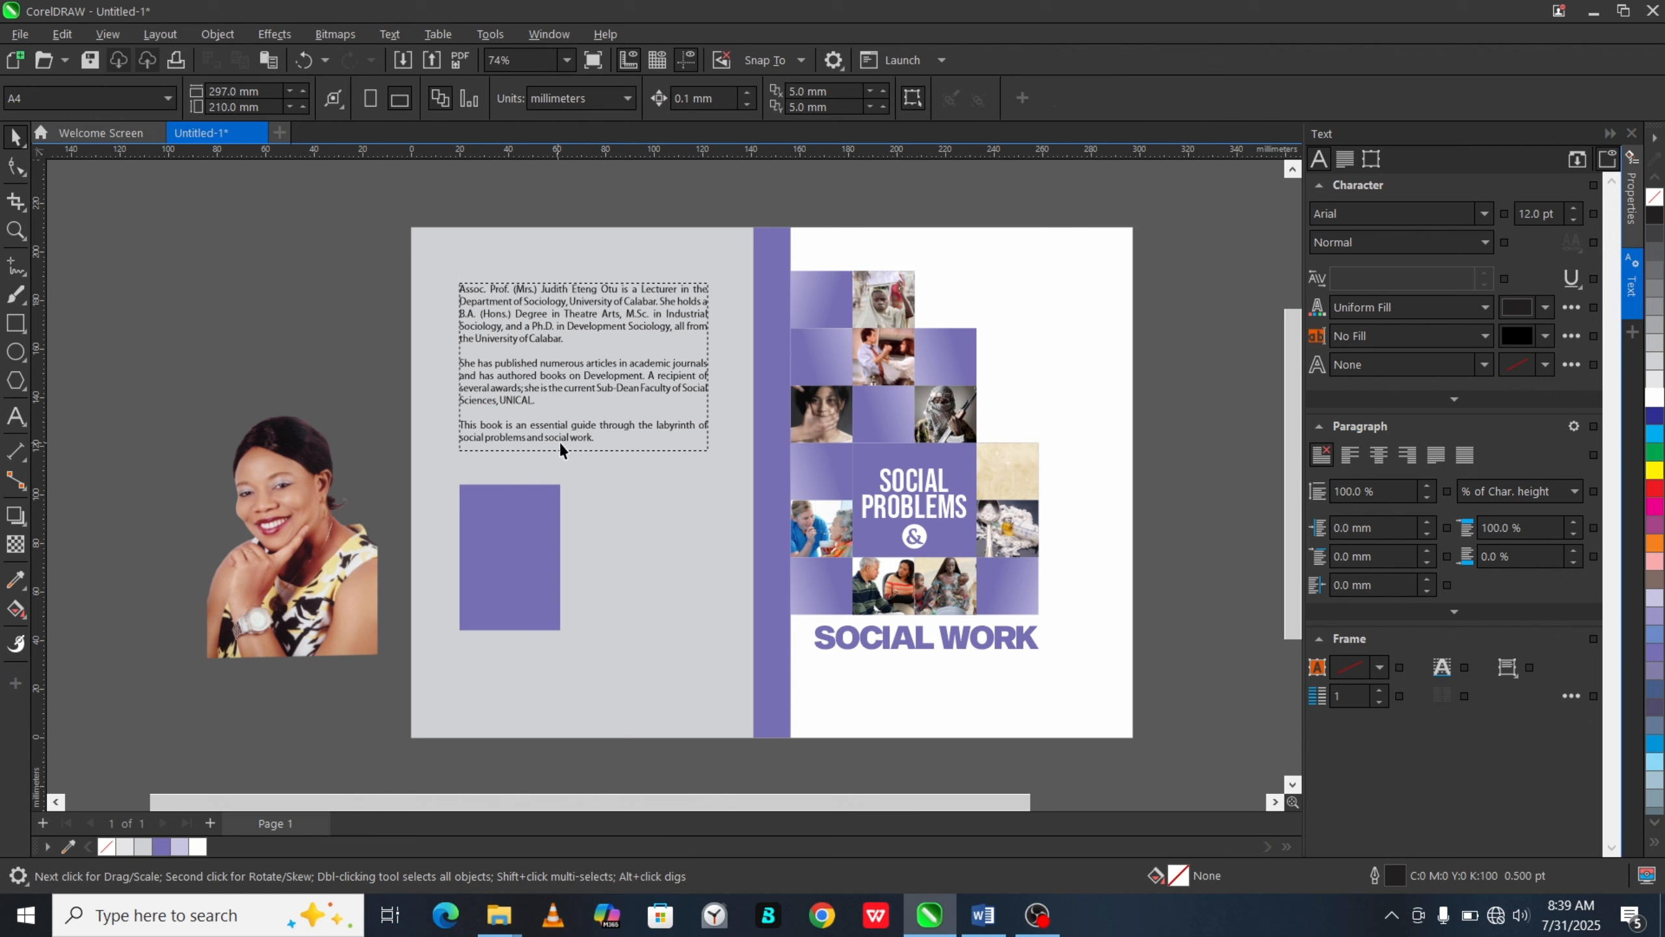
Step: Duplicate the biography text frame straight below the original, over the purple rectangle
left_click(590, 385)
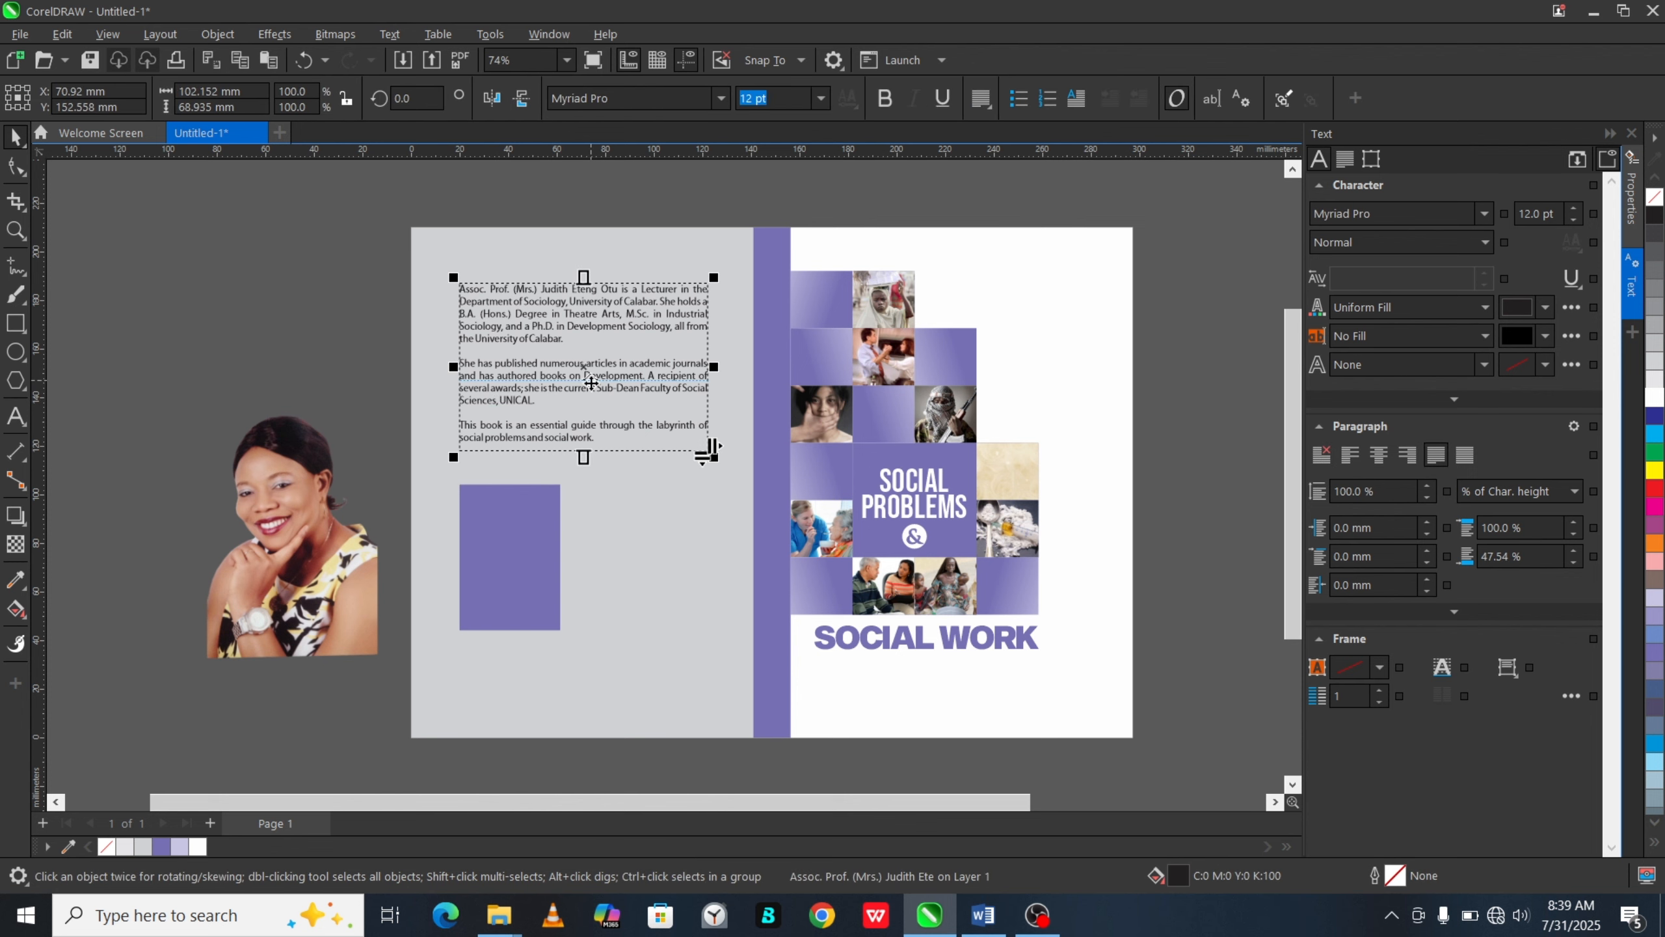
left_click_drag(591, 383, 603, 575)
right_click(603, 575)
left_click(163, 387)
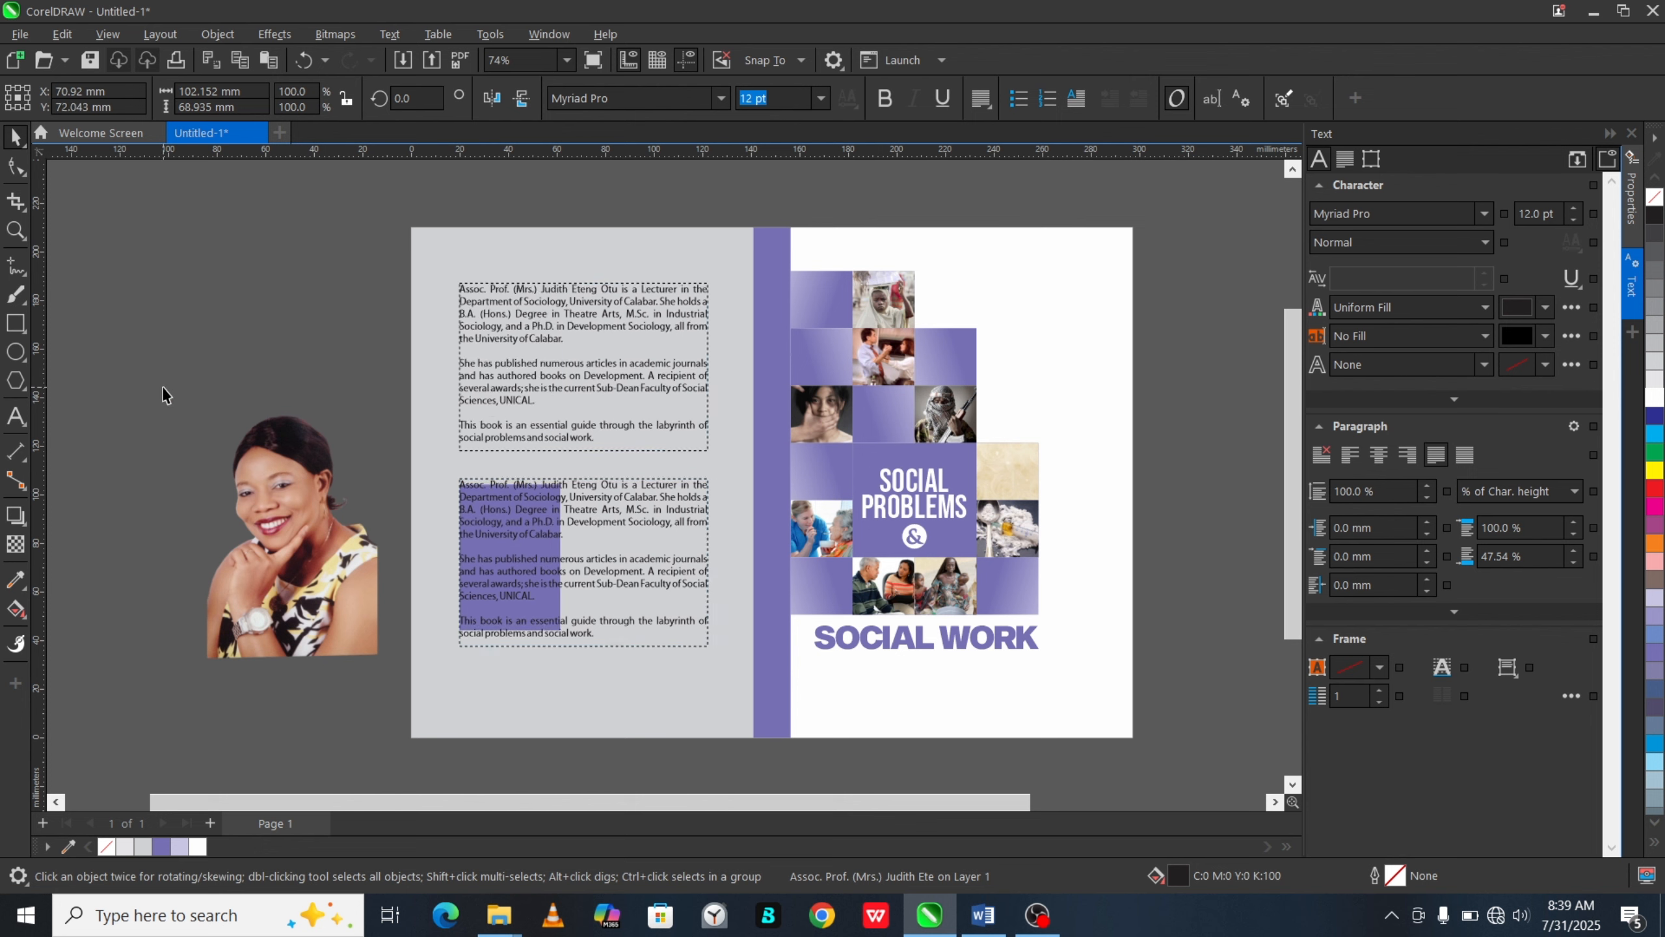
Step: Bring the purple rectangle to the front and wrap the paragraph text around its contour with Text Flows Right
left_click_drag(344, 724, 601, 467)
key("shift+Page_Up")
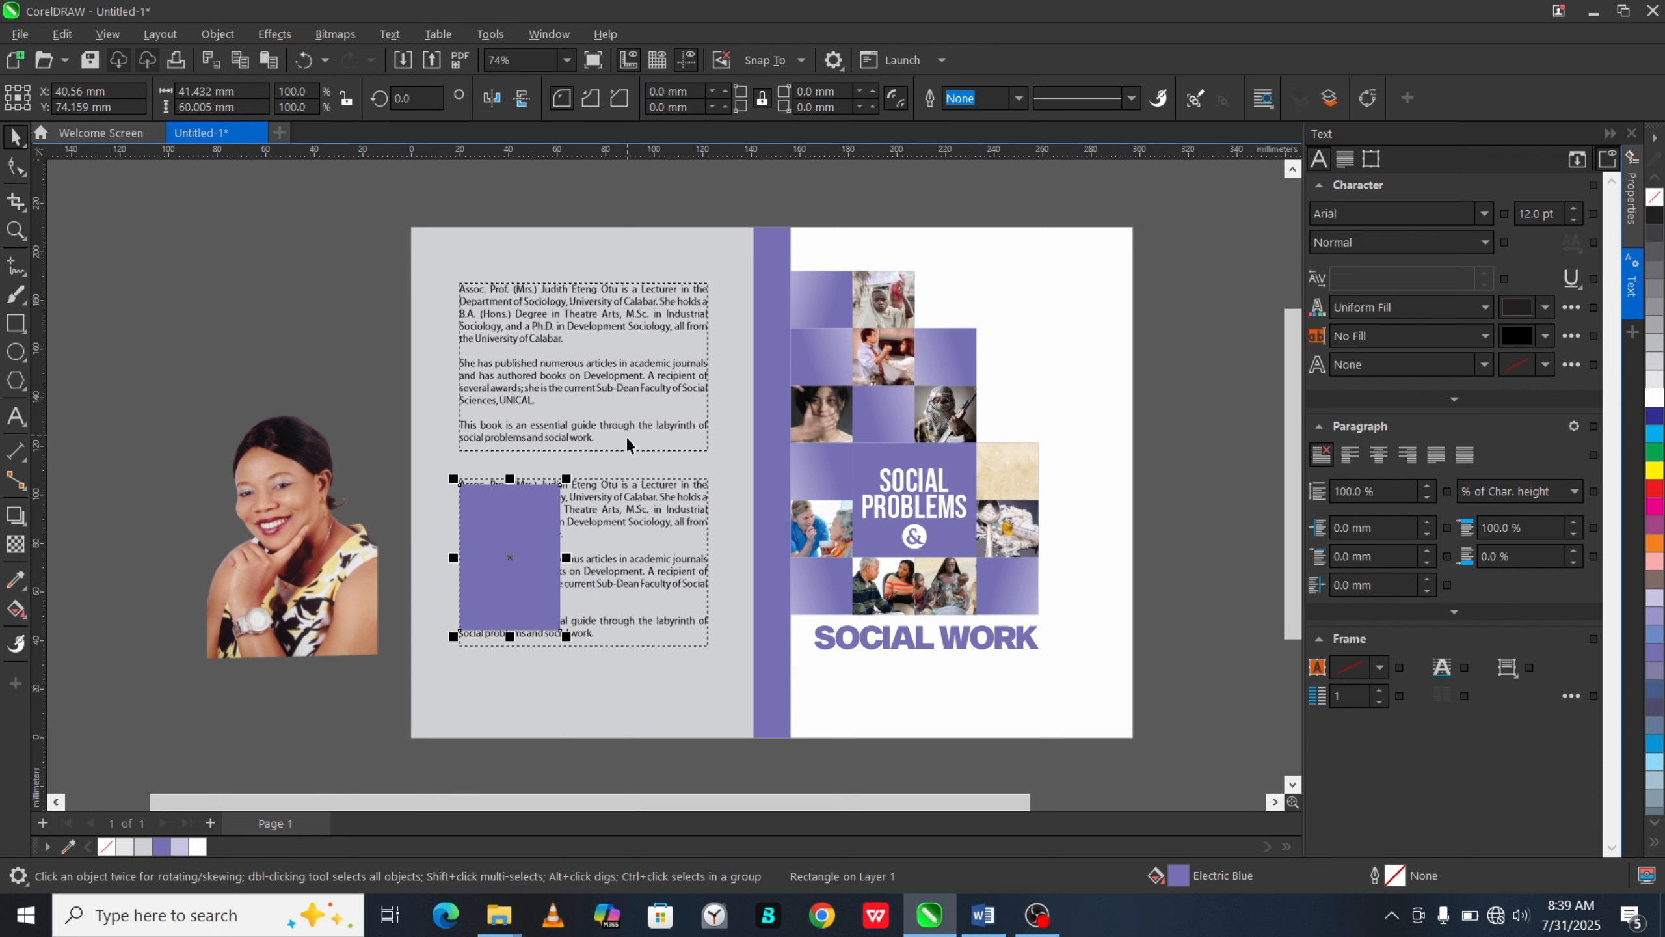
left_click(1263, 99)
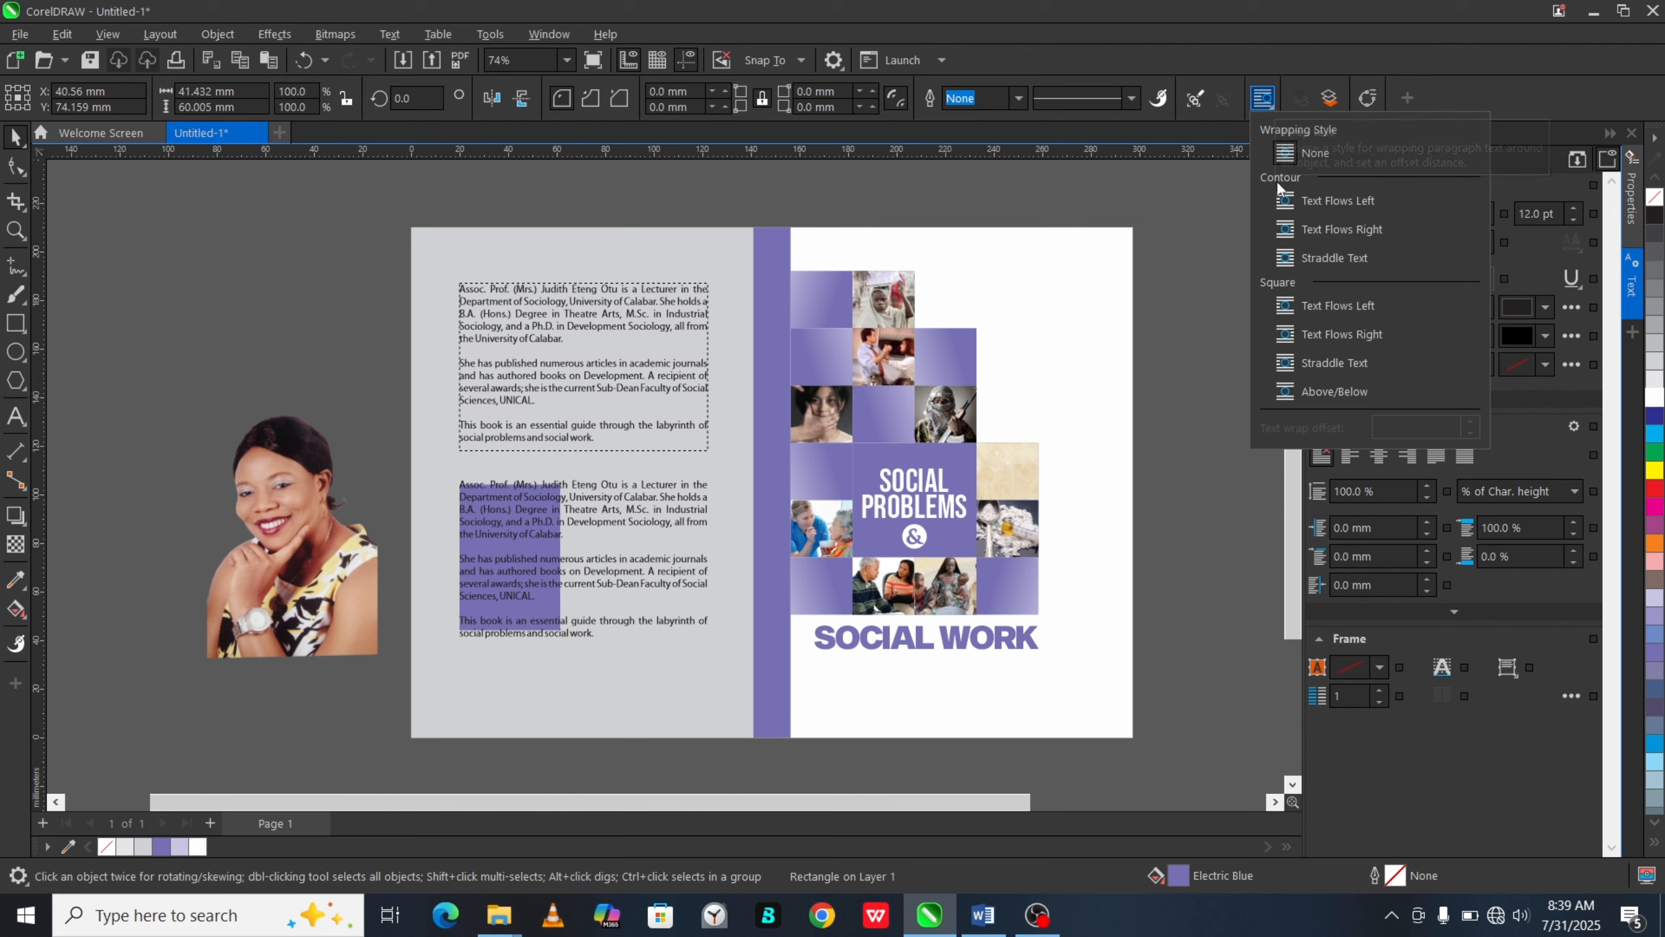
left_click(1289, 231)
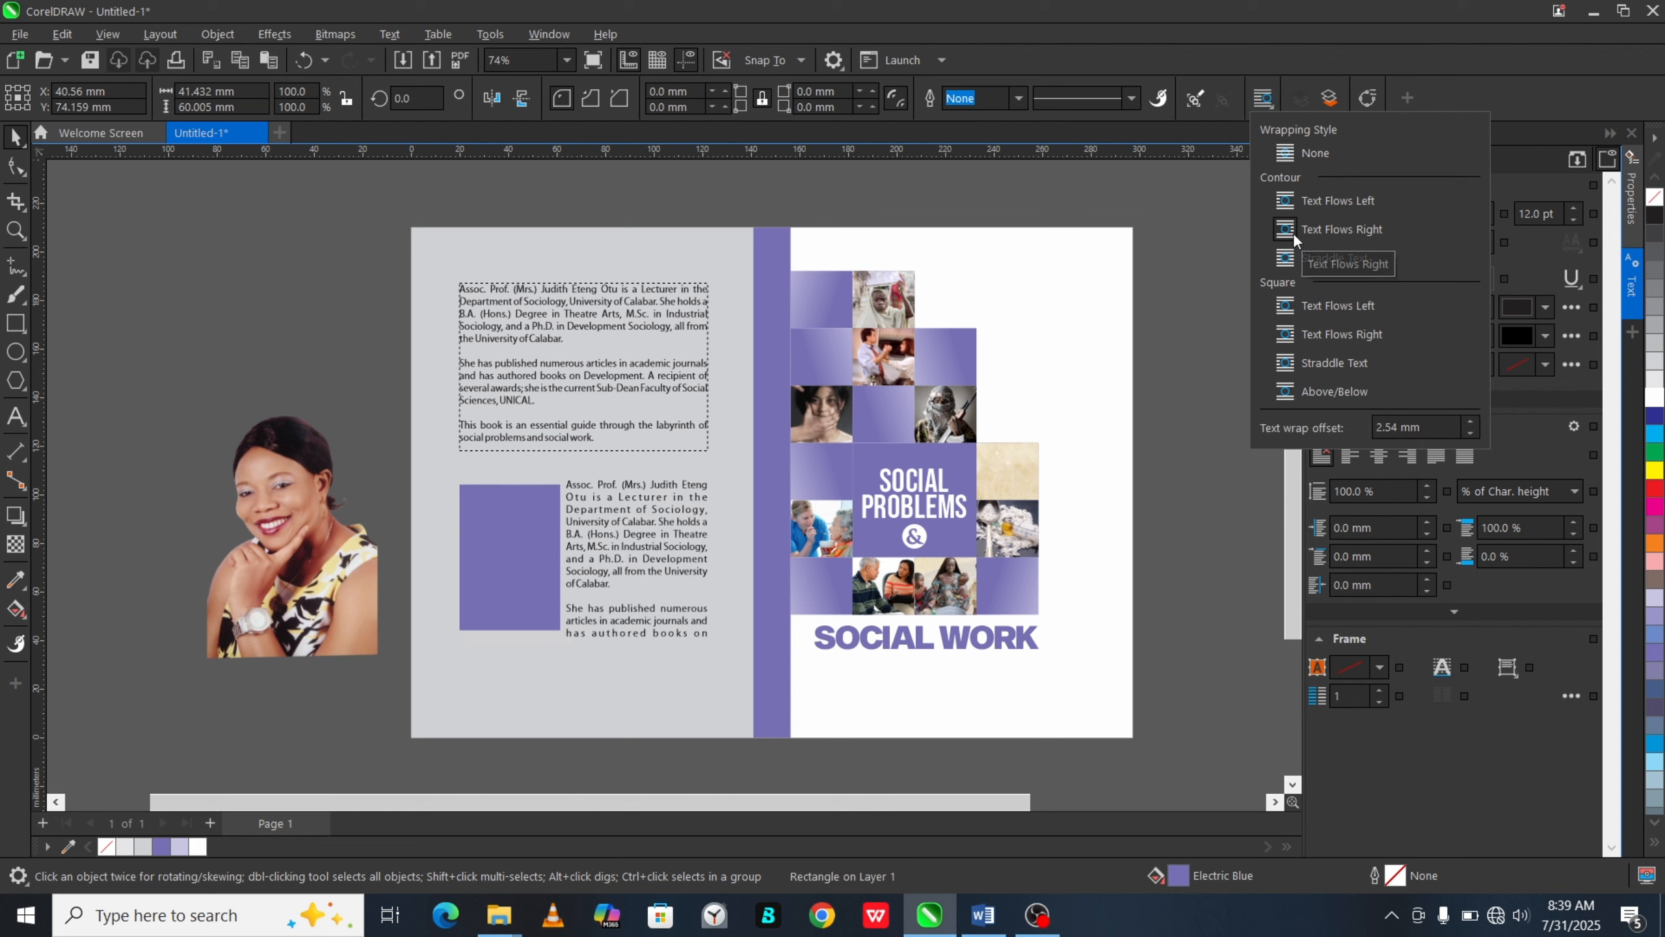
left_click(1181, 412)
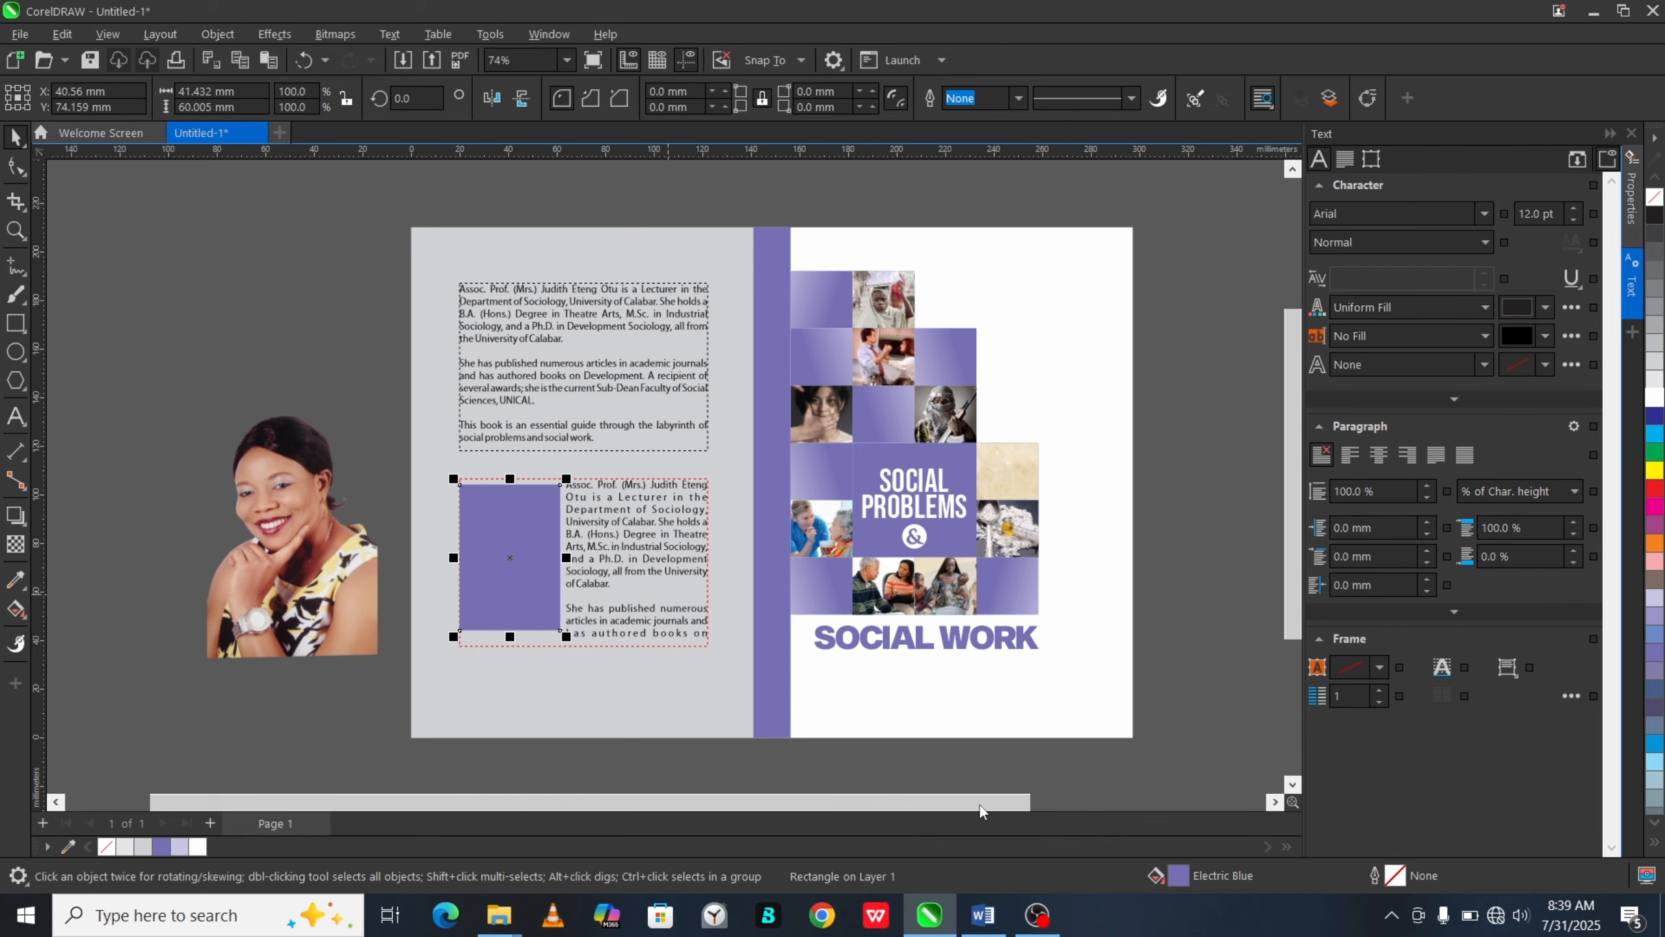
Step: Switch to Word, copy the second paragraph describing the book, and return to CorelDRAW
left_click(983, 915)
left_click(713, 489)
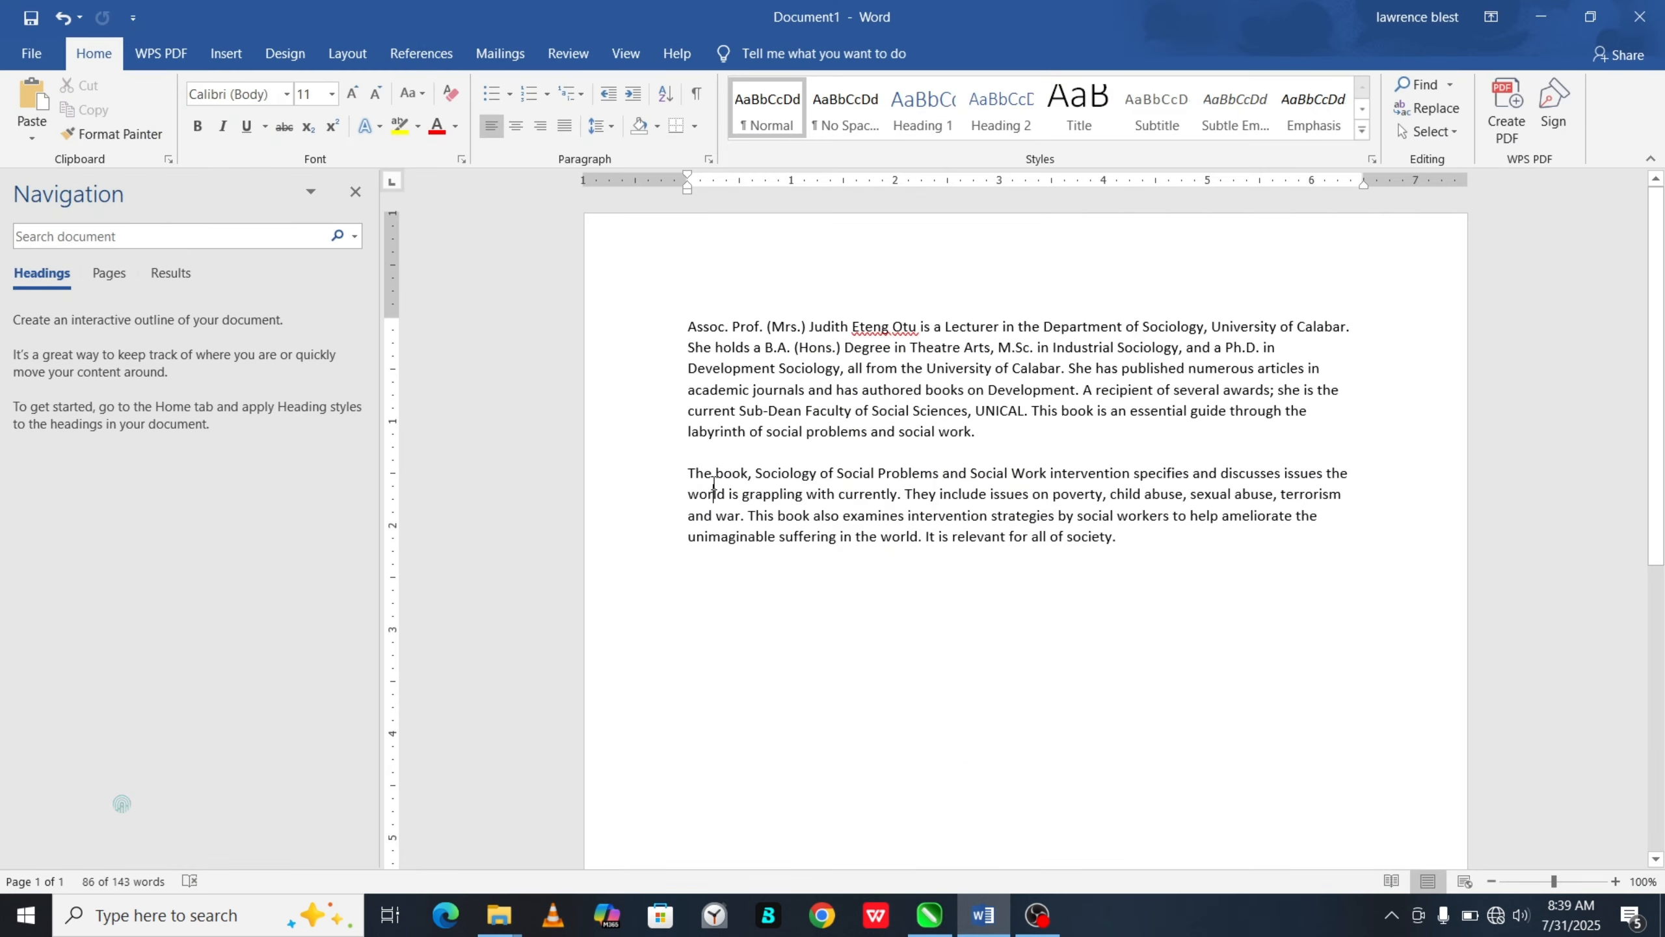
left_click_drag(687, 473, 1121, 537)
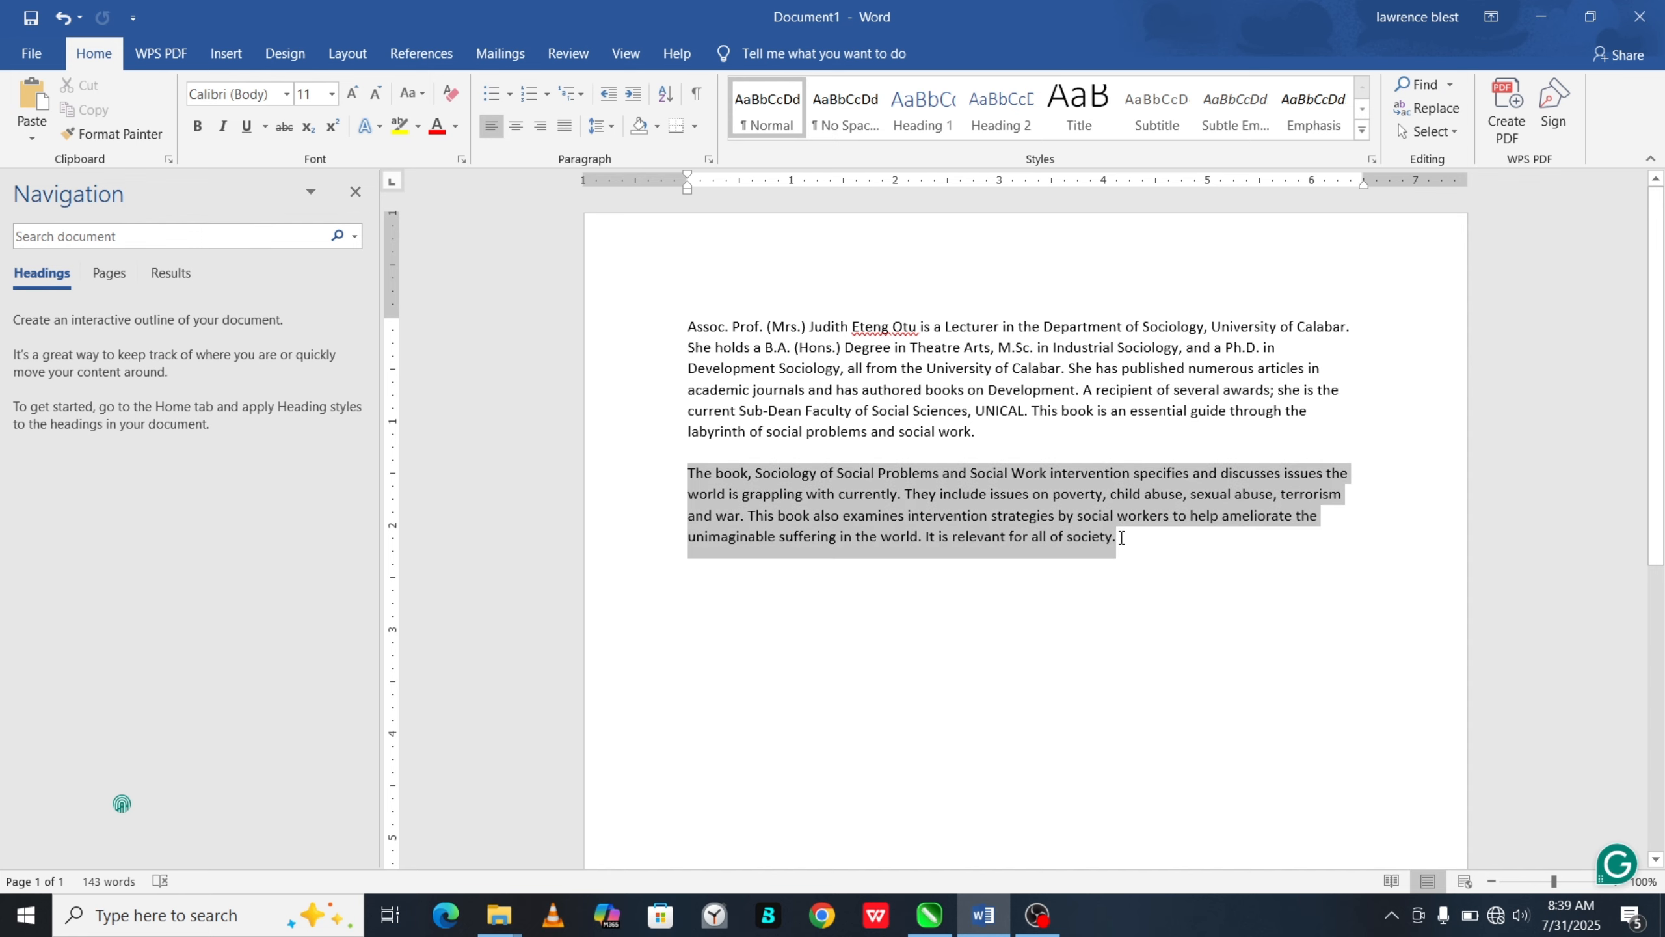
key("ctrl+c")
left_click(1541, 17)
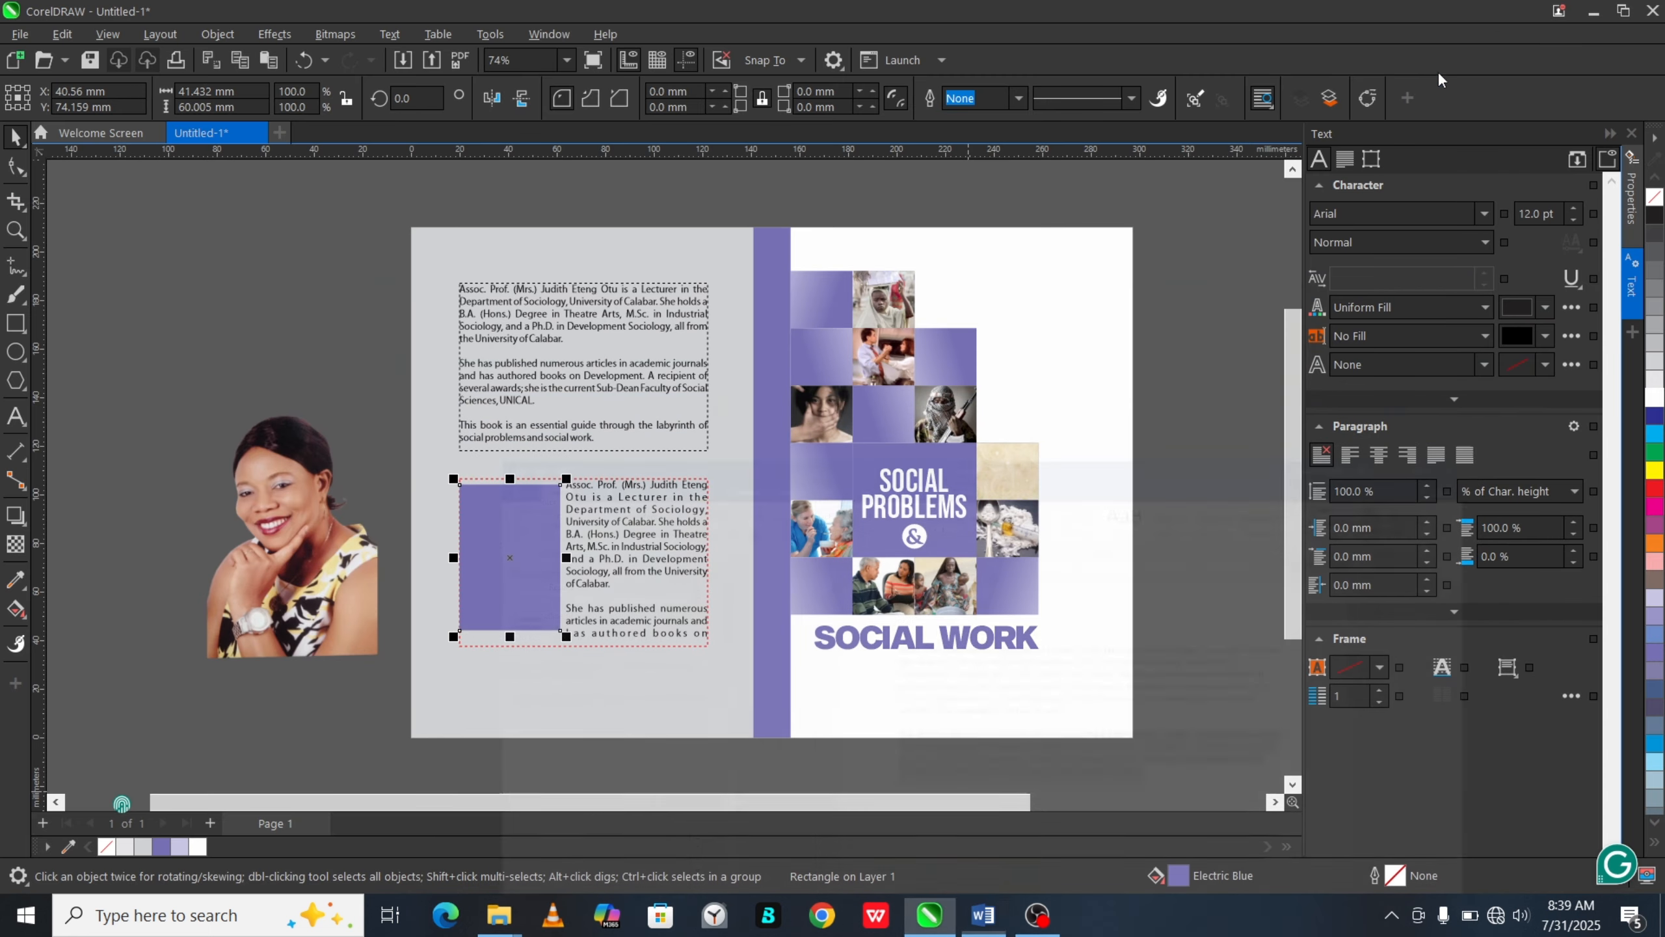
Step: Replace all text in the lower frame with the copied book description, maintaining fonts and formatting
double_click(610, 532)
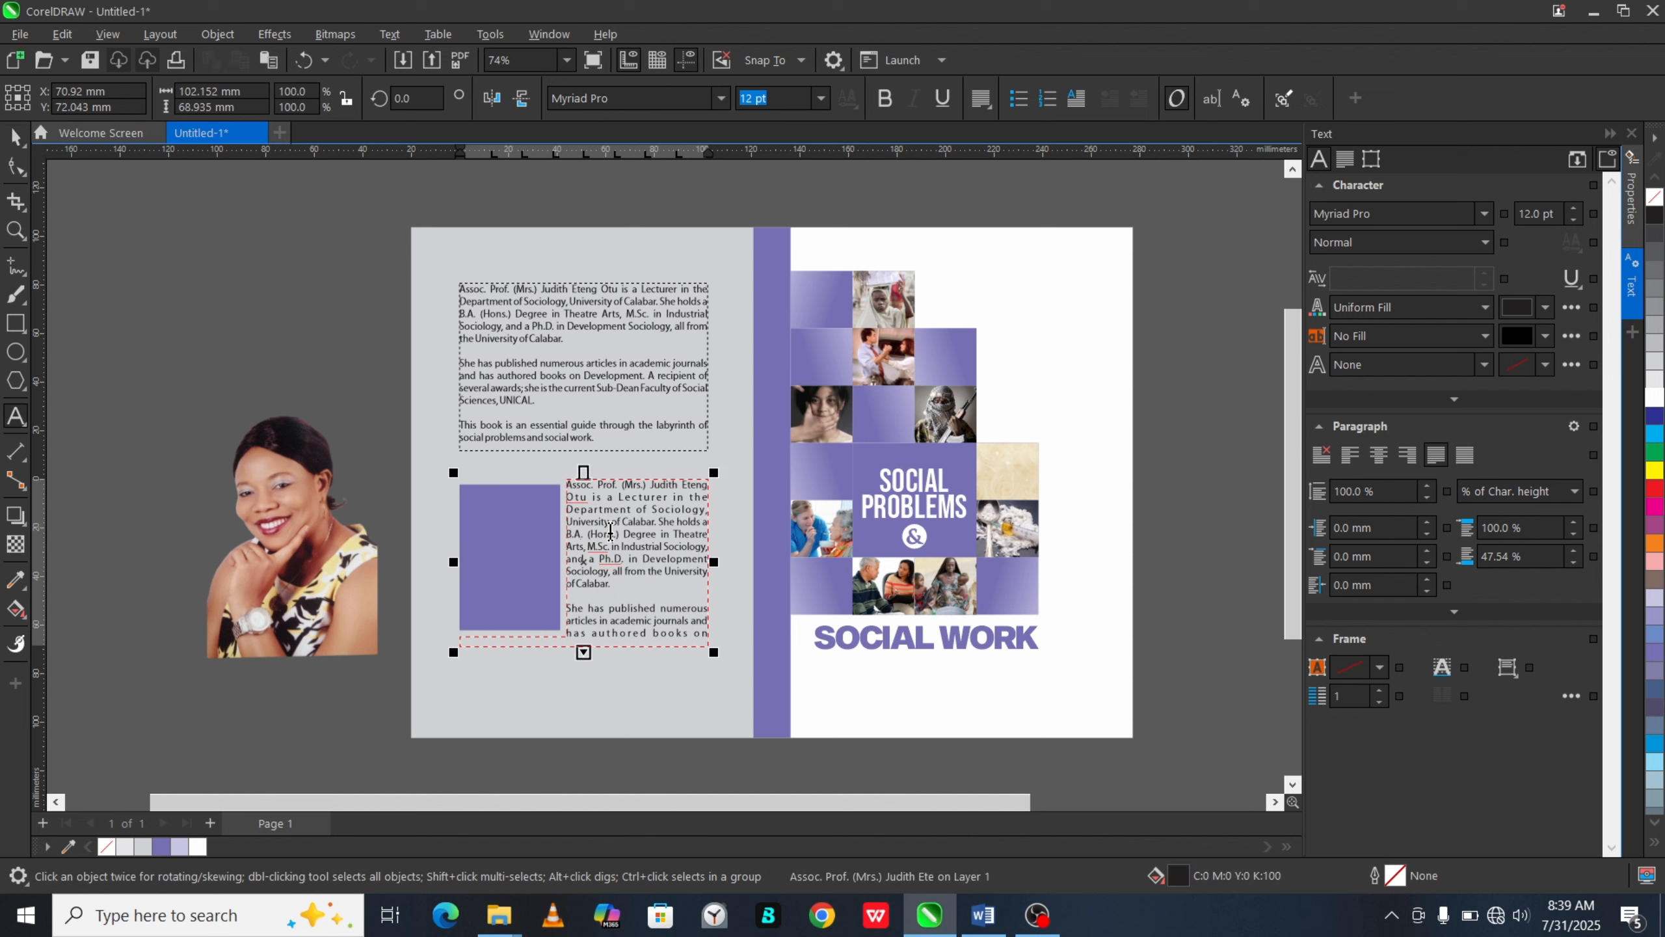
key("ctrl+a")
key("ctrl+v")
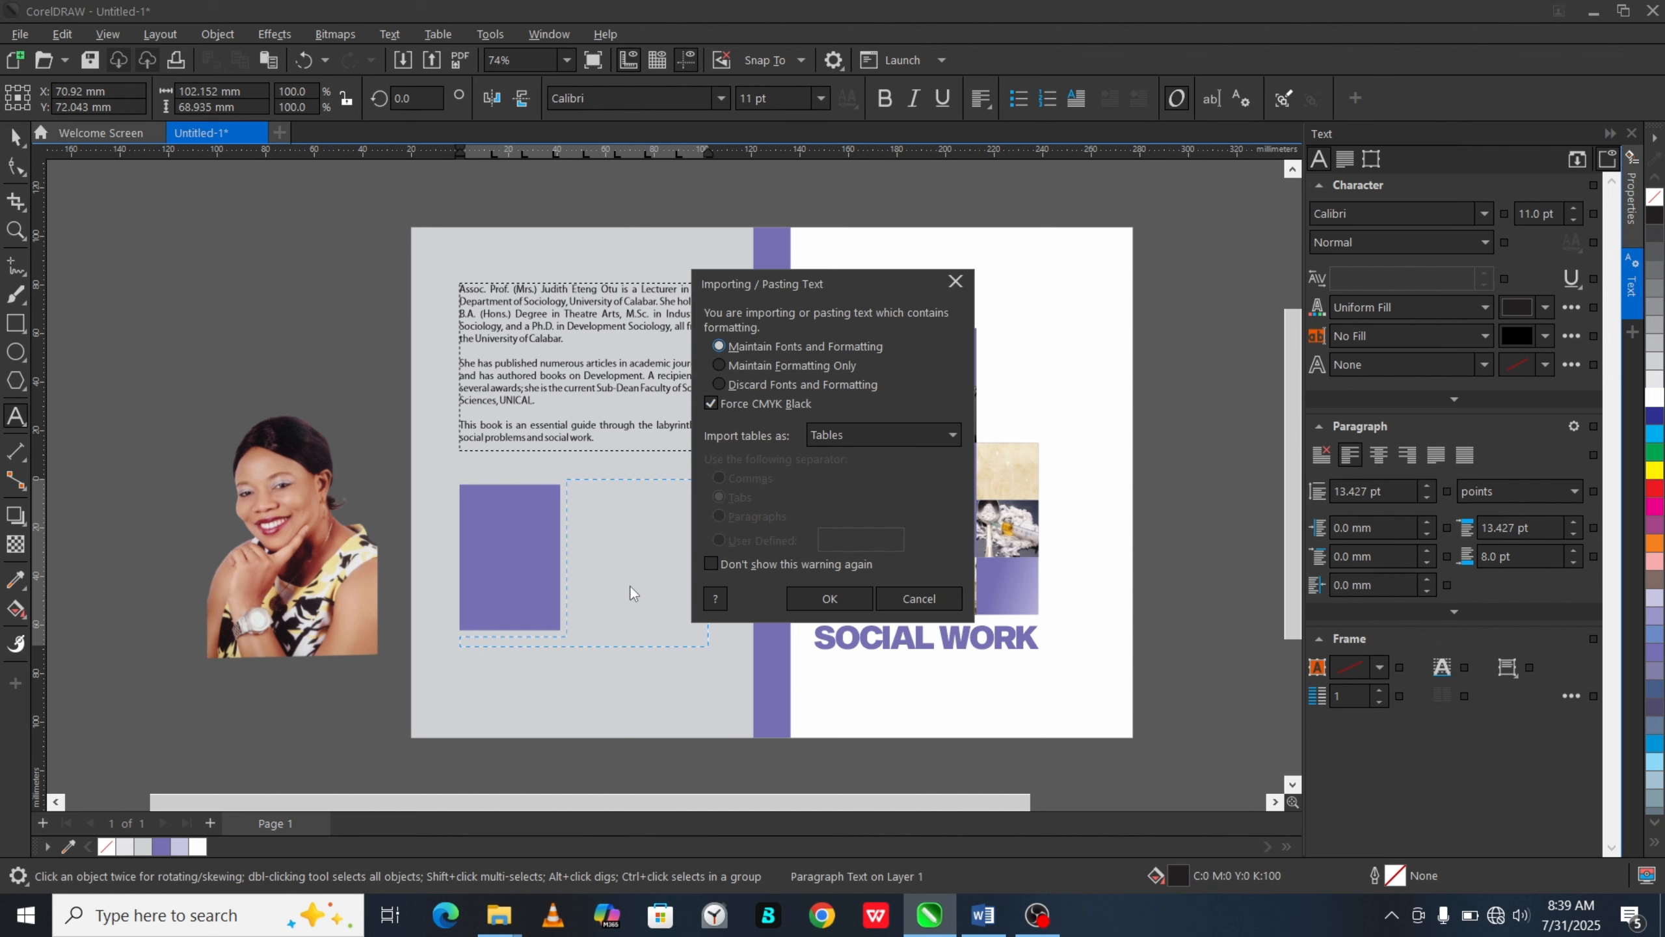
left_click(820, 598)
key("ctrl+space")
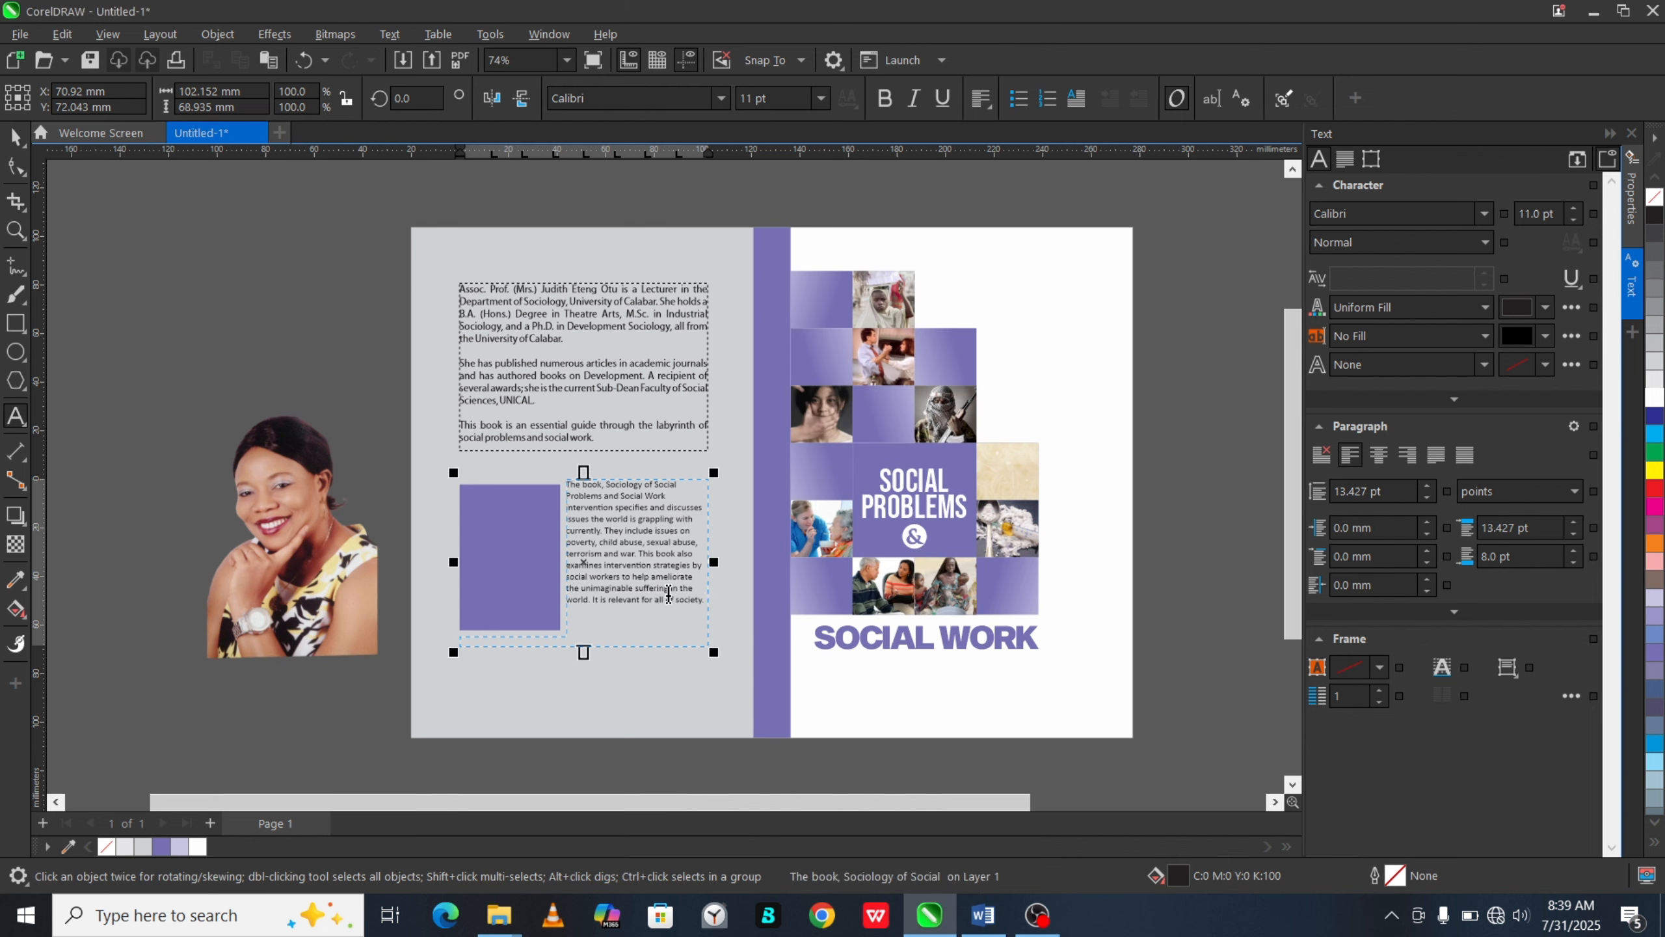
Step: Set the book description text to Myriad Pro at 12 pt
left_click(628, 104)
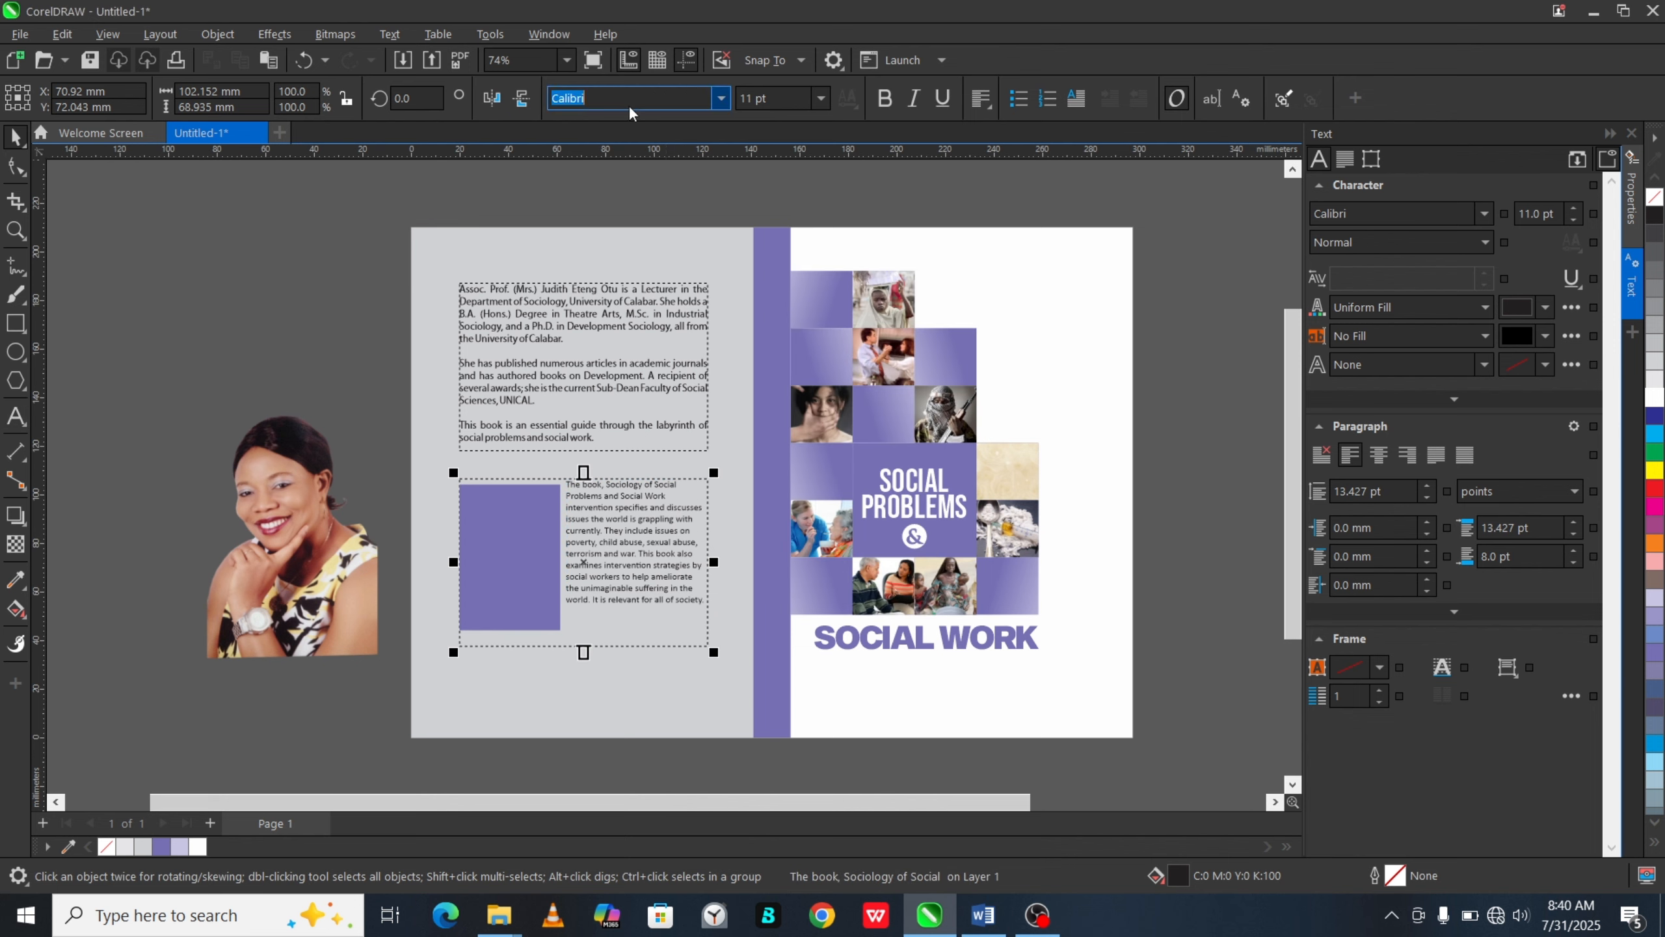
type("Myriad Pro")
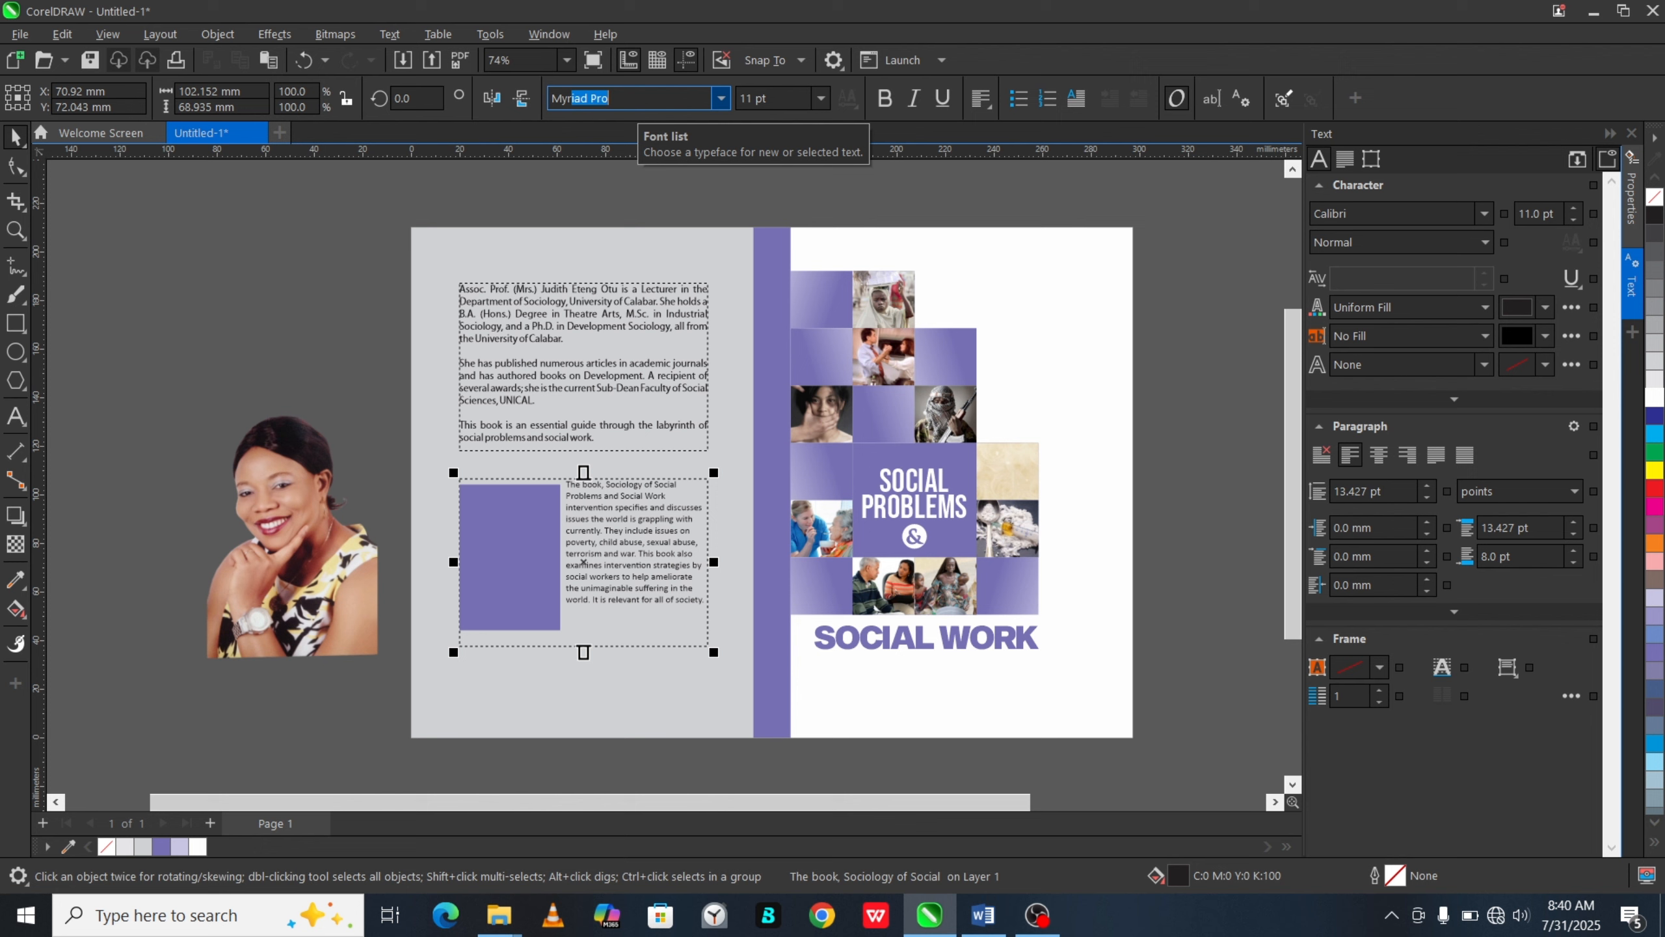
key("Return")
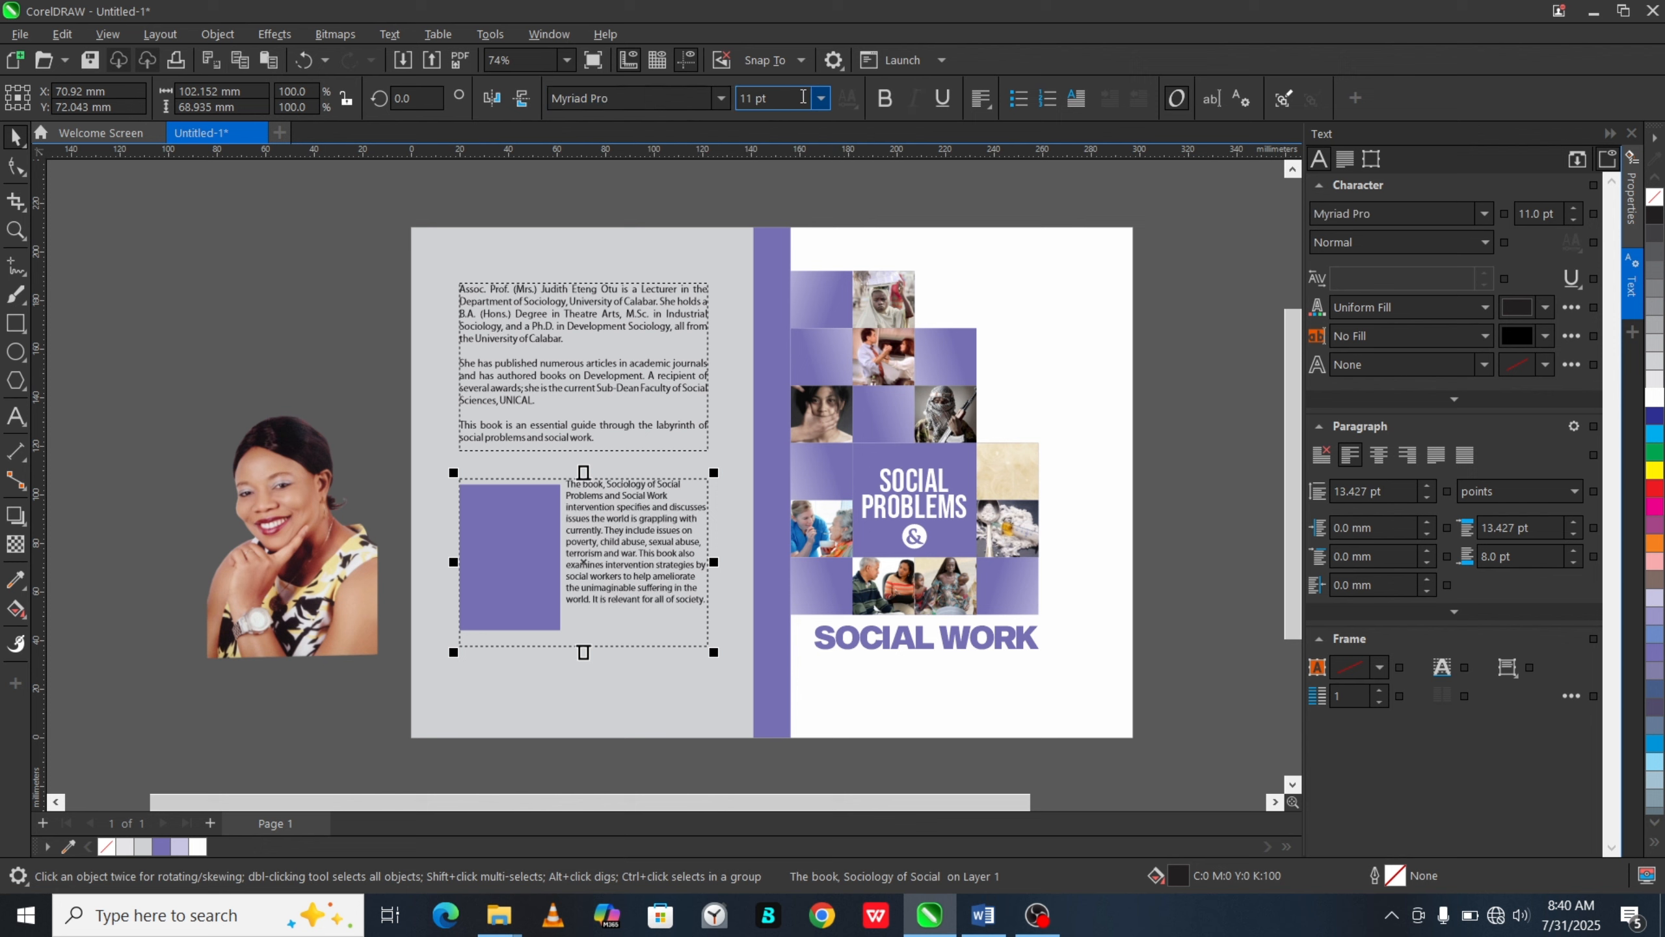
left_click(803, 96)
type("12")
key("Return")
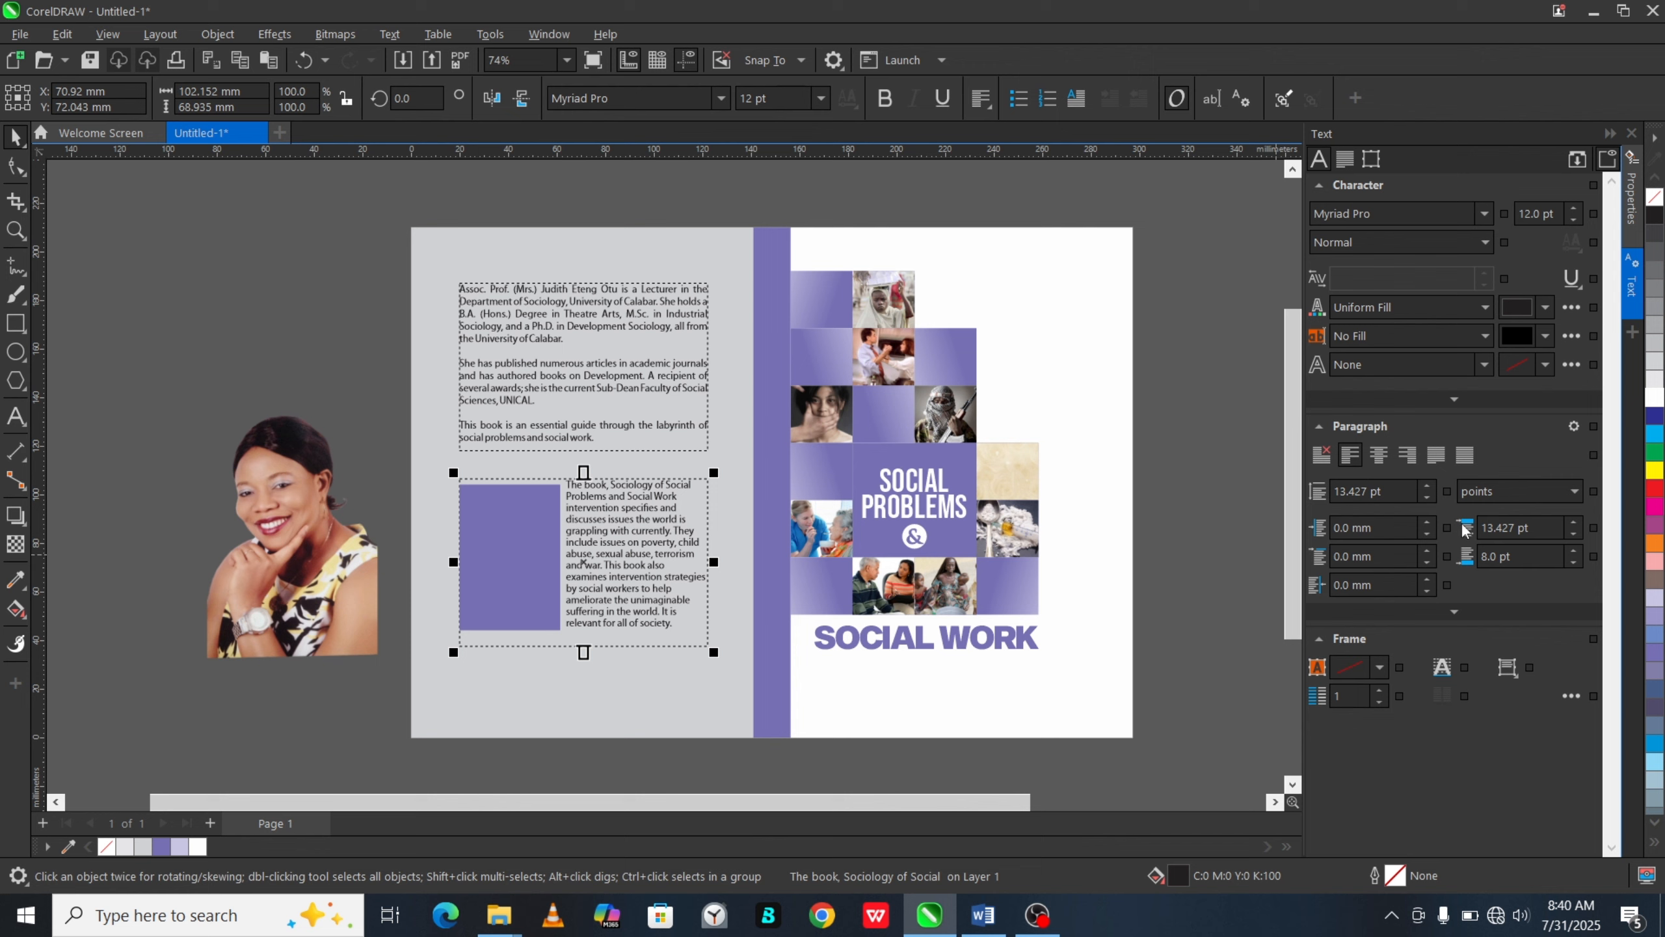
Step: Set the book description's line spacing and its spacing before paragraphs to 100% of character height
left_click(1522, 502)
left_click(1527, 520)
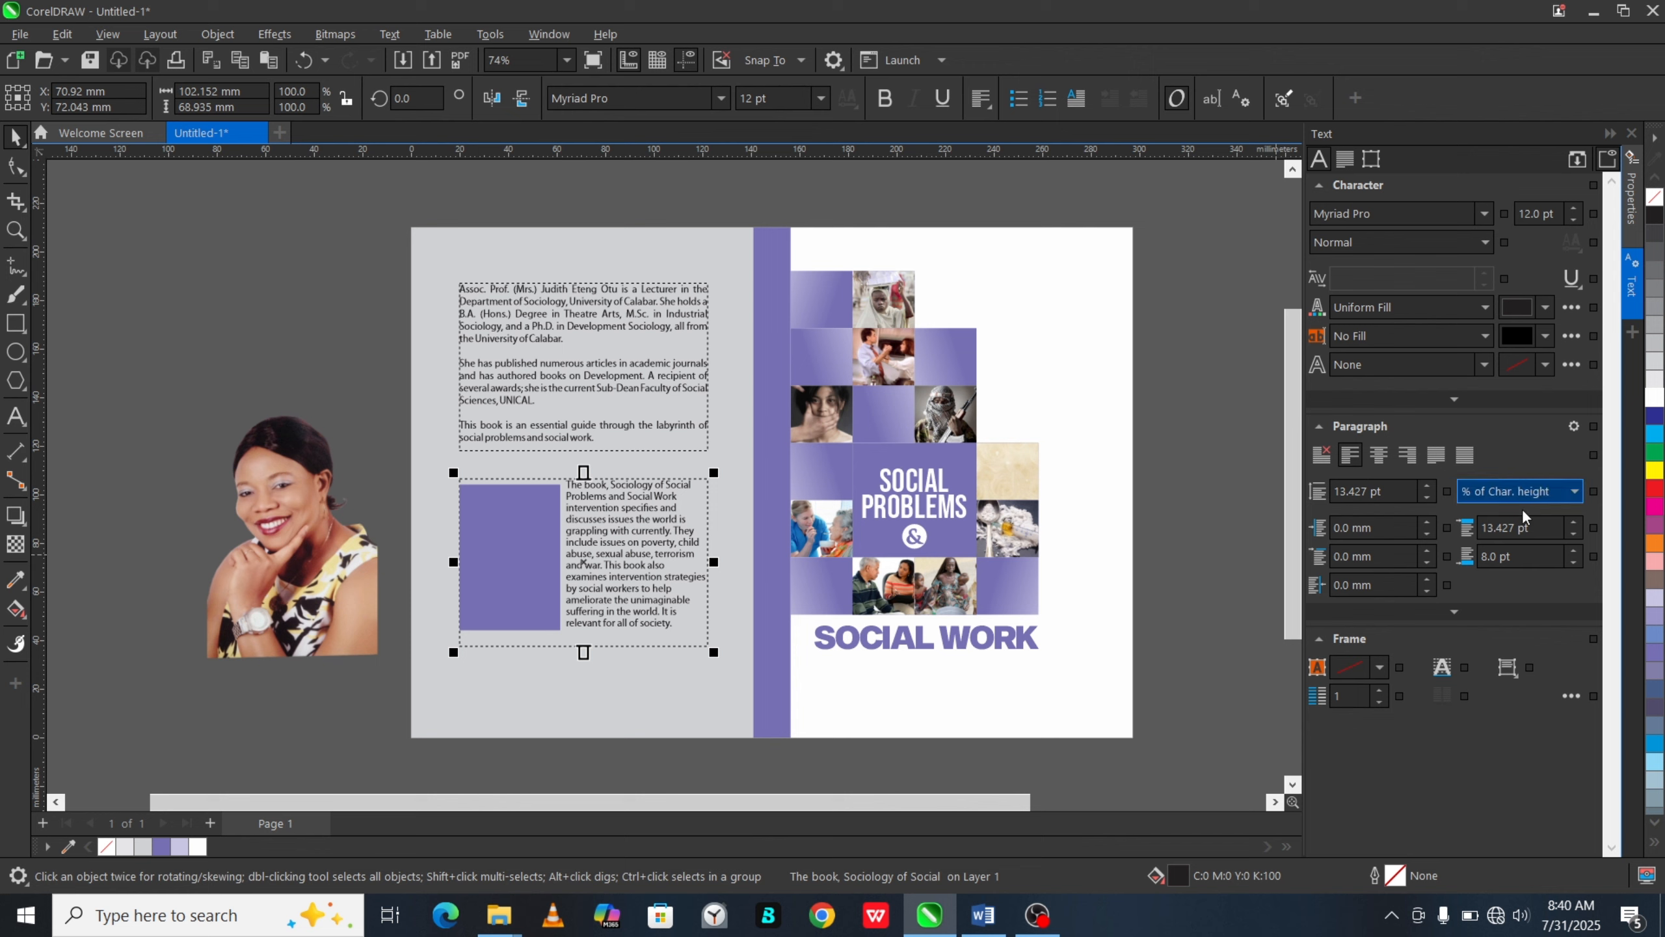
left_click(1403, 491)
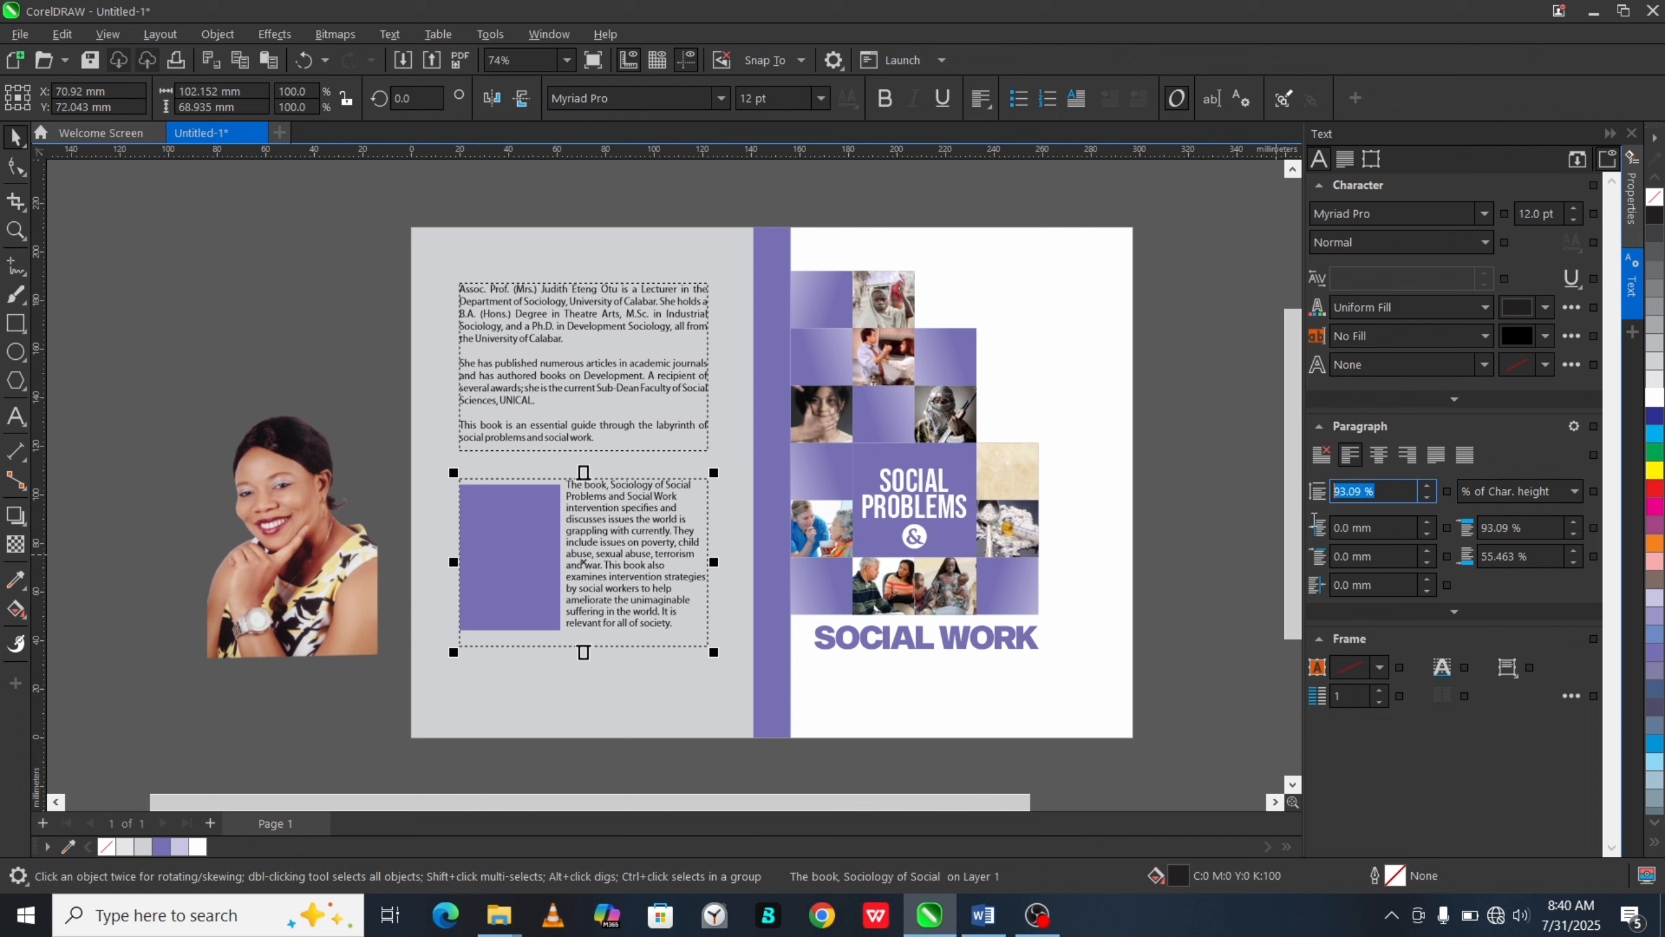
type("100")
key("Return")
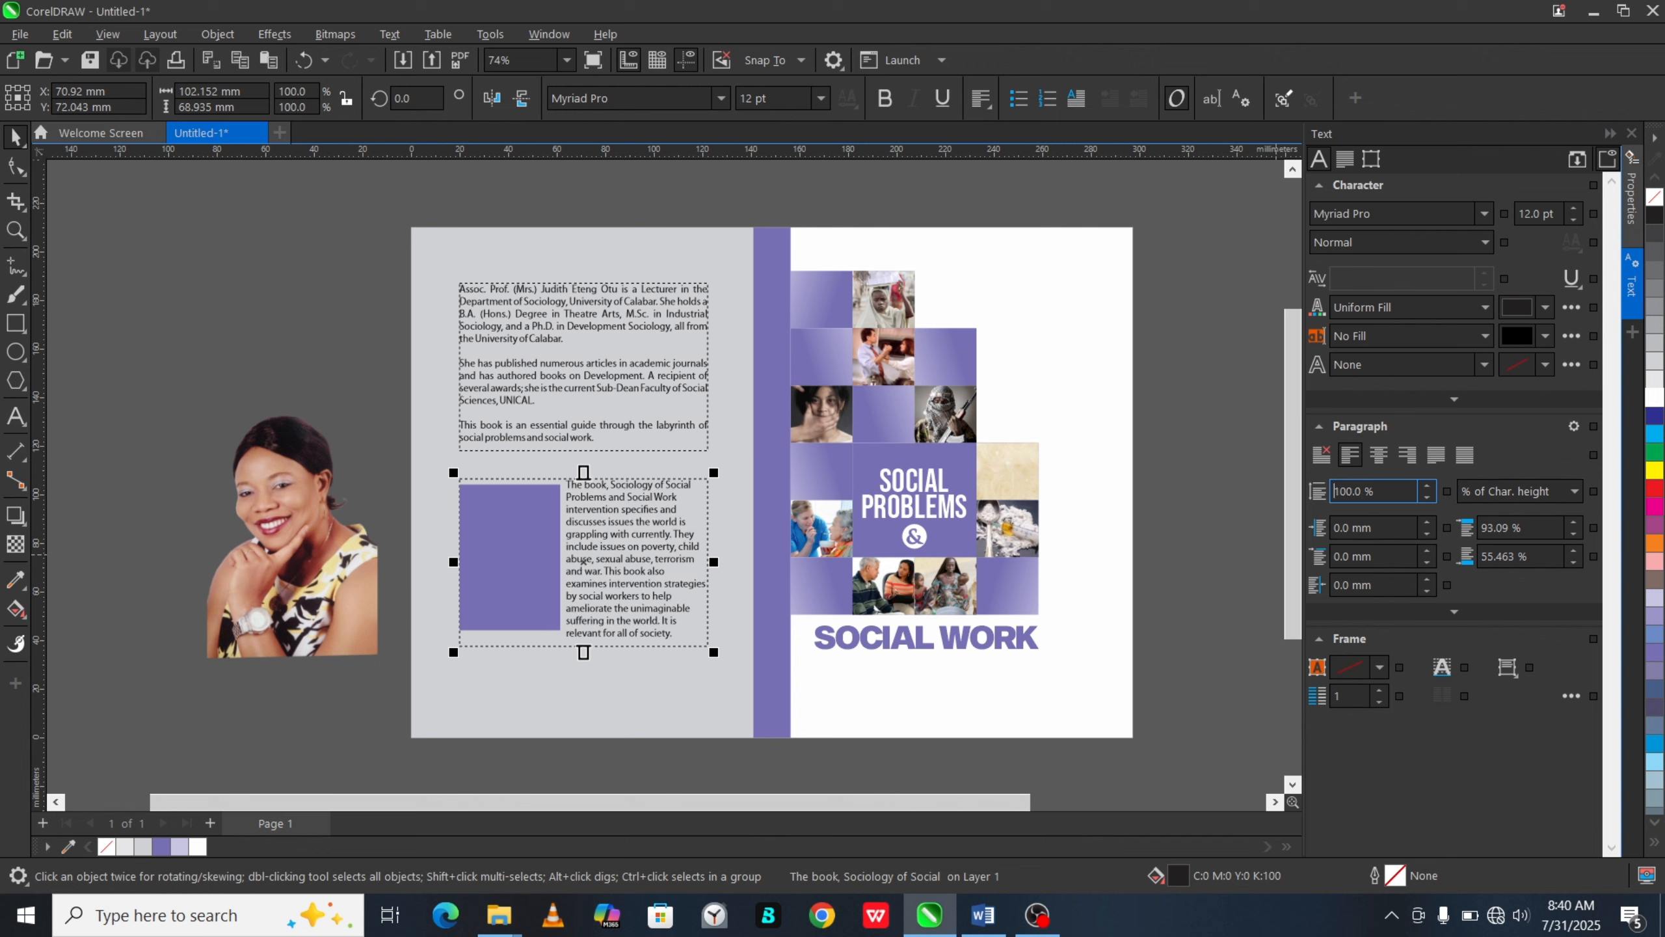
left_click_drag(1531, 528, 1452, 560)
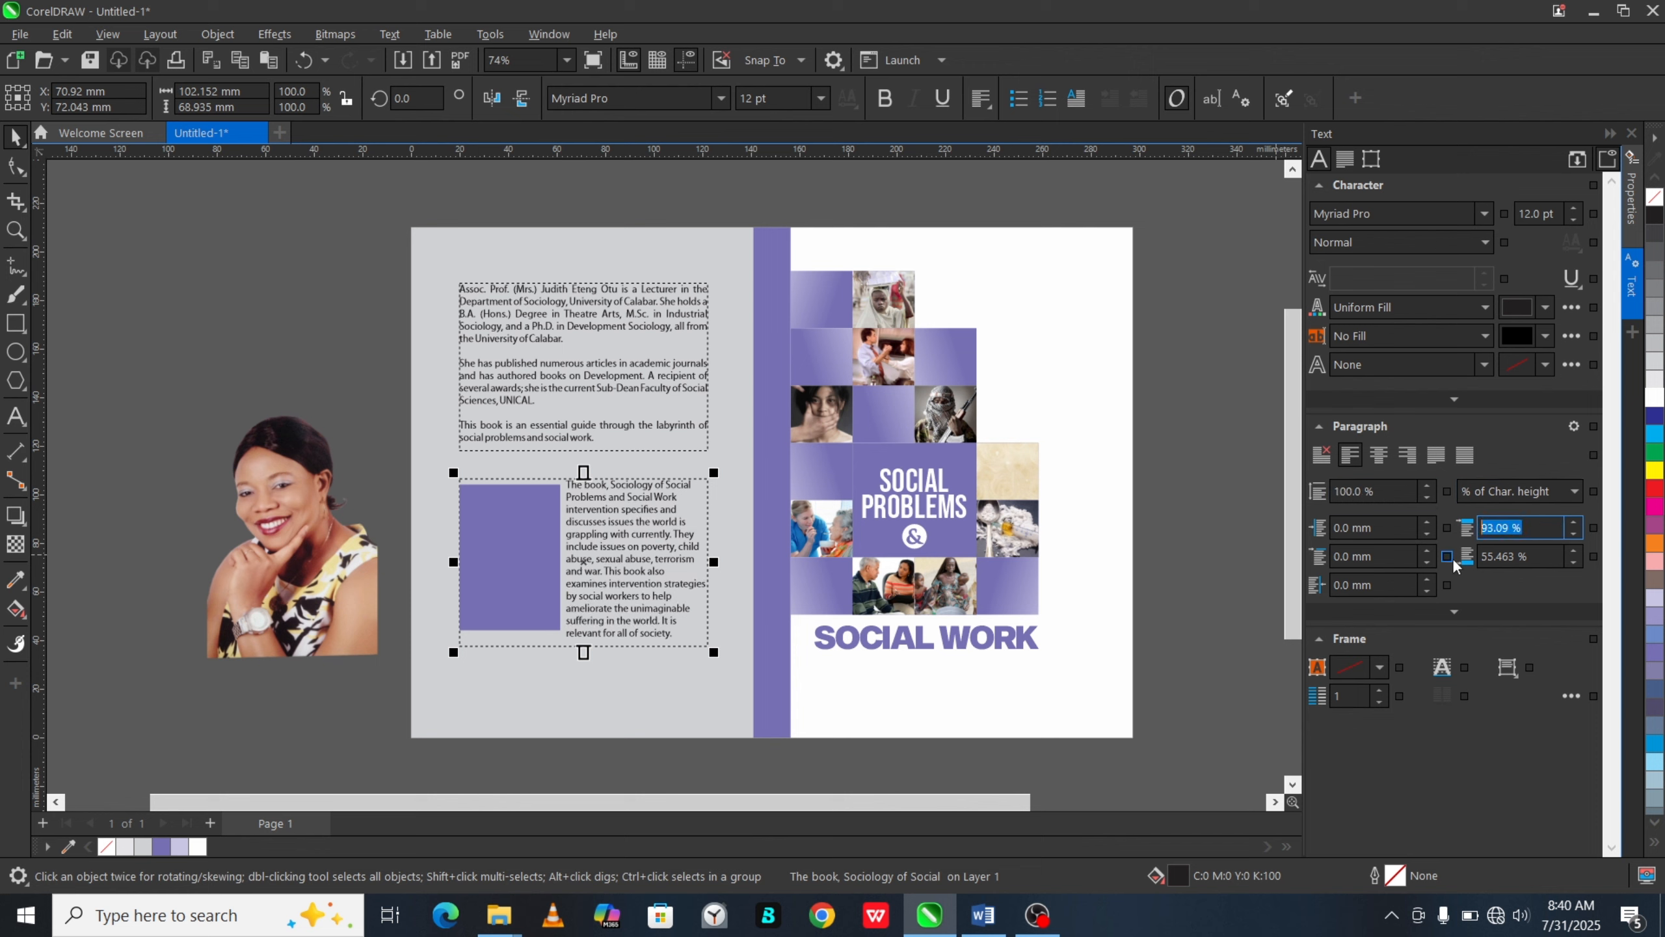
type("100")
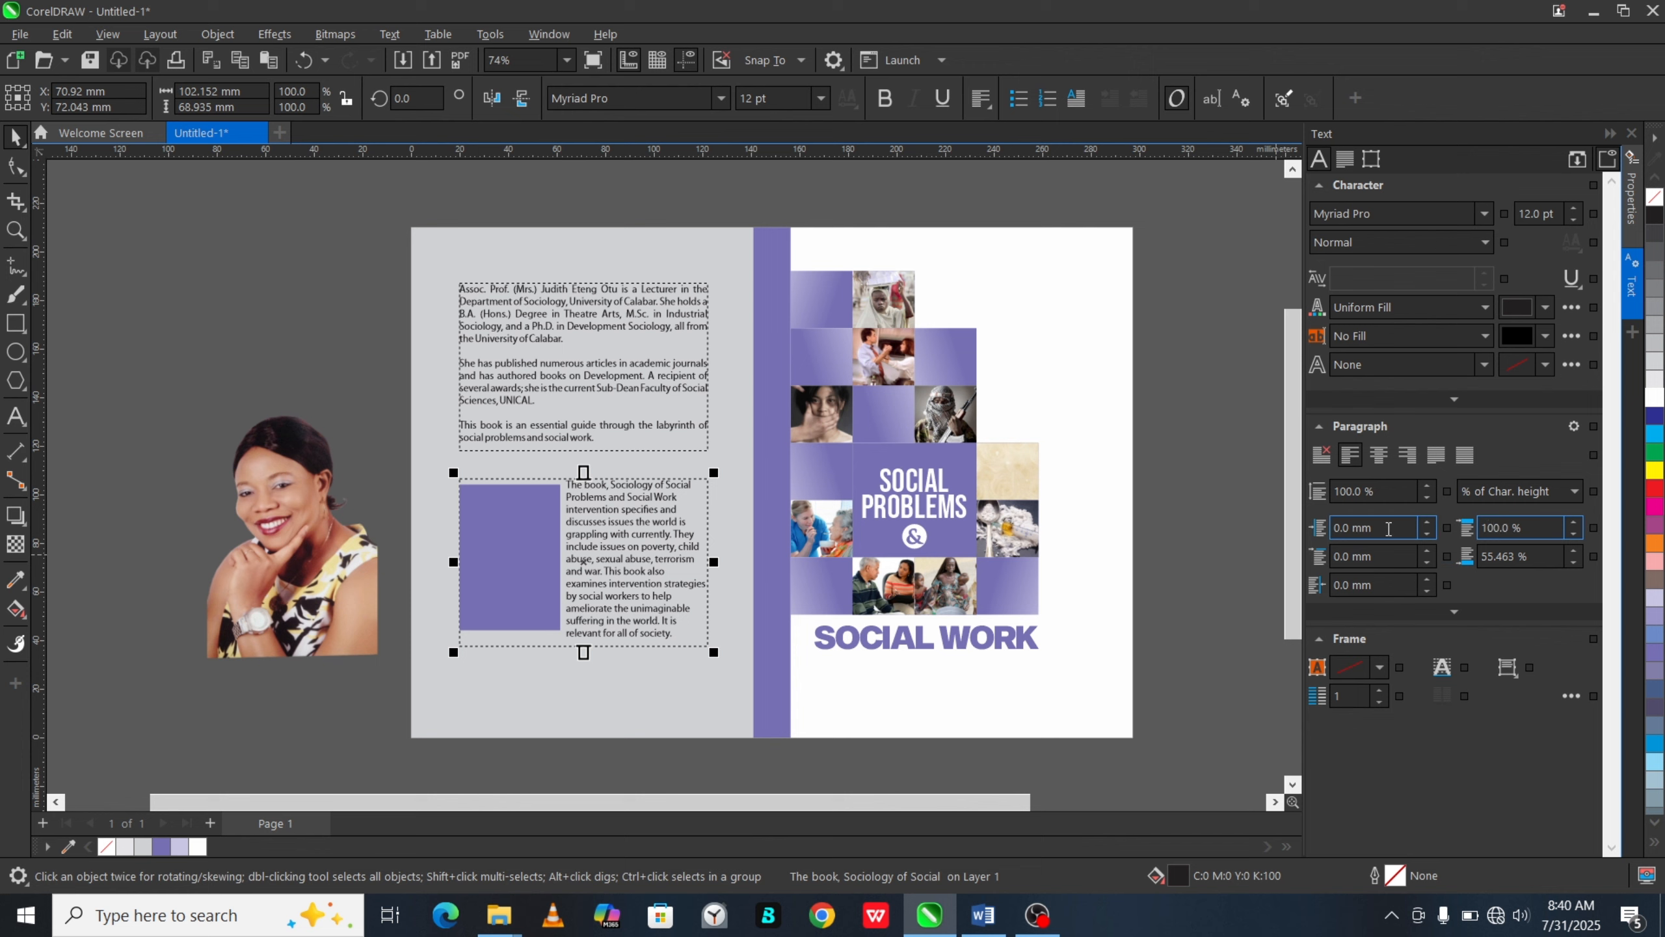
Step: Fully justify the book description text and deselect its frame
left_click(981, 98)
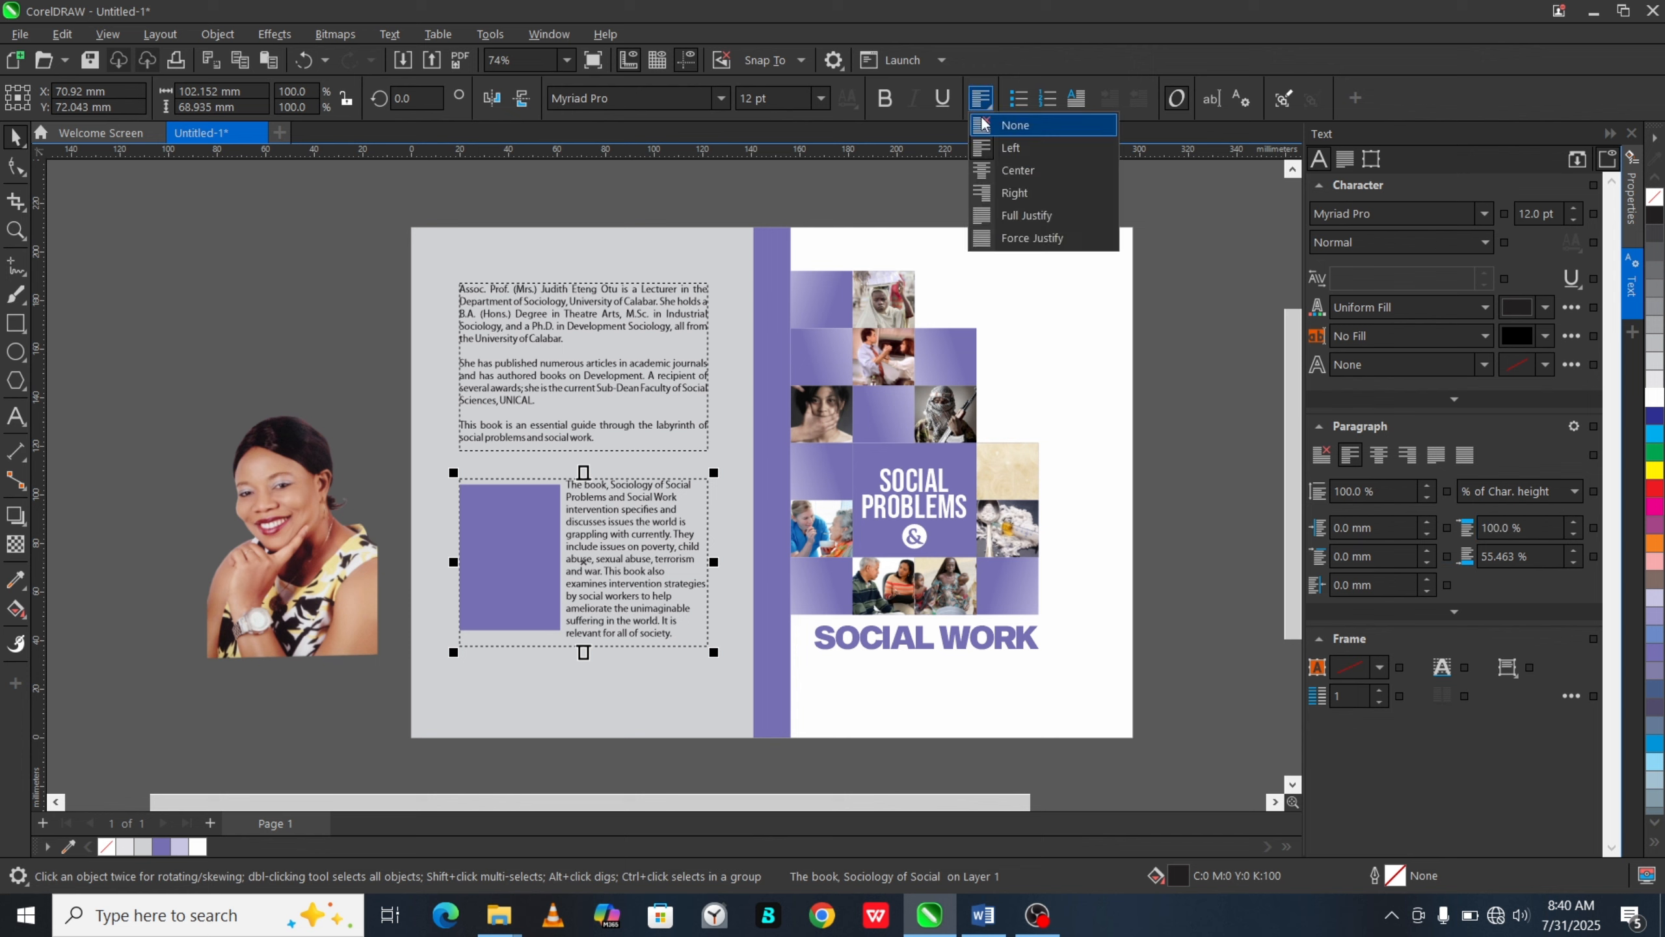
left_click(993, 214)
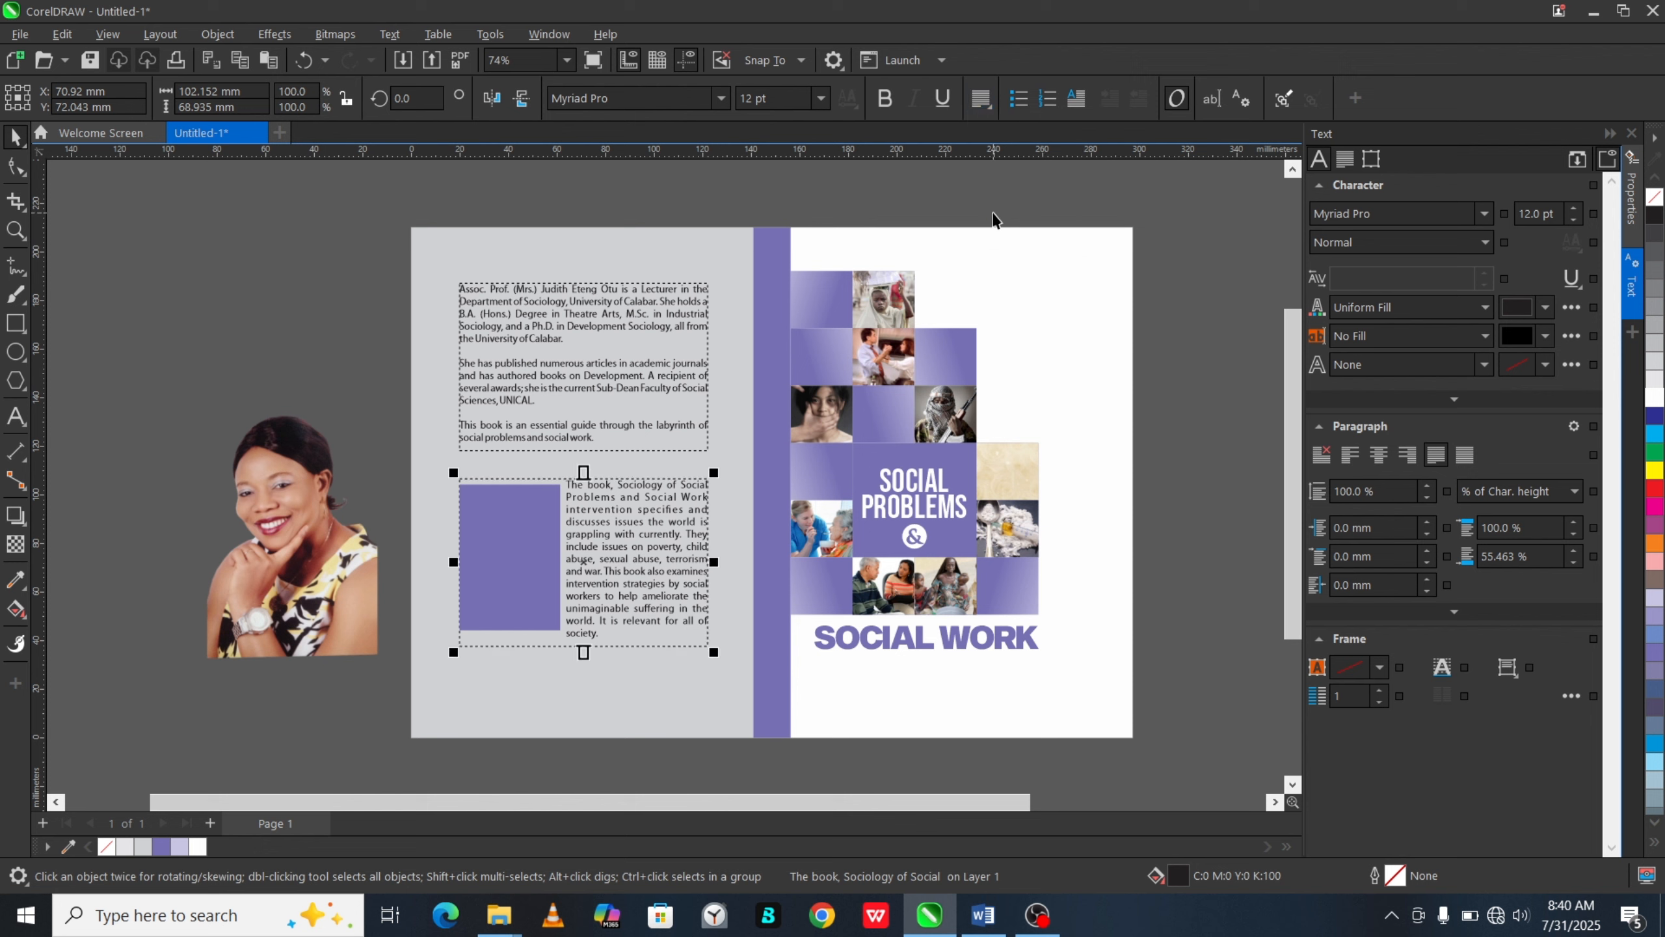
left_click(193, 330)
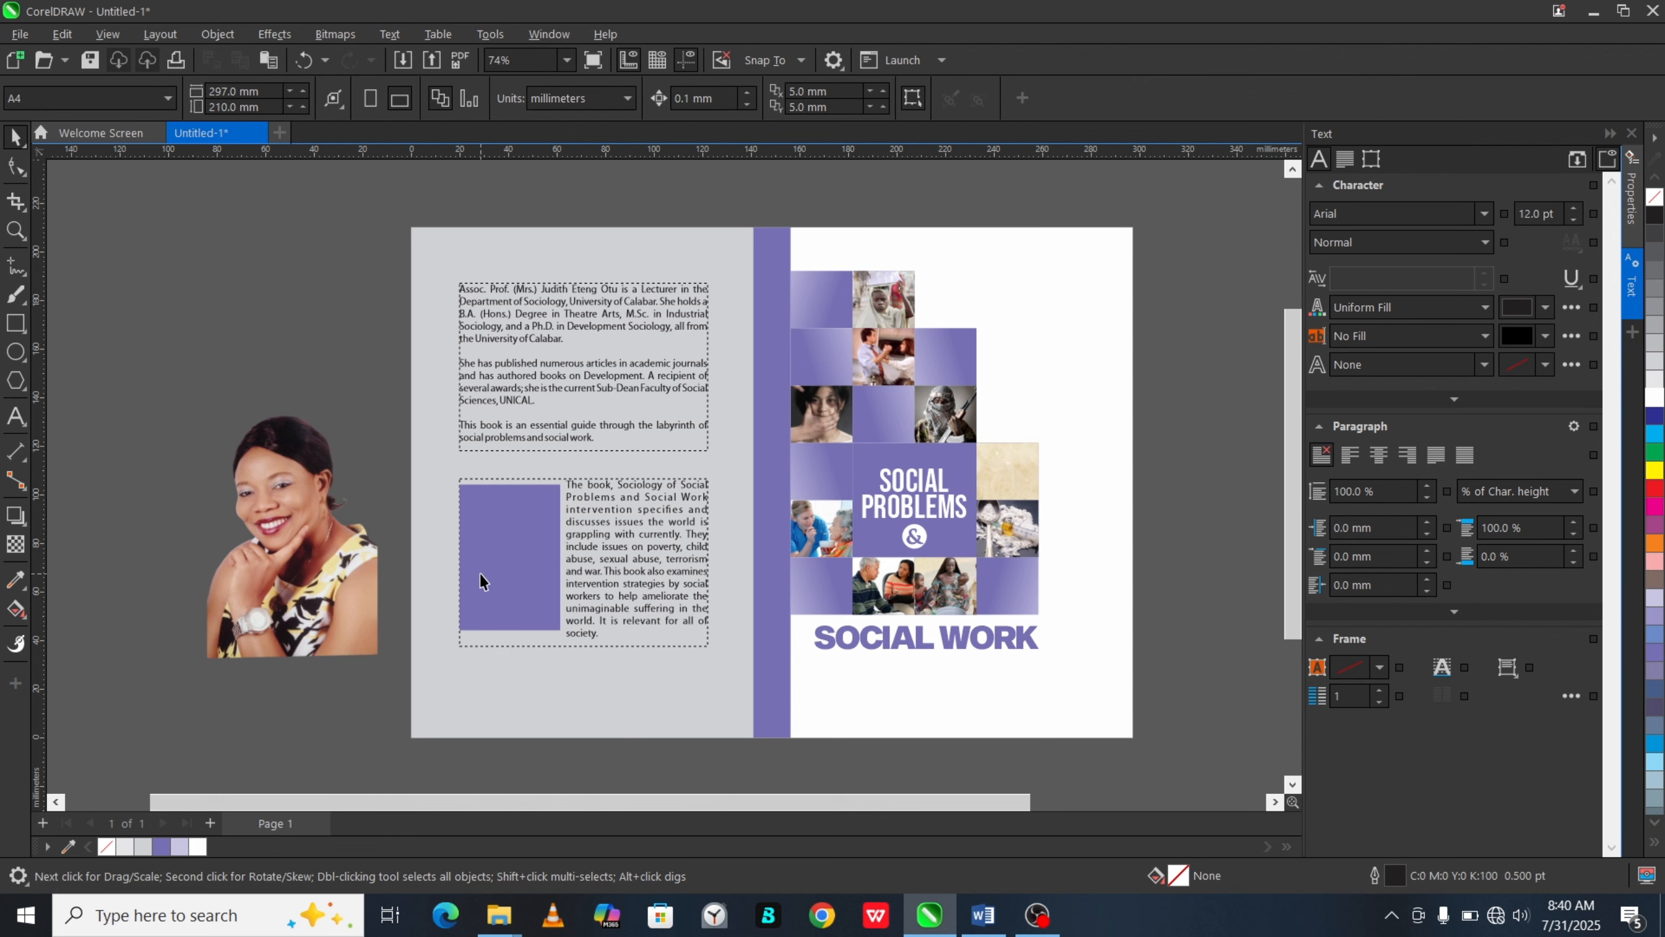
Step: PowerClip the author's portrait into the purple rectangle beside the lower text and scale it to about 43 × 62 mm
left_click_drag(368, 453, 240, 456)
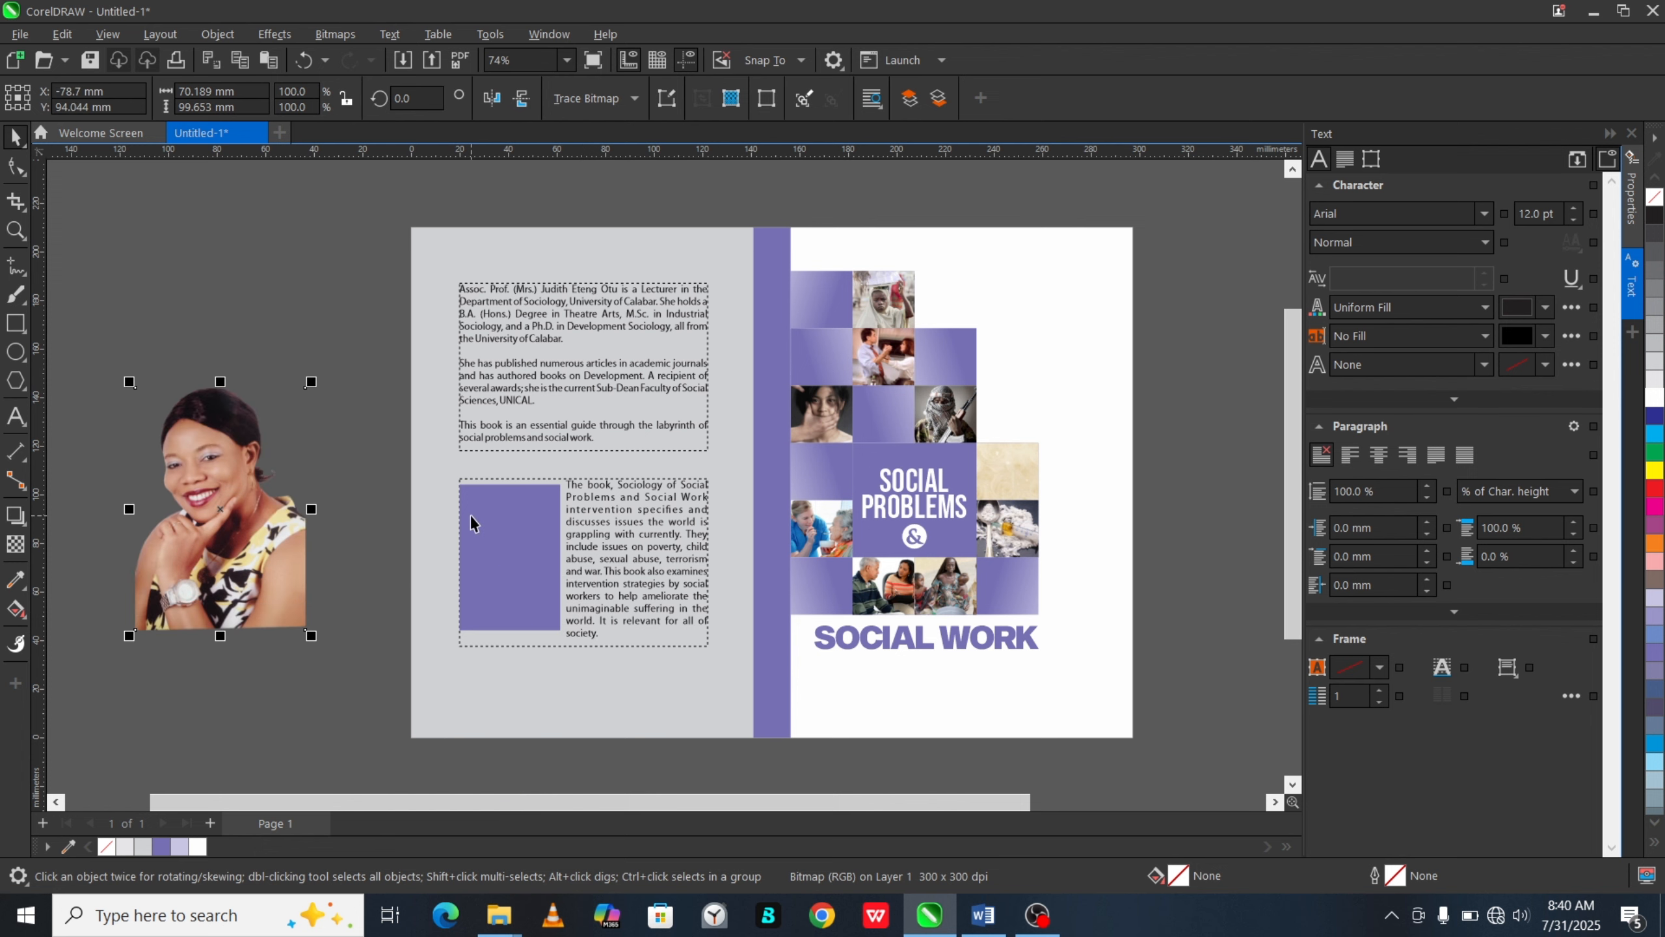
left_click_drag(385, 454, 605, 639)
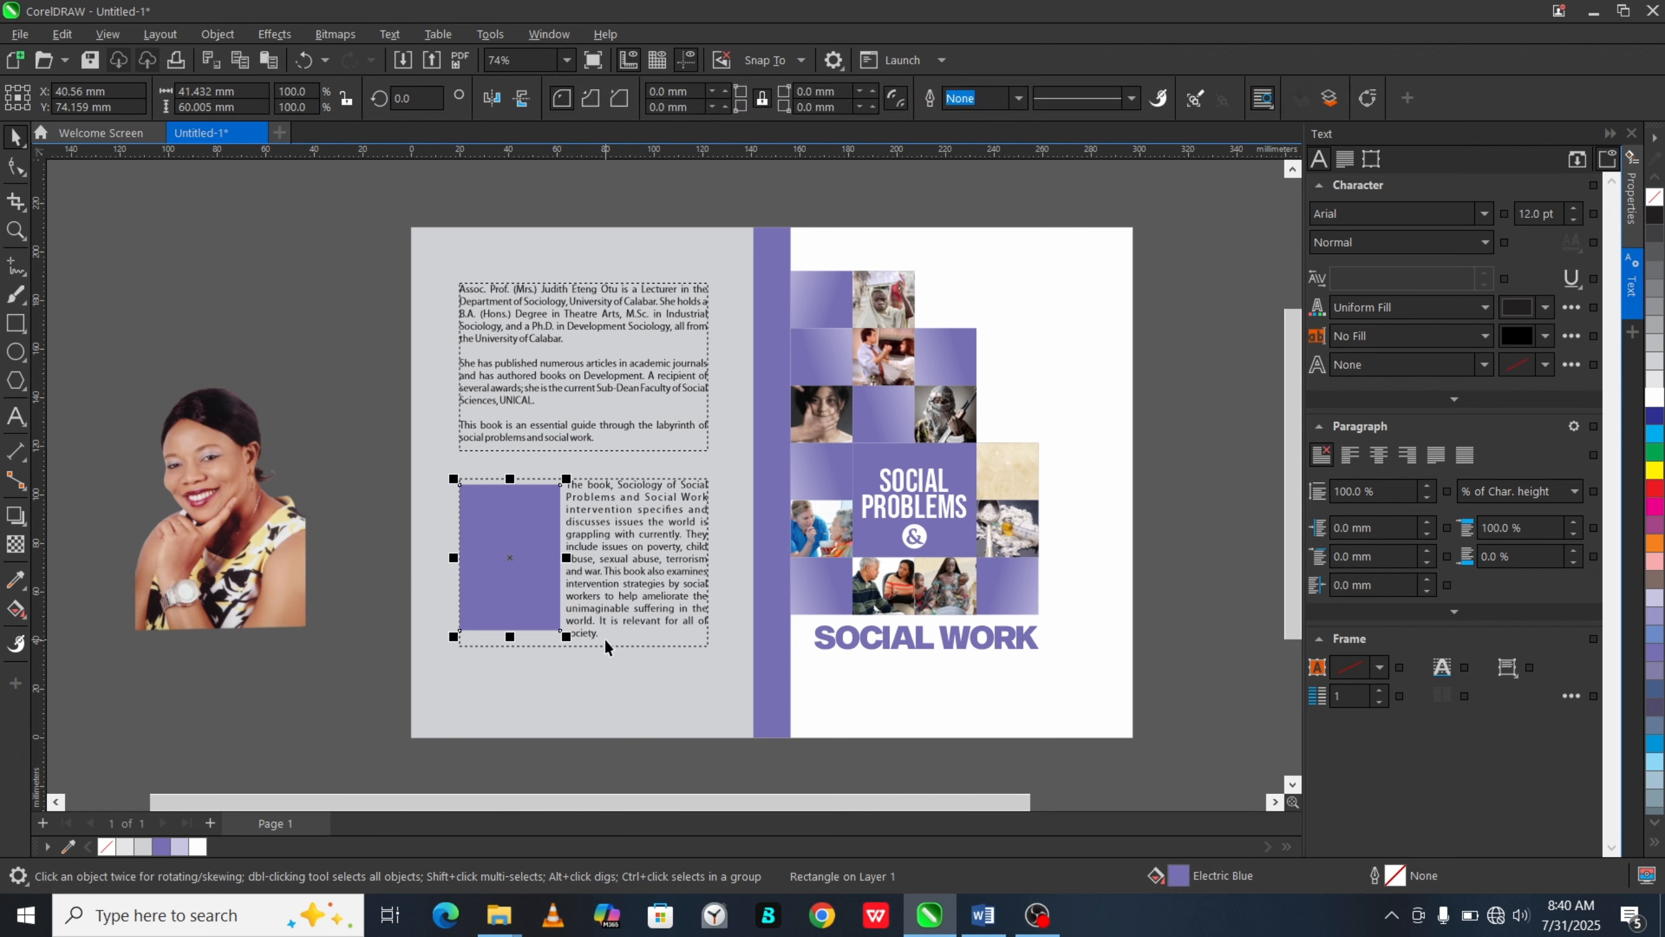
left_click(189, 459)
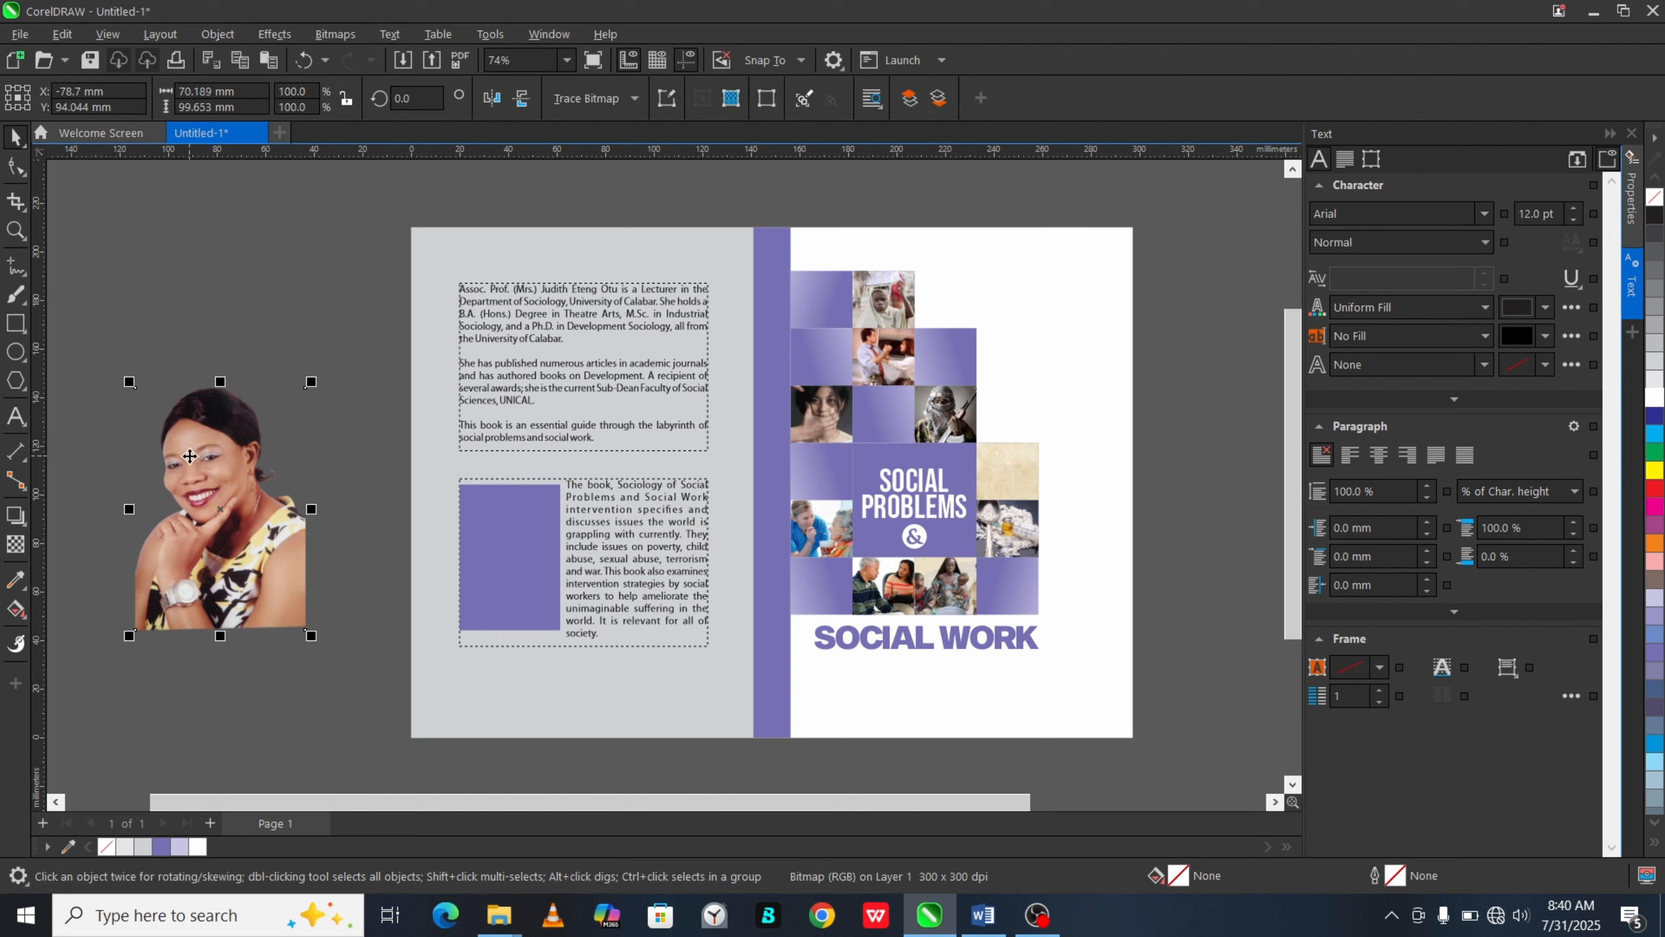
right_click(189, 456)
left_click(261, 589)
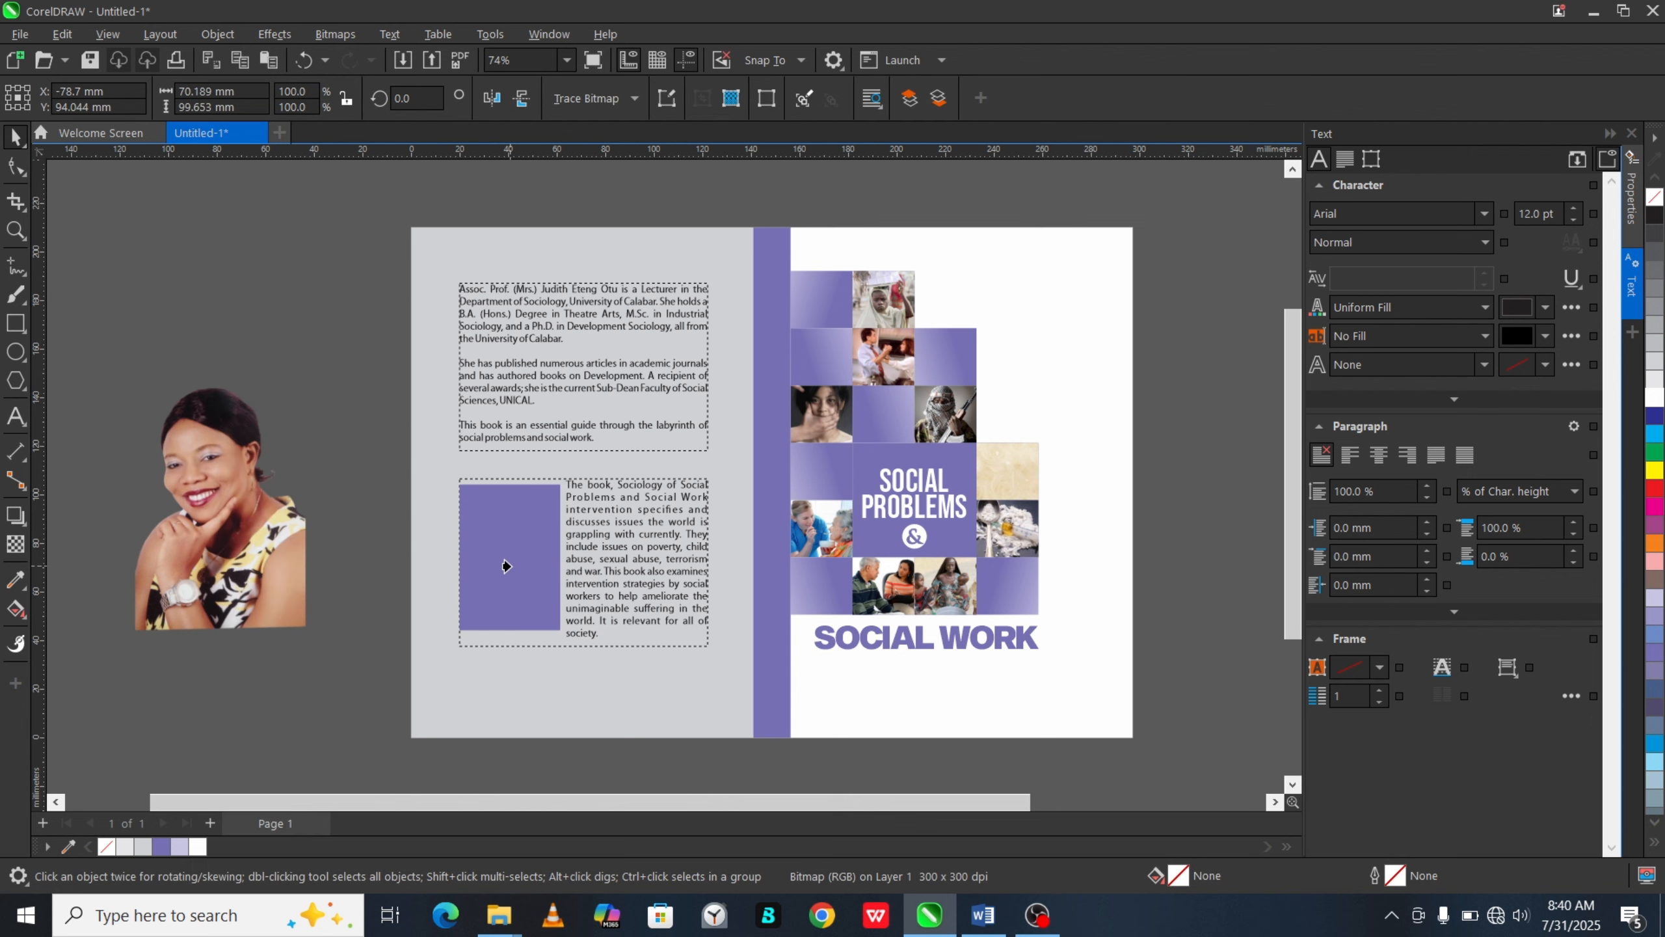
left_click(496, 555)
left_click(498, 554, "ctrl")
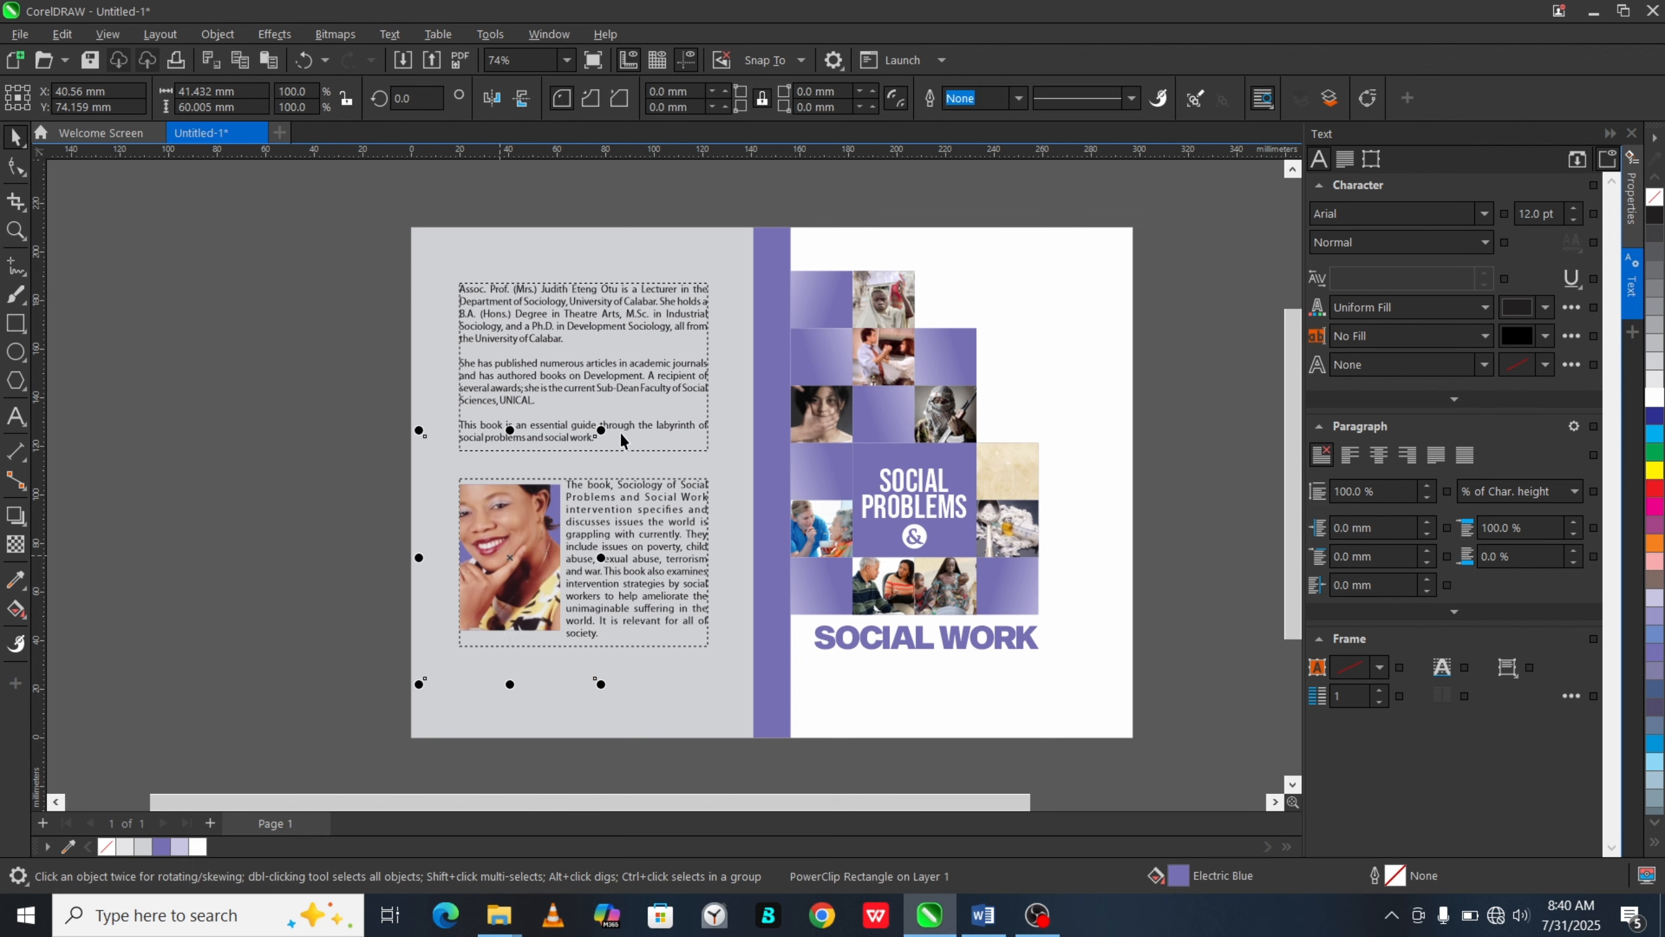
left_click_drag(600, 430, 588, 476)
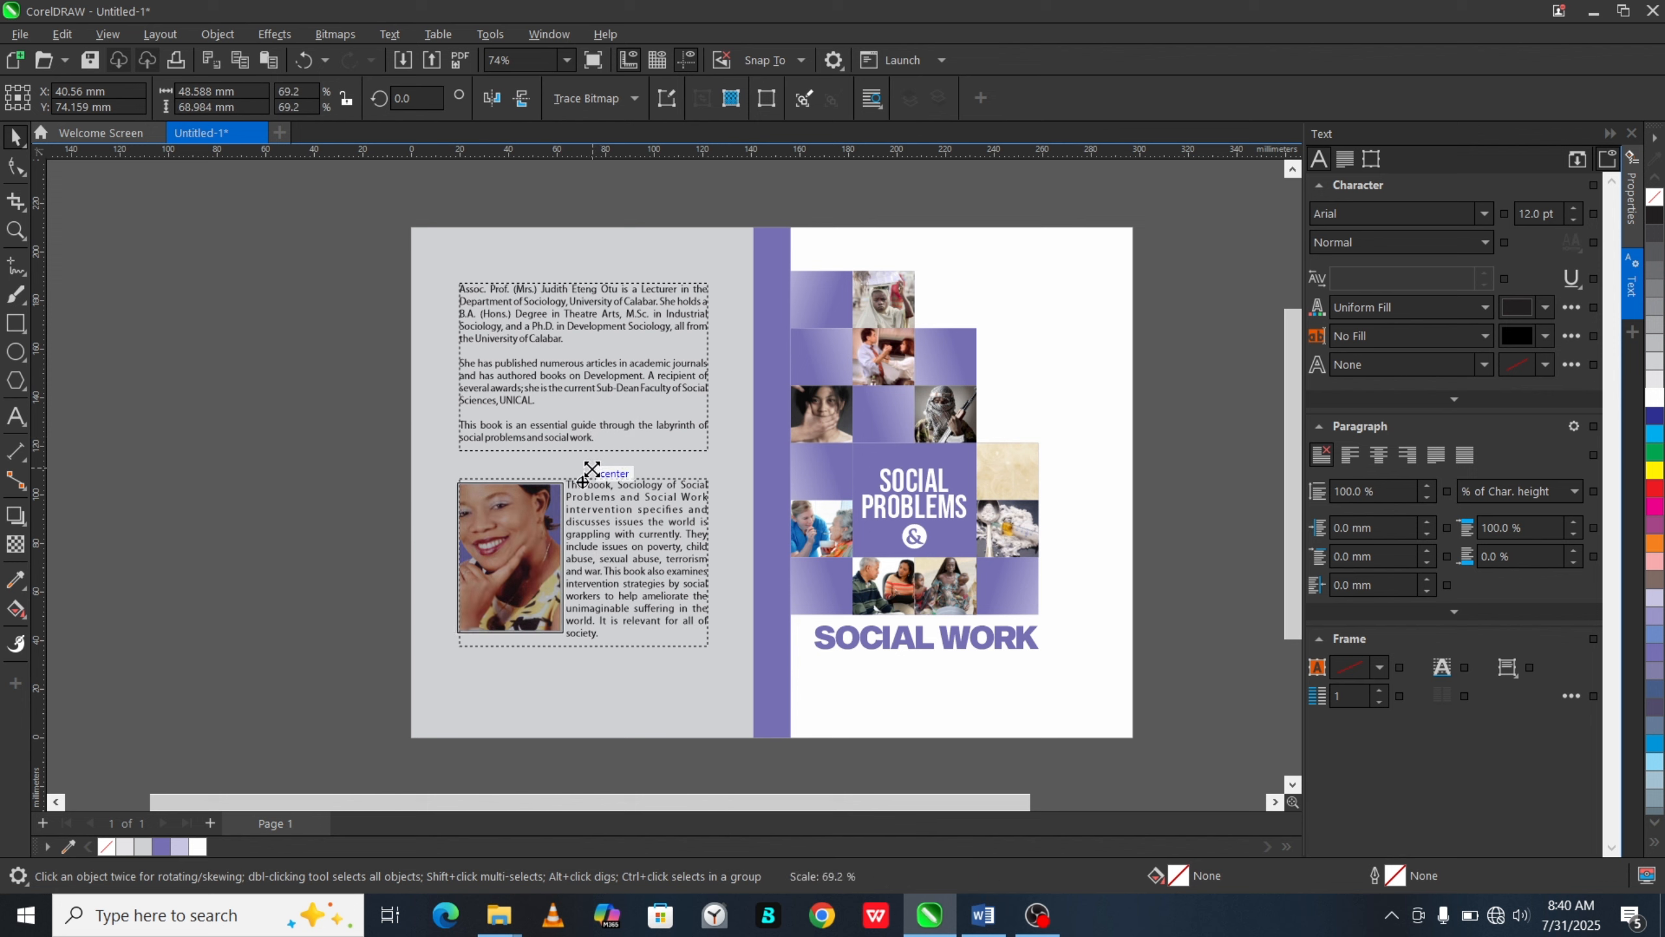
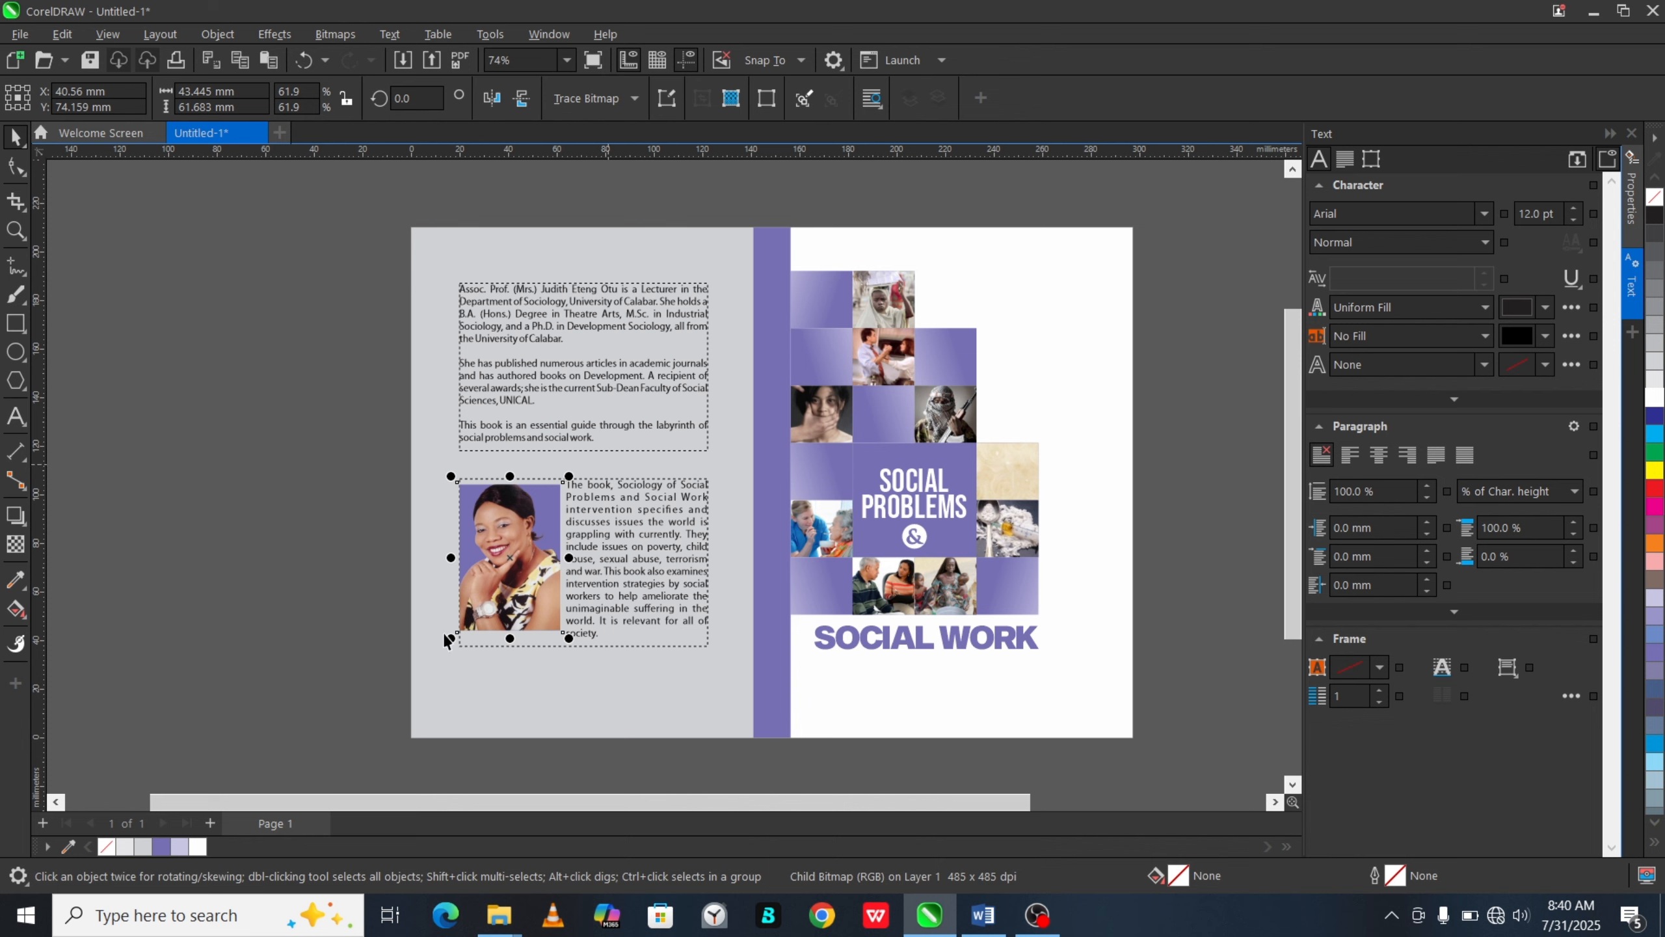
left_click(333, 605)
Step: Examine how the book description wraps around the author's photo on the back cover
scroll(595, 516, "up", 3)
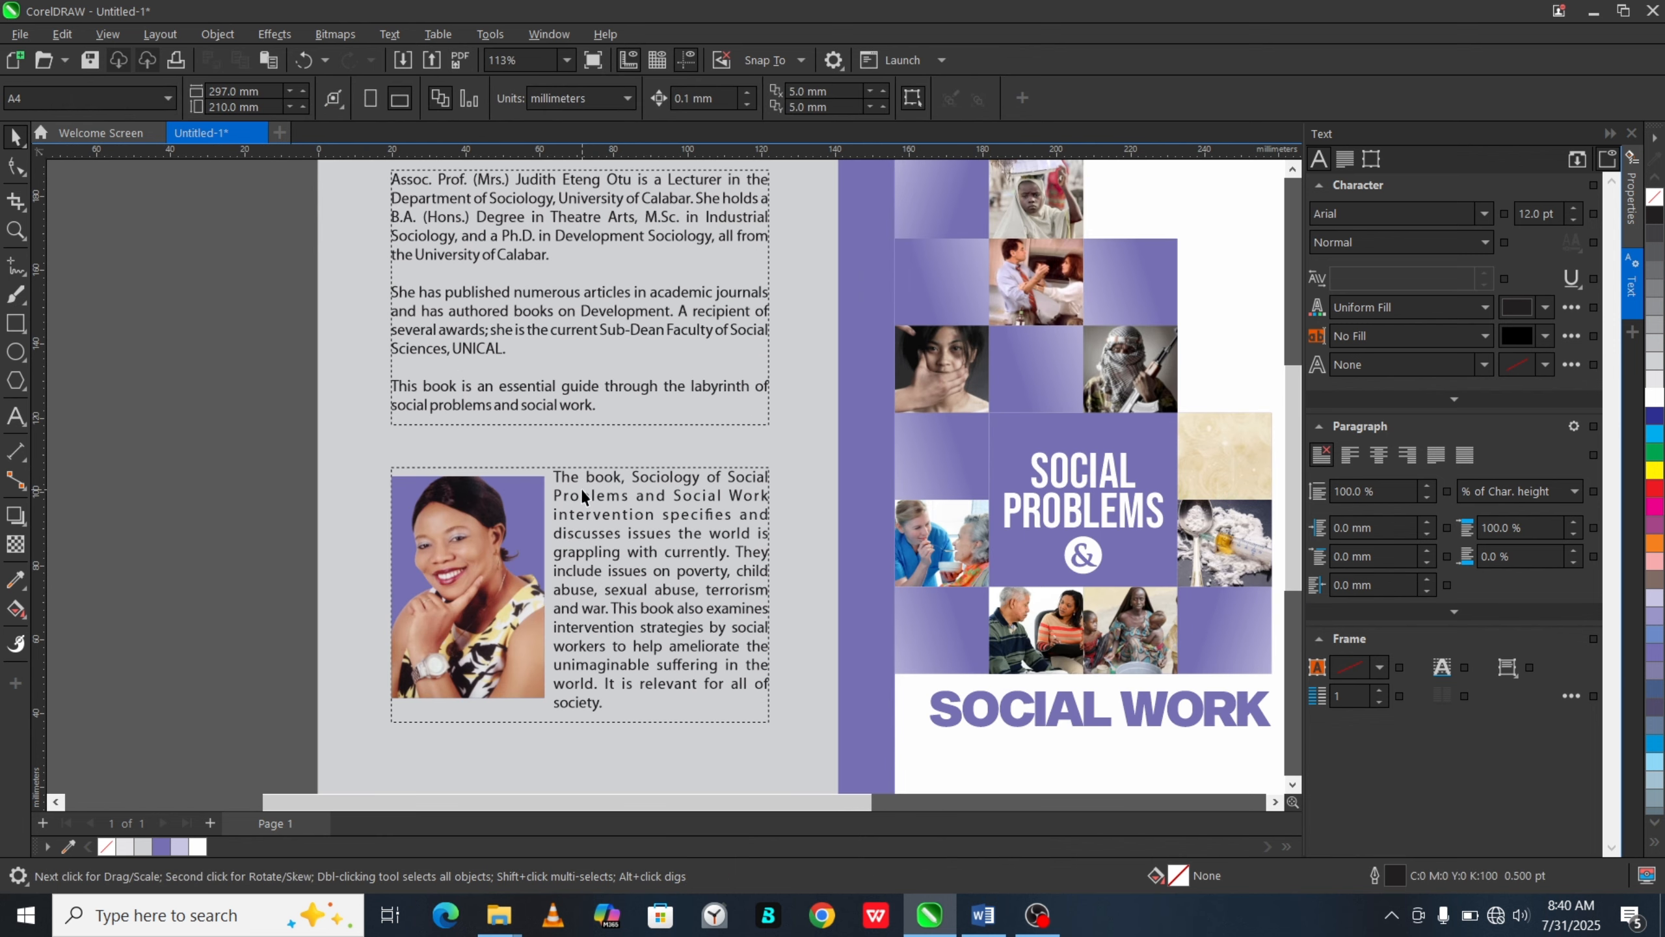
scroll(565, 481, "up", 3)
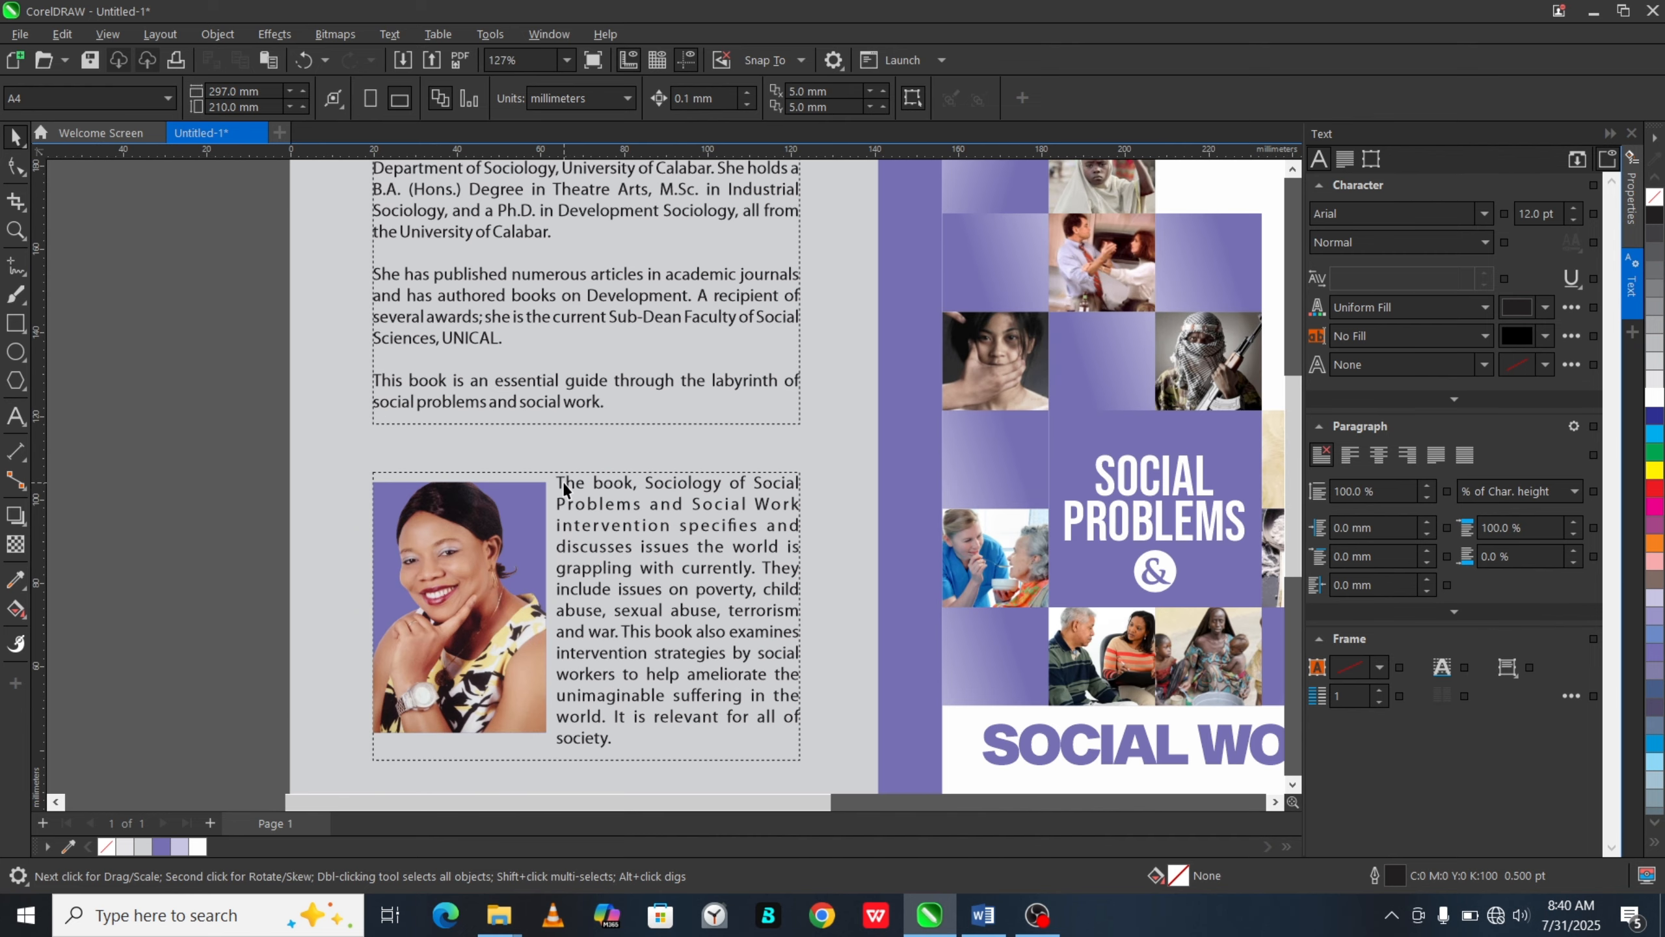
double_click(564, 483)
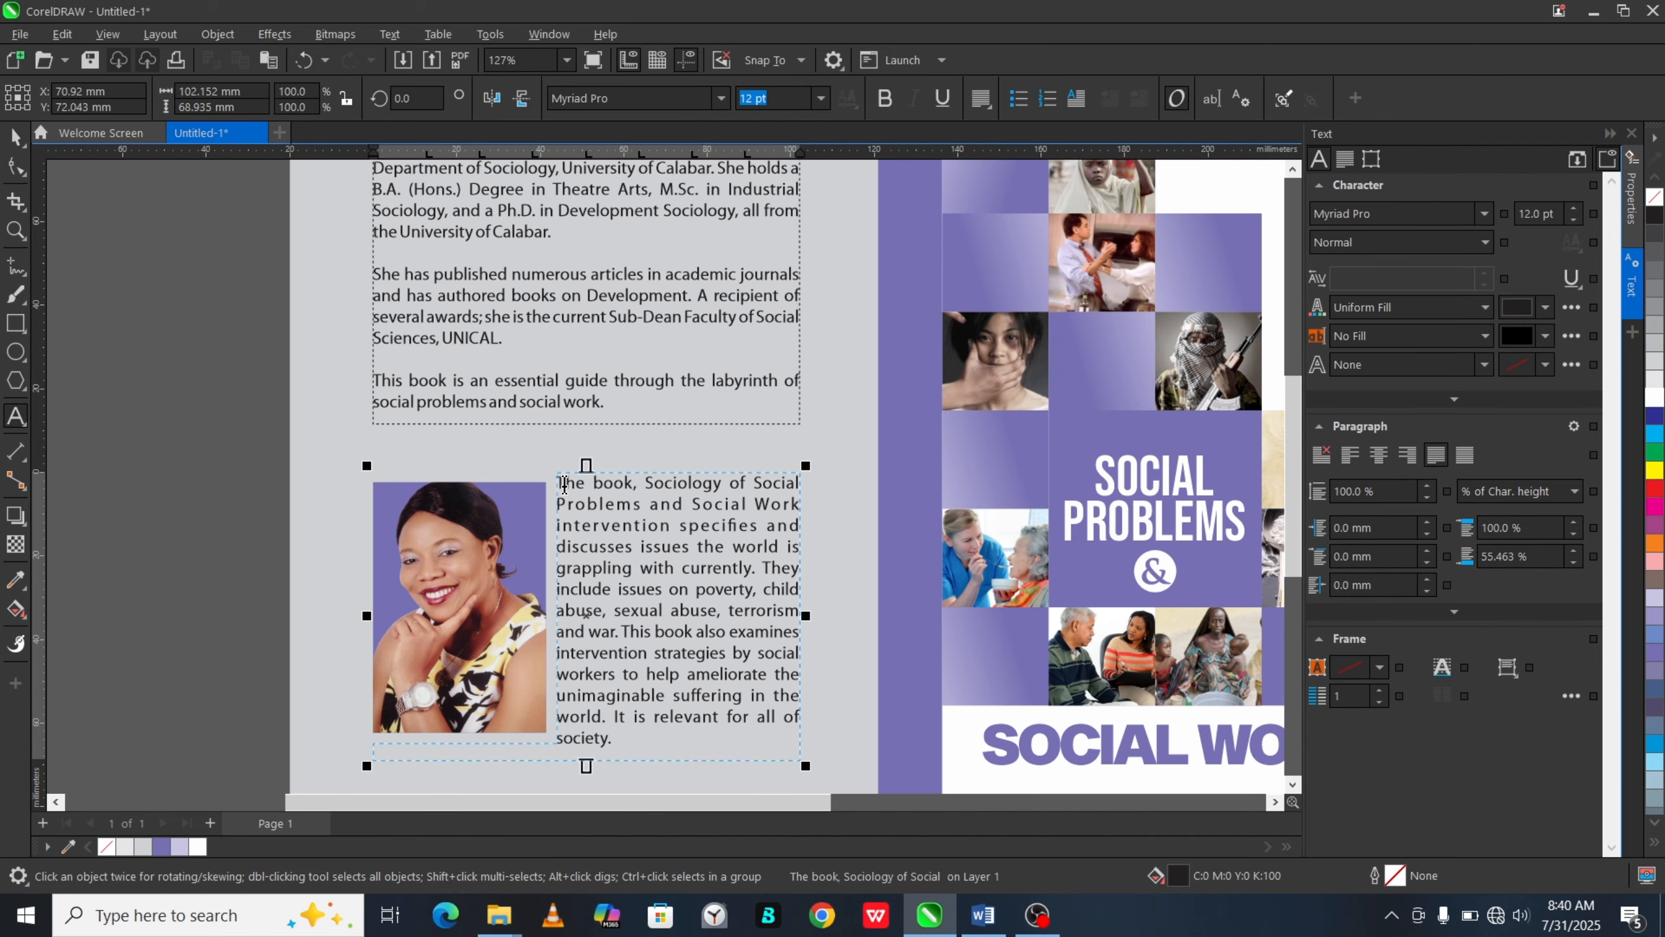
scroll(591, 641, "down", 2)
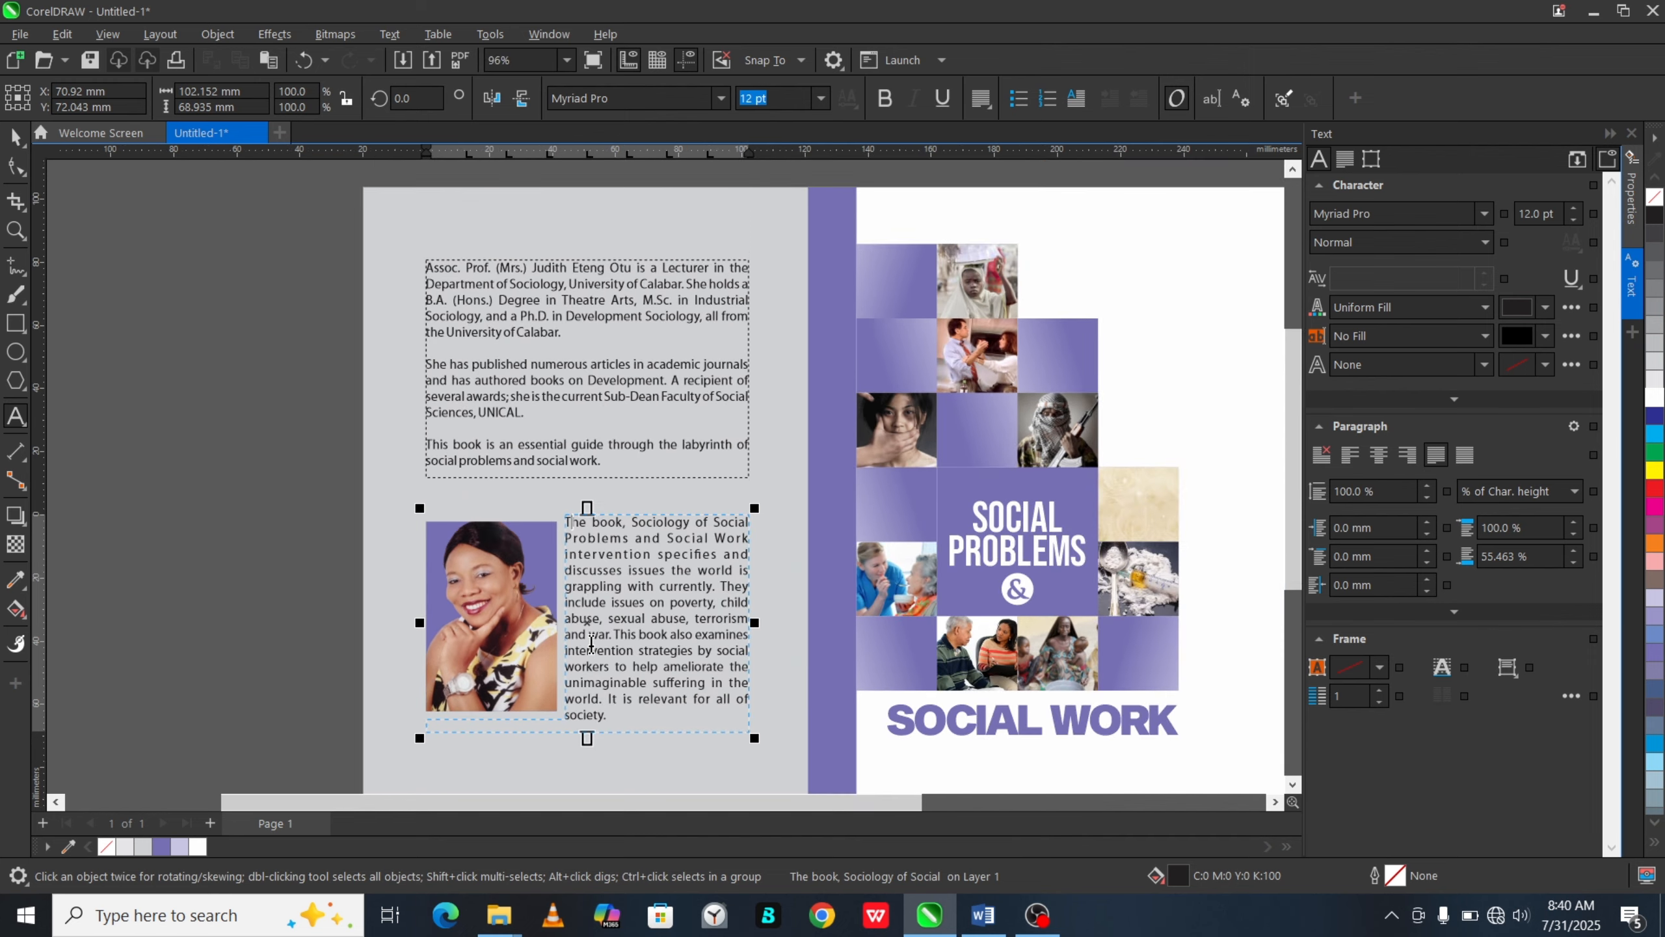
scroll(591, 641, "up", 1)
scroll(591, 641, "down", 5)
scroll(591, 642, "up", 3)
key("ctrl+space")
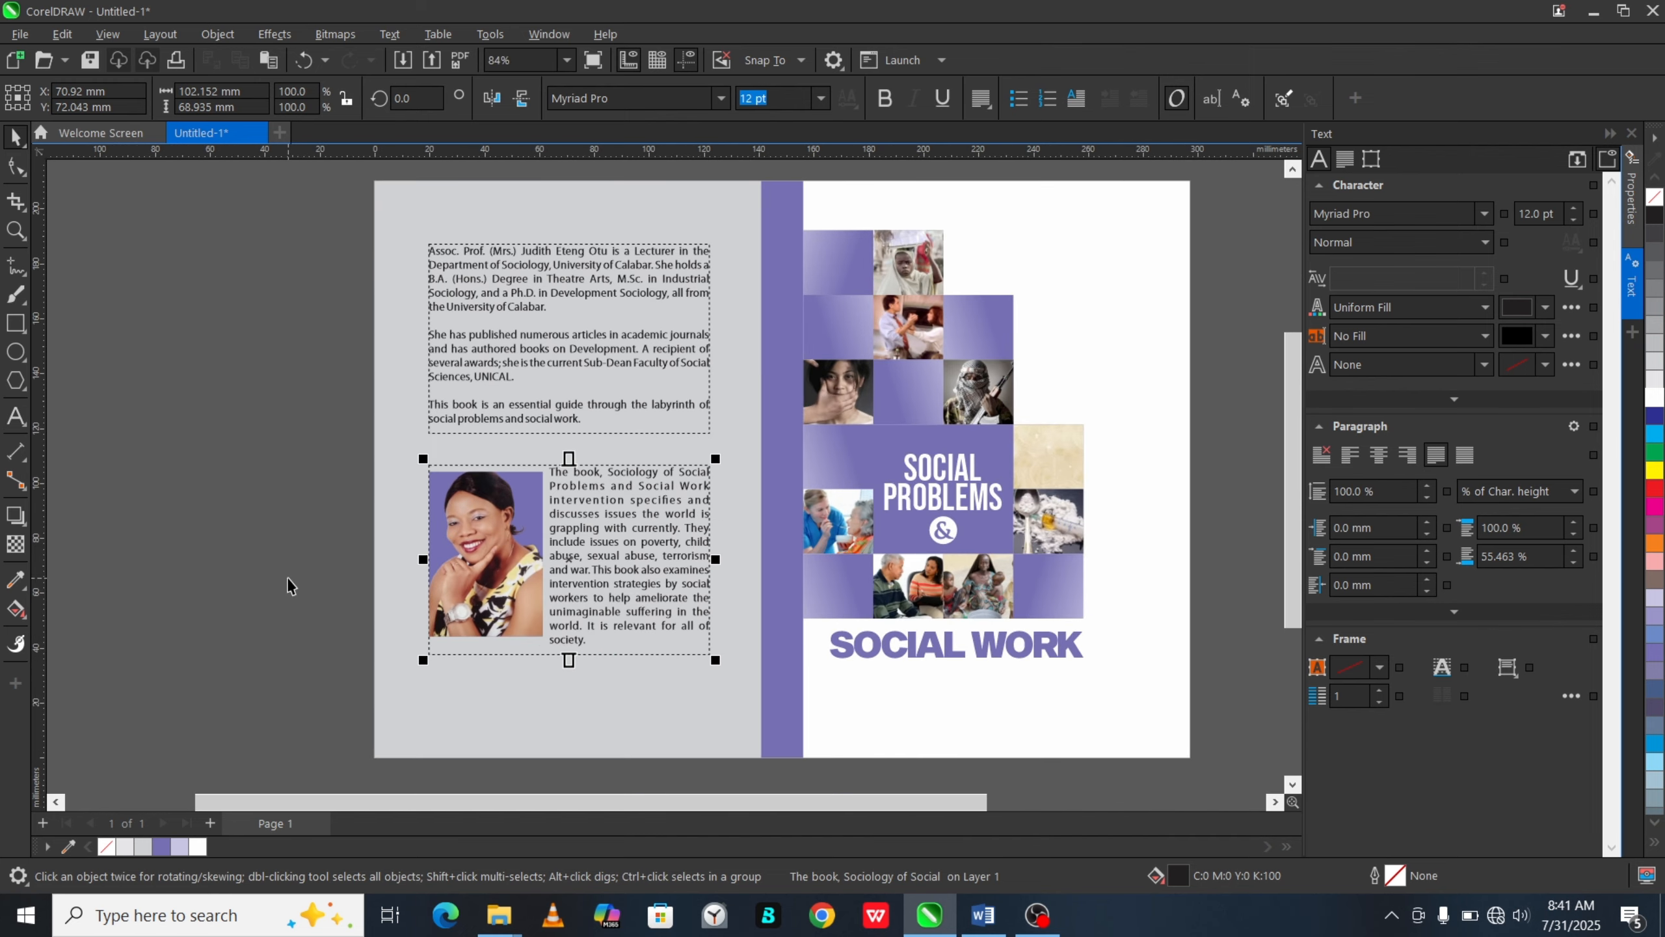
left_click(290, 584)
scroll(590, 518, "up", 1)
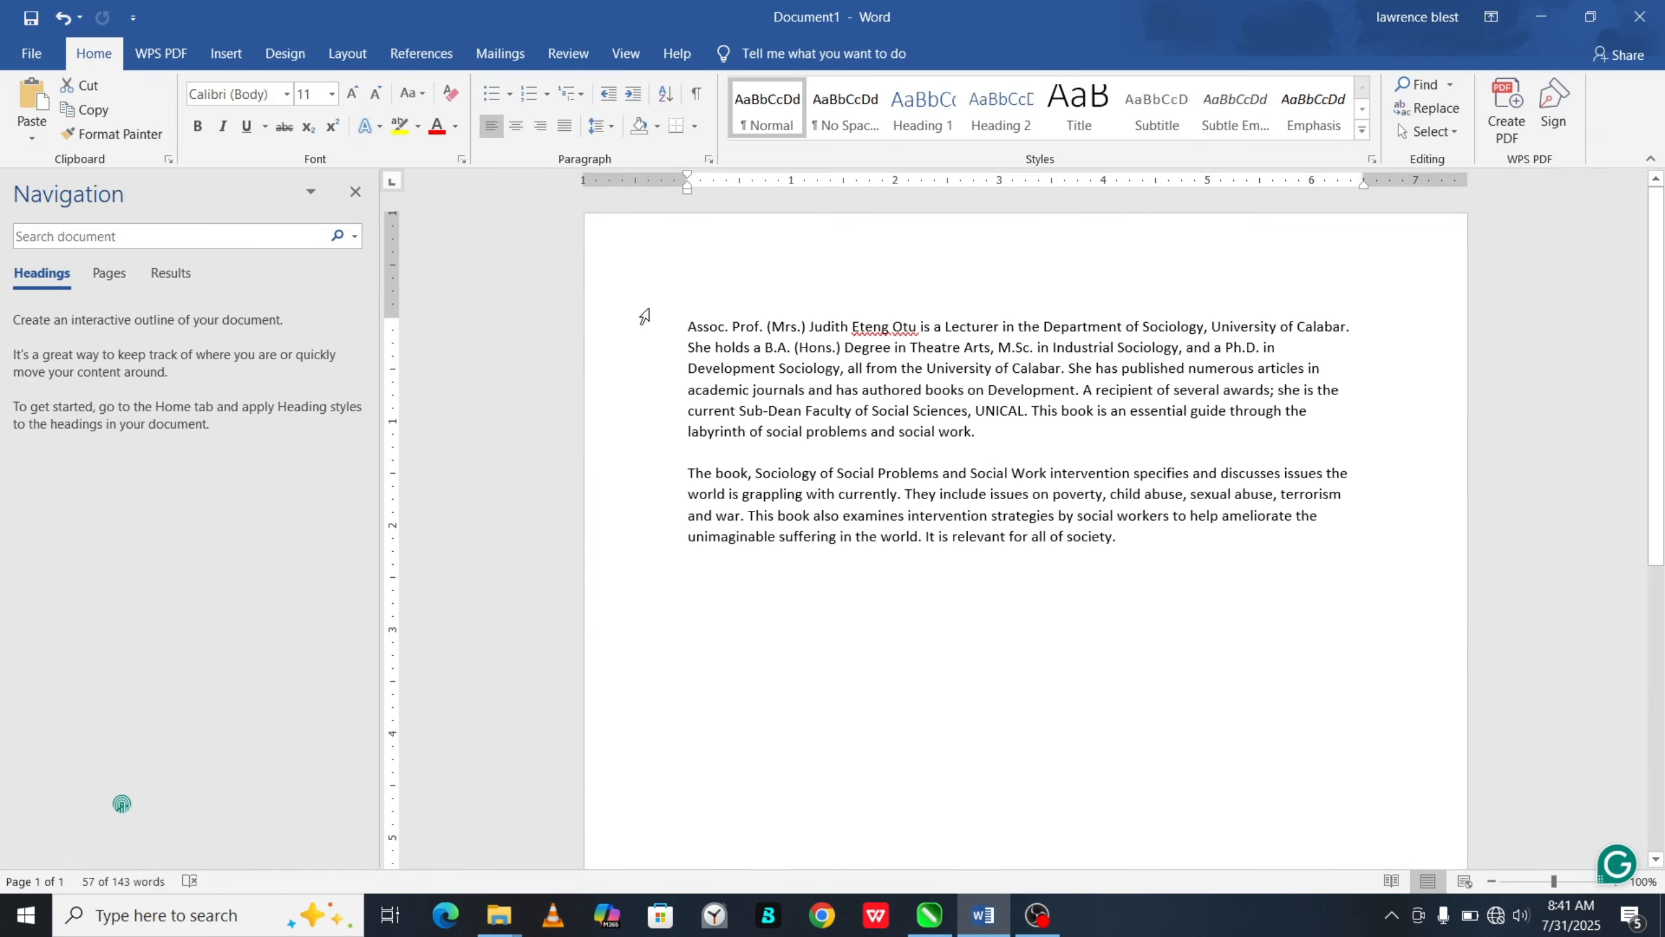
Step: Copy the author biography paragraph from Word and paste it into the lower text frame, maintaining its formatting
left_click_drag(688, 326, 977, 431)
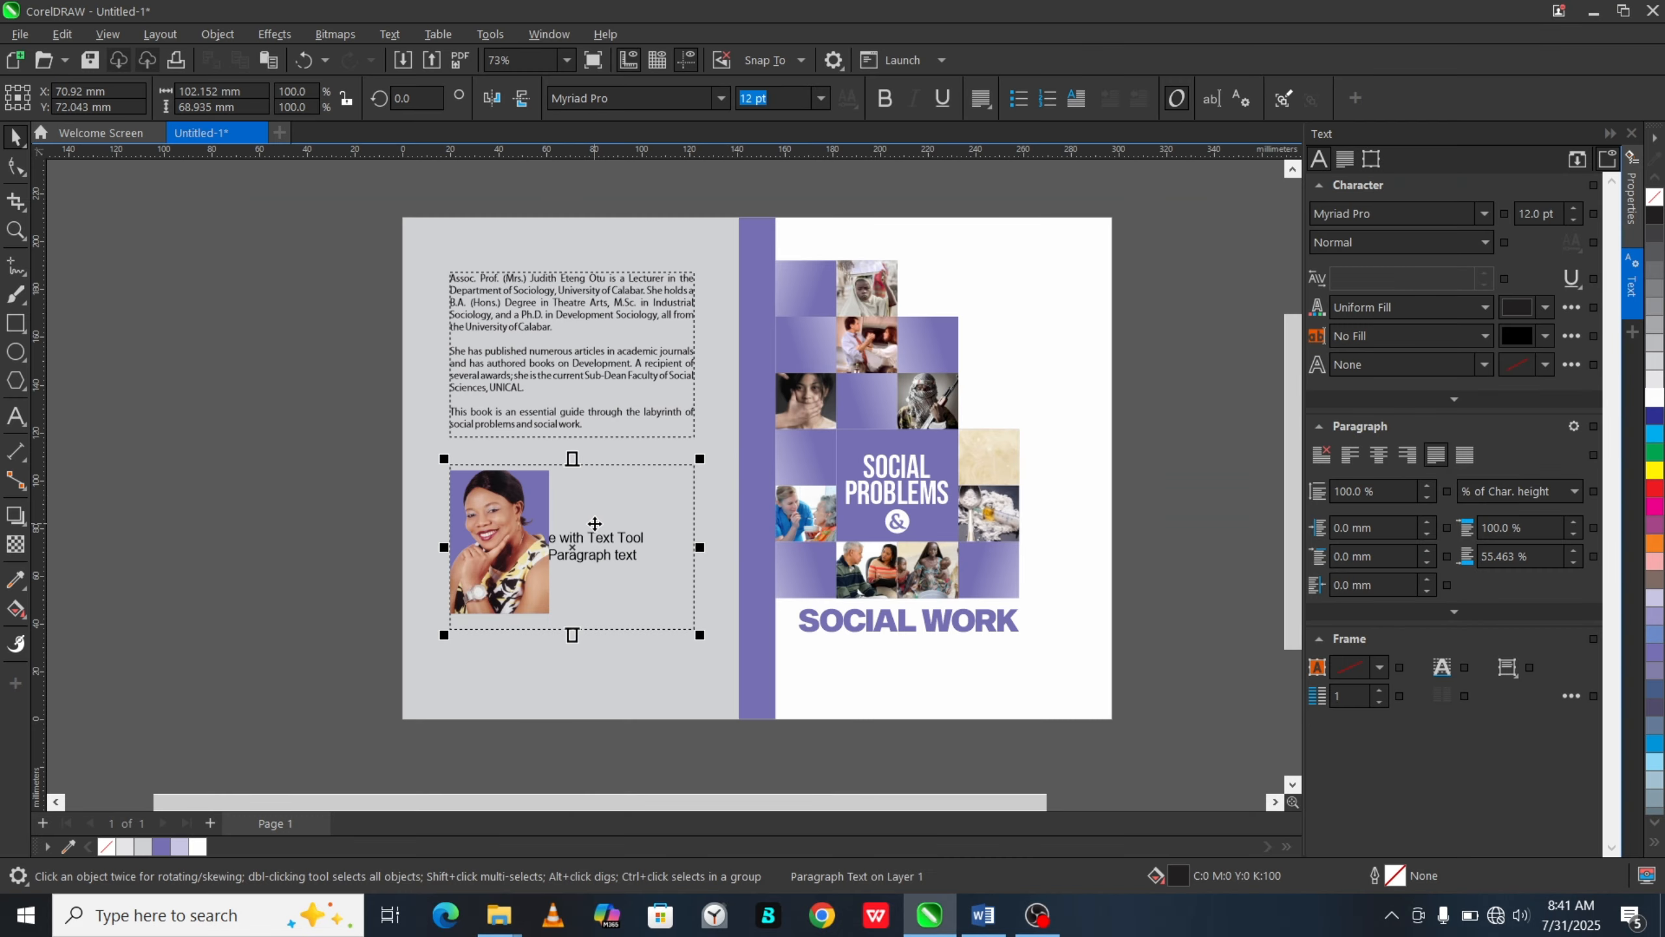
key("ctrl+v")
left_click(825, 595)
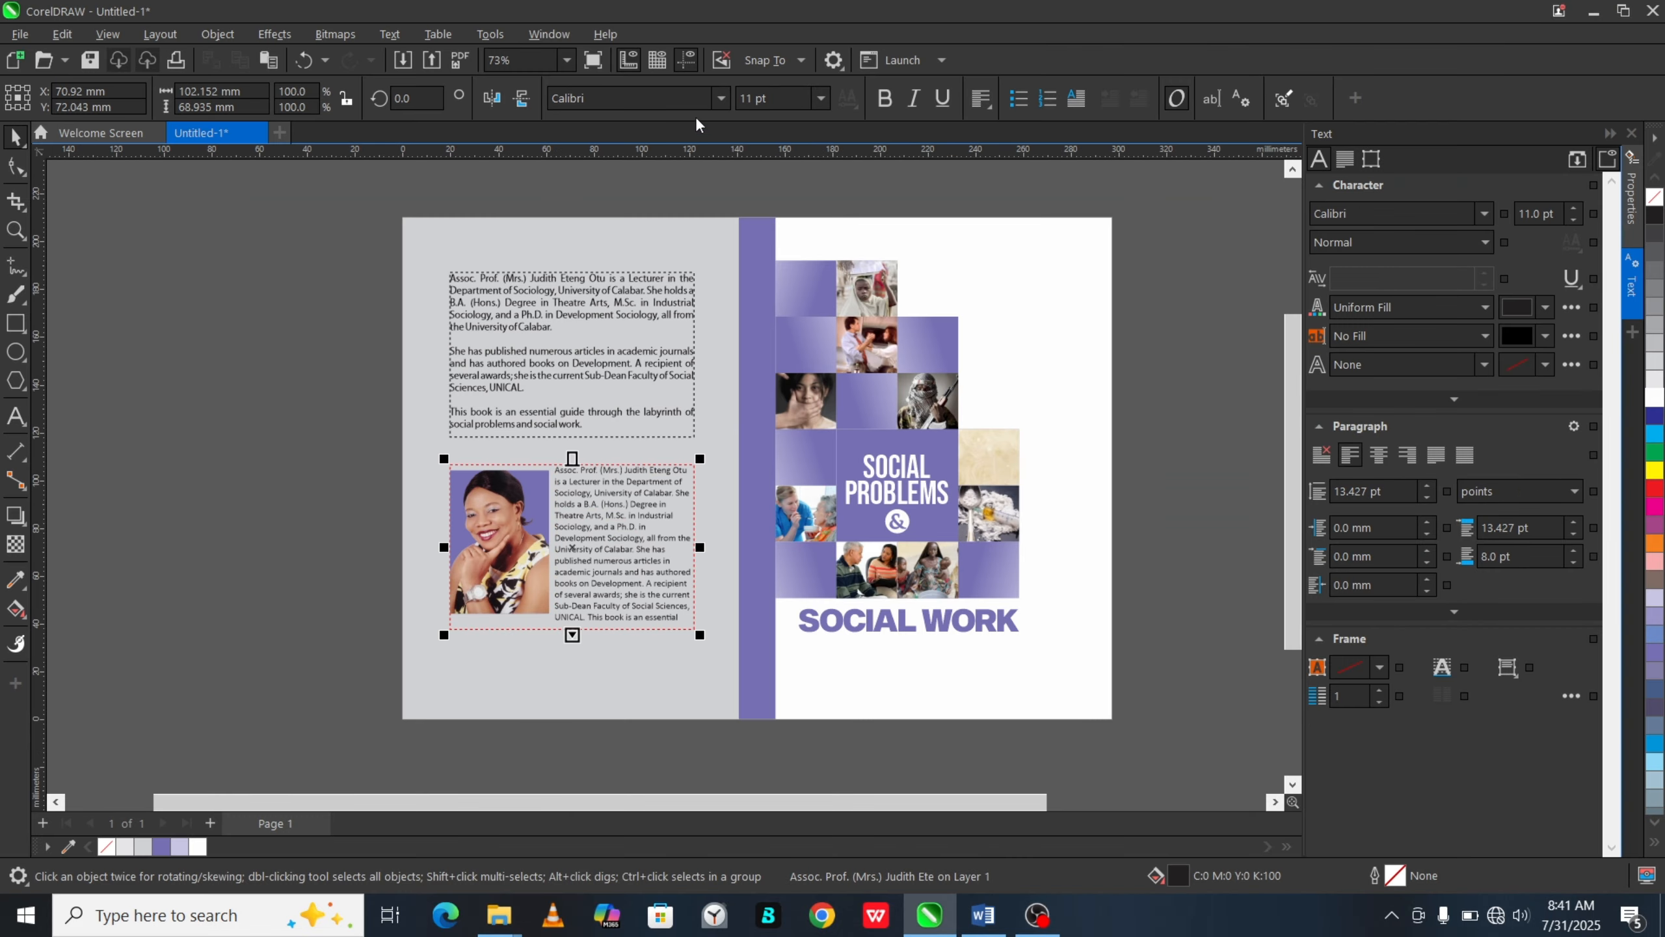
Step: Set the biography text in the lower frame to Myriad Pro at 12 pt
left_click_drag(609, 98, 575, 97)
key("Tab")
type("12")
key("Return")
Step: Set the biography's line spacing and its spacing before paragraphs to 100% of character height
left_click(1508, 491)
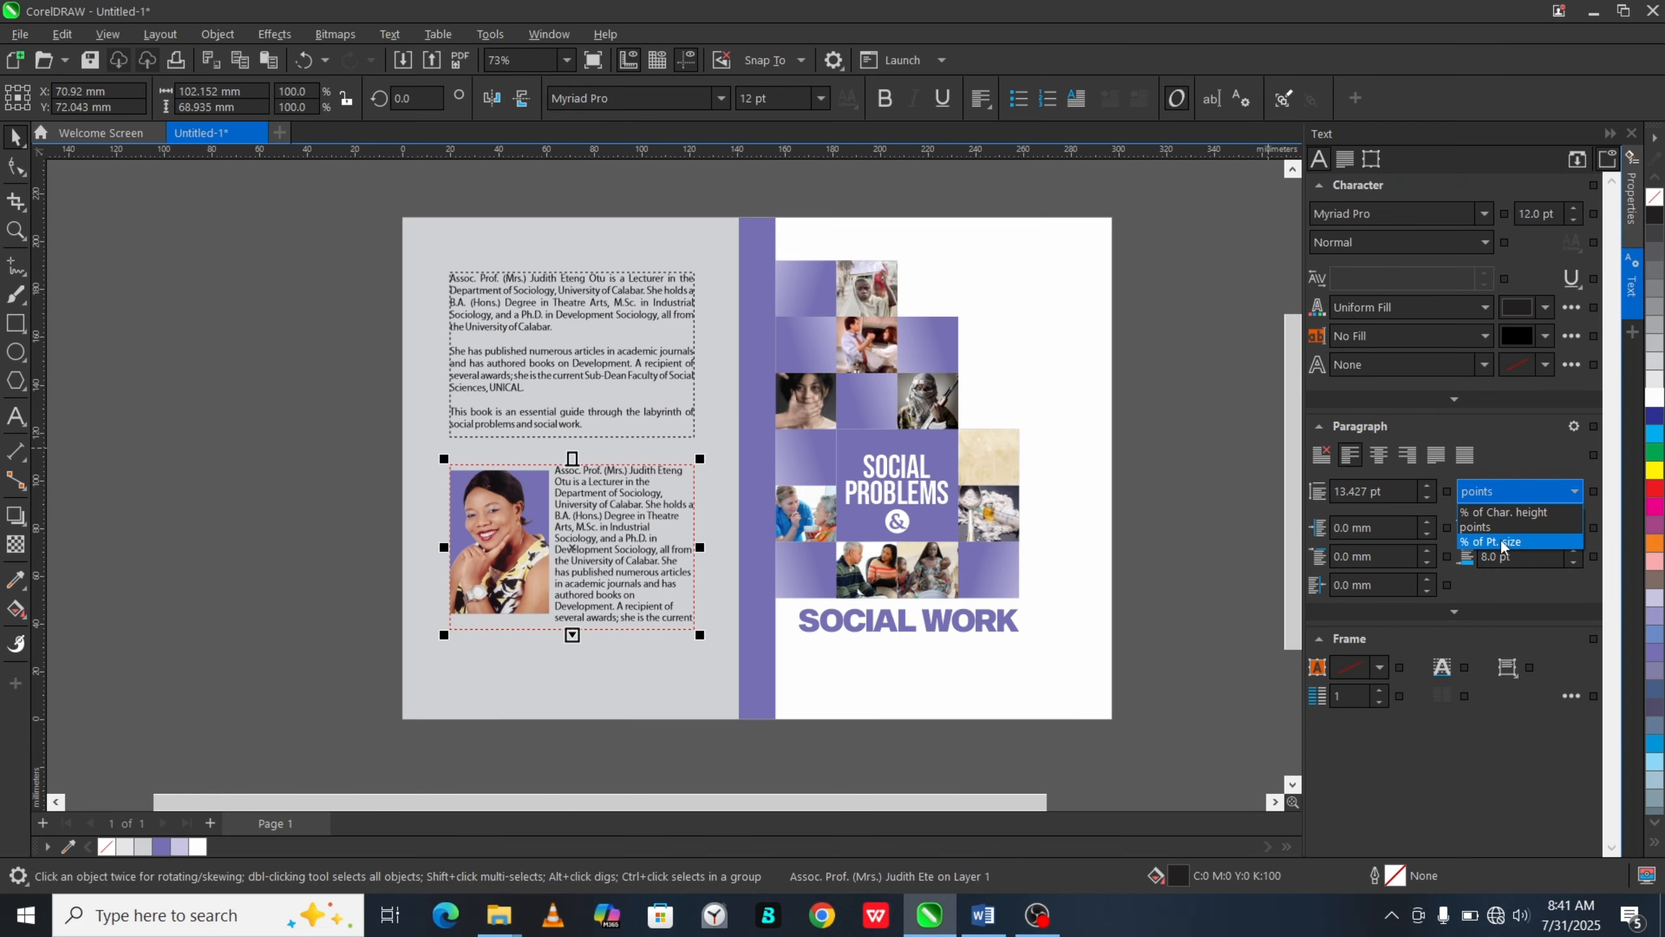
left_click(1500, 512)
left_click_drag(1385, 491, 1313, 506)
type("100")
left_click_drag(1533, 528, 1417, 543)
type("100")
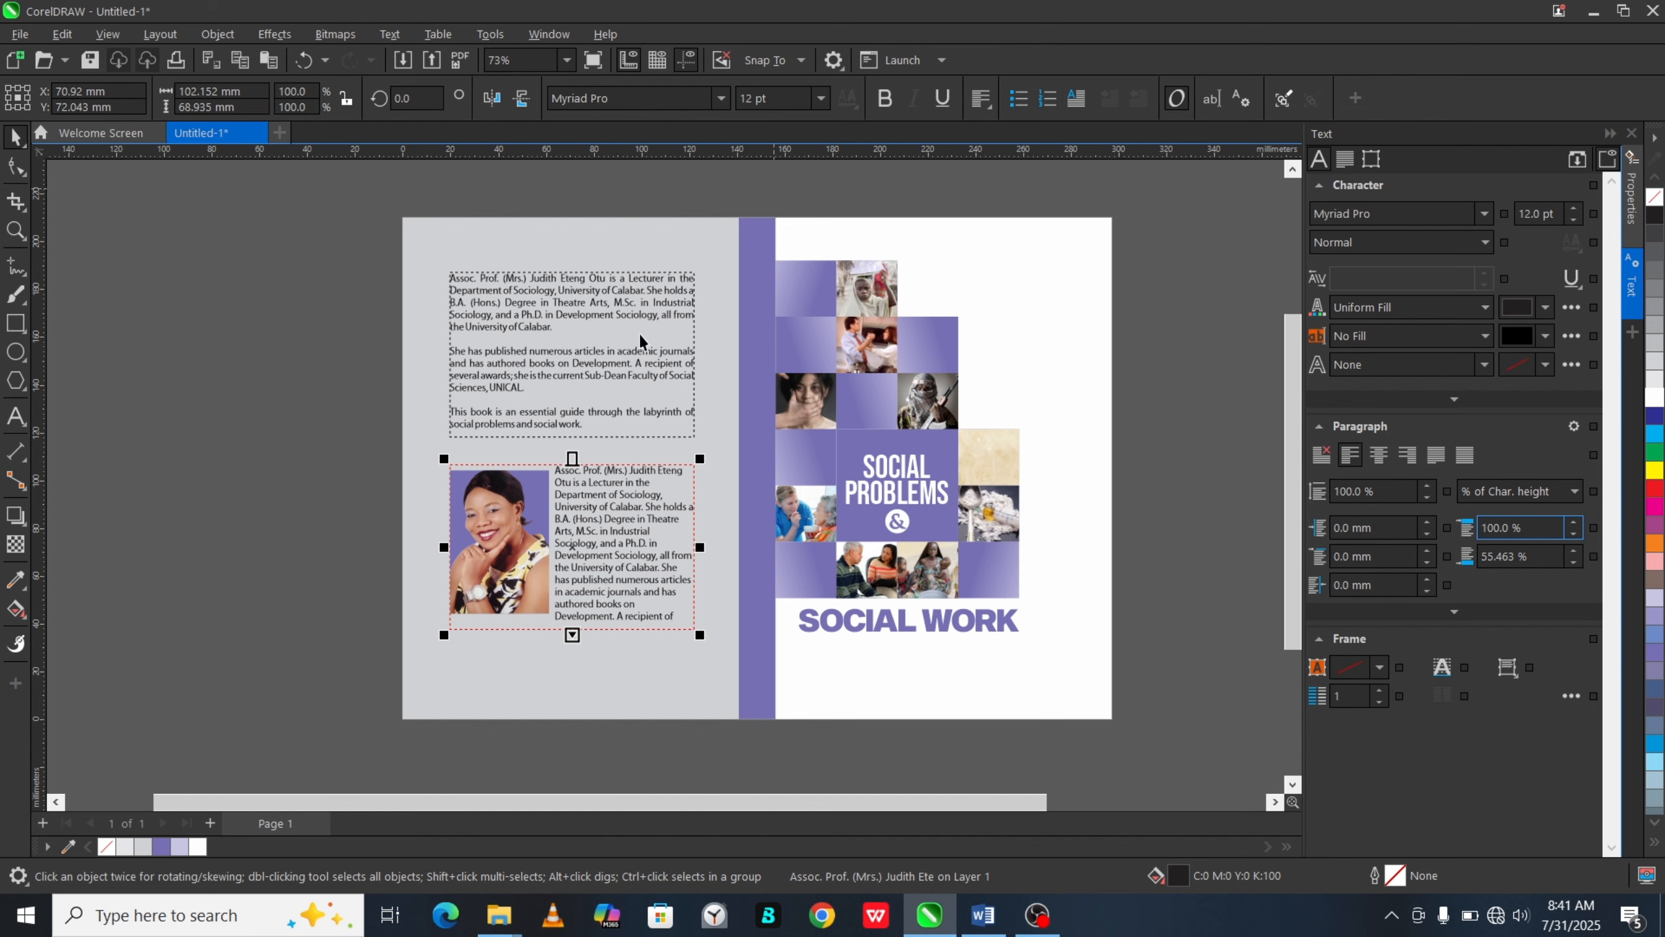
Step: Resize the upper text frame to about 44 mm high and the lower one to about 88 mm, raising the lower one with its photo
left_click(636, 333)
left_click_drag(572, 443, 572, 386)
left_click(575, 495)
left_click_drag(573, 456, 577, 489)
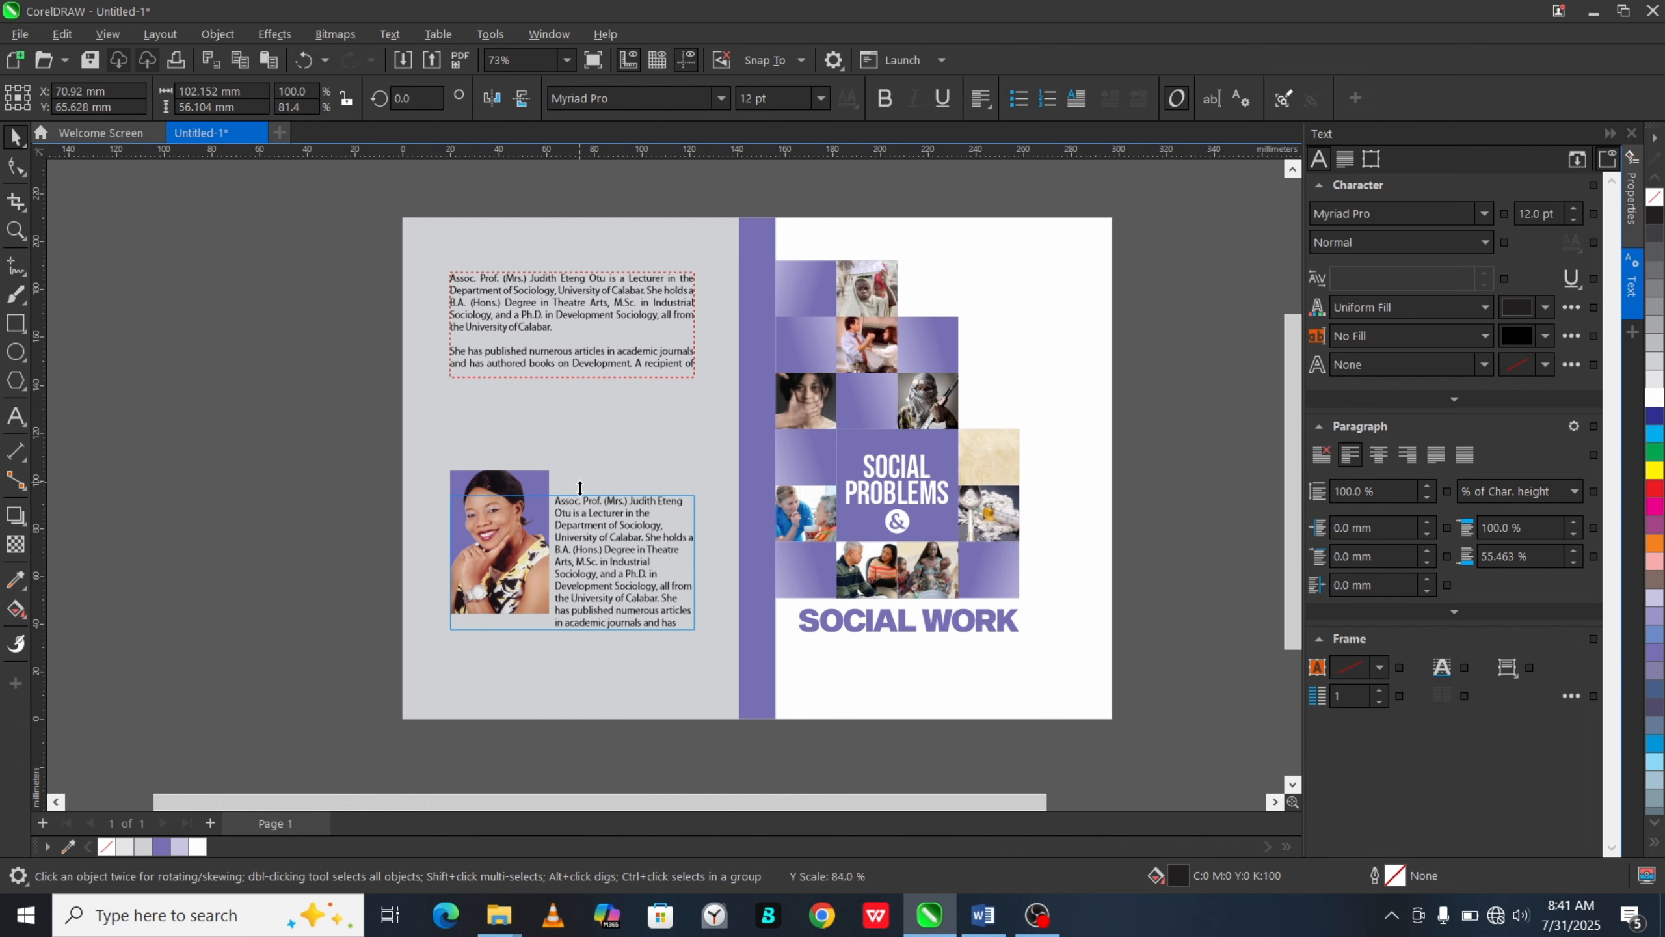
left_click_drag(572, 640, 574, 689)
left_click_drag(573, 493, 571, 463)
left_click_drag(327, 424, 728, 712)
left_click_drag(584, 573, 585, 549)
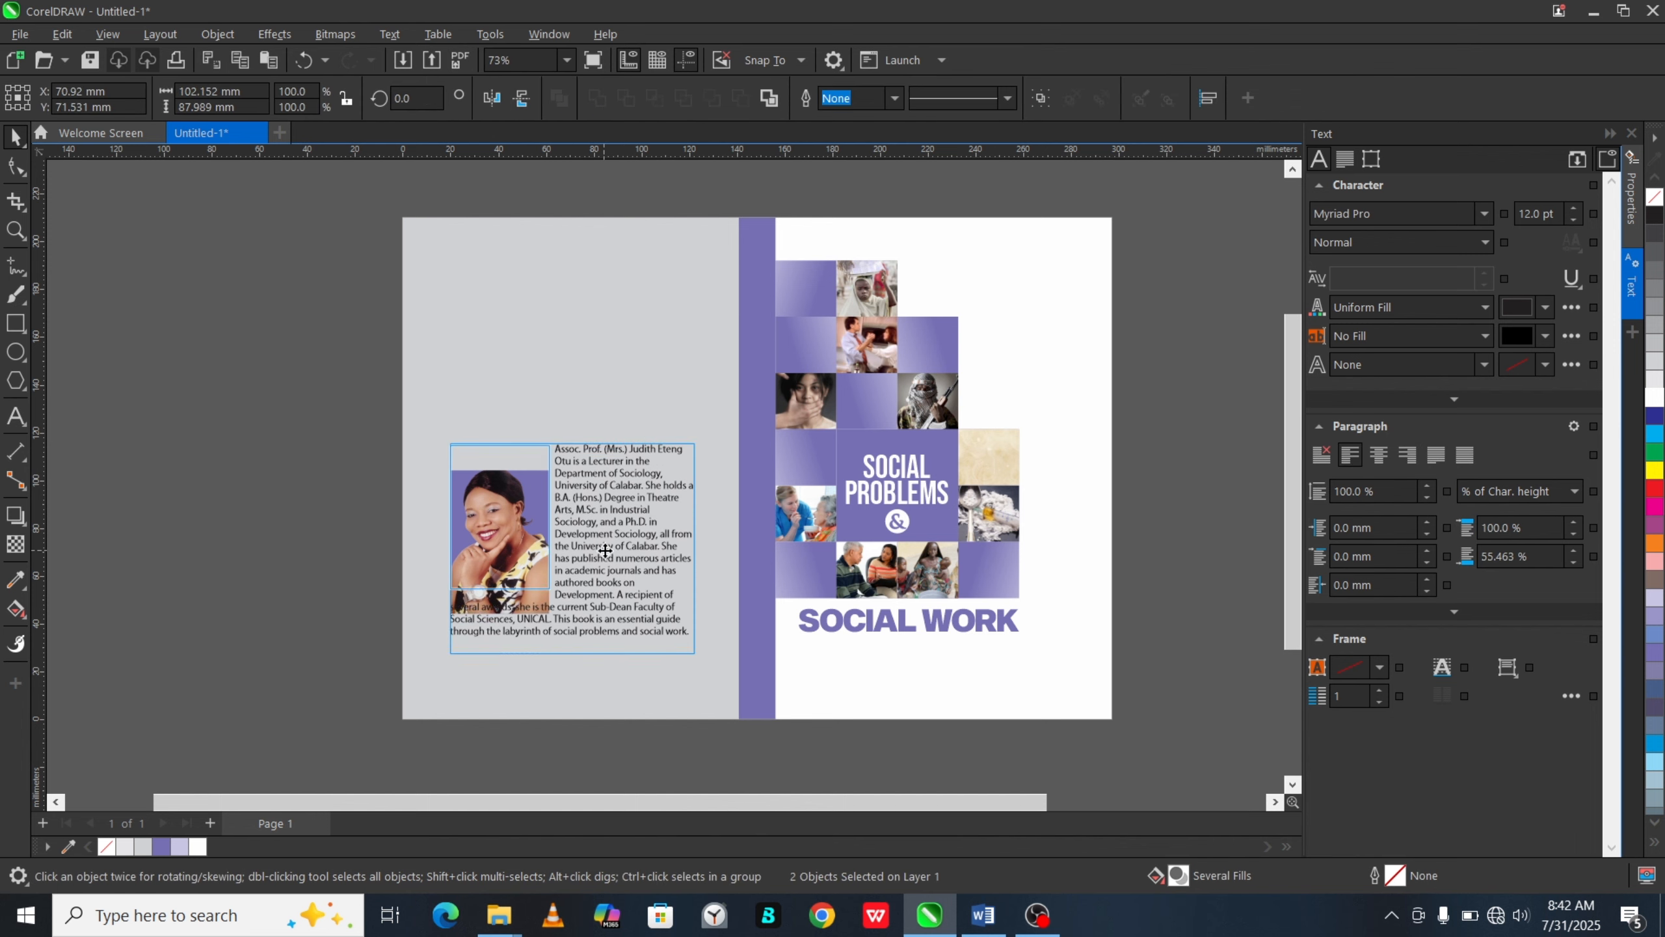
Step: Split the biography into three paragraphs separated by blank lines, before "She has published numerous" and before "This book is an essential guide"
left_click(629, 566)
scroll(628, 565, "up", 2)
double_click(684, 532)
key("Return")
key("Return")
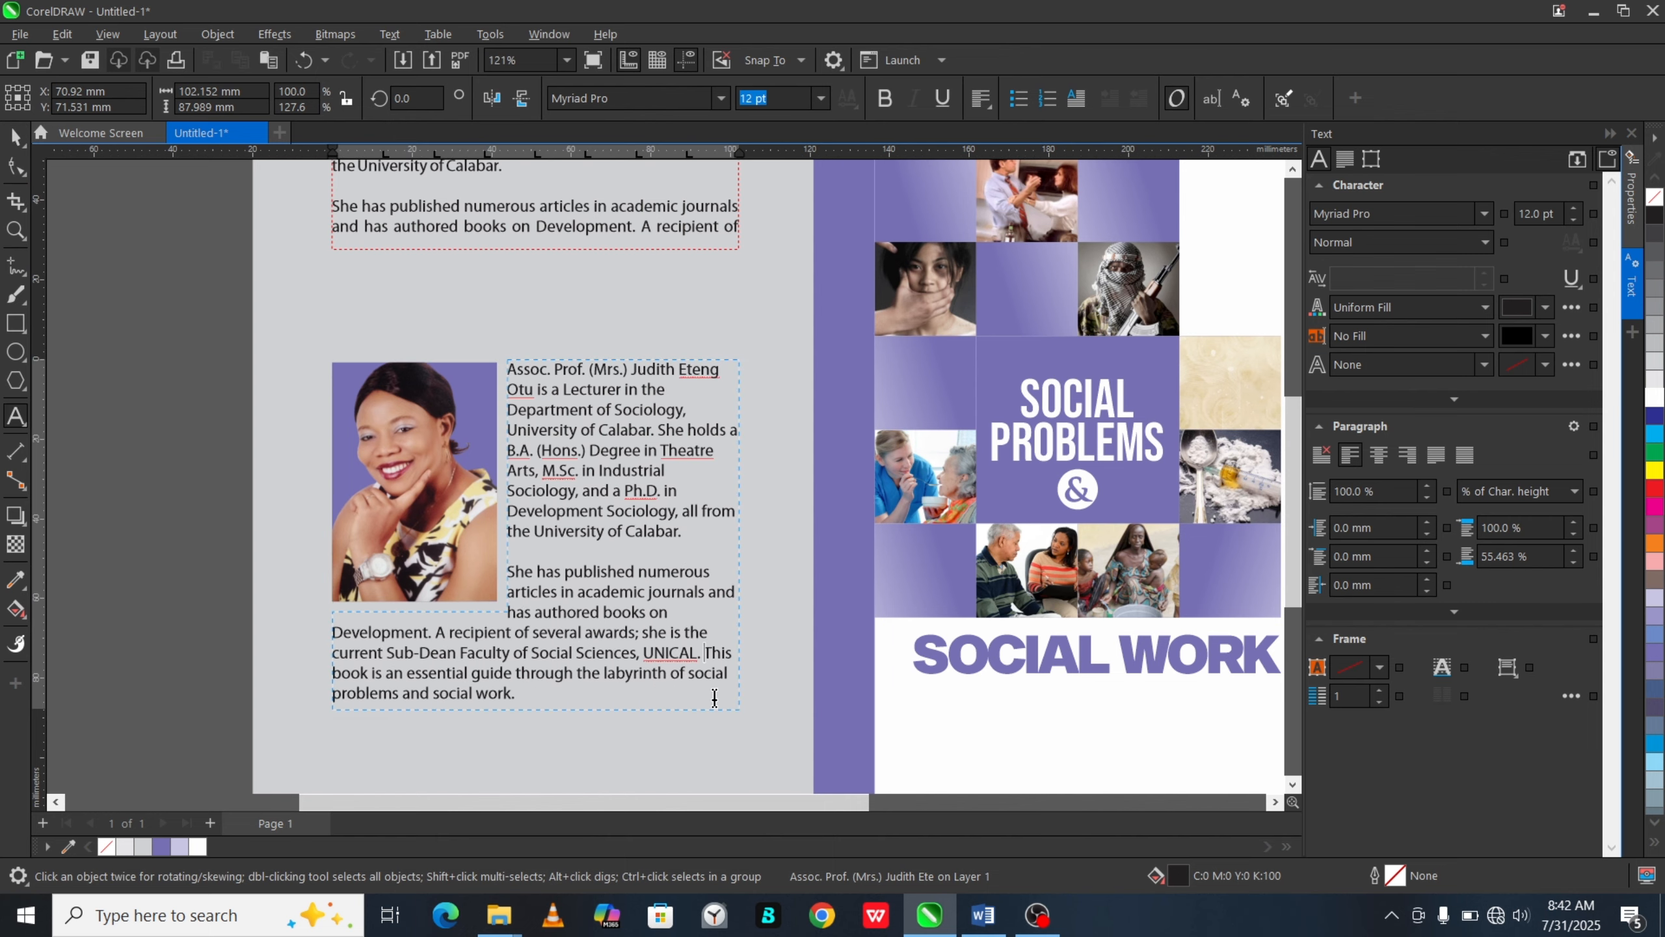
left_click(704, 653)
key("Return")
key("Return")
key("ctrl+space")
Step: Extend the biography frame to about 94 mm high and move it up slightly together with the photo
left_click_drag(538, 717, 537, 741)
scroll(536, 577, "down", 2)
left_click_drag(273, 408, 698, 721)
left_click_drag(562, 586, 562, 560)
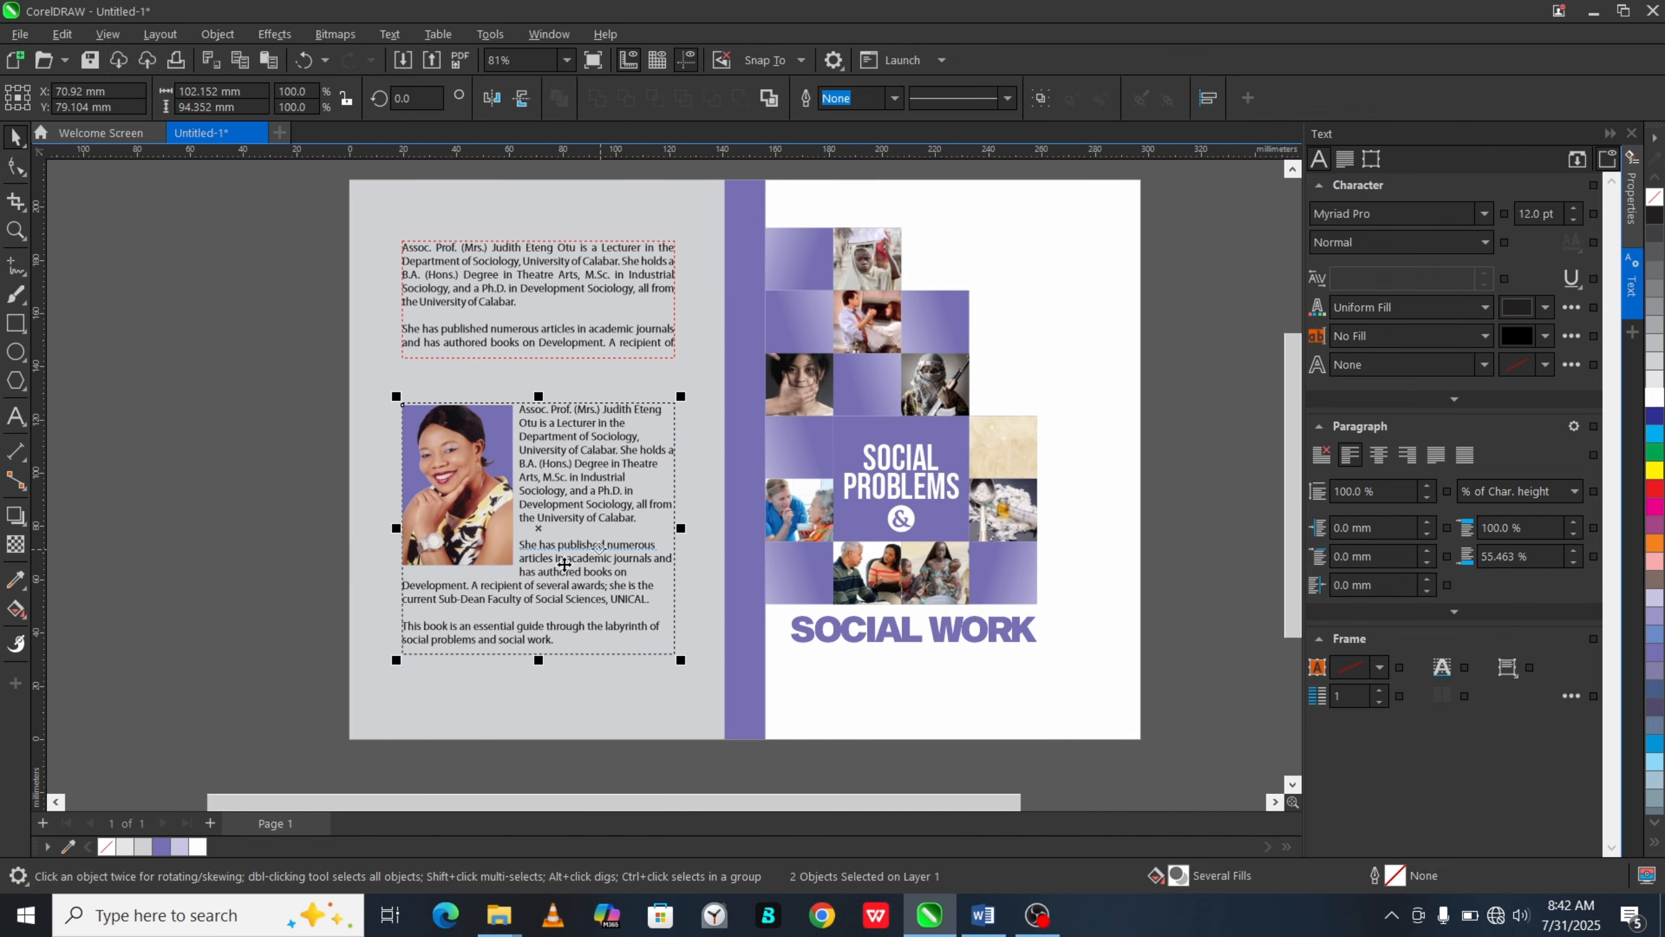
key("Escape")
Step: Fully justify the biography text beside the author's photo
left_click(598, 484)
scroll(598, 484, "up", 1)
left_click(982, 98)
left_click(1022, 218)
left_click(264, 518)
left_click(572, 481)
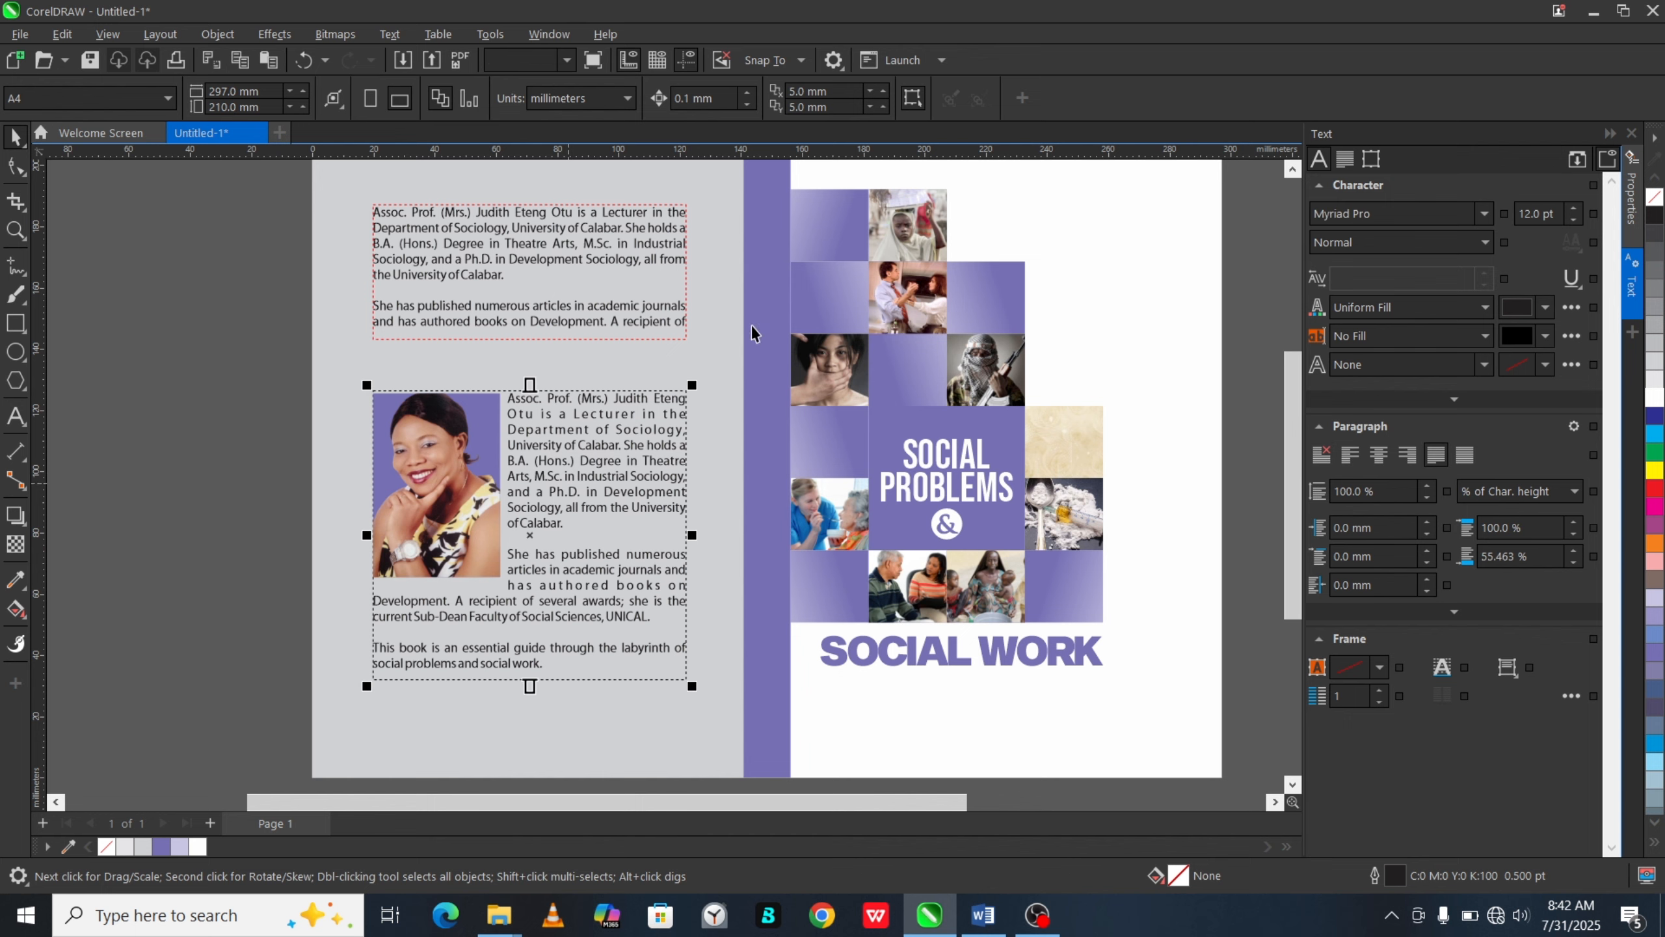
Step: Adjust the text wrap offset around the author's photo to 2.84 mm
left_click(430, 484)
left_click(1263, 98)
left_click(1467, 427)
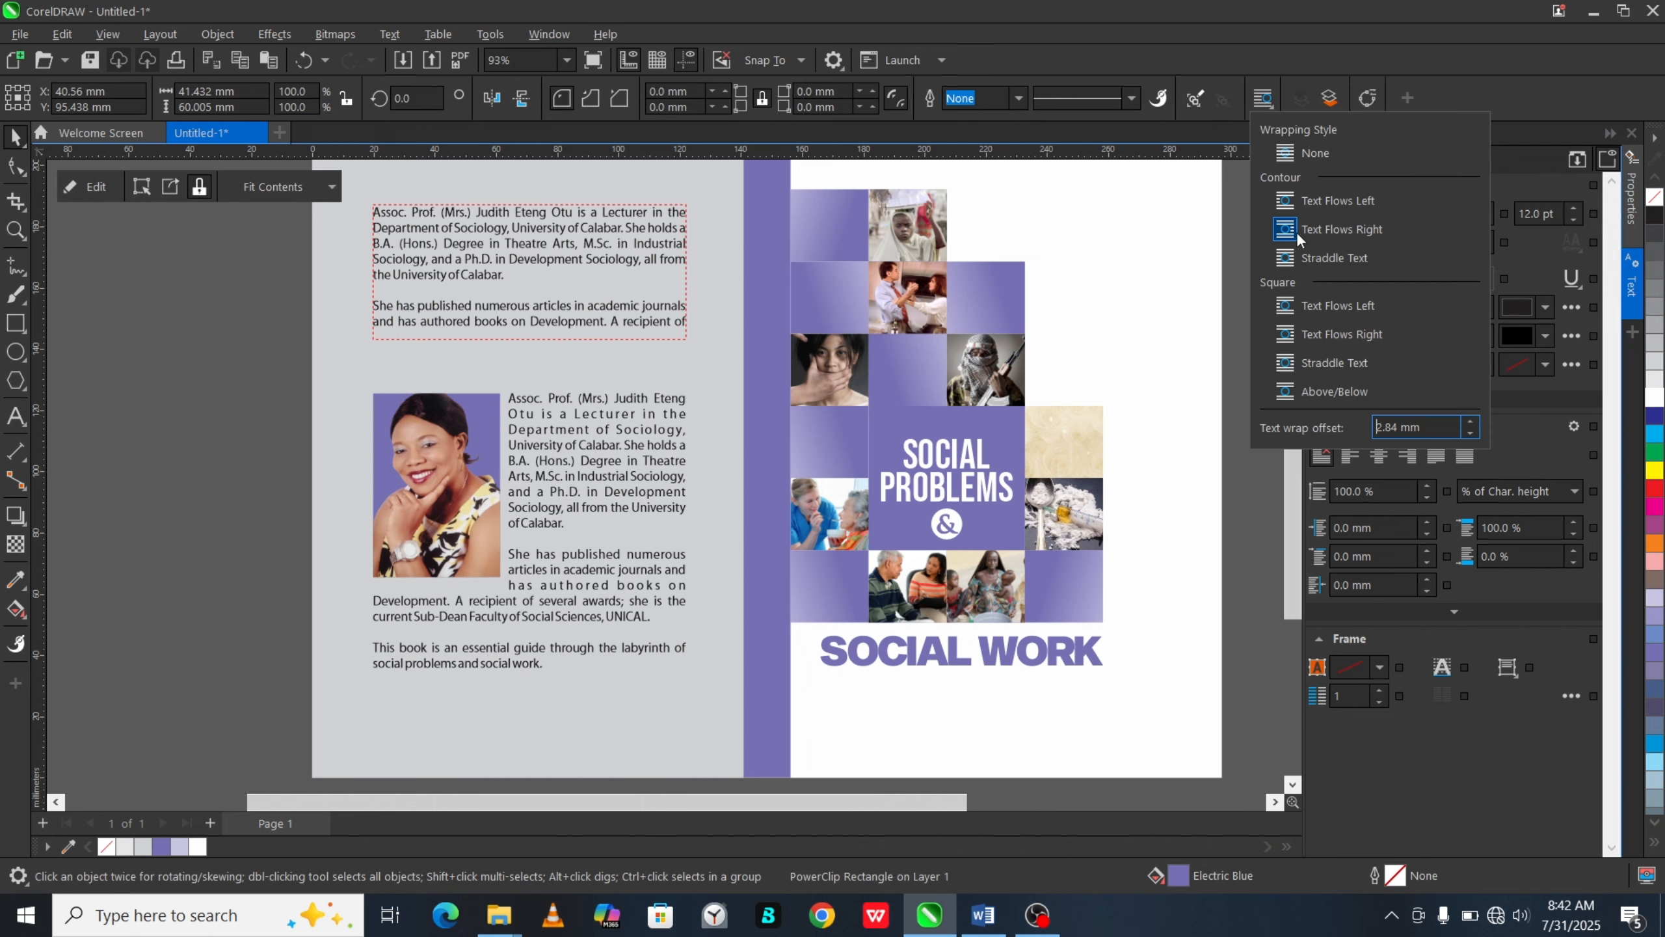
left_click(1470, 423)
left_click(1470, 433)
left_click(161, 435)
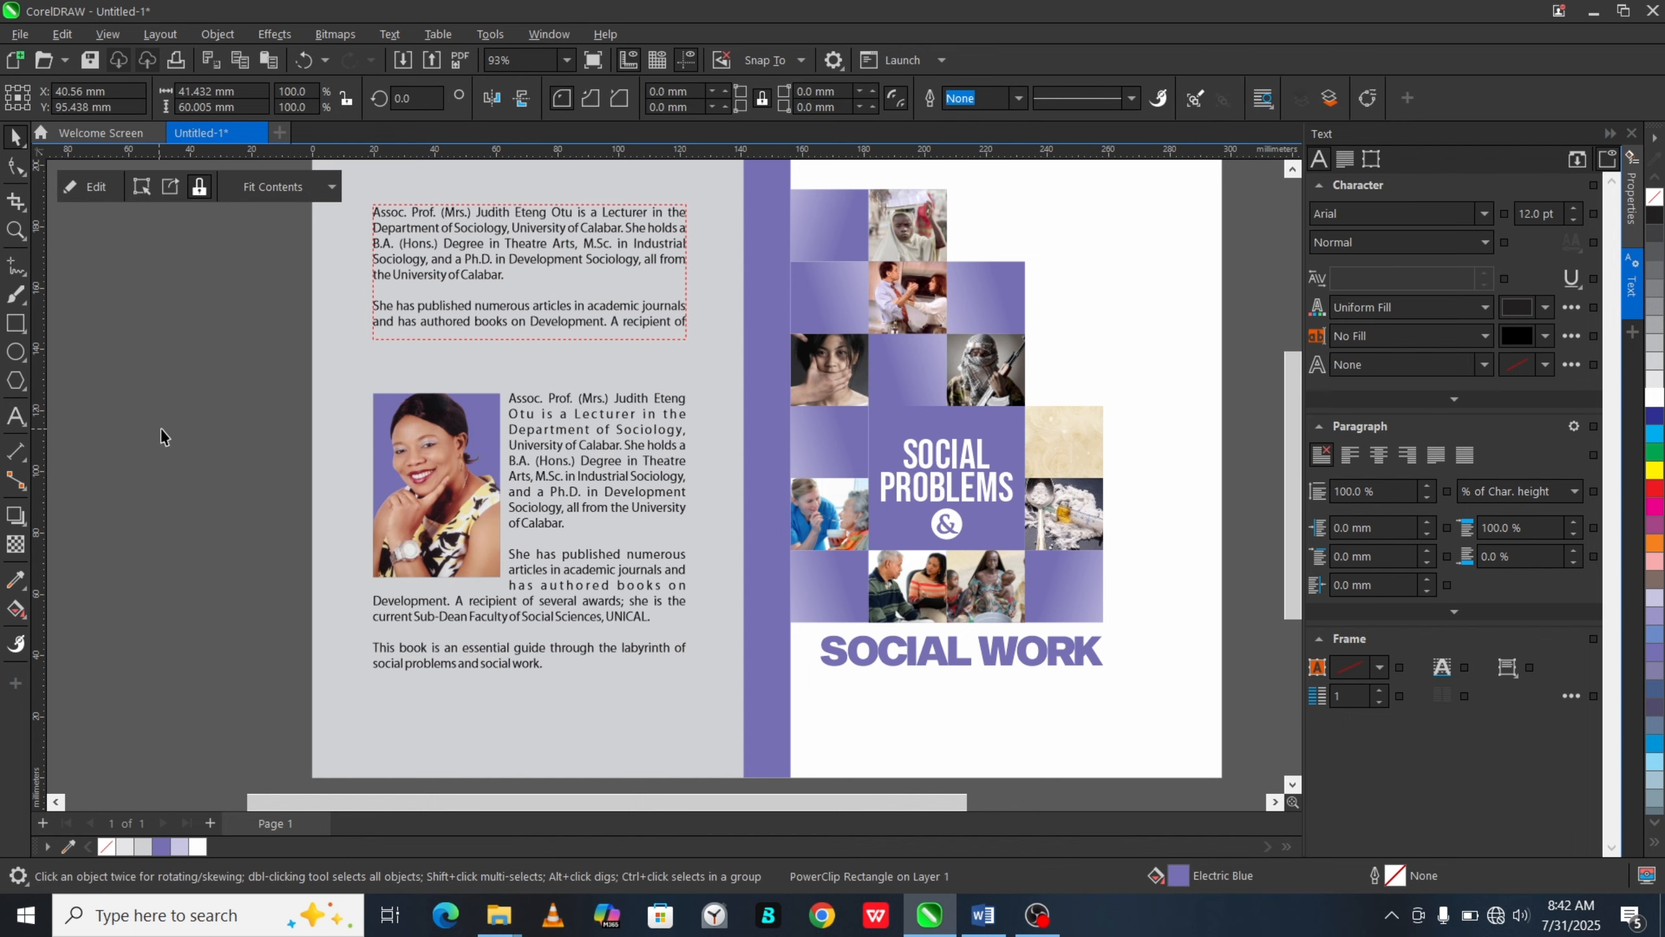
Step: Clear the upper frame's text and paste in the book description paragraph copied from Word
scroll(511, 335, "down", 1)
left_click(516, 330)
key("ctrl+x")
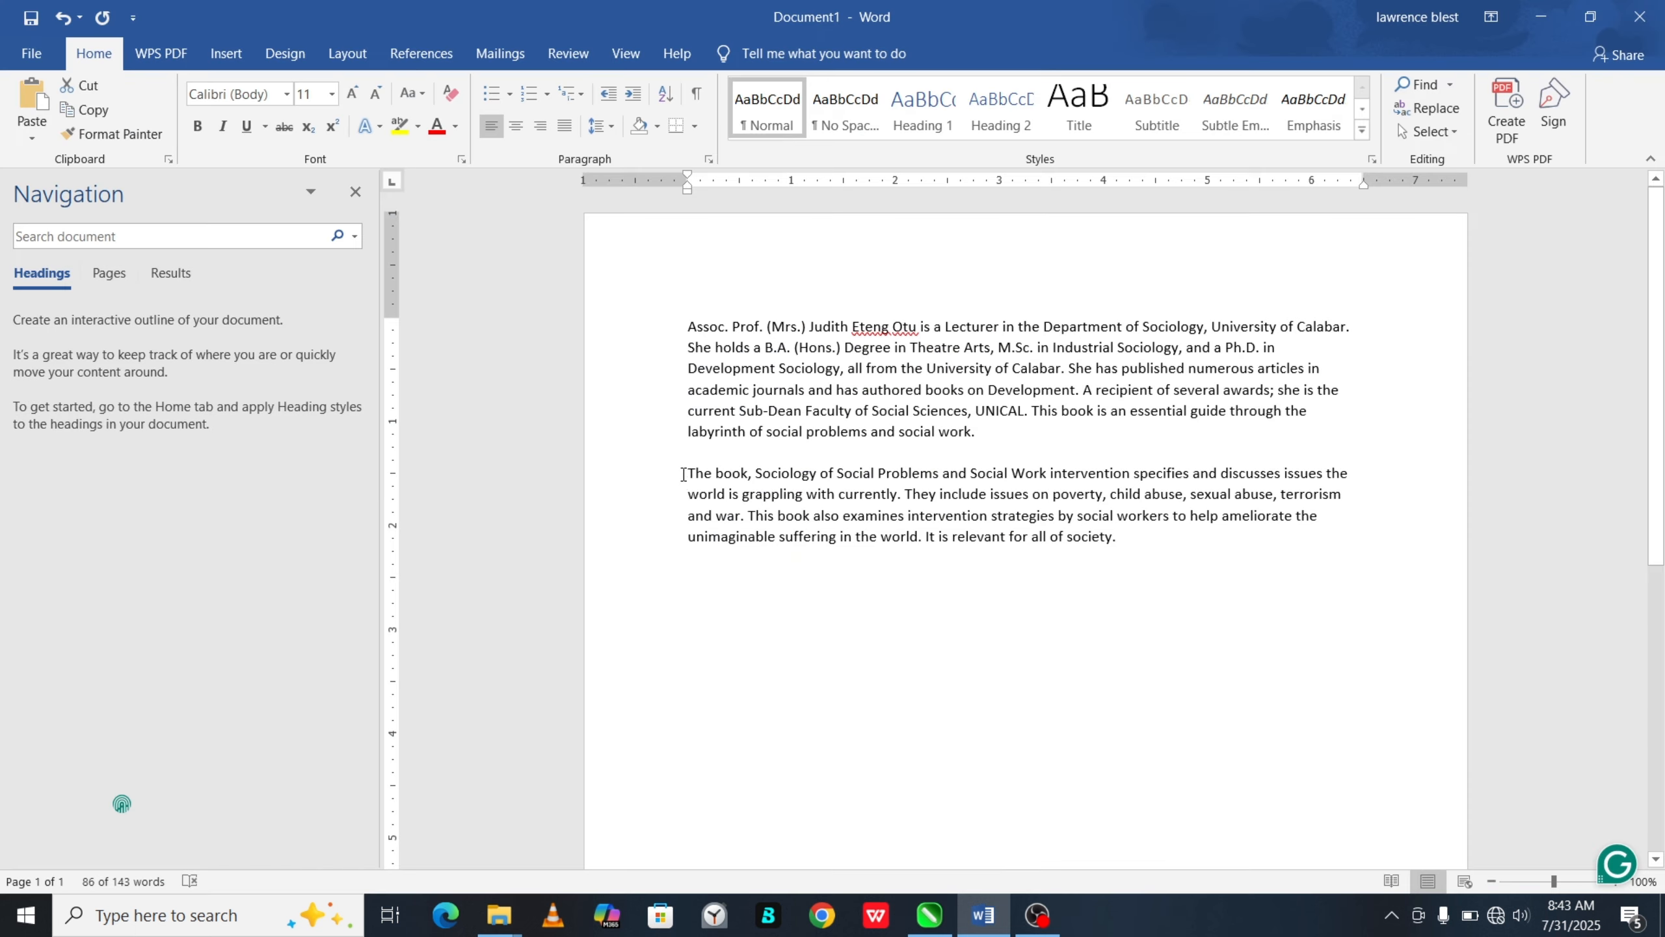
left_click_drag(688, 474, 1118, 547)
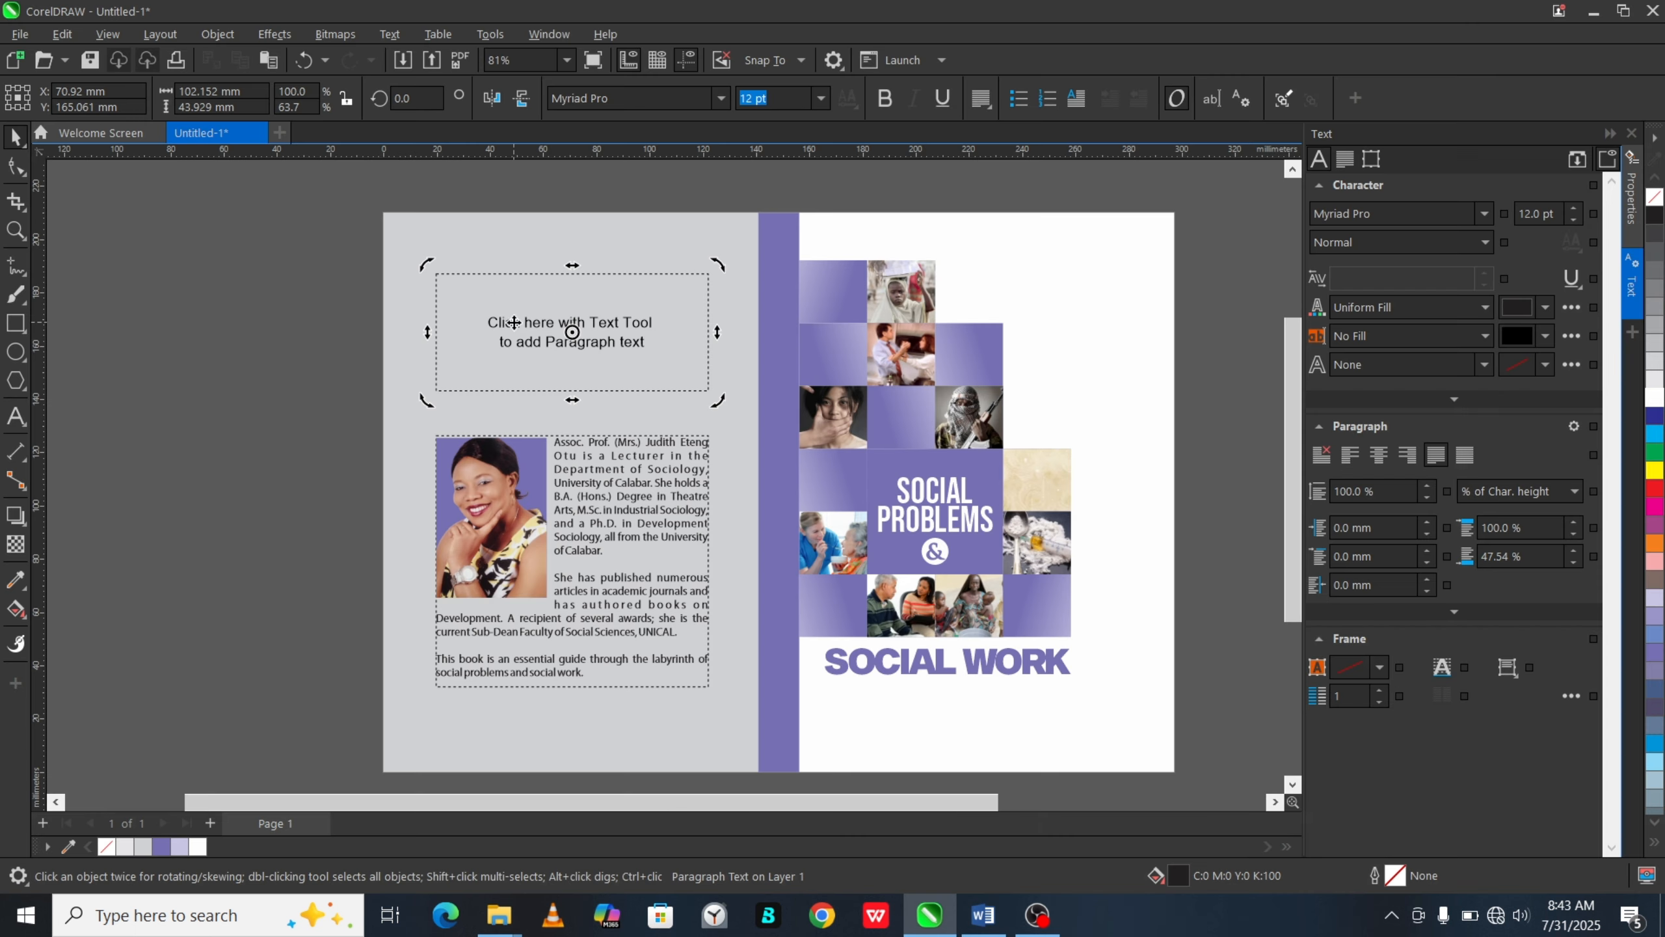
key("ctrl+v")
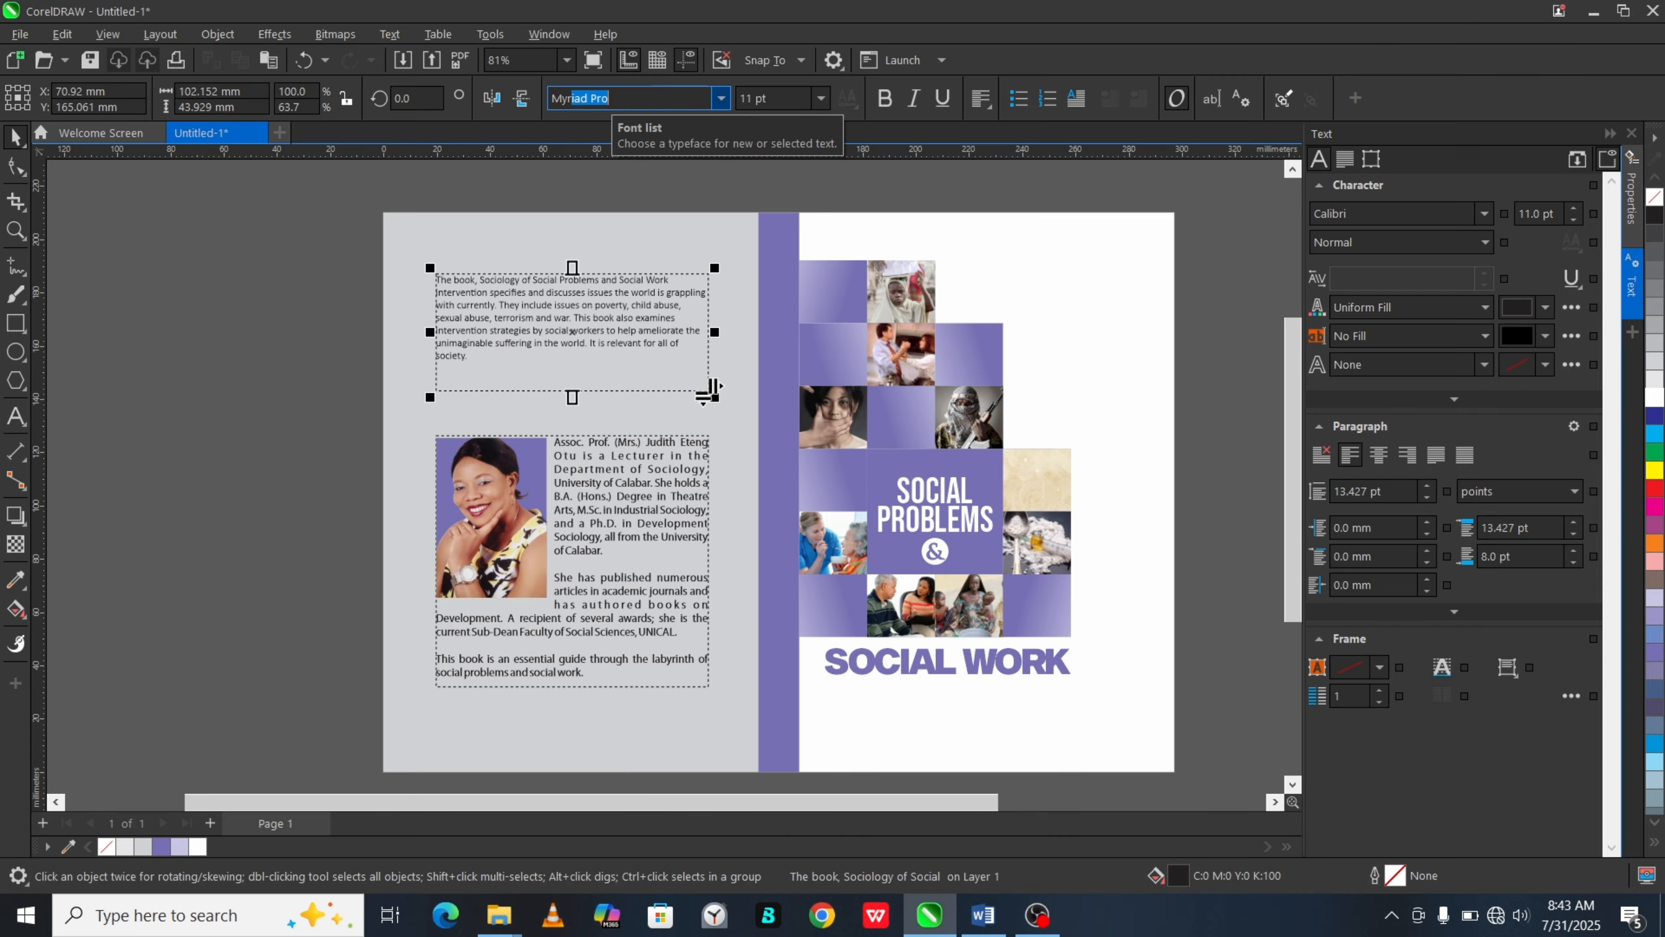
Step: Set the book description in the upper frame to Myriad Pro at 12 pt
double_click(795, 97)
type("12")
key("Return")
Step: Set the upper description's line spacing and its spacing before paragraphs to 100% of character height
left_click(1518, 491)
left_click(1507, 514)
double_click(1366, 491)
type("100")
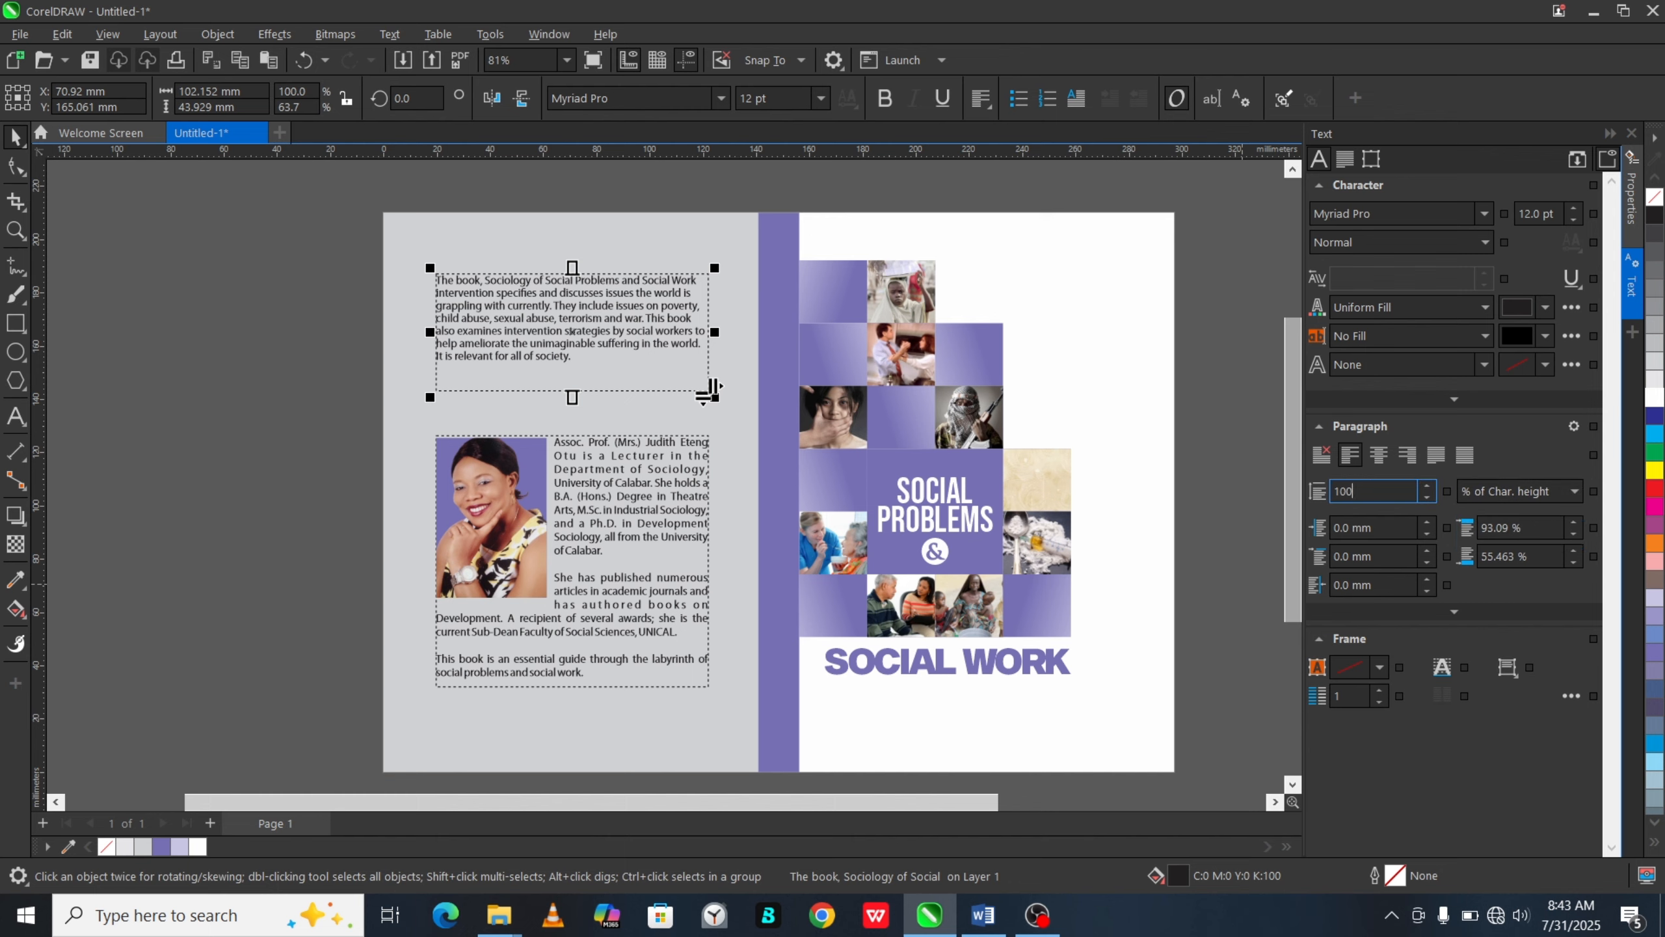
key("Tab")
type("100")
key("Return")
Step: Start a new paragraph at "They include issues on poverty" in the book description
key("F8")
scroll(509, 301, "up", 3)
left_click(586, 315)
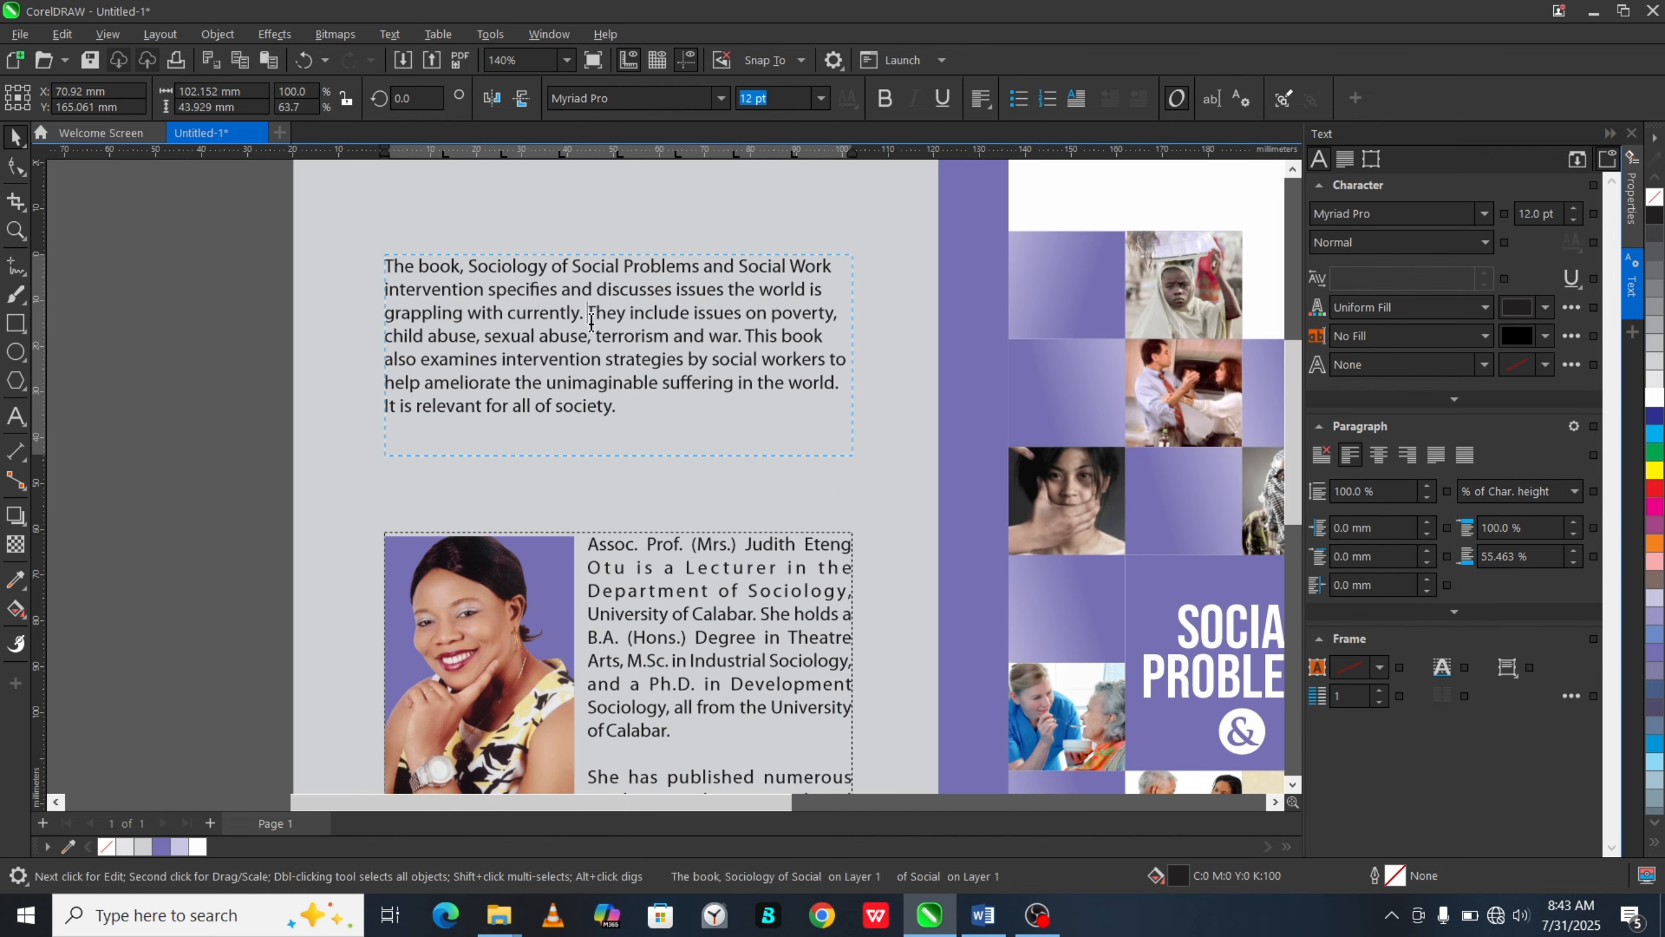
key("BackSpace")
key("Return")
scroll(597, 363, "down", 2)
scroll(648, 388, "up", 1)
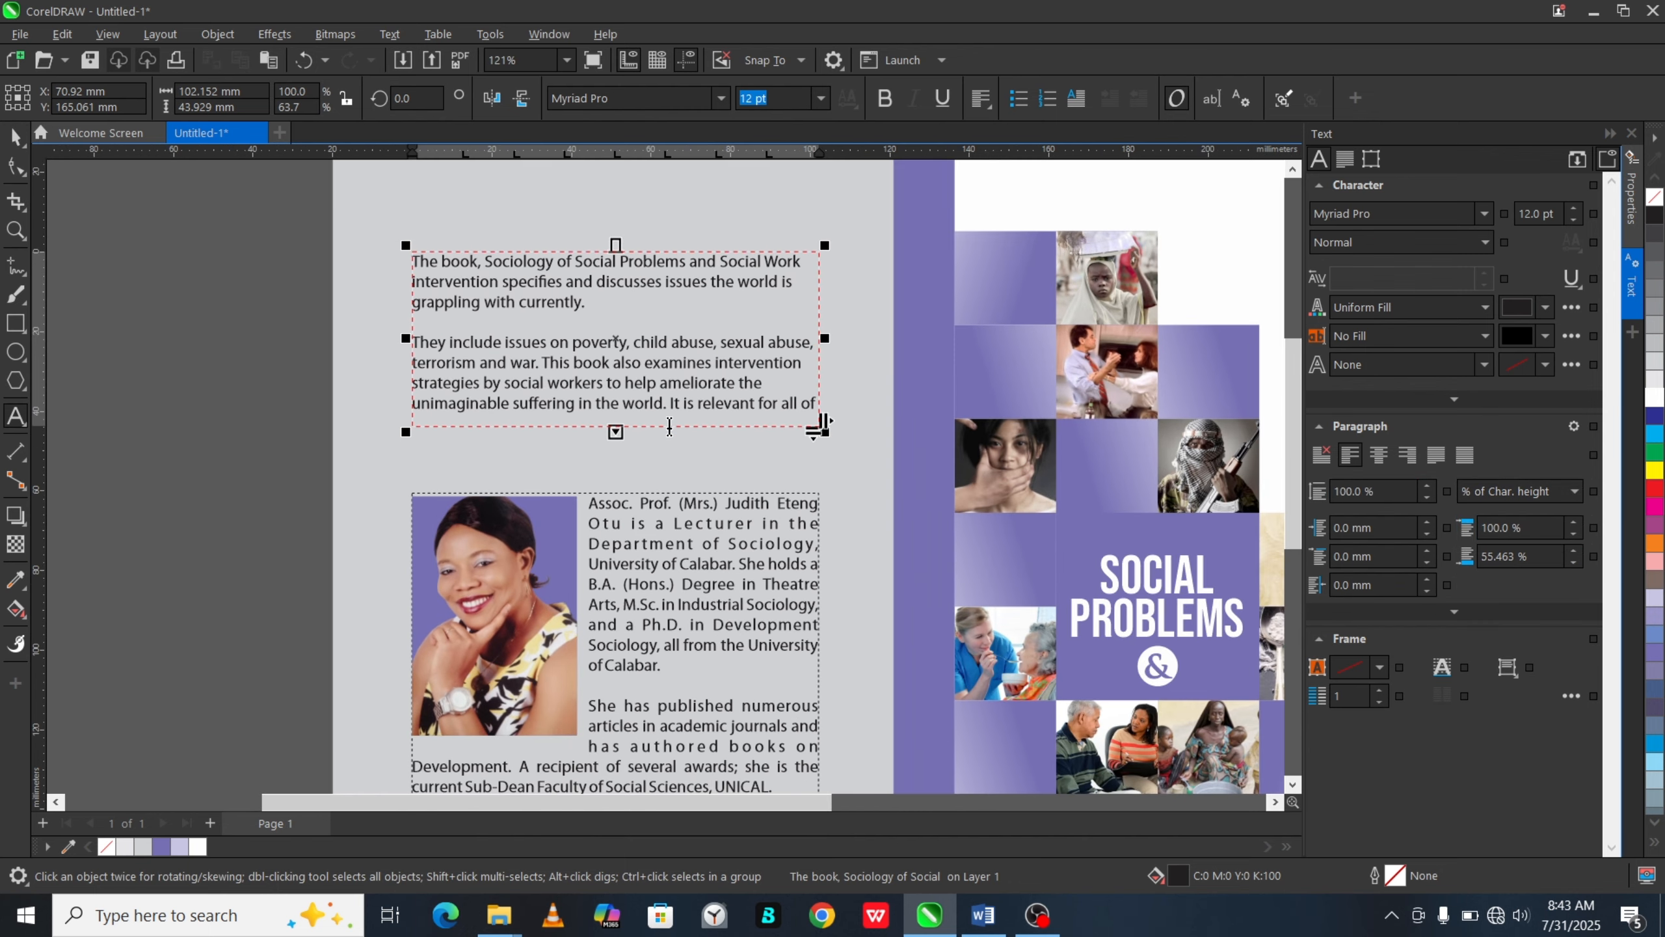
Step: Extend the description frame to about 61 mm high and put "It is relevant for all of society." on its own line
left_click_drag(615, 432, 615, 497)
double_click(674, 402)
key("Delete")
key("ctrl+space")
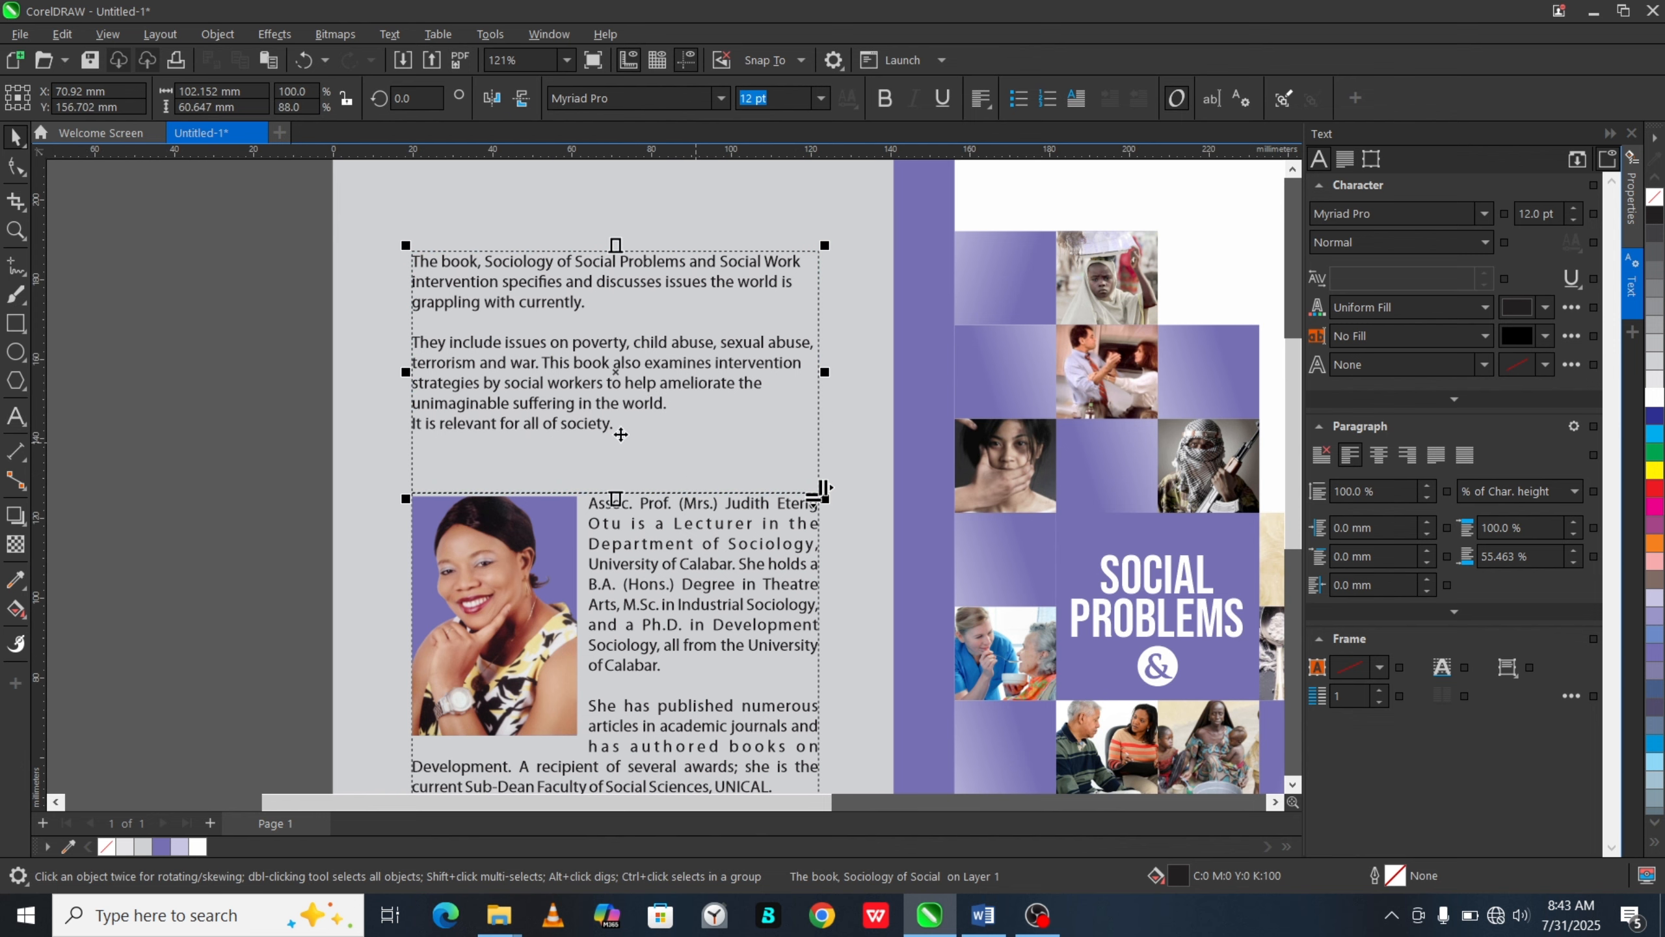
Step: Rejoin "They include issues" to the first paragraph and start a new paragraph at "This book also examines", separated by a blank line
double_click(612, 310)
key("Delete")
key("Delete")
key("ctrl+space")
double_click(731, 322)
key("Return")
key("Return")
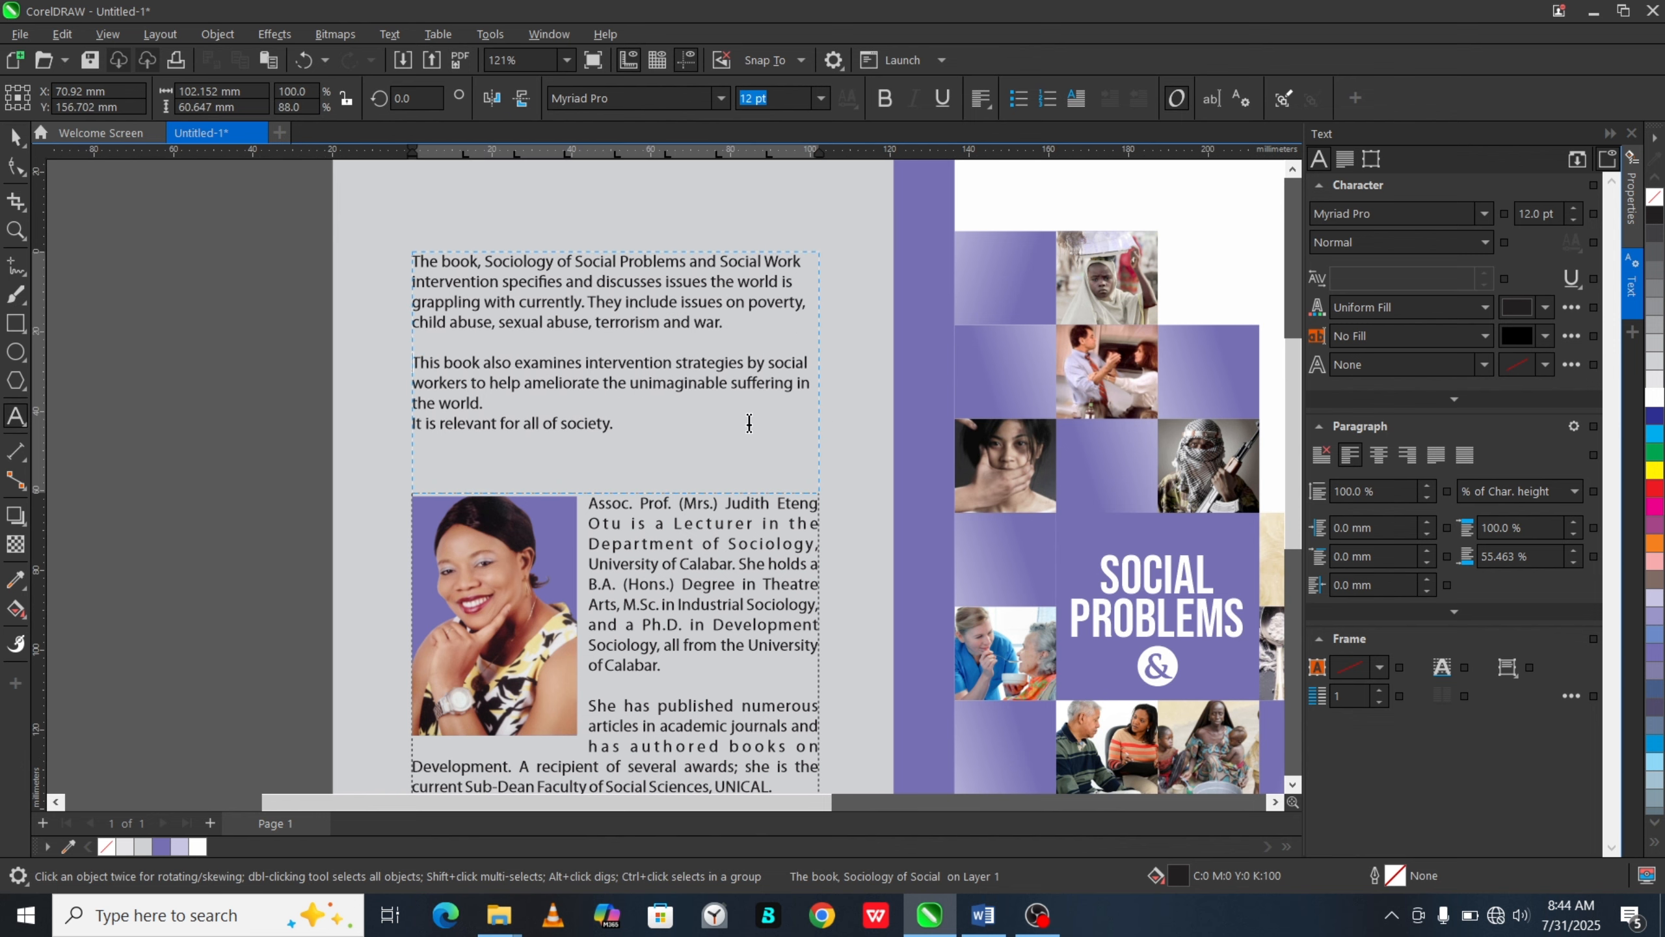
Step: Rejoin "It is relevant for all of society." to the second paragraph and fully justify the book description
left_click(543, 405)
key("Delete")
key("ctrl+space")
left_click(981, 98)
left_click(1013, 215)
Step: Shorten the description frame to about 43 mm high and move both text frames and the photo slightly down the back cover
scroll(638, 399, "down", 2)
left_click_drag(626, 459, 627, 433)
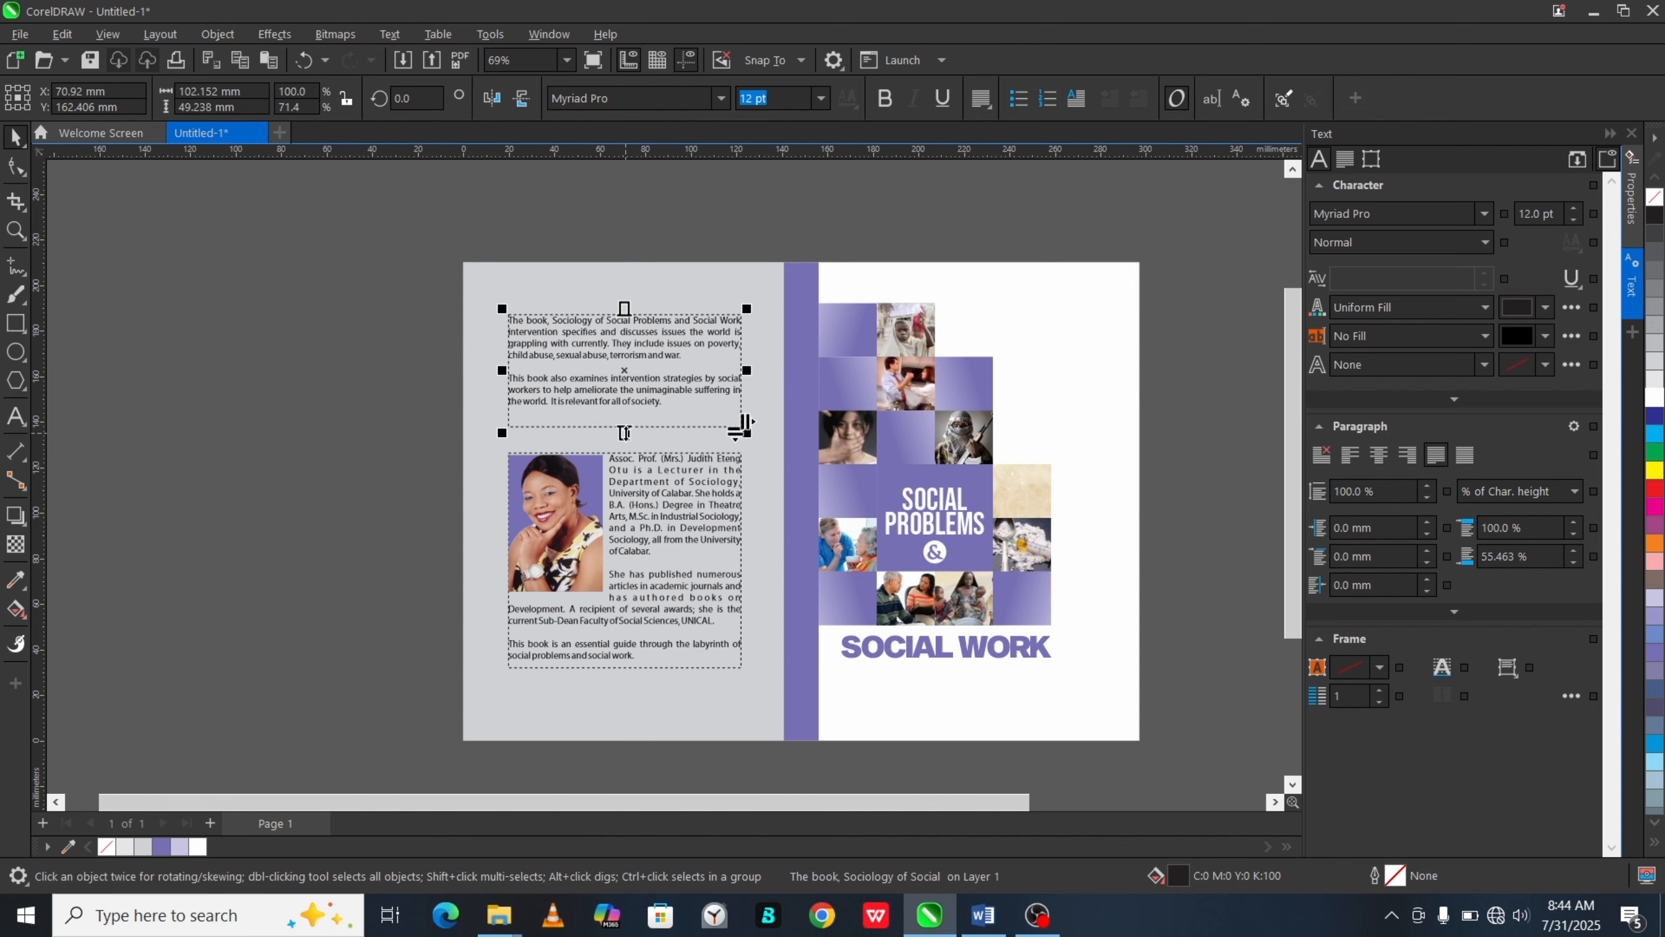
scroll(646, 392, "up", 2)
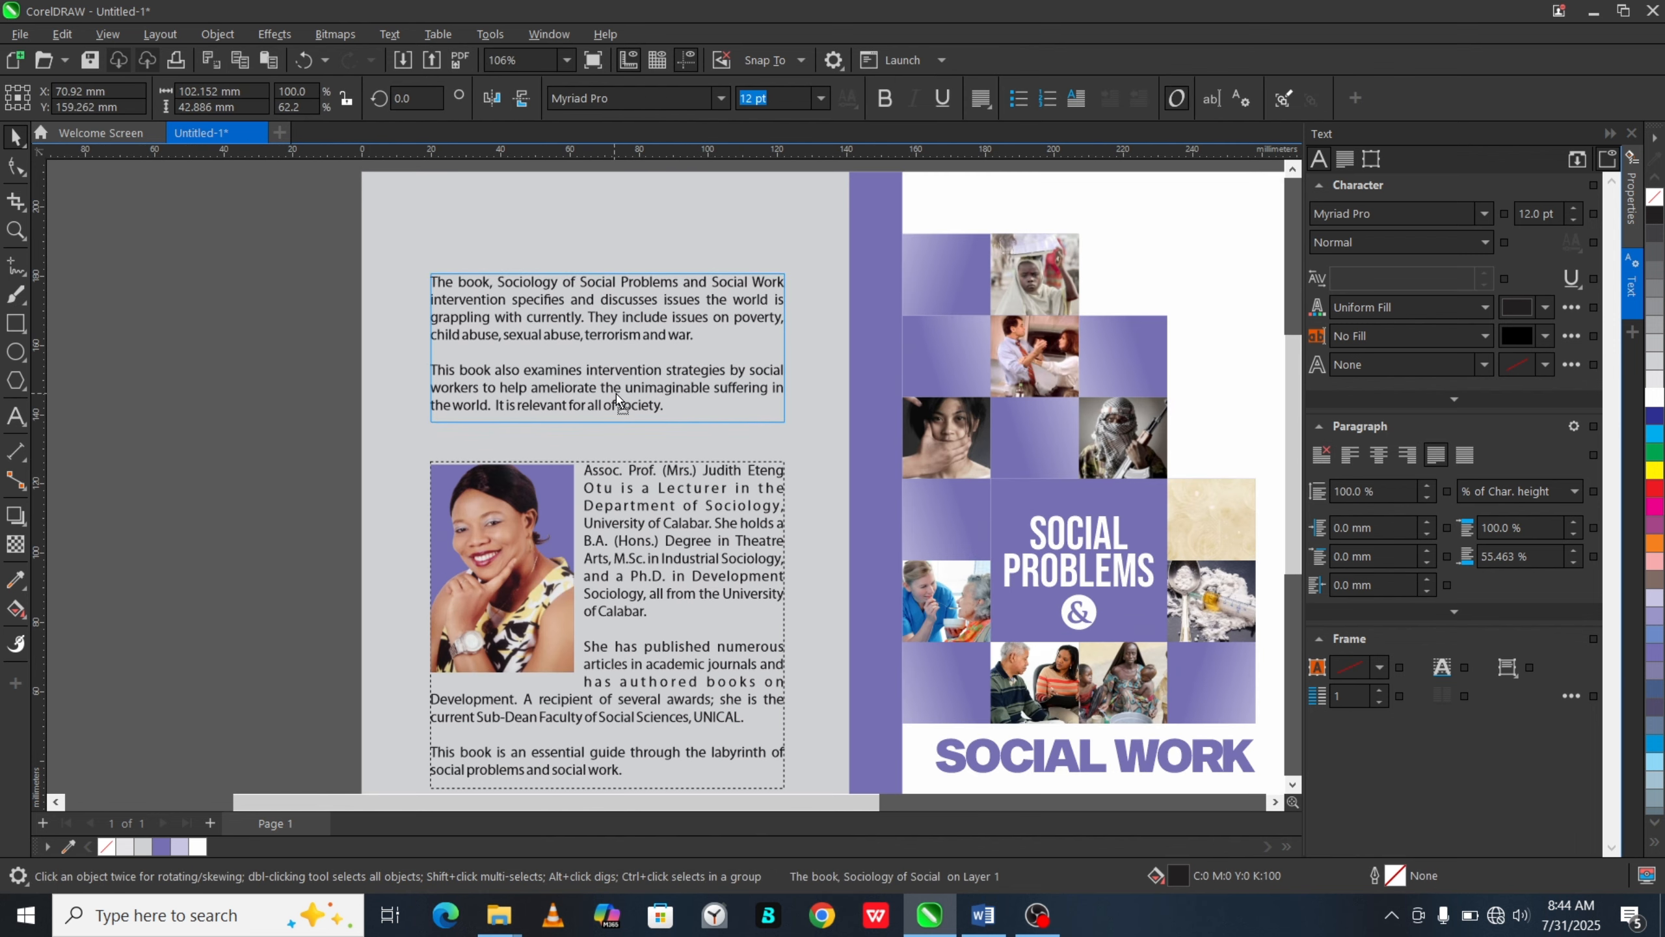
key("F4")
left_click_drag(263, 736, 697, 239)
mouse_move(620, 292)
left_mouse_down()
mouse_move(621, 316)
mouse_move(620, 301)
left_mouse_up()
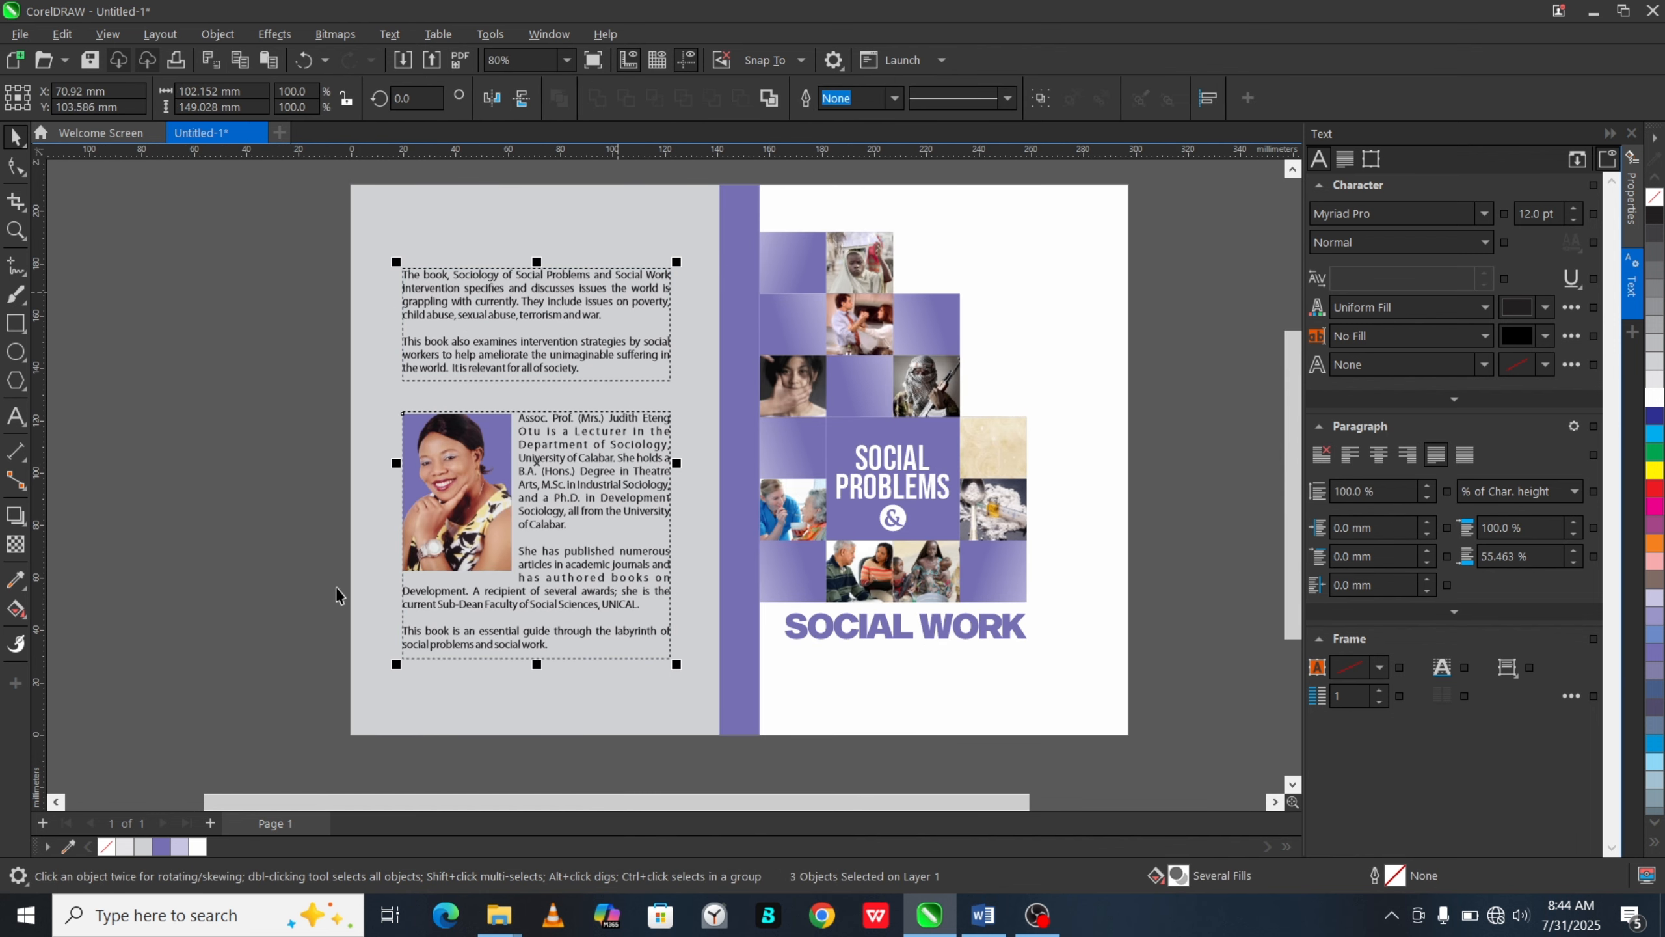
Step: Fill the back cover background rectangle with white
left_click(337, 594)
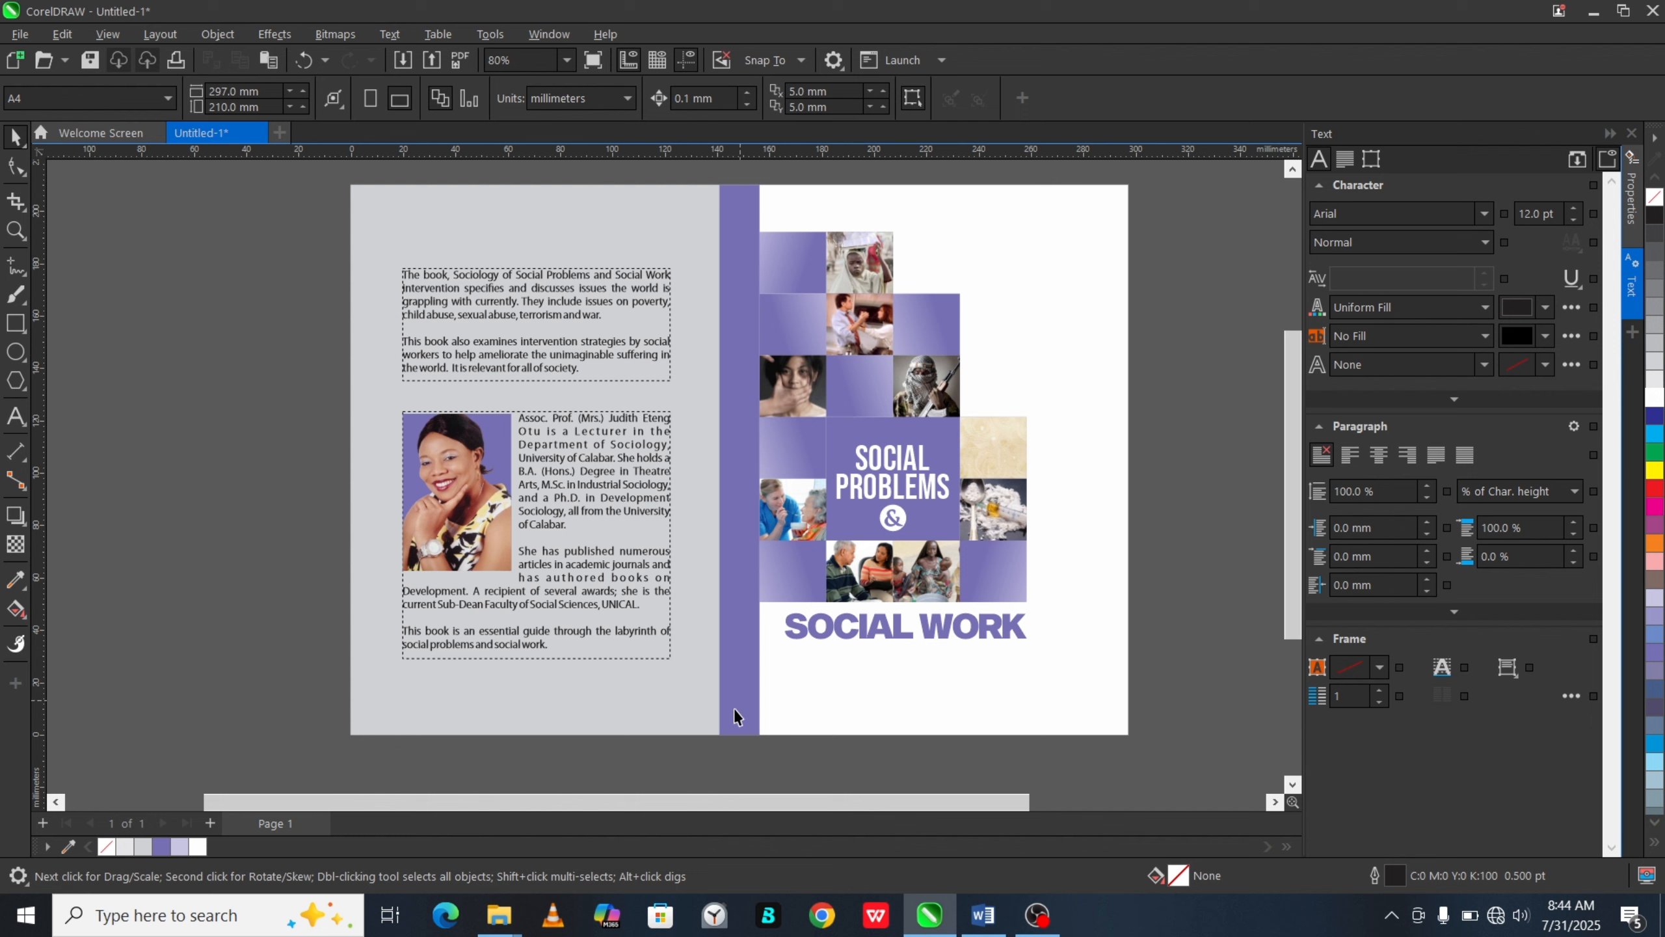
left_click(659, 725)
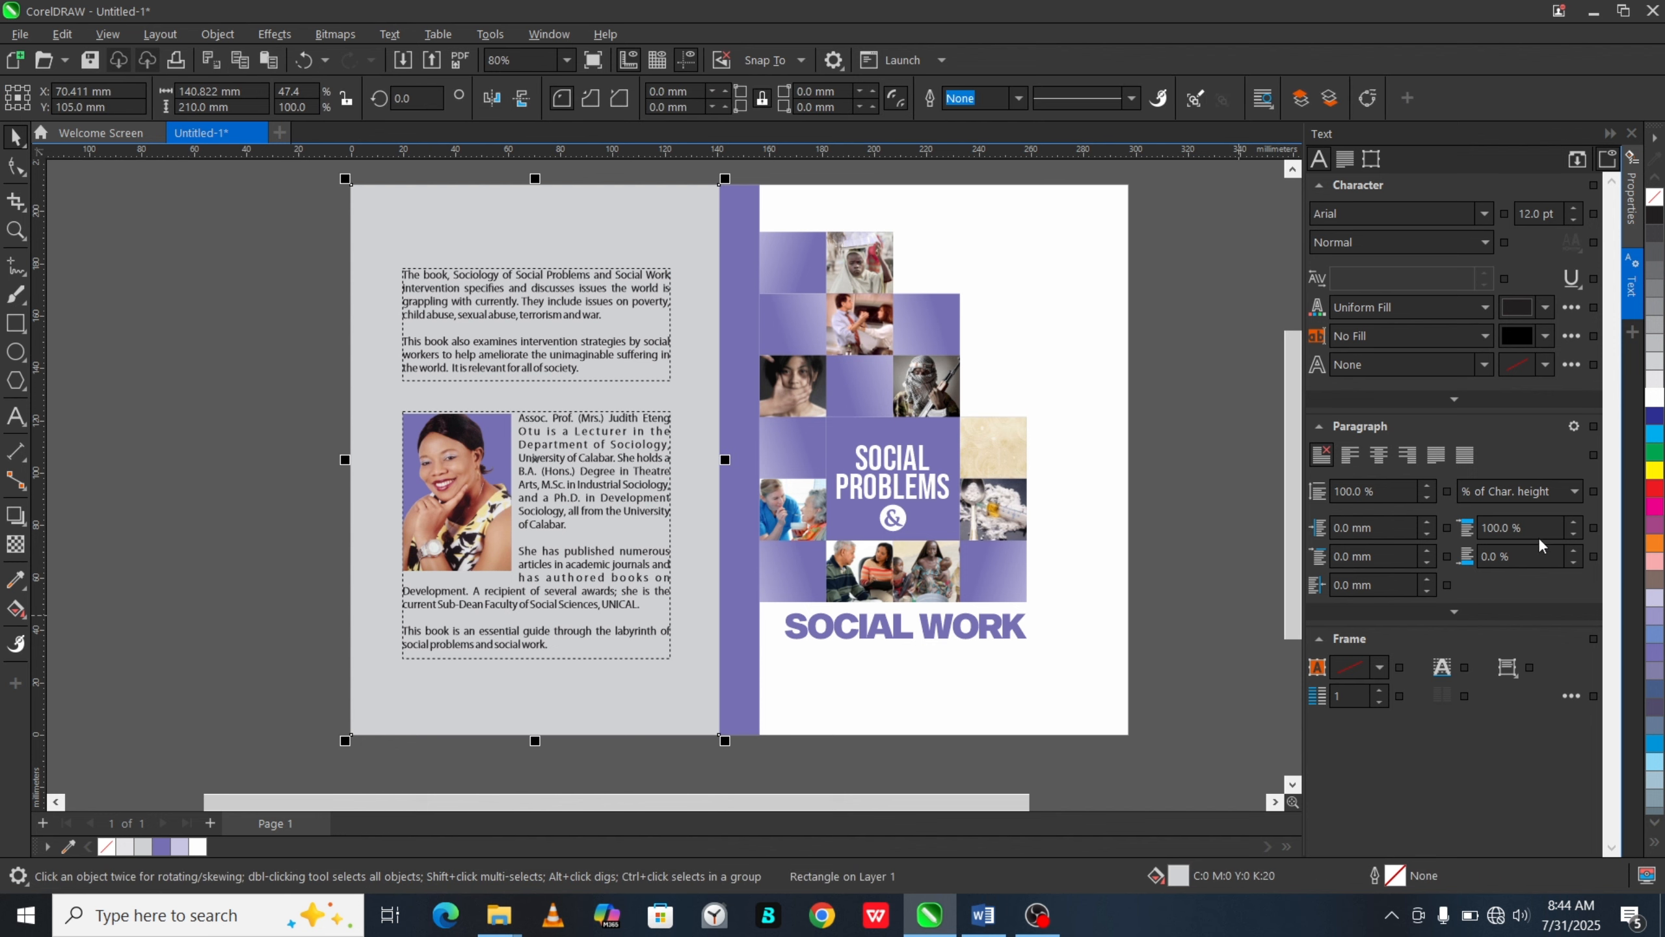
left_click(1657, 397)
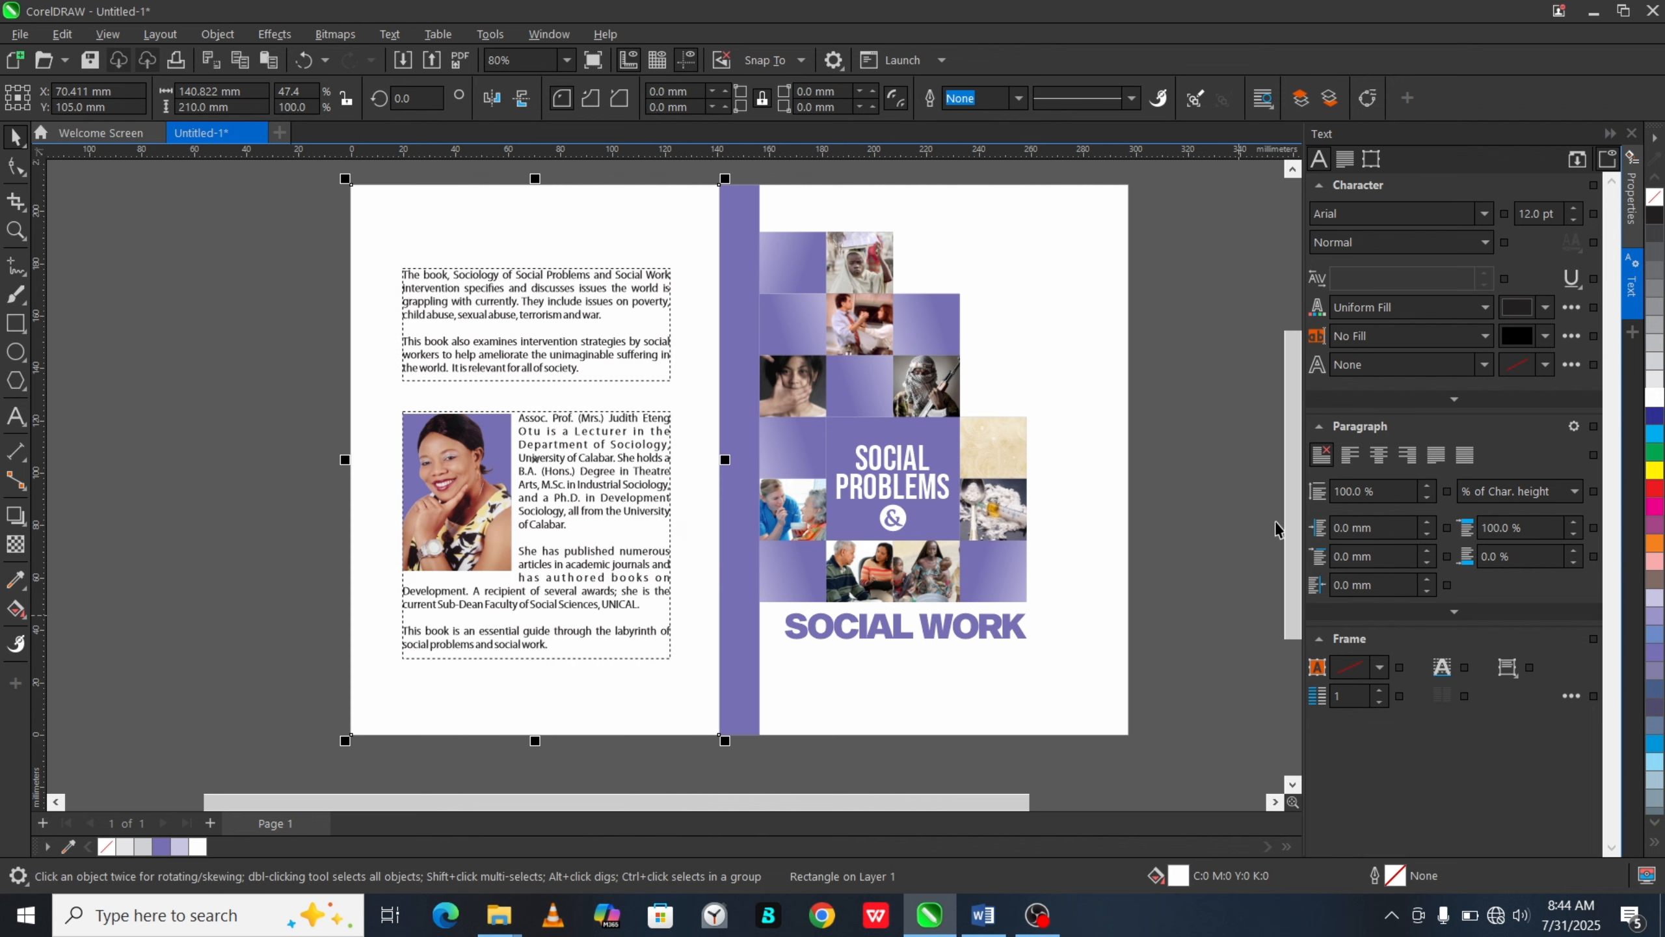
Step: Examine the complete book cover in a full-screen preview
left_click(1220, 438)
scroll(711, 468, "down", 1)
key("z")
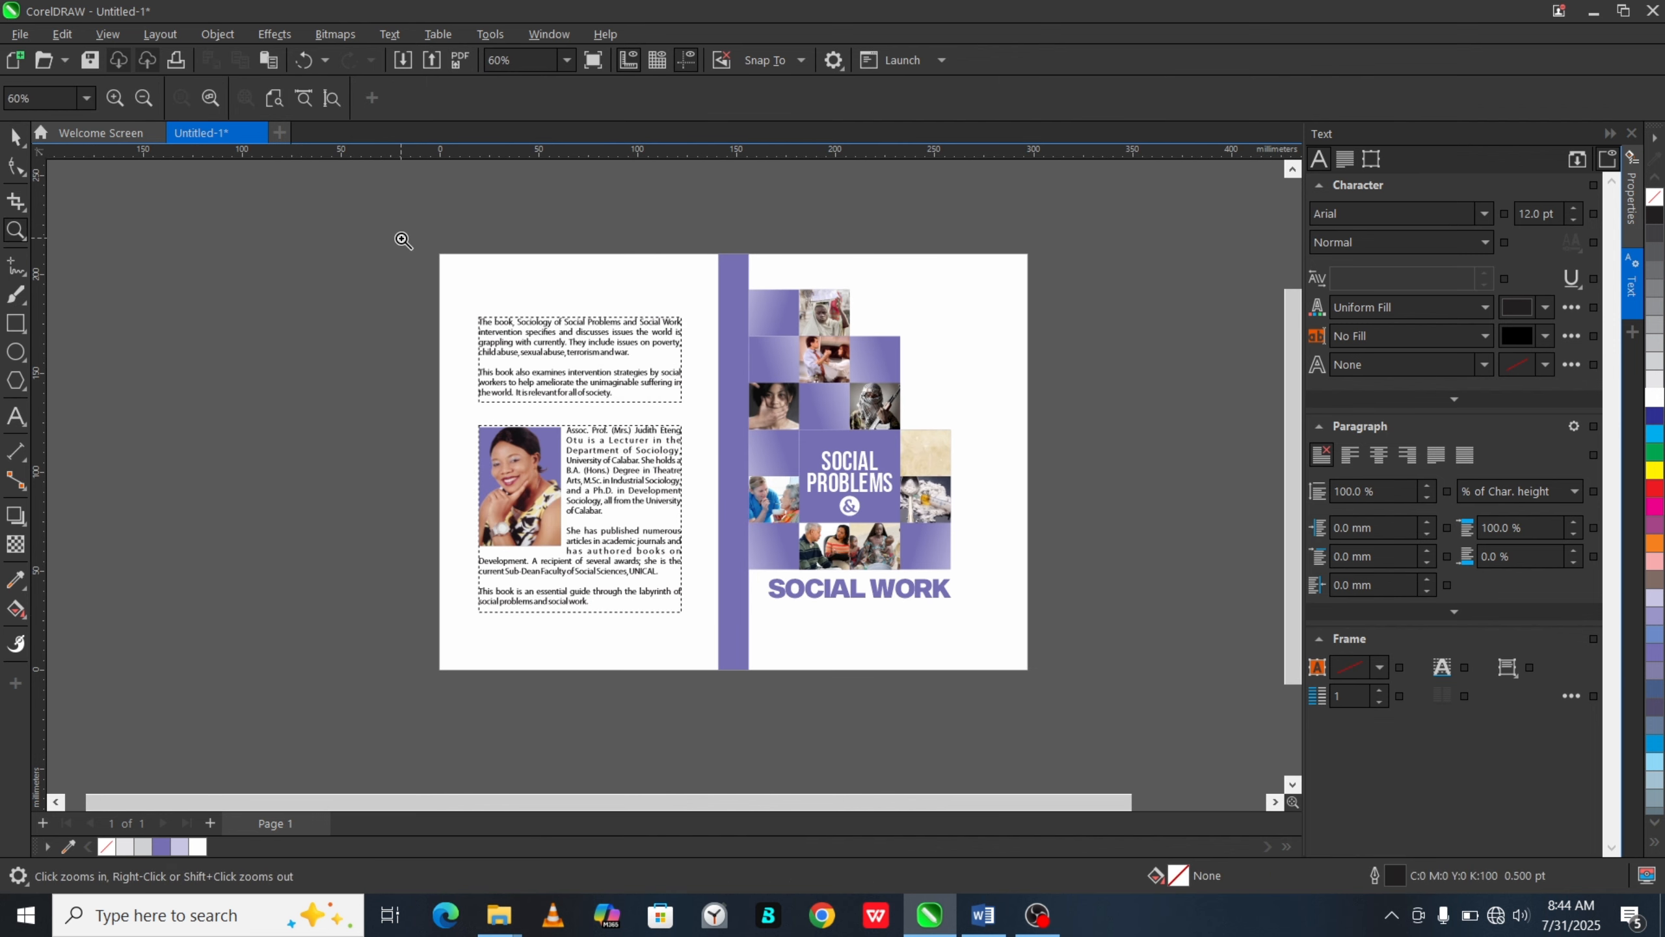
left_click_drag(405, 237, 1085, 696)
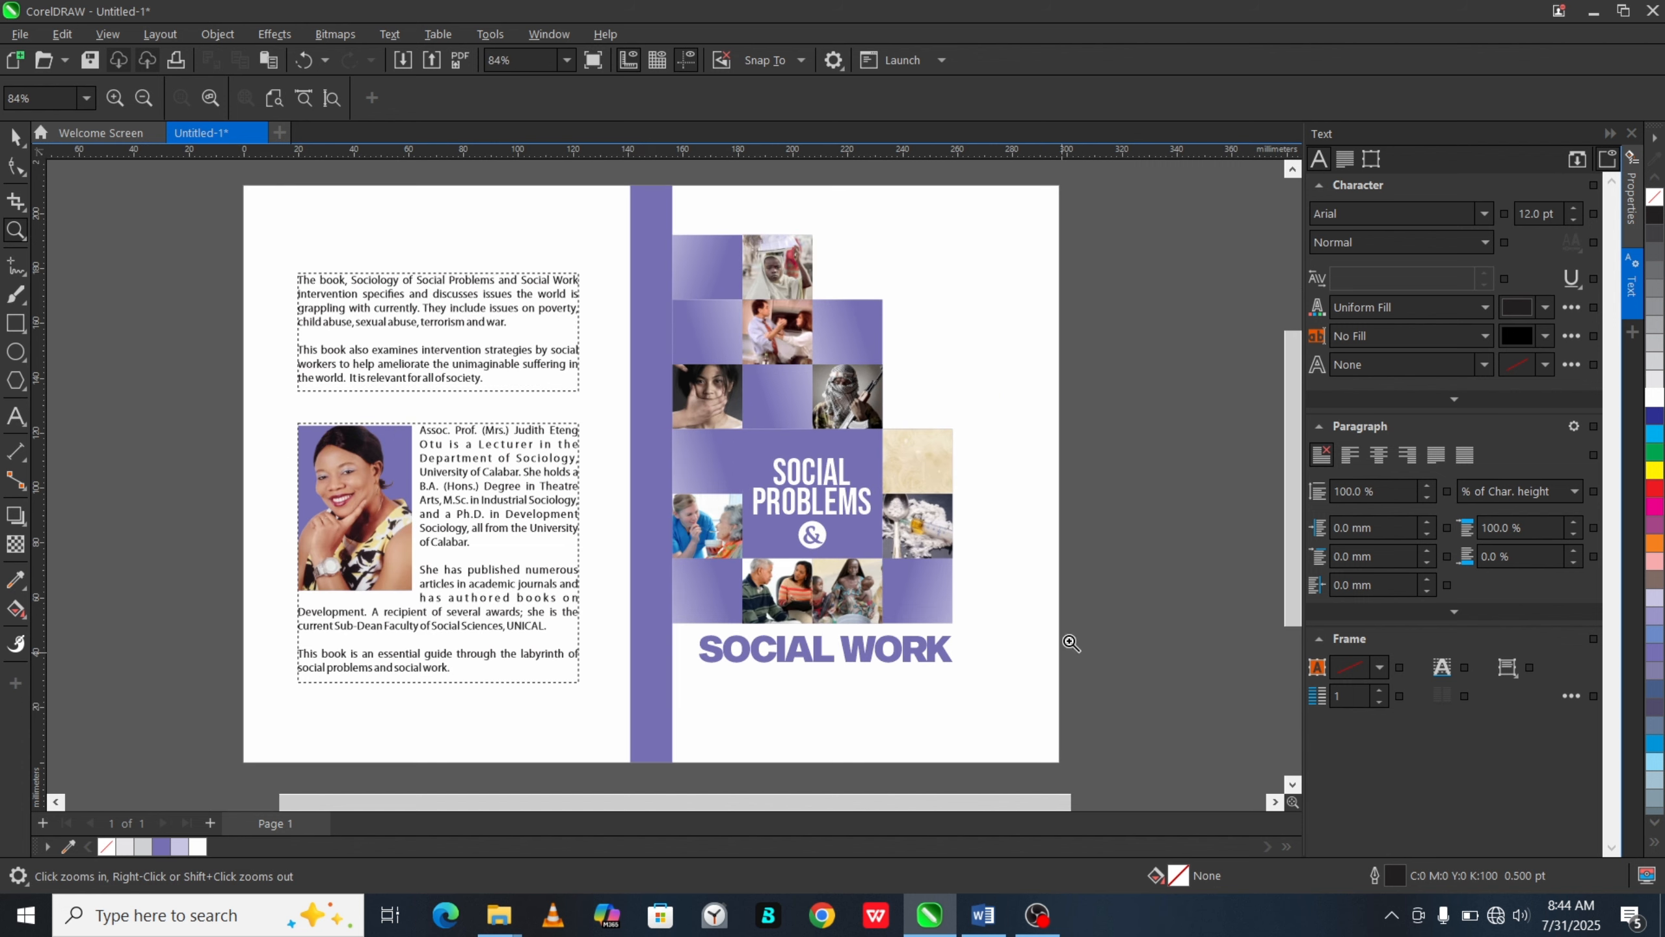
key("space")
right_click(1116, 315)
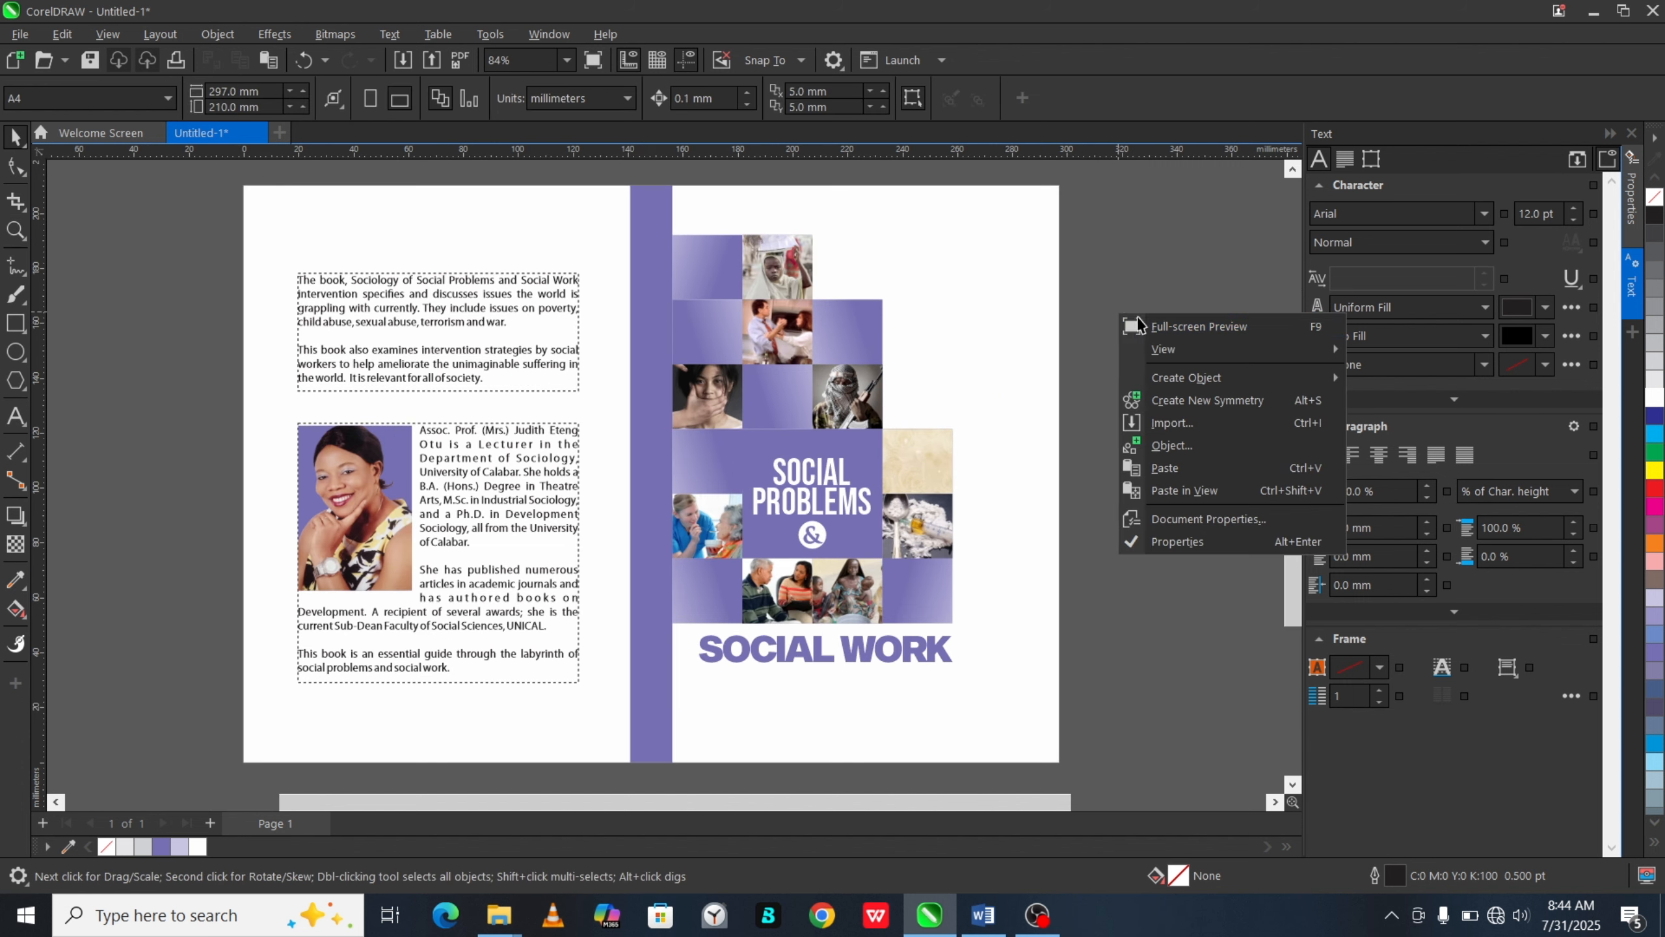
left_click(1151, 325)
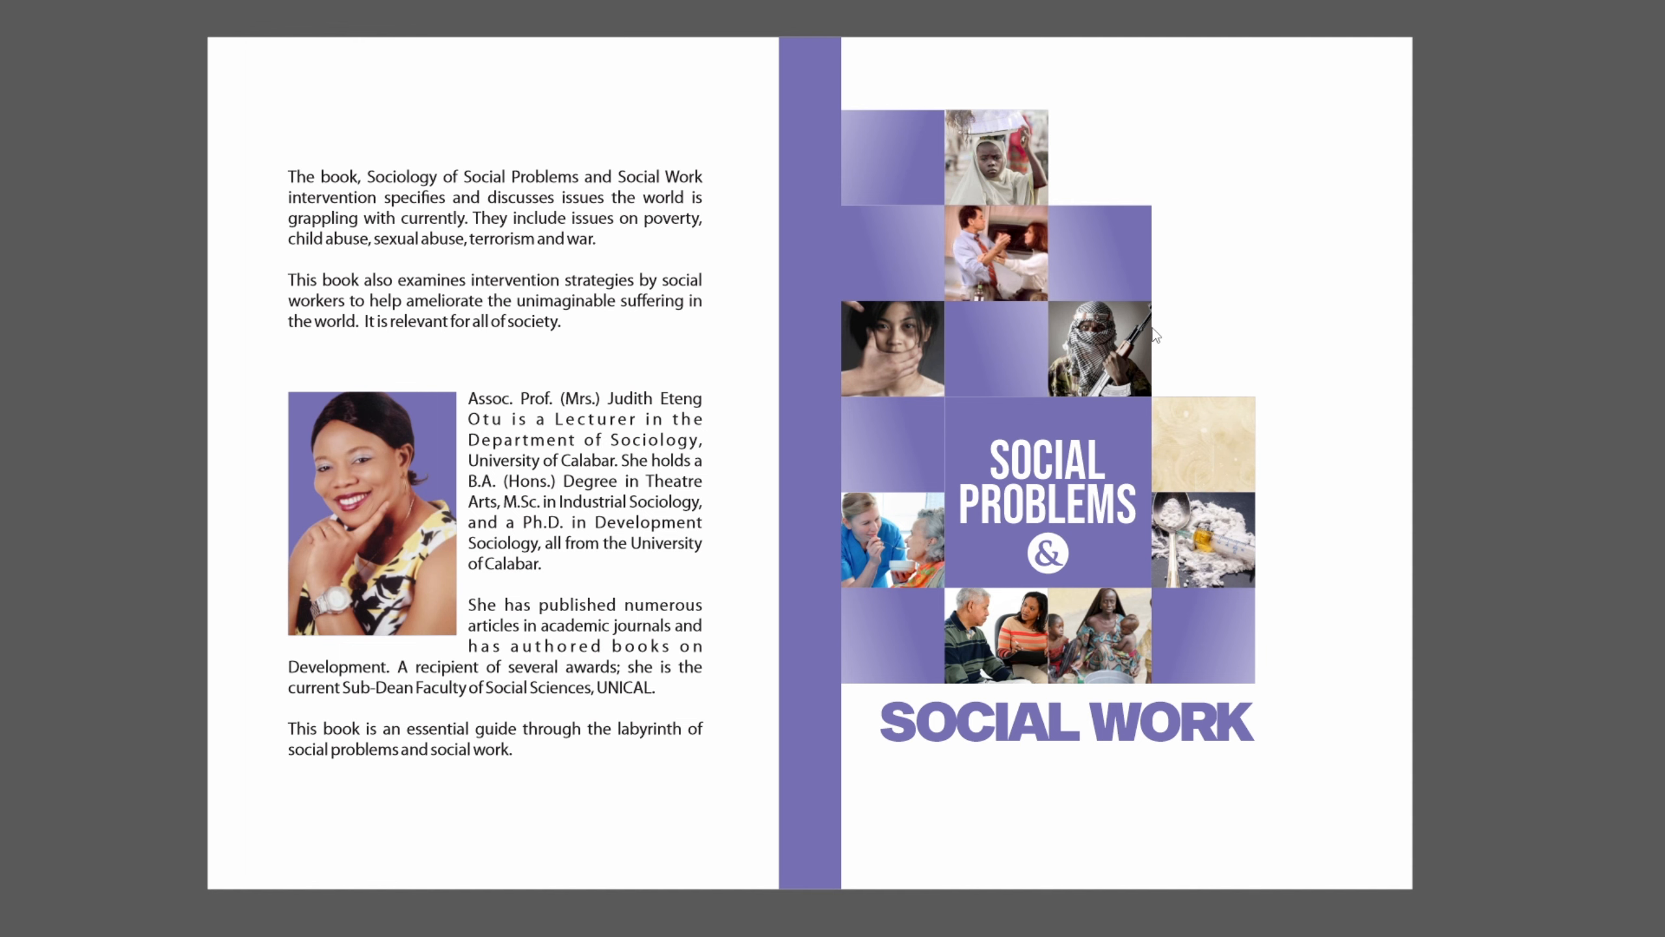
left_click(1115, 371)
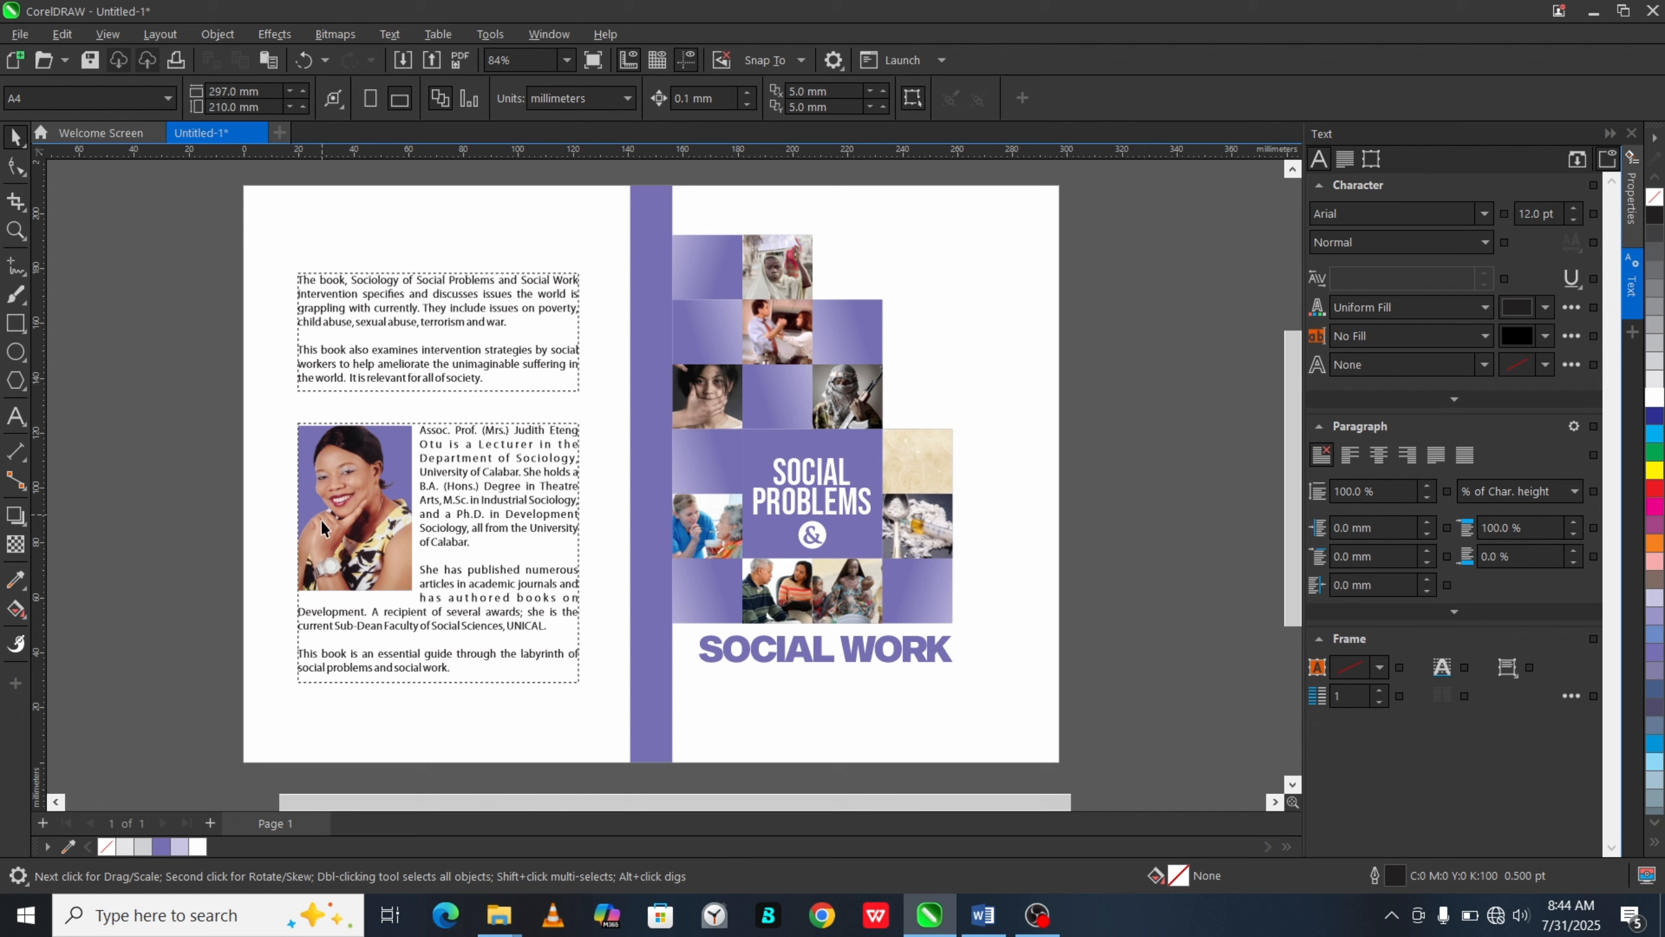
Step: Duplicate the author photo frame straight up, align it with the back cover's top edge, and delete the picture inside the copy
left_click_drag(352, 500, 358, 255)
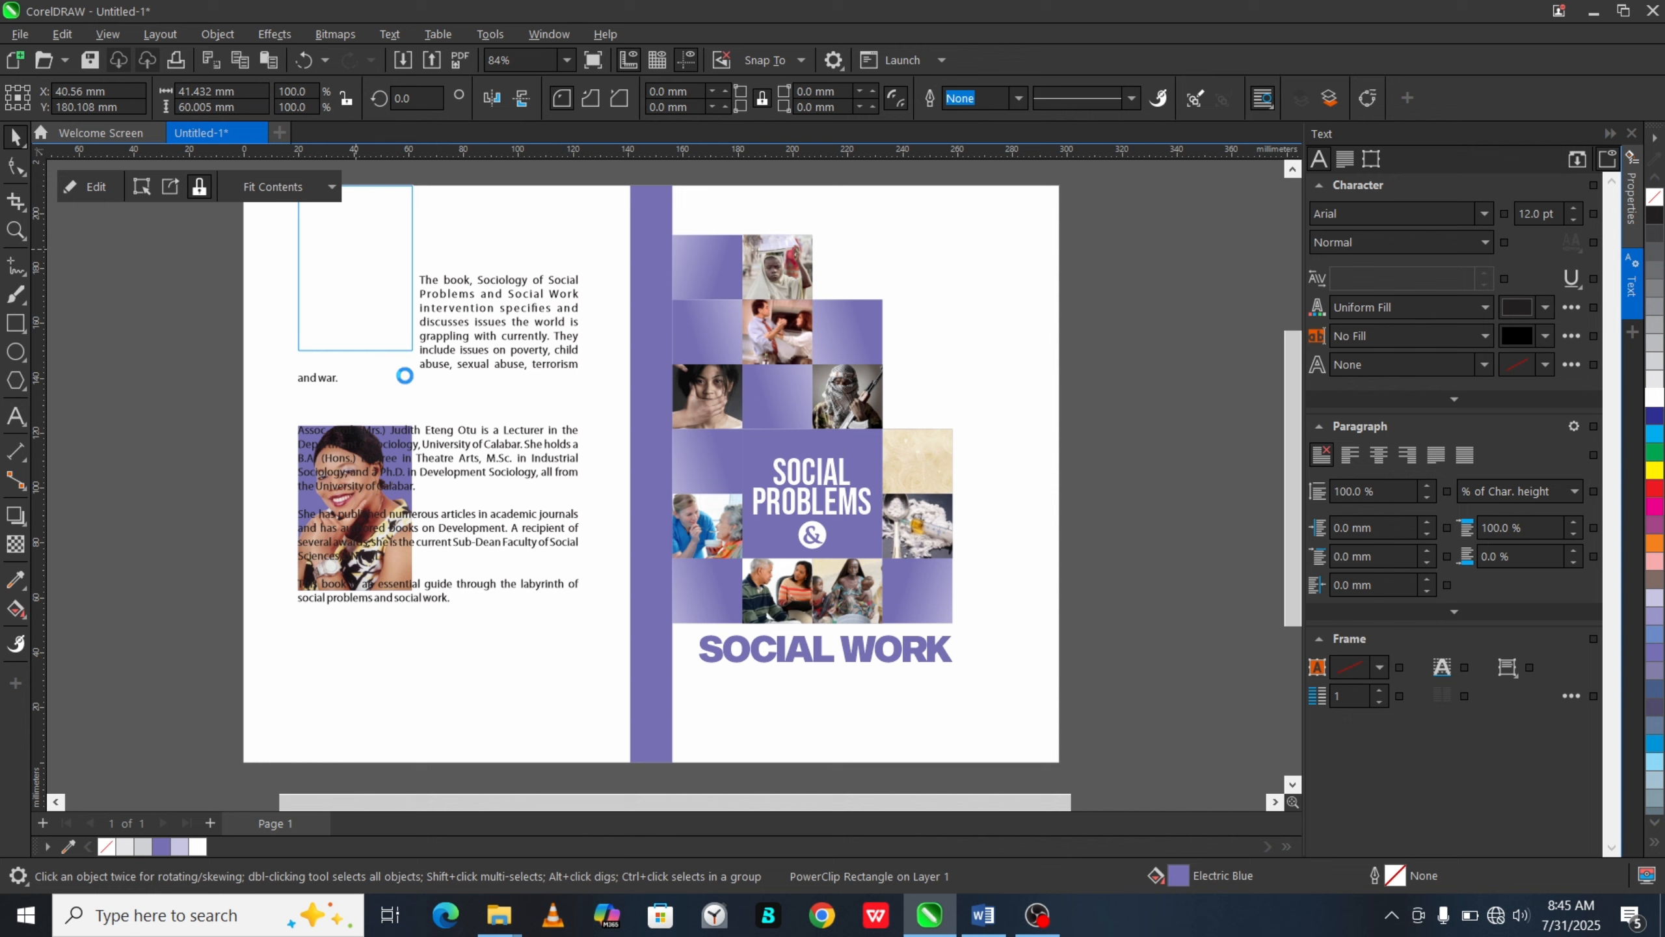
left_click(561, 323, "shift")
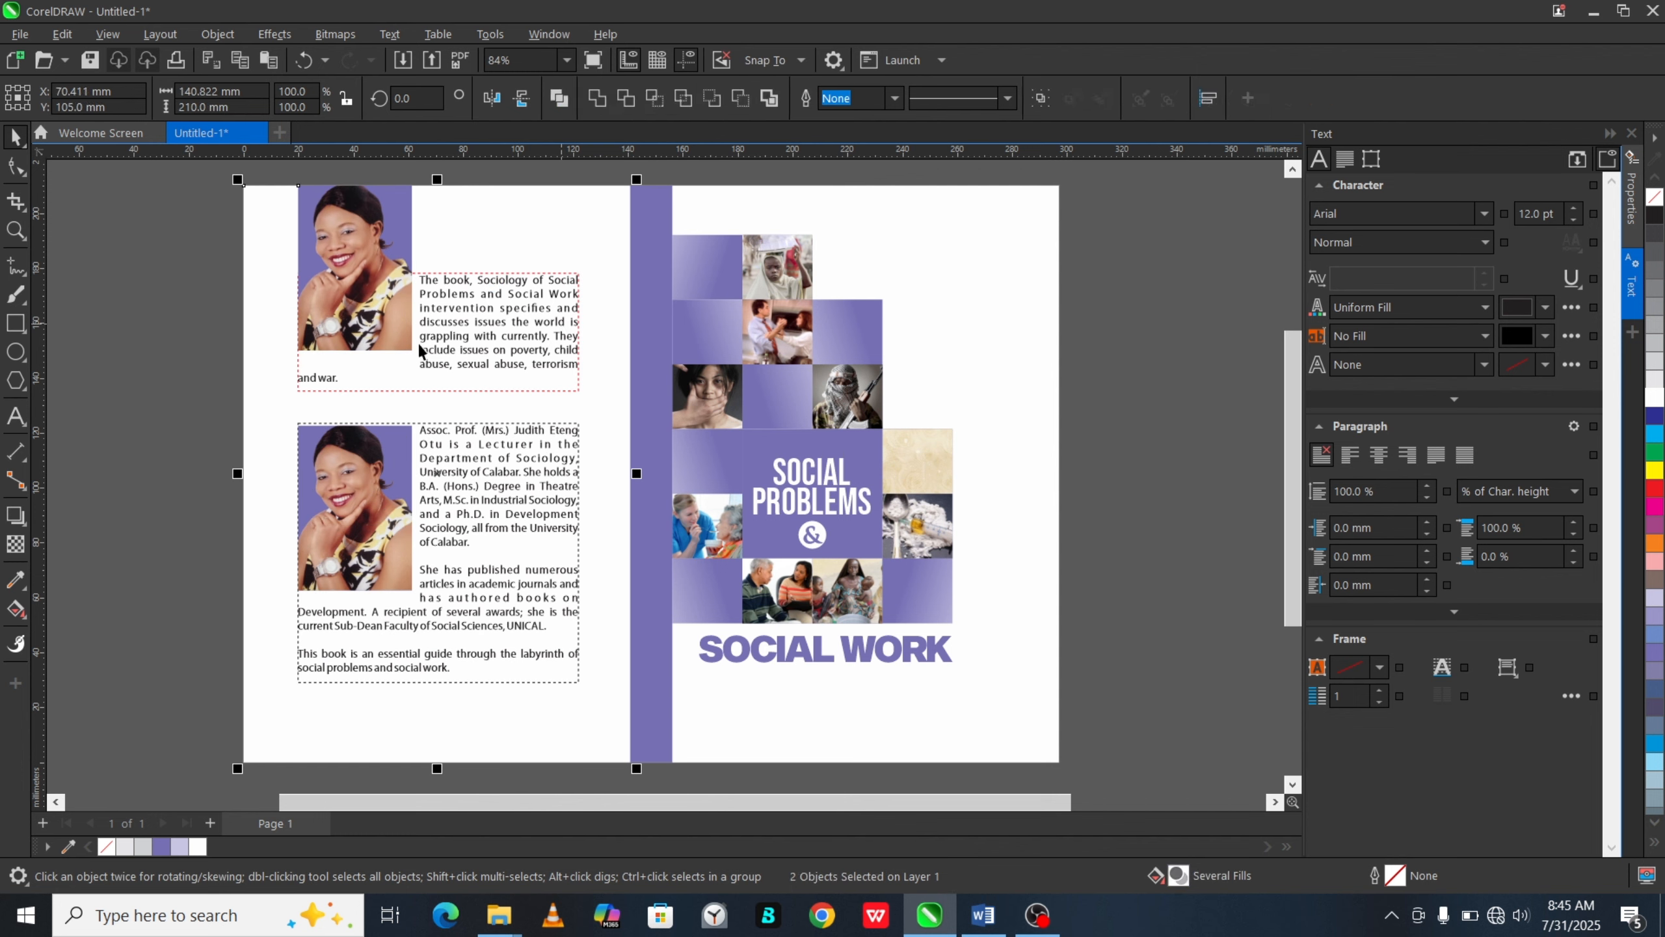
left_click(373, 247)
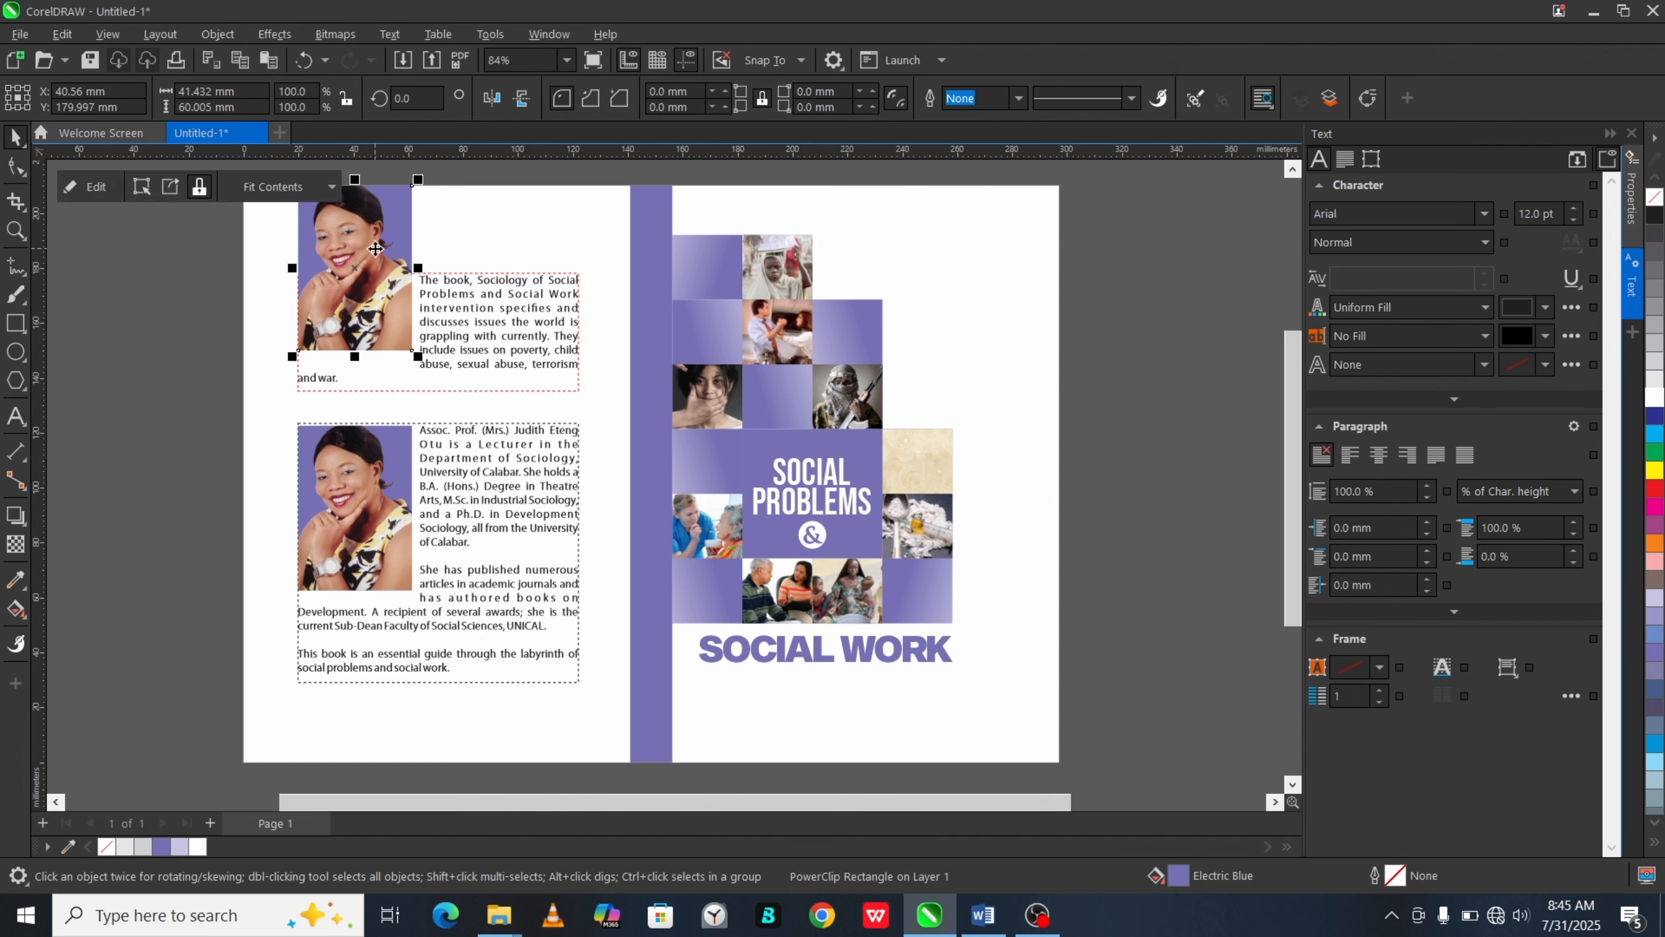
left_click(375, 249, "ctrl")
key("Delete")
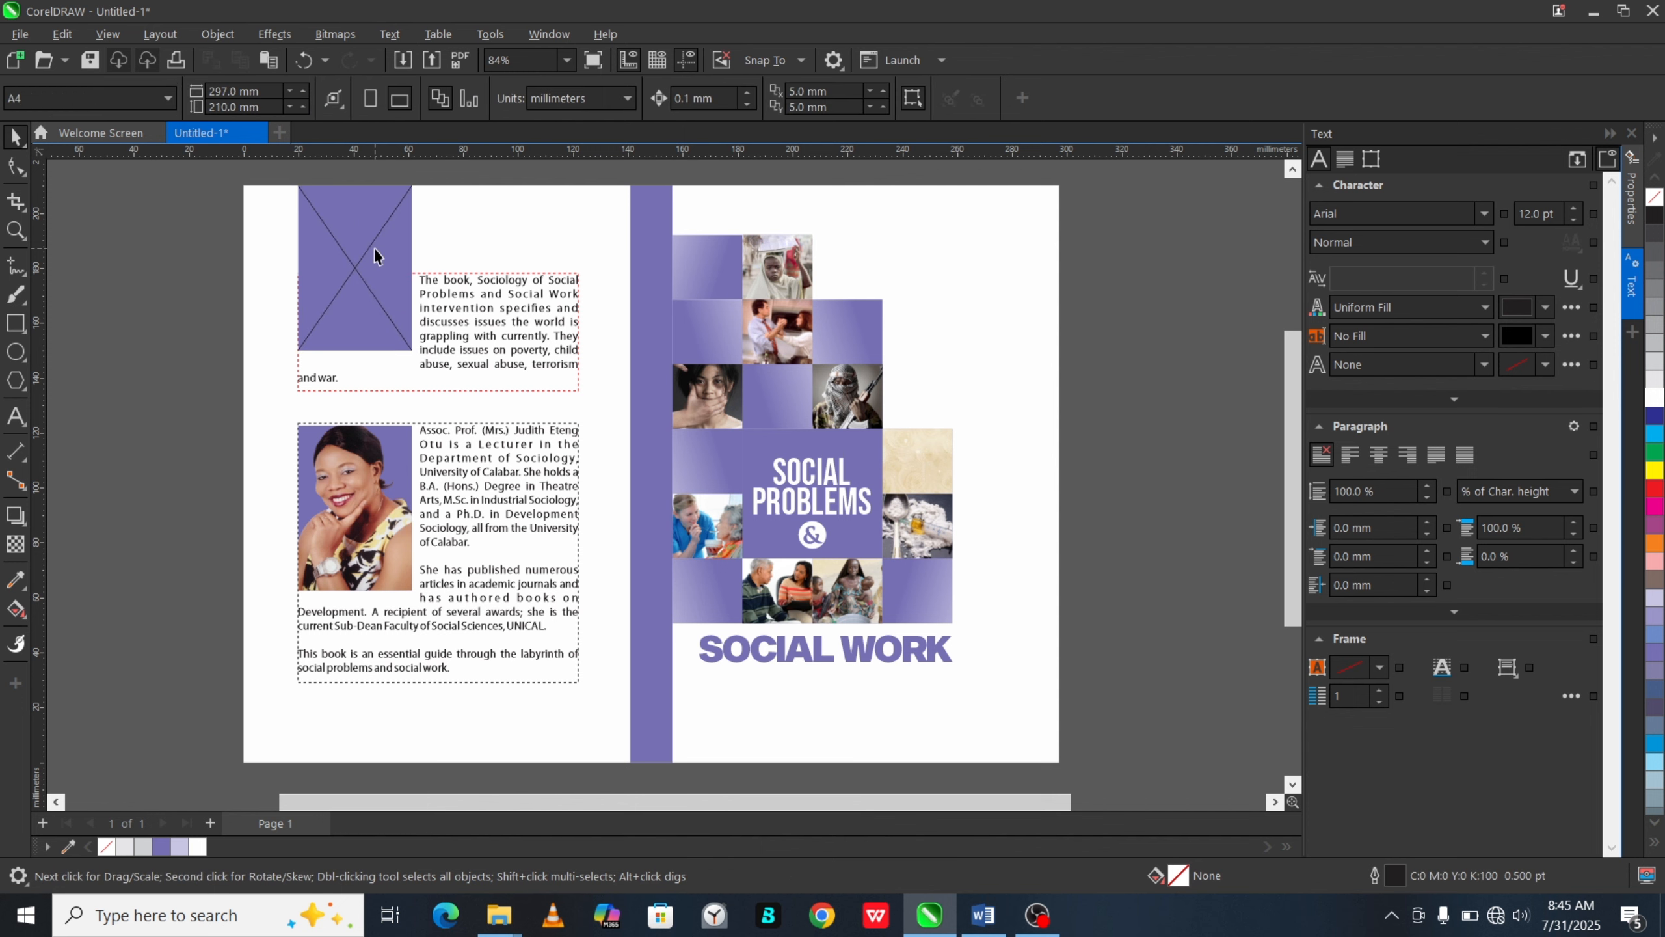
Step: Shorten the empty frame at the back cover's top edge to about 20 mm high and turn it into a plain rectangle
left_click(335, 247)
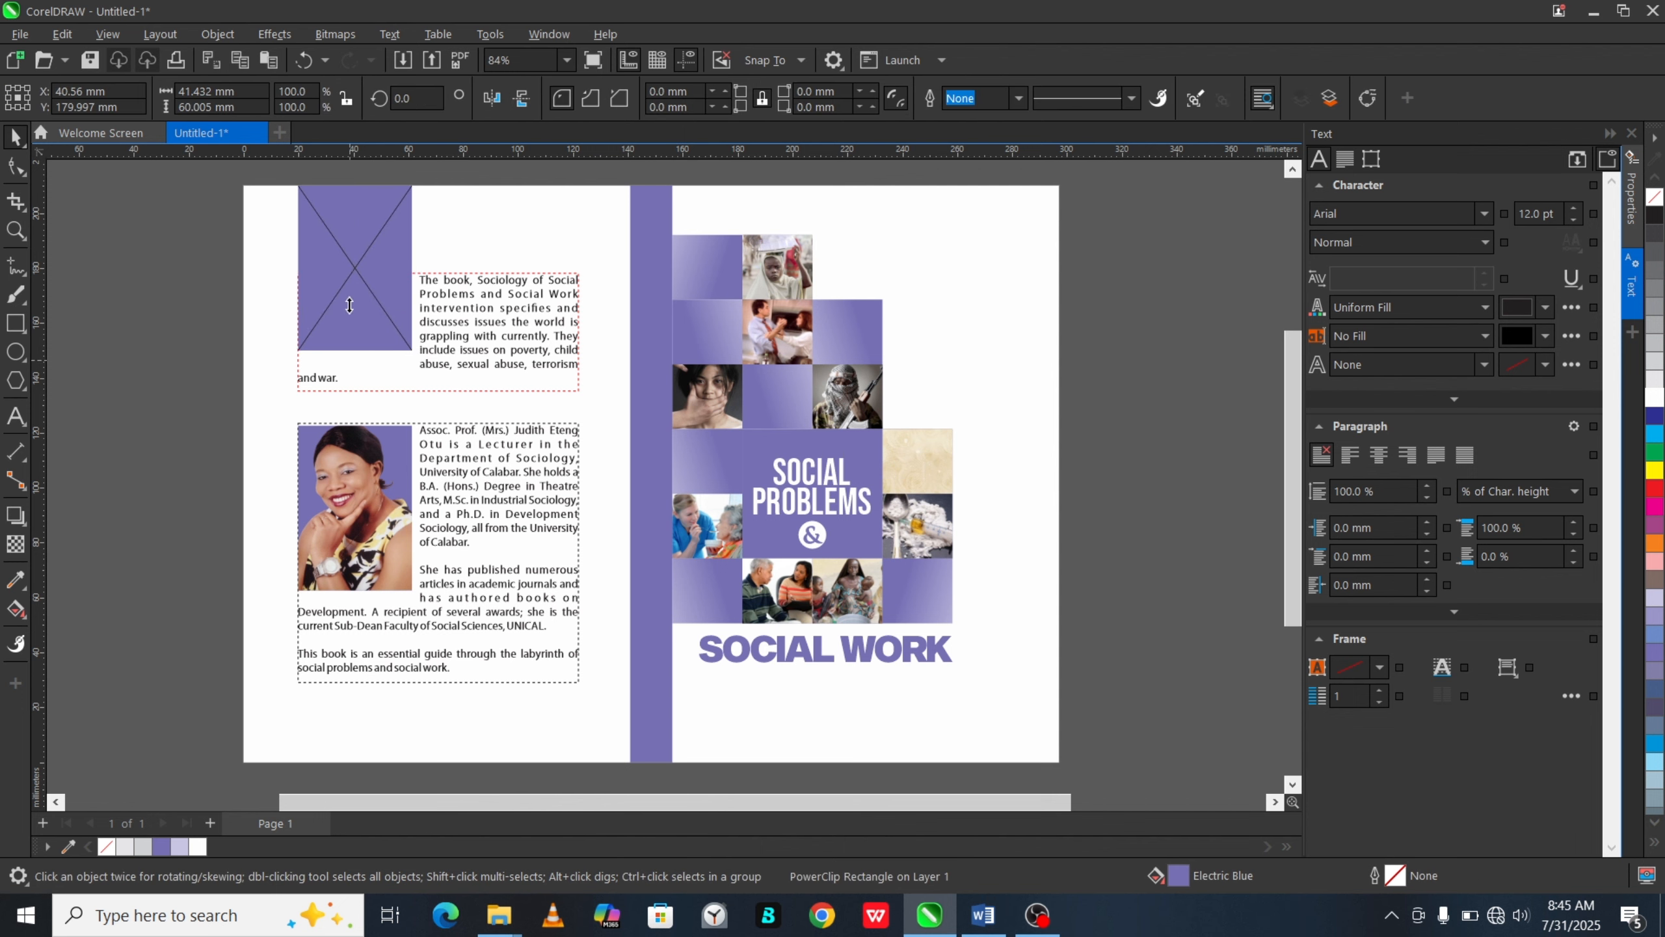
left_click_drag(352, 359, 358, 246)
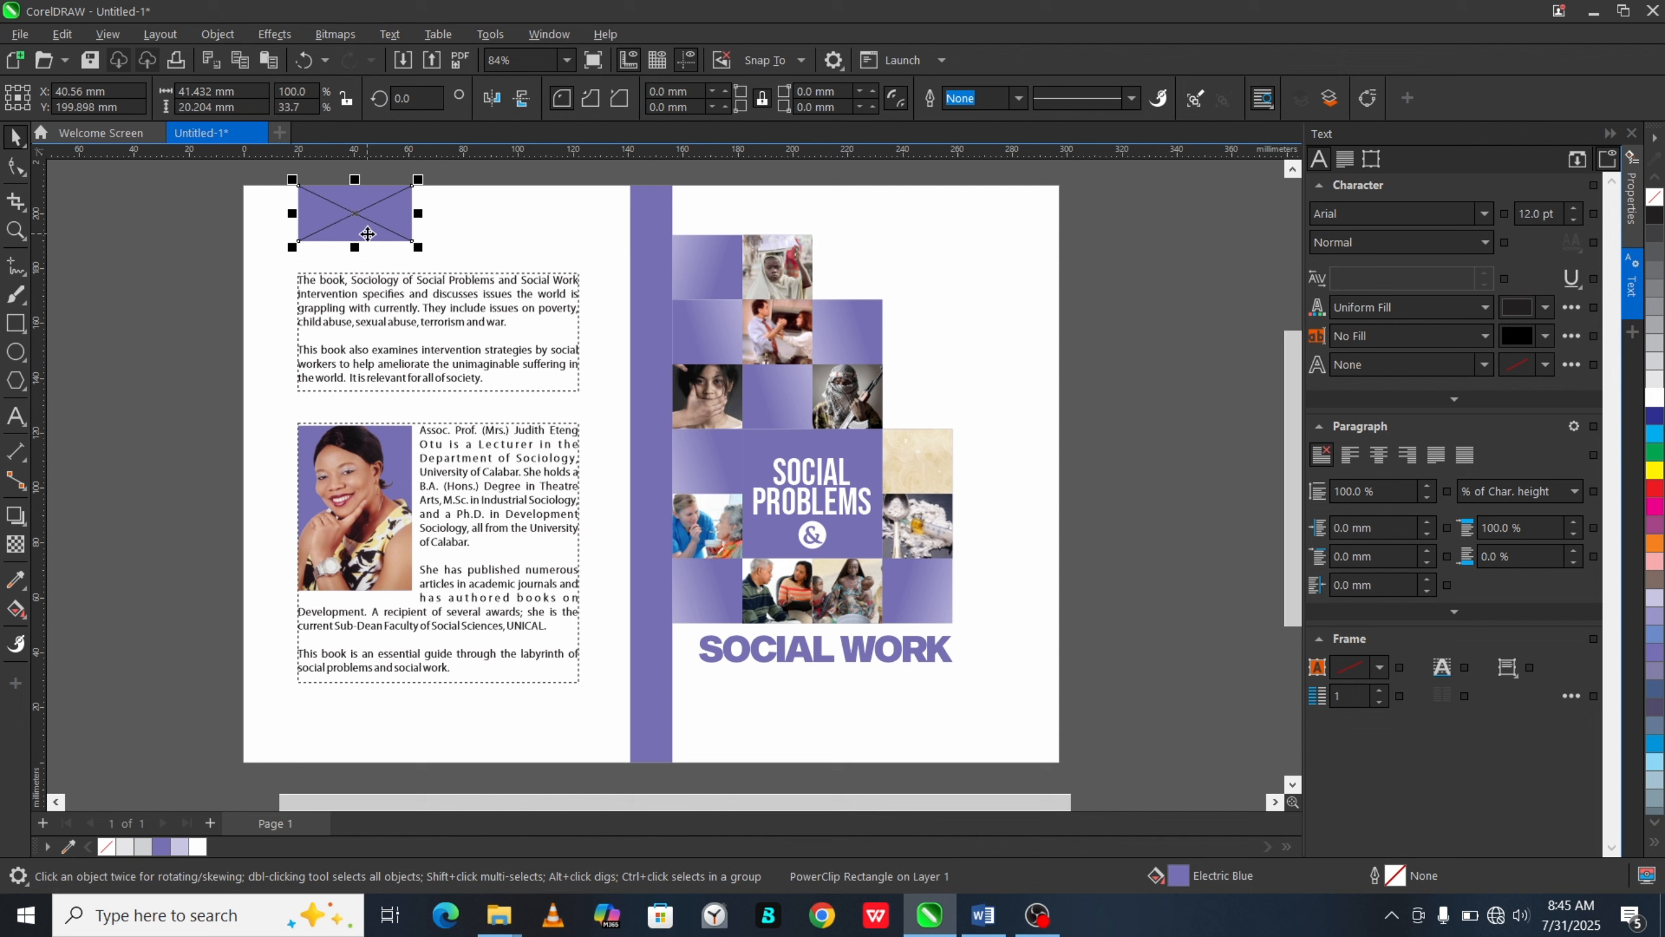
right_click(369, 240)
mouse_move(522, 589)
left_click(639, 633)
Step: Tint the small rectangle at the back cover's top edge with white to a light purple fill of C:32 M:32 Y:0 K:0
left_click(1653, 401, "ctrl")
left_click(1653, 400, "ctrl")
left_click(1653, 401, "ctrl")
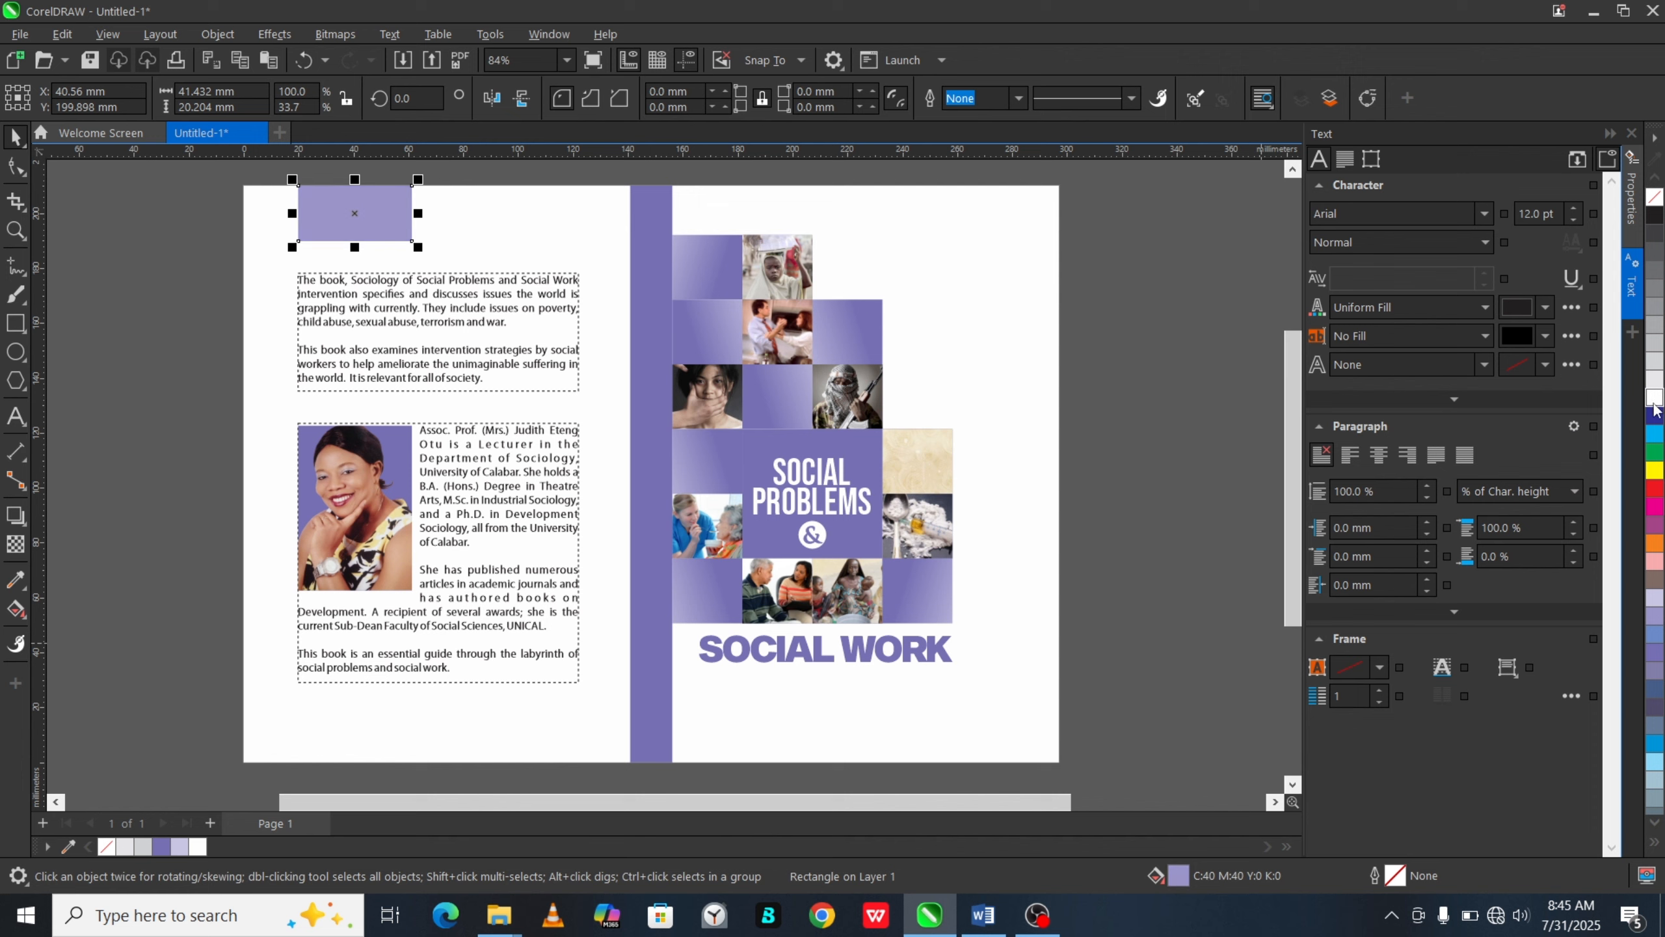
left_click(1653, 401, "ctrl")
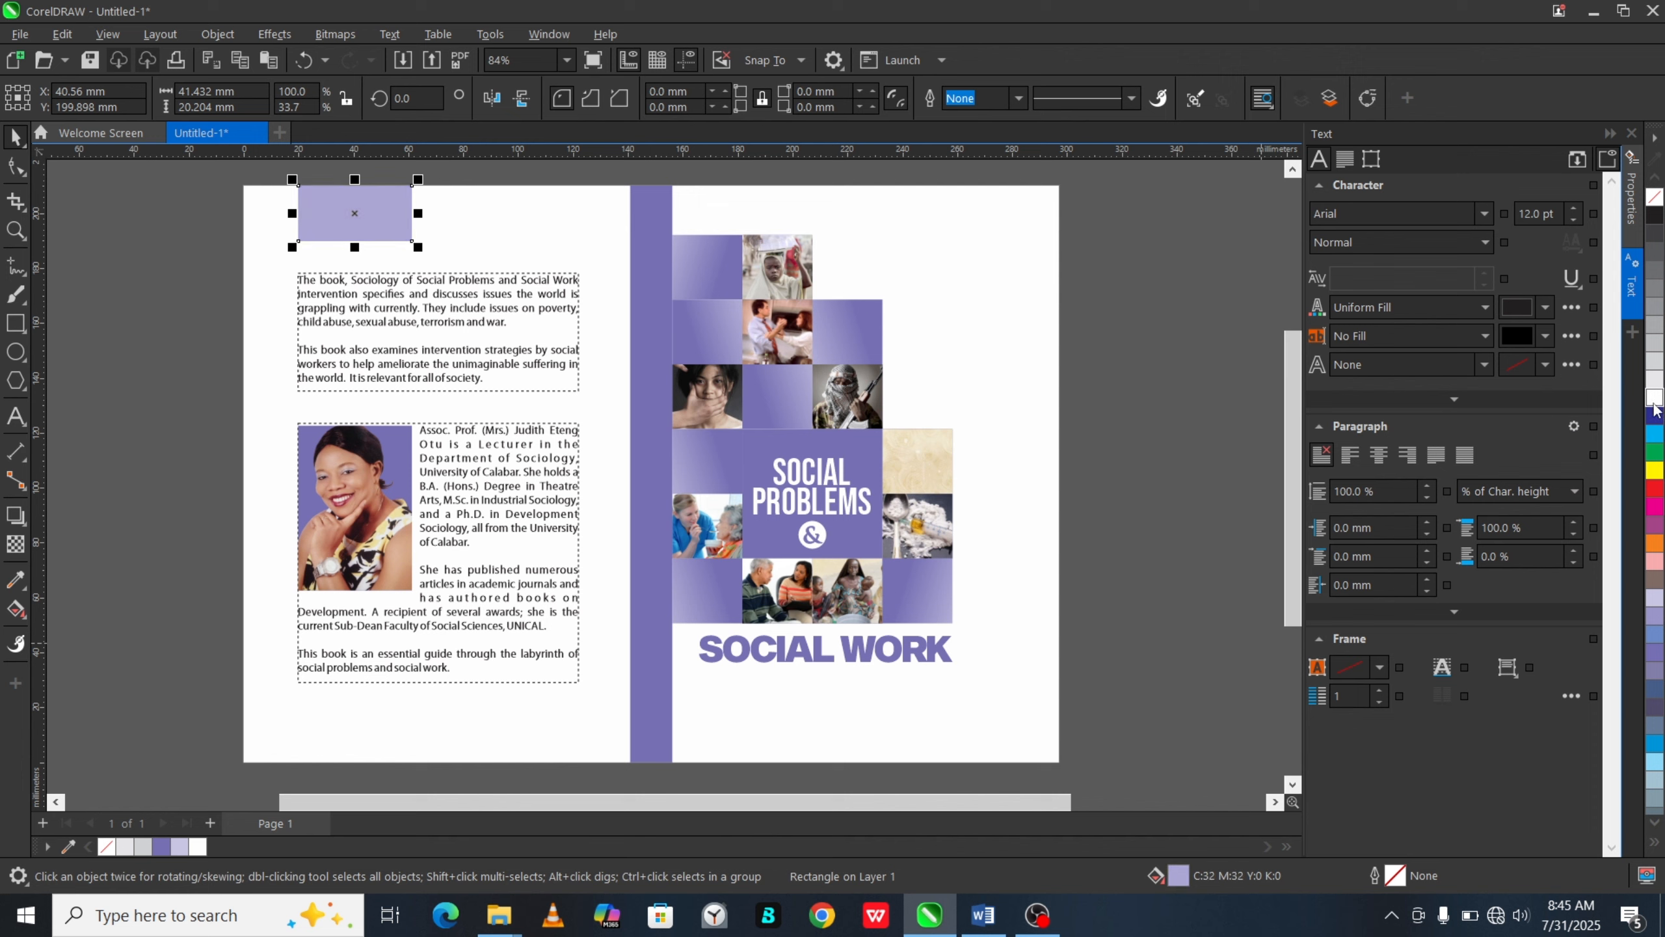
Step: Draw a square in the front cover's upper-right corner with an Electric Blue fill and no outline
scroll(735, 393, "down", 2)
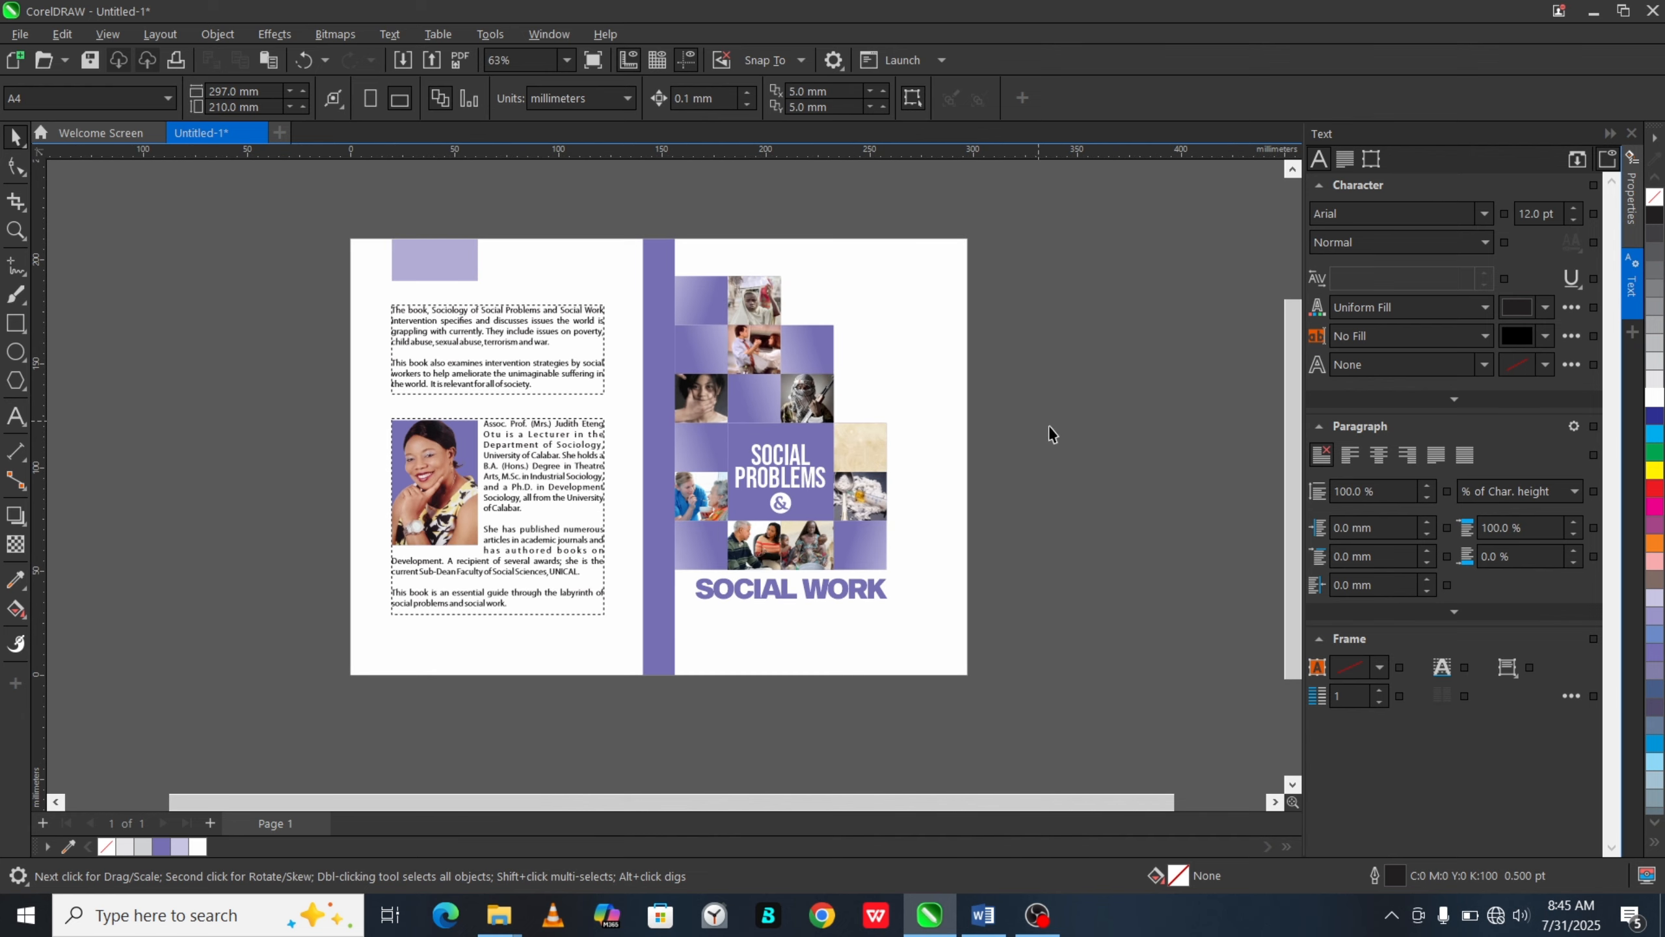
scroll(1073, 463, "up", 1)
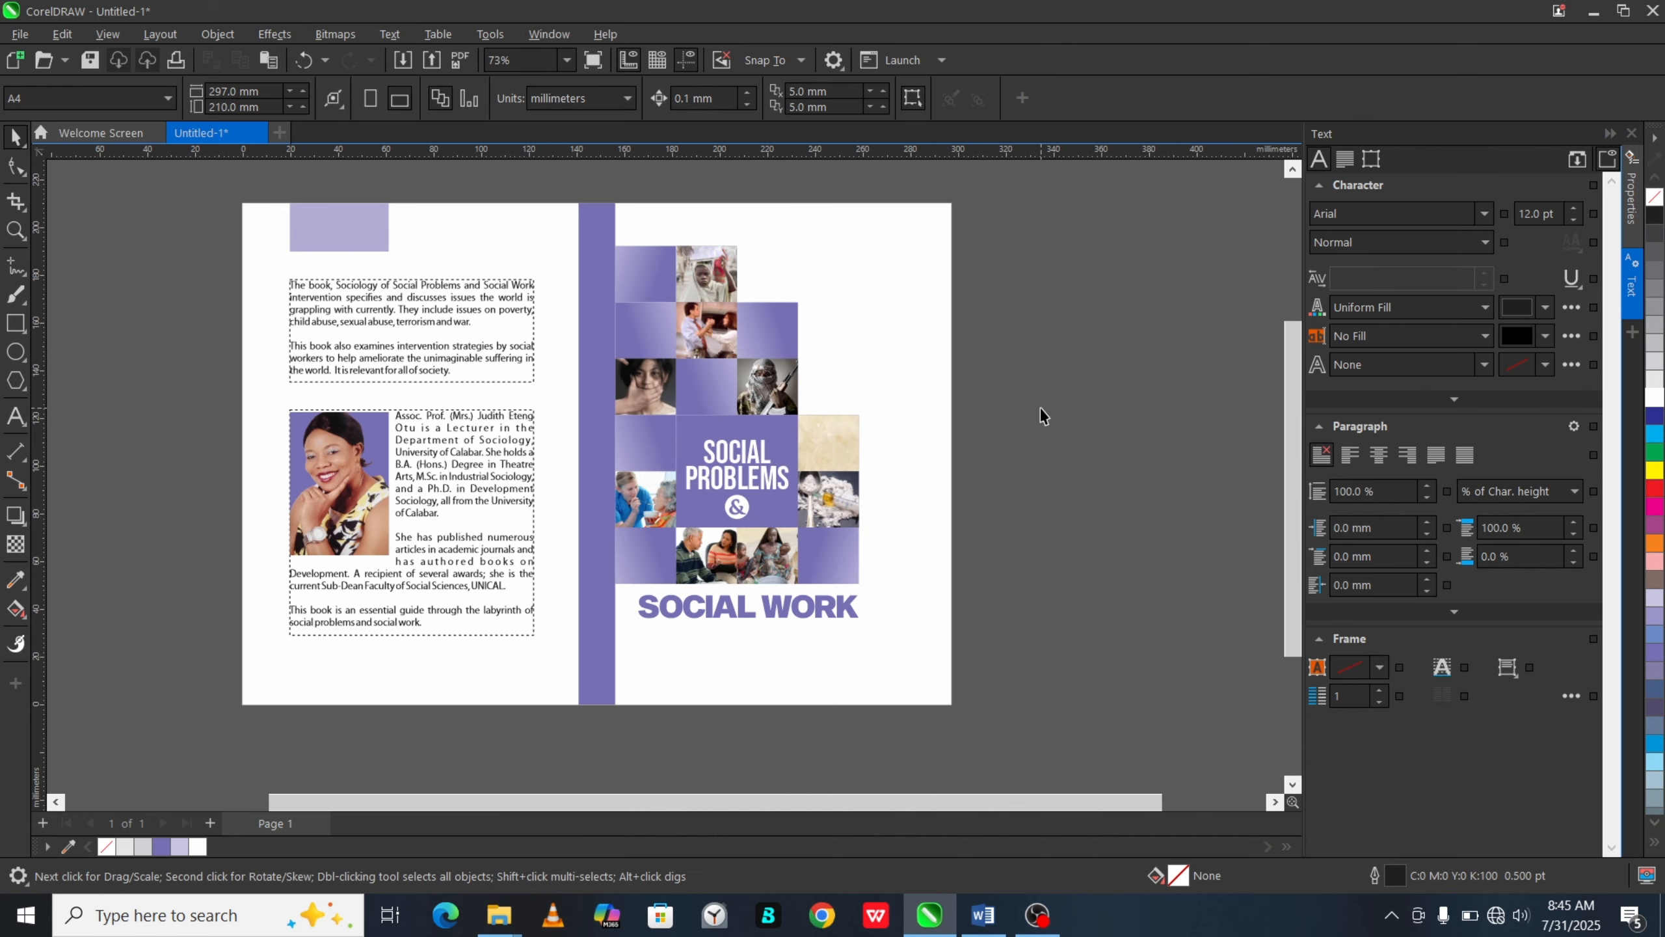
scroll(1039, 406, "up", 1)
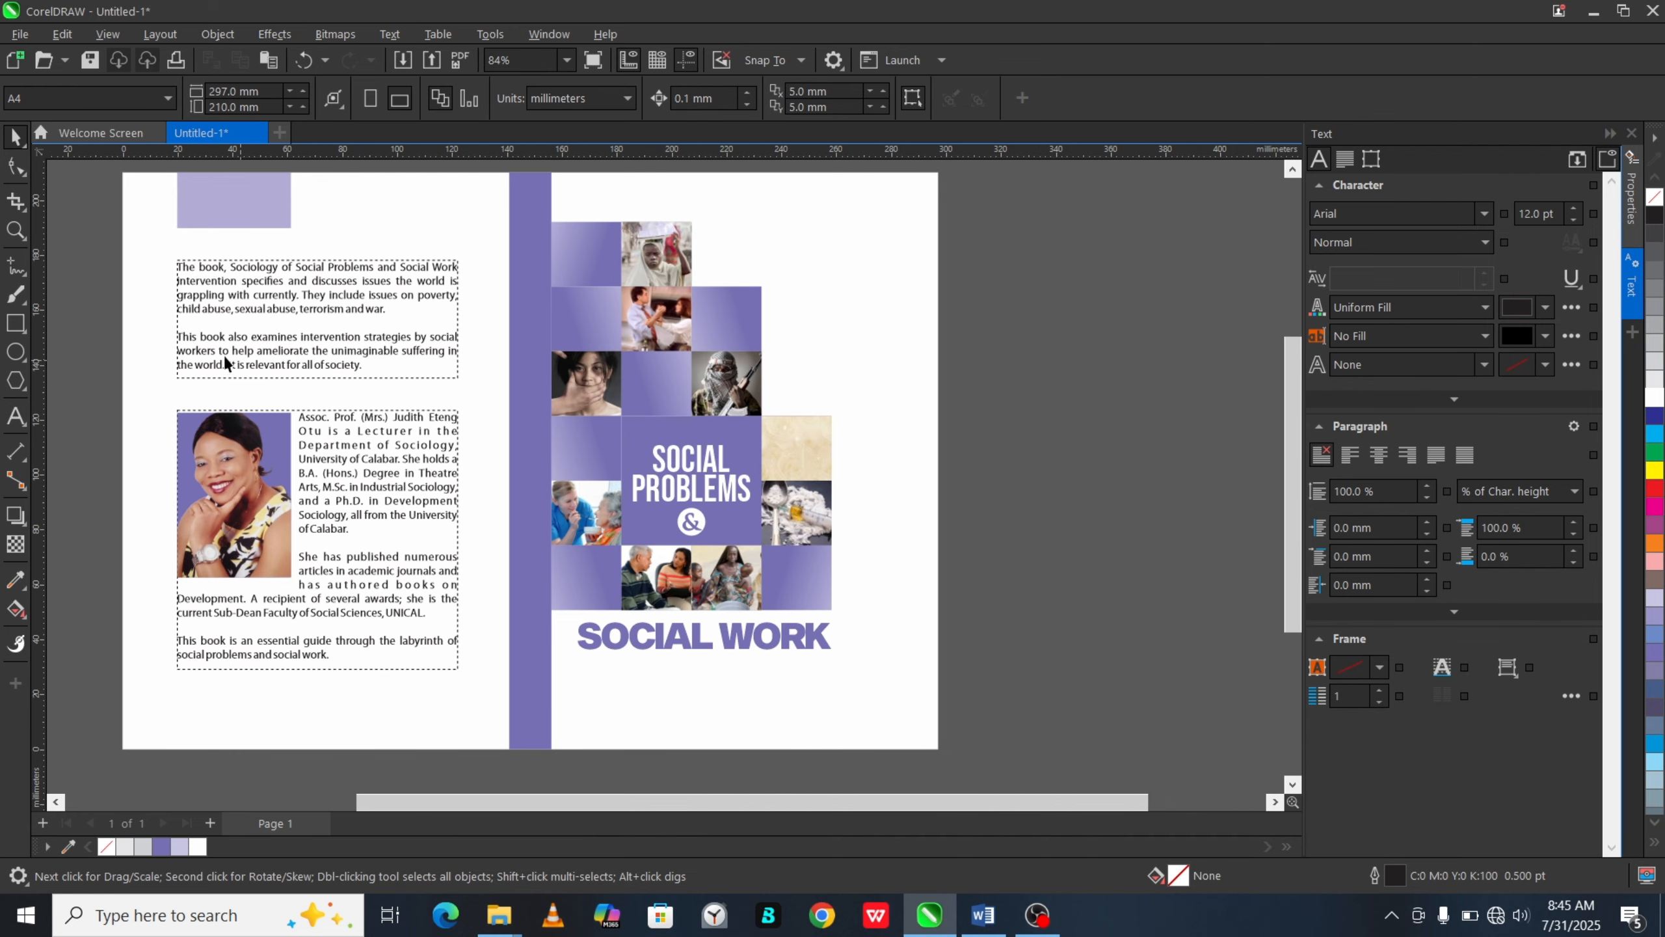
left_click(16, 323)
scroll(671, 431, "down", 1)
left_click_drag(903, 206, 775, 334)
left_click(161, 847)
right_click(106, 846)
Step: Convert the corner square to curves, remove its lower-left node with a curved segment, and bend the lower end of the diagonal edge
left_click(16, 166)
key("ctrl+q")
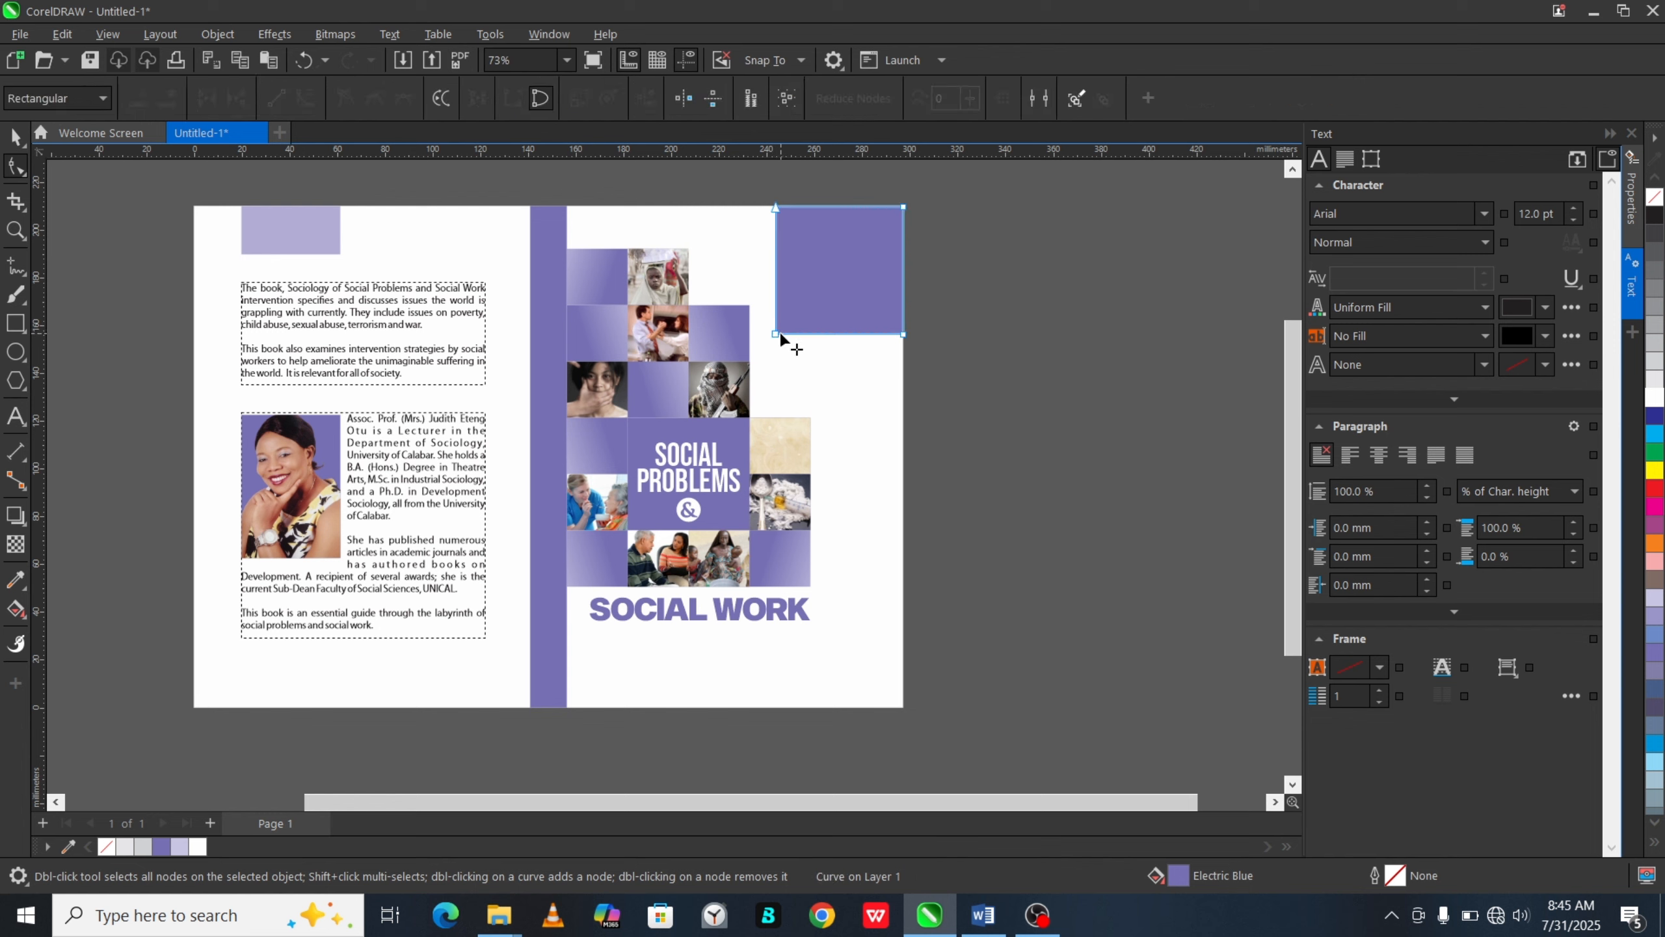
left_click(777, 335)
right_click(780, 334)
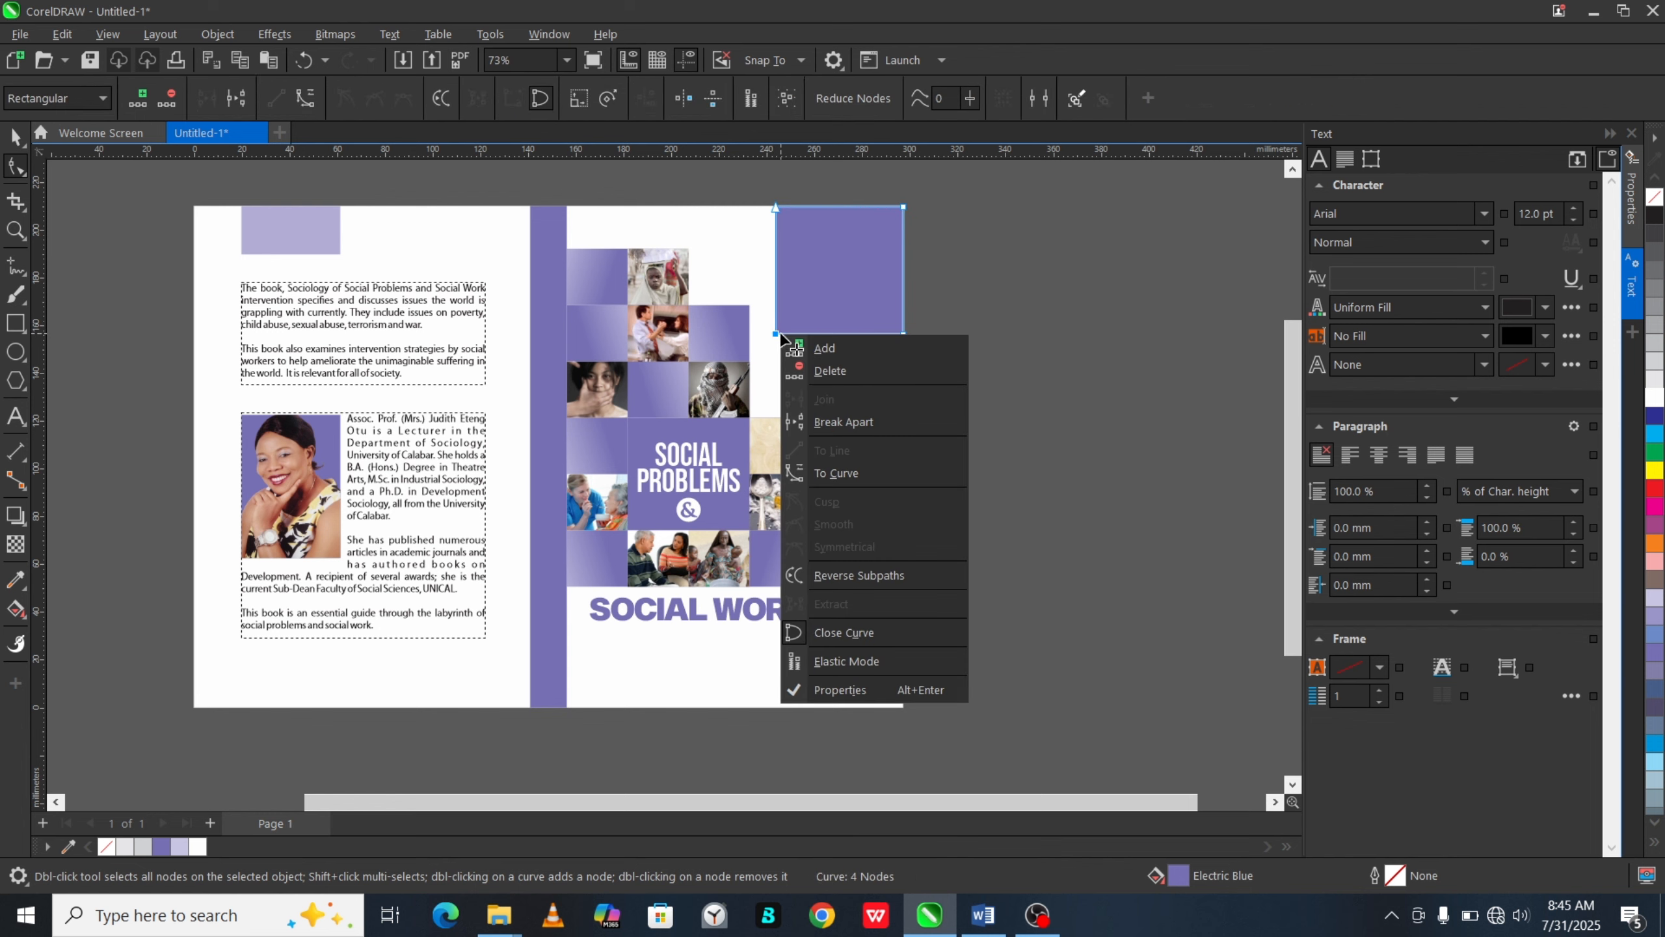
left_click(843, 474)
key("Delete")
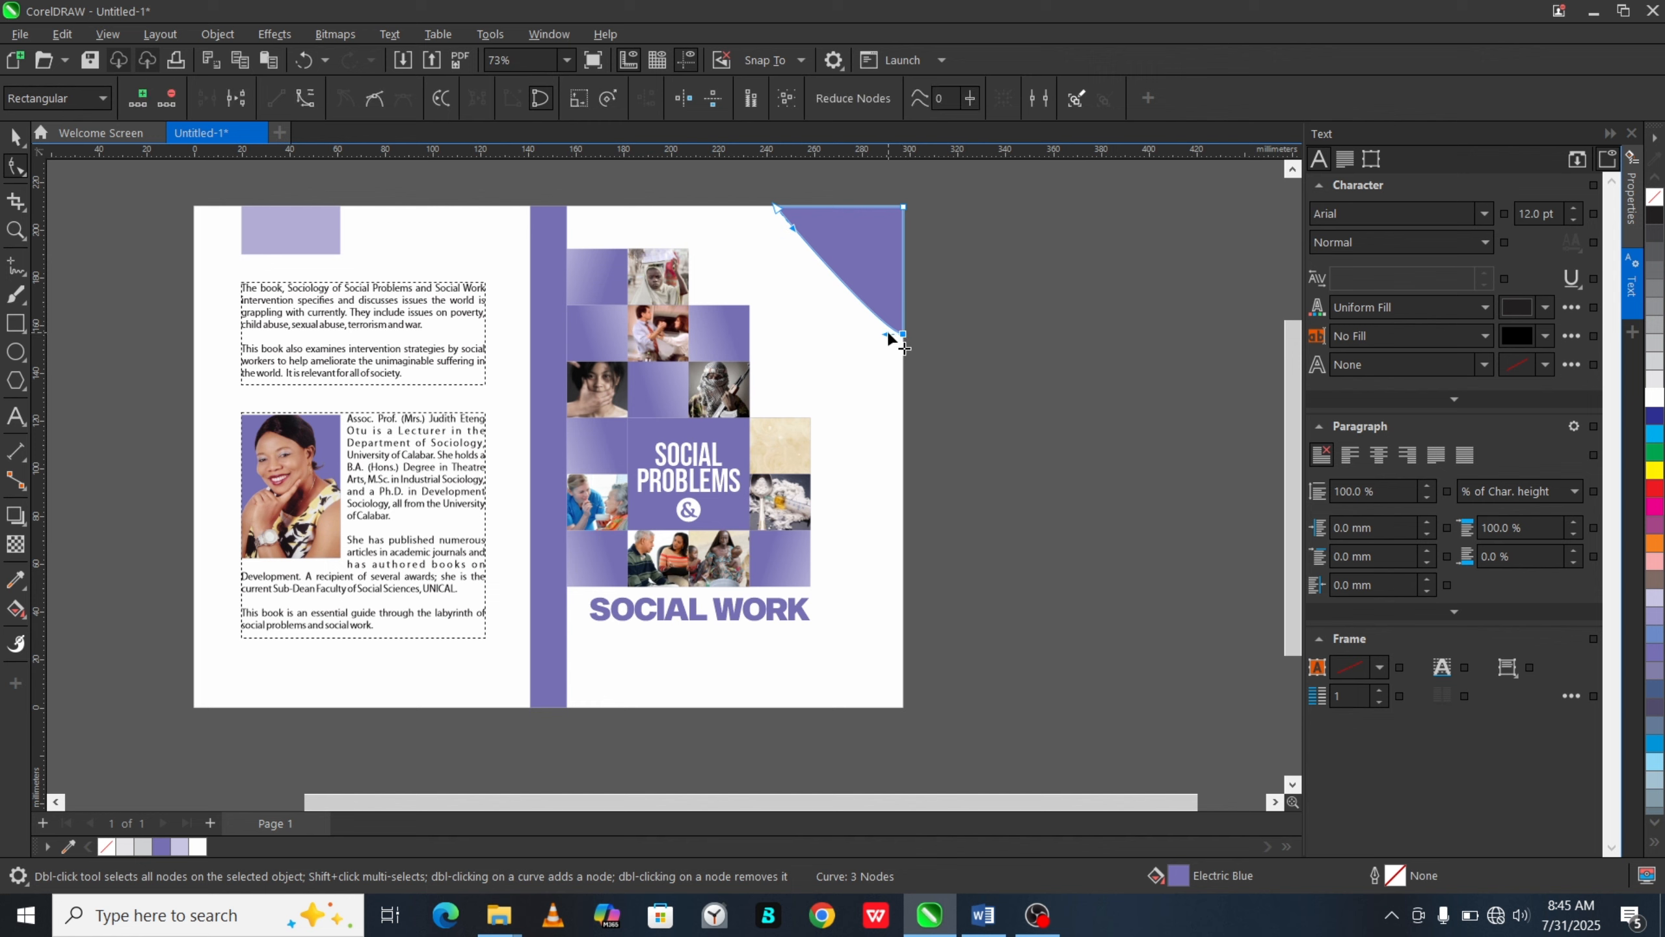
left_click_drag(885, 335, 889, 301)
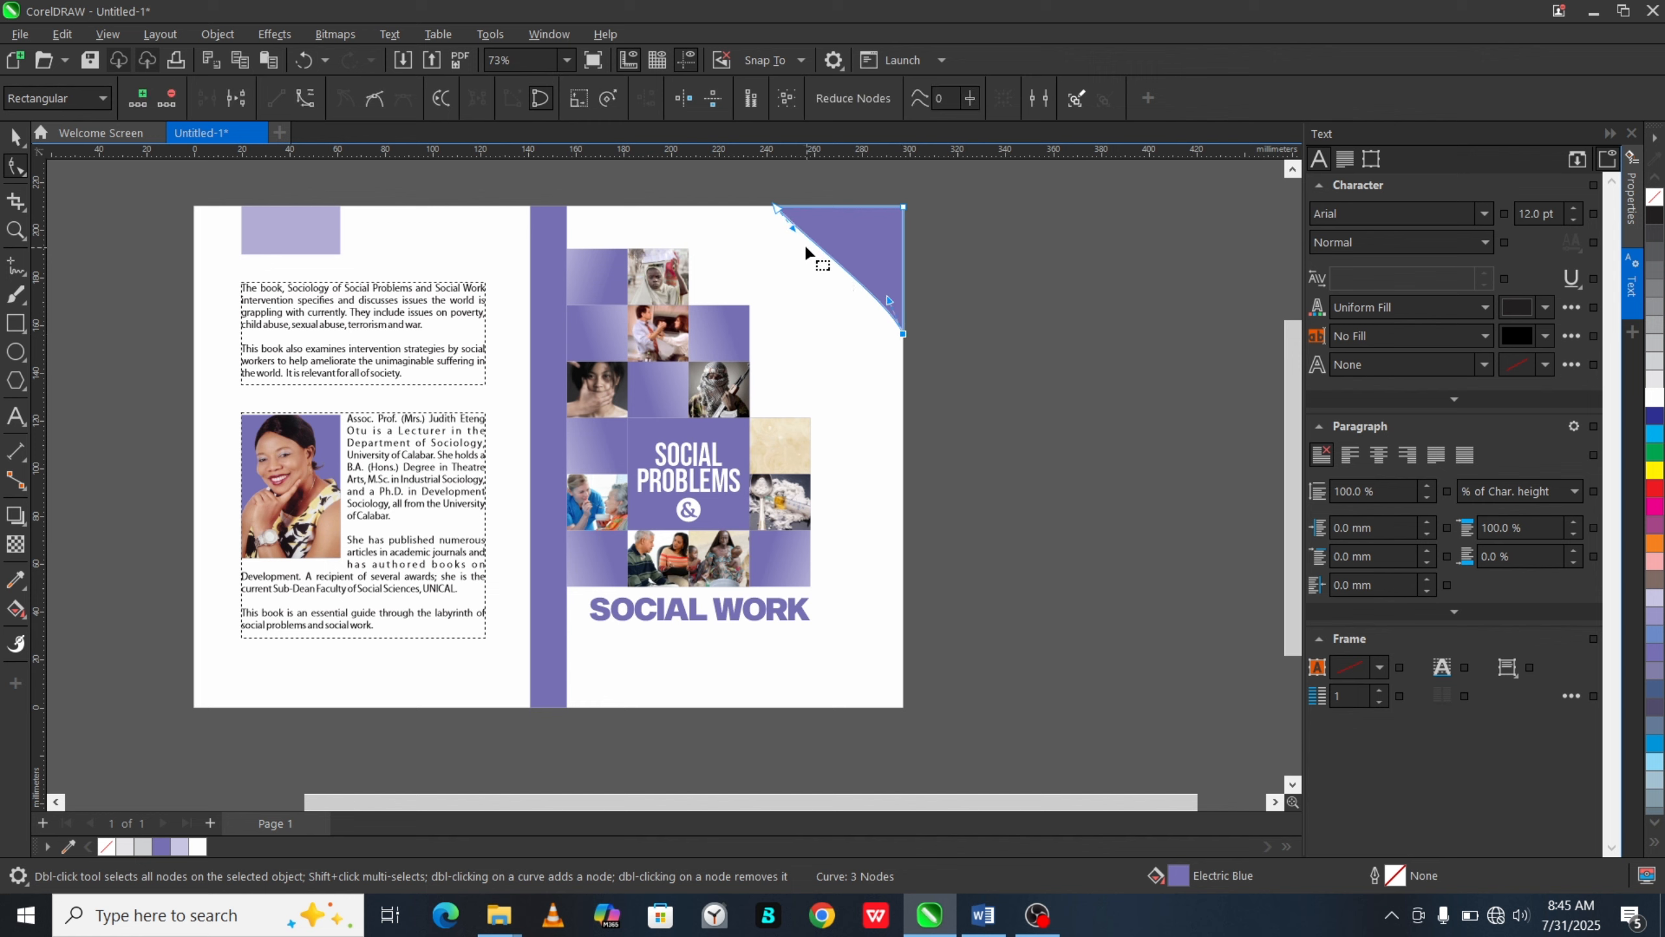